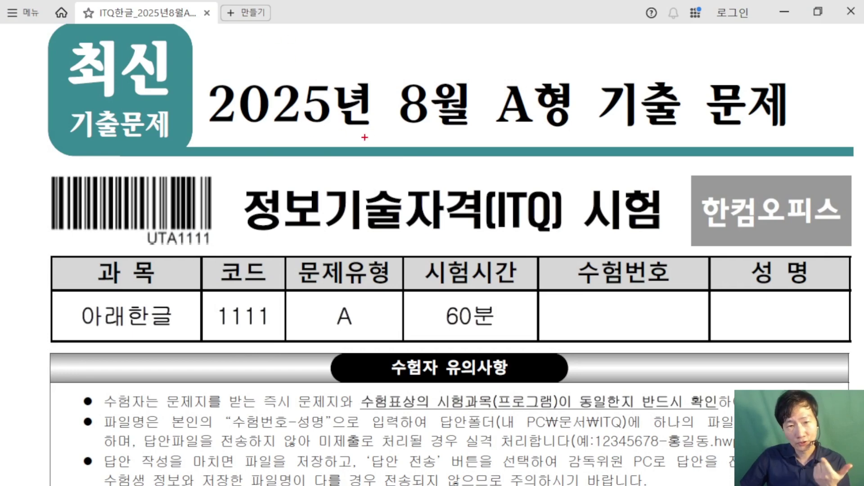
Step: Underline '8월' in the exam title, clear the annotation, and minimize the PDF exam paper
{"action": "left_click_drag", "start_coordinate": [408, 131], "coordinate": [586, 130]}
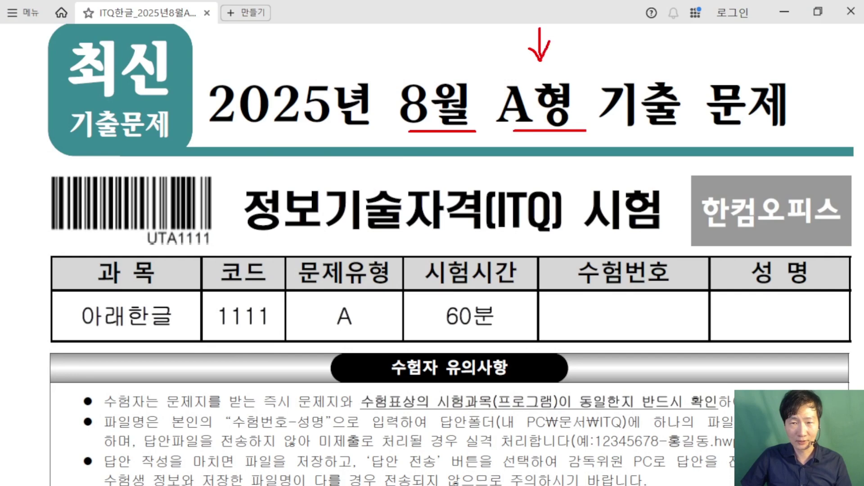
{"action": "key", "text": "Escape"}
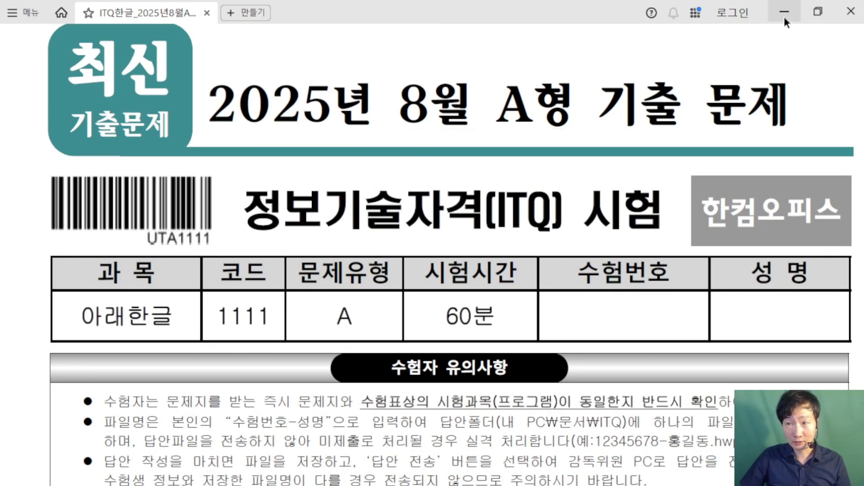
{"action": "left_click", "coordinate": [786, 9]}
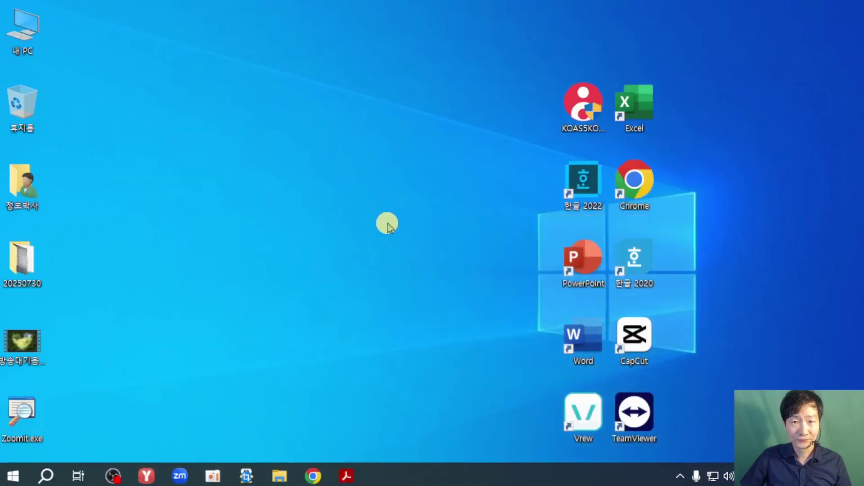
Step: Launch the KOAS practice client and enter a new candidate number and the candidate's name
{"action": "left_click", "coordinate": [584, 140]}
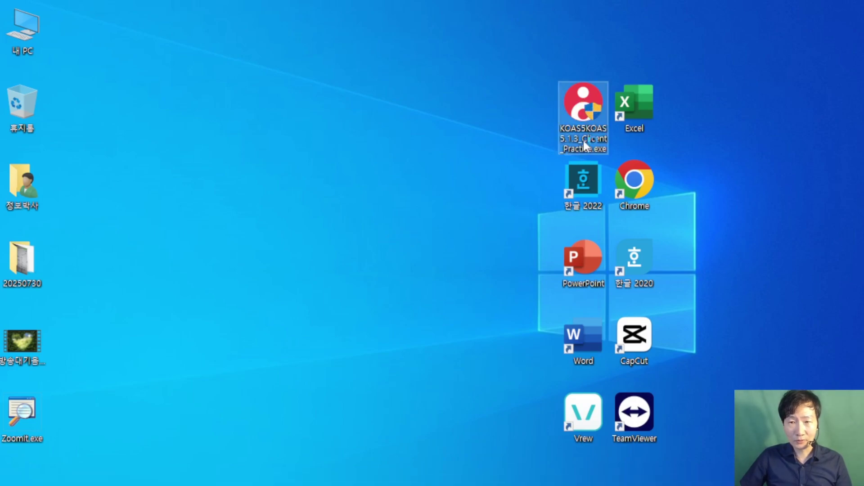
{"action": "double_click", "coordinate": [589, 124]}
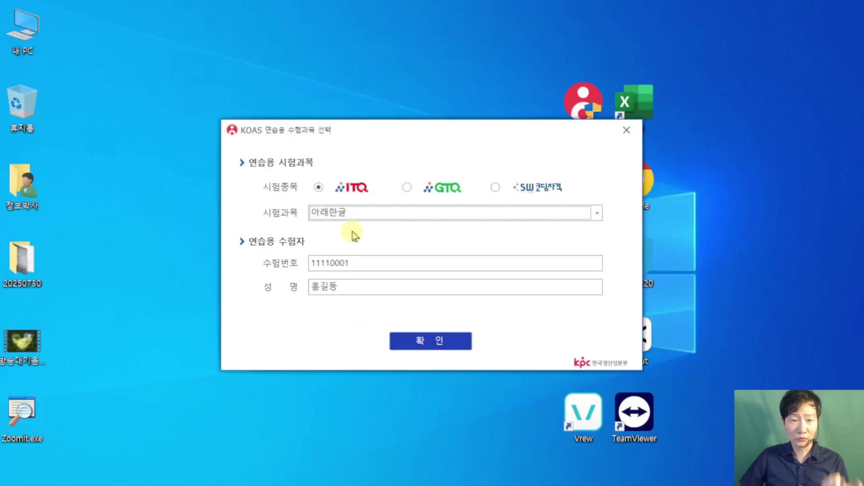
{"action": "key", "text": "Tab"}
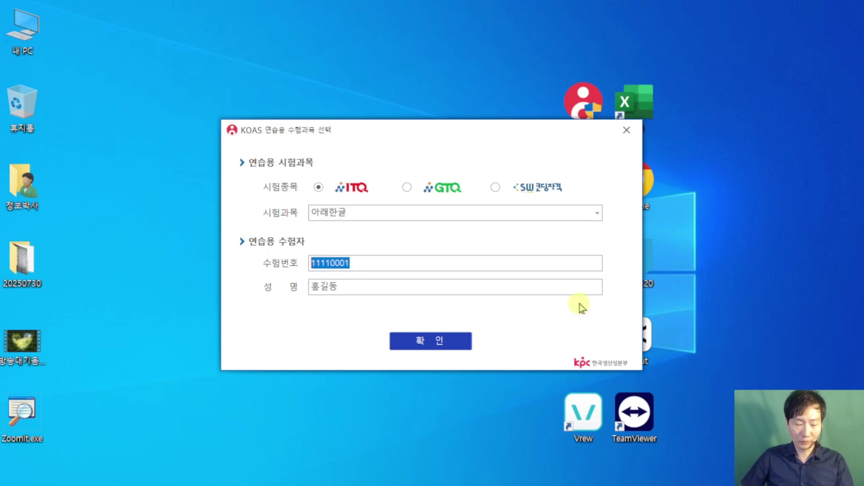
{"action": "type", "text": "20250823"}
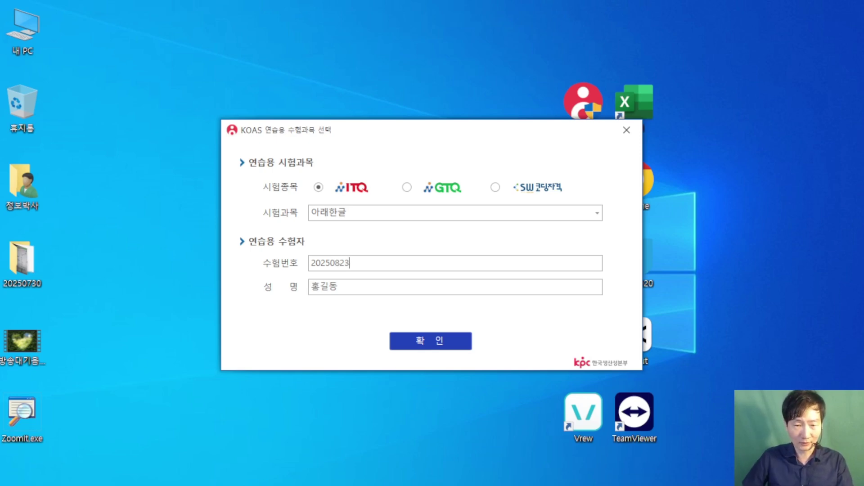
{"action": "left_click_drag", "start_coordinate": [347, 286], "coordinate": [217, 281]}
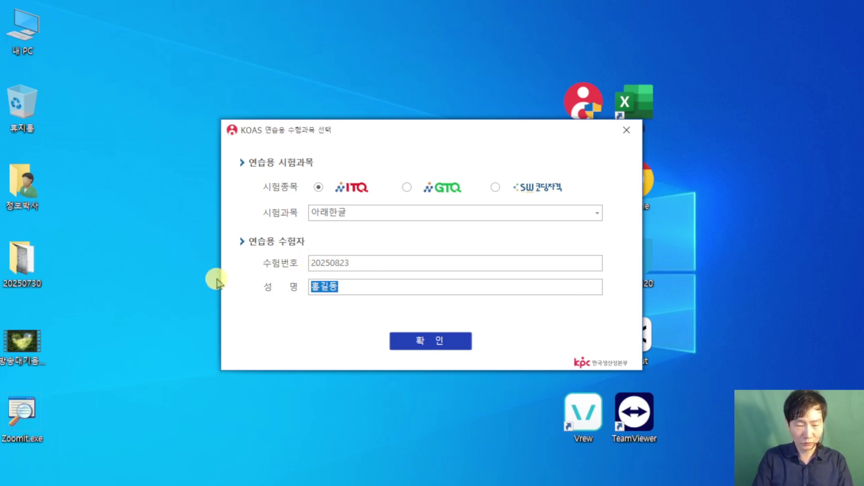
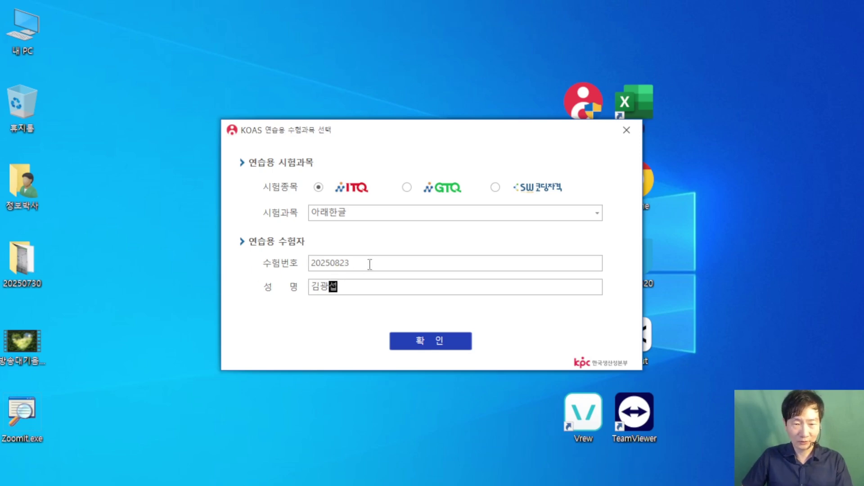
Step: Copy the candidate number to the clipboard and confirm the ITQ 아래한글 practice setup
{"action": "left_click_drag", "start_coordinate": [369, 264], "coordinate": [321, 270]}
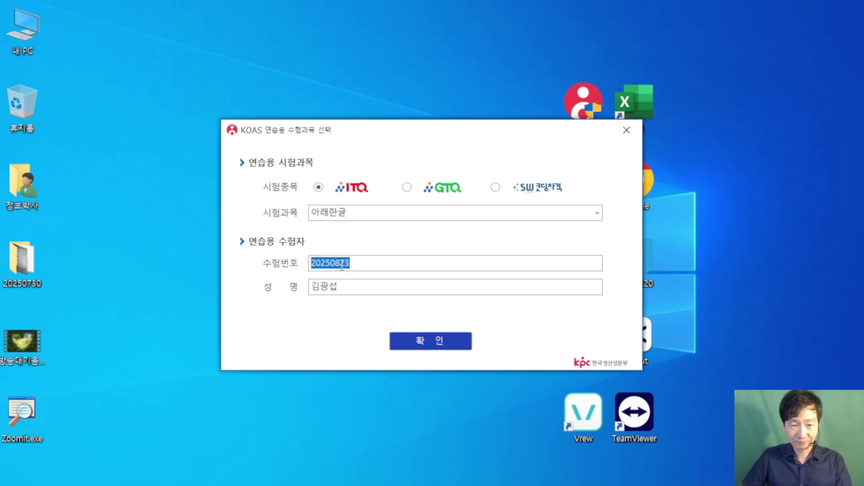
{"action": "right_click", "coordinate": [342, 266]}
{"action": "left_click", "coordinate": [364, 312]}
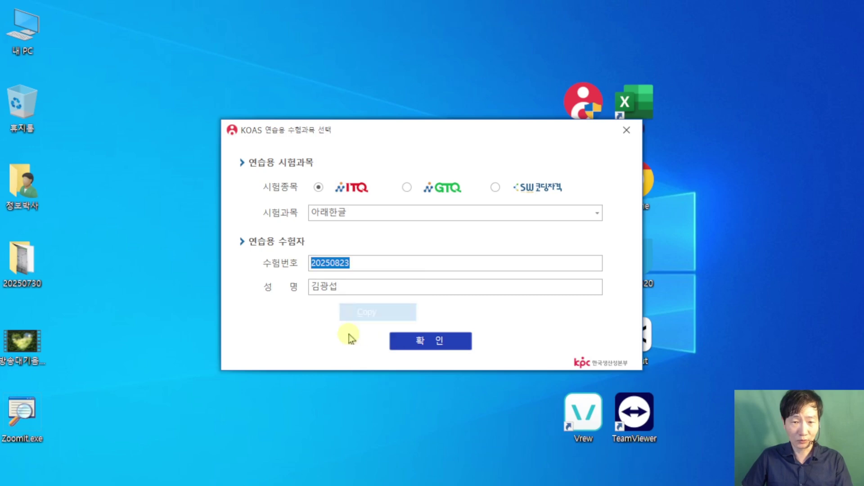
{"action": "left_click", "coordinate": [439, 341]}
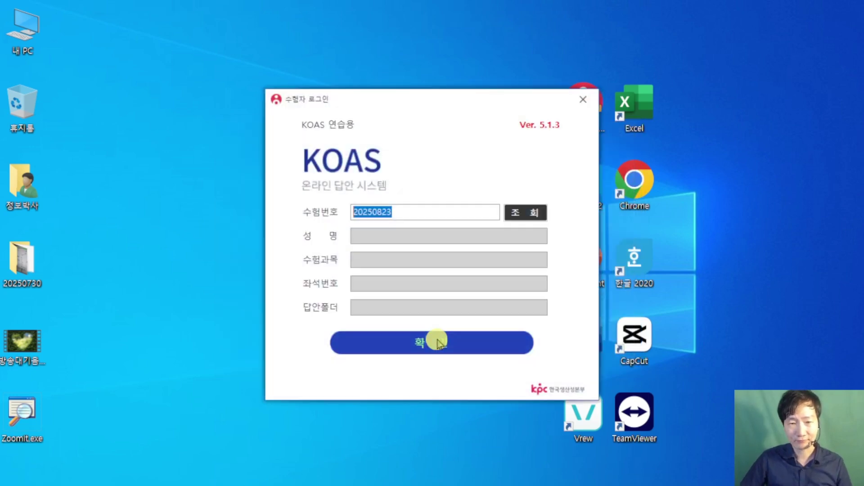
Step: Look up and confirm the candidate login, then accept the 동의합니다 exam agreement
{"action": "left_click", "coordinate": [537, 212]}
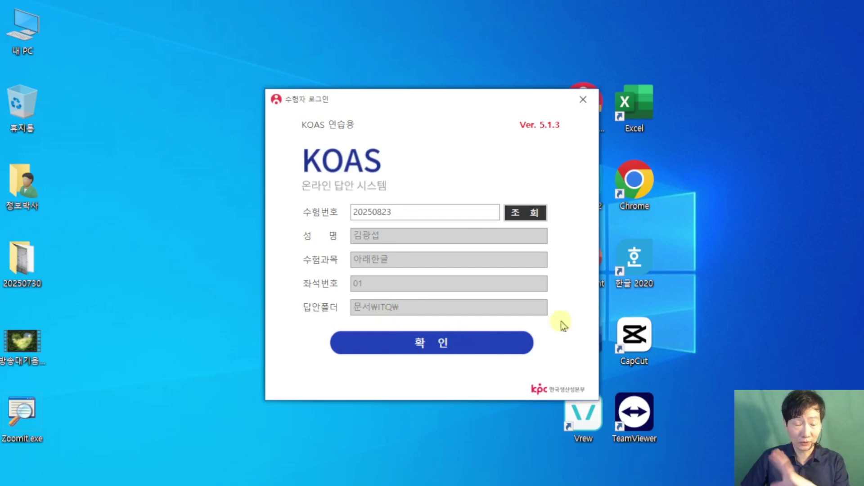
{"action": "left_click", "coordinate": [449, 344]}
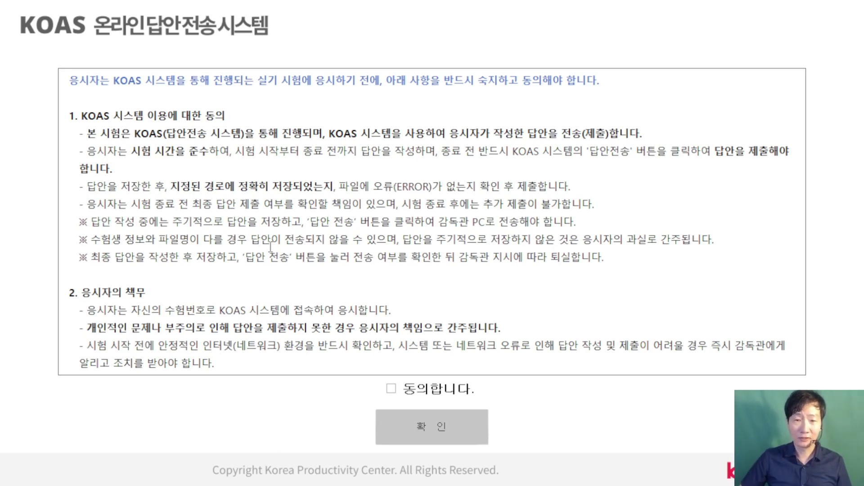
{"action": "left_click", "coordinate": [390, 388]}
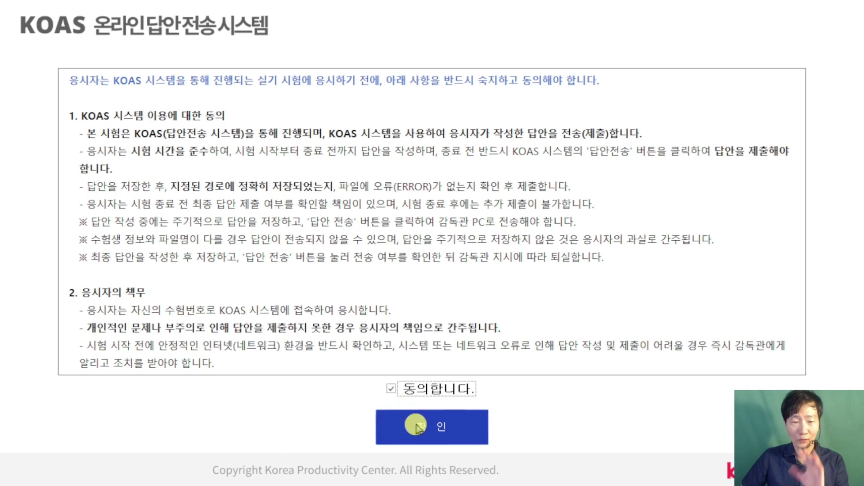
{"action": "left_click", "coordinate": [390, 388]}
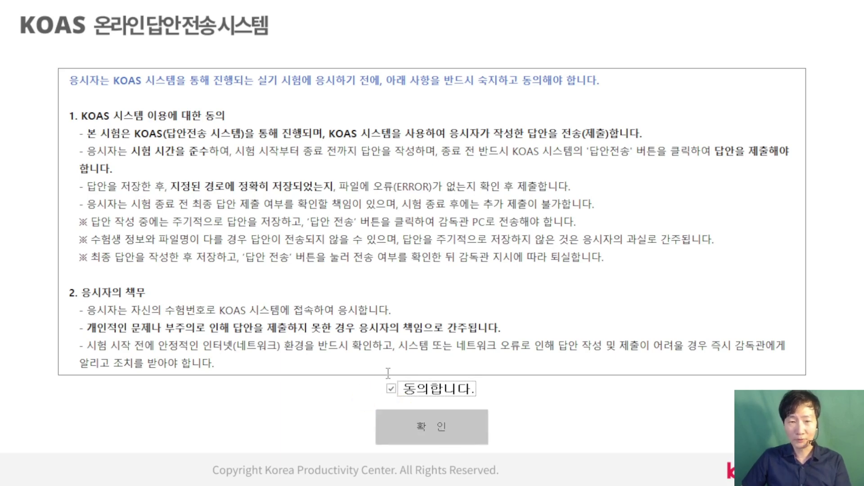
{"action": "left_click", "coordinate": [407, 389]}
{"action": "left_click", "coordinate": [446, 419]}
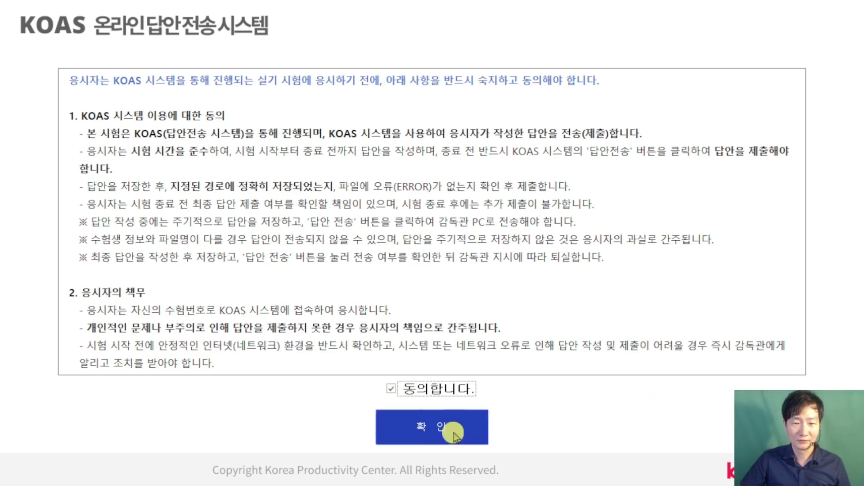
{"action": "left_click", "coordinate": [462, 433]}
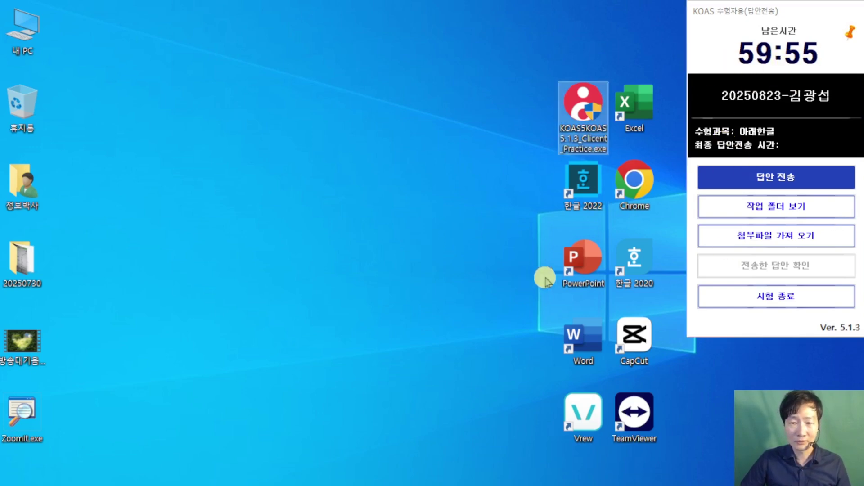
Step: Launch Hangul 2022 and create a new blank document, 빈 문서 1
{"action": "double_click", "coordinate": [587, 186]}
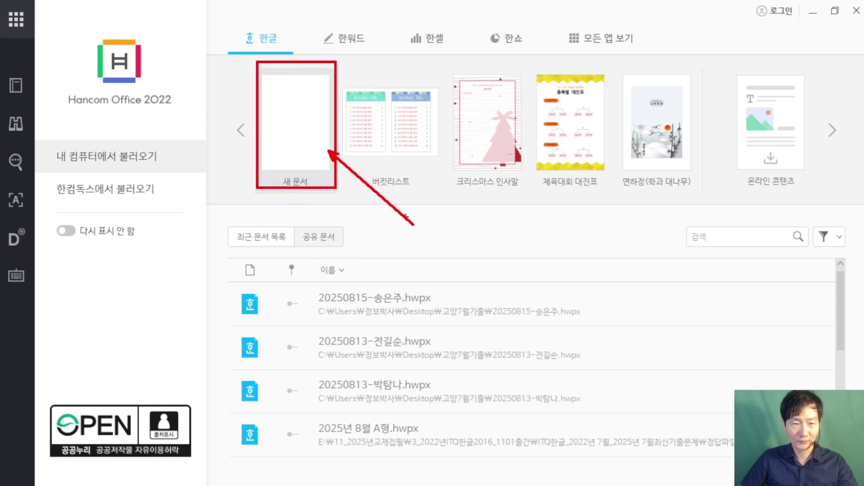
{"action": "left_click", "coordinate": [324, 137]}
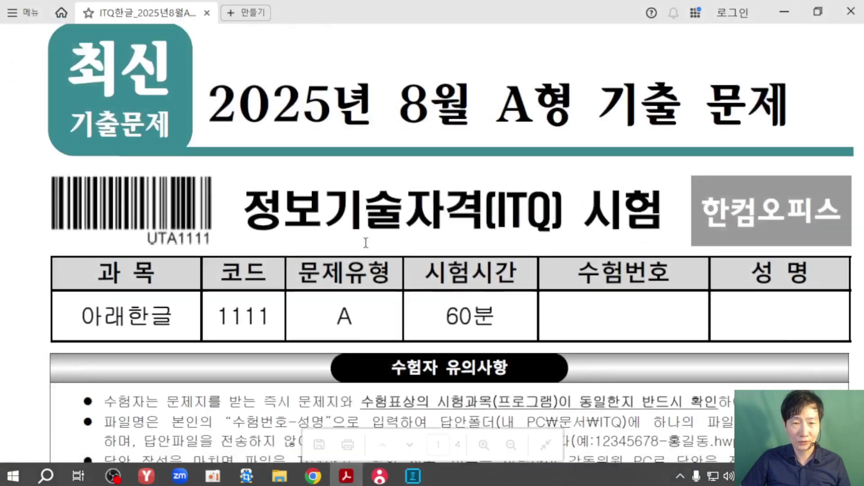
{"action": "left_click", "coordinate": [344, 475]}
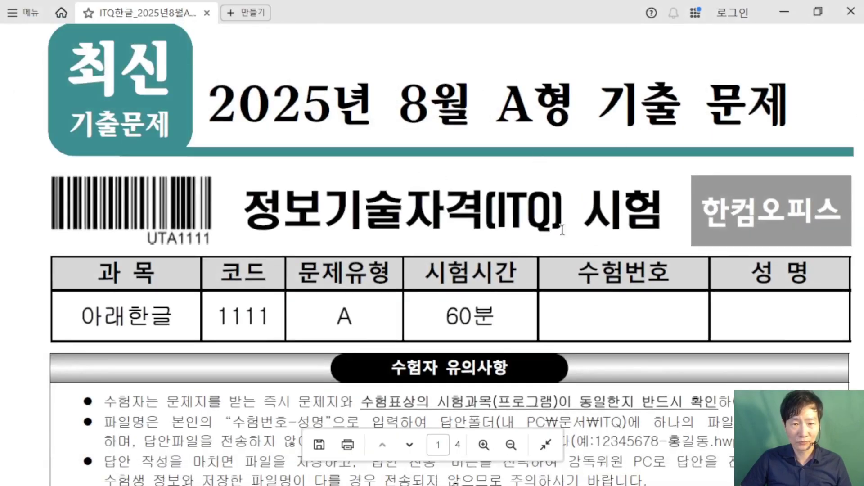
{"action": "scroll", "coordinate": [565, 202], "scroll_direction": "down", "scroll_amount": 3}
{"action": "scroll", "coordinate": [510, 211], "scroll_direction": "down", "scroll_amount": 1}
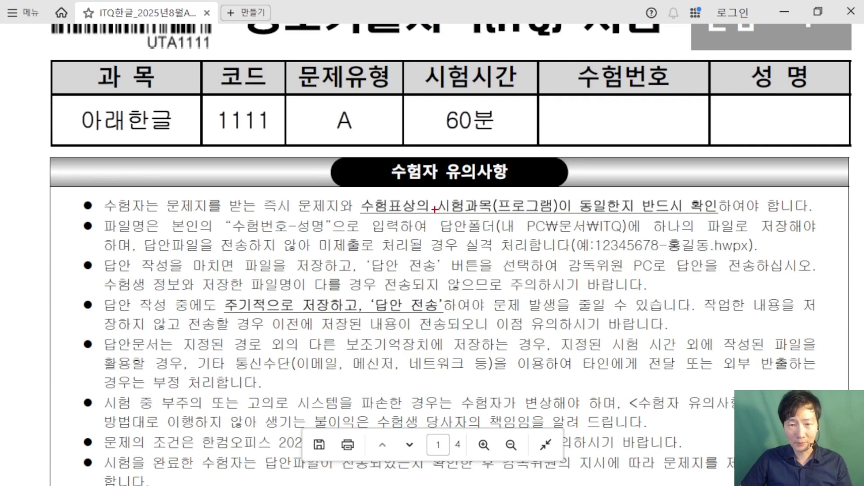
{"action": "left_click_drag", "start_coordinate": [434, 209], "coordinate": [638, 243]}
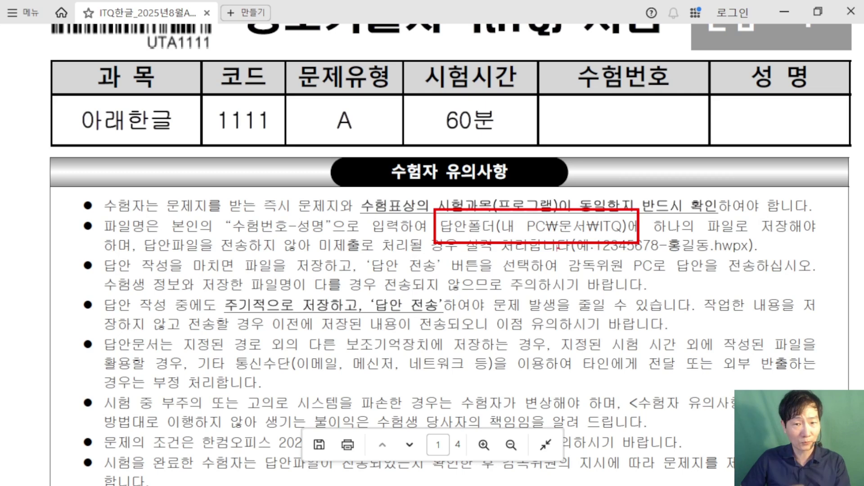
{"action": "left_click_drag", "start_coordinate": [221, 212], "coordinate": [334, 239]}
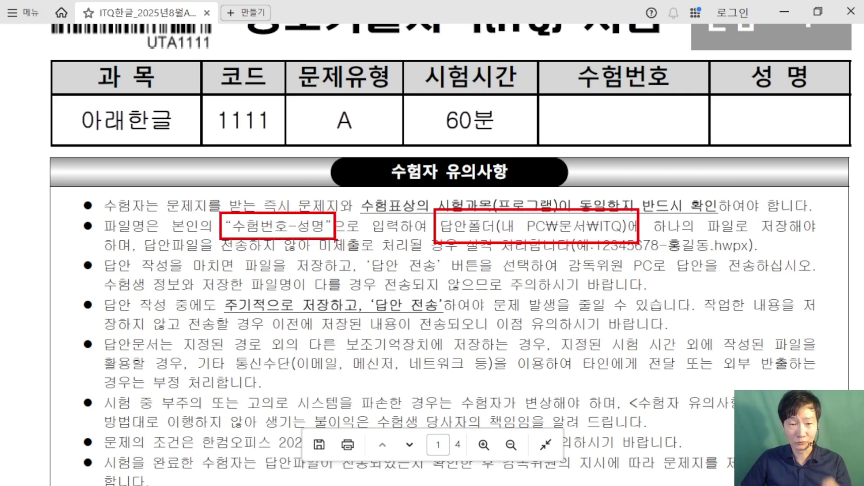
{"action": "key", "text": "Escape"}
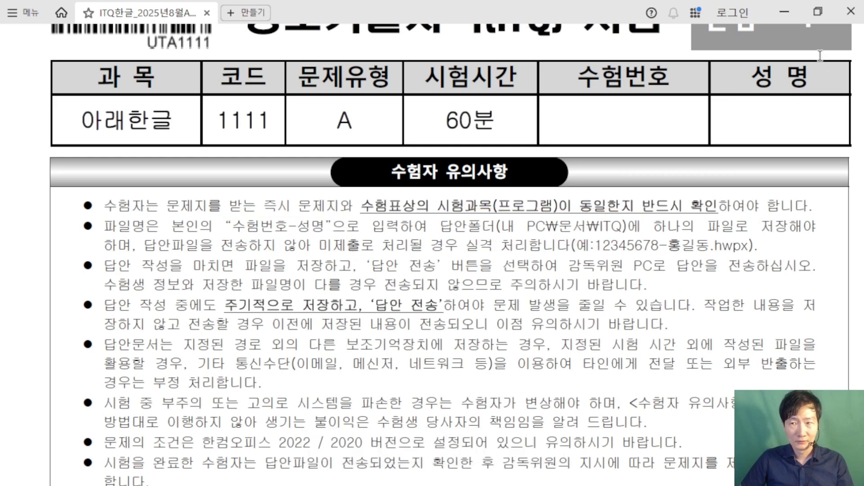
{"action": "left_click", "coordinate": [785, 14]}
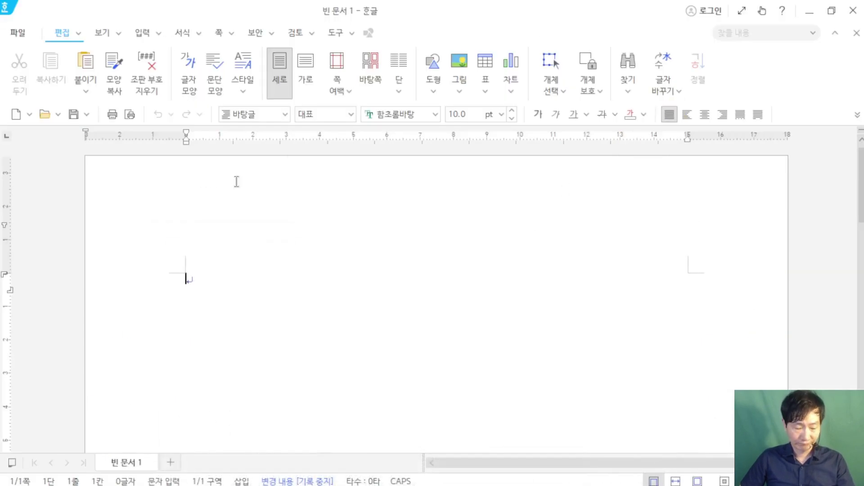
Step: Highlight the save feature on screen with drawn annotations, then clear them
{"action": "key", "text": "ctrl+2"}
{"action": "mouse_move", "coordinate": [52, 99]}
{"action": "left_mouse_down"}
{"action": "mouse_move", "coordinate": [92, 129]}
{"action": "mouse_move", "coordinate": [129, 225]}
{"action": "left_mouse_up"}
{"action": "left_click_drag", "start_coordinate": [79, 95], "coordinate": [145, 73]}
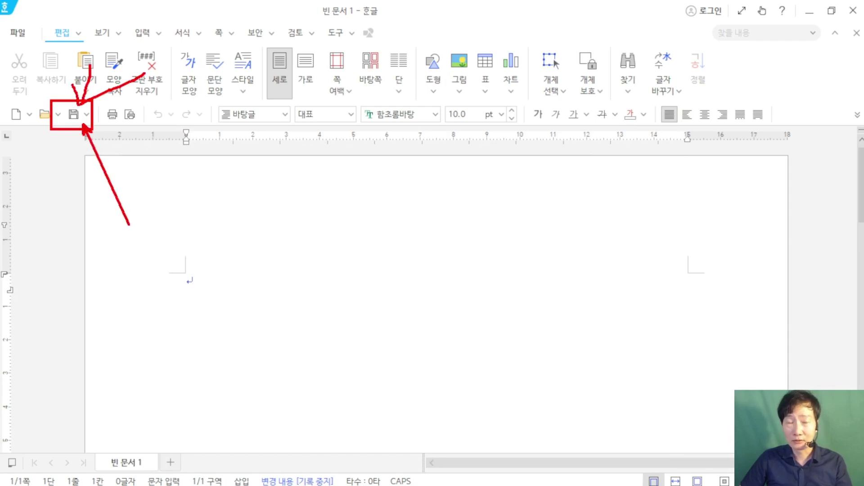
{"action": "key", "text": "Escape"}
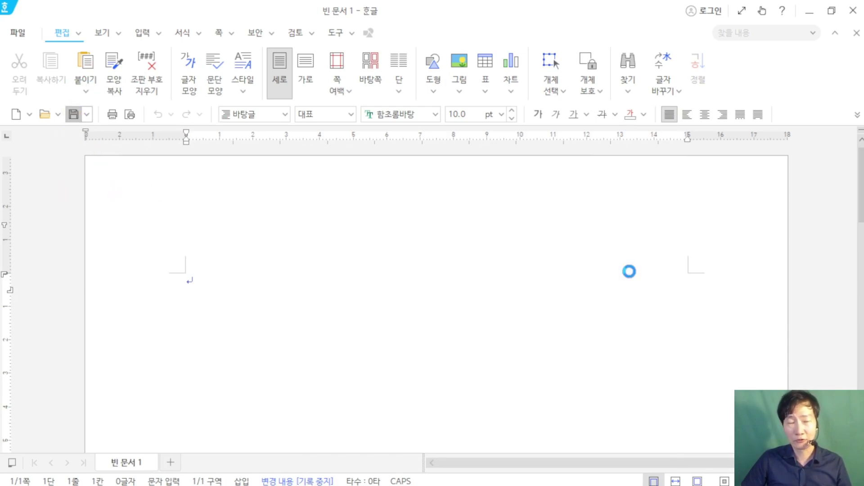
Step: In Save As, choose the ITQ folder and name the file with the pasted candidate number plus a hyphen
{"action": "key", "text": "alt+s"}
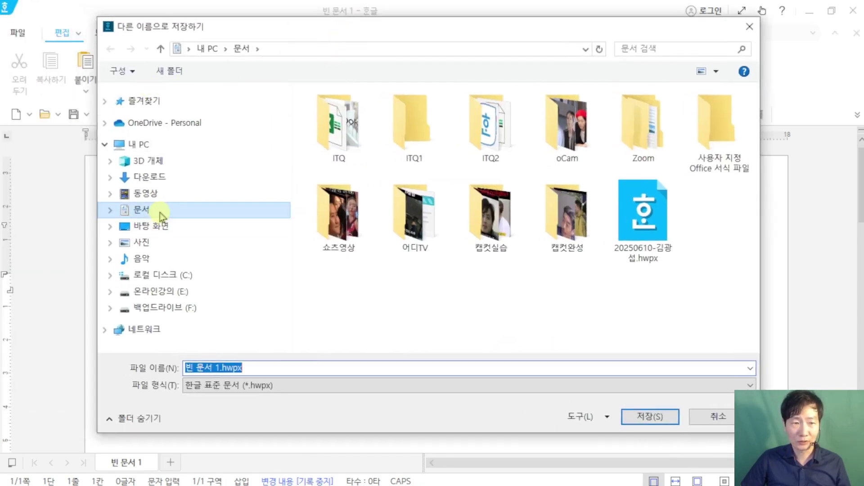
{"action": "double_click", "coordinate": [338, 125]}
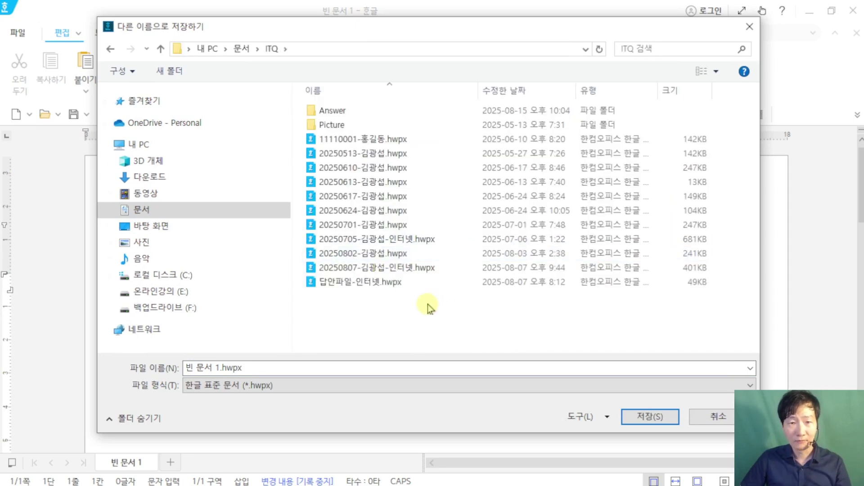
{"action": "left_click", "coordinate": [256, 367]}
{"action": "right_click", "coordinate": [257, 367]}
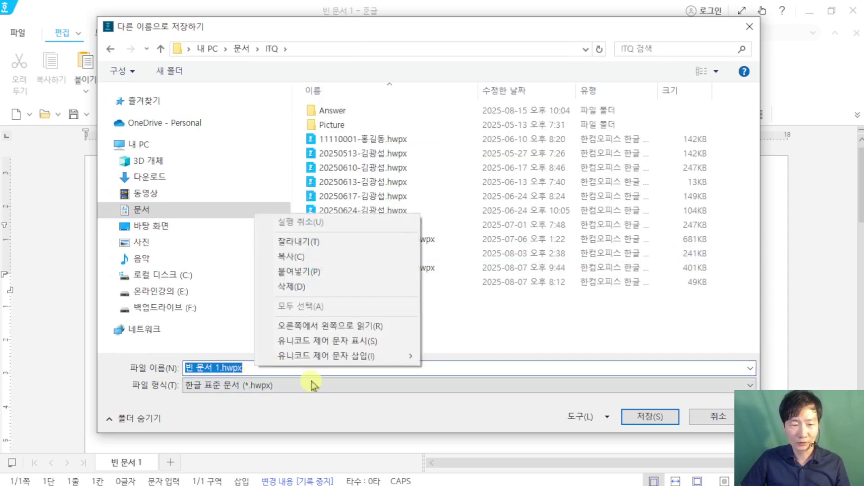
{"action": "left_click", "coordinate": [297, 271]}
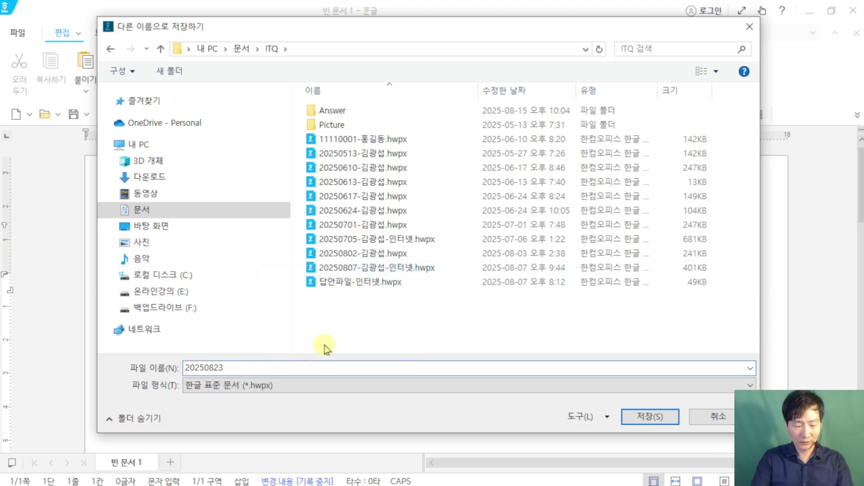
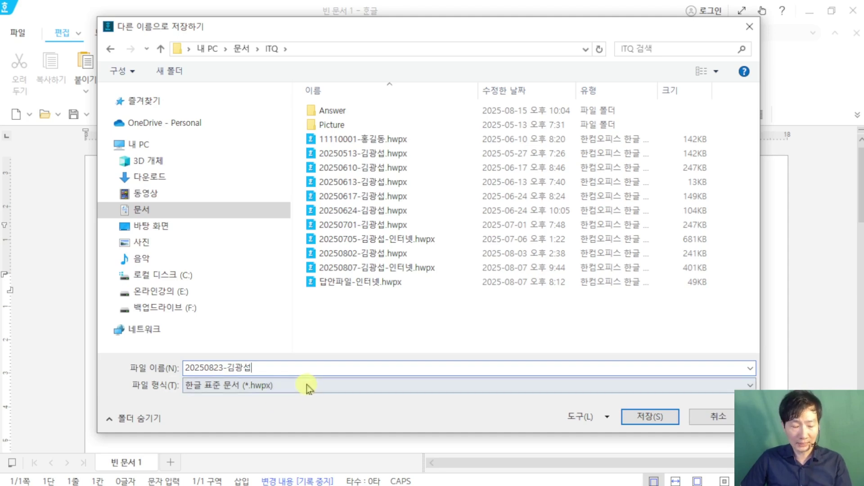
Step: Mark up the entered file name on screen with drawn annotations, then clear them
{"action": "mouse_move", "coordinate": [331, 289]}
{"action": "left_mouse_down"}
{"action": "mouse_move", "coordinate": [350, 339]}
{"action": "mouse_move", "coordinate": [389, 306]}
{"action": "left_mouse_up"}
{"action": "left_click_drag", "start_coordinate": [394, 312], "coordinate": [402, 383]}
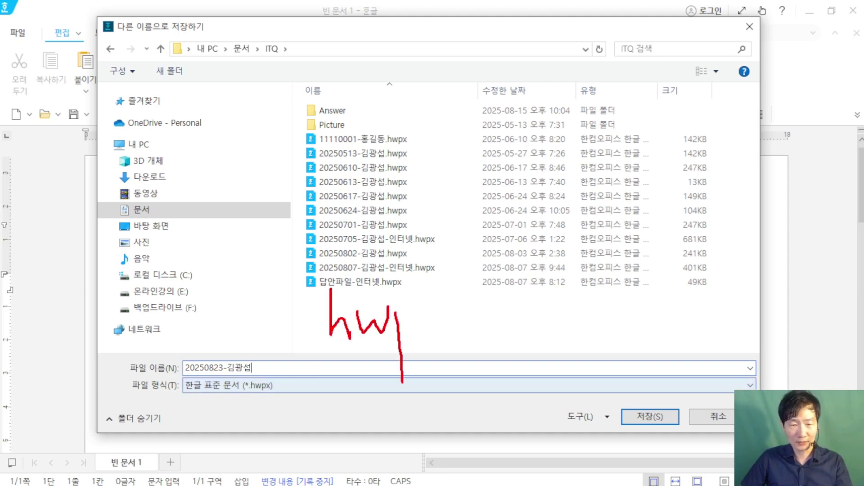
{"action": "left_click_drag", "start_coordinate": [426, 294], "coordinate": [445, 332]}
{"action": "mouse_move", "coordinate": [457, 300]}
{"action": "left_mouse_down"}
{"action": "mouse_move", "coordinate": [420, 334]}
{"action": "mouse_move", "coordinate": [289, 346]}
{"action": "left_mouse_up"}
{"action": "key", "text": "Escape"}
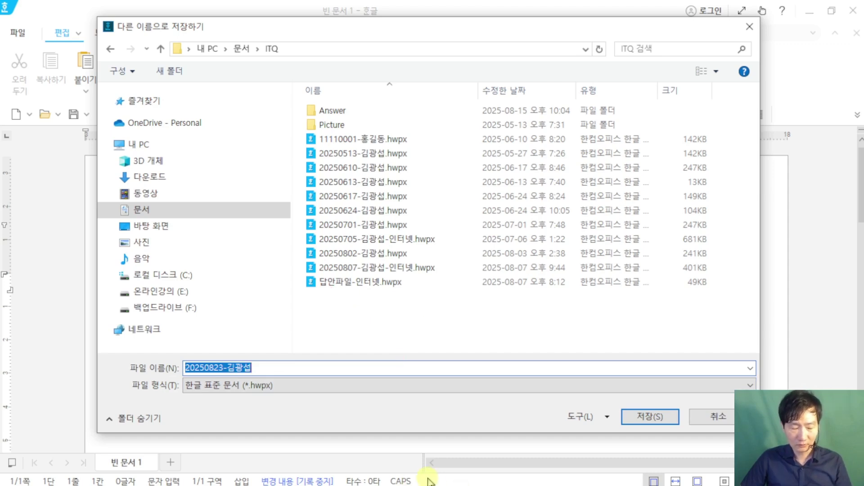
{"action": "key", "text": "super"}
Step: Check the example answer file name format in the exam paper's 수험자 유의사항, then minimize it
{"action": "left_click", "coordinate": [379, 478]}
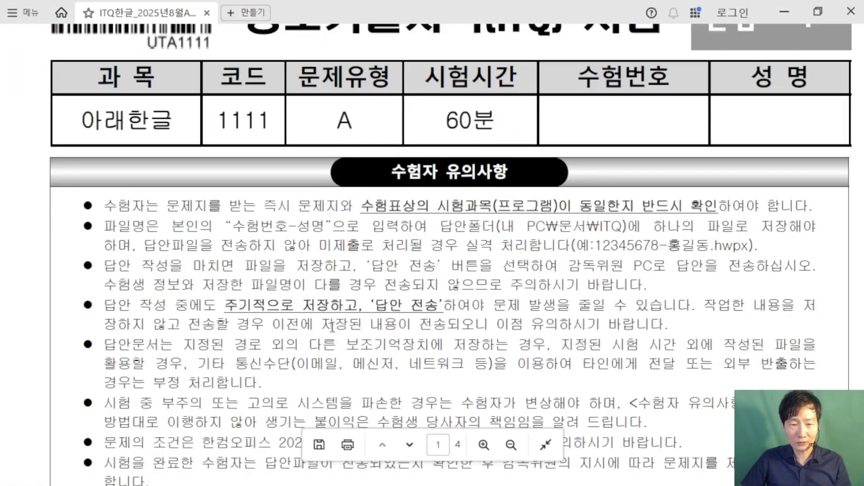
{"action": "scroll", "coordinate": [383, 349], "scroll_direction": "down", "scroll_amount": 2}
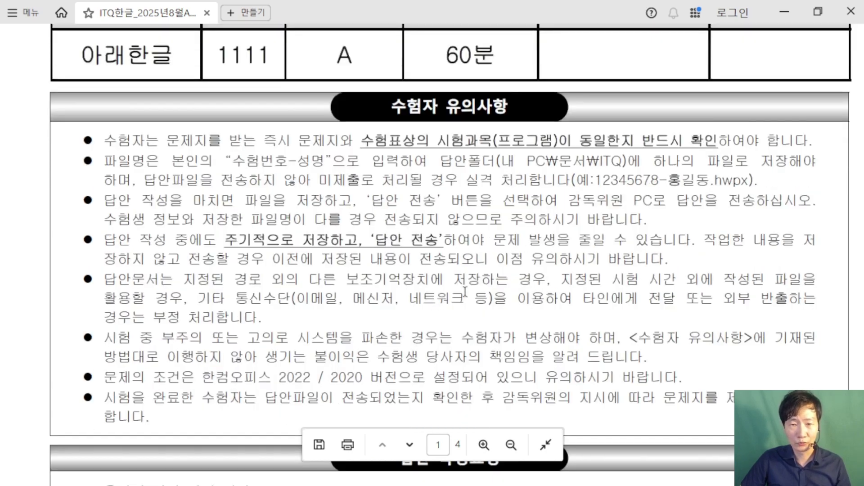
{"action": "left_click_drag", "start_coordinate": [755, 181], "coordinate": [670, 181]}
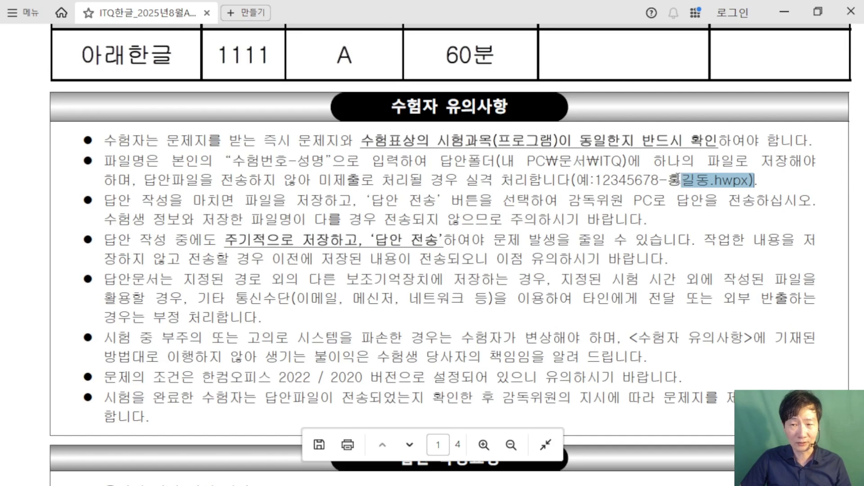
{"action": "left_click", "coordinate": [671, 181]}
{"action": "double_click", "coordinate": [694, 180]}
{"action": "left_click", "coordinate": [746, 180]}
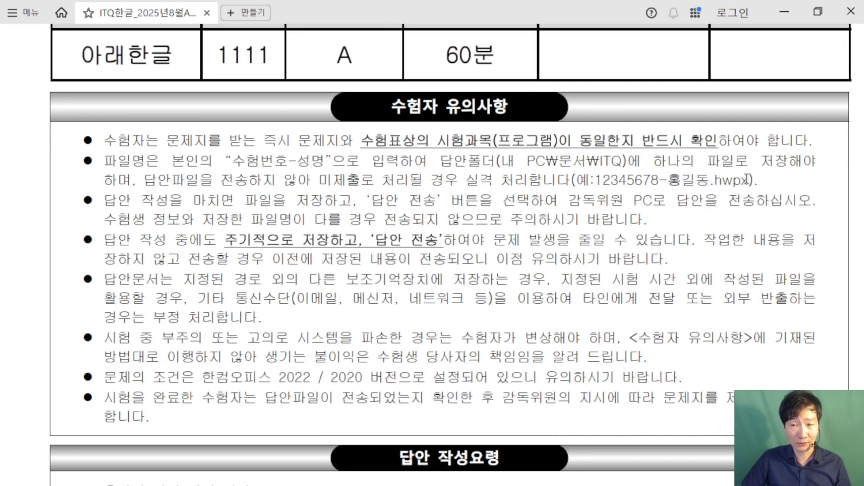
{"action": "left_click", "coordinate": [668, 180], "text": "shift"}
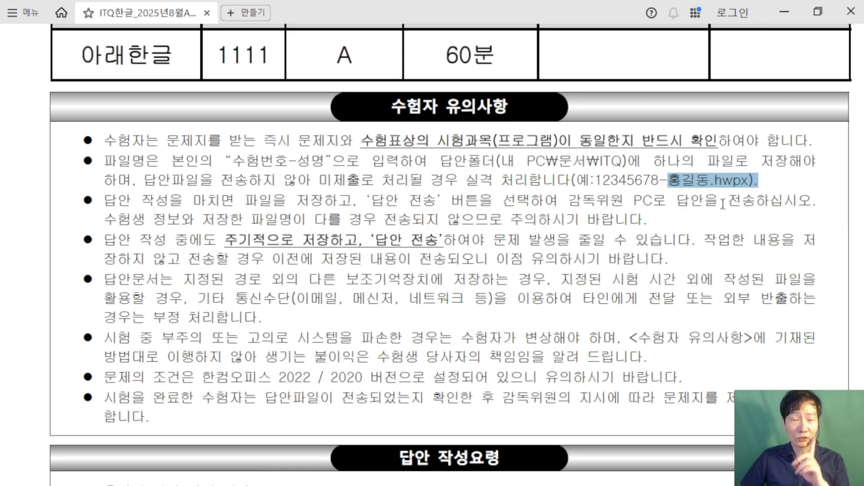
{"action": "left_click", "coordinate": [784, 12]}
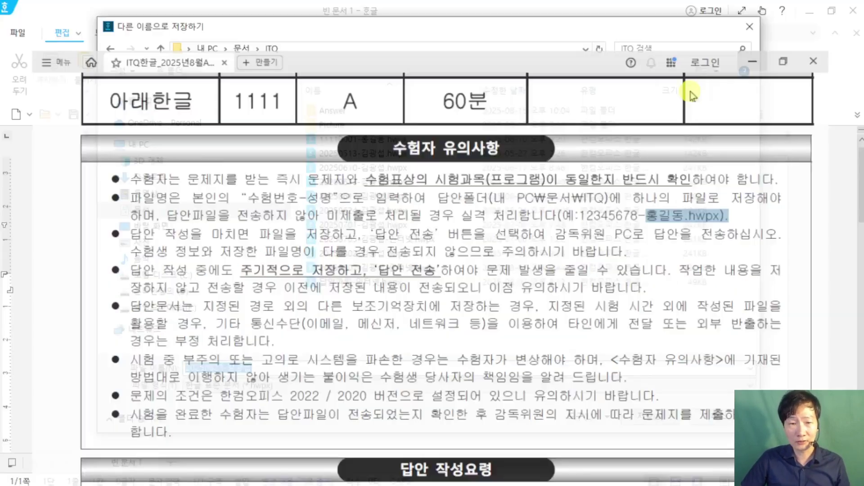
Step: Save the answer in the ITQ folder as a 한글 표준 문서 (*.hwpx) file
{"action": "left_click", "coordinate": [266, 385]}
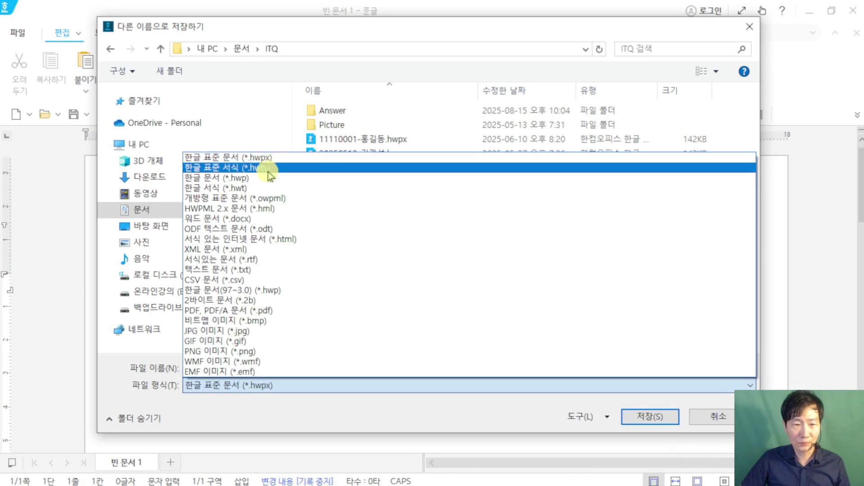
{"action": "left_click", "coordinate": [269, 178]}
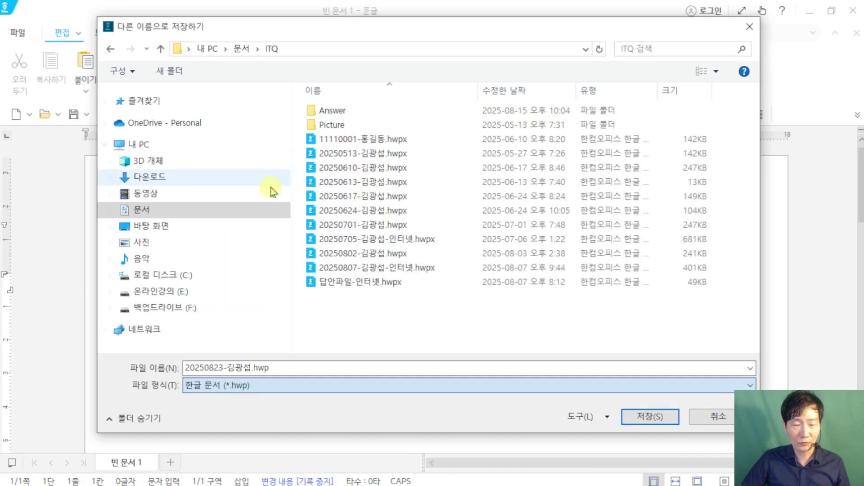
{"action": "left_click", "coordinate": [246, 386]}
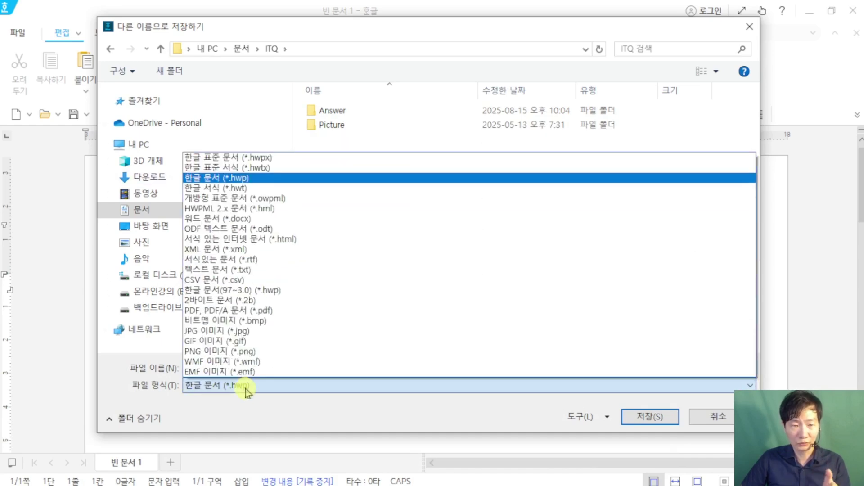
{"action": "left_click", "coordinate": [269, 158]}
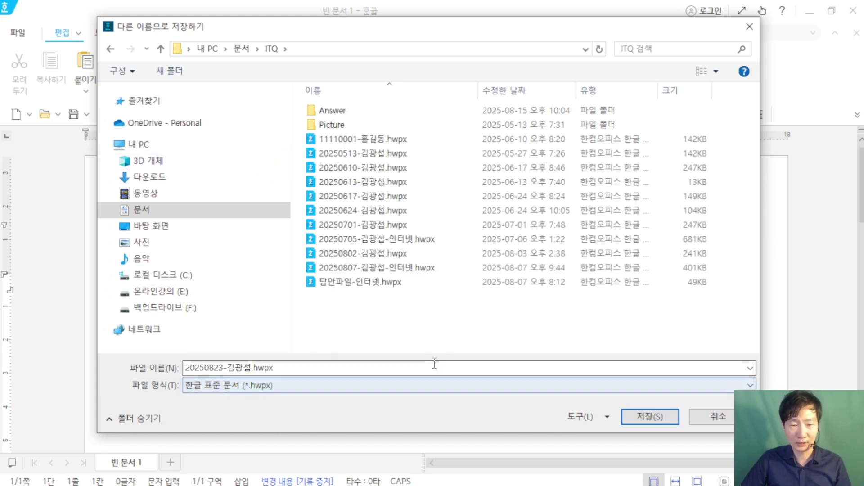
{"action": "left_click", "coordinate": [650, 416]}
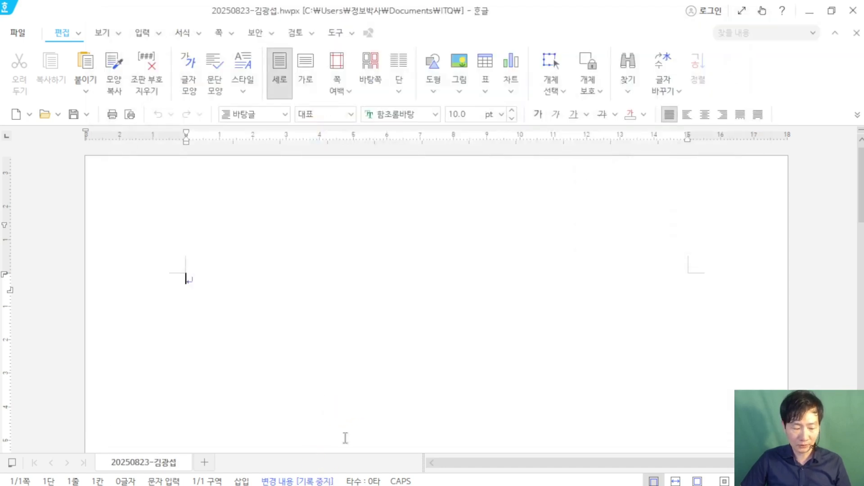
{"action": "key", "text": "super"}
Step: Send the saved .hwpx answer file to the supervisor PC with 답안전송 and close the dialog
{"action": "left_click", "coordinate": [378, 476]}
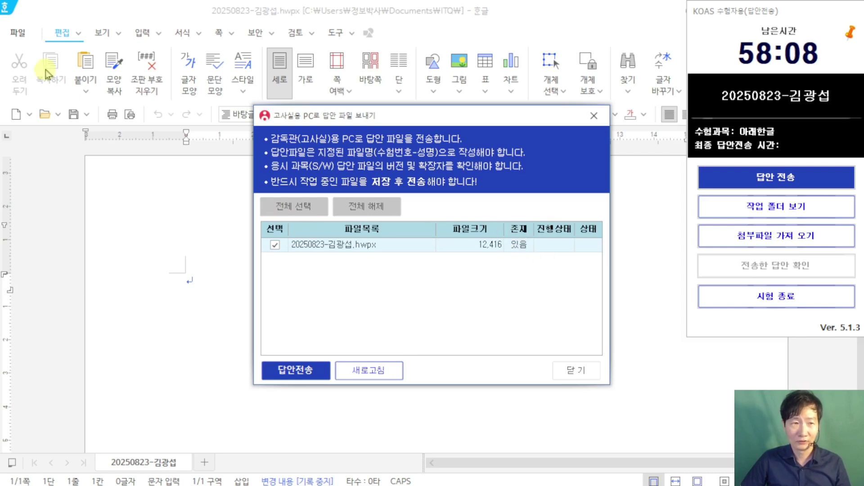
{"action": "left_click", "coordinate": [18, 32]}
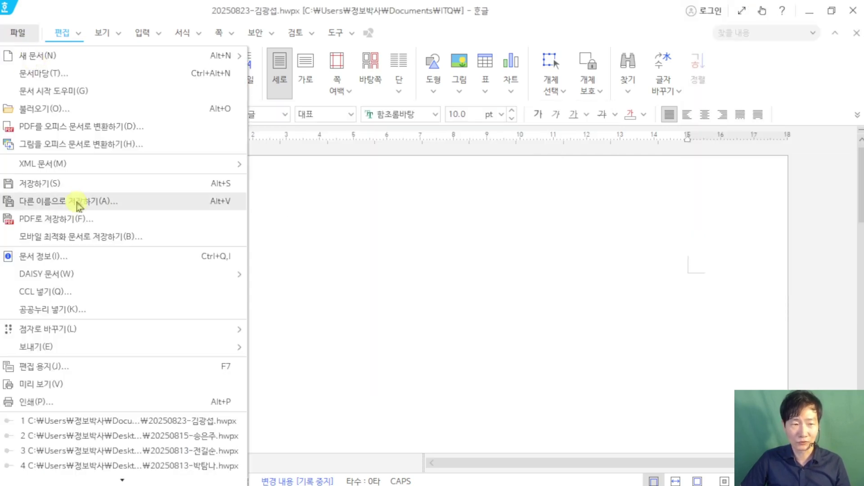
{"action": "left_click", "coordinate": [300, 290]}
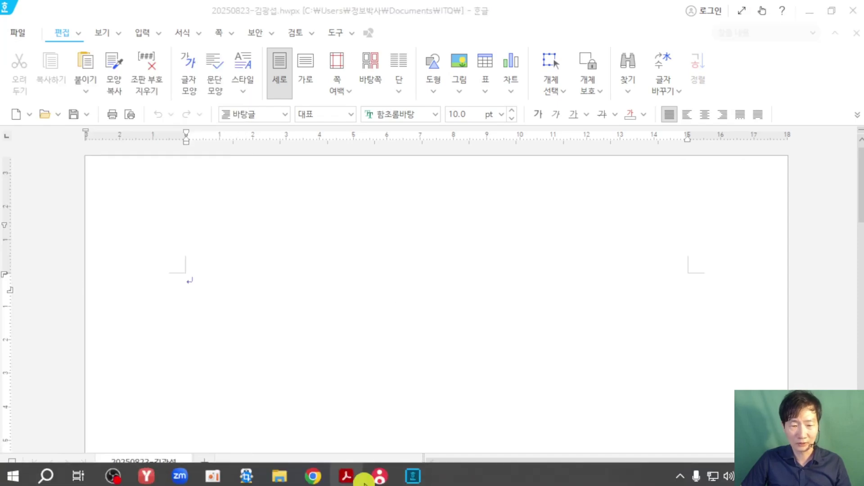
{"action": "left_click", "coordinate": [380, 476]}
{"action": "left_click", "coordinate": [396, 380]}
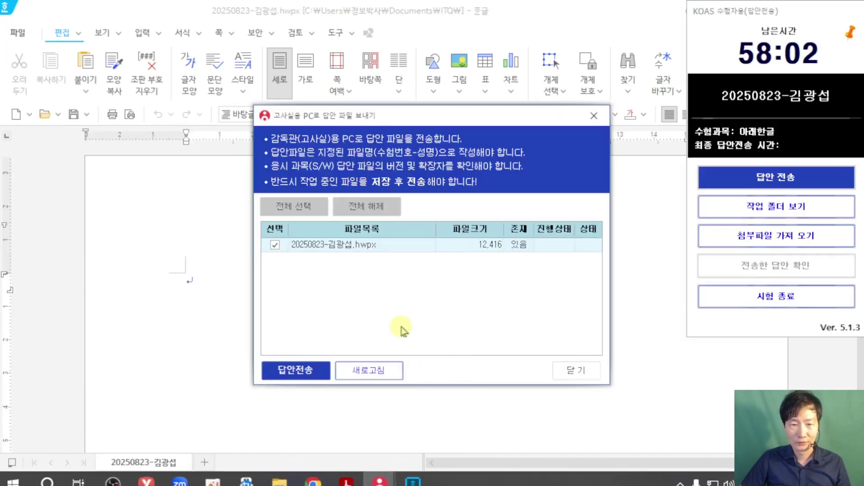
{"action": "left_click", "coordinate": [325, 377]}
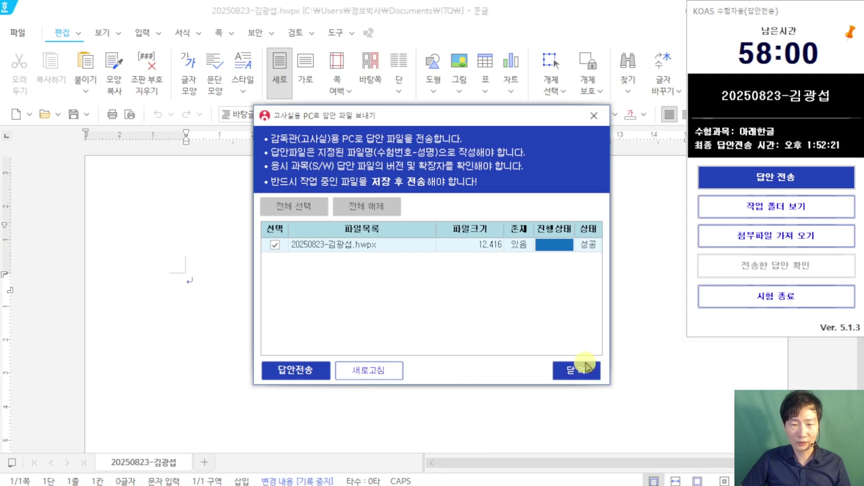
{"action": "left_click", "coordinate": [578, 371]}
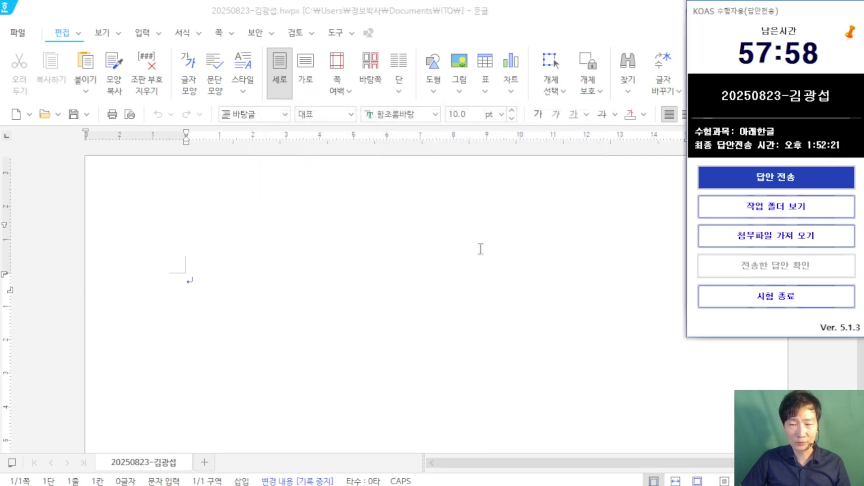
{"action": "left_click", "coordinate": [391, 284]}
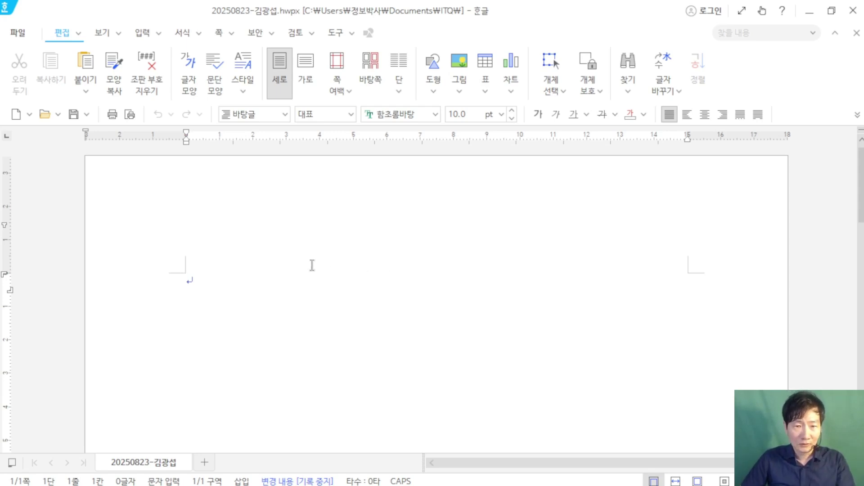
Step: Mark up the blank document page on screen with drawn annotations, then clear them
{"action": "scroll", "coordinate": [367, 272], "scroll_direction": "up", "scroll_amount": 1}
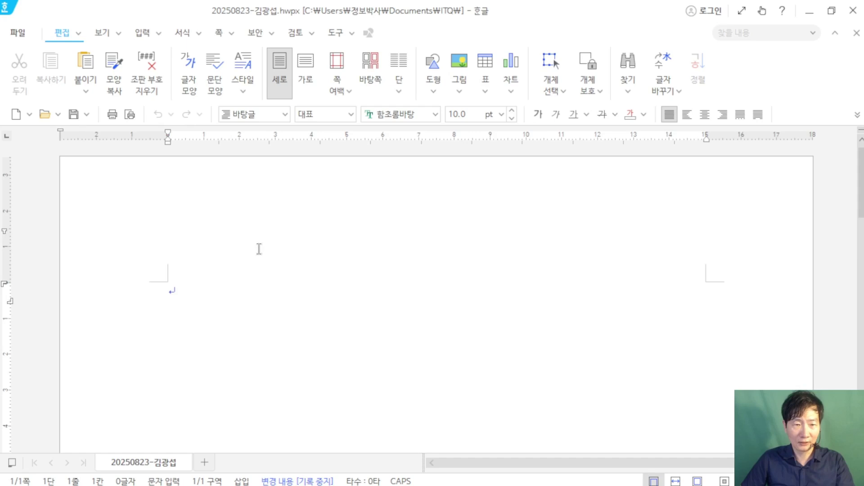
{"action": "mouse_move", "coordinate": [239, 153]}
{"action": "left_mouse_down"}
{"action": "mouse_move", "coordinate": [383, 311]}
{"action": "mouse_move", "coordinate": [410, 312]}
{"action": "left_mouse_up"}
{"action": "mouse_move", "coordinate": [269, 191]}
{"action": "left_mouse_down"}
{"action": "mouse_move", "coordinate": [330, 190]}
{"action": "mouse_move", "coordinate": [267, 264]}
{"action": "left_mouse_up"}
{"action": "left_click_drag", "start_coordinate": [268, 224], "coordinate": [301, 224]}
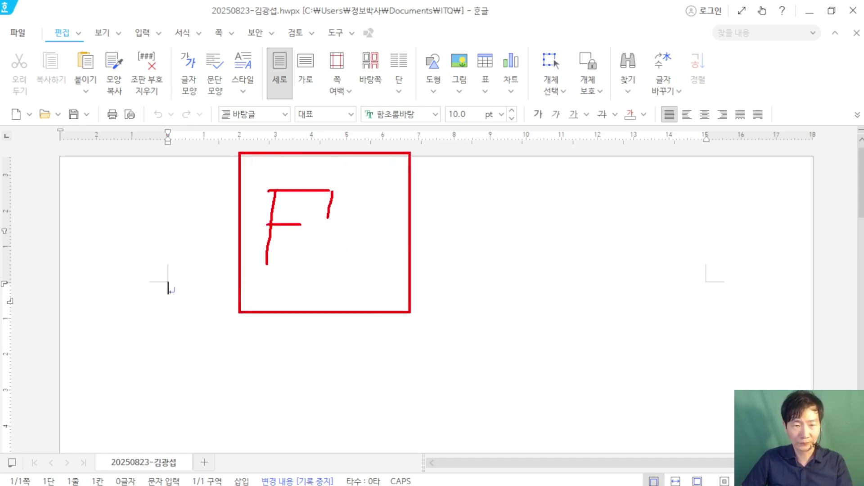
{"action": "mouse_move", "coordinate": [331, 194]}
{"action": "left_mouse_down"}
{"action": "mouse_move", "coordinate": [370, 195]}
{"action": "mouse_move", "coordinate": [333, 278]}
{"action": "left_mouse_up"}
{"action": "left_click_drag", "start_coordinate": [397, 190], "coordinate": [480, 172]}
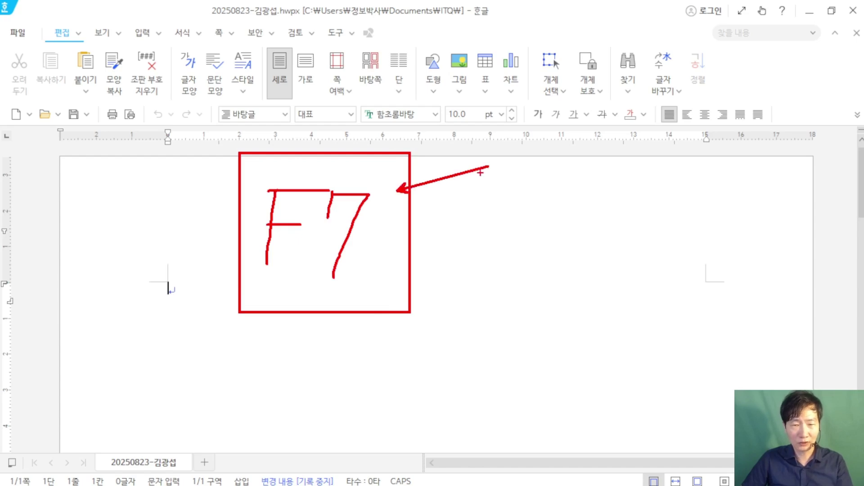
{"action": "key", "text": "Escape"}
Step: In Page Setup (F7), set the top and header margins to 10 mm and the left margin to 11 mm
{"action": "left_click", "coordinate": [17, 34]}
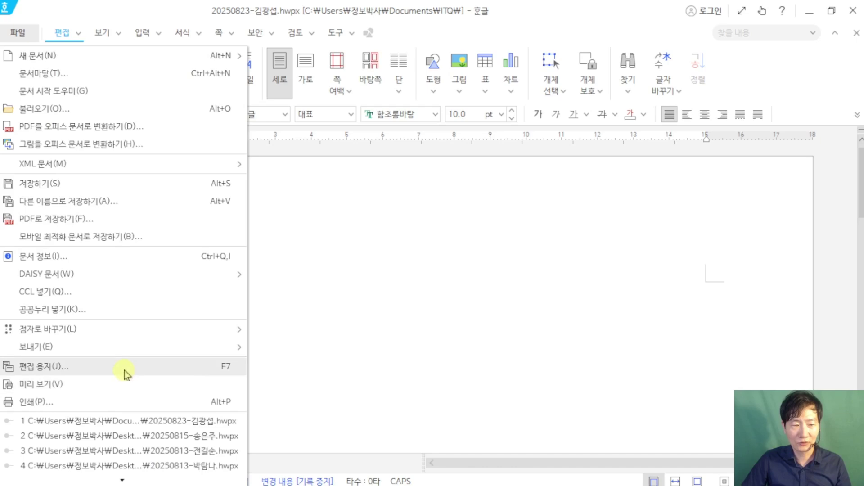
{"action": "left_click", "coordinate": [330, 352]}
{"action": "key", "text": "F7"}
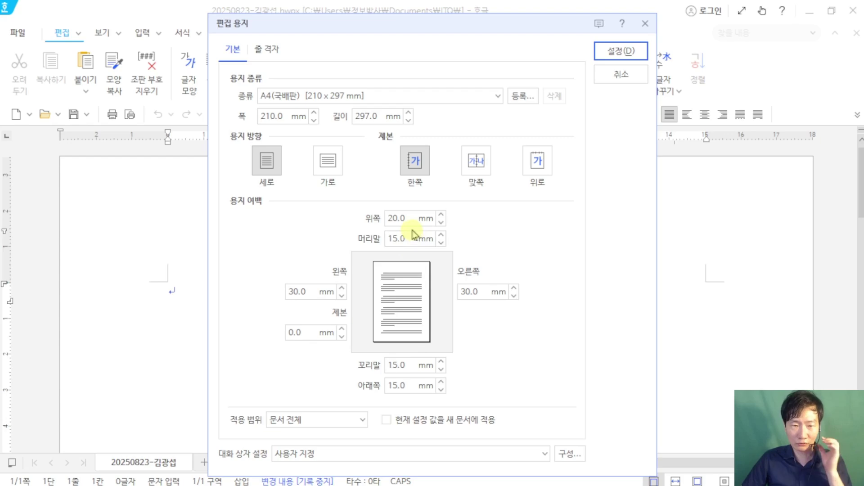
{"action": "double_click", "coordinate": [398, 218]}
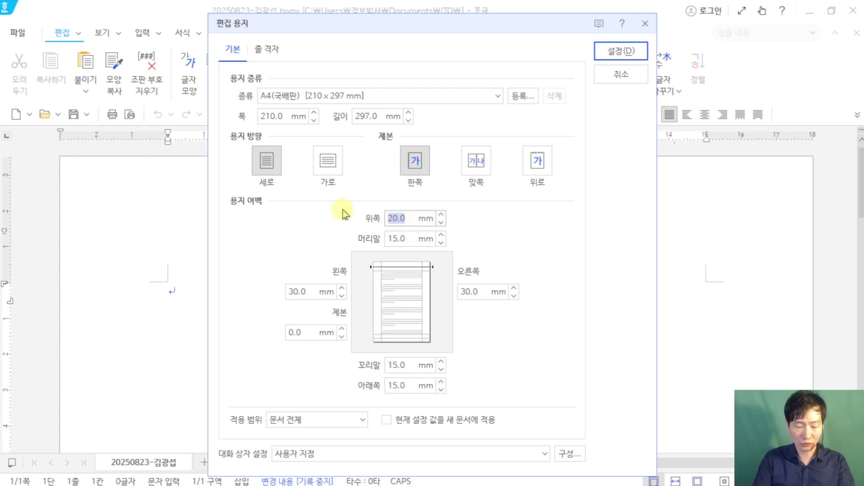
{"action": "type", "text": "10"}
{"action": "key", "text": "Tab"}
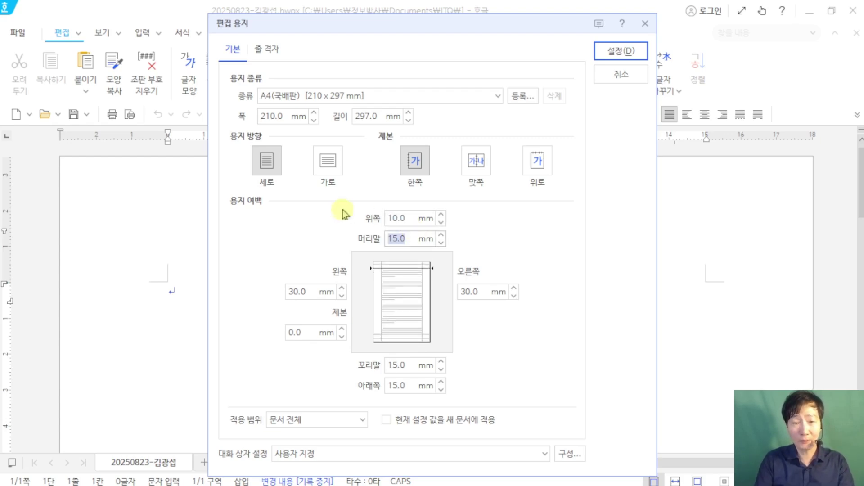
{"action": "type", "text": "10"}
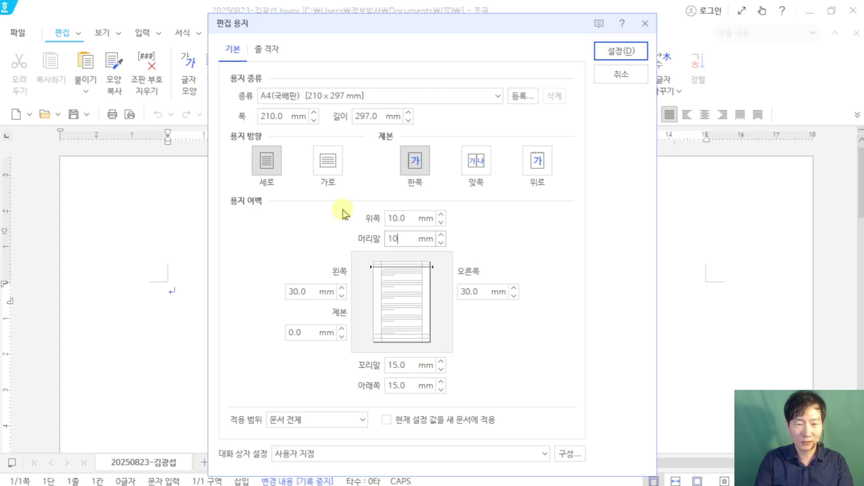
{"action": "key", "text": "Tab"}
{"action": "type", "text": "11"}
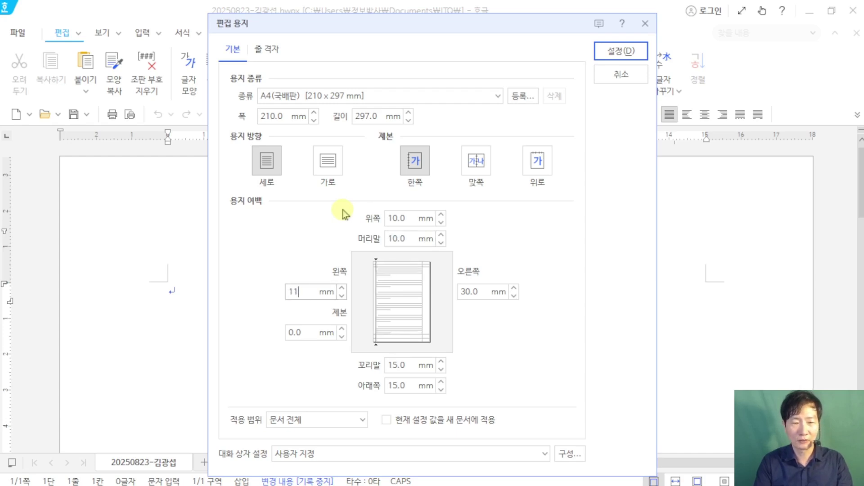
Step: Set the right margin to 11 mm and the footer and bottom margins to 10 mm
{"action": "key", "text": "Tab"}
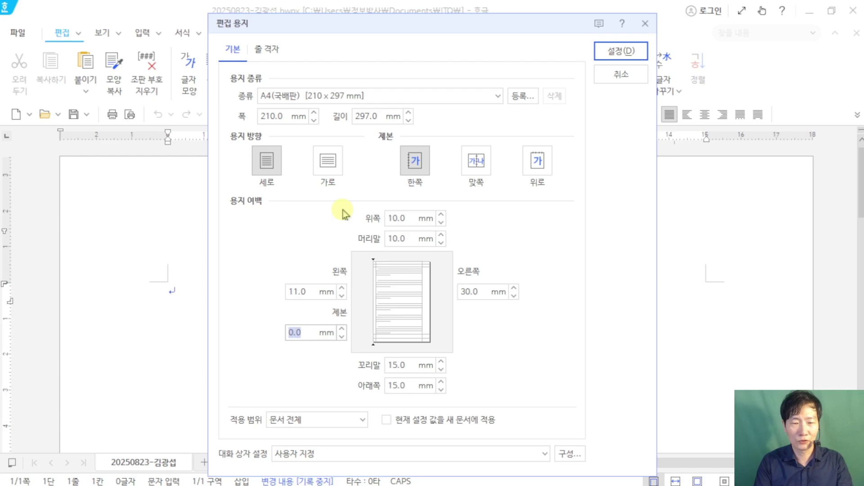
{"action": "key", "text": "Tab"}
{"action": "type", "text": "11"}
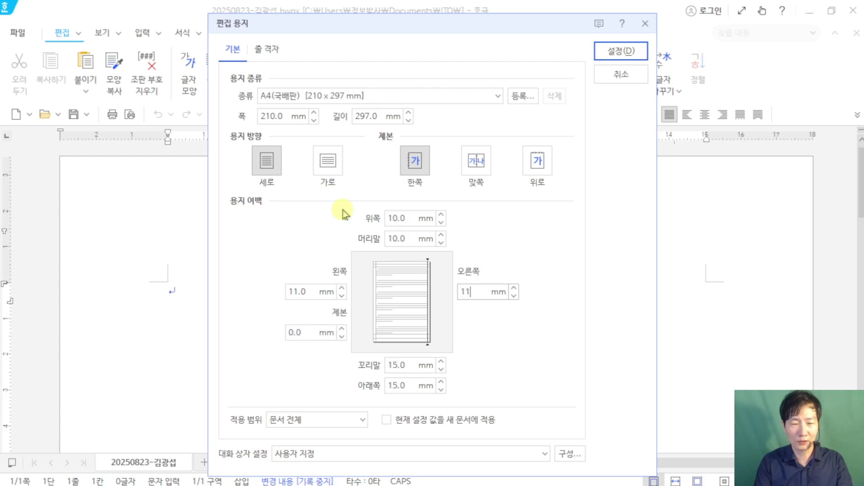
{"action": "key", "text": "Tab"}
{"action": "type", "text": "10"}
{"action": "key", "text": "Tab"}
{"action": "type", "text": "10"}
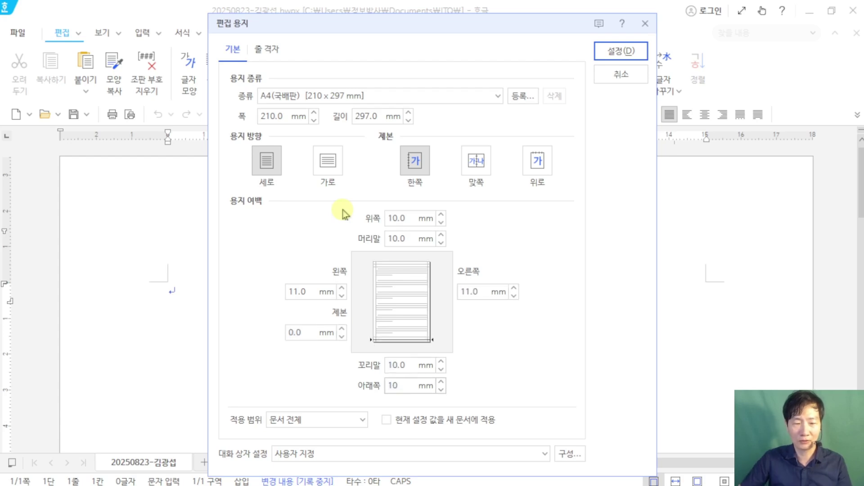
Step: Highlight the entered margin values on screen, then apply them with 설정
{"action": "mouse_move", "coordinate": [363, 171]}
{"action": "left_mouse_down"}
{"action": "mouse_move", "coordinate": [384, 360]}
{"action": "mouse_move", "coordinate": [454, 400]}
{"action": "left_mouse_up"}
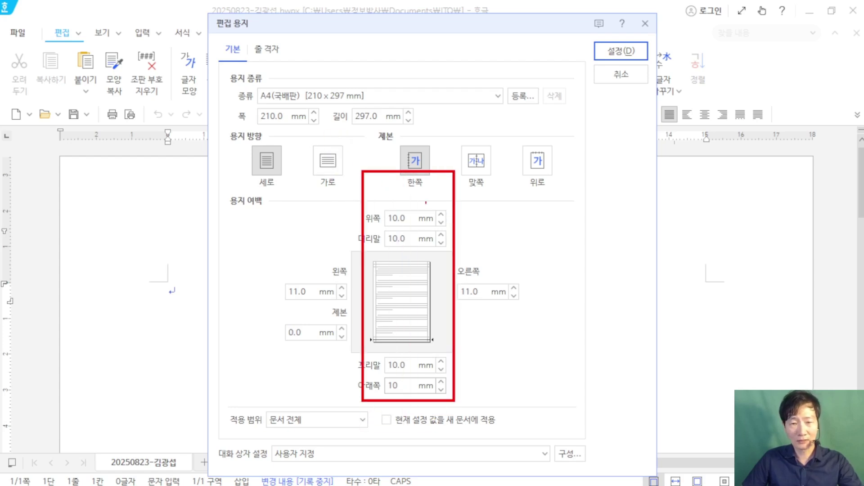
{"action": "left_click_drag", "start_coordinate": [452, 104], "coordinate": [477, 105]}
{"action": "mouse_move", "coordinate": [236, 242]}
{"action": "left_mouse_down"}
{"action": "mouse_move", "coordinate": [276, 328]}
{"action": "mouse_move", "coordinate": [561, 308]}
{"action": "left_mouse_up"}
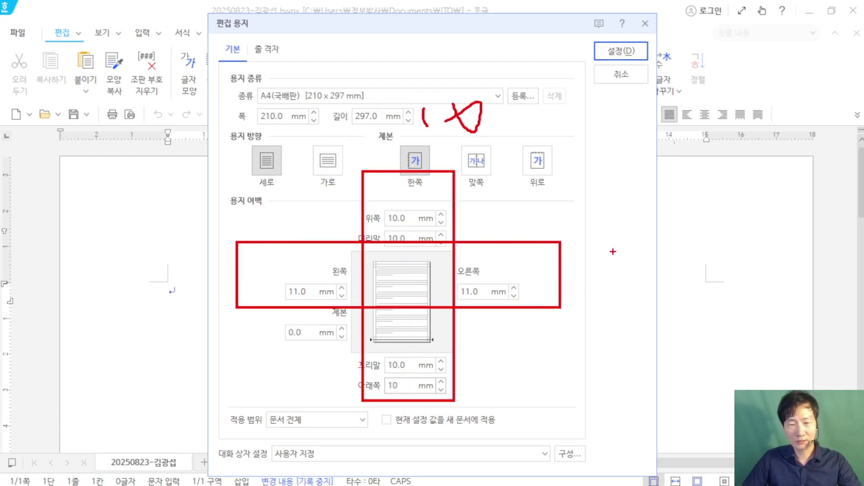
{"action": "left_click_drag", "start_coordinate": [642, 50], "coordinate": [750, 118]}
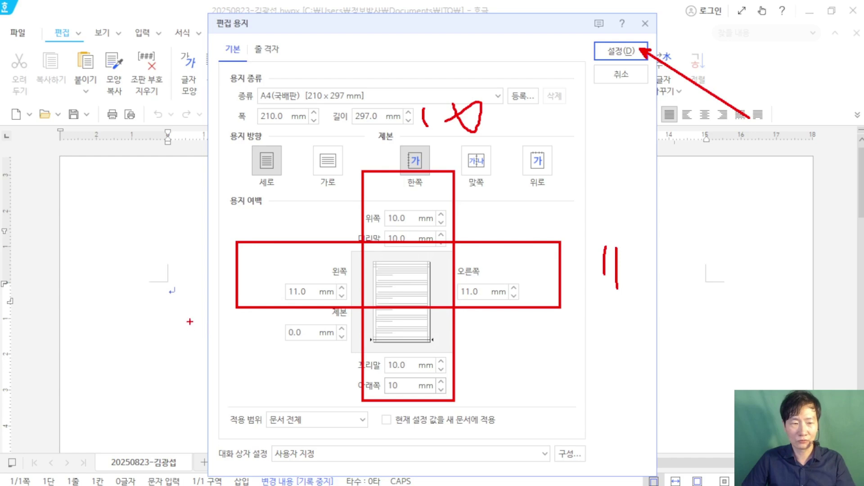
{"action": "mouse_move", "coordinate": [180, 312]}
{"action": "left_mouse_down"}
{"action": "mouse_move", "coordinate": [192, 292]}
{"action": "mouse_move", "coordinate": [193, 308]}
{"action": "left_mouse_up"}
{"action": "left_click_drag", "start_coordinate": [122, 235], "coordinate": [175, 294]}
{"action": "left_click_drag", "start_coordinate": [125, 212], "coordinate": [121, 234]}
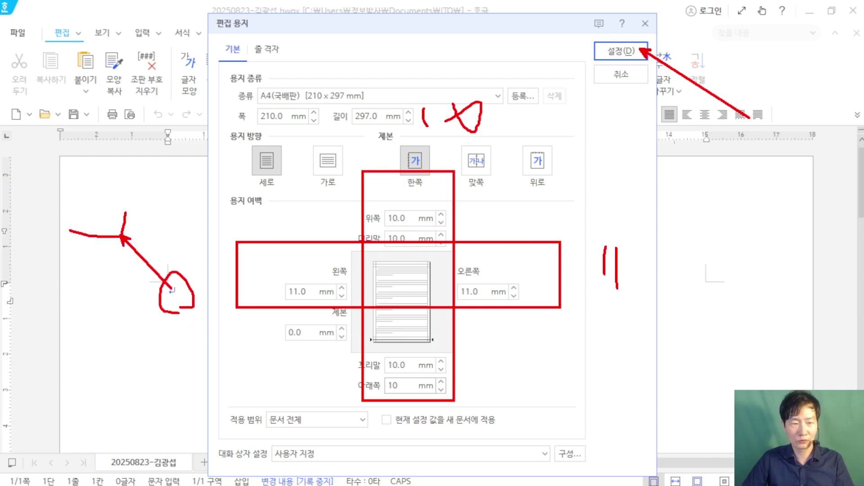
{"action": "key", "text": "Escape"}
{"action": "left_click", "coordinate": [623, 52]}
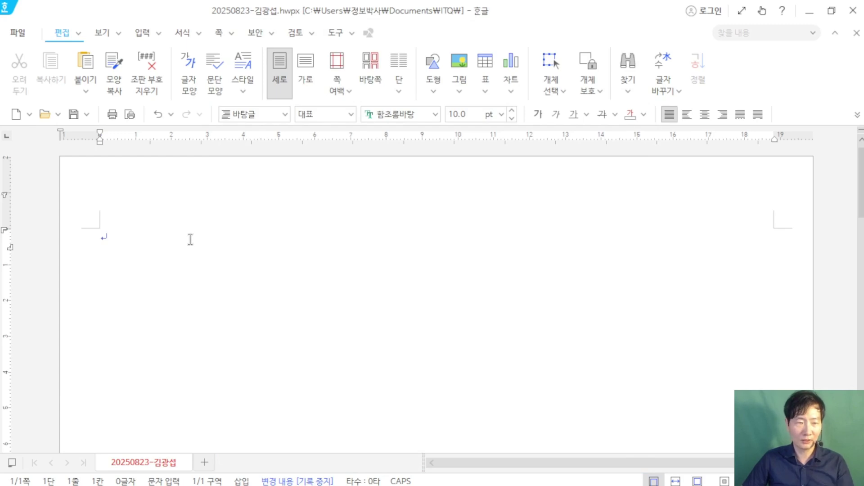
Step: Type '1.' and '2.' on separate lines, each followed by blank lines
{"action": "type", "text": "1."}
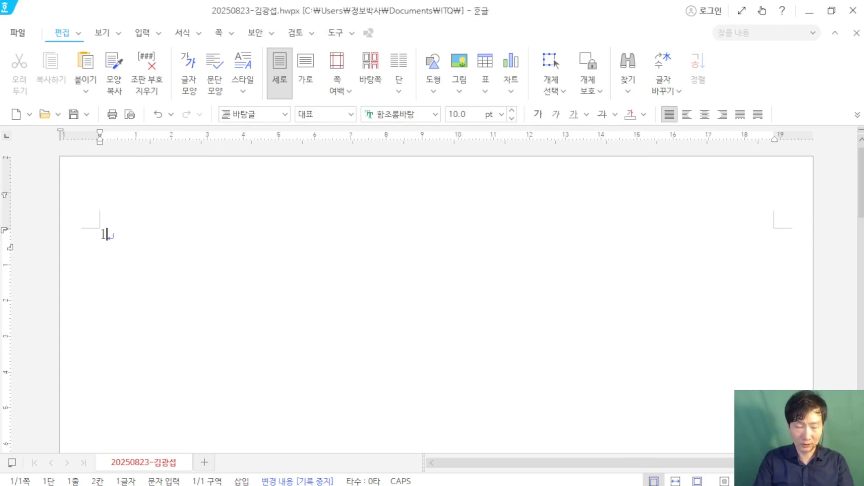
{"action": "key", "text": "Return"}
{"action": "key", "text": "Return"}
{"action": "key", "text": "Return"}
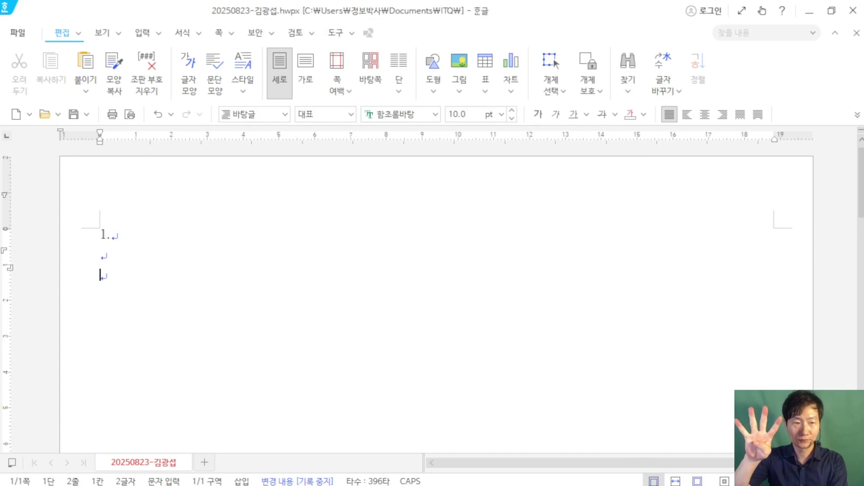
{"action": "key", "text": "Return"}
{"action": "type", "text": "2"}
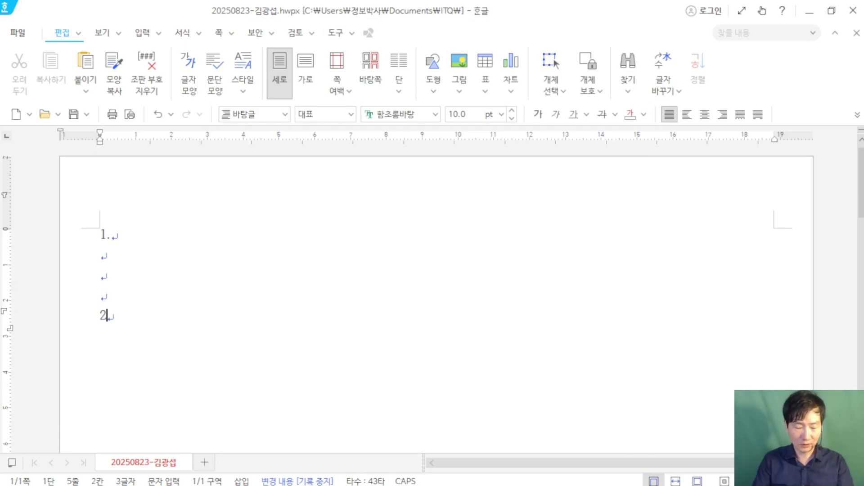
{"action": "type", "text": "."}
{"action": "key", "text": "Return"}
{"action": "key", "text": "Return"}
{"action": "key", "text": "Return"}
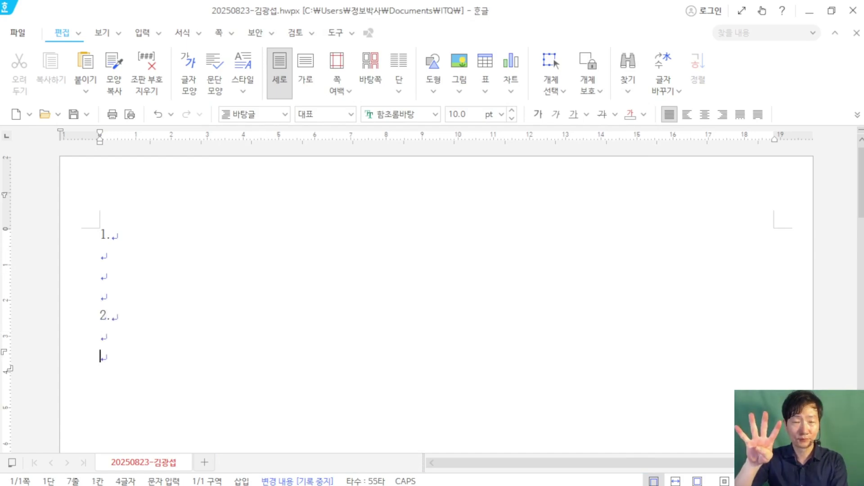
{"action": "key", "text": "Return"}
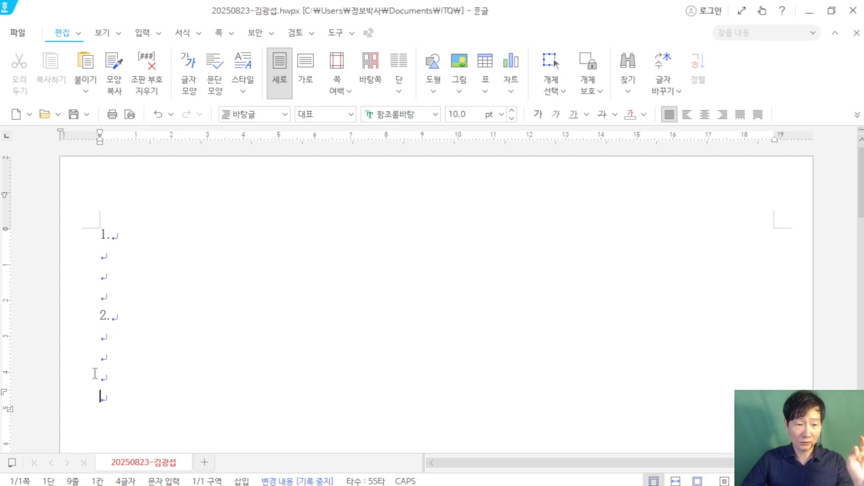
Step: Turn on paragraph marks via View > 표시/숨기기 > 문단 부호
{"action": "left_click", "coordinate": [118, 34]}
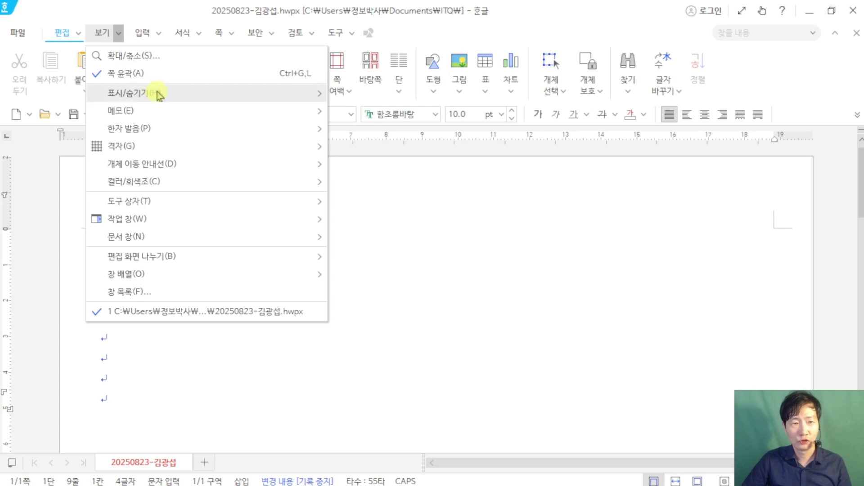
{"action": "mouse_move", "coordinate": [157, 91]}
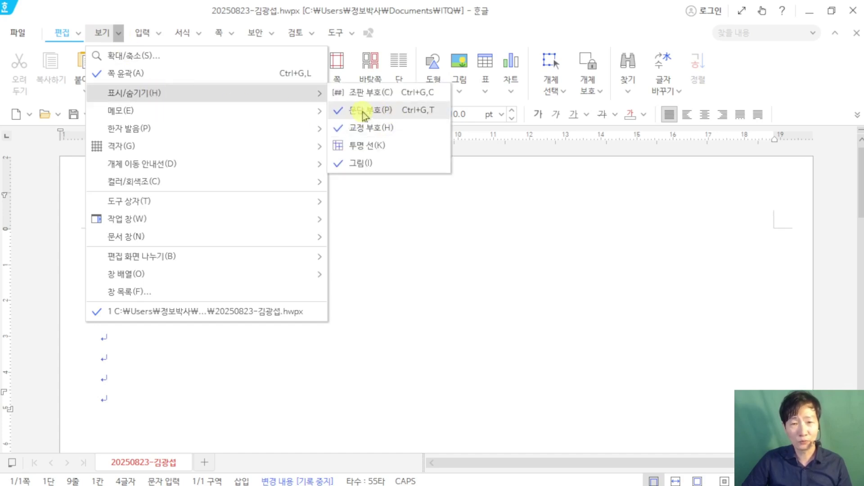
{"action": "left_click", "coordinate": [413, 320]}
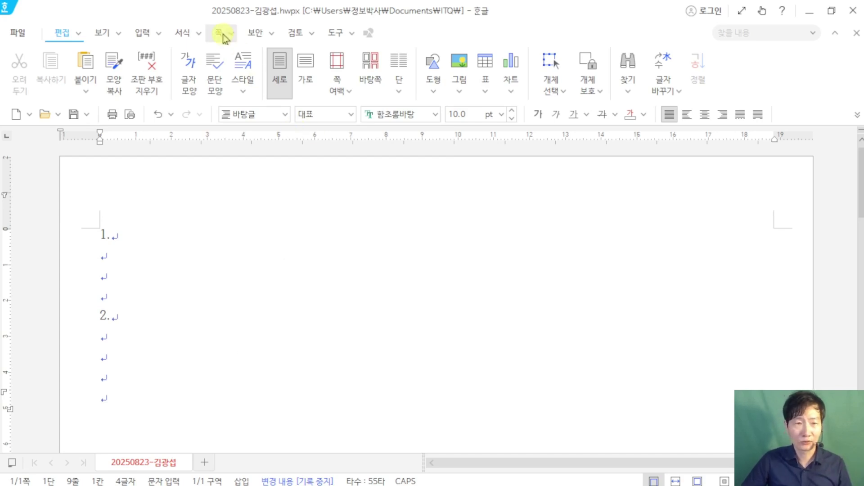
Step: Insert a section break so the document continues on a new page
{"action": "left_click", "coordinate": [222, 34]}
{"action": "key", "text": "Hangul"}
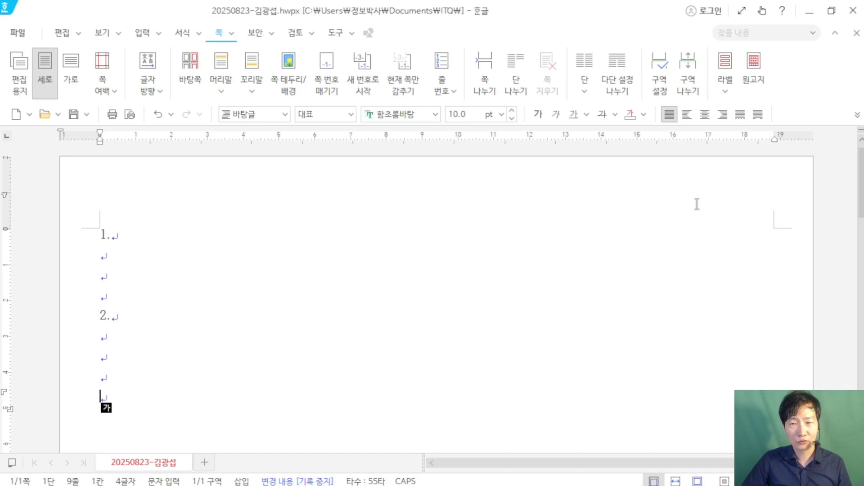
{"action": "key", "text": "ctrl+2"}
{"action": "mouse_move", "coordinate": [672, 39]}
{"action": "left_mouse_down"}
{"action": "mouse_move", "coordinate": [710, 107]}
{"action": "mouse_move", "coordinate": [711, 3]}
{"action": "mouse_move", "coordinate": [747, 0]}
{"action": "left_mouse_up"}
{"action": "key", "text": "Escape"}
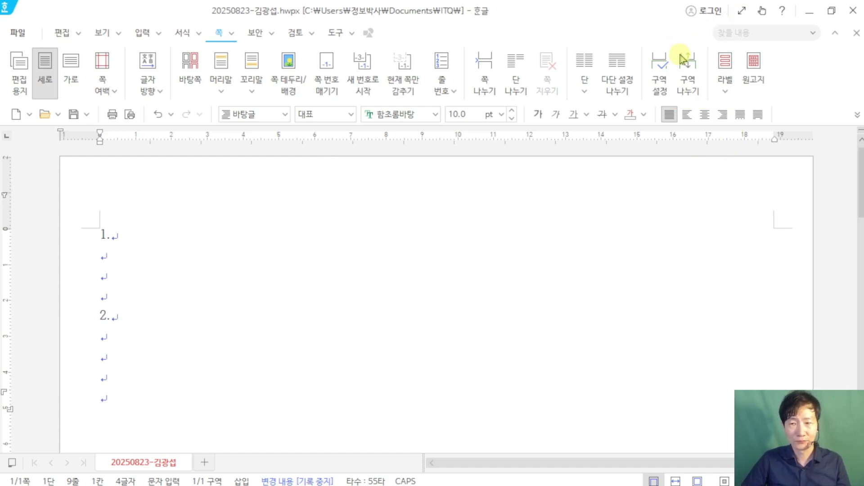
{"action": "left_click", "coordinate": [688, 74]}
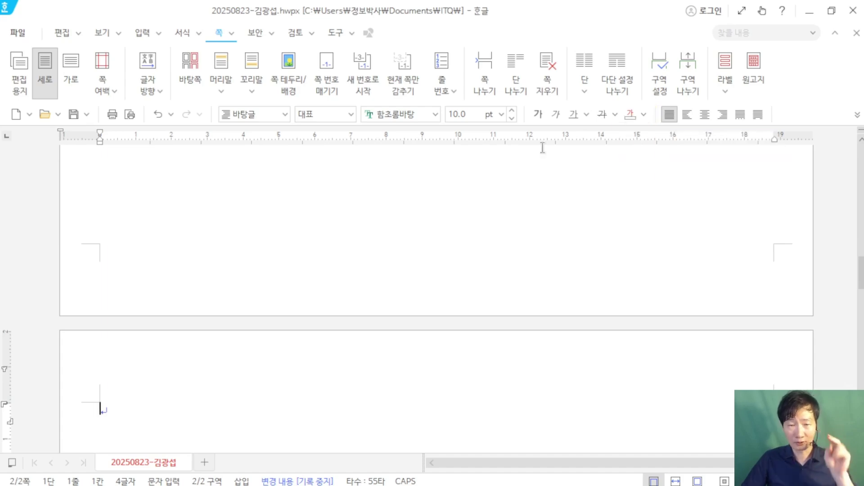
Step: Type the '3.' and '4.' answer markers, each followed by blank lines
{"action": "scroll", "coordinate": [450, 188], "scroll_direction": "down", "scroll_amount": 5}
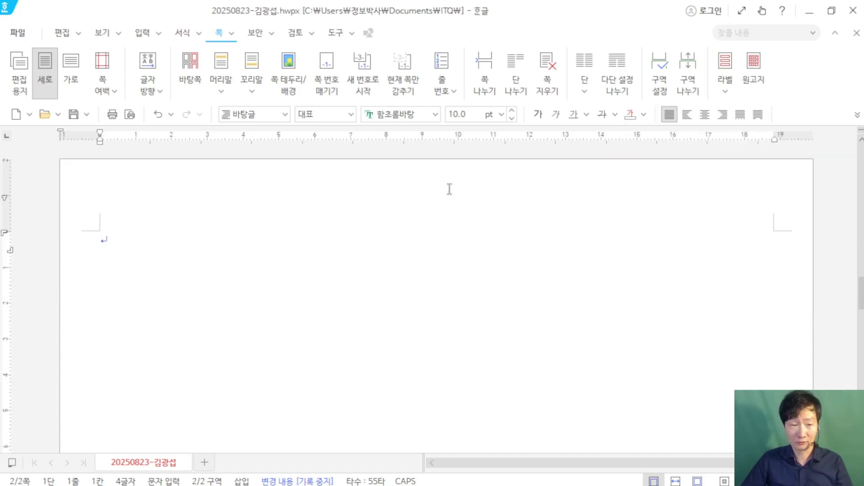
{"action": "type", "text": "3."}
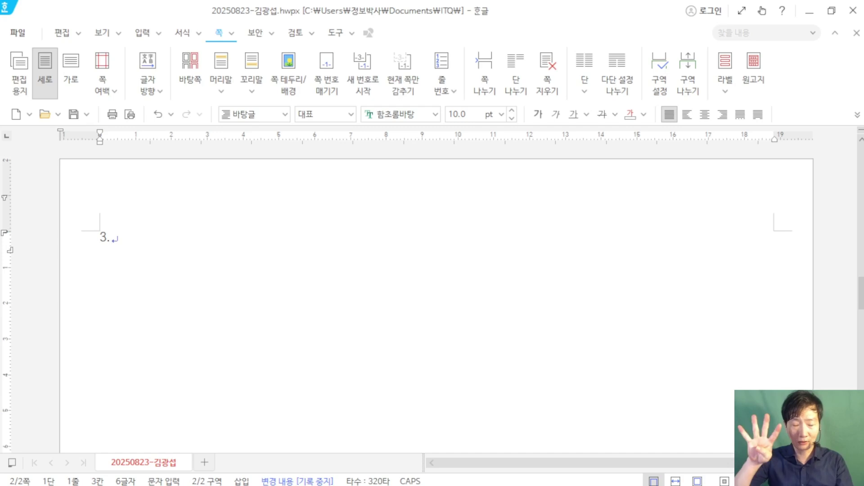
{"action": "key", "text": "Return"}
{"action": "key", "text": "Return"}
{"action": "key", "text": "Return"}
{"action": "key", "text": "Return"}
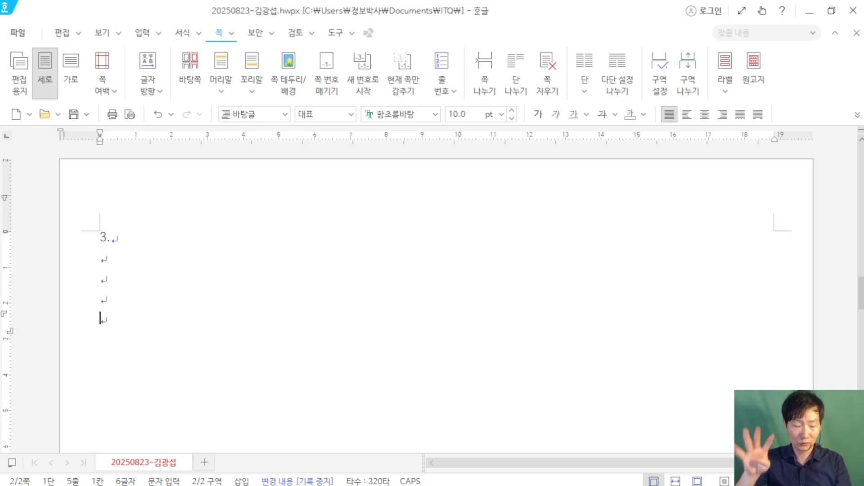
{"action": "type", "text": "3."}
{"action": "key", "text": "BackSpace"}
{"action": "key", "text": "BackSpace"}
{"action": "type", "text": "4."}
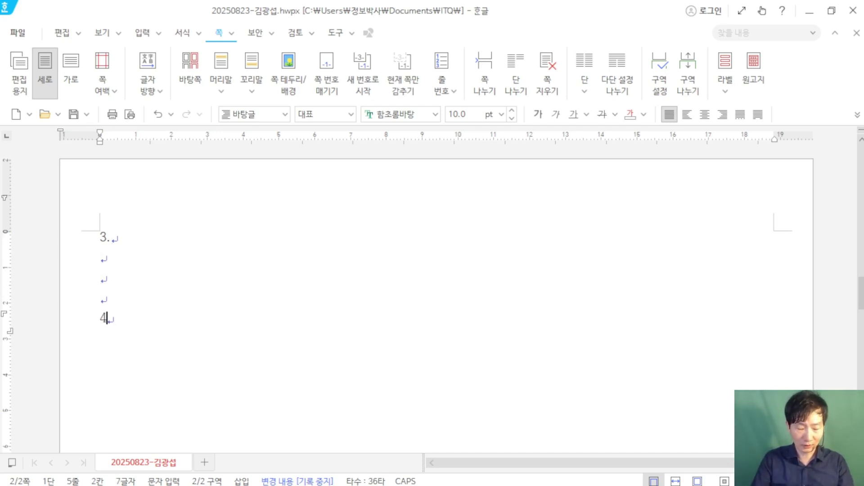
{"action": "key", "text": "Return"}
{"action": "key", "text": "Return"}
{"action": "key", "text": "Return"}
{"action": "key", "text": "Return"}
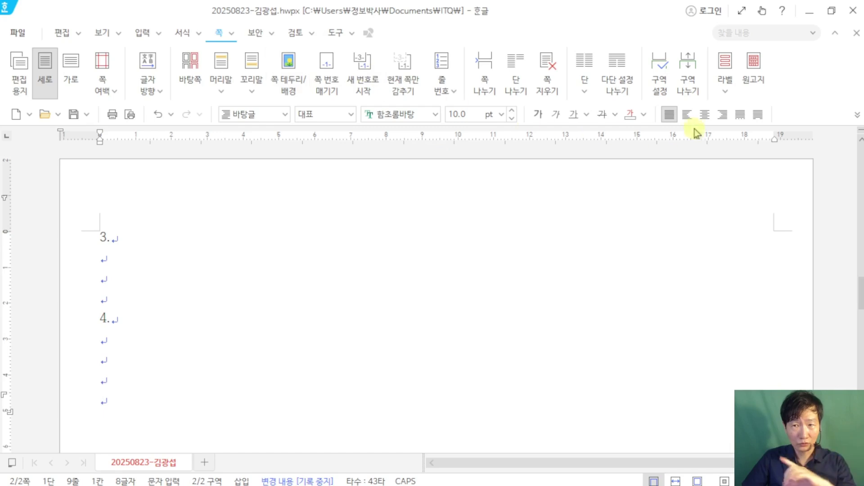
Step: Insert another section break so a blank page 3 follows
{"action": "key", "text": "ctrl+2"}
{"action": "left_click_drag", "start_coordinate": [661, 42], "coordinate": [719, 112]}
{"action": "mouse_move", "coordinate": [689, 71]}
{"action": "left_mouse_down"}
{"action": "mouse_move", "coordinate": [709, 13]}
{"action": "mouse_move", "coordinate": [742, 1]}
{"action": "left_mouse_up"}
{"action": "key", "text": "Escape"}
{"action": "left_click", "coordinate": [688, 88]}
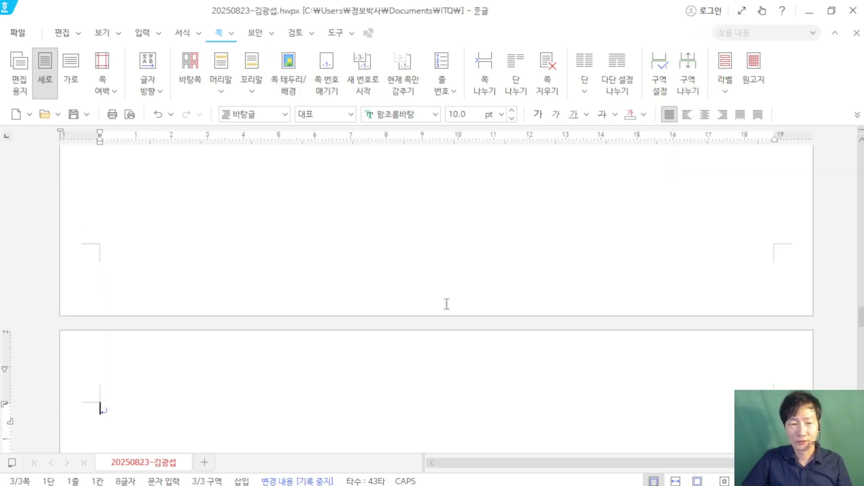
{"action": "scroll", "coordinate": [185, 360], "scroll_direction": "down", "scroll_amount": 3}
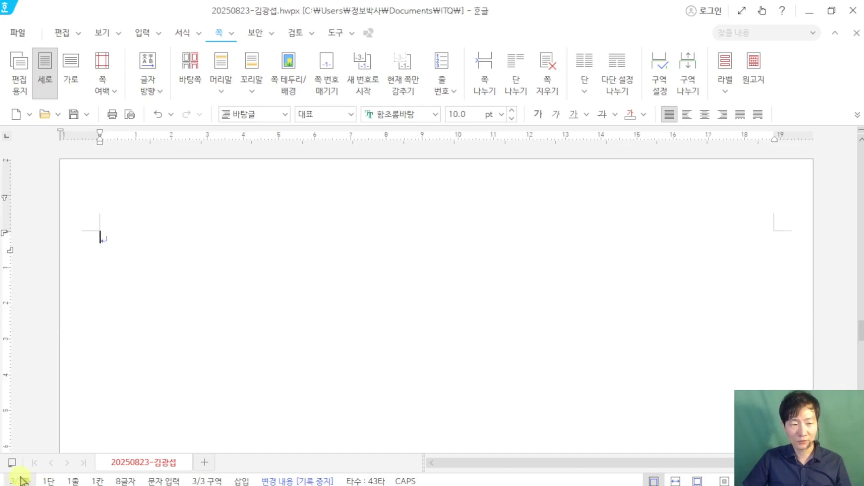
Step: Restore the editor window from full screen, reposition it, and bring up the ITQ exam paper
{"action": "left_click", "coordinate": [831, 11]}
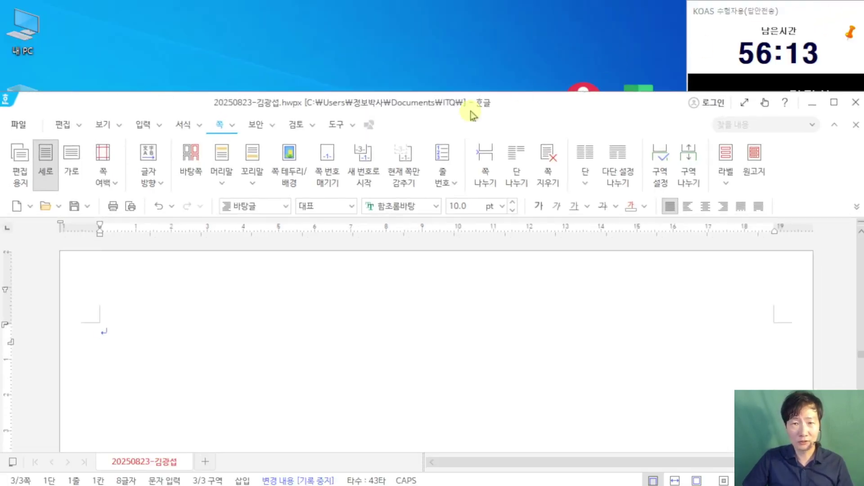
{"action": "left_click_drag", "start_coordinate": [522, 112], "coordinate": [512, 21]}
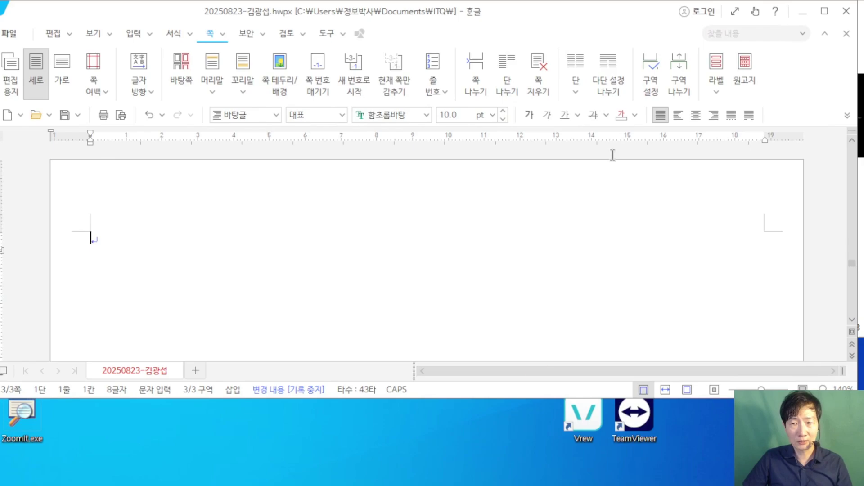
{"action": "left_click_drag", "start_coordinate": [583, 25], "coordinate": [595, 21]}
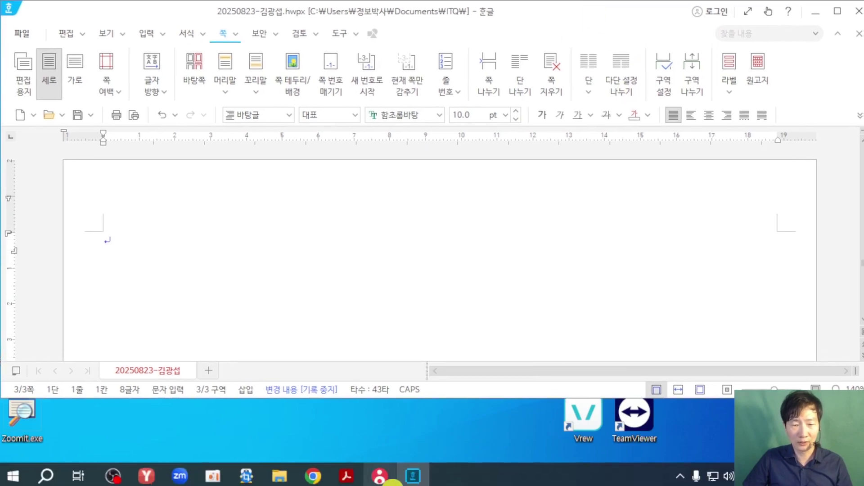
{"action": "left_click", "coordinate": [345, 477]}
Step: Scroll the exam PDF to the 문서작성 능력평가 (200점) page
{"action": "scroll", "coordinate": [529, 347], "scroll_direction": "down", "scroll_amount": 15}
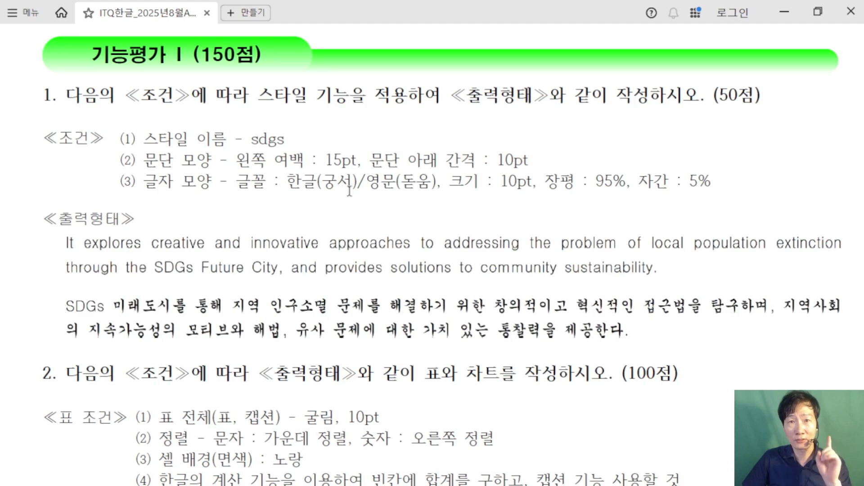
{"action": "scroll", "coordinate": [349, 191], "scroll_direction": "down", "scroll_amount": 5}
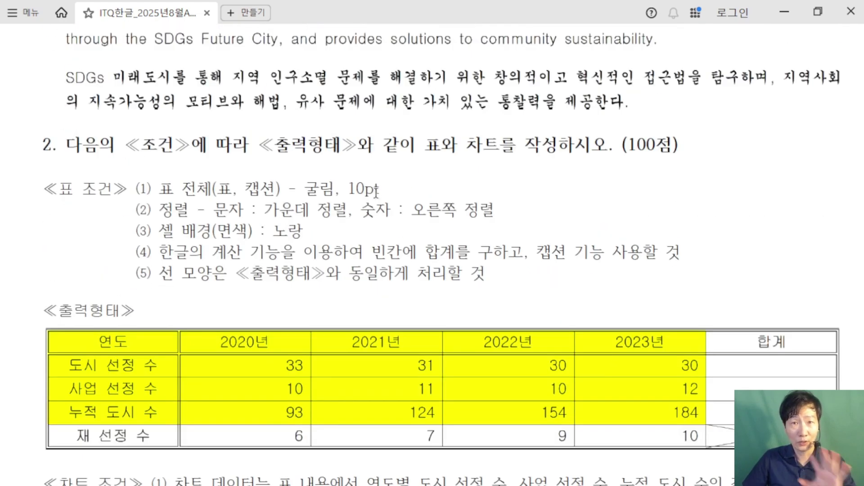
{"action": "scroll", "coordinate": [376, 191], "scroll_direction": "down", "scroll_amount": 10}
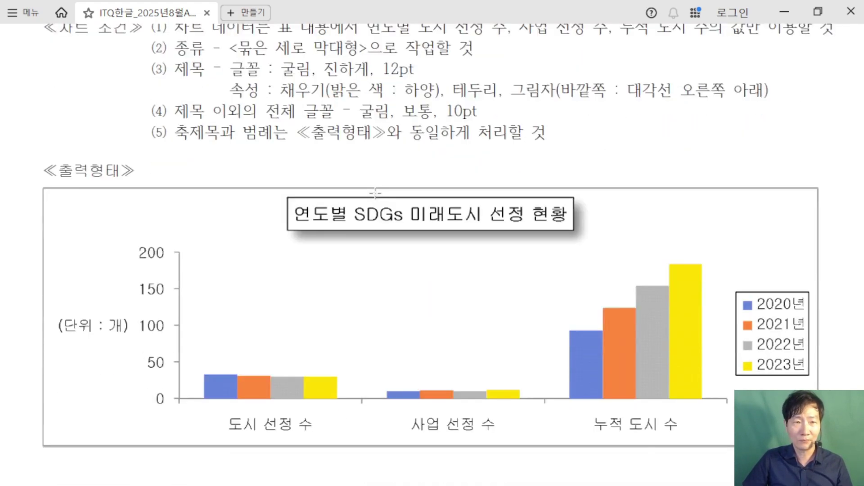
{"action": "scroll", "coordinate": [375, 192], "scroll_direction": "down", "scroll_amount": 10}
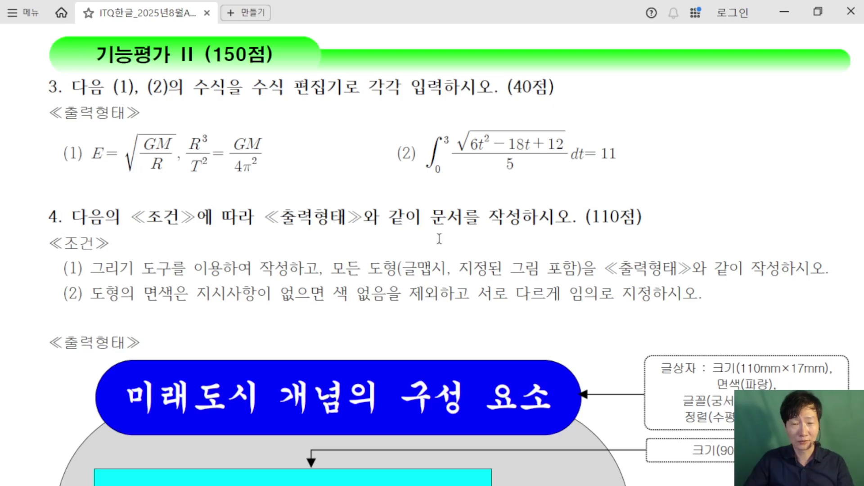
{"action": "scroll", "coordinate": [440, 239], "scroll_direction": "down", "scroll_amount": 10}
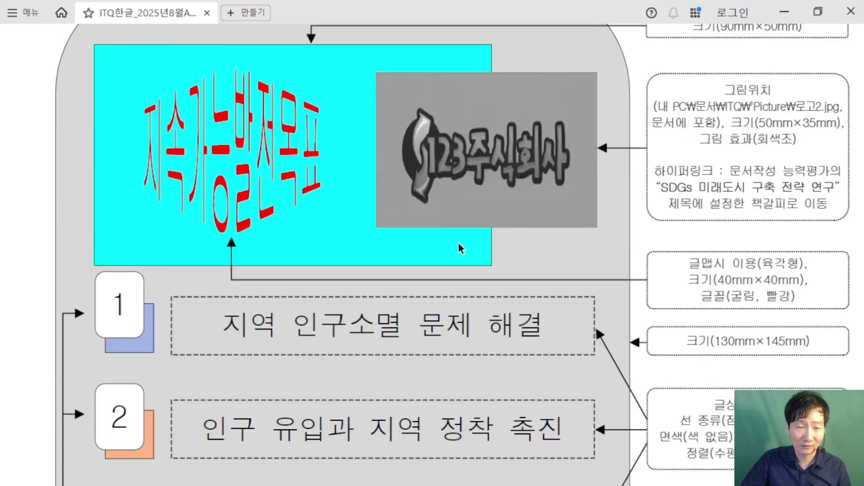
{"action": "scroll", "coordinate": [459, 243], "scroll_direction": "down", "scroll_amount": 15}
{"action": "scroll", "coordinate": [459, 244], "scroll_direction": "up", "scroll_amount": 2}
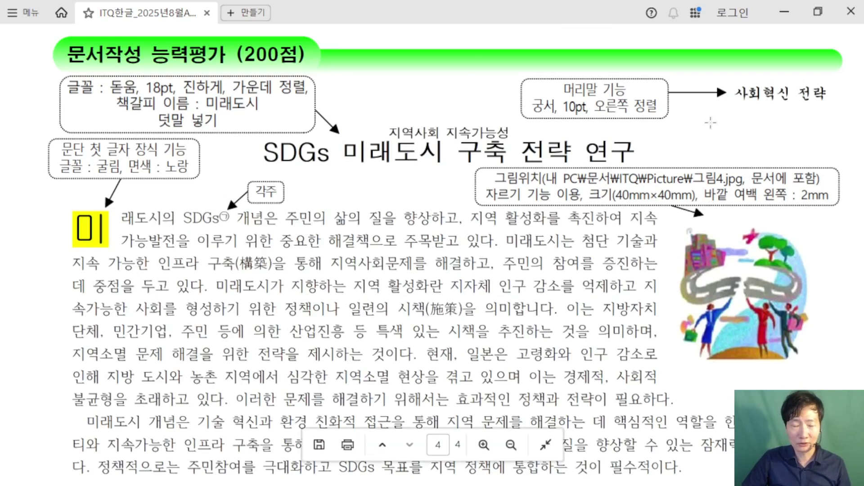
Step: Cross out the 사회혁신 전략 header sample and box and arrow the title 'SDGs 미래도시 구축 전략 연구'
{"action": "left_click_drag", "start_coordinate": [781, 69], "coordinate": [725, 106]}
{"action": "left_click_drag", "start_coordinate": [730, 71], "coordinate": [774, 101]}
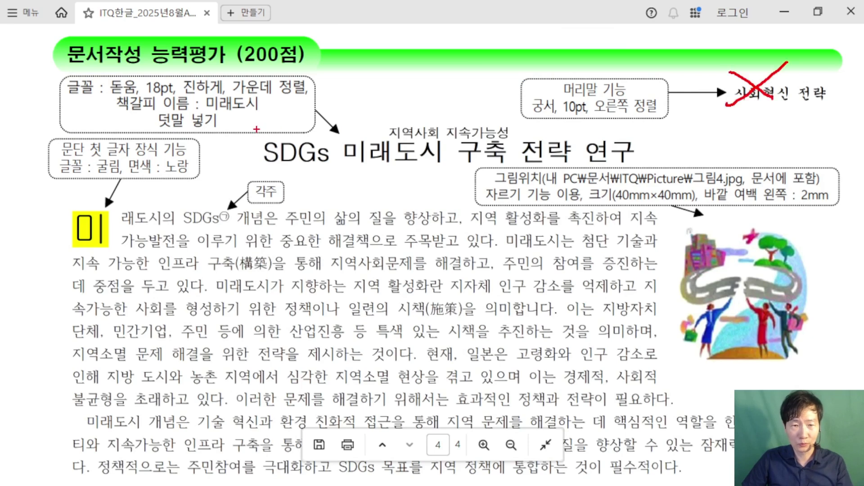
{"action": "left_click_drag", "start_coordinate": [256, 131], "coordinate": [640, 168]}
{"action": "left_click_drag", "start_coordinate": [397, 136], "coordinate": [424, 43]}
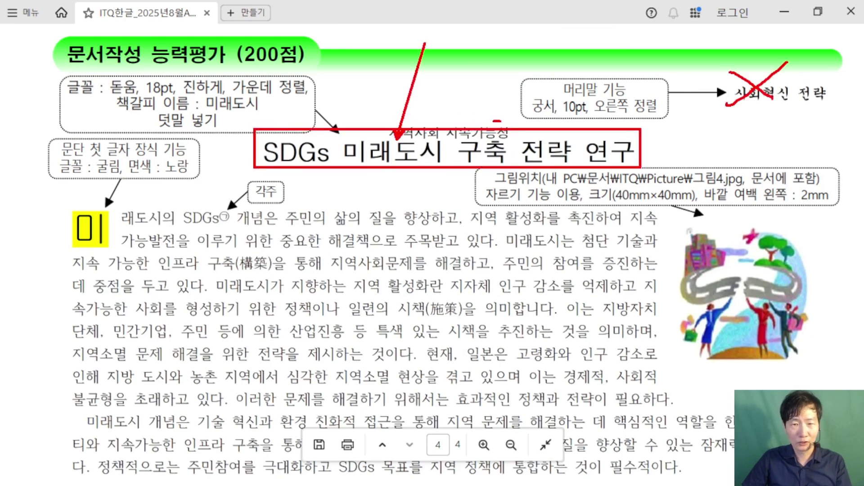
{"action": "key", "text": "Escape"}
Step: Shrink the PDF viewer to the lower half with the title sample visible, then return to page 3 in Hangul
{"action": "left_click", "coordinate": [818, 12]}
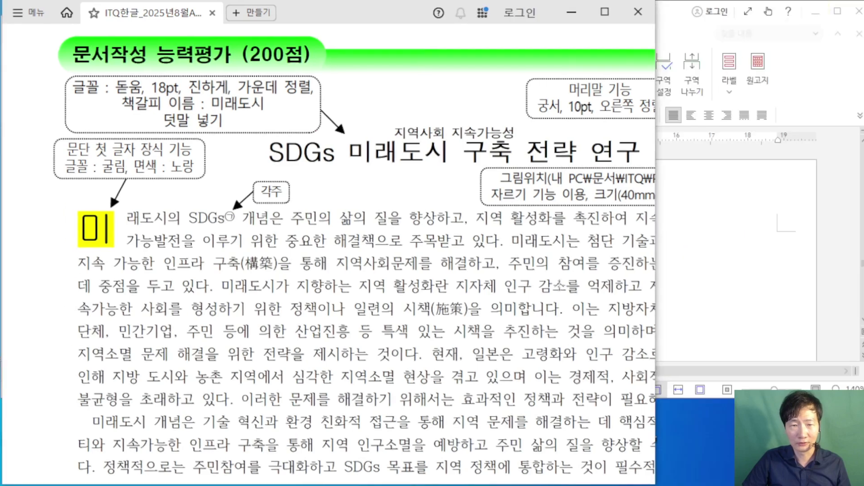
{"action": "left_click_drag", "start_coordinate": [388, 1], "coordinate": [367, 341]}
{"action": "left_click_drag", "start_coordinate": [657, 441], "coordinate": [735, 441]}
{"action": "scroll", "coordinate": [548, 434], "scroll_direction": "down", "scroll_amount": 3}
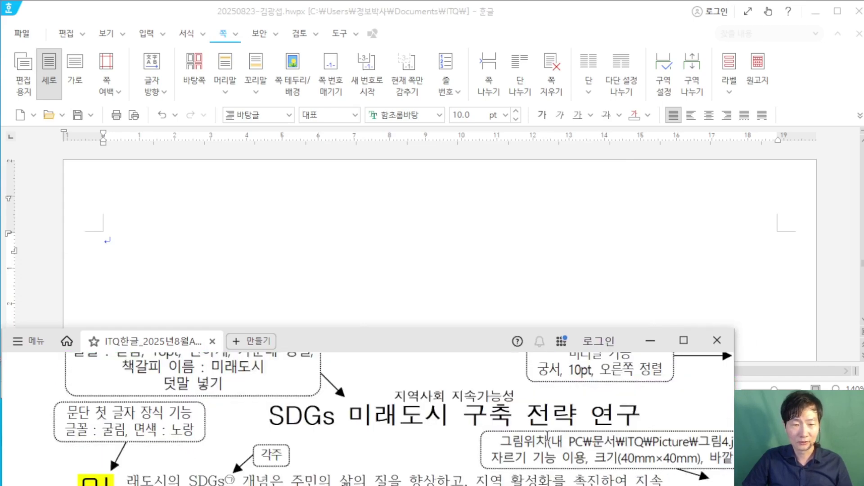
{"action": "scroll", "coordinate": [428, 414], "scroll_direction": "down", "scroll_amount": 1}
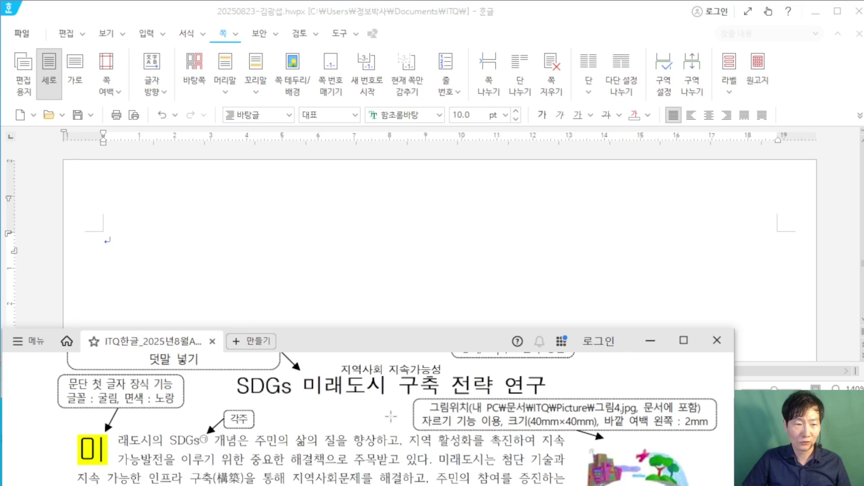
{"action": "scroll", "coordinate": [391, 417], "scroll_direction": "up", "scroll_amount": 1}
{"action": "left_click", "coordinate": [202, 253]}
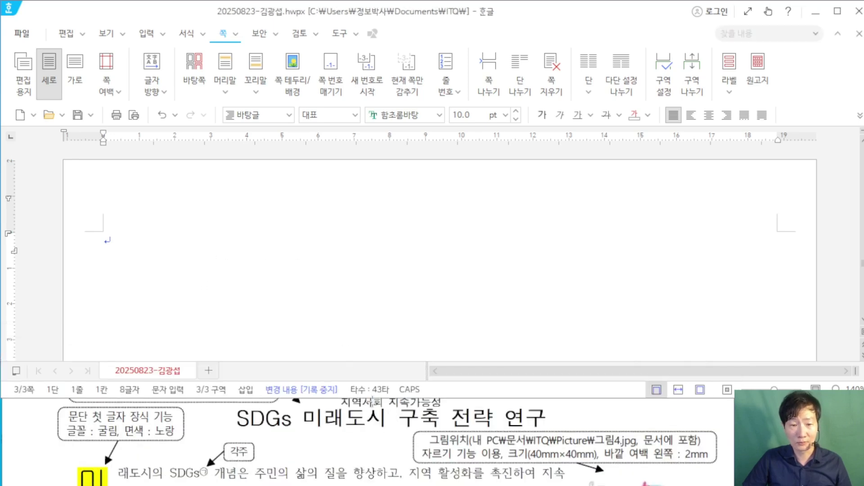
{"action": "scroll", "coordinate": [346, 429], "scroll_direction": "up", "scroll_amount": 1}
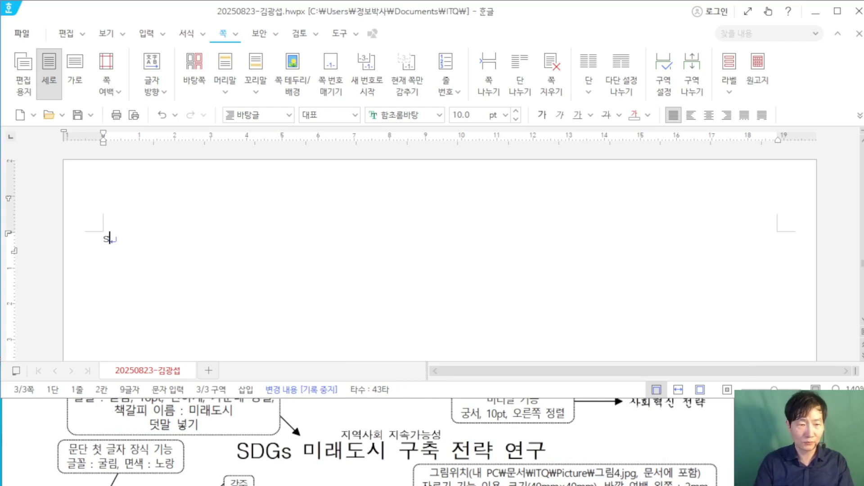
Step: Type the title 'SDGs 미래도시 구축 전략 연구' at the top of page 3, with a blank line below
{"action": "type", "text": "D"}
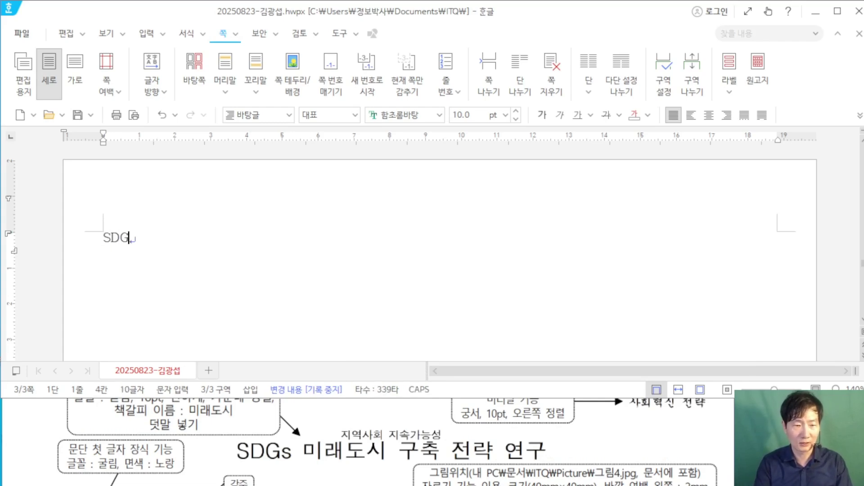
{"action": "type", "text": "G"}
{"action": "key", "text": "Caps_Lock"}
{"action": "type", "text": "s 미"}
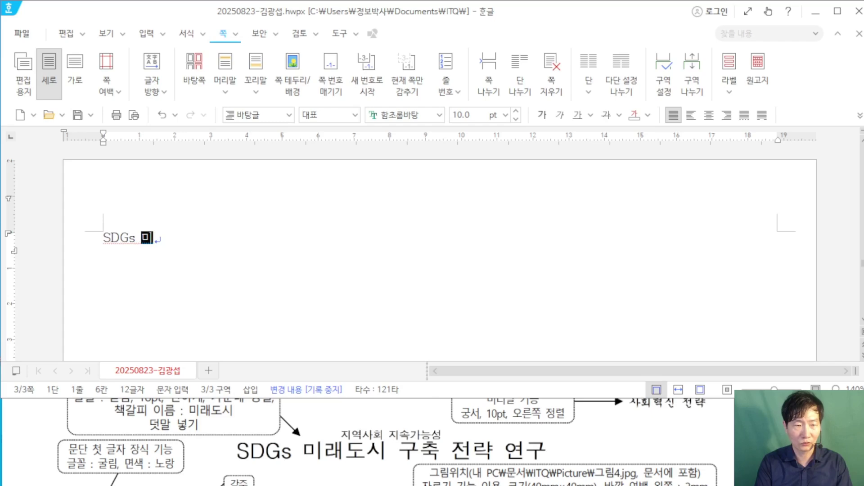
{"action": "type", "text": "래도시 구축"}
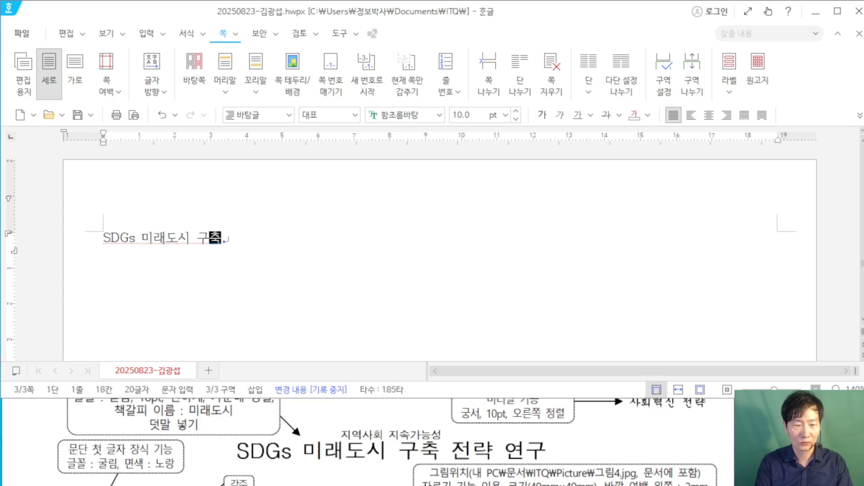
{"action": "type", "text": " 전략 ㅇㅕㄴ구"}
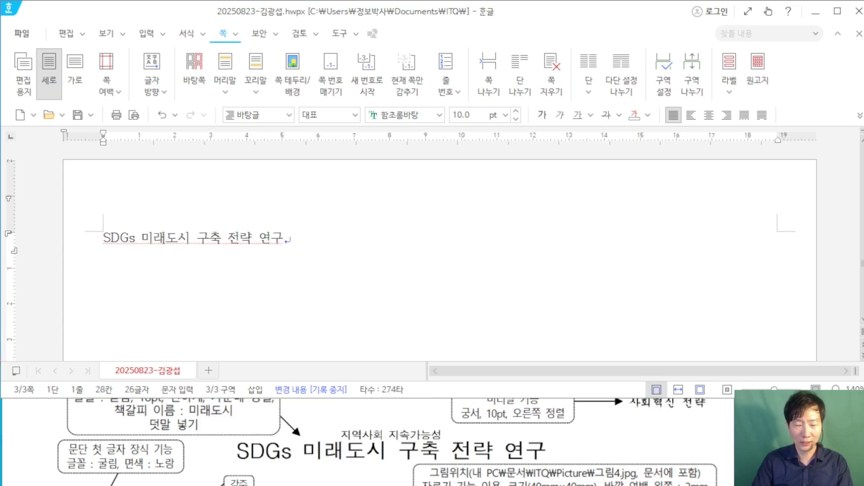
{"action": "key", "text": "Return"}
{"action": "key", "text": "Return"}
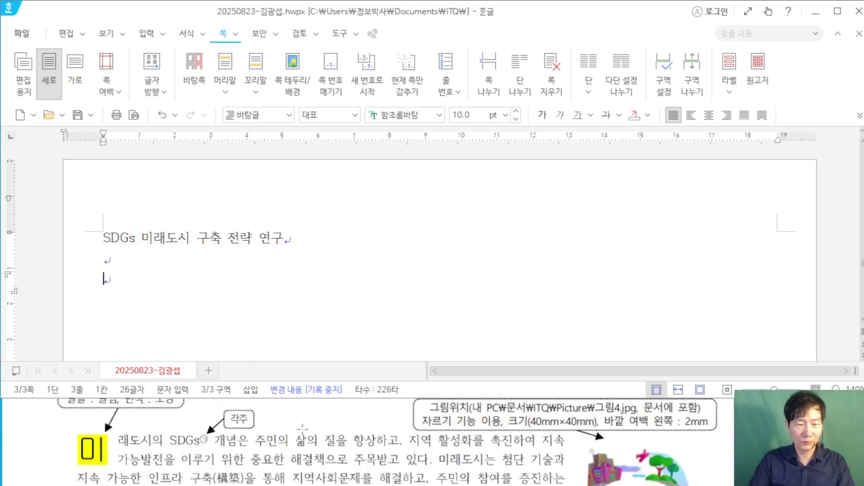
Step: Begin the body paragraph with '미래도시의 SDGs 개념은 주민의 삶의 질을 향상하고, 지역 활…', fixing typos
{"action": "type", "text": "미래도ㅛ시의"}
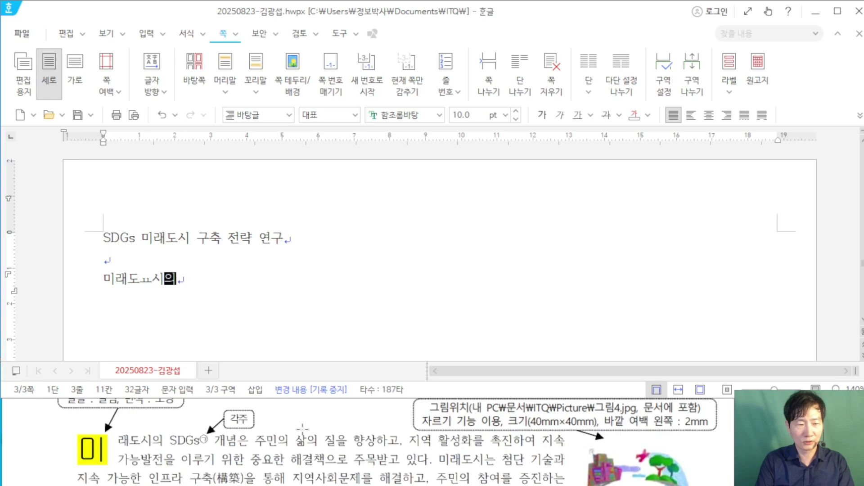
{"action": "key", "text": "BackSpace"}
{"action": "key", "text": "BackSpace"}
{"action": "type", "text": "시의 sd"}
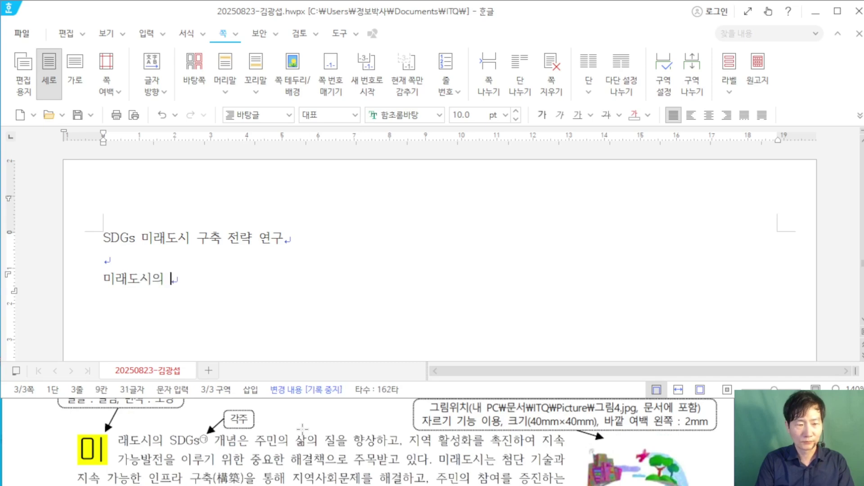
{"action": "key", "text": "BackSpace"}
{"action": "key", "text": "BackSpace"}
{"action": "key", "text": "Caps_Lock"}
{"action": "type", "text": "SDG"}
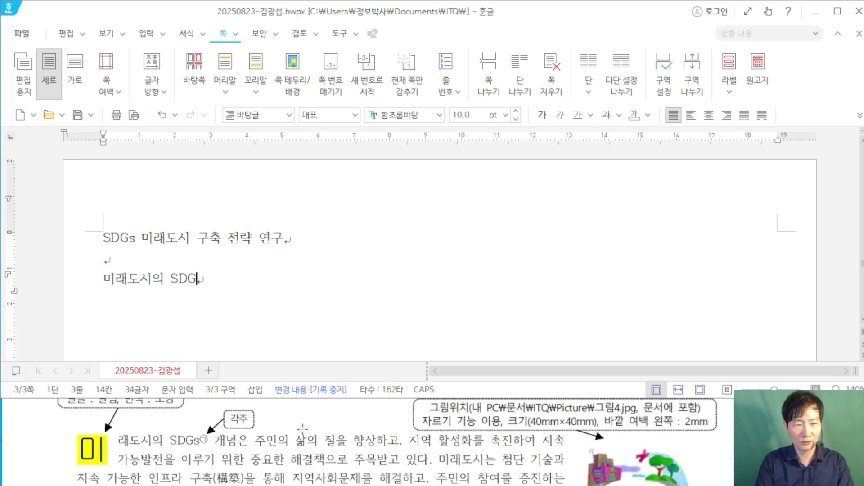
{"action": "type", "text": "ㄴ"}
{"action": "key", "text": "BackSpace"}
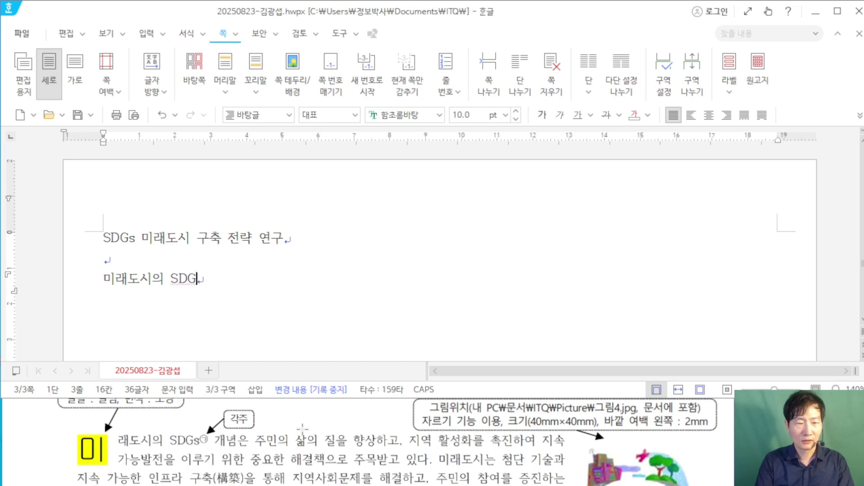
{"action": "type", "text": "S"}
{"action": "key", "text": "BackSpace"}
{"action": "key", "text": "BackSpace"}
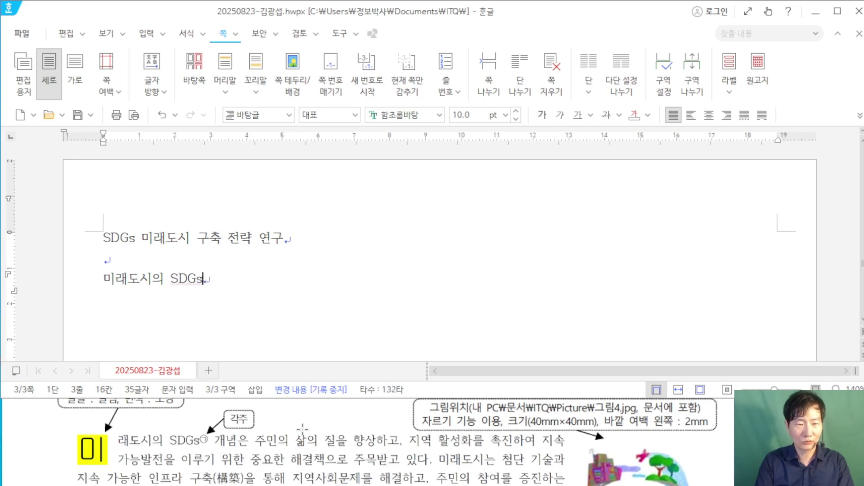
{"action": "type", "text": "s ㄱ"}
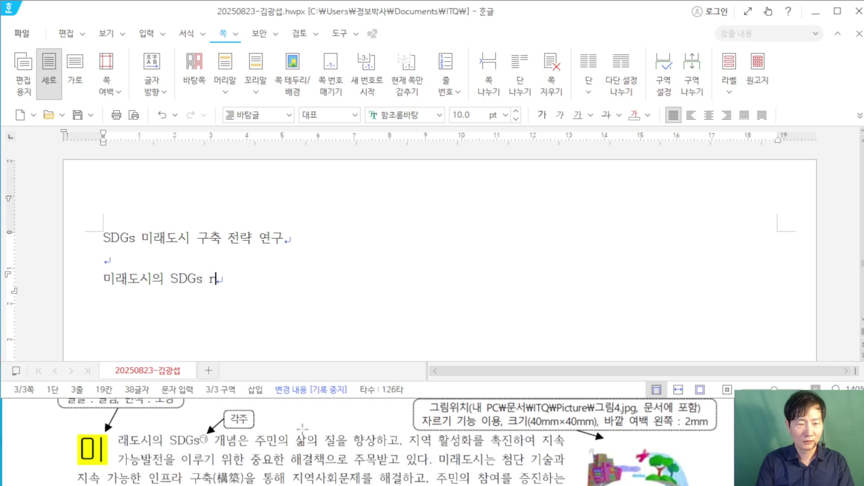
{"action": "type", "text": "ㅐ념은 줌"}
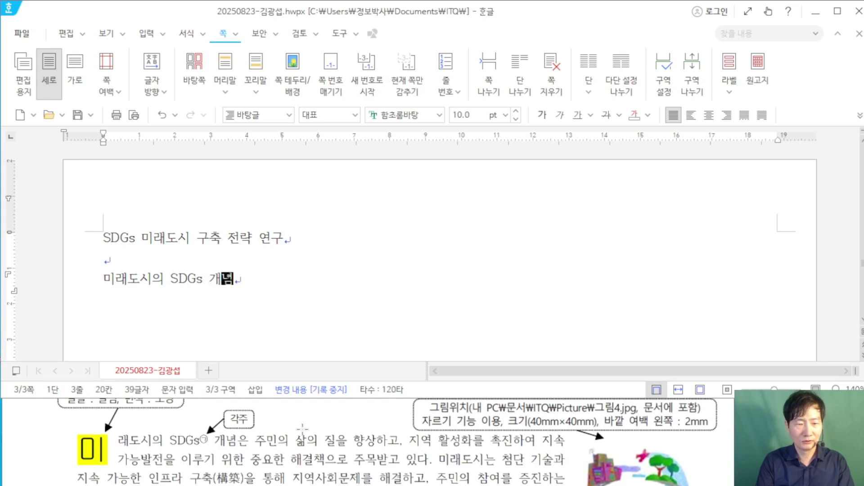
{"action": "type", "text": "ㅣㄴ의 ㅈ"}
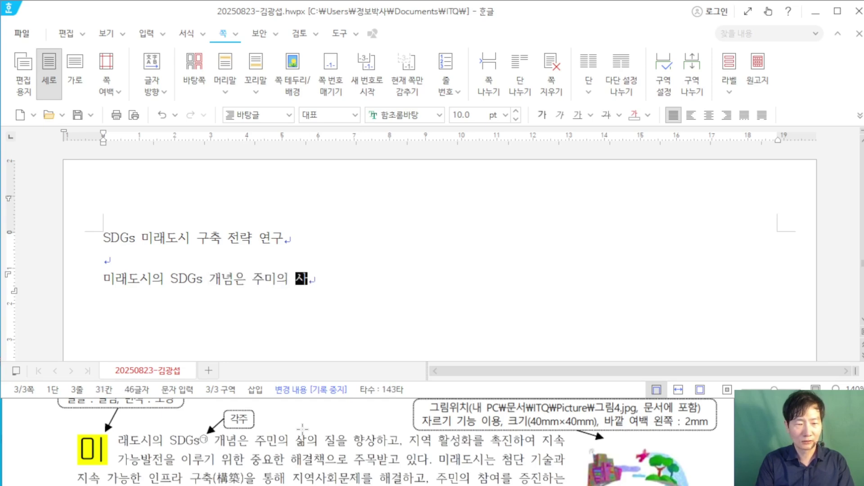
{"action": "key", "text": "BackSpace"}
{"action": "key", "text": "BackSpace"}
{"action": "key", "text": "BackSpace"}
{"action": "type", "text": "의 사"}
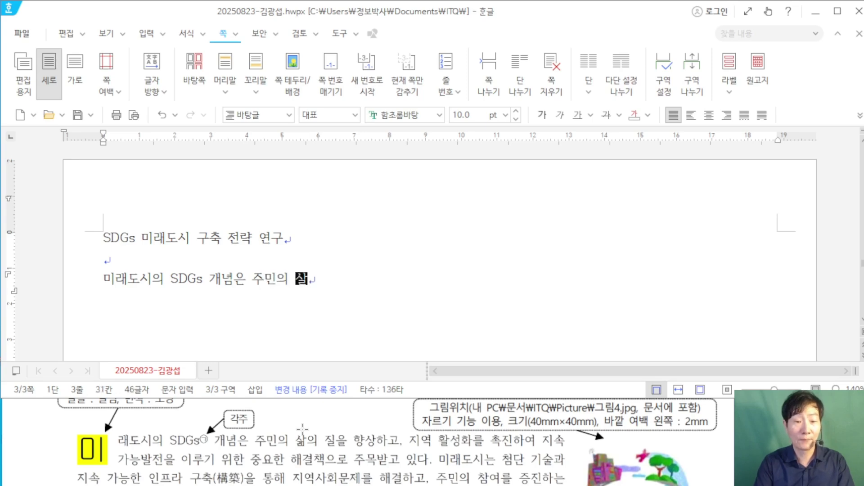
{"action": "type", "text": "의 질을 향"}
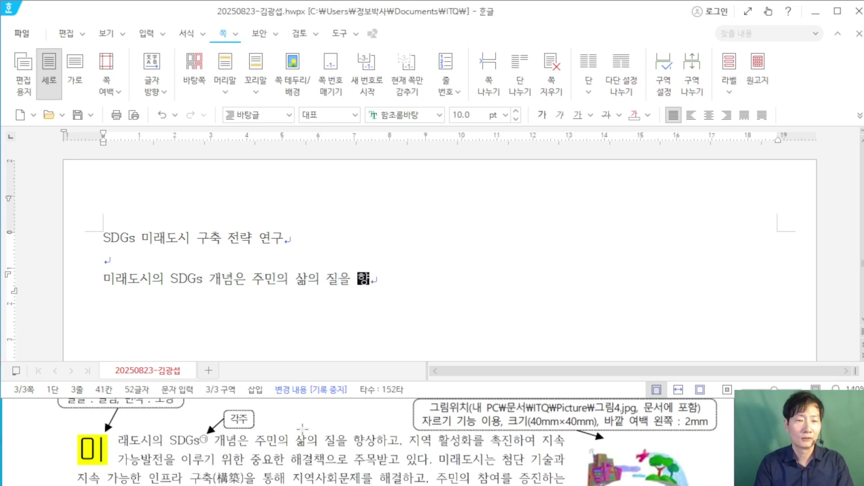
{"action": "type", "text": "상하고, 지여"}
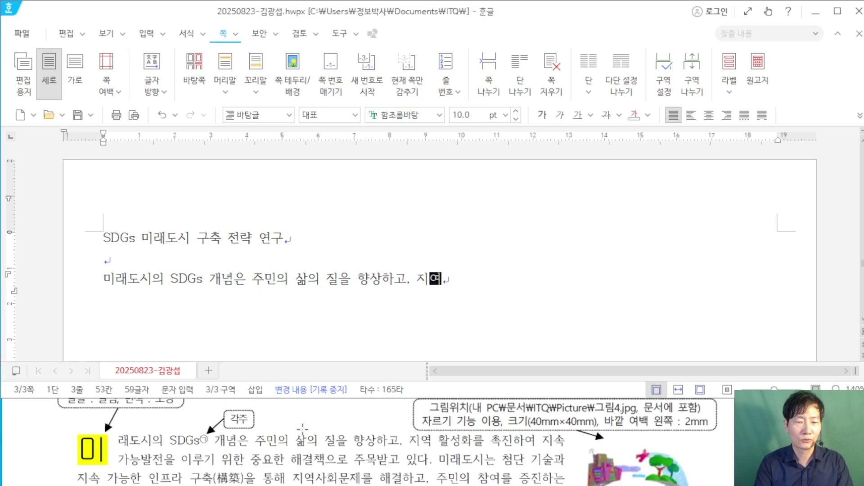
{"action": "type", "text": " 활"}
Step: Continue the paragraph through the 지역 활성화 policy sentences, ending at '추진하는 것을 의미하며,'
{"action": "type", "text": "를 "}
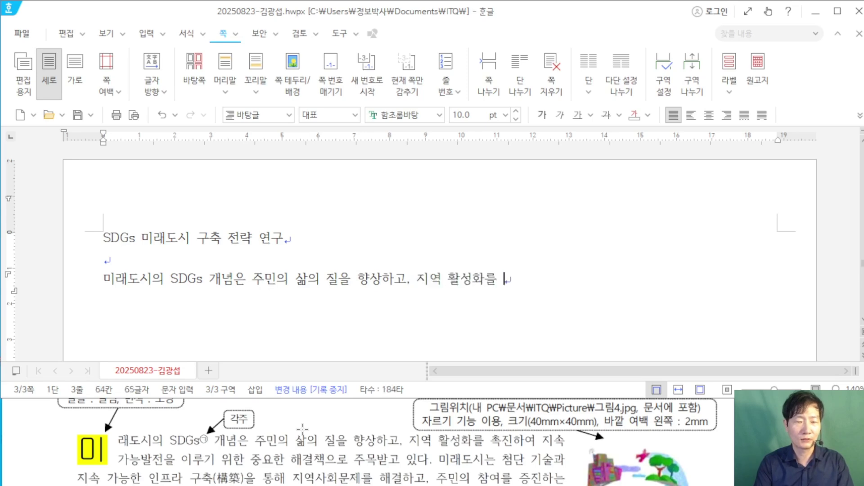
{"action": "type", "text": "촉진하여 지속"}
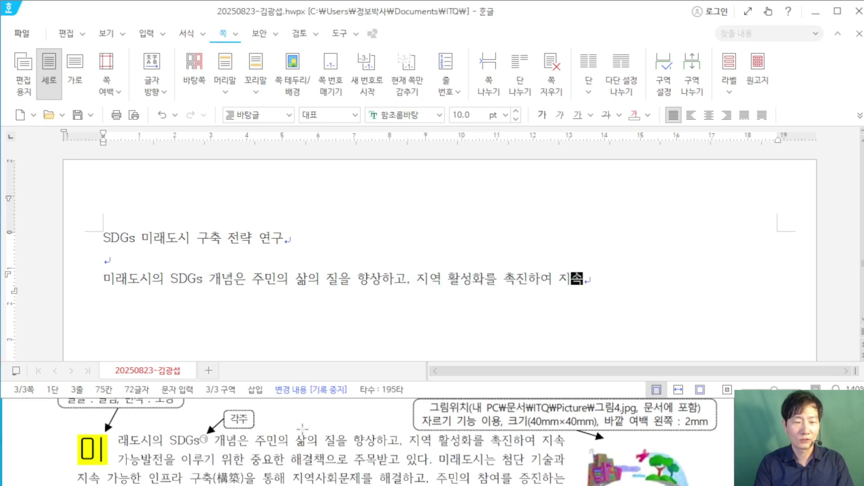
{"action": "type", "text": "가능발적ㄴ"}
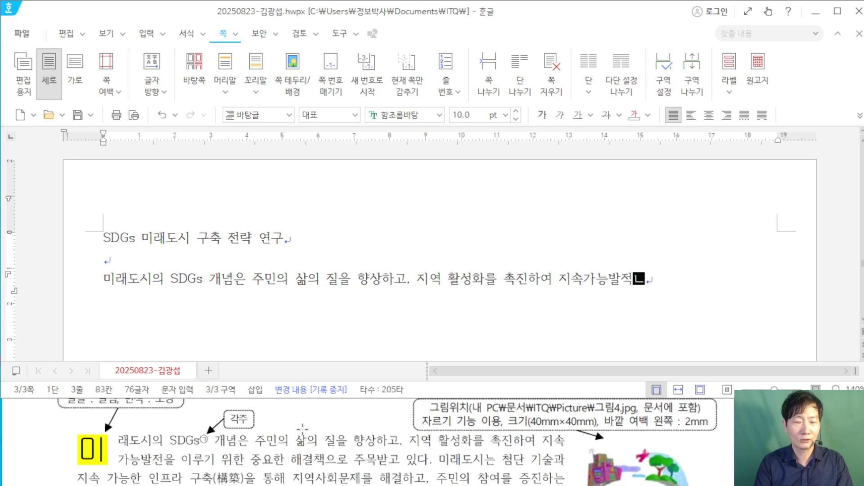
{"action": "key", "text": "BackSpace"}
{"action": "key", "text": "BackSpace"}
{"action": "type", "text": "저"}
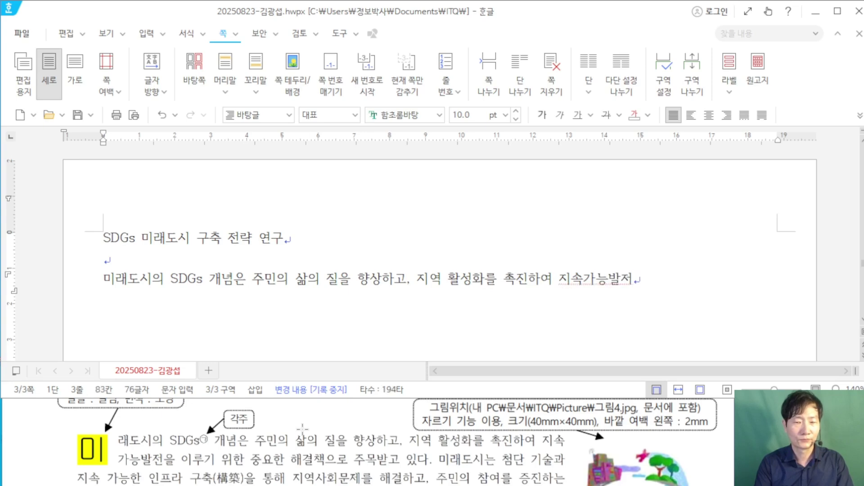
{"action": "type", "text": "ㄴ을 이루기 "}
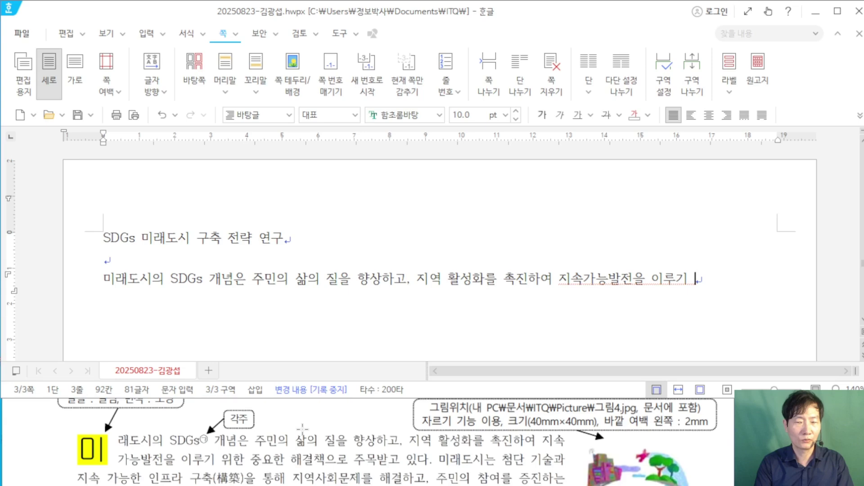
{"action": "type", "text": "위한 "}
{"action": "type", "text": "중ㅇ"}
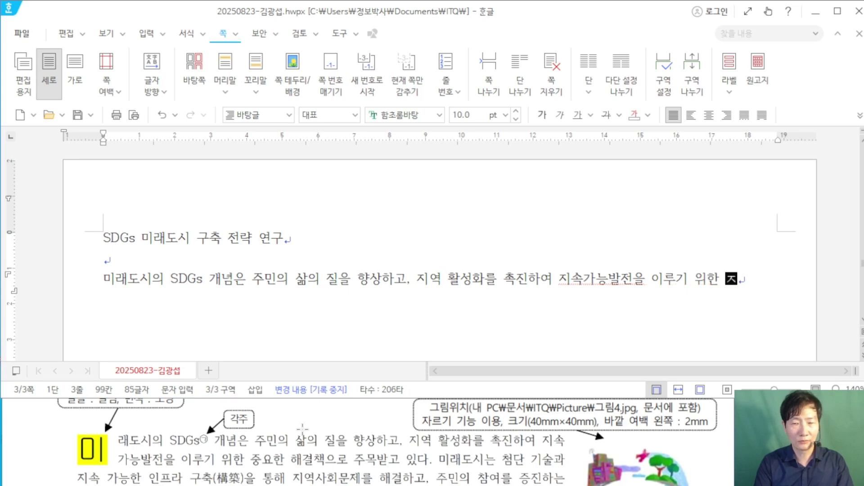
{"action": "type", "text": "ㅛ한 해결책으로 주"}
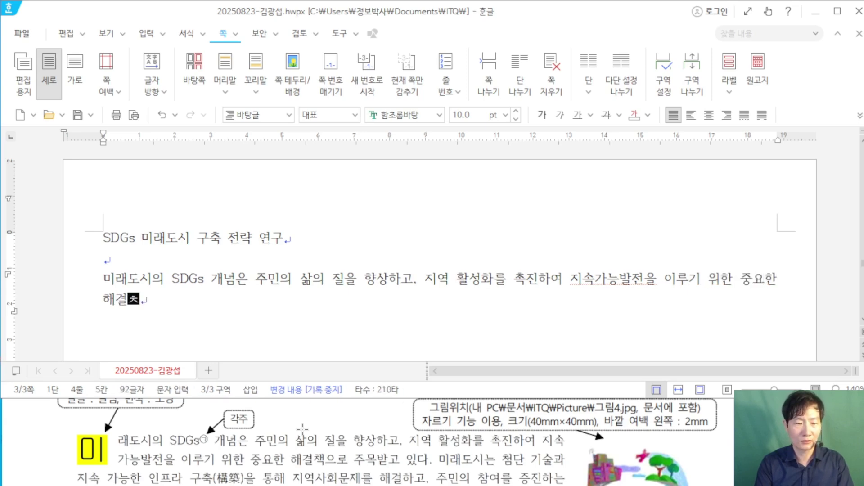
{"action": "type", "text": "목받"}
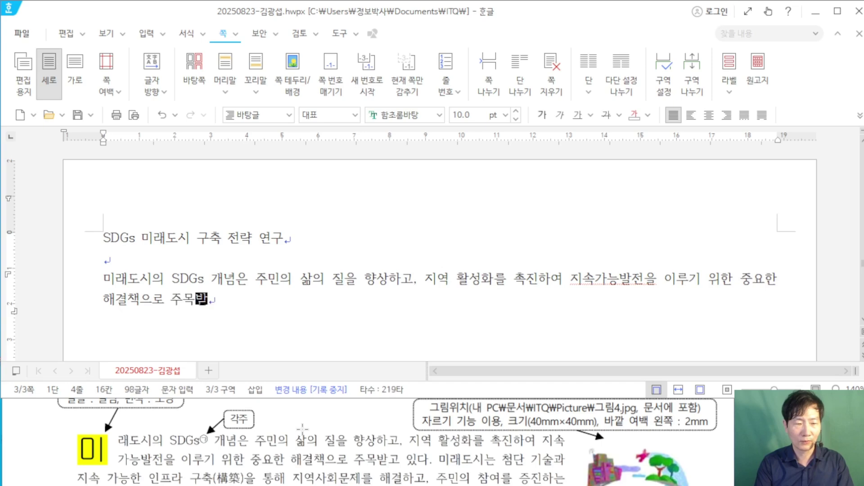
{"action": "type", "text": "고 있다. 미래도시는 첨ㄷ"}
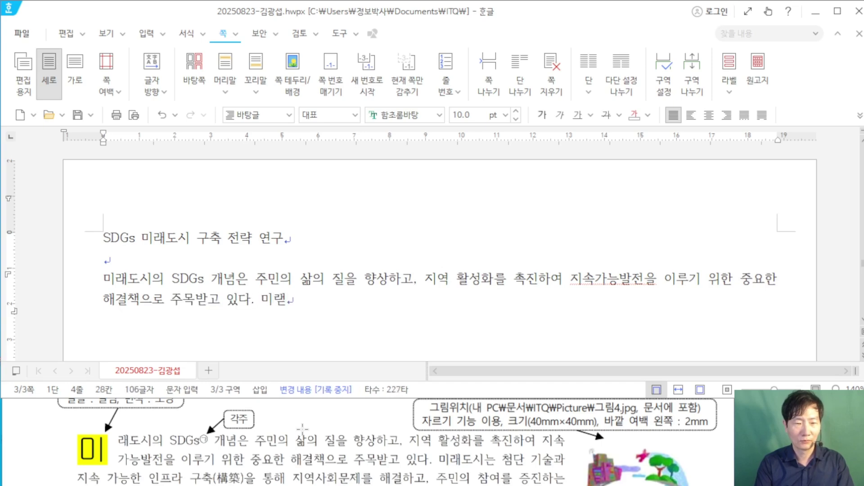
{"action": "type", "text": "ㅏㄴ 기술과 "}
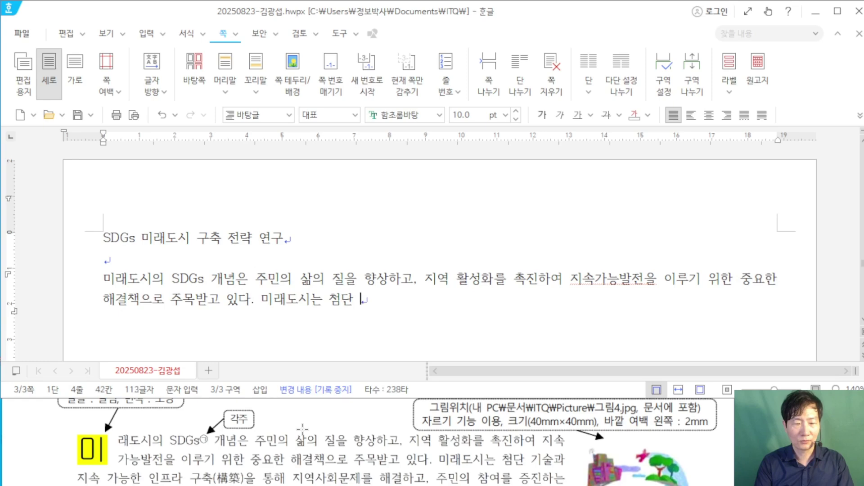
{"action": "type", "text": "지속"}
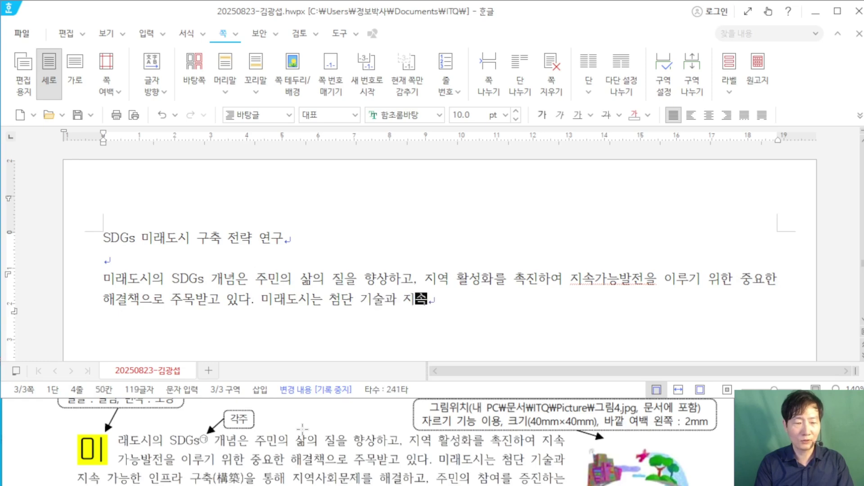
{"action": "type", "text": " 가능한 인"}
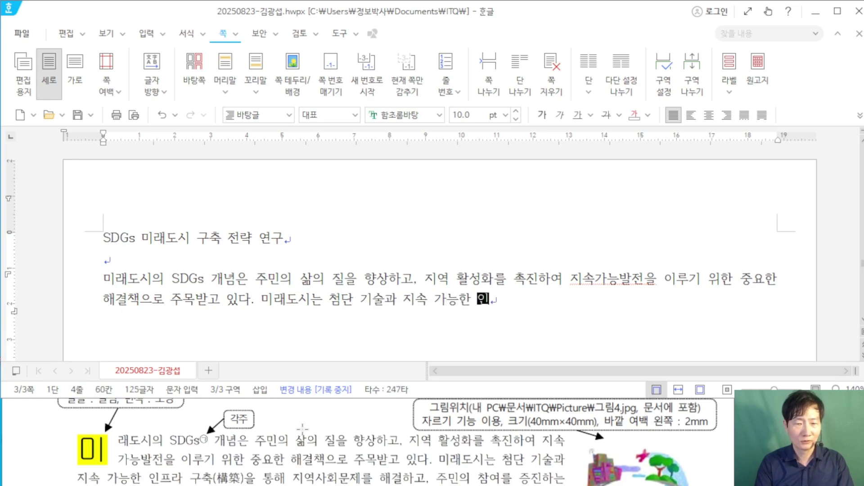
{"action": "type", "text": "프라 구"}
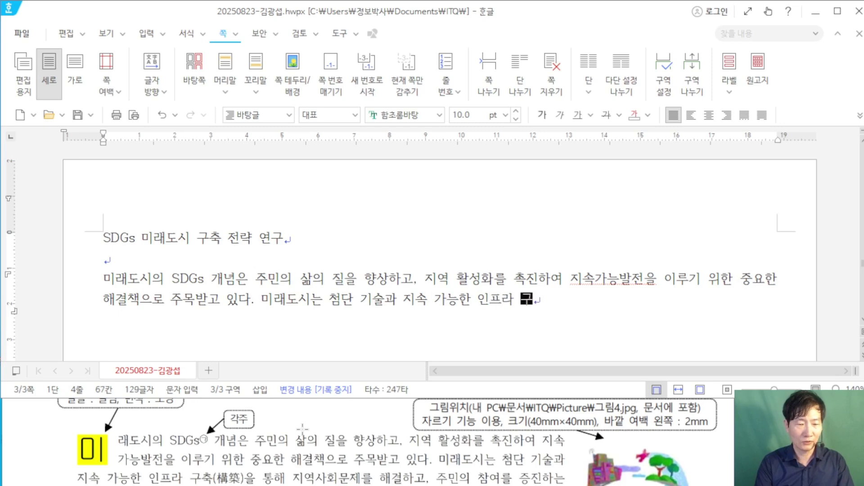
{"action": "type", "text": "축"}
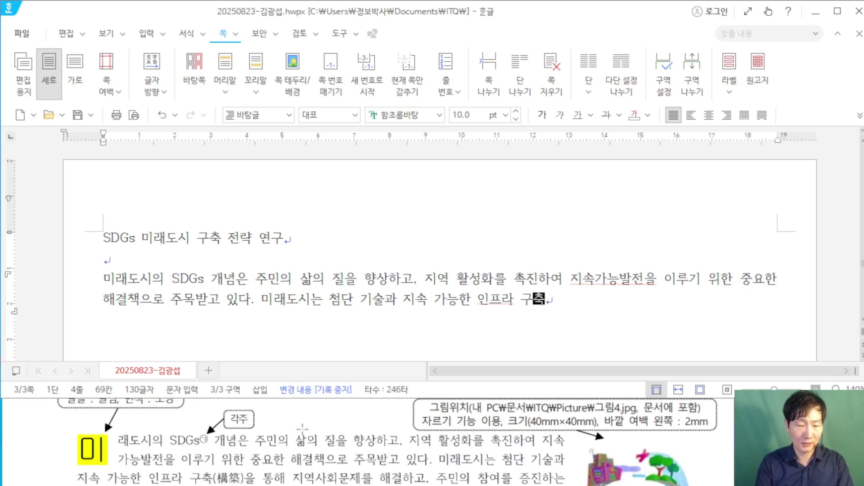
{"action": "type", "text": "을 통해 "}
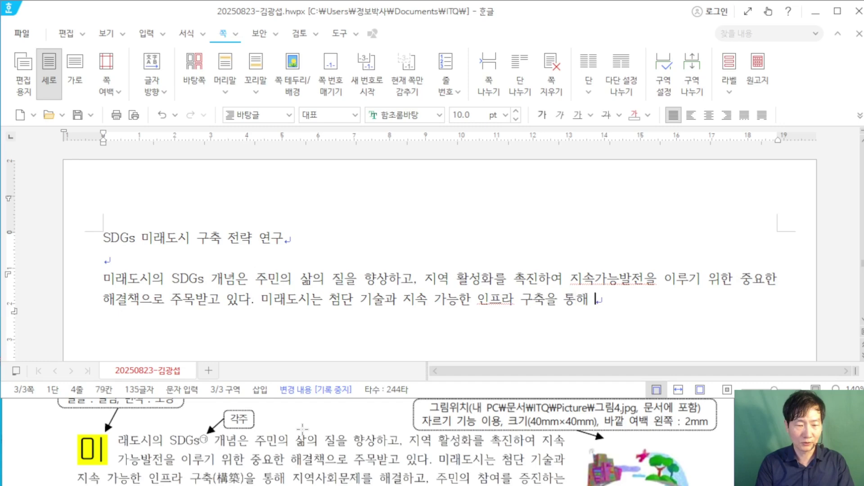
{"action": "type", "text": "징역사회문제를 ㅎ"}
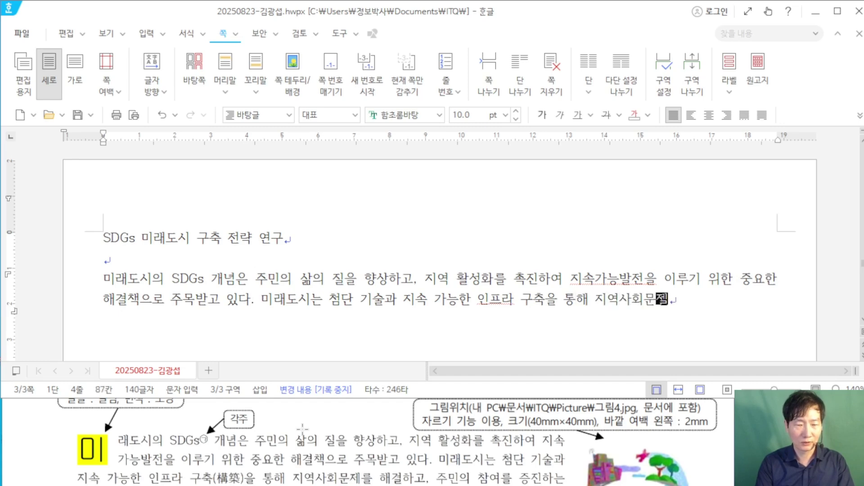
{"action": "type", "text": "해결하고, 주민의 "}
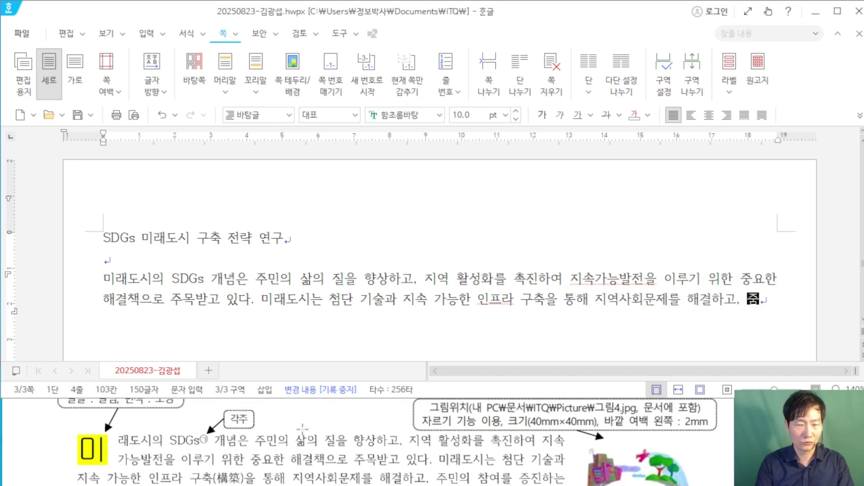
{"action": "type", "text": "참여"}
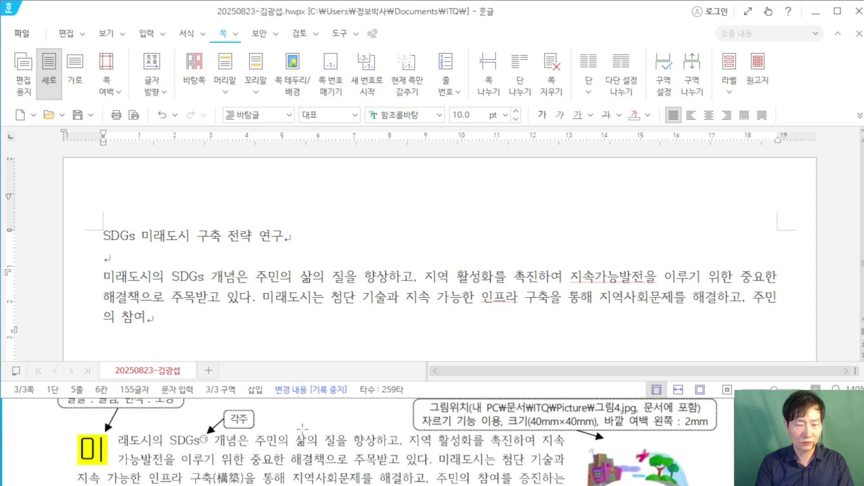
{"action": "type", "text": "를 증진하"}
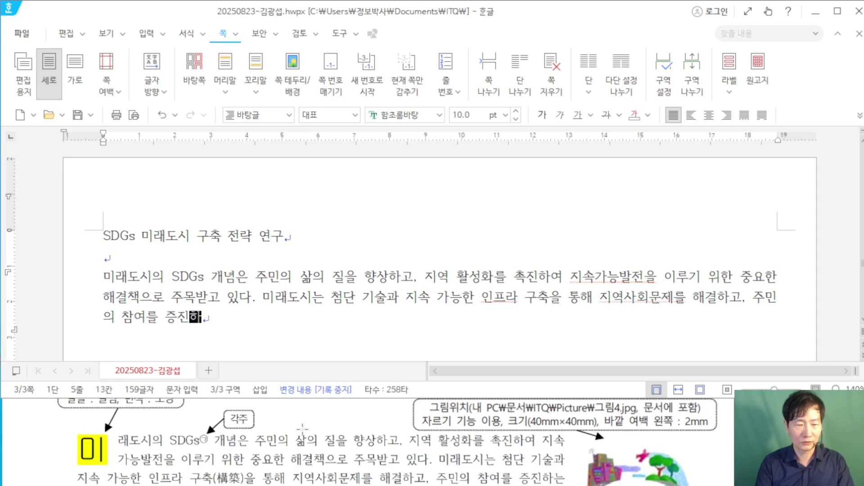
{"action": "type", "text": "는 데"}
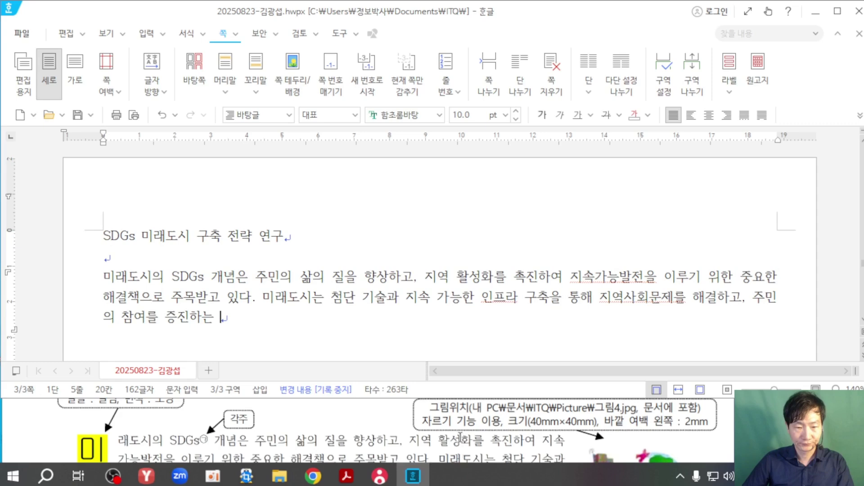
{"action": "scroll", "coordinate": [460, 436], "scroll_direction": "down", "scroll_amount": 3}
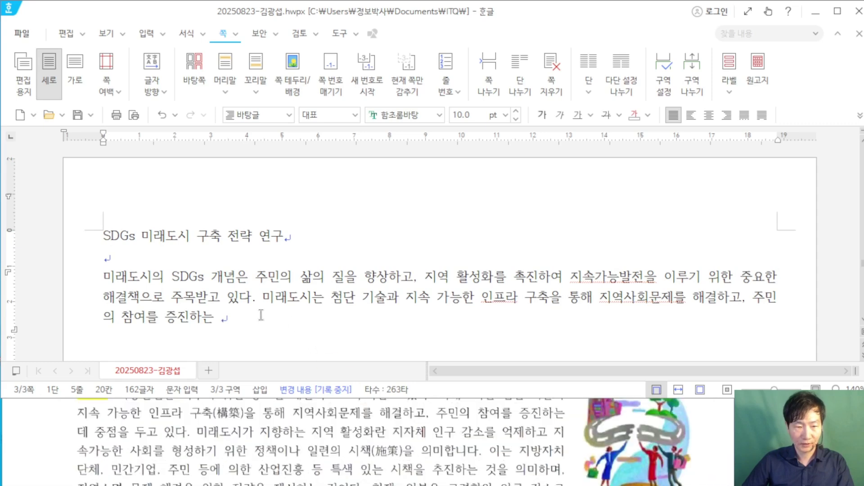
{"action": "key", "text": "BackSpace"}
{"action": "type", "text": "데 중저"}
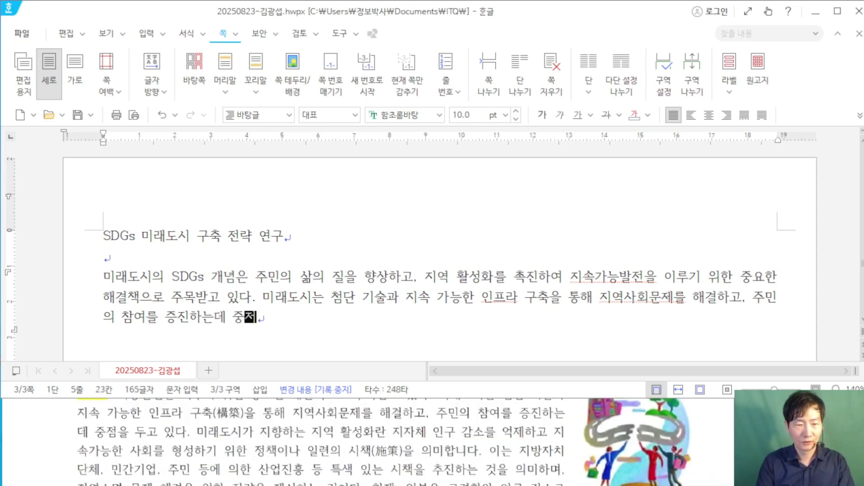
{"action": "type", "text": "ㅁ을 두고 있다. 미래"}
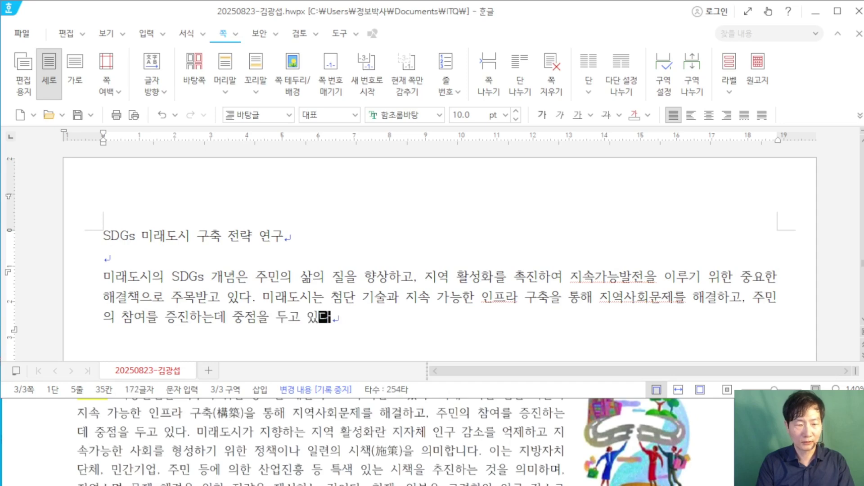
{"action": "type", "text": "도시가 "}
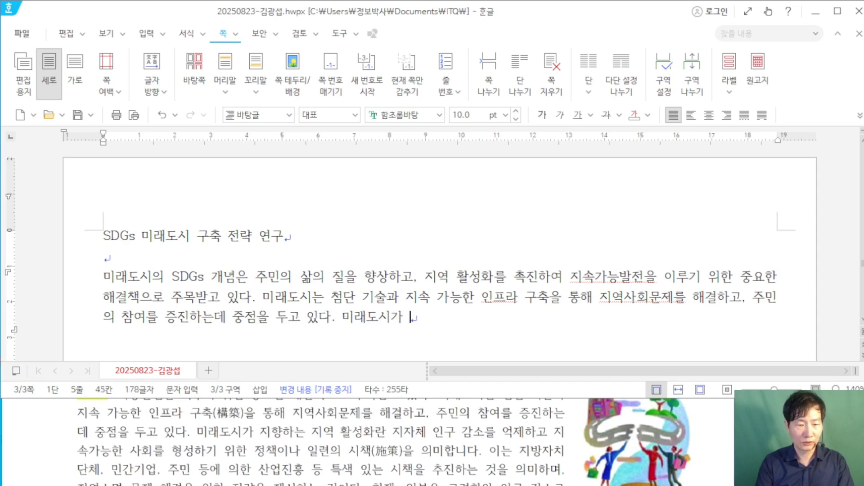
{"action": "type", "text": "지향한는 지역"}
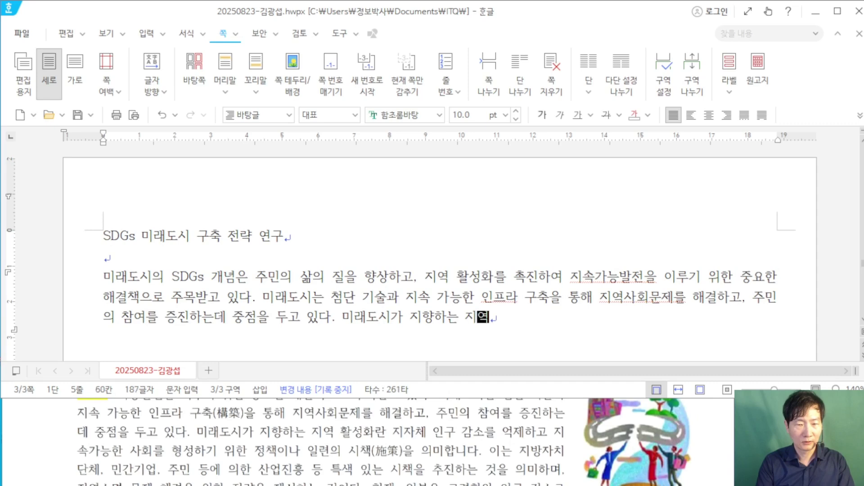
{"action": "type", "text": " 활성ㅎ란 지자체 ㄱ"}
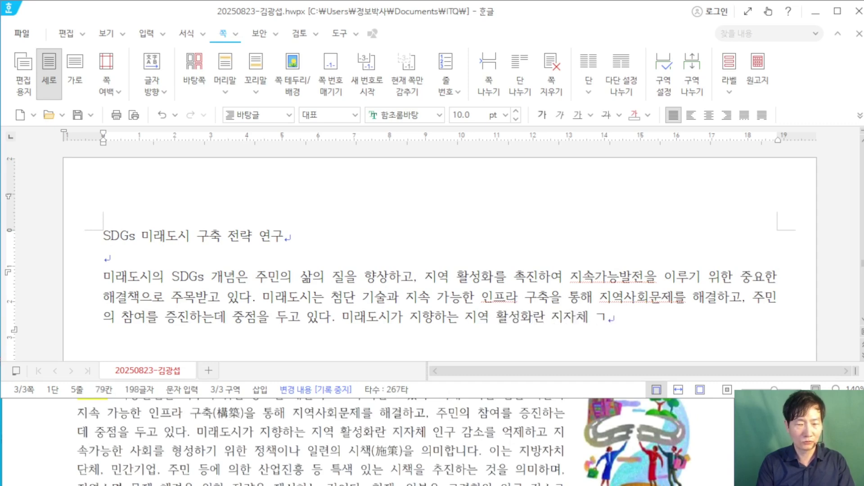
{"action": "key", "text": "BackSpace"}
{"action": "type", "text": "인구 감"}
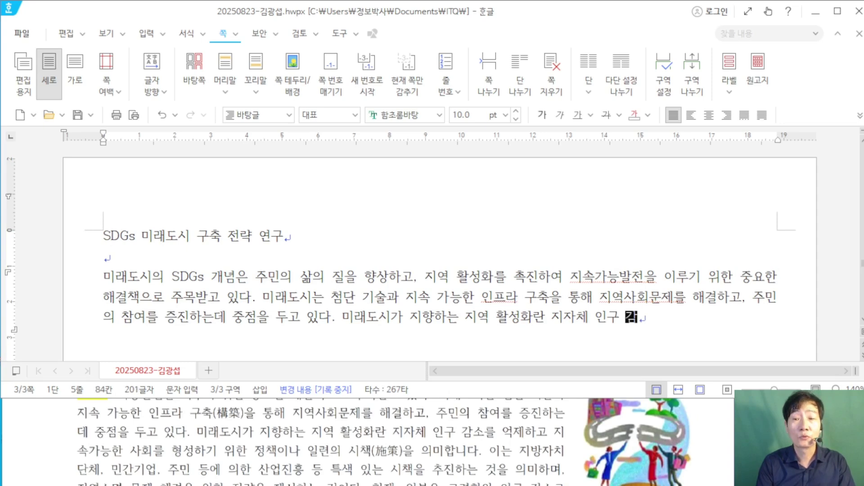
{"action": "type", "text": "소를 억제하고 지속가능ㅎ"}
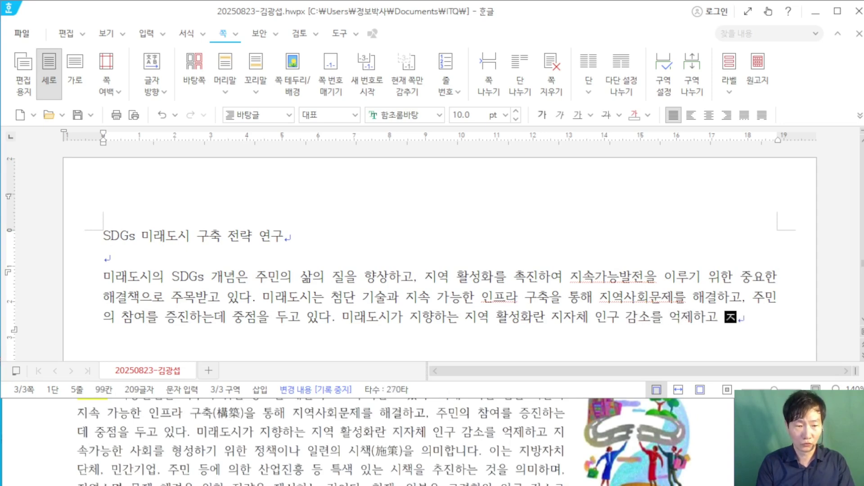
{"action": "type", "text": "한 "}
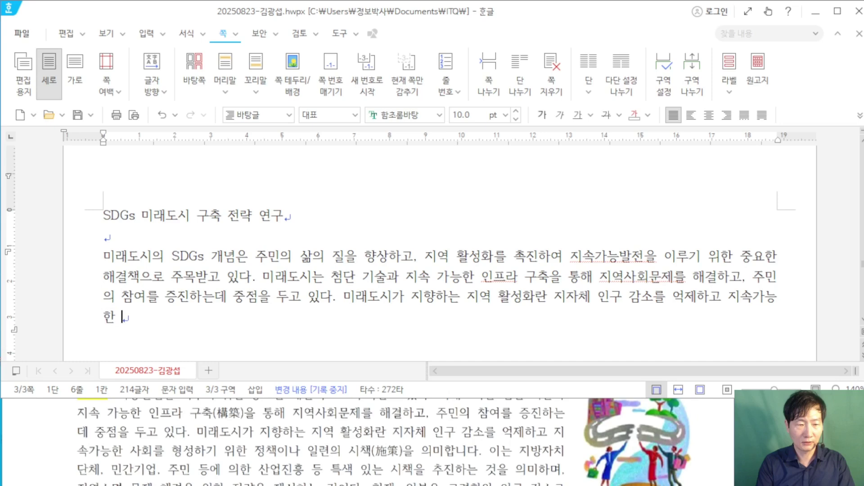
{"action": "type", "text": "사회를 ㅎ"}
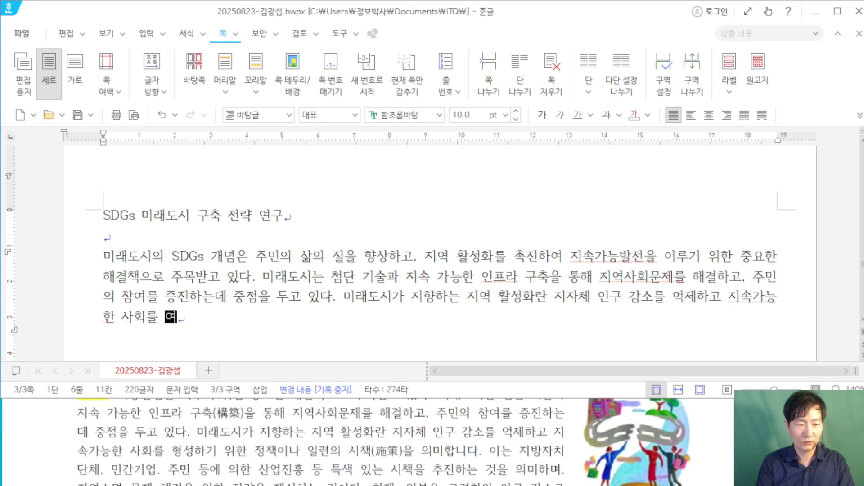
{"action": "type", "text": "형성하기 위한"}
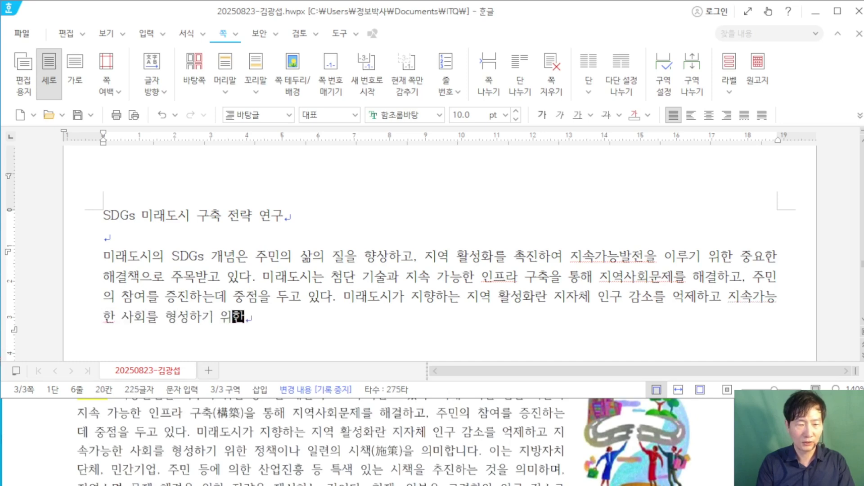
{"action": "type", "text": " ㅈ정책이나 "}
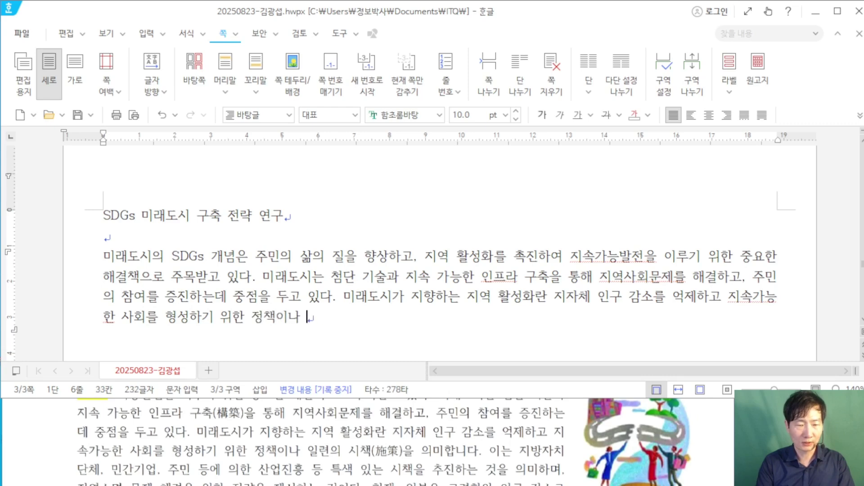
{"action": "type", "text": "일련으의 시책을 ㅇ"}
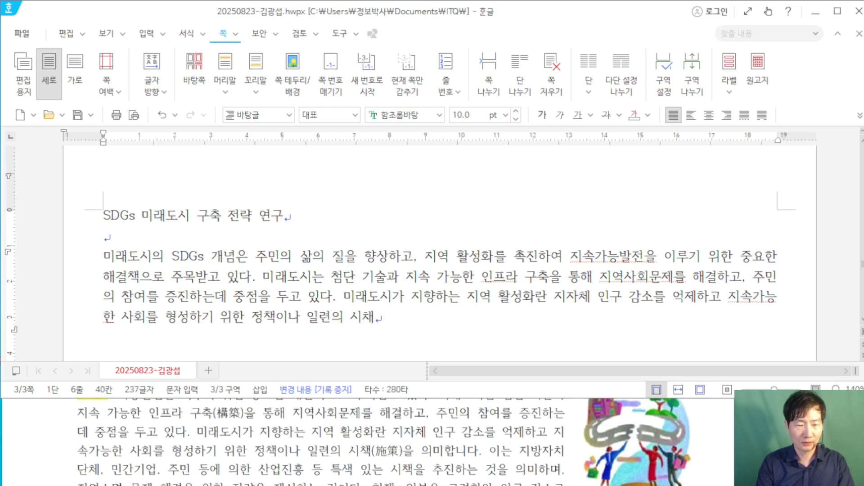
{"action": "type", "text": "의미합니"}
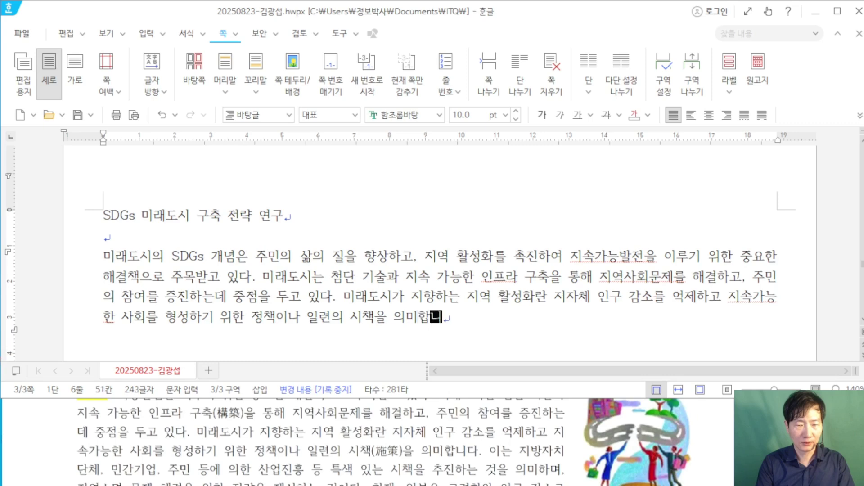
{"action": "type", "text": "다. 이ㄴ는 지방잧"}
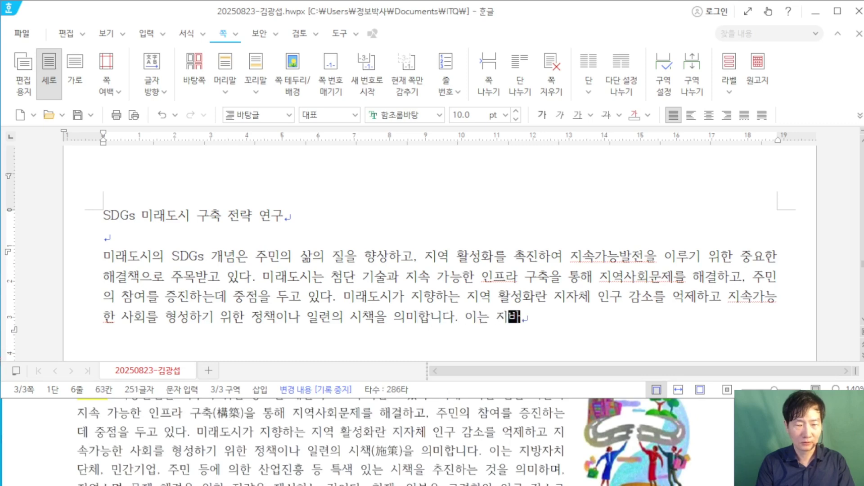
{"action": "type", "text": "치"}
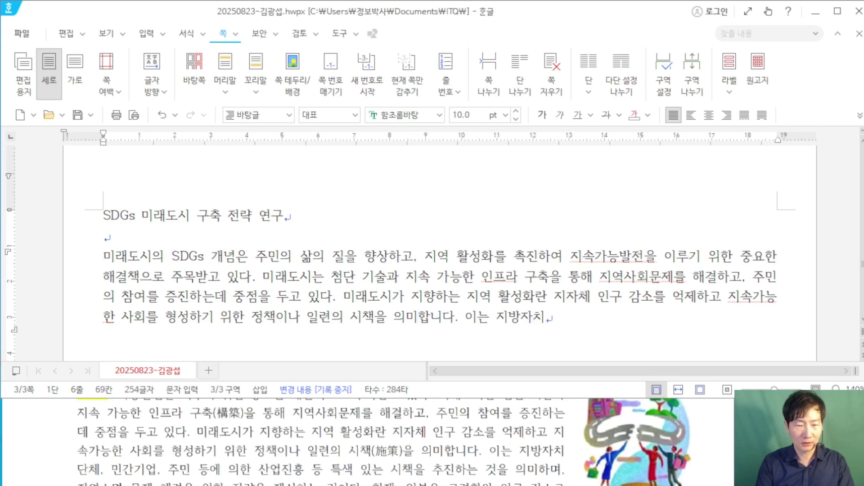
{"action": "type", "text": "단체, 민간"}
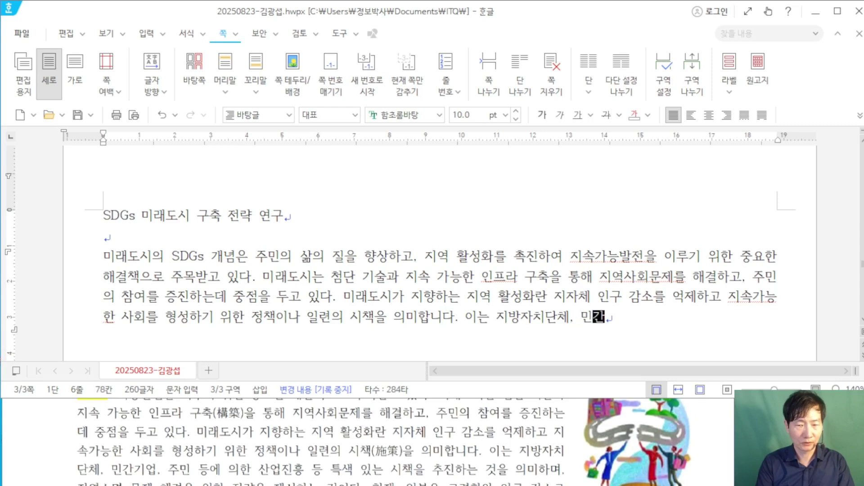
{"action": "type", "text": "기업, 줌민 등에 의한 ㅅ"}
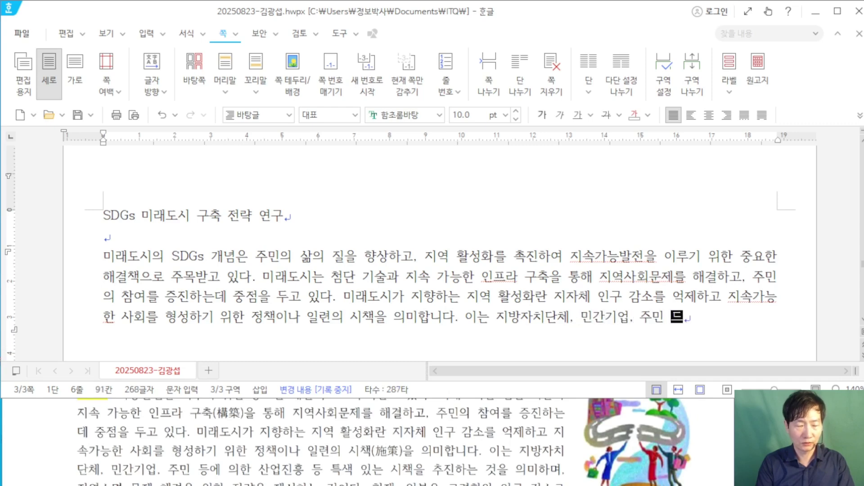
{"action": "type", "text": "산업ㅈ"}
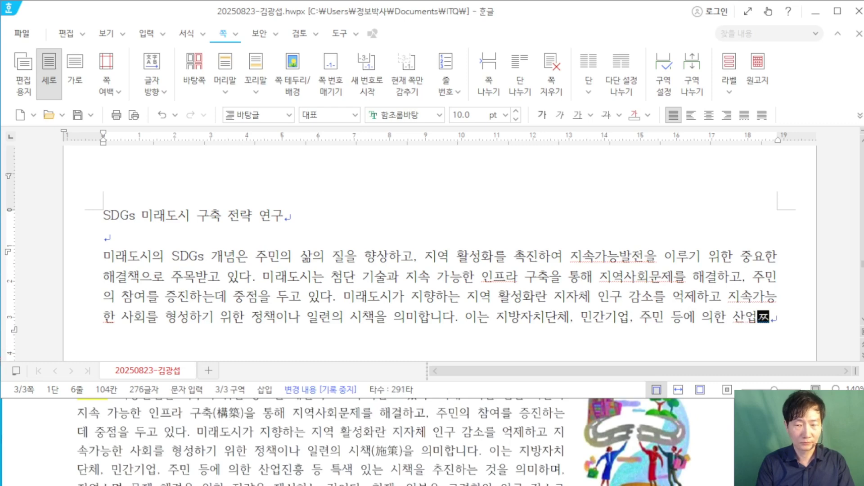
{"action": "type", "text": "흥 "}
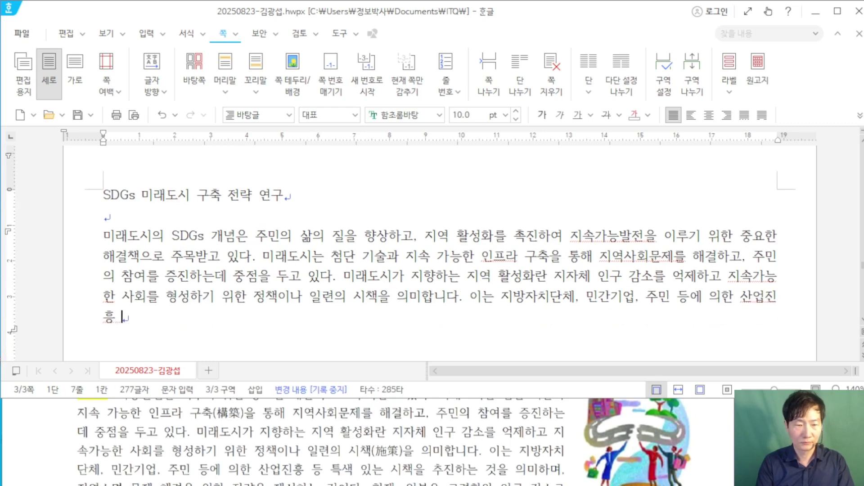
{"action": "type", "text": "등 특색 있는 시"}
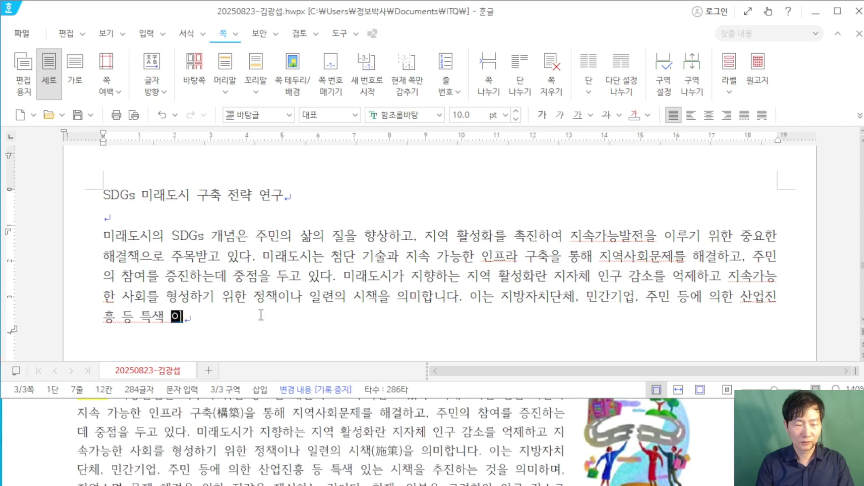
{"action": "type", "text": "책을 추지"}
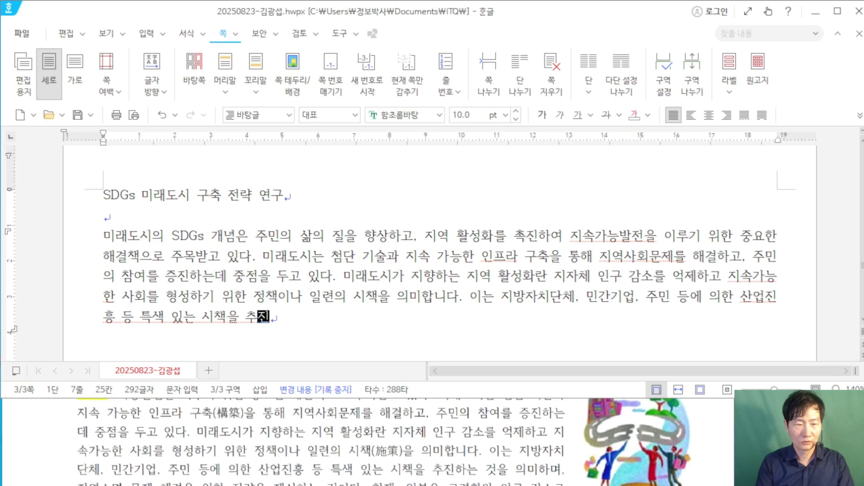
{"action": "type", "text": "하는 것을 의미하"}
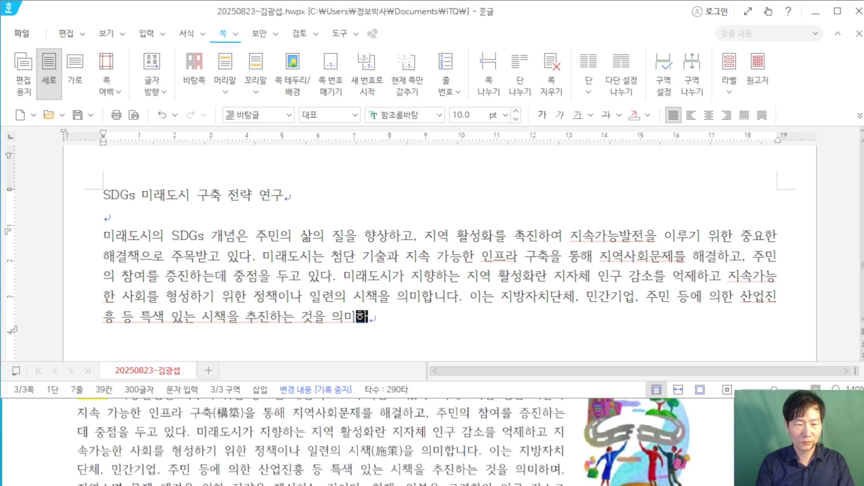
{"action": "type", "text": "며,"}
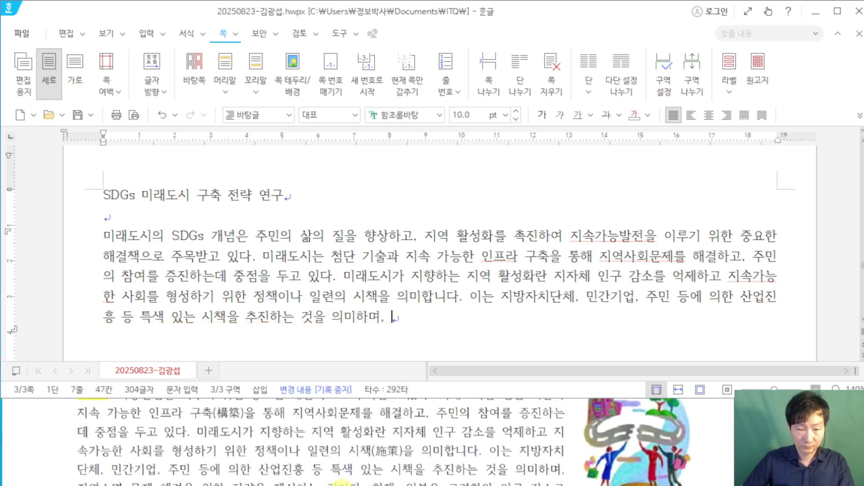
{"action": "scroll", "coordinate": [450, 445], "scroll_direction": "down", "scroll_amount": 3}
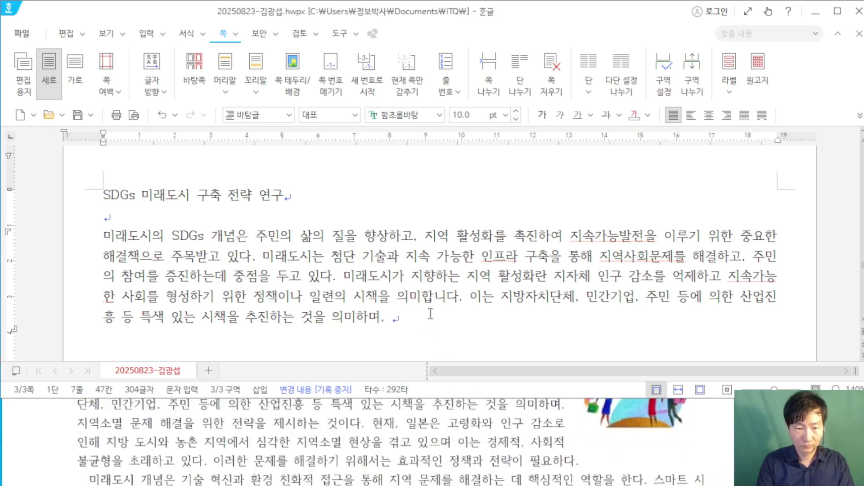
Step: Add the sentences on Japan's regional decline, ending '효과적인 정책과 전략이 필요하다.', then start a new line
{"action": "type", "text": "지역소멸 "}
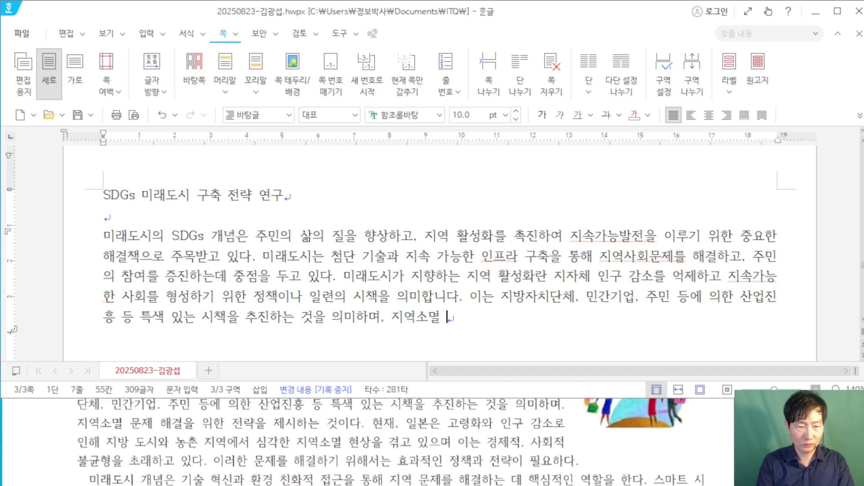
{"action": "type", "text": "문제 해결을 위한 "}
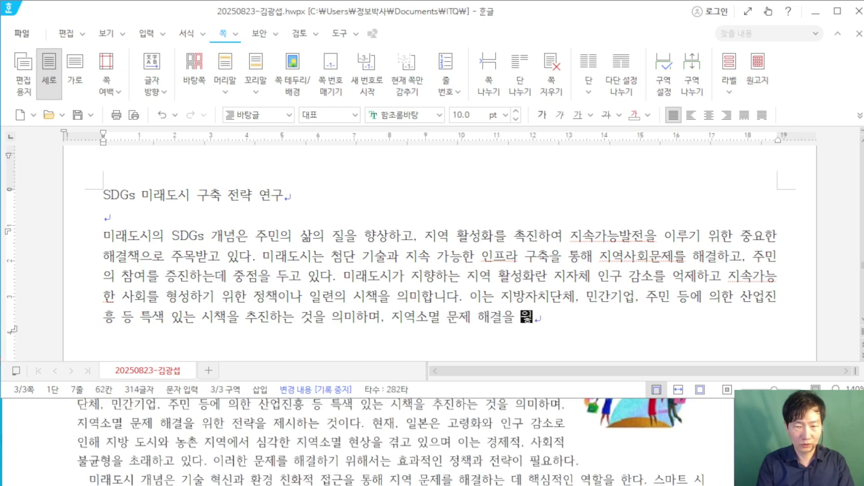
{"action": "type", "text": "전략을 제"}
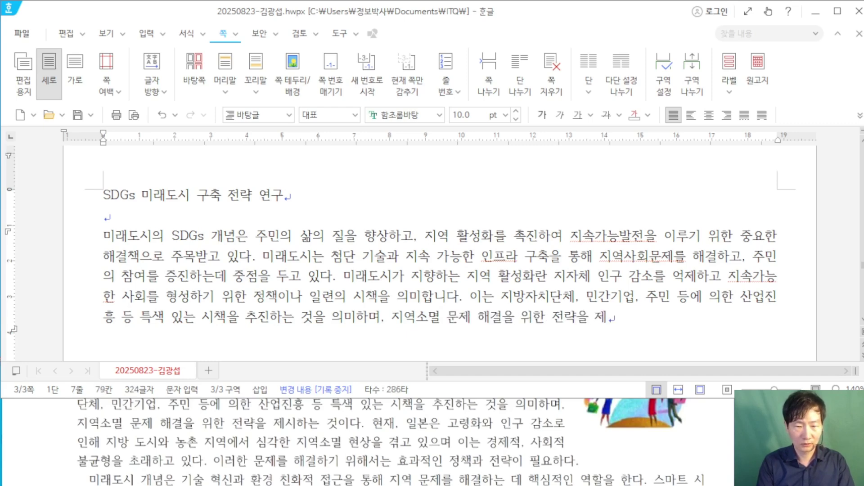
{"action": "type", "text": "시한는 것이다. 현재"}
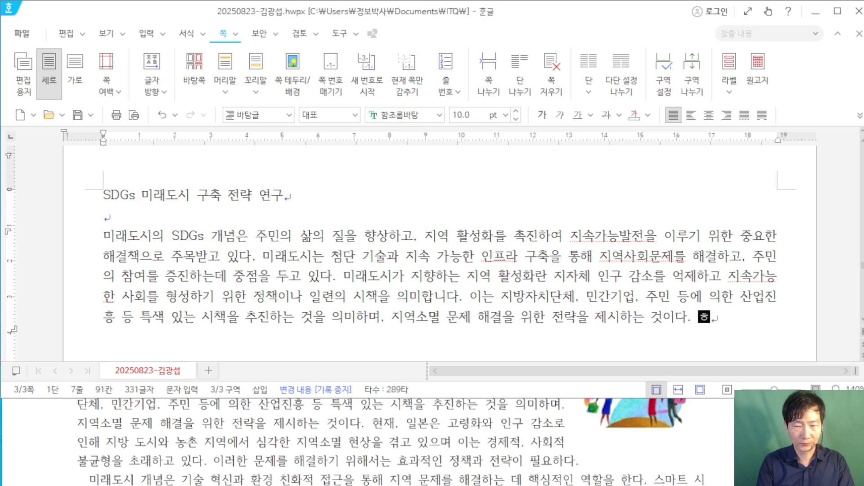
{"action": "type", "text": ", 일본은 "}
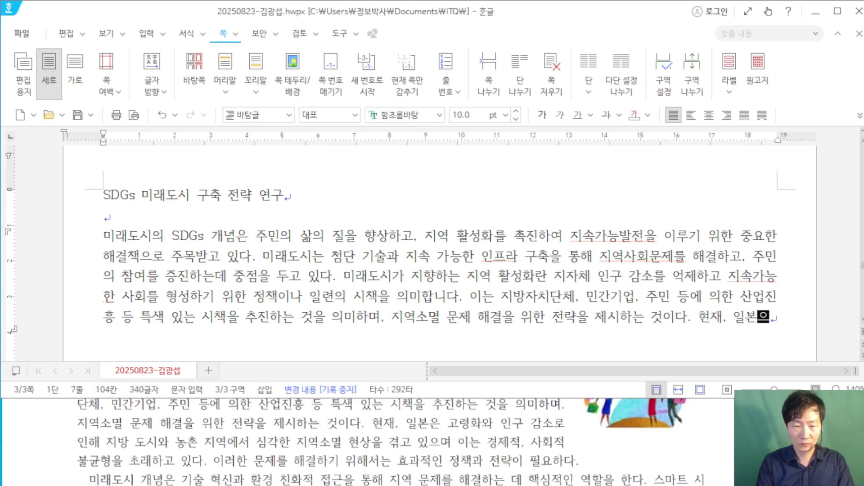
{"action": "type", "text": "고령"}
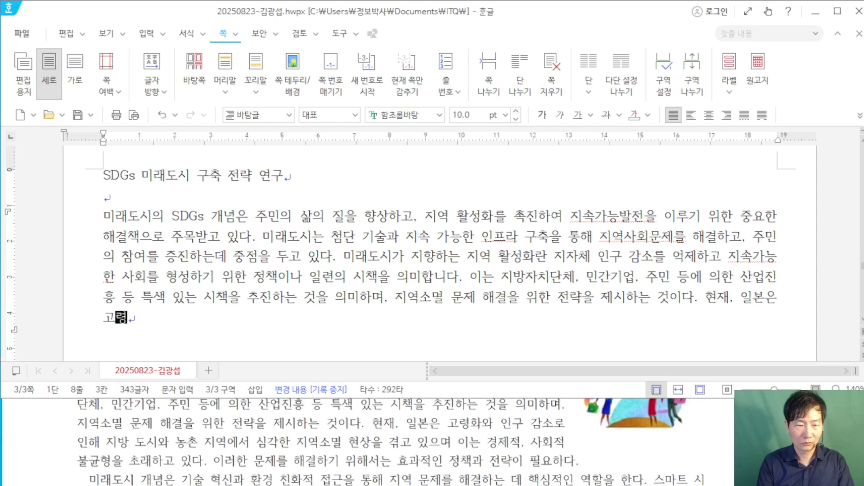
{"action": "type", "text": "화와 인구 가"}
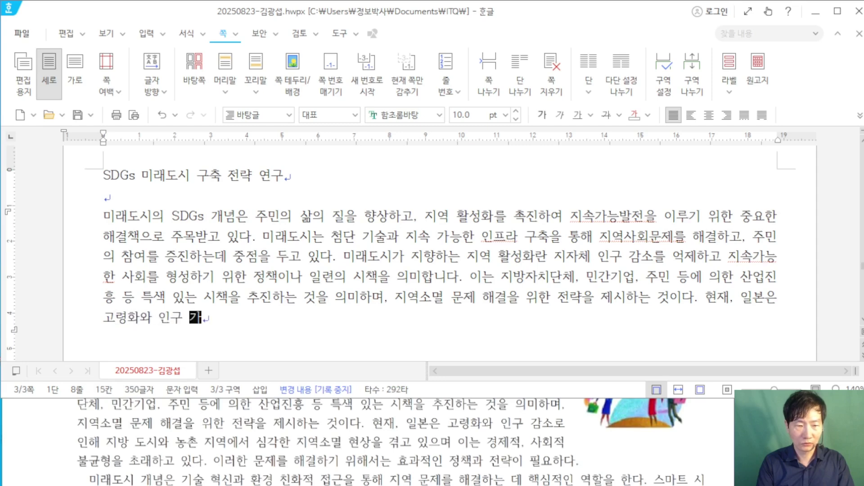
{"action": "type", "text": "ㅁ소로 "}
{"action": "type", "text": "인"}
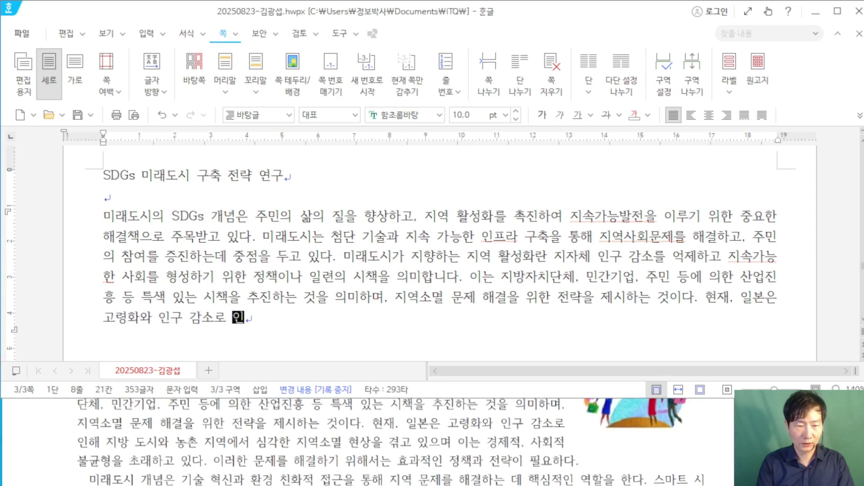
{"action": "type", "text": "해 지방 도시와 "}
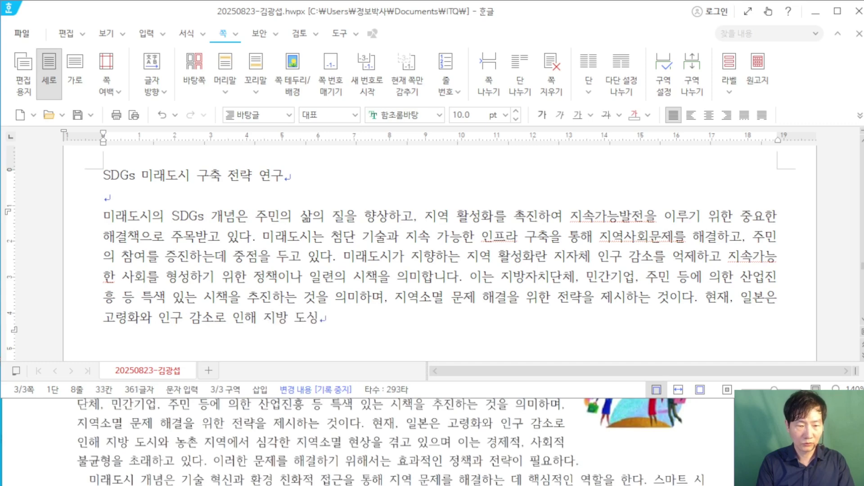
{"action": "type", "text": "농촌 지역"}
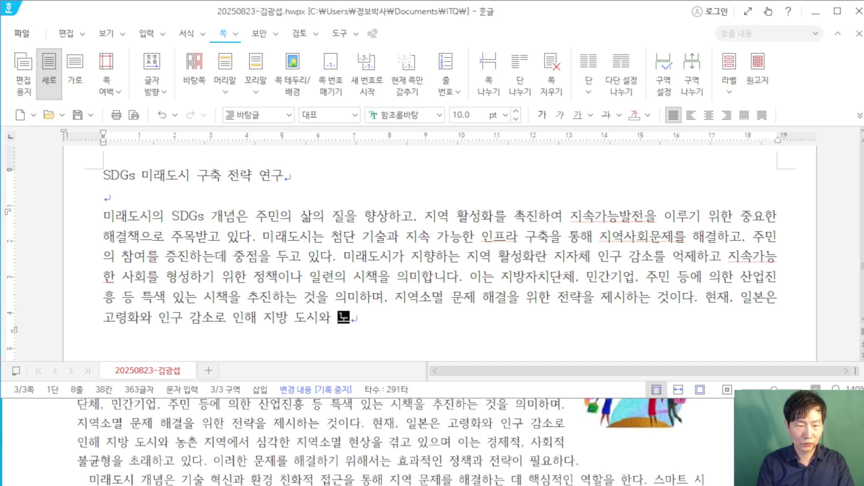
{"action": "type", "text": "에서"}
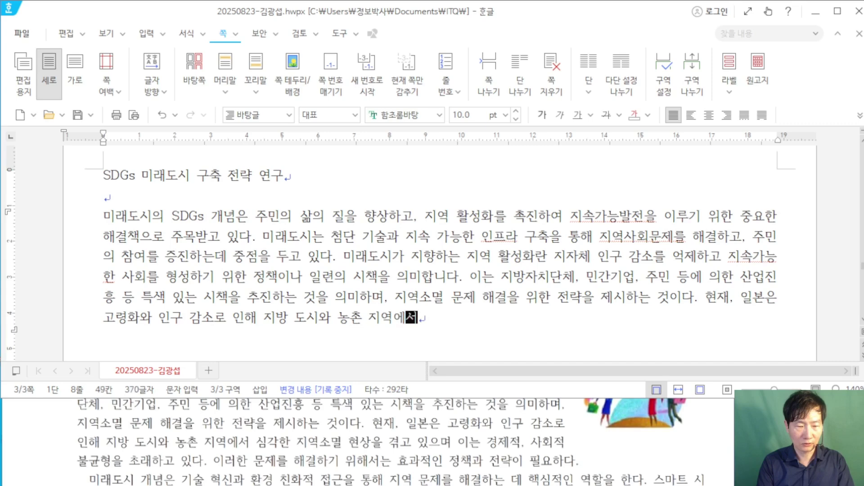
{"action": "type", "text": " 심각한 지역"}
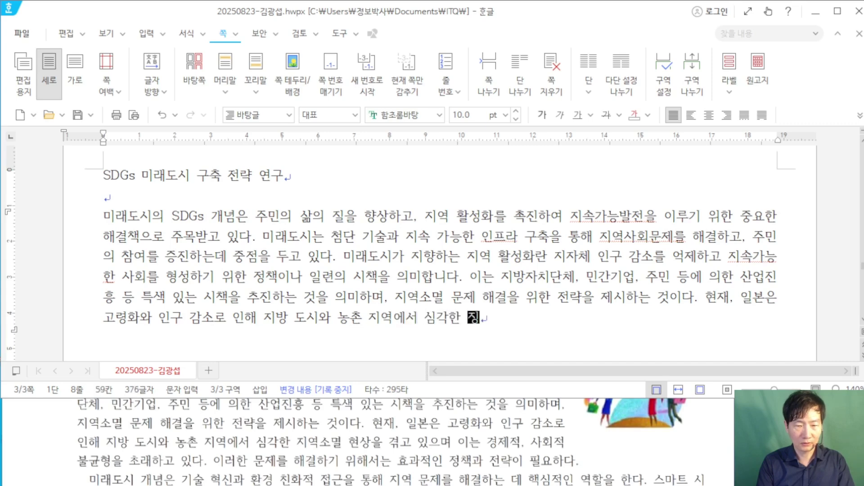
{"action": "type", "text": "소멸 "}
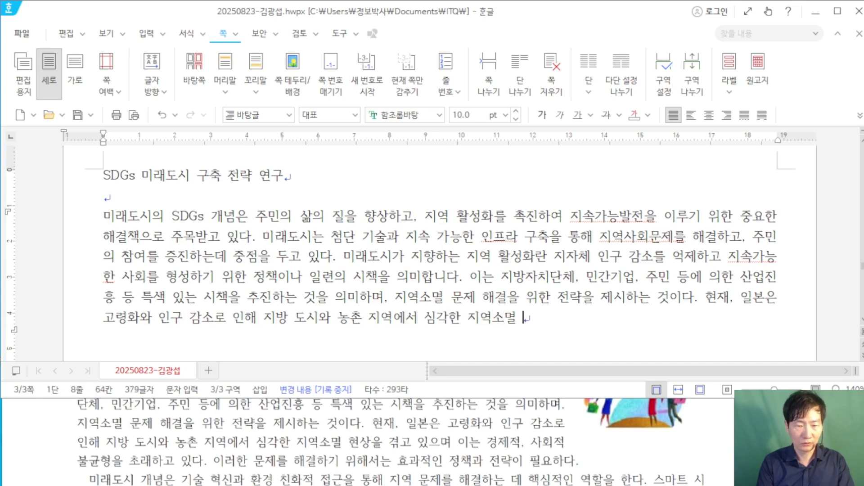
{"action": "type", "text": "현상을 겨"}
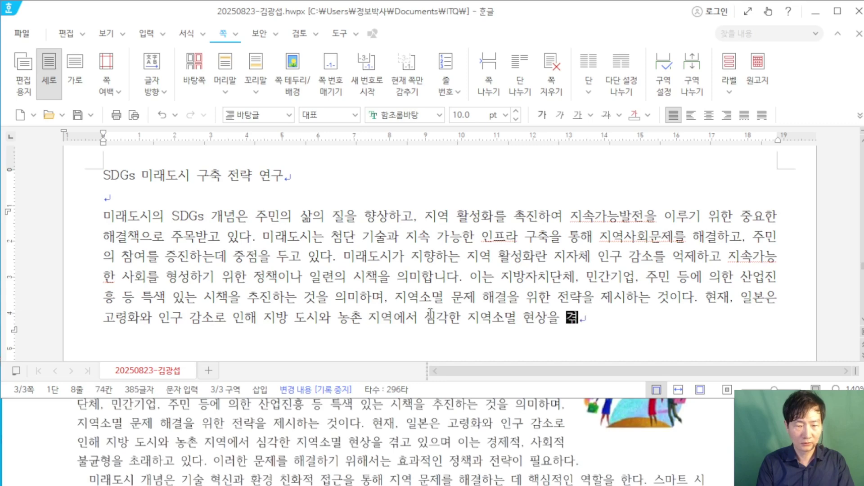
{"action": "type", "text": "고 있으며 인"}
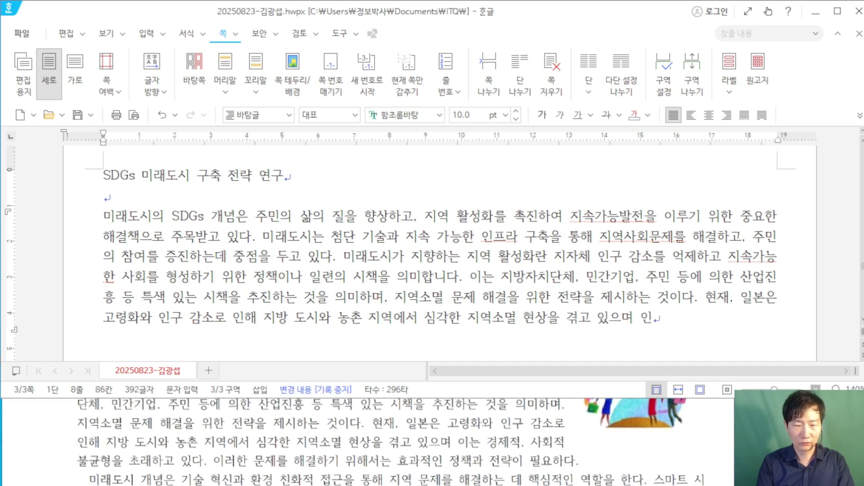
{"action": "key", "text": "BackSpace"}
{"action": "type", "text": "이는 경제적, 사"}
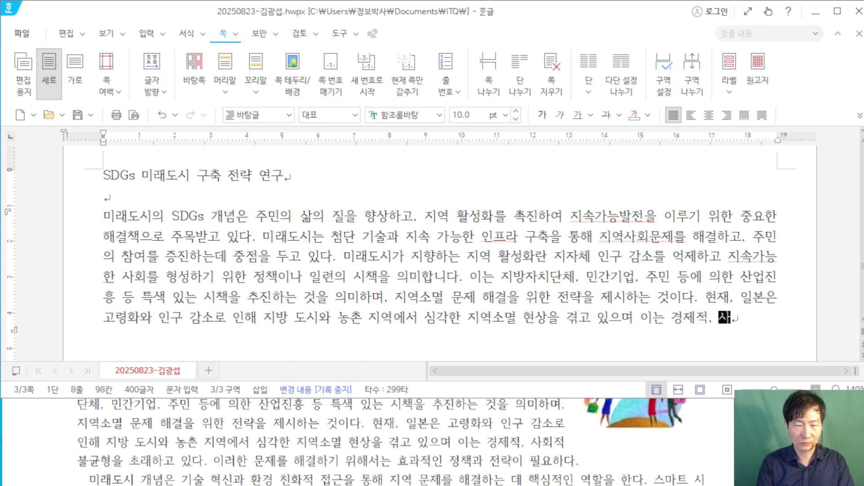
{"action": "type", "text": "횢적"}
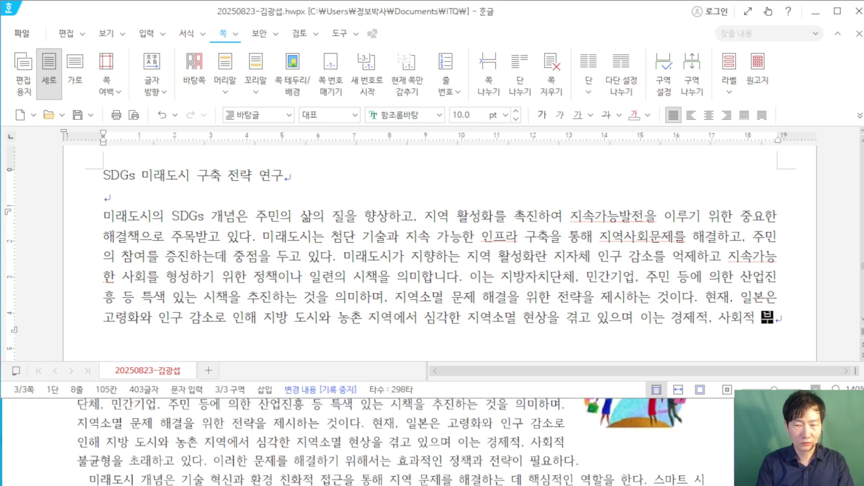
{"action": "type", "text": " 불균"}
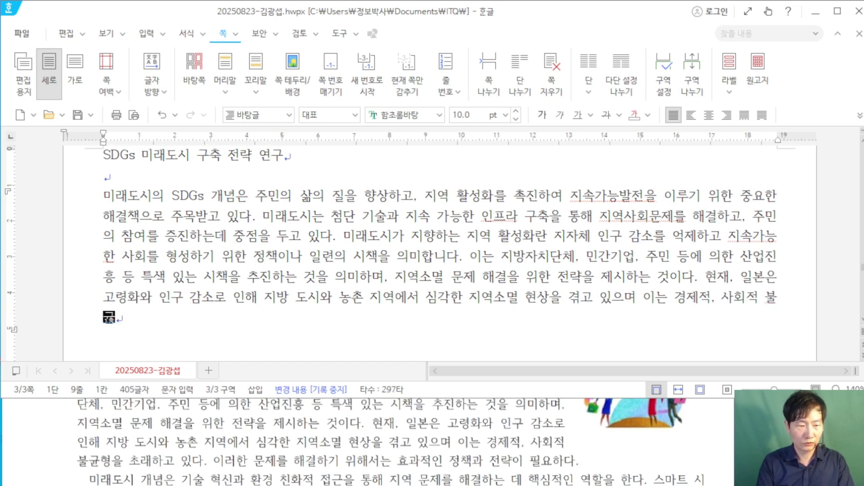
{"action": "type", "text": "현ㅇ을 초래하고 있"}
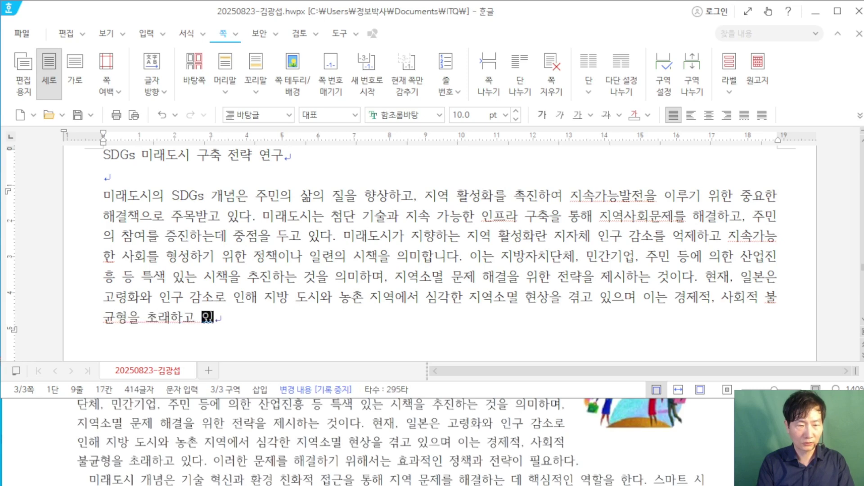
{"action": "type", "text": "다. 이러한 문"}
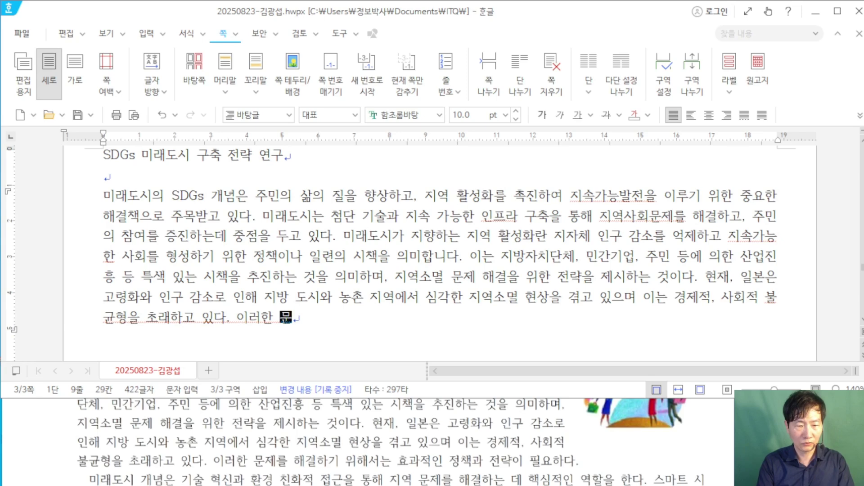
{"action": "type", "text": "제를 해결하기 우"}
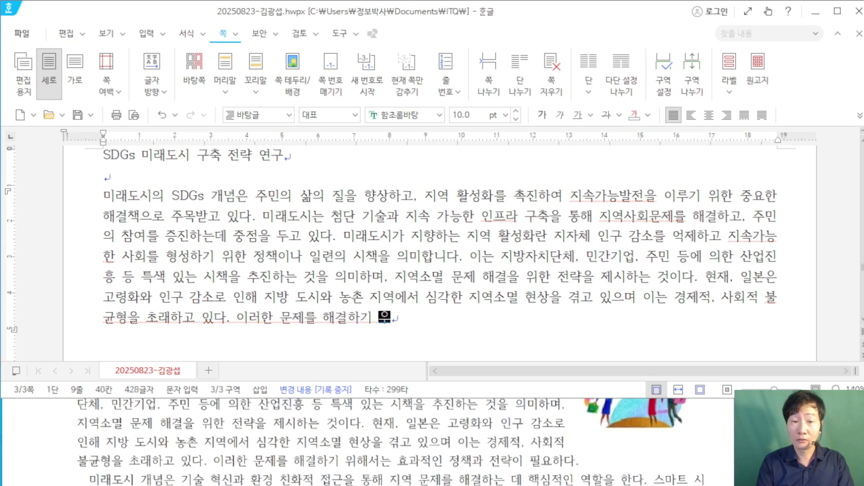
{"action": "type", "text": "위해서는 효"}
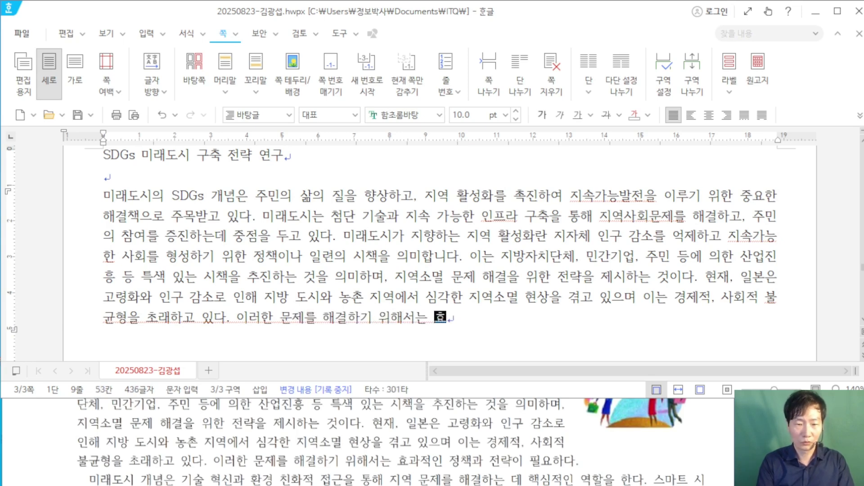
{"action": "type", "text": "과적인 정책"}
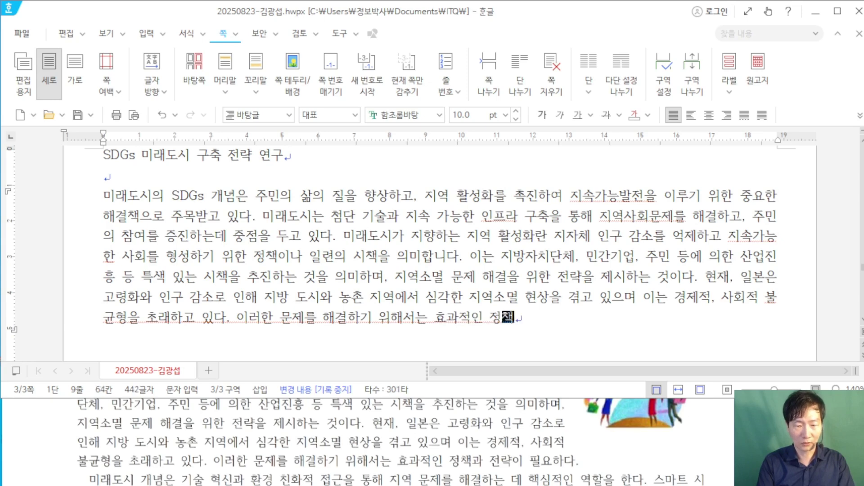
{"action": "type", "text": "과 전략"}
{"action": "type", "text": "이 필요하다"}
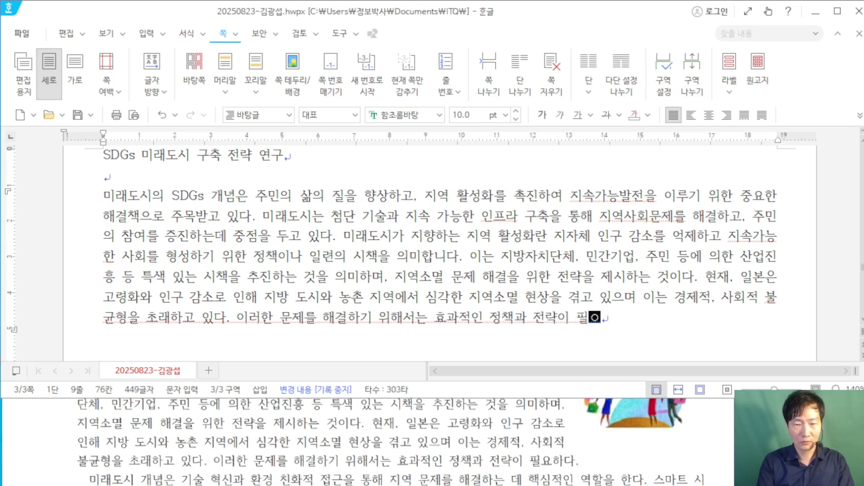
{"action": "type", "text": "."}
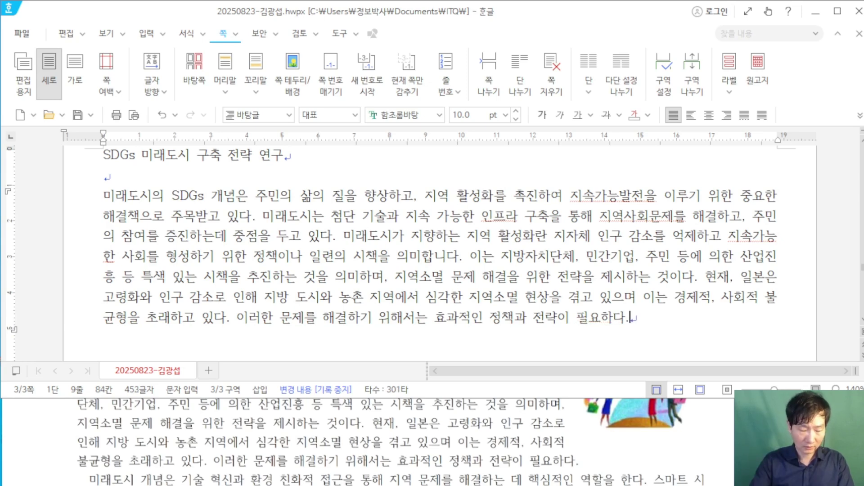
{"action": "key", "text": "Return"}
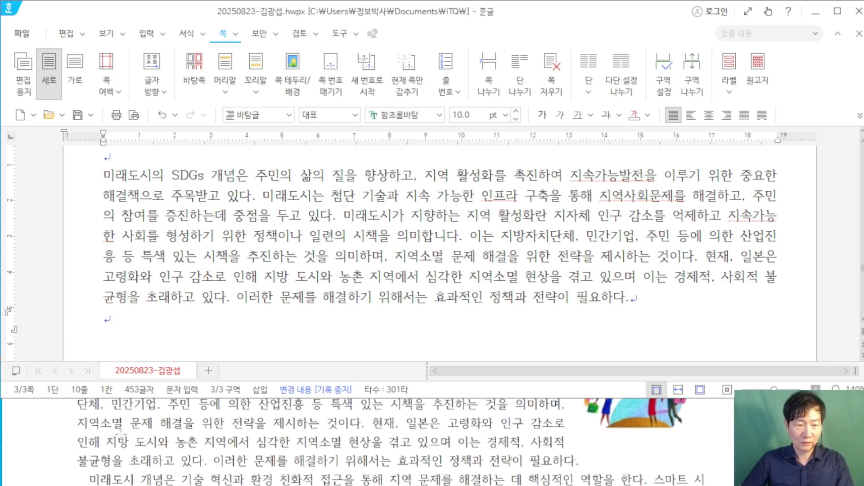
{"action": "scroll", "coordinate": [147, 456], "scroll_direction": "down", "scroll_amount": 1}
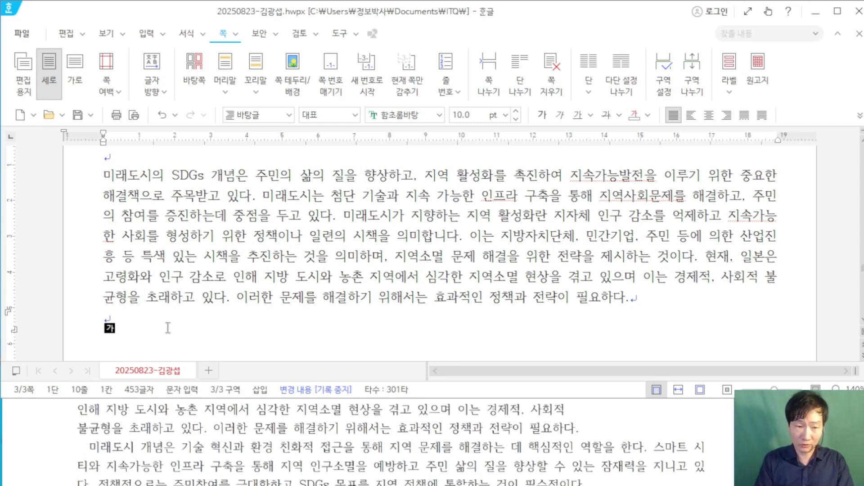
Step: Type the 미래도시 개념 paragraph, ending '…SDGs 목표를 지역 정책에 통합하는 것이 필수적이다.', with blank lines after
{"action": "type", "text": "미"}
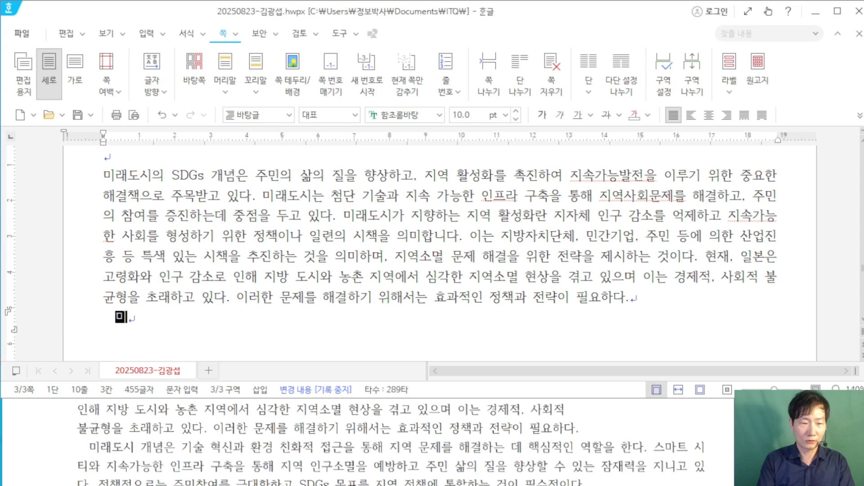
{"action": "type", "text": "래도시 개"}
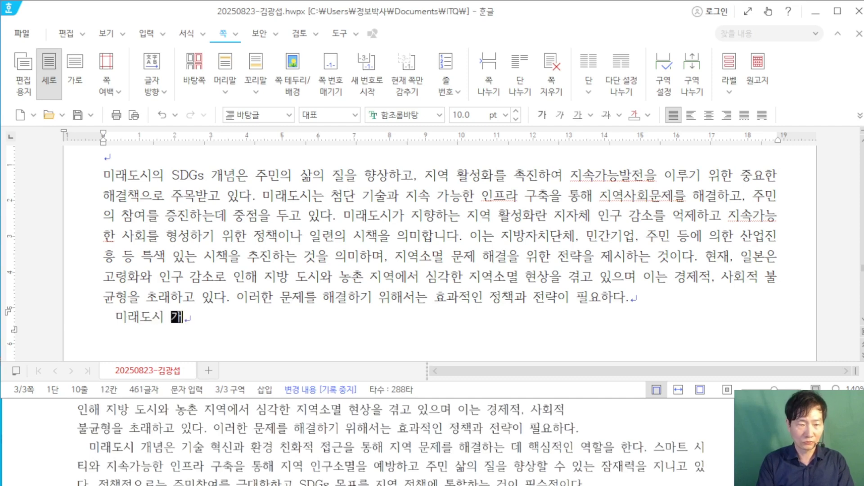
{"action": "type", "text": "념"}
{"action": "type", "text": "은 기술 혁"}
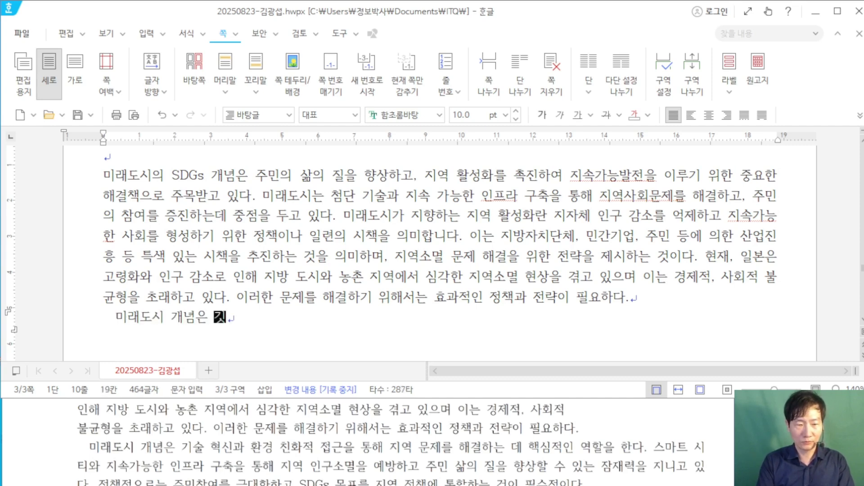
{"action": "type", "text": "신과 "}
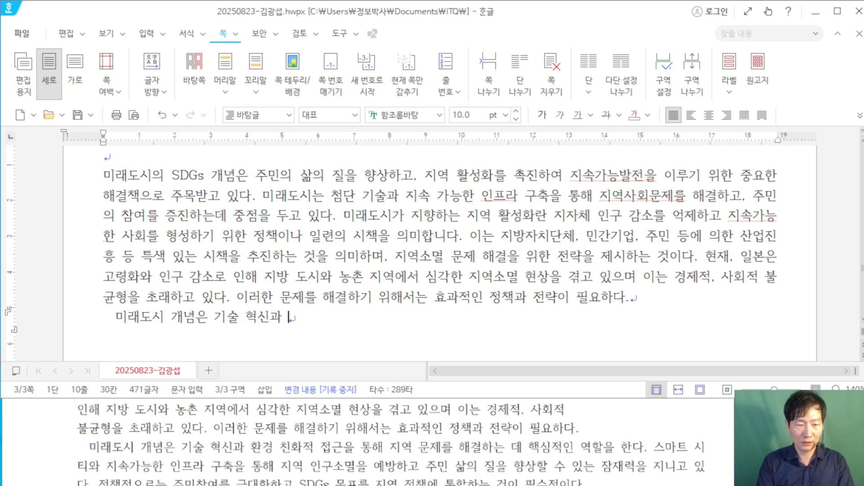
{"action": "type", "text": "환경 친화"}
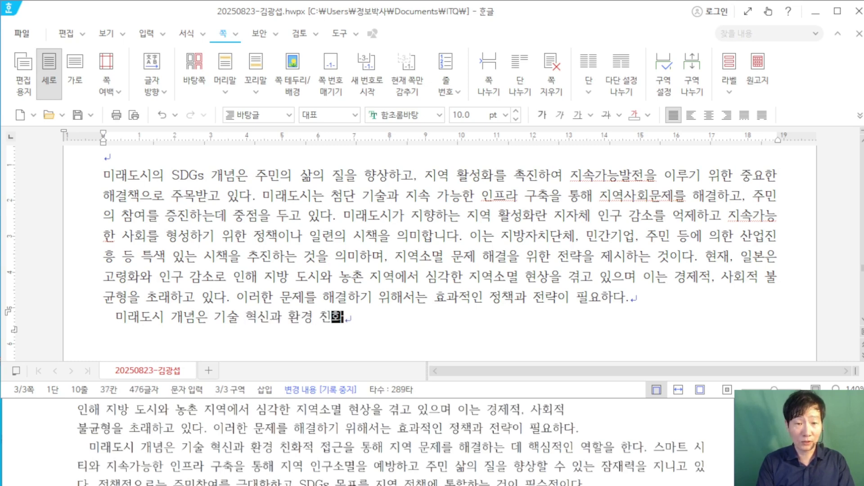
{"action": "type", "text": "적 접근을 통해 "}
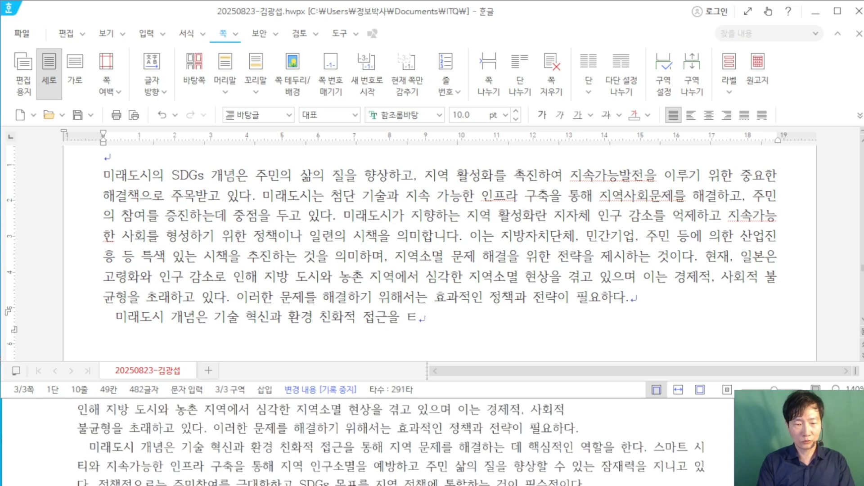
{"action": "type", "text": "지역 문제를"}
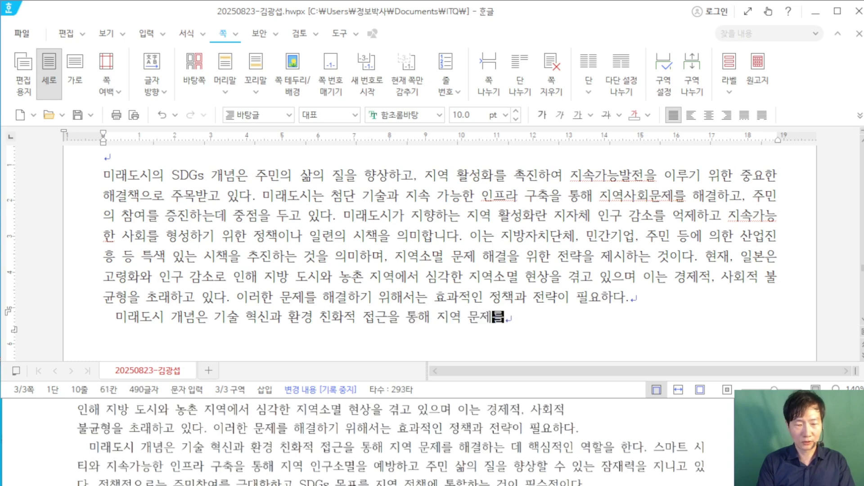
{"action": "type", "text": " 해결하는"}
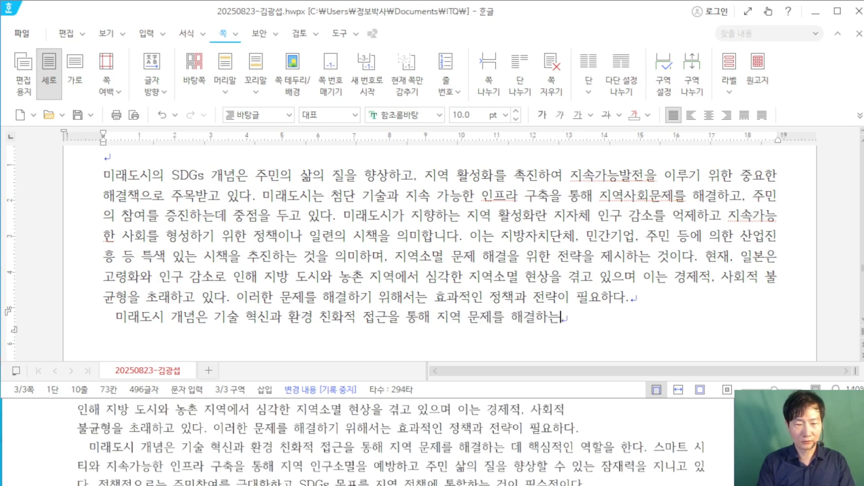
{"action": "type", "text": "ㄷ 데 핵심적"}
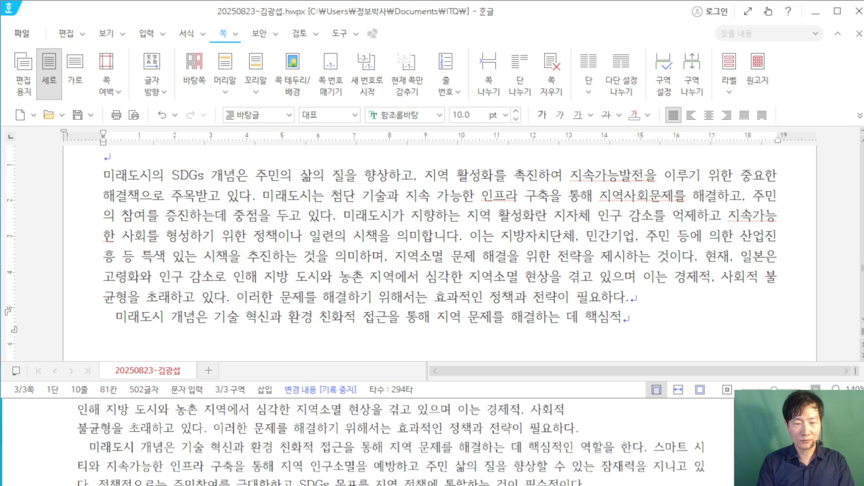
{"action": "type", "text": "인 역하"}
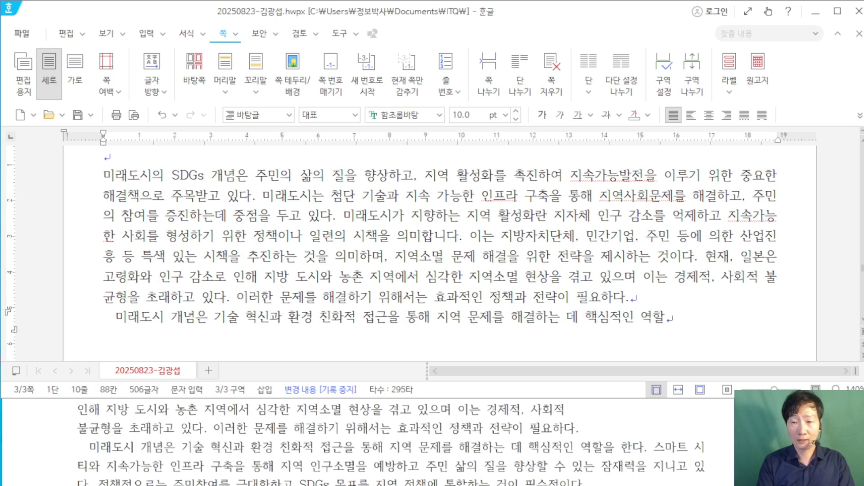
{"action": "type", "text": "을 한다. 스마트 "}
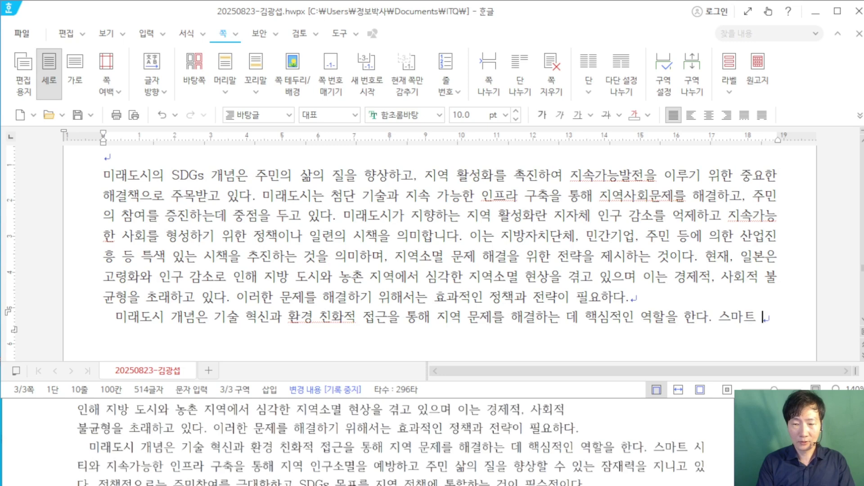
{"action": "type", "text": "시키와"}
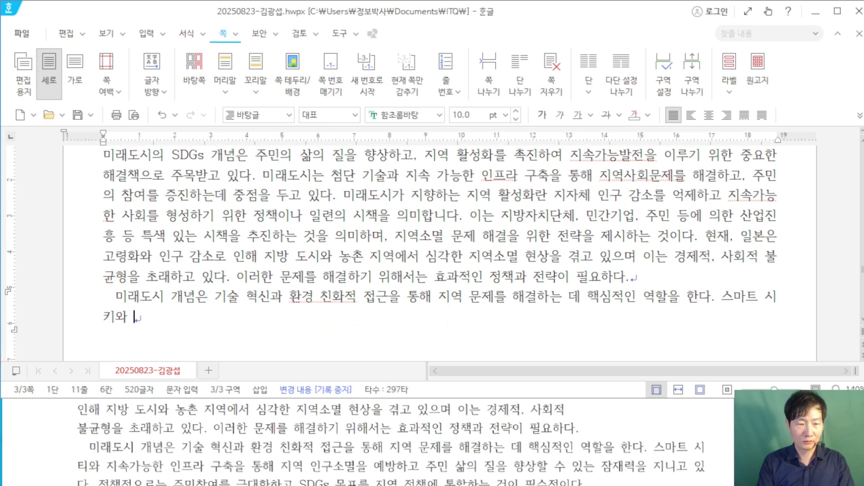
{"action": "key", "text": "BackSpace"}
{"action": "key", "text": "BackSpace"}
{"action": "key", "text": "BackSpace"}
{"action": "type", "text": "티와 ㄱ"}
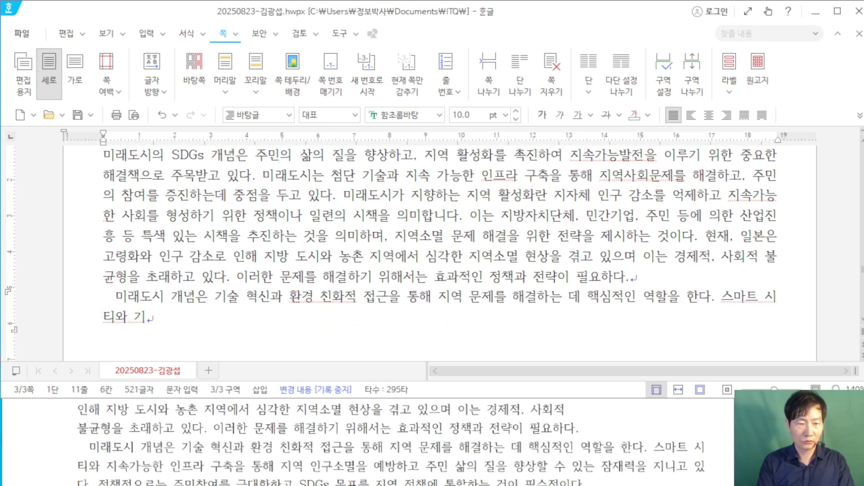
{"action": "type", "text": "속가능ㅎ"}
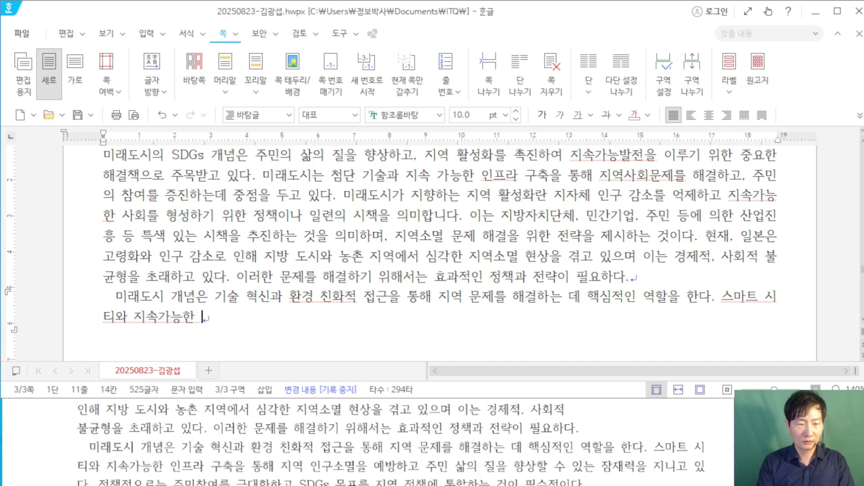
{"action": "type", "text": "한 인프라 구"}
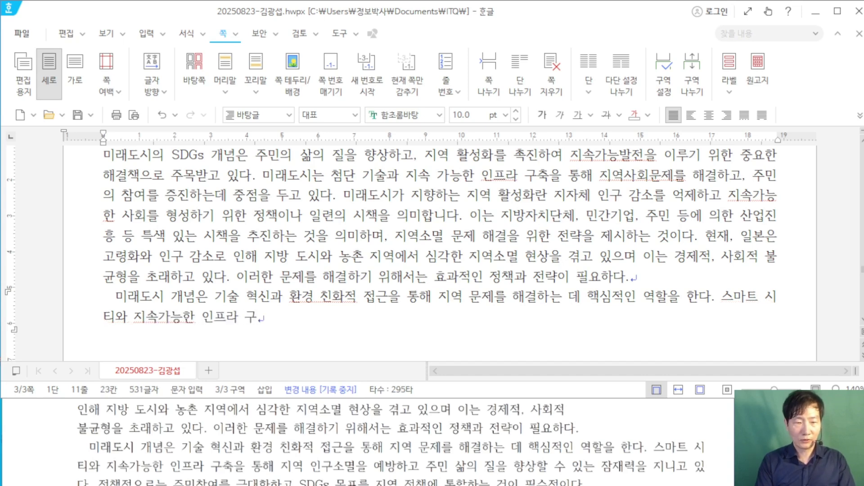
{"action": "type", "text": "축으ㄹ 통해 "}
{"action": "type", "text": "지"}
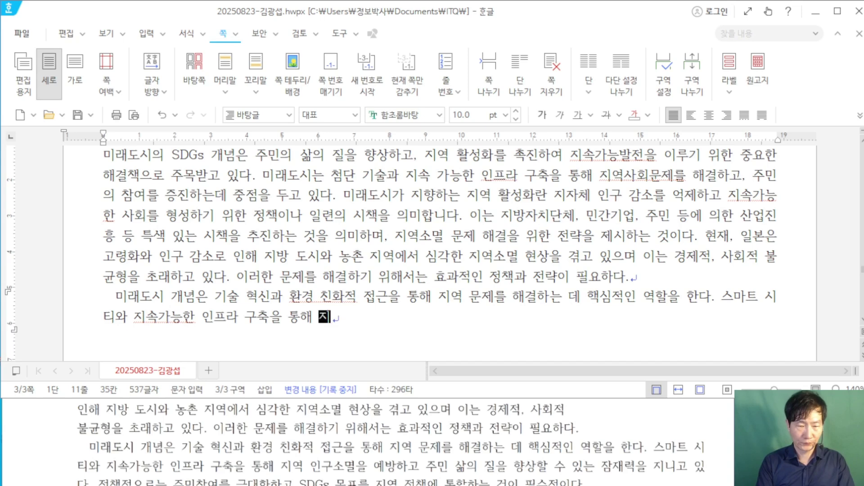
{"action": "type", "text": "역 소"}
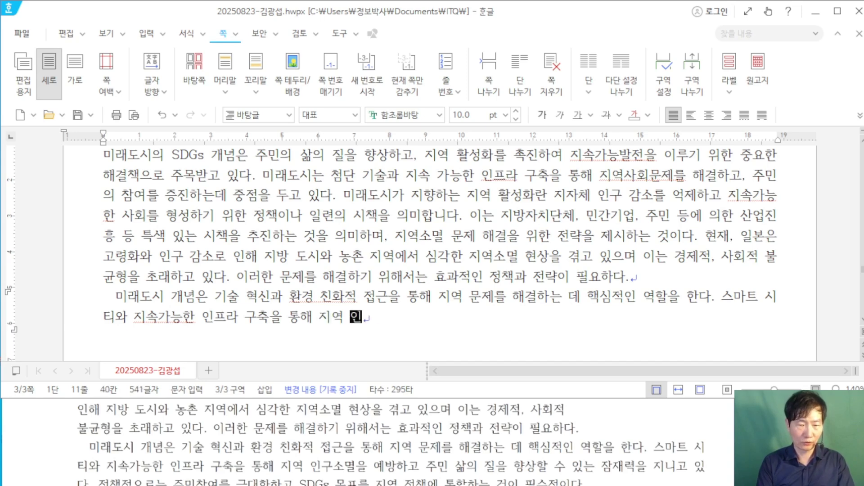
{"action": "type", "text": "구소멸을 예"}
{"action": "key", "text": "Caps_Lock"}
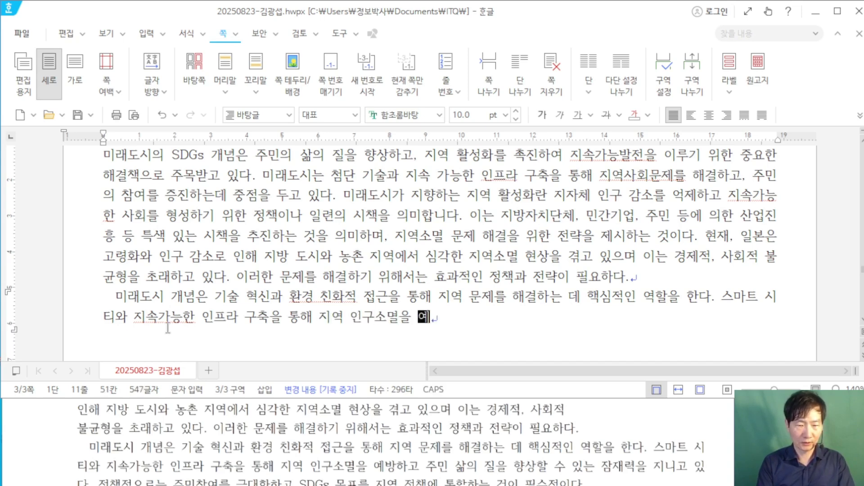
{"action": "type", "text": "방하고 주민 ㅅ"}
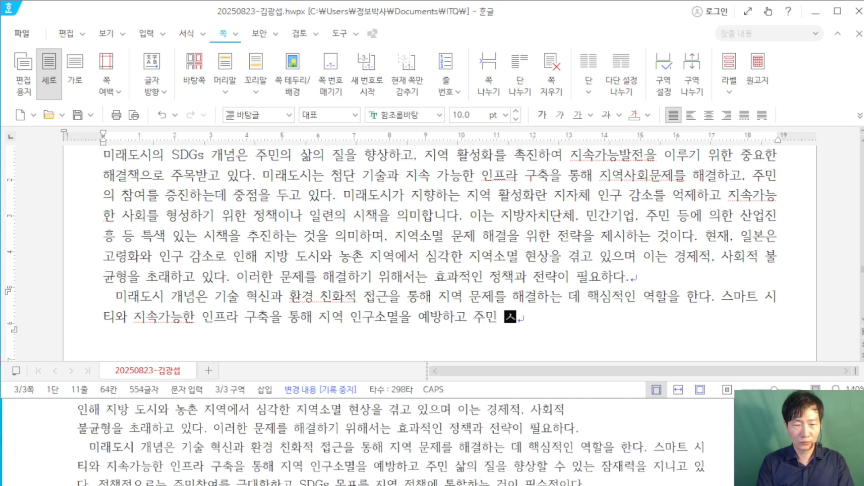
{"action": "type", "text": "의 질을 향상"}
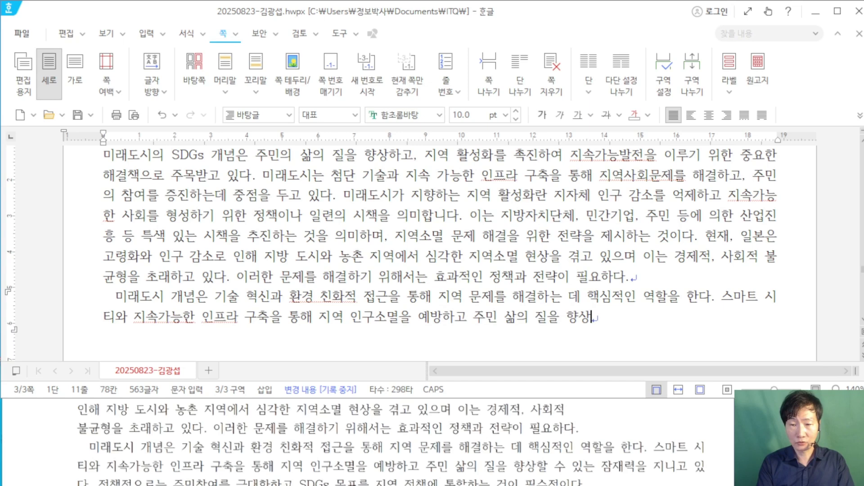
{"action": "type", "text": "ㅅ할 수 이"}
{"action": "type", "text": "는 "}
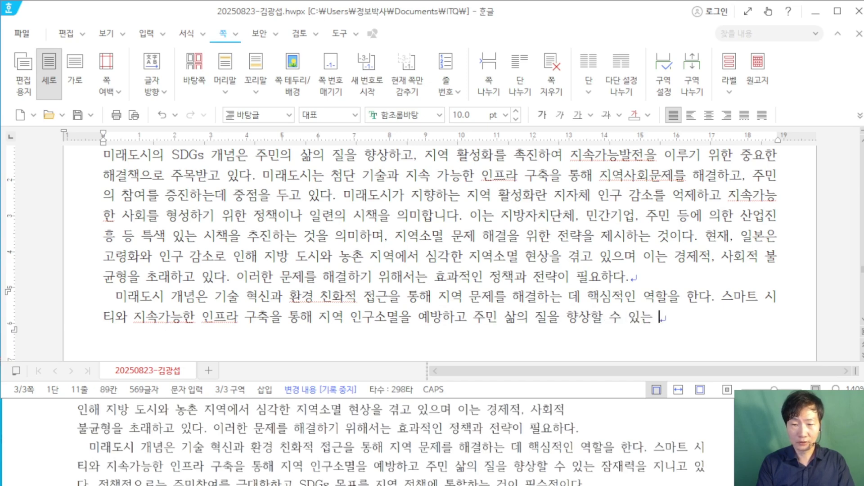
{"action": "type", "text": "잠재력ㅇ을 지"}
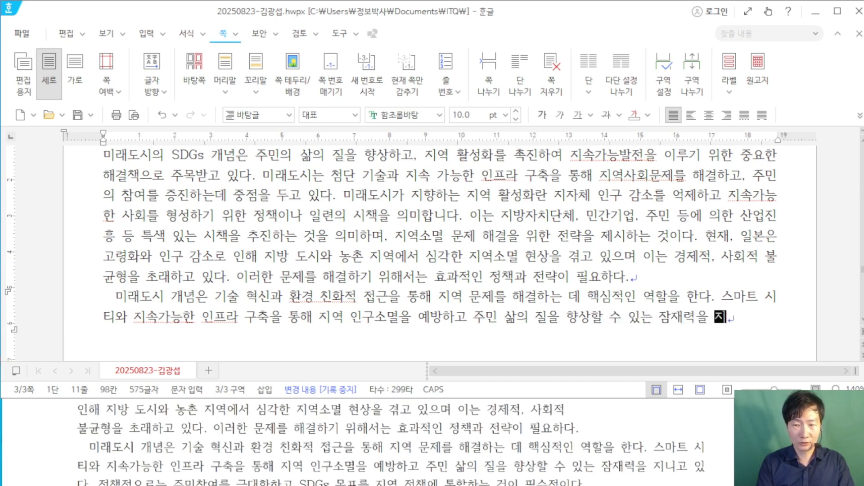
{"action": "type", "text": "니고 있다. 정책적으"}
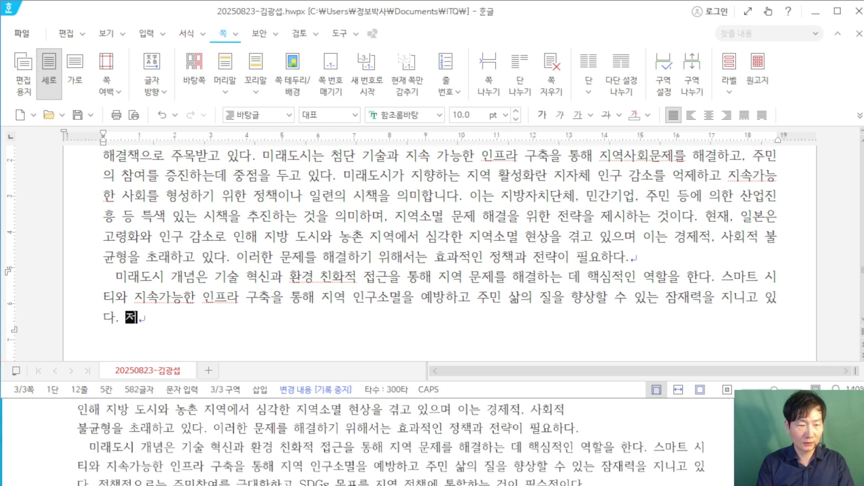
{"action": "type", "text": "로는"}
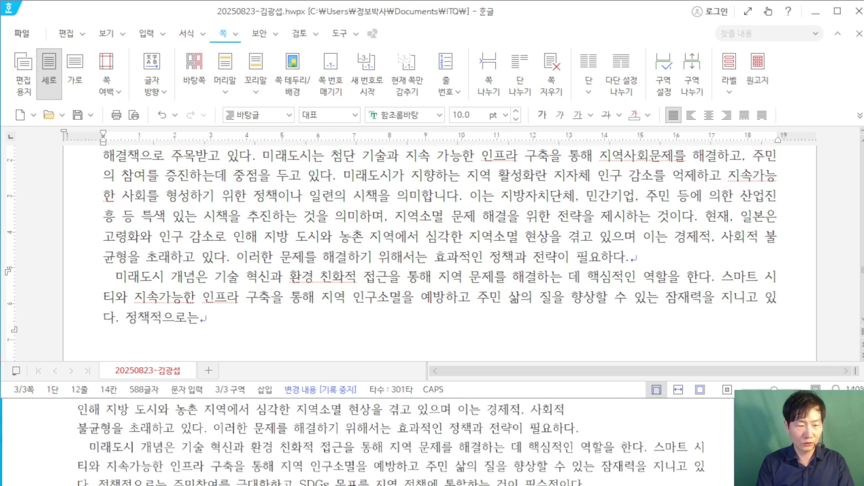
{"action": "type", "text": " 주민참여를 "}
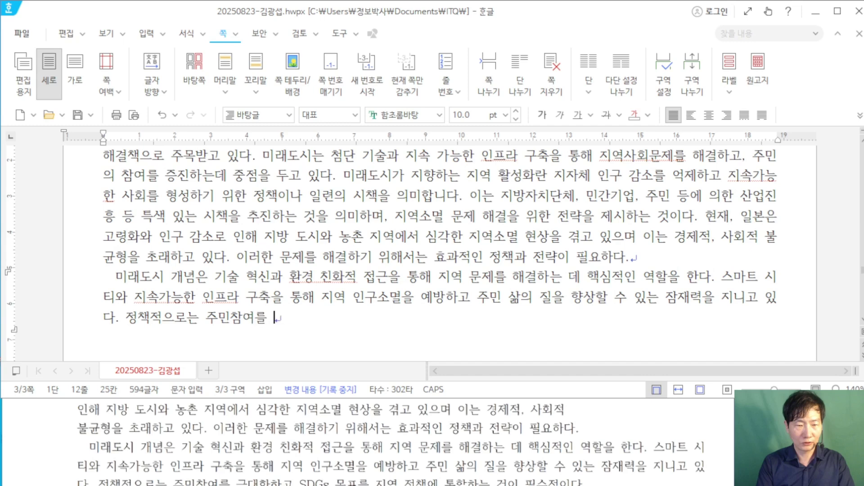
{"action": "type", "text": "극대화하고 DS"}
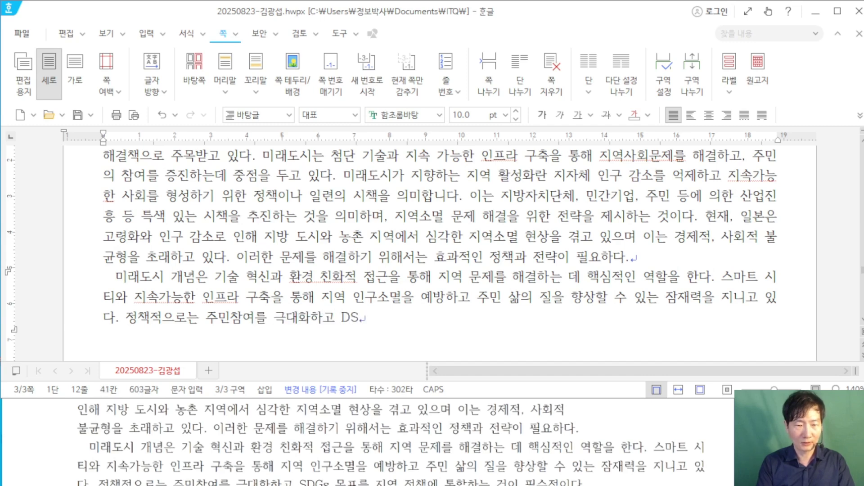
{"action": "key", "text": "BackSpace"}
{"action": "key", "text": "BackSpace"}
{"action": "type", "text": "SD"}
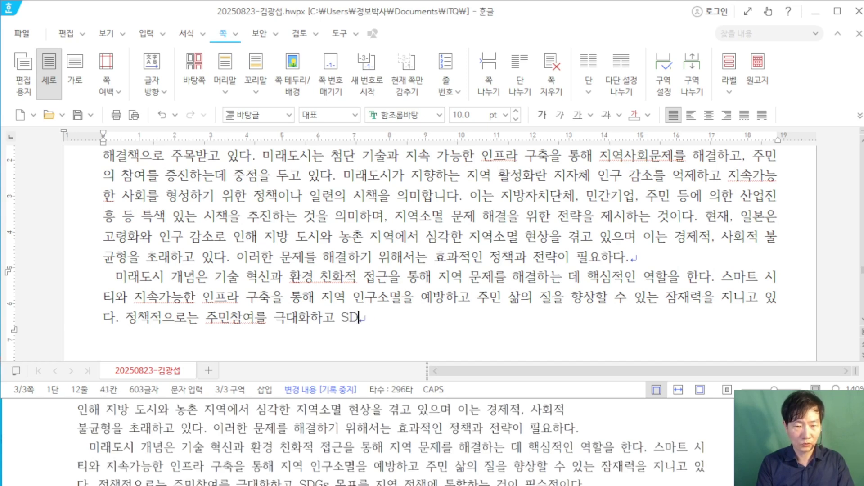
{"action": "type", "text": "Gs 목표플 지역"}
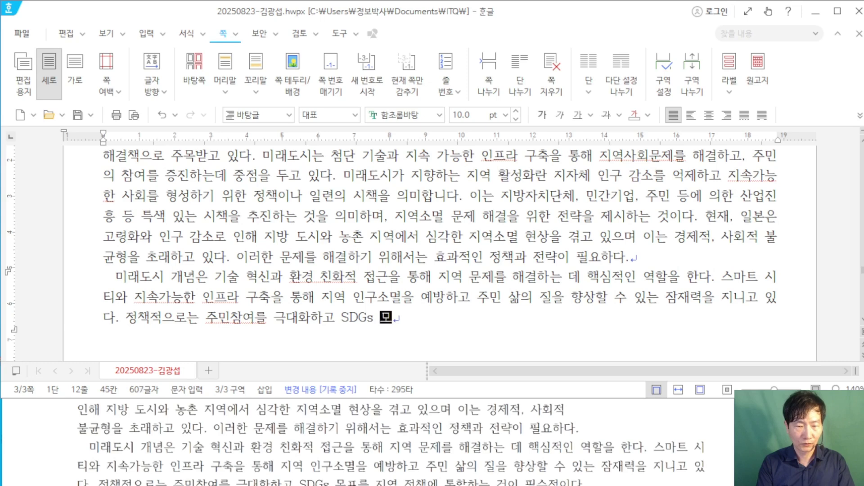
{"action": "key", "text": "BackSpace"}
{"action": "key", "text": "BackSpace"}
{"action": "key", "text": "BackSpace"}
{"action": "key", "text": "BackSpace"}
{"action": "key", "text": "BackSpace"}
{"action": "key", "text": "BackSpace"}
{"action": "key", "text": "BackSpace"}
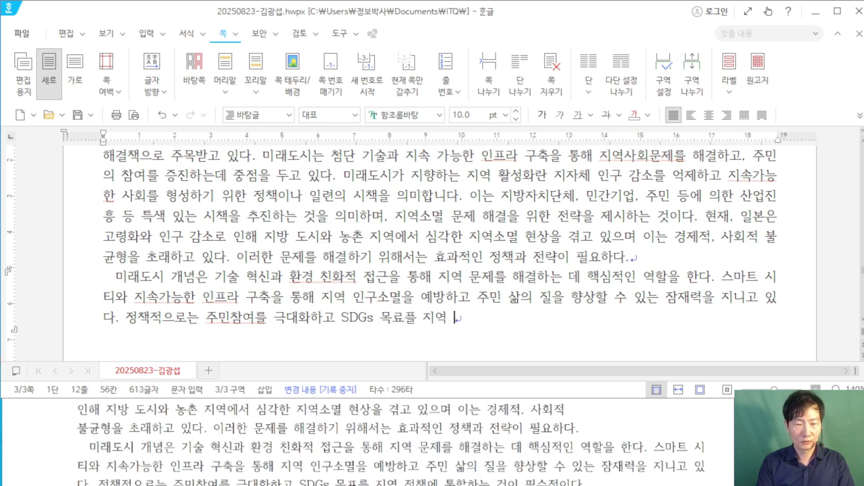
{"action": "type", "text": "표를 지역 정"}
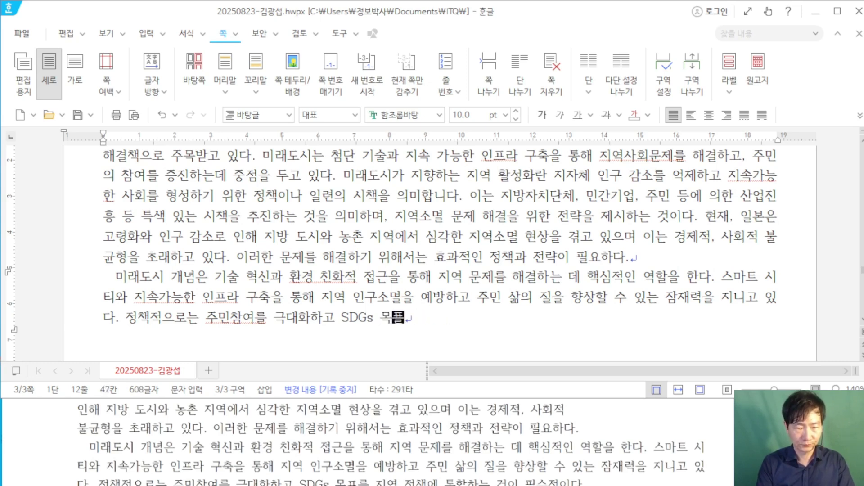
{"action": "type", "text": "책에 통하"}
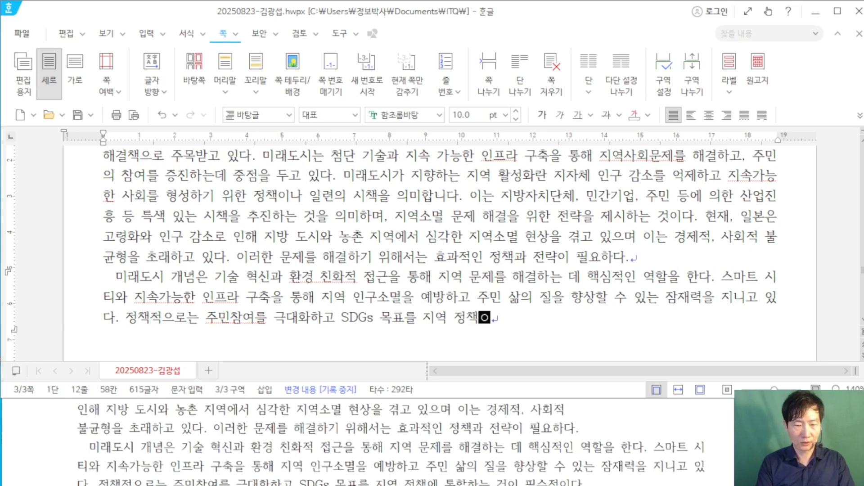
{"action": "type", "text": "하는 것이 필수"}
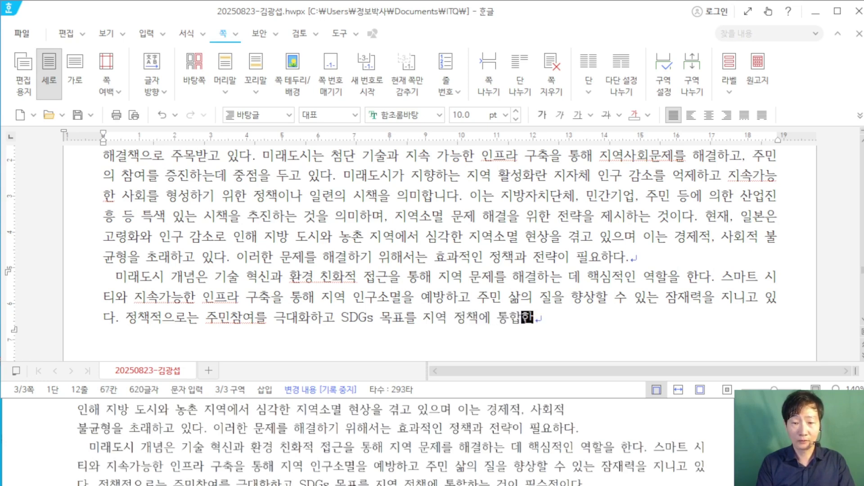
{"action": "type", "text": "적이다."}
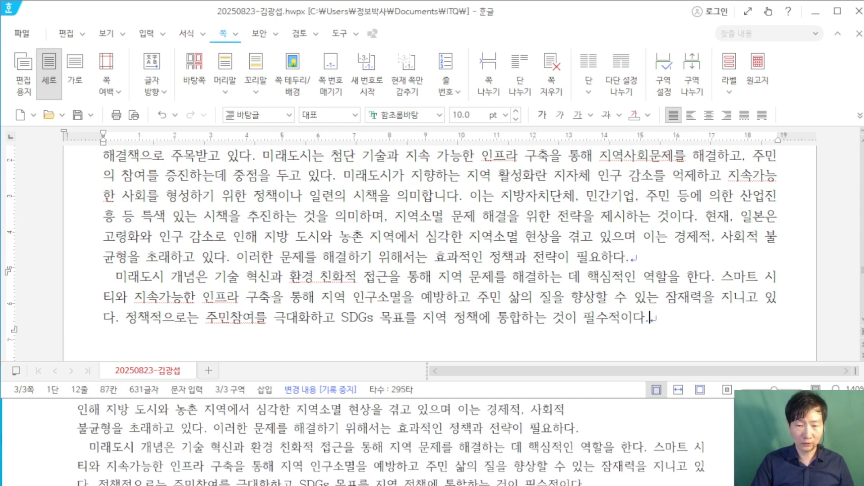
{"action": "key", "text": "Return"}
{"action": "key", "text": "Return"}
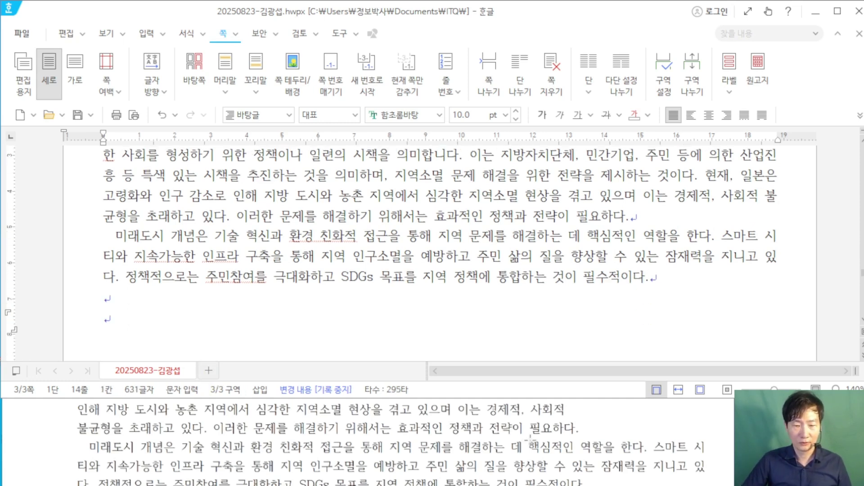
Step: Insert a filled spade ♠ via ㅁ and 한자, then start typing the heading text after it
{"action": "scroll", "coordinate": [530, 438], "scroll_direction": "down", "scroll_amount": 3}
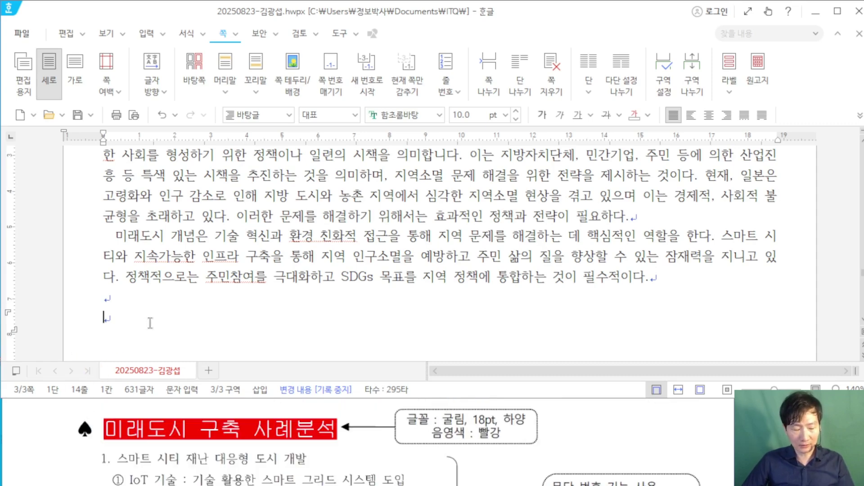
{"action": "type", "text": "ㅁ"}
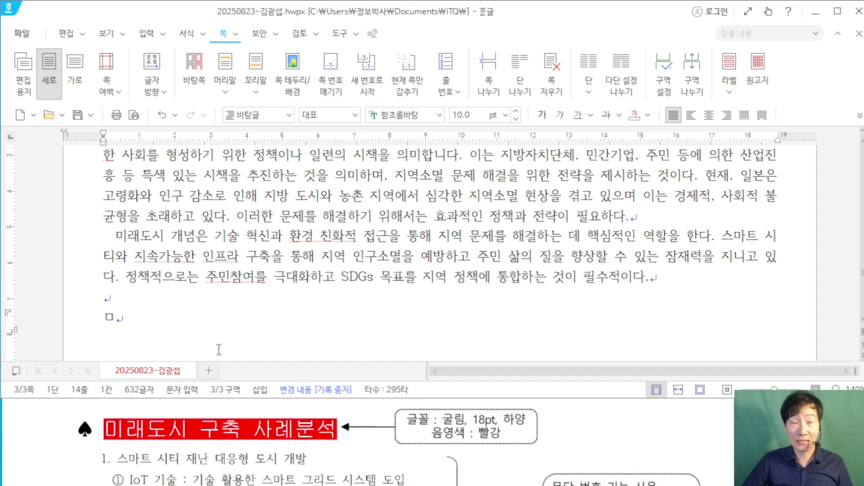
{"action": "key", "text": "Hangul_Hanja"}
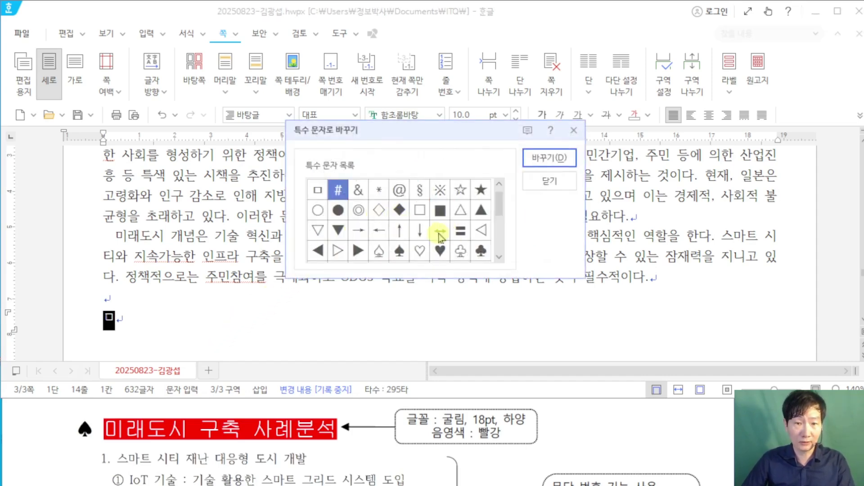
{"action": "left_click", "coordinate": [404, 253]}
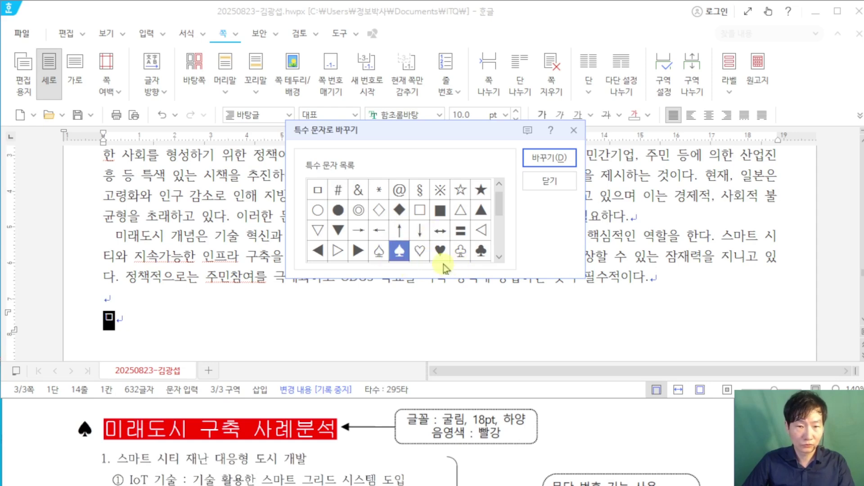
{"action": "left_click", "coordinate": [558, 163]}
{"action": "type", "text": "미래도시 굿"}
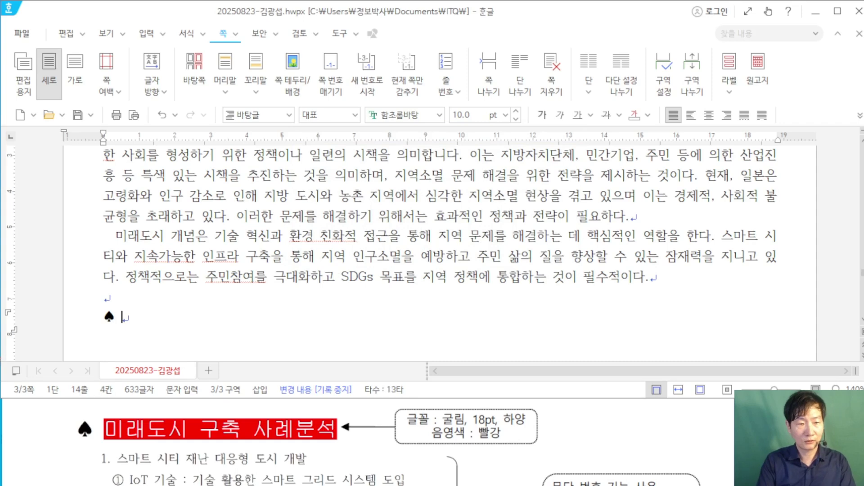
{"action": "type", "text": "축사례부"}
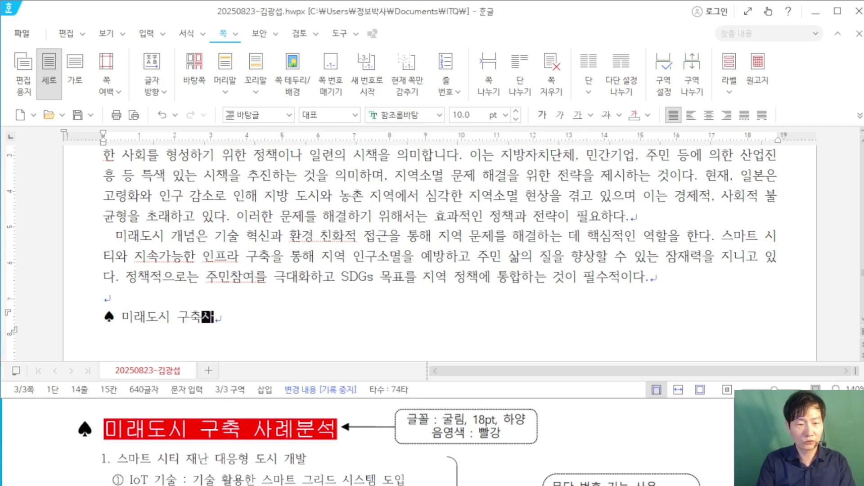
Step: Correct the heading to read '♠ 미래도시 구축 사례분석' and start a new line
{"action": "key", "text": "BackSpace"}
{"action": "key", "text": "BackSpace"}
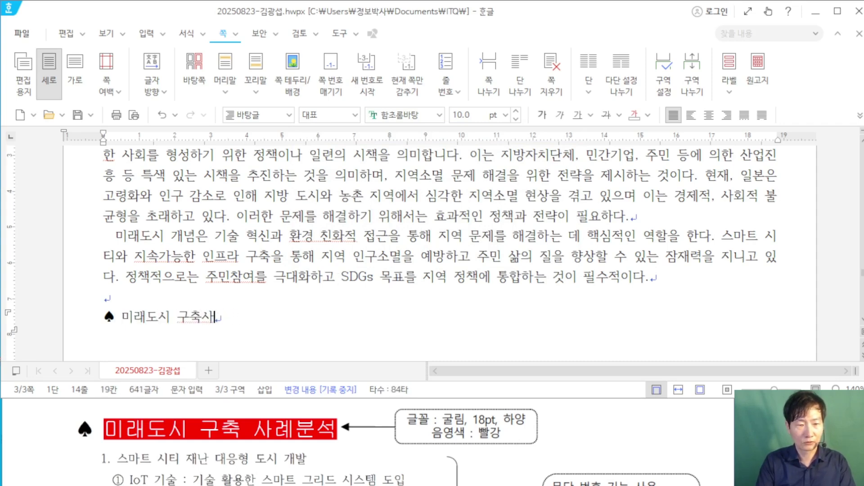
{"action": "type", "text": "례분석"}
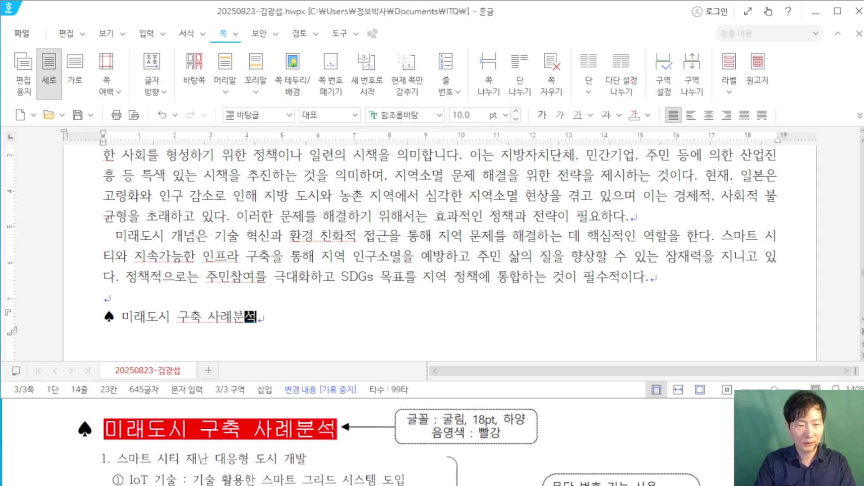
{"action": "key", "text": "Return"}
Step: Bring the exam sheet forward and scroll to its numbered list items
{"action": "left_click", "coordinate": [652, 443]}
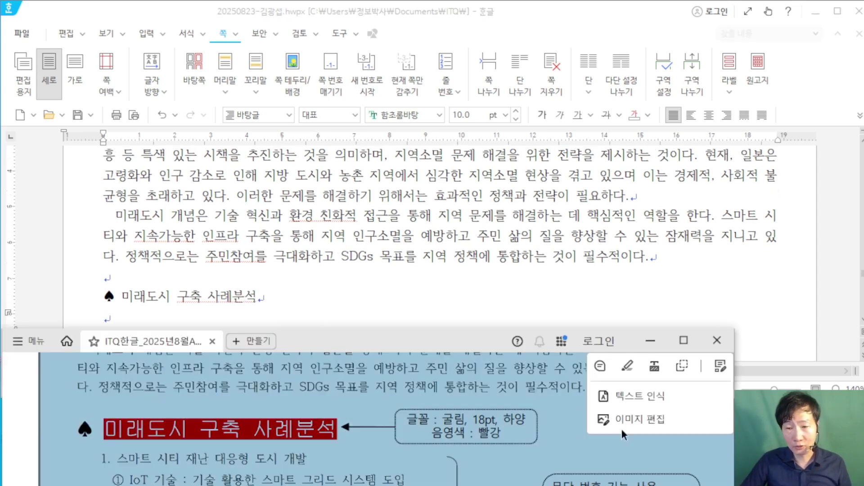
{"action": "scroll", "coordinate": [523, 411], "scroll_direction": "down", "scroll_amount": 2}
{"action": "scroll", "coordinate": [522, 411], "scroll_direction": "down", "scroll_amount": 2}
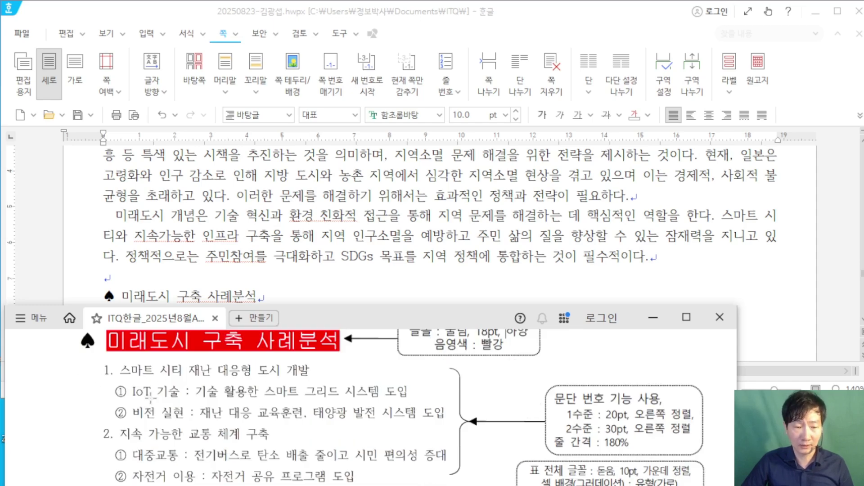
{"action": "scroll", "coordinate": [144, 407], "scroll_direction": "down", "scroll_amount": 1}
{"action": "scroll", "coordinate": [145, 407], "scroll_direction": "up", "scroll_amount": 1}
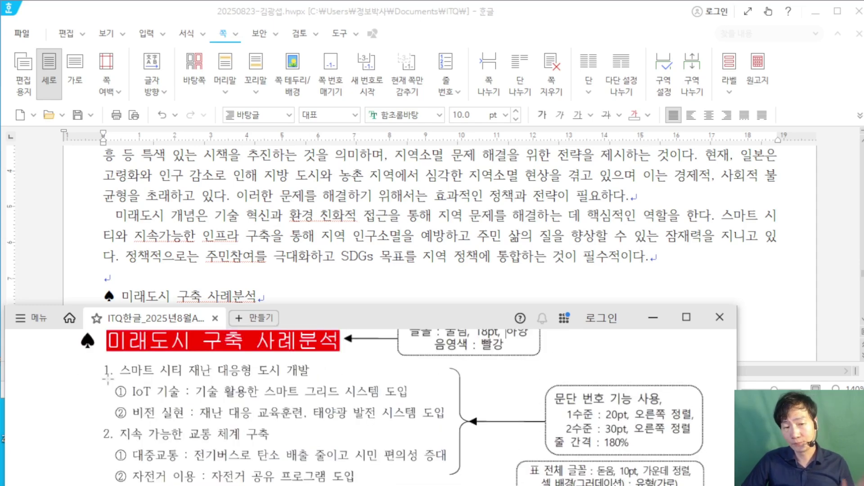
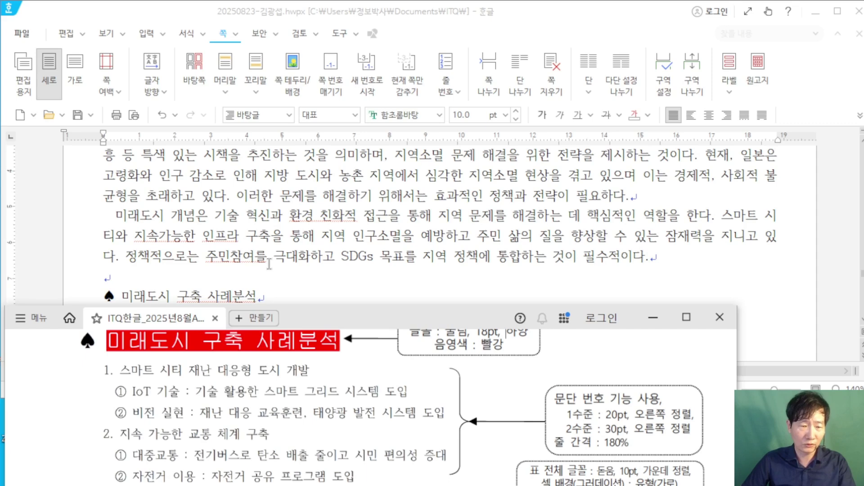
Step: Switch from the exam sheet back to the document at the empty line under the 미래도시 구축 사례분석 heading
{"action": "left_click", "coordinate": [269, 263]}
{"action": "left_click", "coordinate": [158, 437]}
{"action": "scroll", "coordinate": [68, 422], "scroll_direction": "up", "scroll_amount": 1}
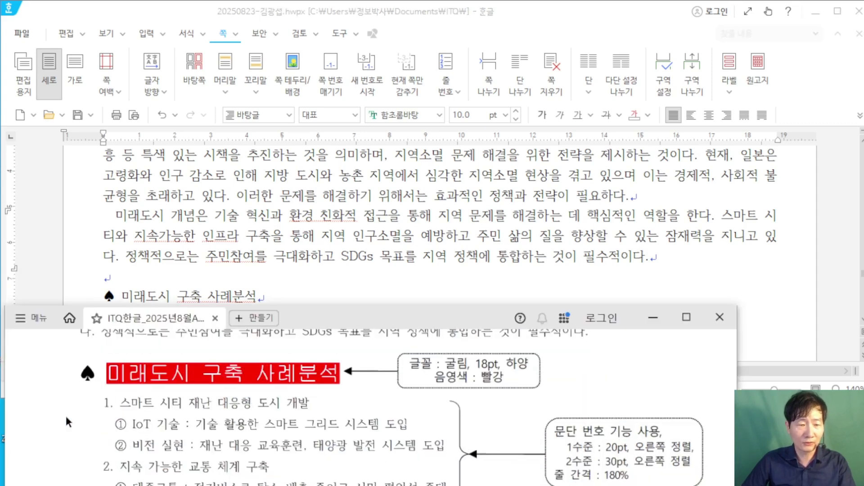
{"action": "left_click", "coordinate": [187, 256]}
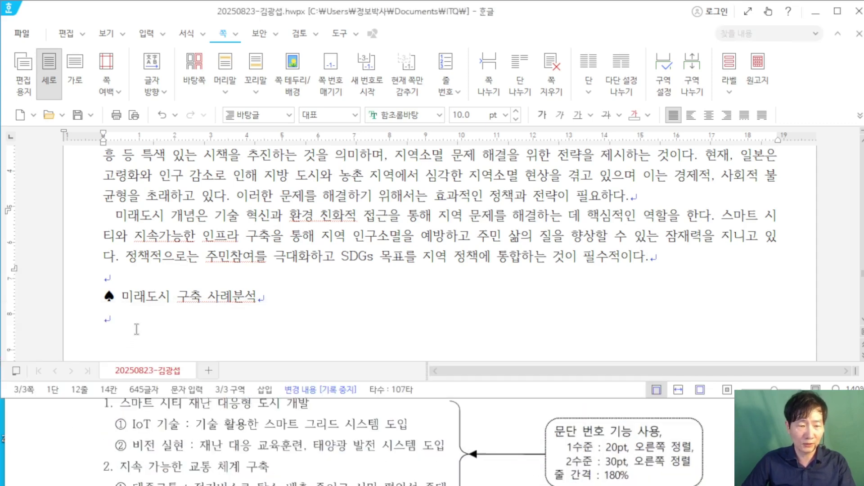
Step: Type '스마트 시티 재난 대응형 도시 개발' and 'IoT 기술 : 기술 활용한 스마트 그리드 시스템 도입'
{"action": "left_click", "coordinate": [137, 324]}
{"action": "type", "text": "스마트"}
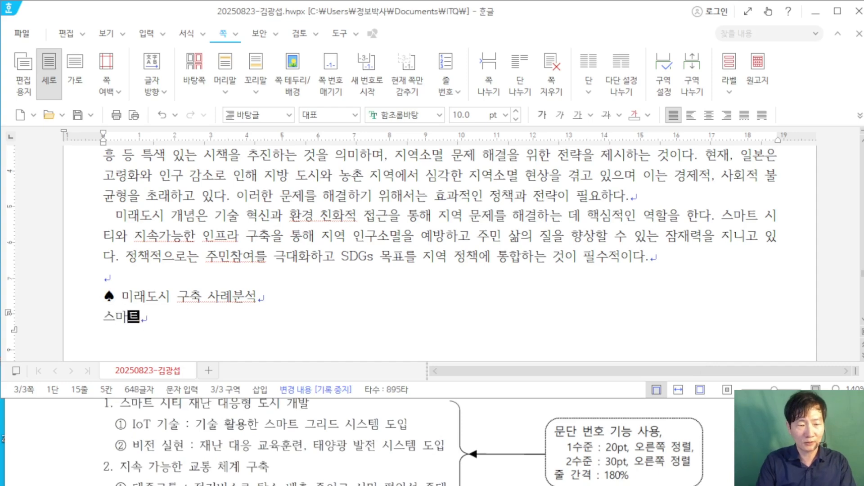
{"action": "type", "text": " 시티 재난 대"}
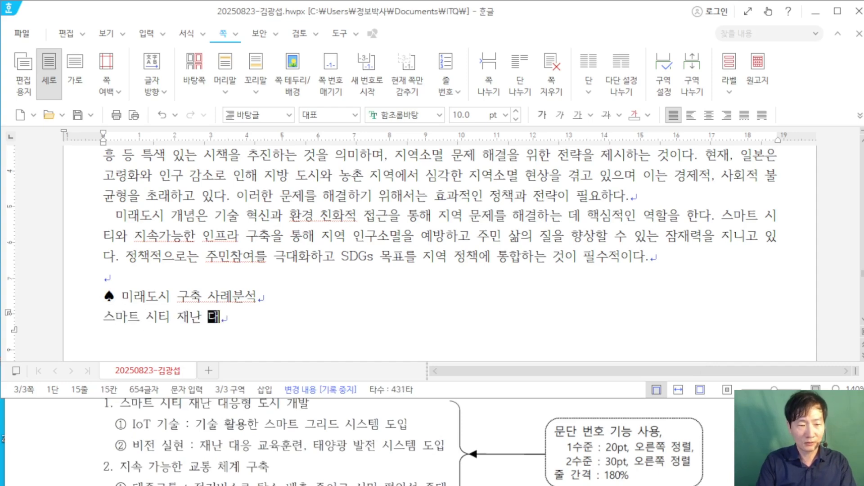
{"action": "type", "text": "응형 도시 "}
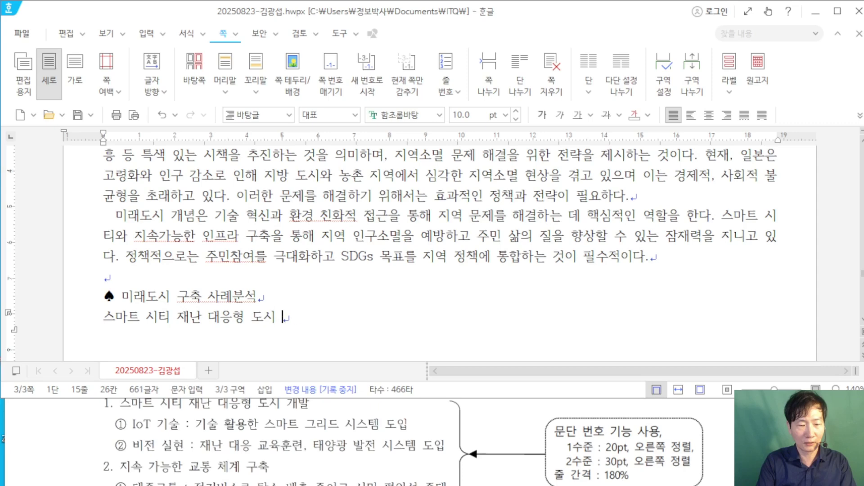
{"action": "type", "text": "개발"}
{"action": "key", "text": "Return"}
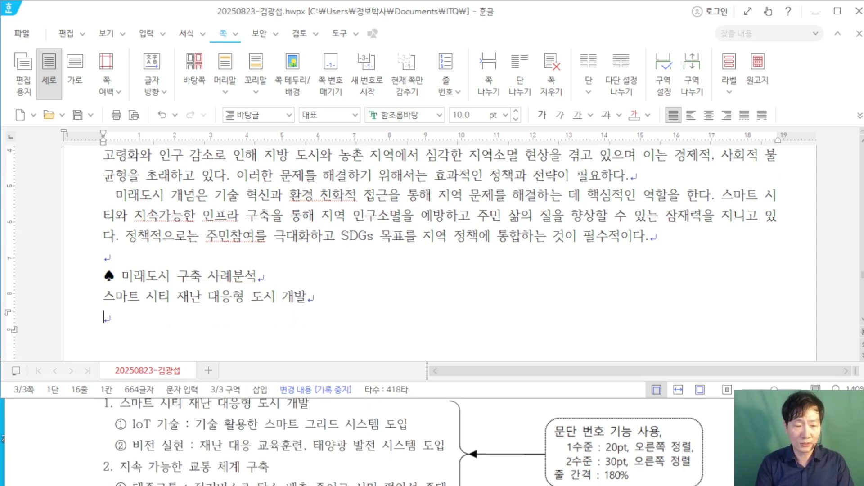
{"action": "type", "text": "I"}
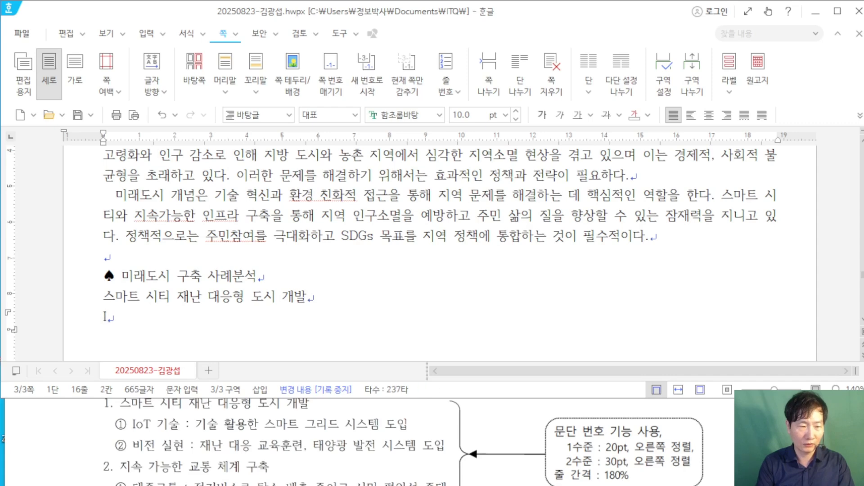
{"action": "type", "text": "oT 기술"}
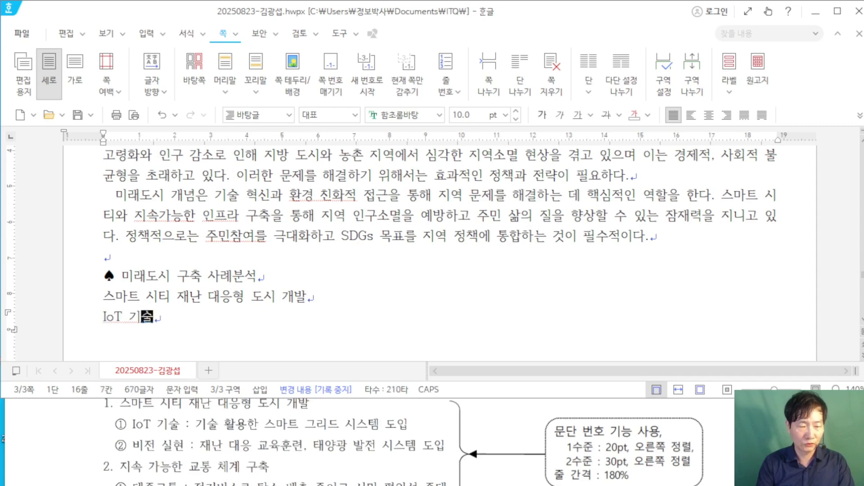
{"action": "type", "text": " : 기술 활용한 ㅅ"}
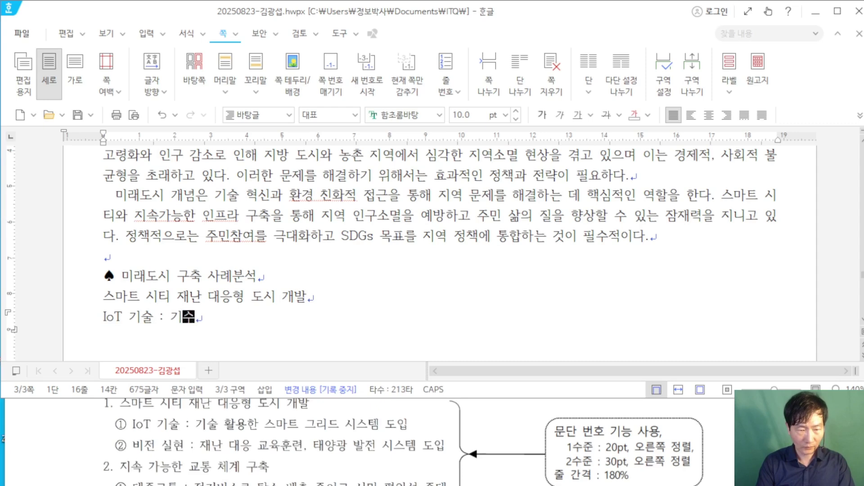
{"action": "type", "text": "ㅡ마트 그리드"}
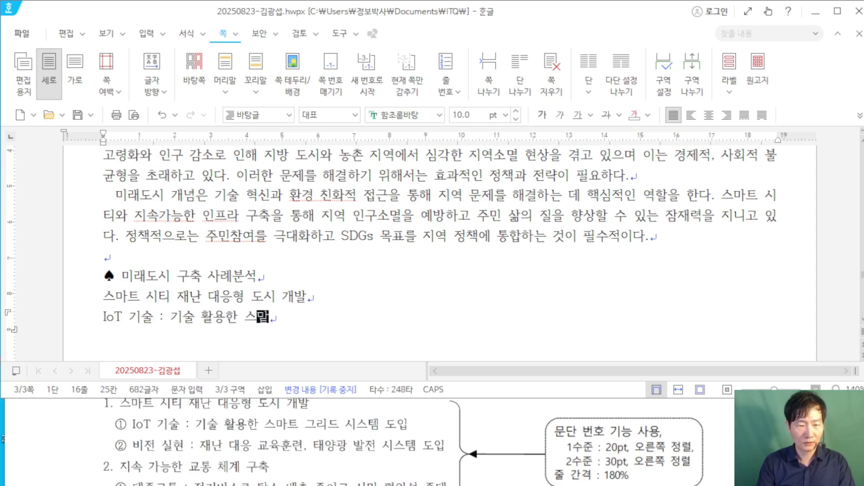
{"action": "type", "text": " 시"}
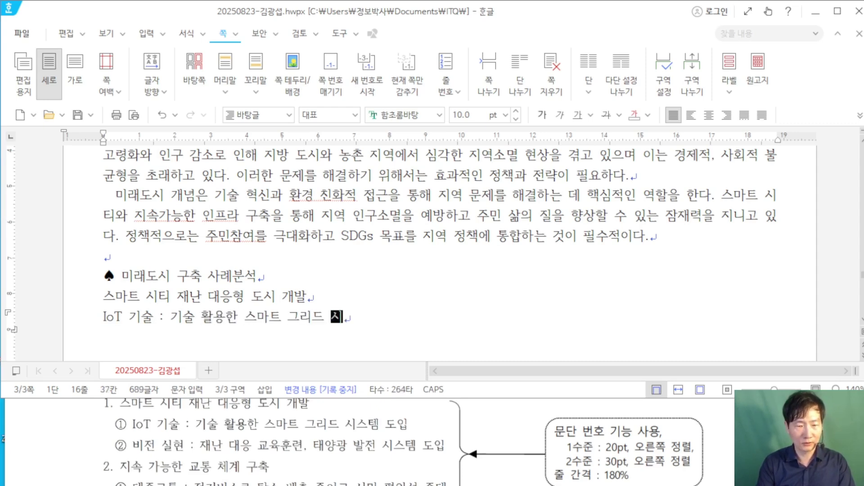
{"action": "type", "text": "스템 동ㅣㅂ"}
{"action": "key", "text": "Return"}
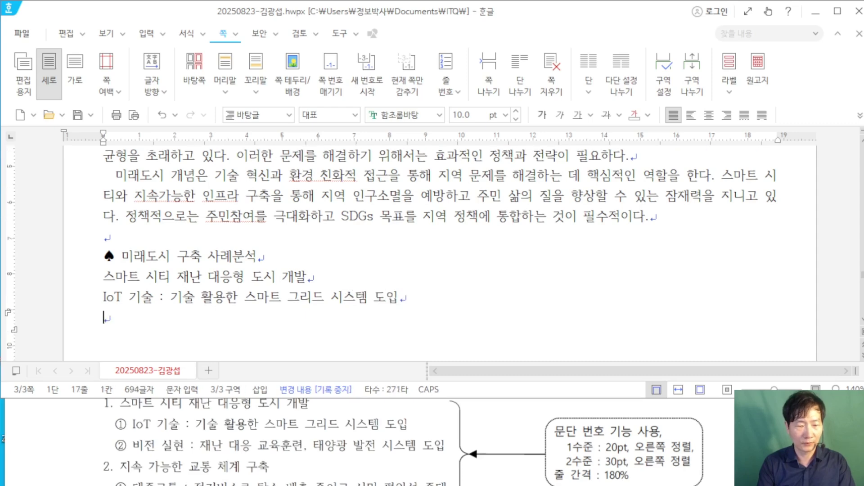
Step: Add '비전 실현 : 재난 대응 교육훈련, 태양광 발전 시스템 도입' and begin '지속 가능한 교통 체계 구축'
{"action": "type", "text": "빚ㅓㄴ 실현 :"}
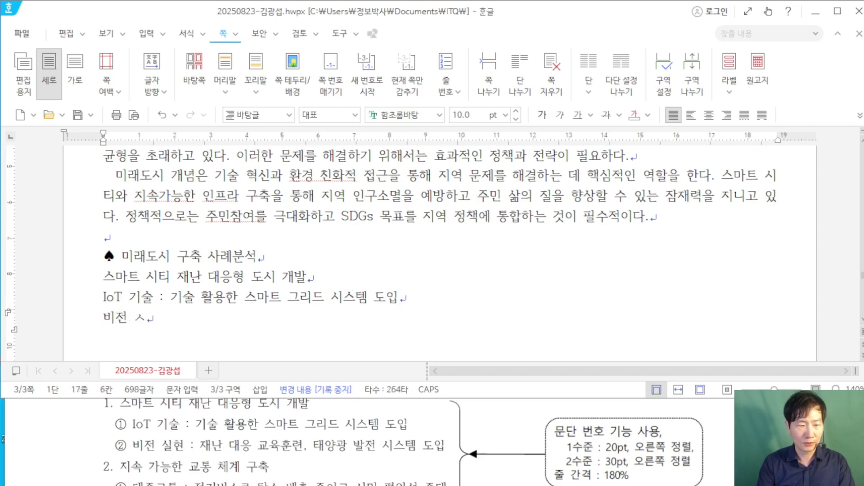
{"action": "type", "text": " 재"}
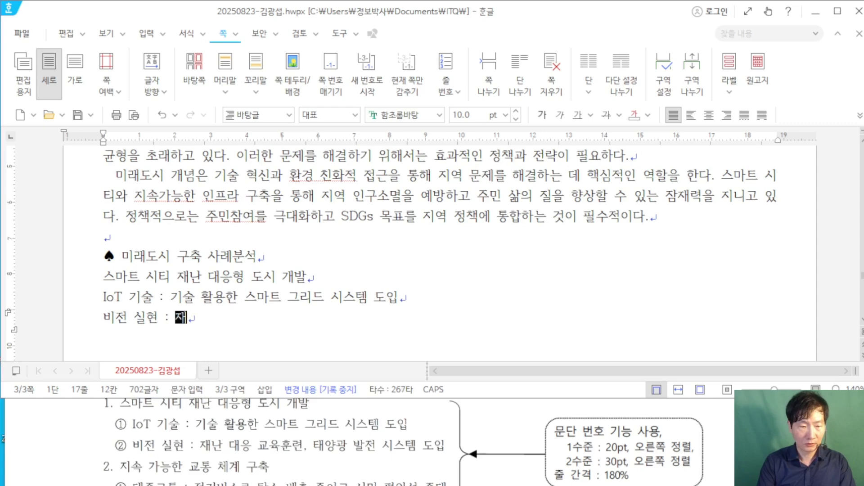
{"action": "type", "text": "난 대응 ㄱㅛ육훈련, 태"}
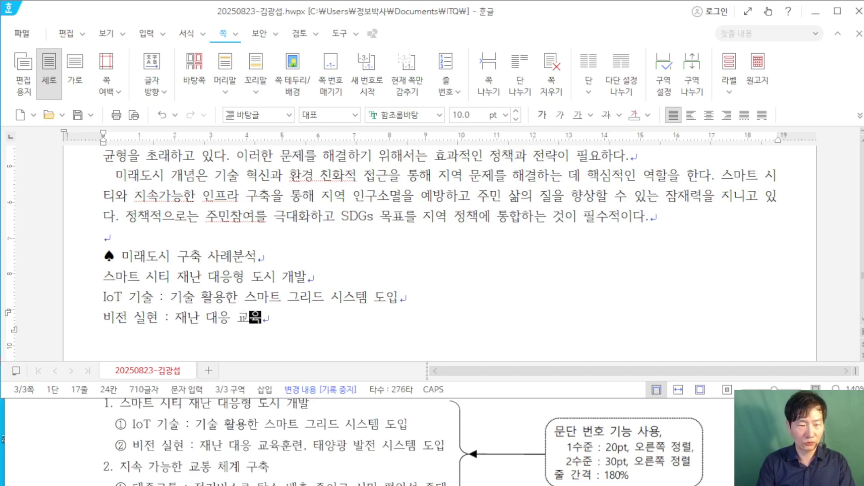
{"action": "type", "text": "양과"}
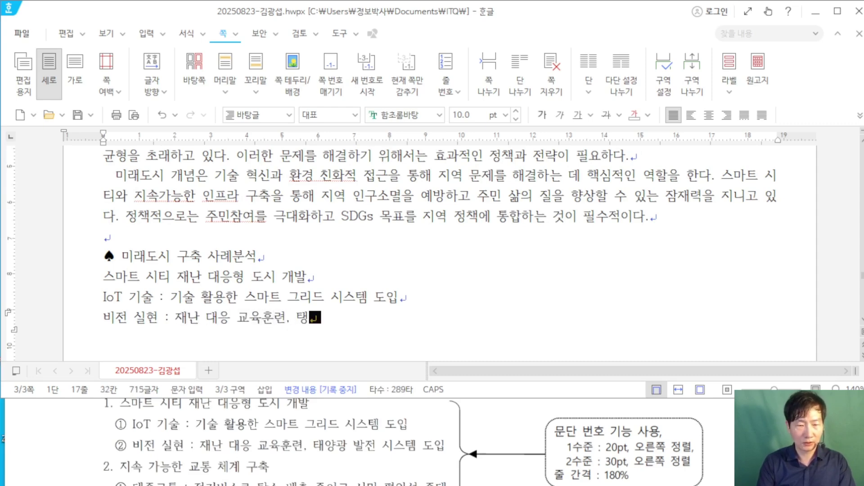
{"action": "type", "text": "ㅇ 발전 "}
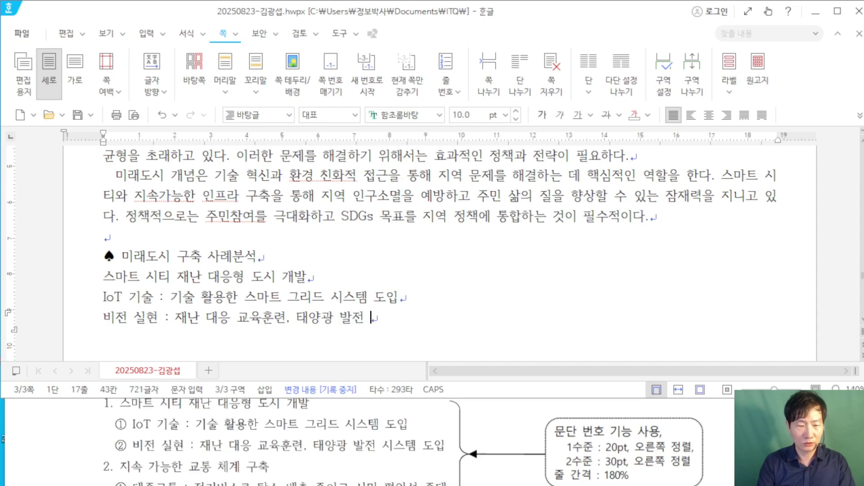
{"action": "type", "text": "시스템 도입"}
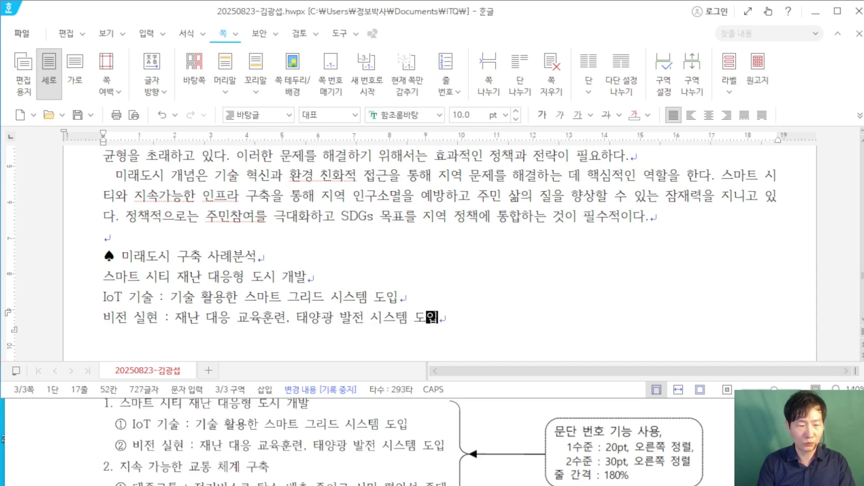
{"action": "key", "text": "Return"}
{"action": "type", "text": "지속 가능한 교"}
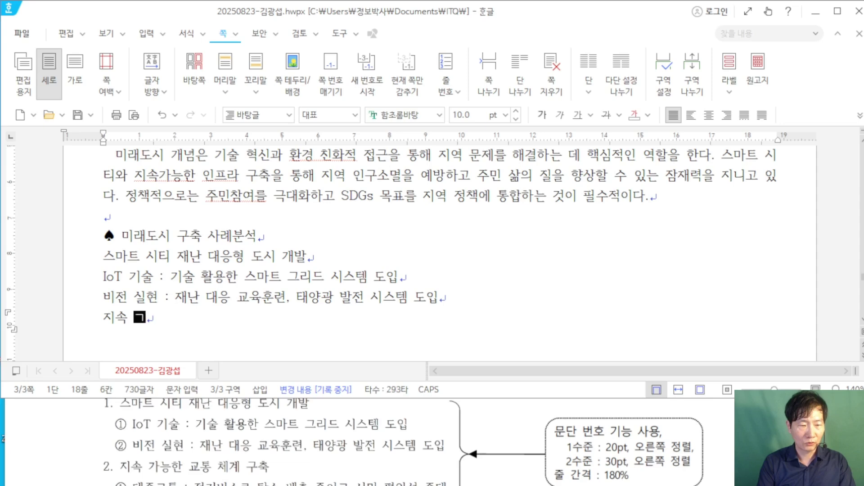
{"action": "type", "text": "통 "}
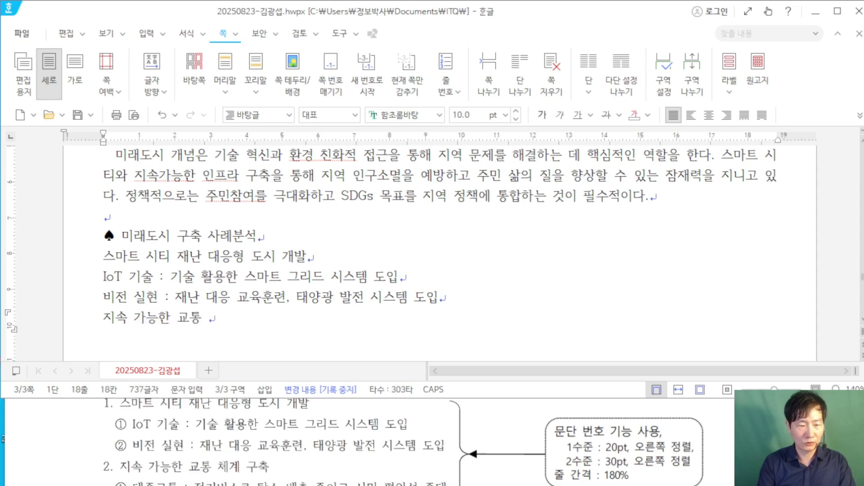
{"action": "type", "text": "체계 구축"}
Step: Add the line '대중교통 : 전기버스로 탄소 배출 줄이고 시민 편의성 증대'
{"action": "key", "text": "Return"}
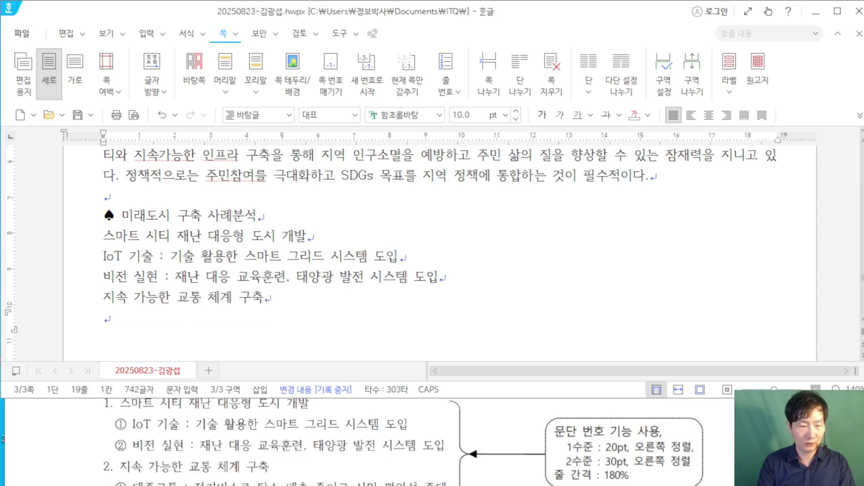
{"action": "type", "text": "대중교통 :"}
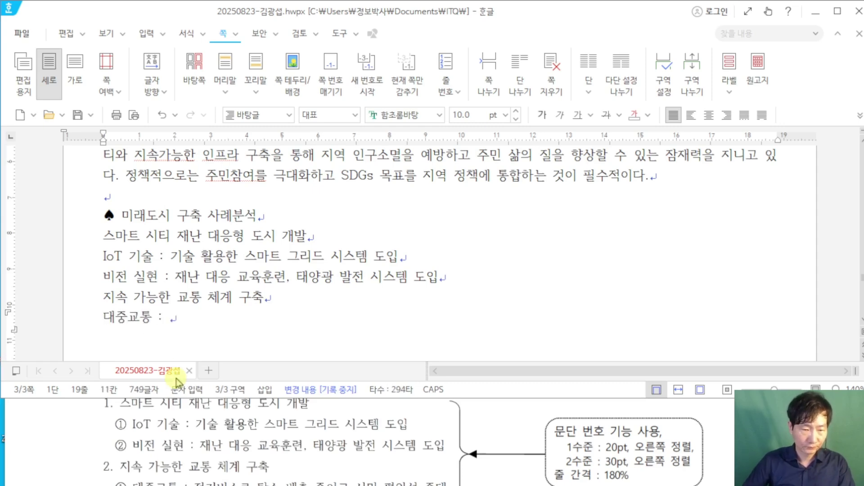
{"action": "scroll", "coordinate": [162, 401], "scroll_direction": "down", "scroll_amount": 1}
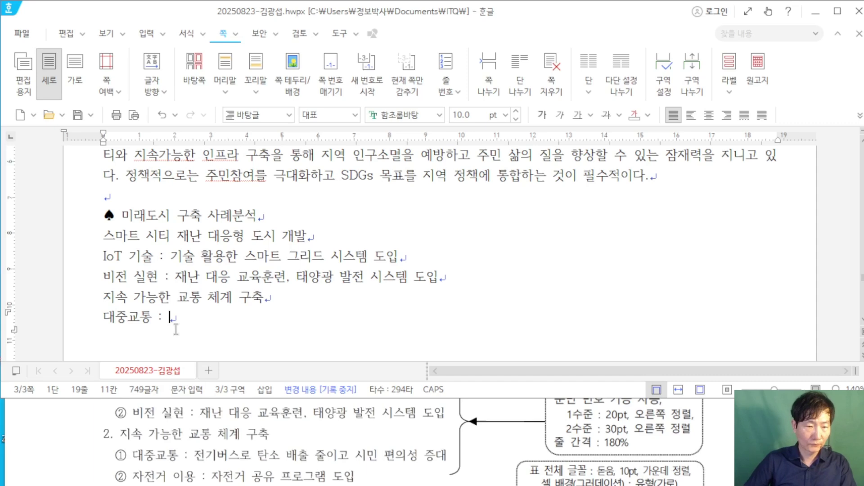
{"action": "type", "text": "전기버스로 ㅌ"}
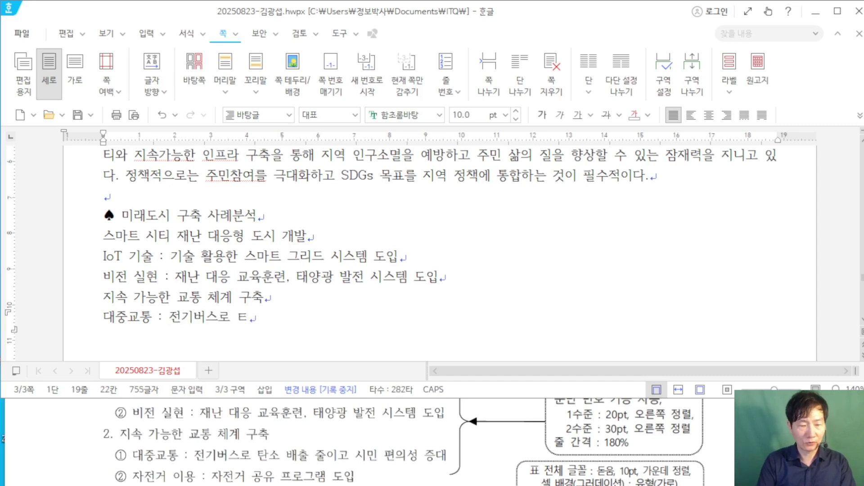
{"action": "key", "text": "BackSpace"}
{"action": "type", "text": "탄소 배출 줄"}
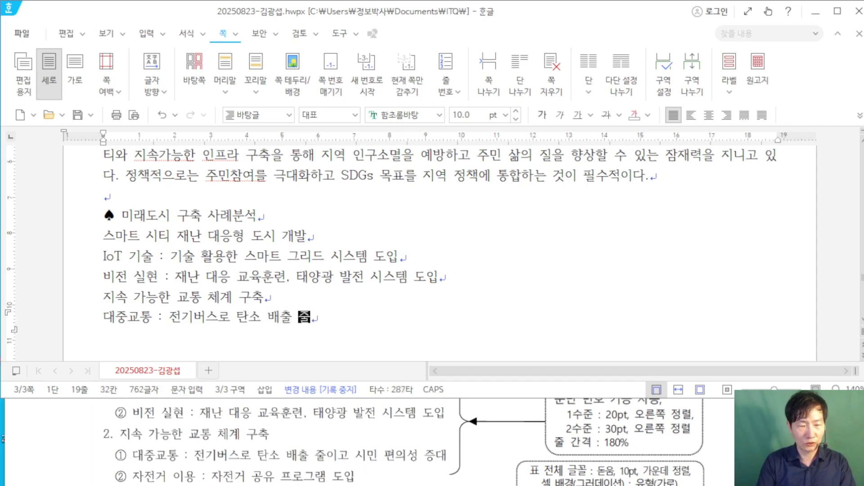
{"action": "type", "text": "이고 시민 편의"}
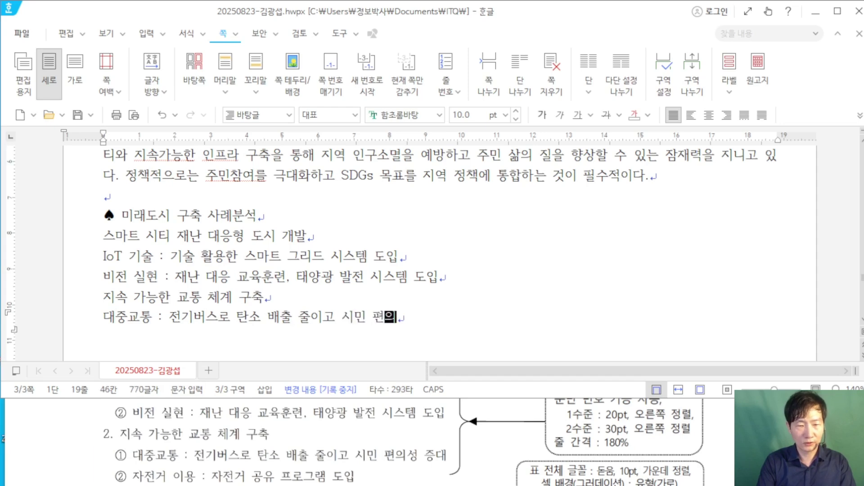
{"action": "type", "text": "성 증대"}
Step: Add the final line '자전거 이용 : 자전거 공유 프로그램 도입' with a blank line below
{"action": "key", "text": "Return"}
{"action": "type", "text": "자전"}
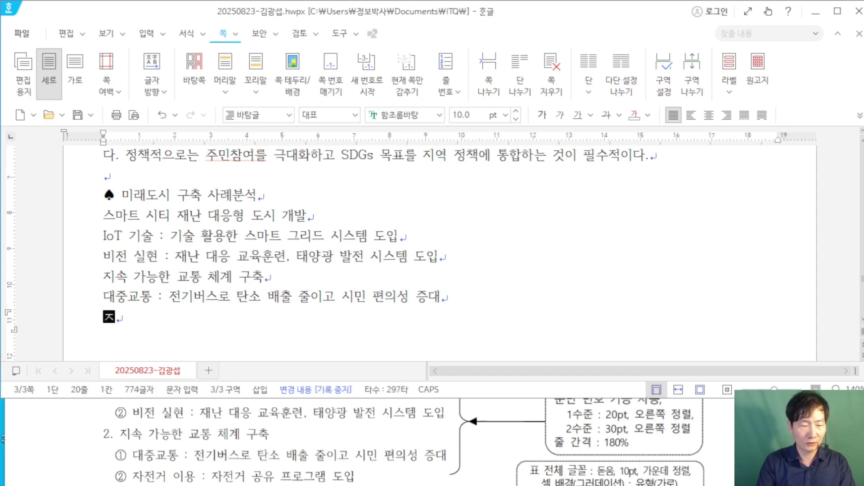
{"action": "type", "text": "거 이용 "}
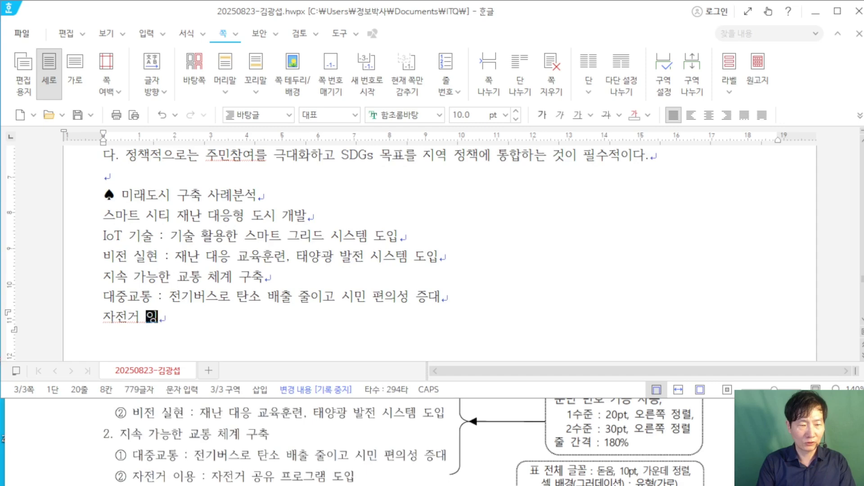
{"action": "type", "text": ": ㅈ"}
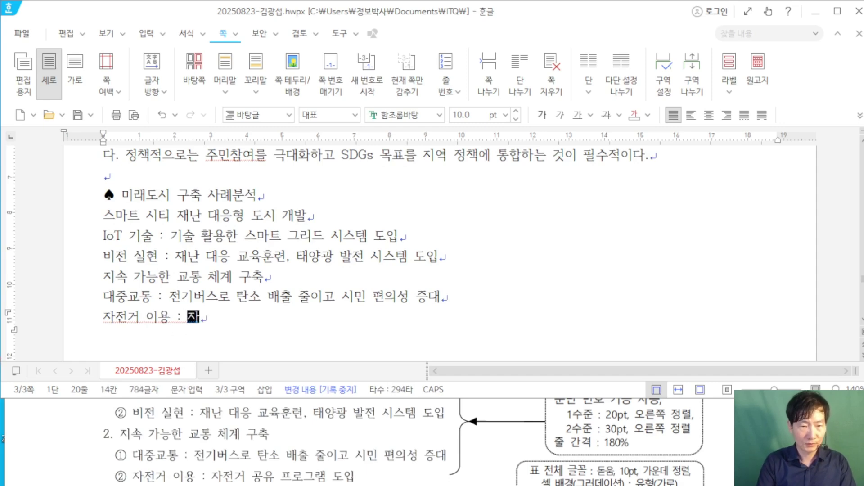
{"action": "type", "text": "전거 공유 프"}
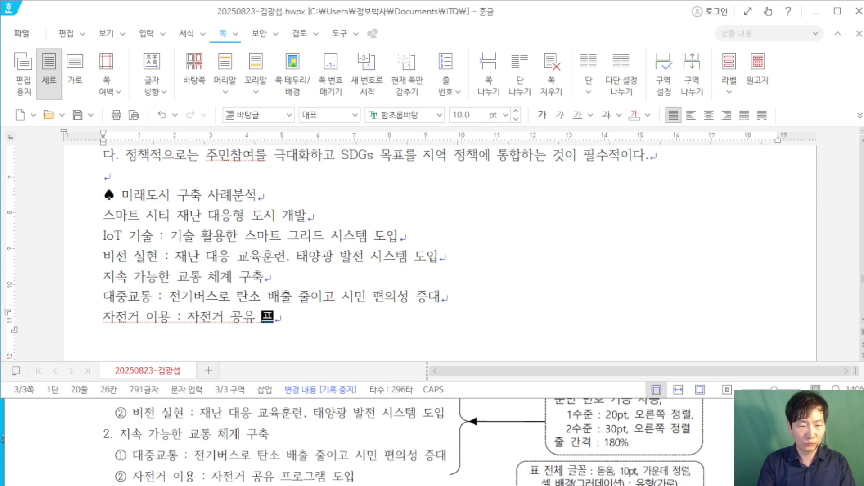
{"action": "type", "text": "로그램 도입"}
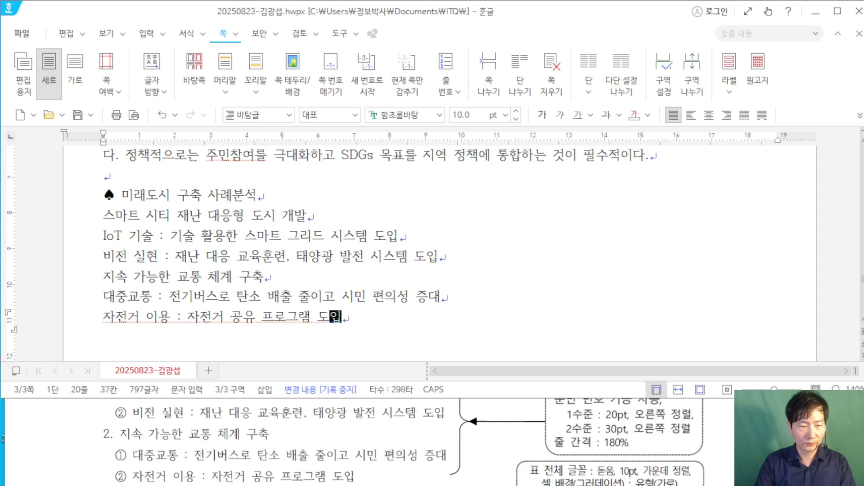
{"action": "key", "text": "Return"}
{"action": "key", "text": "Return"}
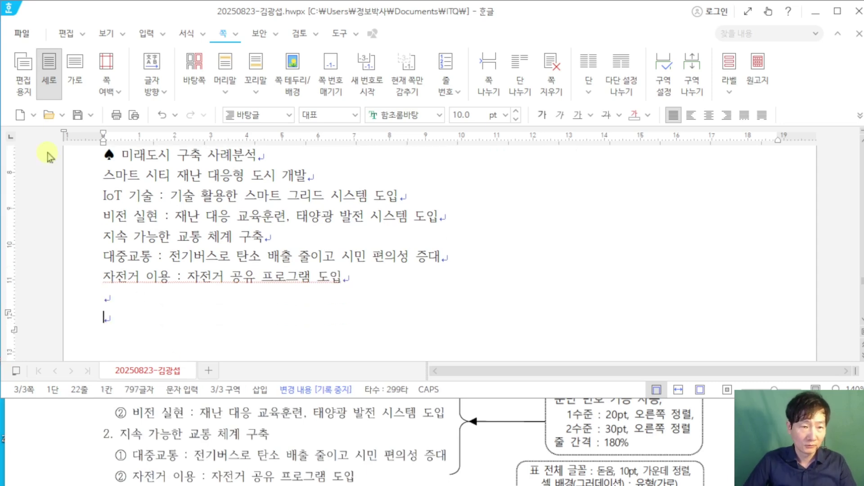
{"action": "left_click", "coordinate": [119, 156]}
Step: Copy the ♠ from the earlier heading onto the empty line below the list
{"action": "key", "text": "shift+Left"}
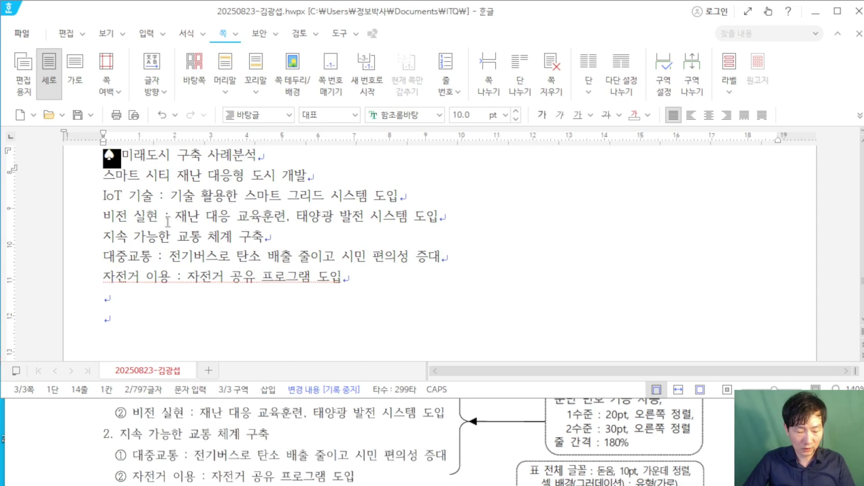
{"action": "key", "text": "ctrl+c"}
{"action": "left_click", "coordinate": [146, 338]}
{"action": "key", "text": "ctrl+v"}
Step: Complete the heading as '♠ 지역소멸 대응하기 위한 정책 제안', checking the exam sheet
{"action": "left_click", "coordinate": [119, 424]}
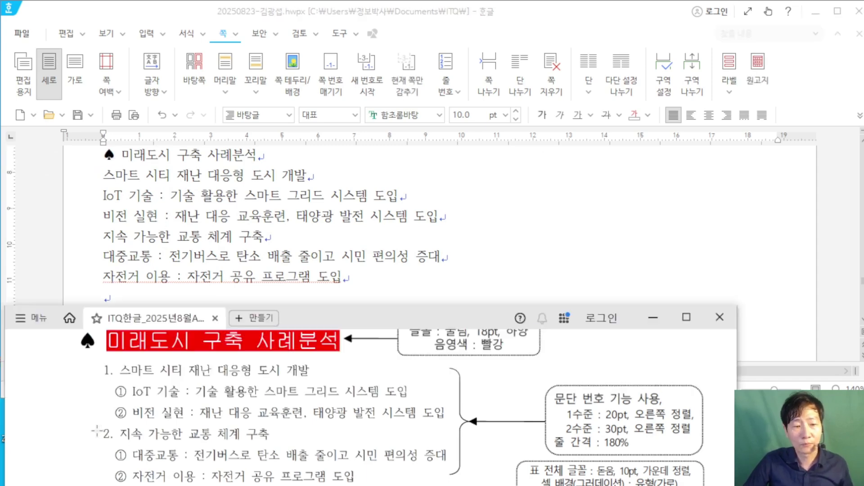
{"action": "scroll", "coordinate": [116, 434], "scroll_direction": "down", "scroll_amount": 1}
{"action": "scroll", "coordinate": [96, 429], "scroll_direction": "down", "scroll_amount": 2}
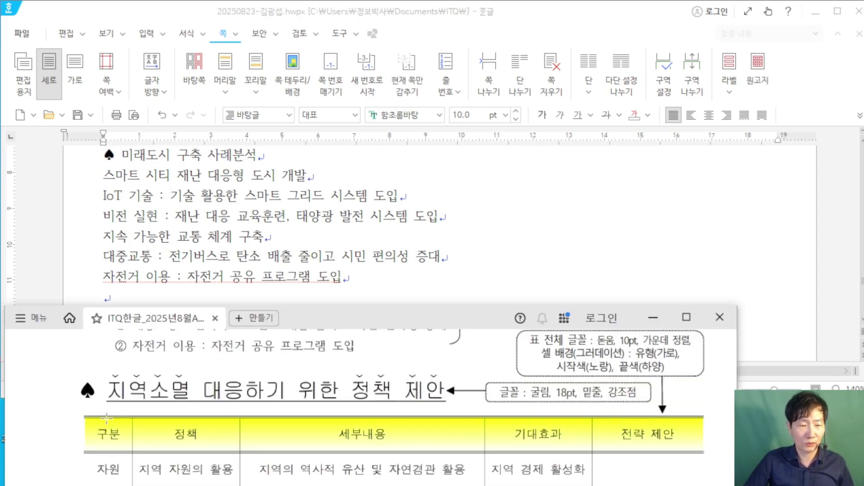
{"action": "left_click", "coordinate": [157, 284]}
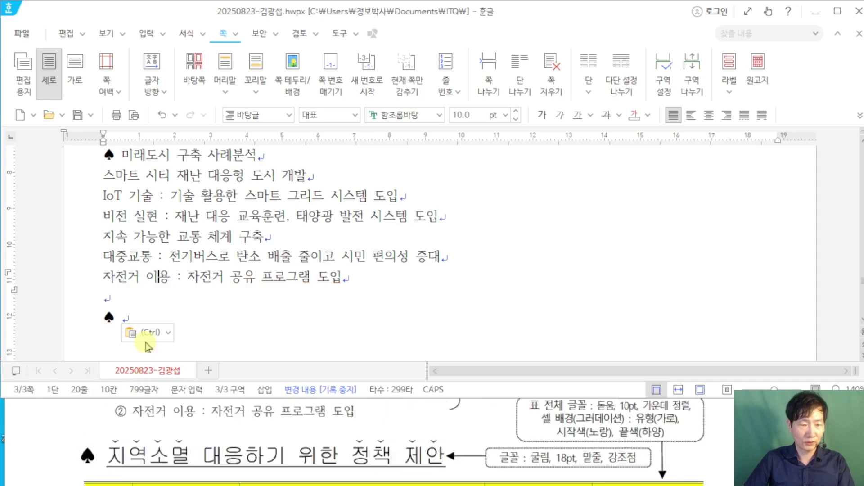
{"action": "type", "text": "지"}
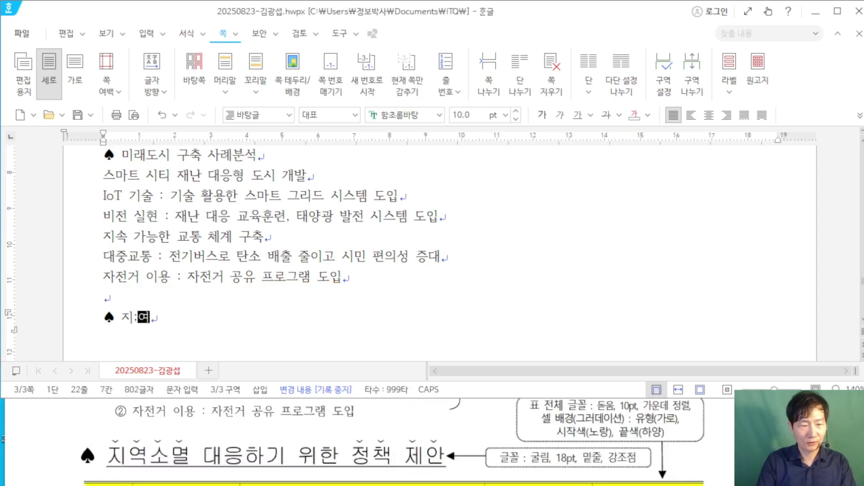
{"action": "type", "text": "역소멸 대응"}
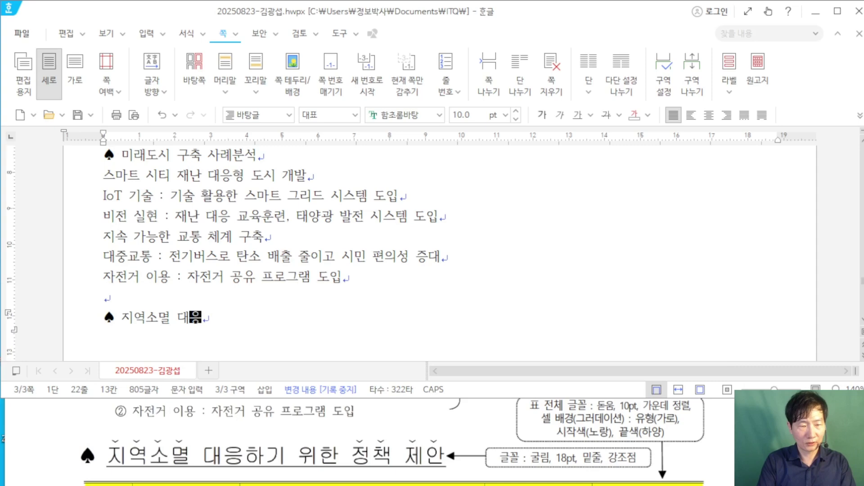
{"action": "type", "text": "하기 위한 쟁"}
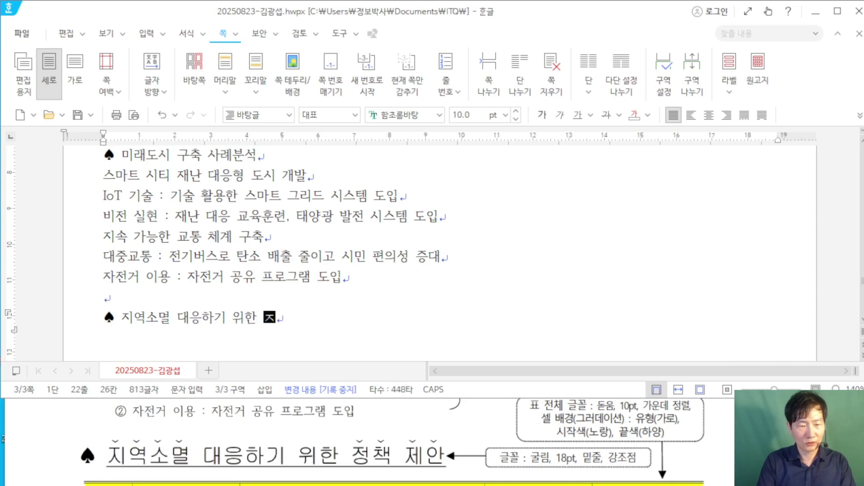
{"action": "type", "text": "책 제안"}
{"action": "key", "text": "Return"}
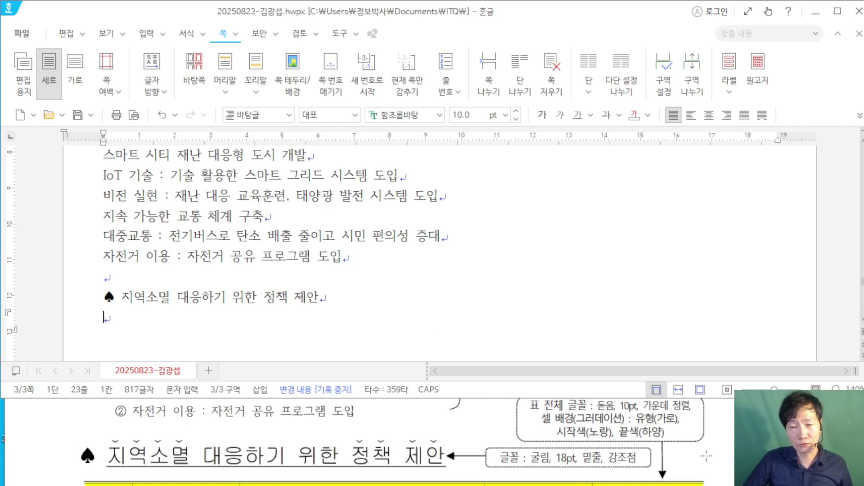
{"action": "left_click", "coordinate": [707, 456]}
Step: Maximize the exam sheet and scroll to the 지역소멸 policy table
{"action": "left_click", "coordinate": [686, 317]}
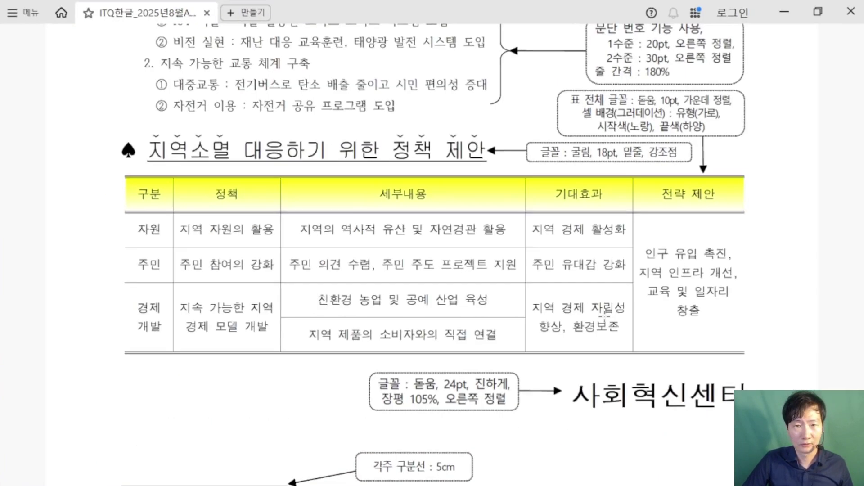
{"action": "scroll", "coordinate": [498, 288], "scroll_direction": "up", "scroll_amount": 8}
{"action": "scroll", "coordinate": [497, 286], "scroll_direction": "up", "scroll_amount": 2}
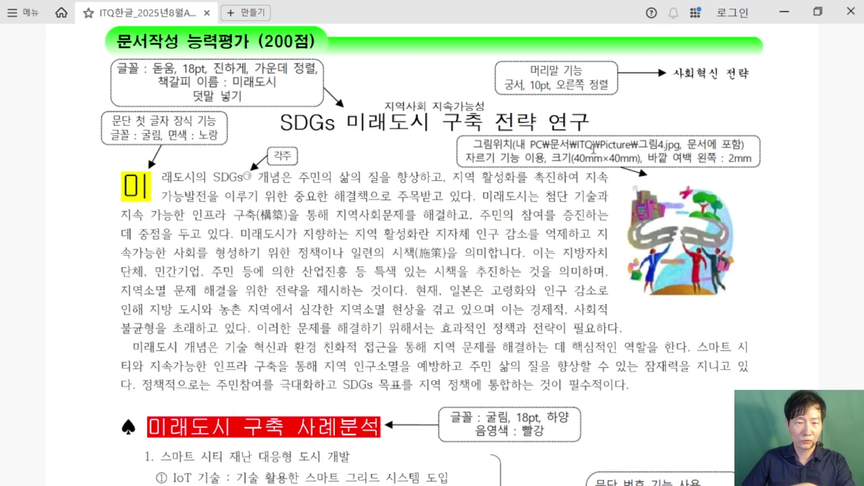
{"action": "scroll", "coordinate": [212, 286], "scroll_direction": "down", "scroll_amount": 7}
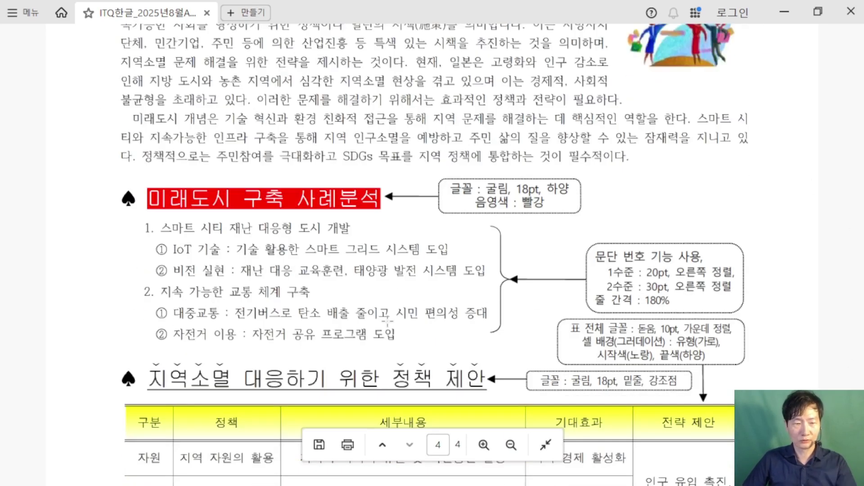
{"action": "scroll", "coordinate": [387, 321], "scroll_direction": "down", "scroll_amount": 6}
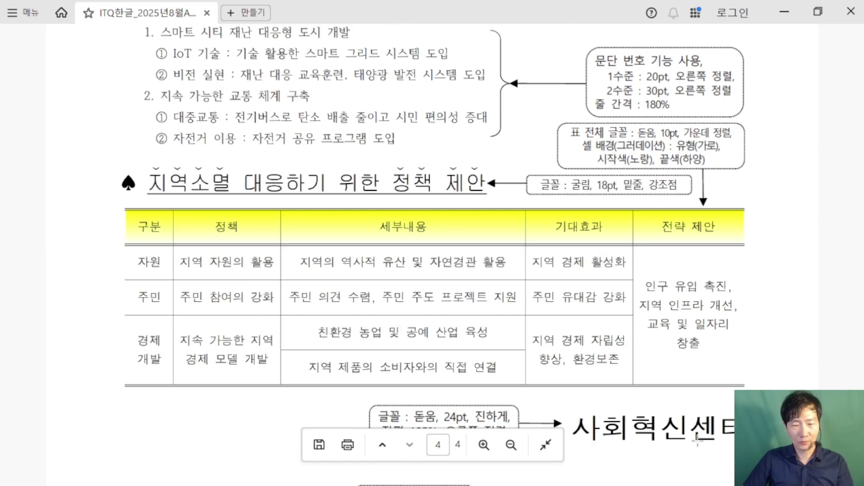
{"action": "scroll", "coordinate": [691, 423], "scroll_direction": "down", "scroll_amount": 4}
{"action": "scroll", "coordinate": [630, 359], "scroll_direction": "up", "scroll_amount": 5}
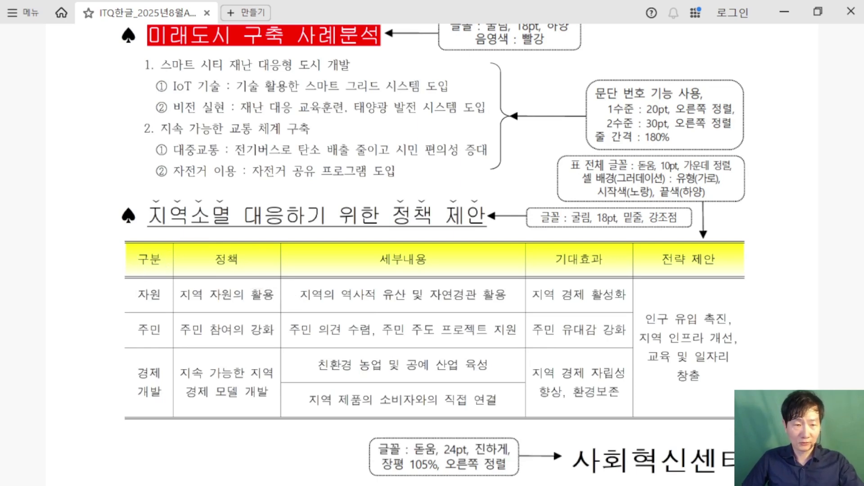
Step: Mark the table's 정책, 자원, 주민, 친환경 and 지역 제품 rows with ZoomIt and note '5줄'
{"action": "left_click_drag", "start_coordinate": [59, 262], "coordinate": [196, 261]}
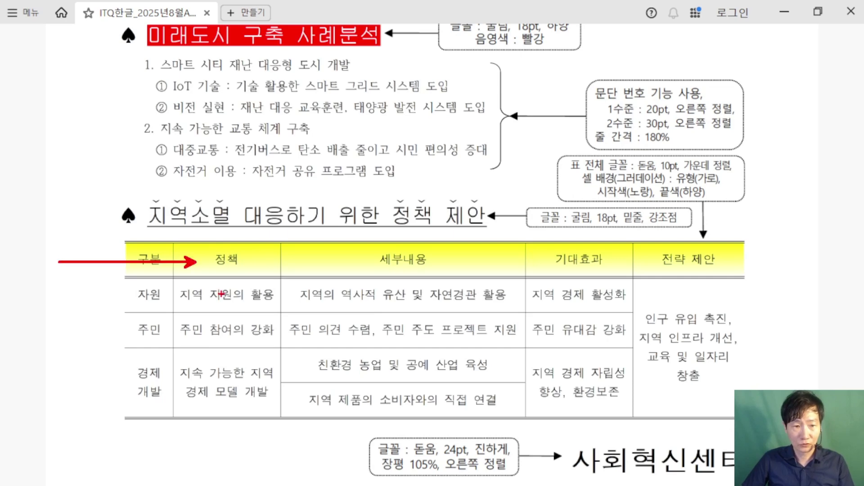
{"action": "left_click_drag", "start_coordinate": [53, 294], "coordinate": [208, 294]}
{"action": "left_click_drag", "start_coordinate": [165, 329], "coordinate": [221, 324]}
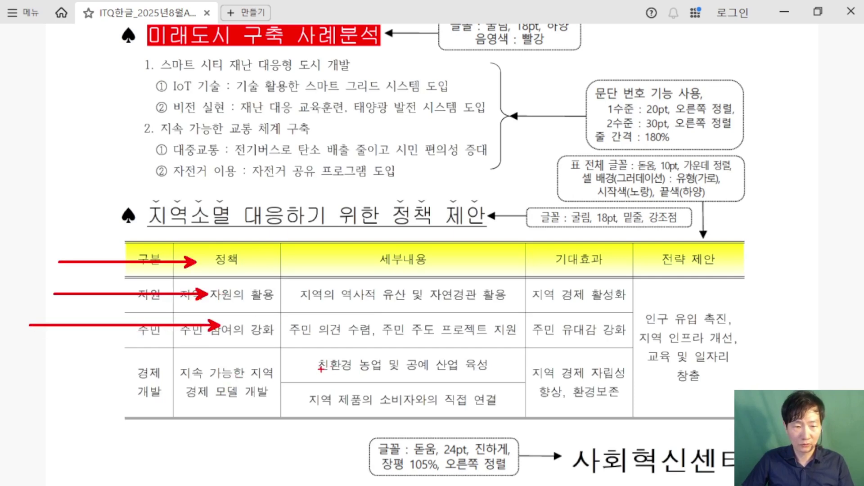
{"action": "left_click_drag", "start_coordinate": [321, 369], "coordinate": [190, 369]}
{"action": "left_click_drag", "start_coordinate": [322, 403], "coordinate": [149, 423]}
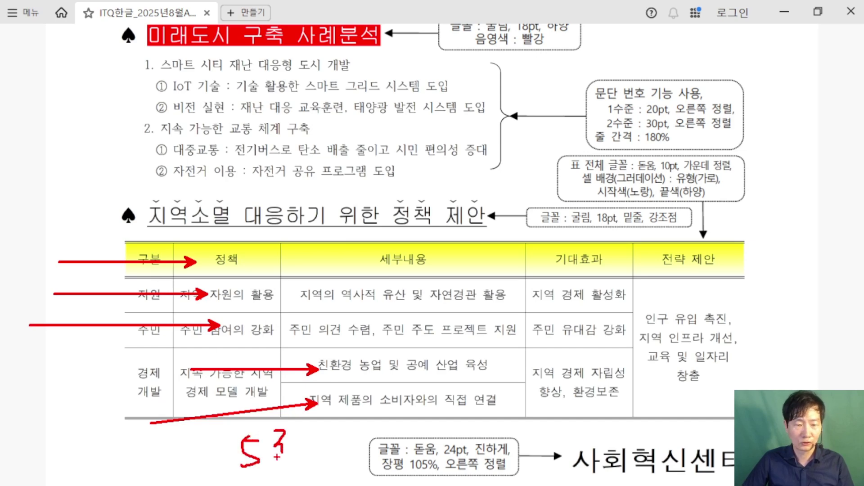
{"action": "left_click_drag", "start_coordinate": [273, 456], "coordinate": [292, 456]}
{"action": "left_click_drag", "start_coordinate": [276, 464], "coordinate": [313, 460]}
Step: Mark the five columns 구분 to 전략 제안, note '5칸', then clear the annotations
{"action": "left_click_drag", "start_coordinate": [147, 241], "coordinate": [131, 289]}
{"action": "left_click_drag", "start_coordinate": [289, 232], "coordinate": [272, 288]}
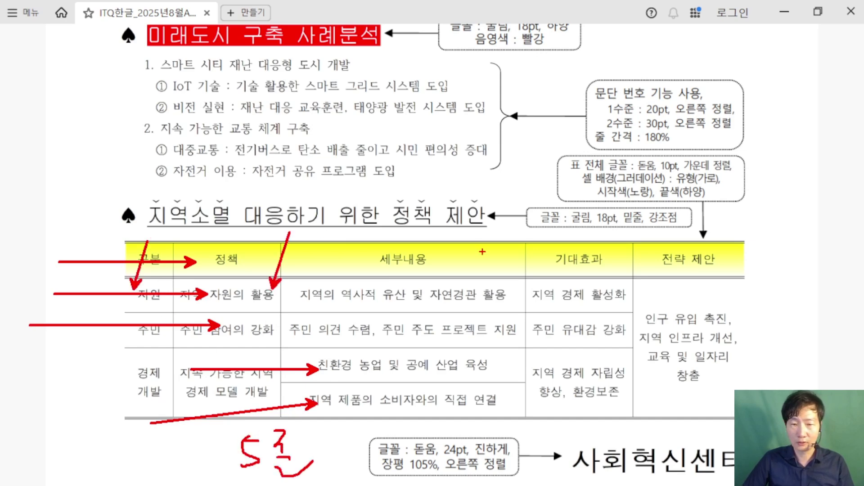
{"action": "left_click_drag", "start_coordinate": [502, 196], "coordinate": [482, 251]}
{"action": "left_click_drag", "start_coordinate": [608, 212], "coordinate": [580, 267]}
{"action": "left_click_drag", "start_coordinate": [711, 200], "coordinate": [682, 269]}
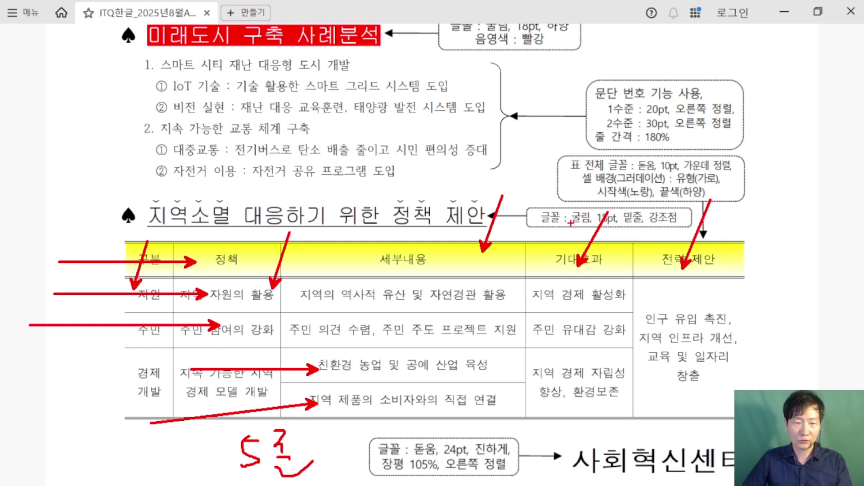
{"action": "left_click_drag", "start_coordinate": [422, 118], "coordinate": [398, 180]}
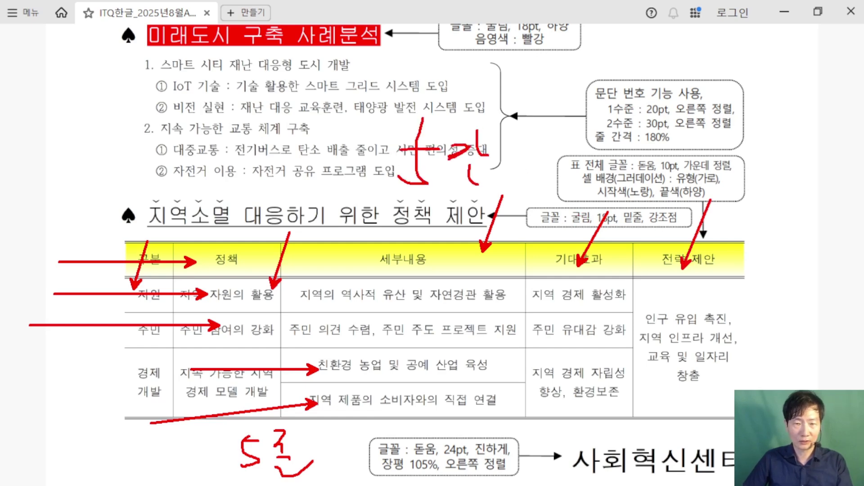
{"action": "key", "text": "Escape"}
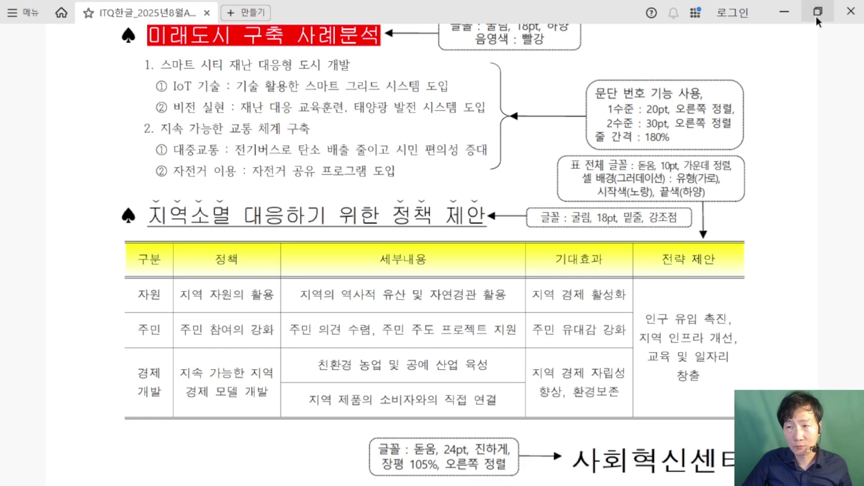
Step: Insert a 5-row by 5-column table via Insert > Table, then bring the exam sheet back up
{"action": "left_click", "coordinate": [784, 12]}
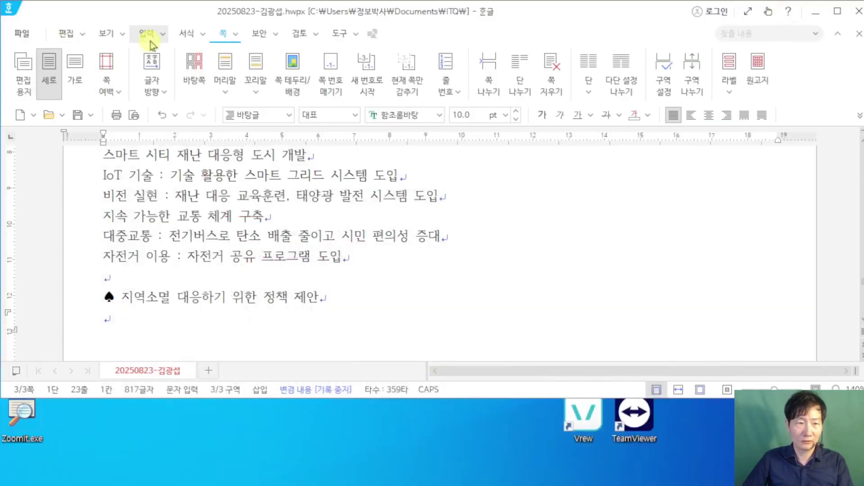
{"action": "left_click", "coordinate": [146, 39]}
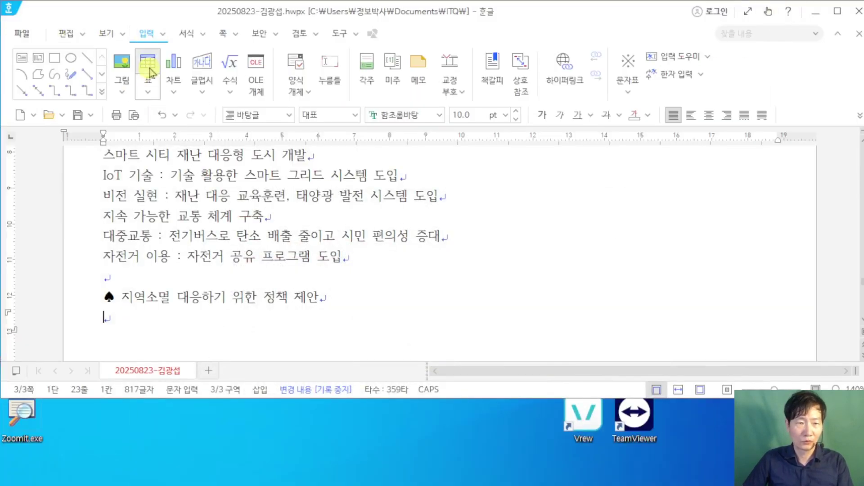
{"action": "left_click", "coordinate": [150, 71]}
{"action": "type", "text": "5"}
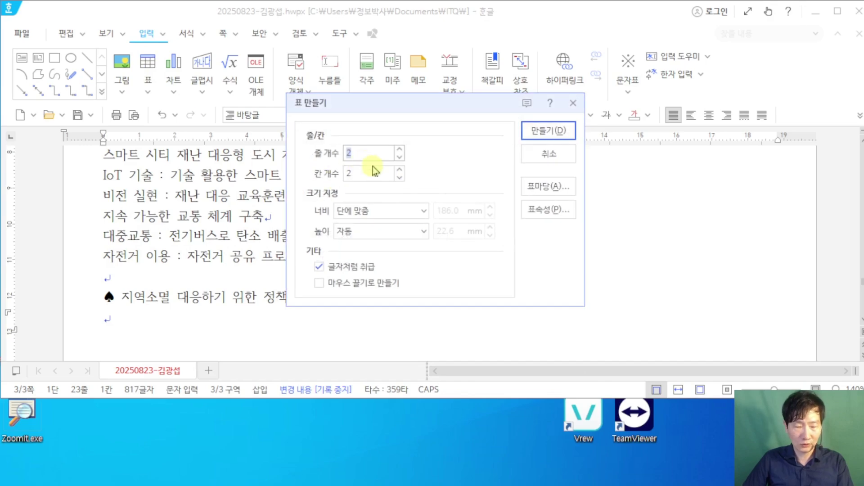
{"action": "key", "text": "Tab"}
{"action": "type", "text": "5"}
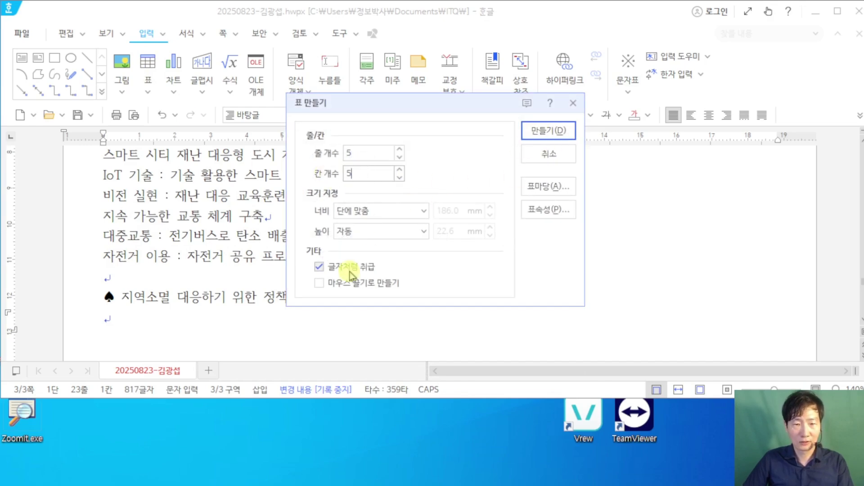
{"action": "left_click", "coordinate": [536, 143]}
{"action": "scroll", "coordinate": [405, 301], "scroll_direction": "down", "scroll_amount": 4}
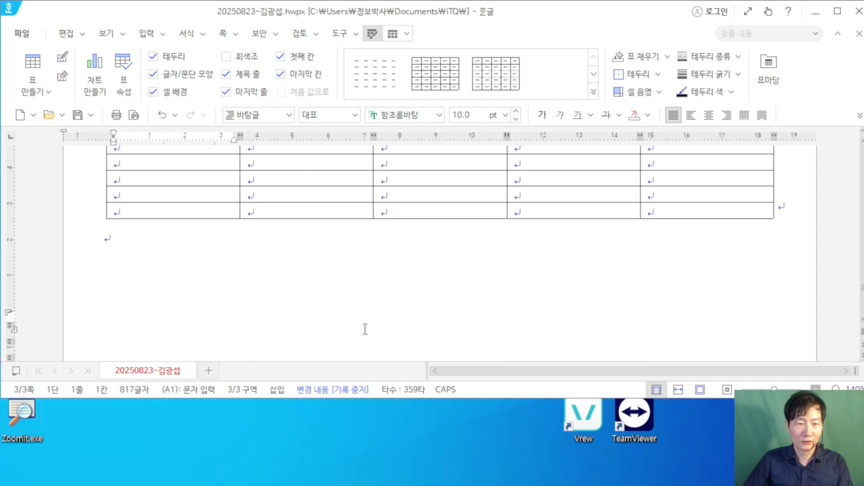
{"action": "scroll", "coordinate": [315, 279], "scroll_direction": "up", "scroll_amount": 1}
{"action": "left_click", "coordinate": [324, 477]}
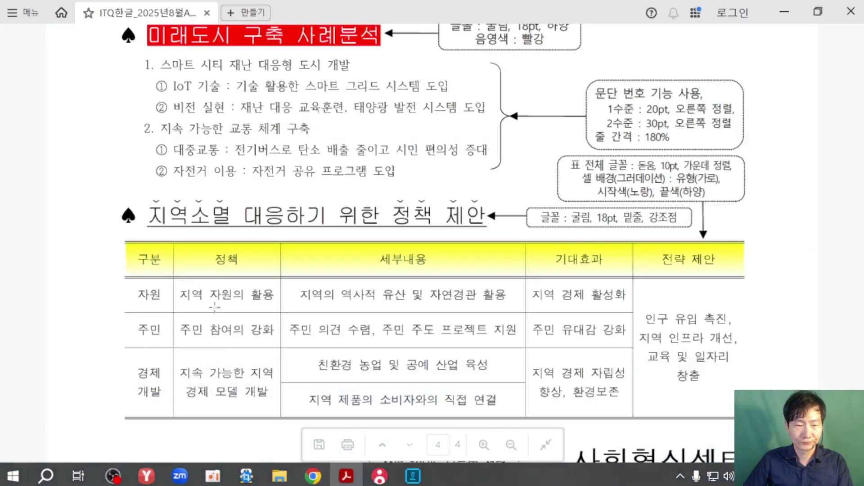
Step: Fill the header row with 구분, 정책, 세부내용, 기대효과 and 전략 제안
{"action": "left_click_drag", "start_coordinate": [346, 9], "coordinate": [346, 308]}
{"action": "scroll", "coordinate": [282, 368], "scroll_direction": "down", "scroll_amount": 5}
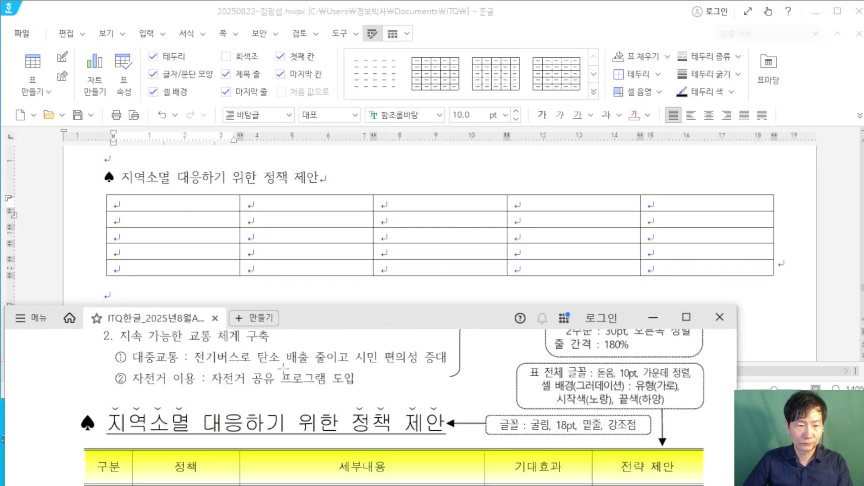
{"action": "left_click", "coordinate": [165, 207]}
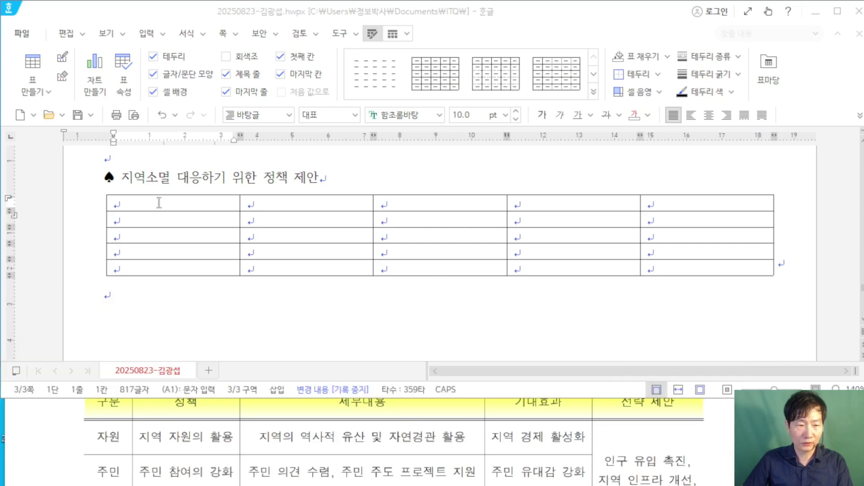
{"action": "type", "text": "구분"}
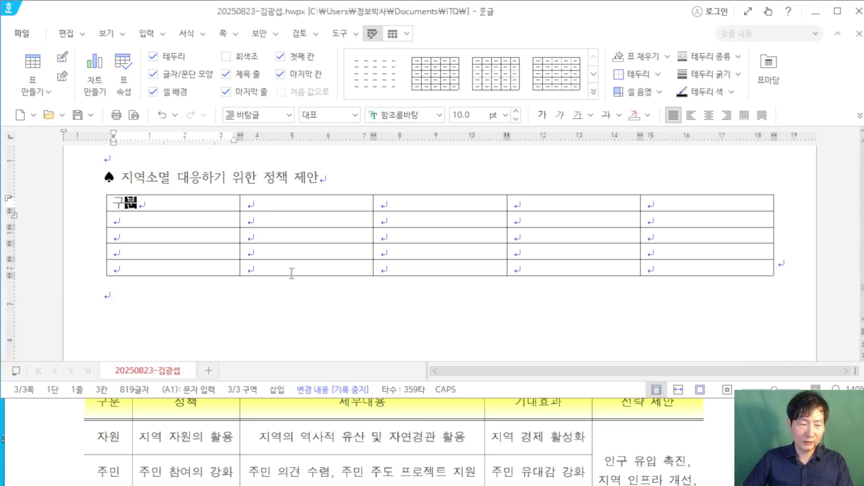
{"action": "scroll", "coordinate": [240, 421], "scroll_direction": "up", "scroll_amount": 1}
{"action": "left_click", "coordinate": [276, 205]}
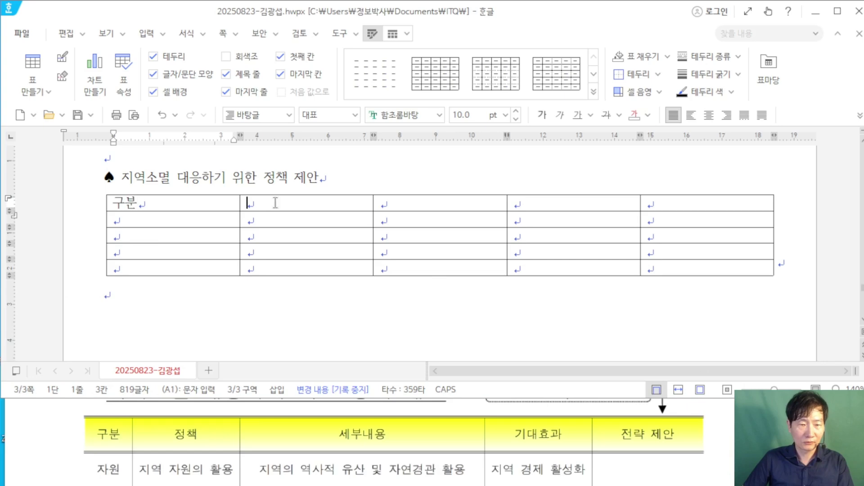
{"action": "type", "text": "정책"}
{"action": "left_click", "coordinate": [380, 205]}
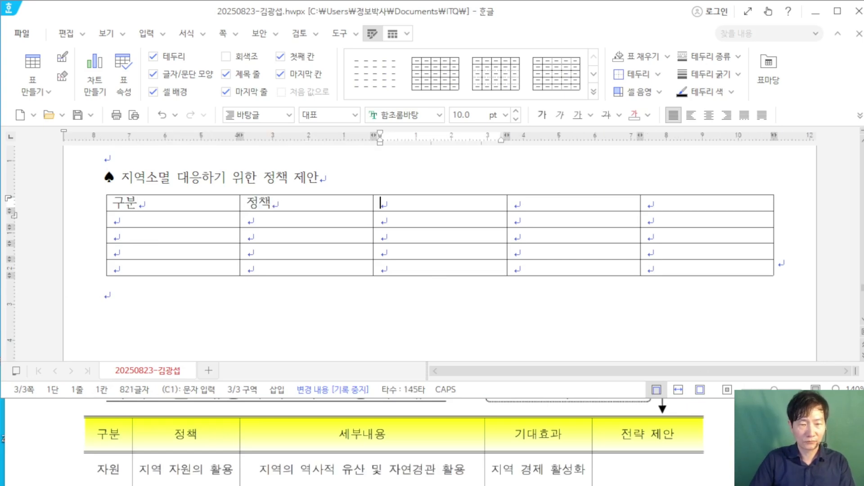
{"action": "type", "text": "세부내용"}
{"action": "left_click", "coordinate": [516, 205]}
{"action": "type", "text": "기대효과"}
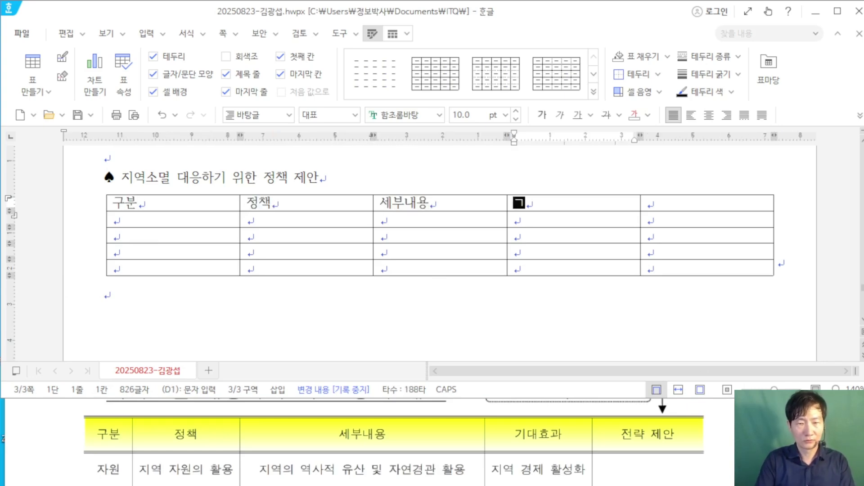
{"action": "left_click", "coordinate": [649, 205]}
{"action": "type", "text": "전략 제안"}
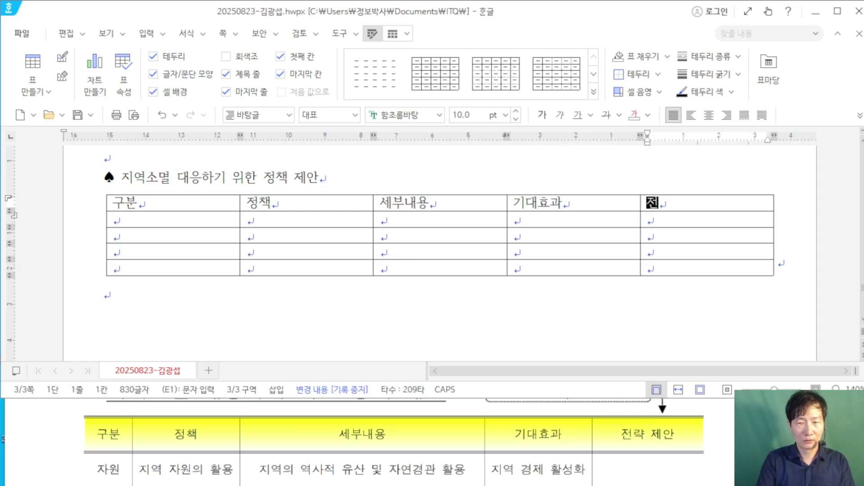
Step: Enter 자원 in cell A2 and narrow the 구분 and 정책 columns
{"action": "left_click", "coordinate": [154, 221]}
{"action": "type", "text": "자ㅇ"}
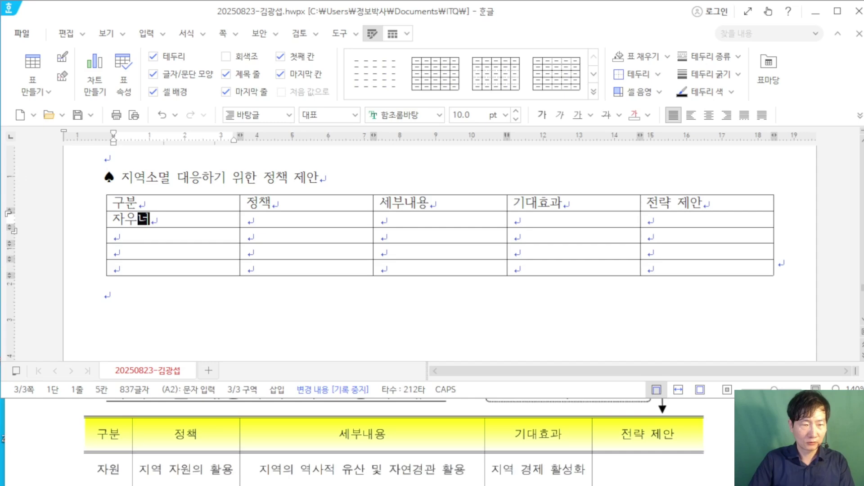
{"action": "key", "text": "Down"}
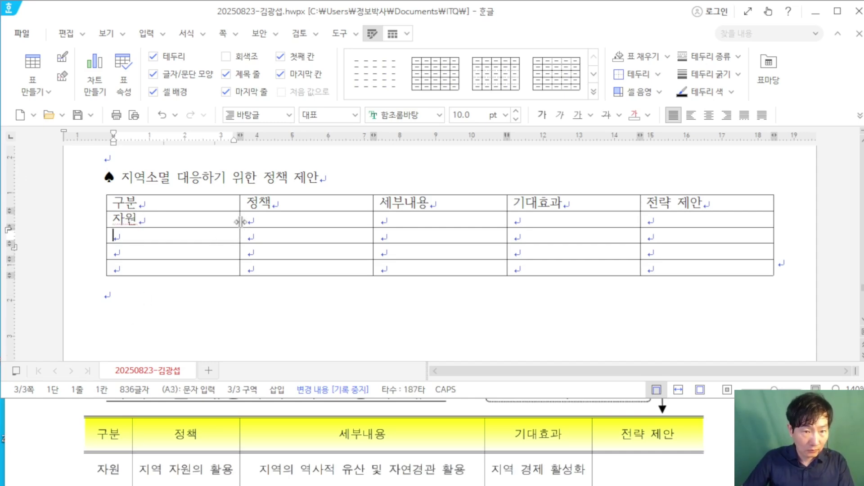
{"action": "left_click_drag", "start_coordinate": [241, 221], "coordinate": [172, 218]}
{"action": "left_click_drag", "start_coordinate": [374, 216], "coordinate": [270, 216]}
{"action": "mouse_move", "coordinate": [507, 217]}
{"action": "left_mouse_down"}
{"action": "mouse_move", "coordinate": [494, 218]}
{"action": "mouse_move", "coordinate": [509, 217]}
{"action": "left_mouse_up"}
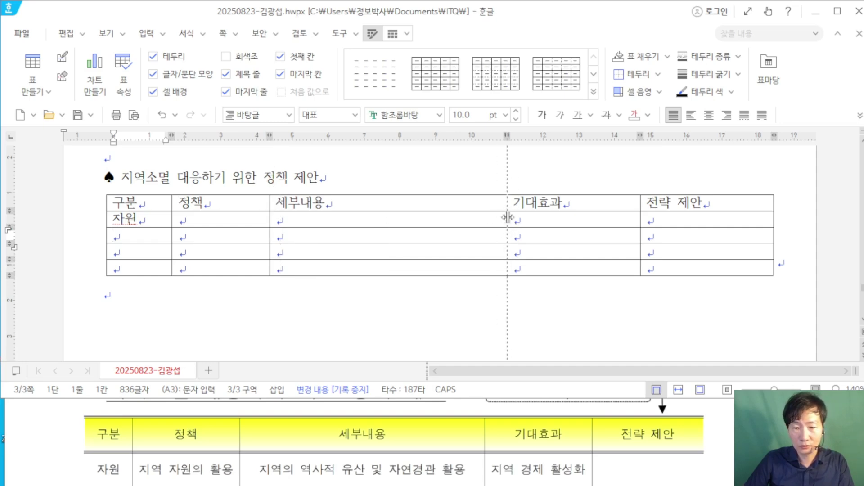
Step: Fill B2–D2 with 지역 자원의 활용, 지역의 역사적 유산 및 자연경관 활용, 지역 경제 활성화
{"action": "left_click", "coordinate": [219, 220]}
{"action": "type", "text": "지역 "}
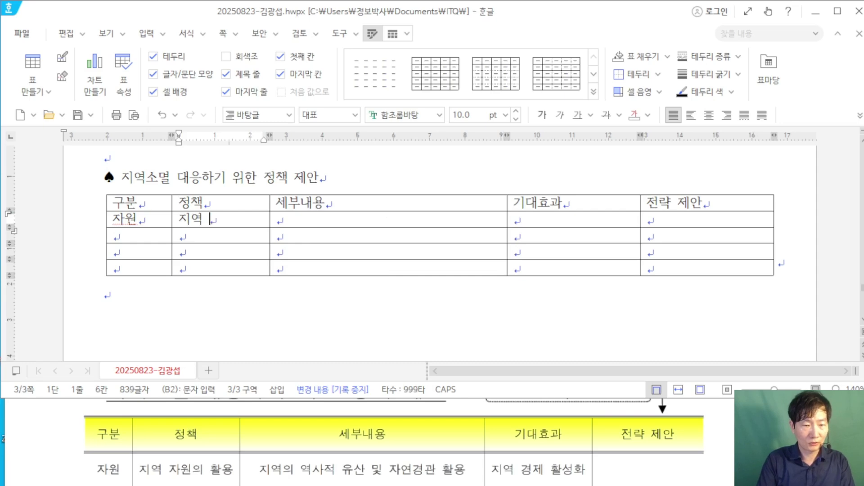
{"action": "type", "text": "자원의 활용"}
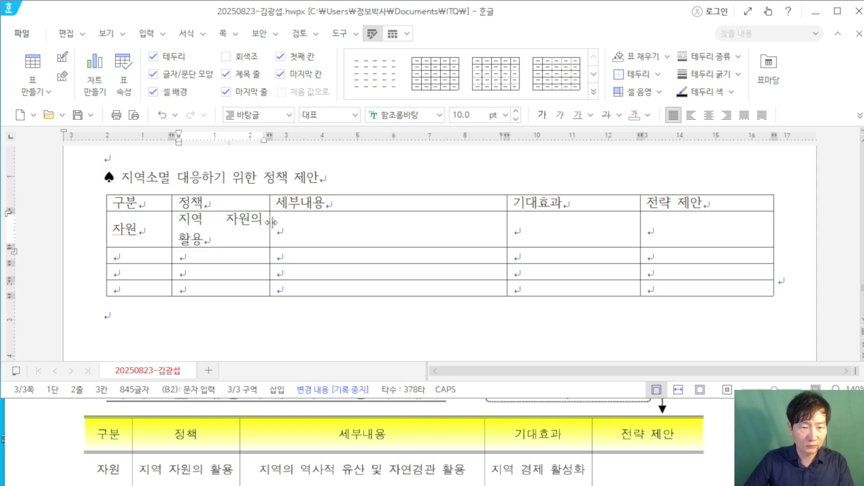
{"action": "left_click_drag", "start_coordinate": [270, 221], "coordinate": [285, 222]}
{"action": "left_click", "coordinate": [310, 222]}
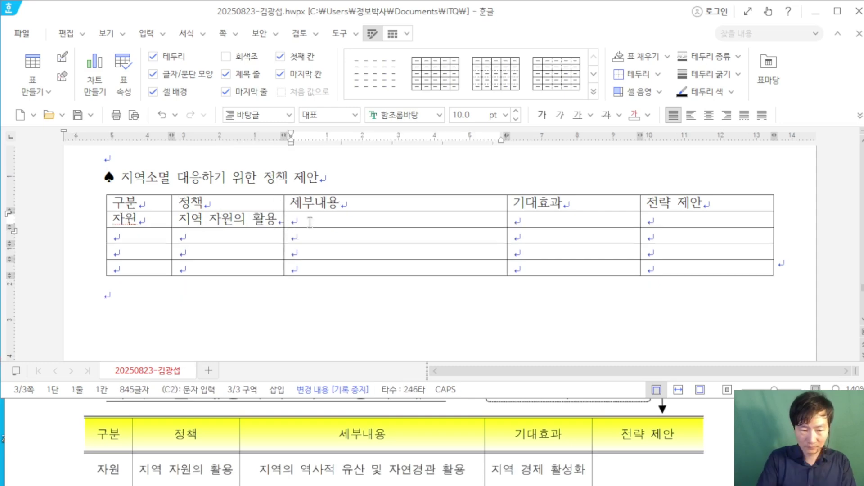
{"action": "type", "text": "지역의 역사"}
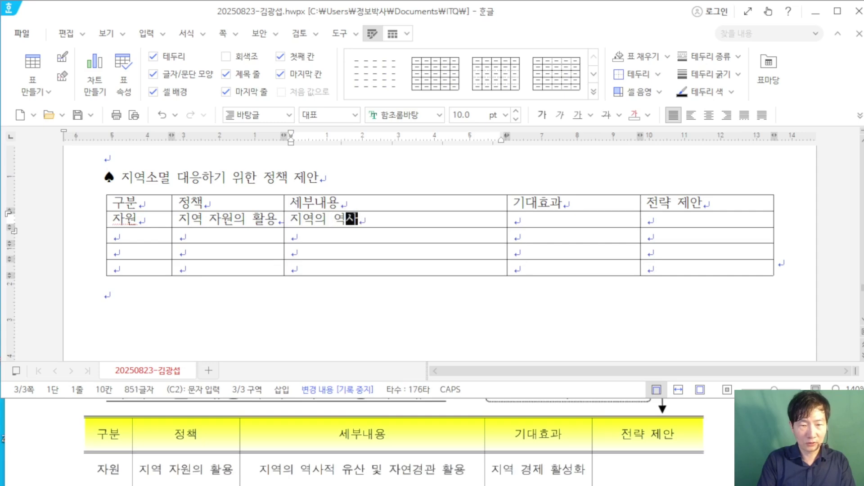
{"action": "type", "text": "적 유산 및 "}
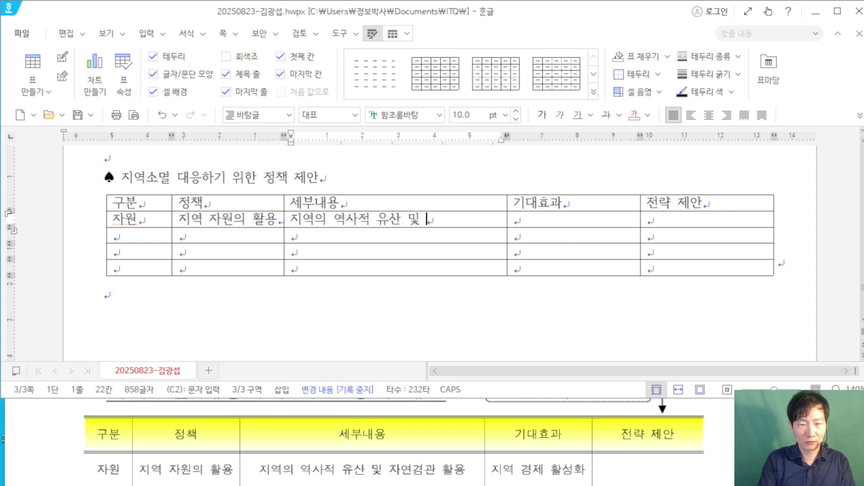
{"action": "type", "text": "자연경관 활용"}
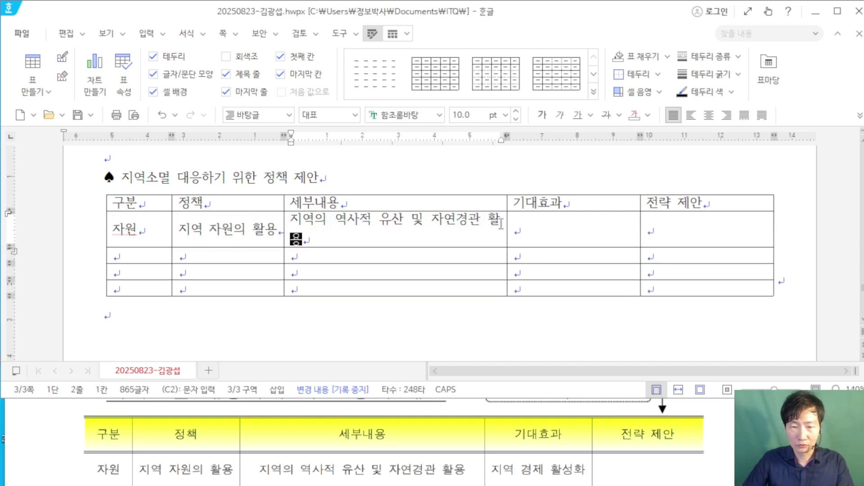
{"action": "left_click_drag", "start_coordinate": [509, 223], "coordinate": [522, 224]}
{"action": "left_click", "coordinate": [548, 221]}
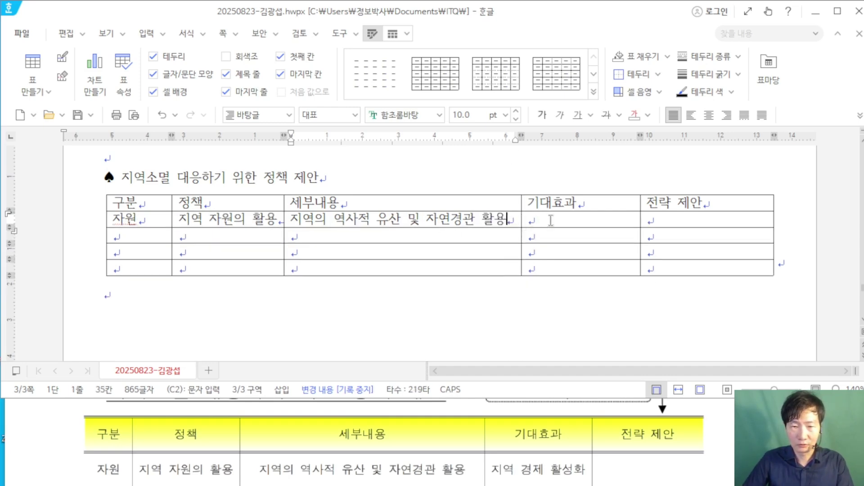
{"action": "type", "text": "지역 경"}
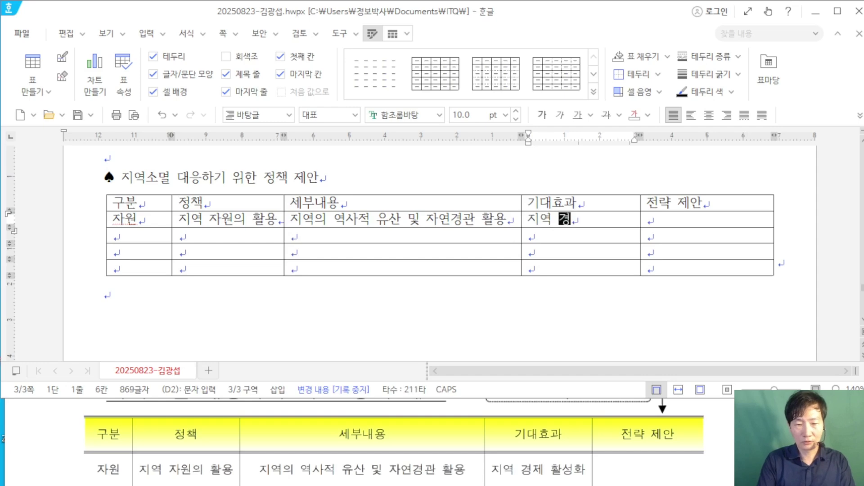
{"action": "type", "text": "제 활성화"}
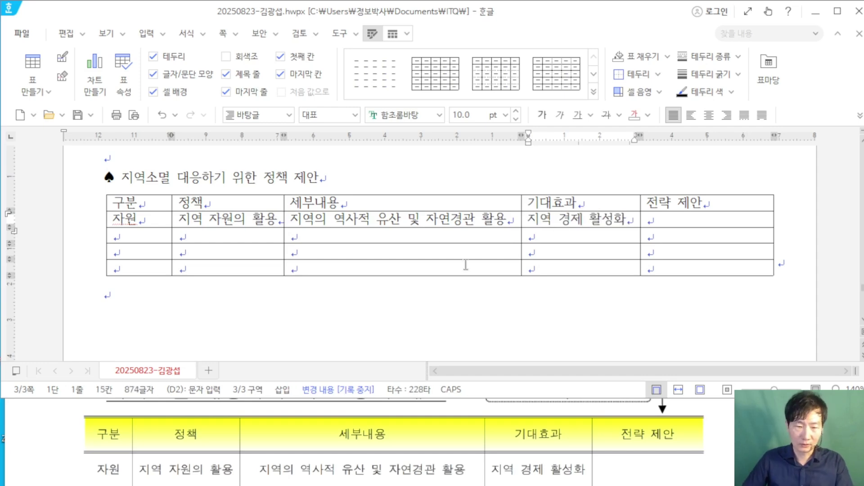
Step: Fill the 주민 row with 주민, 주민 참여의 강화 and 주민 의견 수렴, 주민 주도 프로젝트 지원
{"action": "left_click", "coordinate": [145, 239]}
{"action": "type", "text": "주민"}
{"action": "key", "text": "Tab"}
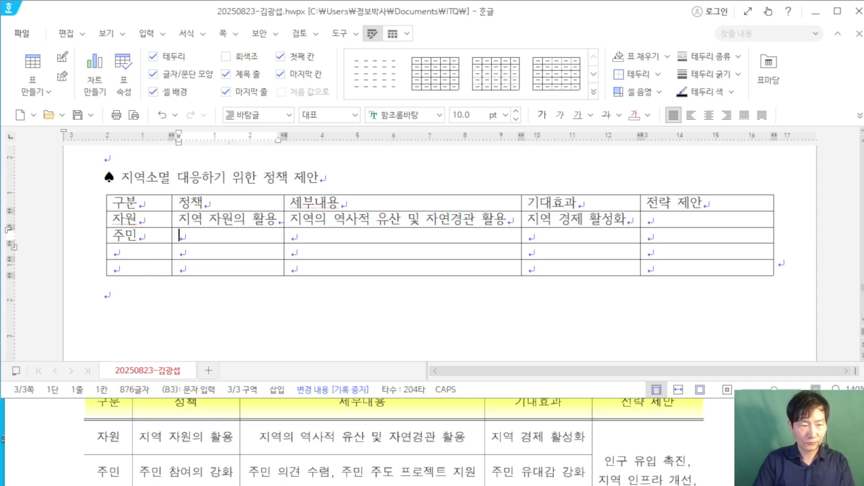
{"action": "type", "text": "주민 참여의 가"}
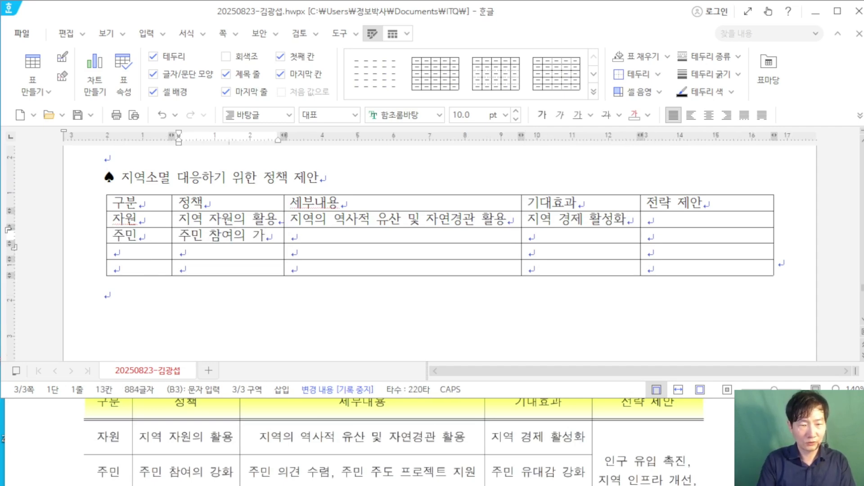
{"action": "key", "text": "BackSpace"}
{"action": "type", "text": "강화"}
{"action": "key", "text": "Tab"}
{"action": "type", "text": "주민 의"}
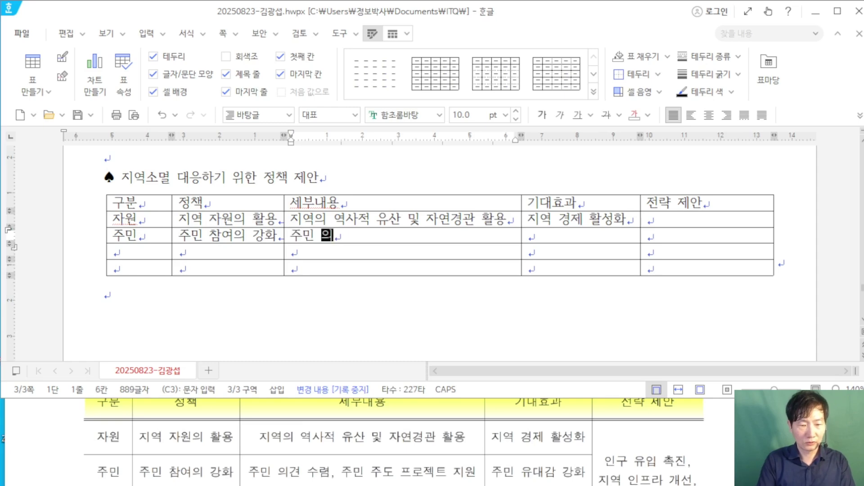
{"action": "type", "text": "견 수렴, "}
{"action": "type", "text": "주"}
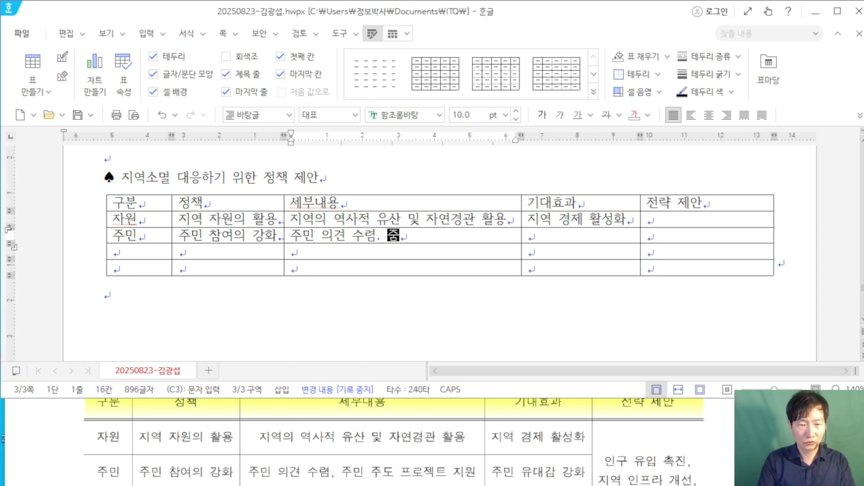
{"action": "type", "text": "민 "}
{"action": "type", "text": "주도 프"}
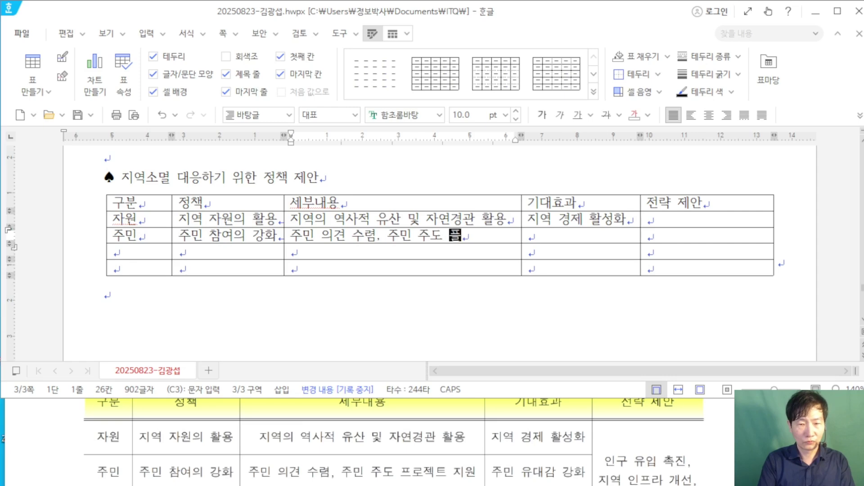
{"action": "type", "text": "로젝트 지원"}
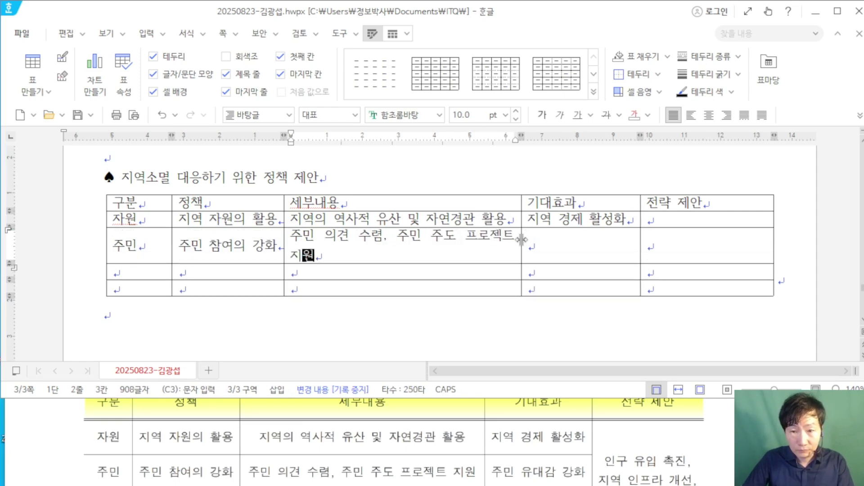
Step: Widen the 세부내용 and 기대효과 columns and enter 주민 유대감 강화 in D3
{"action": "left_click_drag", "start_coordinate": [521, 239], "coordinate": [536, 242]}
{"action": "left_click_drag", "start_coordinate": [642, 226], "coordinate": [652, 226]}
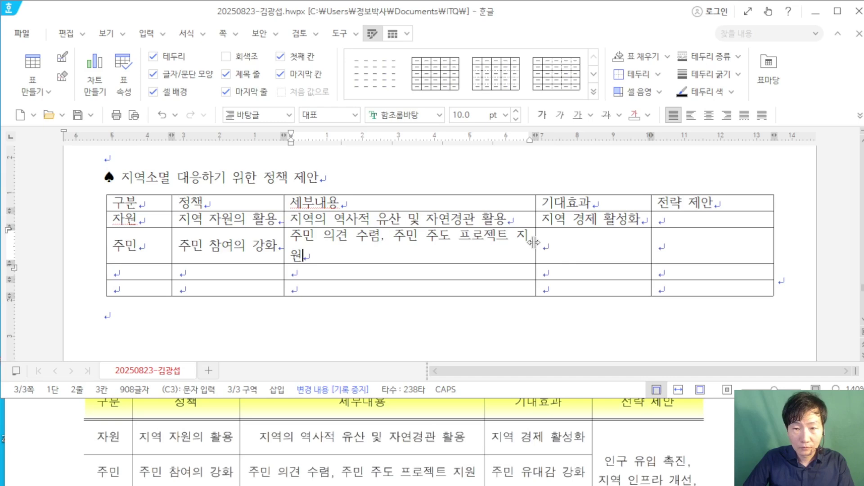
{"action": "left_click_drag", "start_coordinate": [534, 242], "coordinate": [542, 242]}
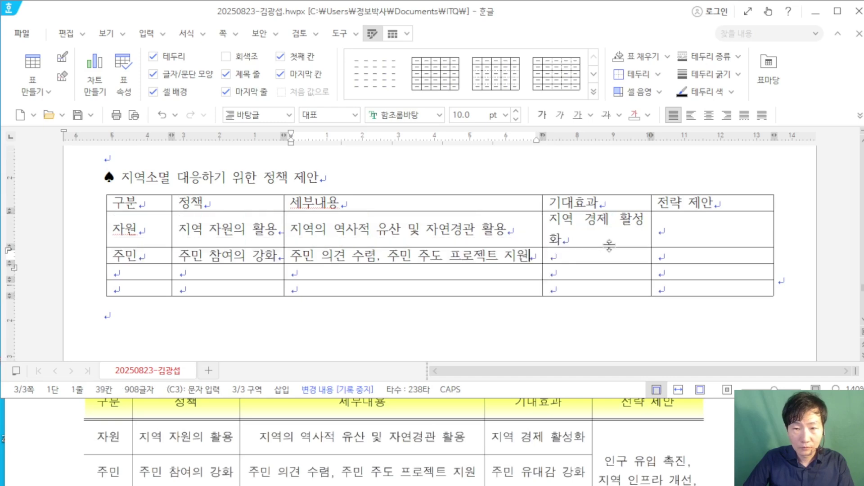
{"action": "left_click_drag", "start_coordinate": [651, 237], "coordinate": [665, 237]}
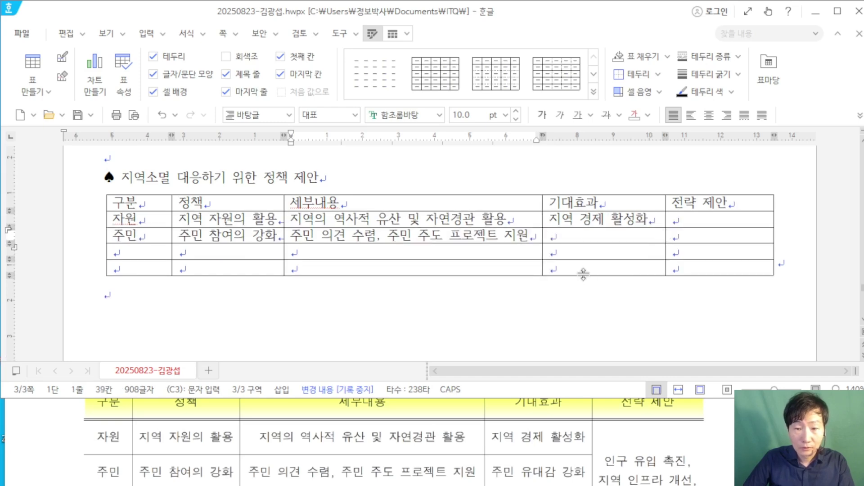
{"action": "left_click", "coordinate": [583, 240]}
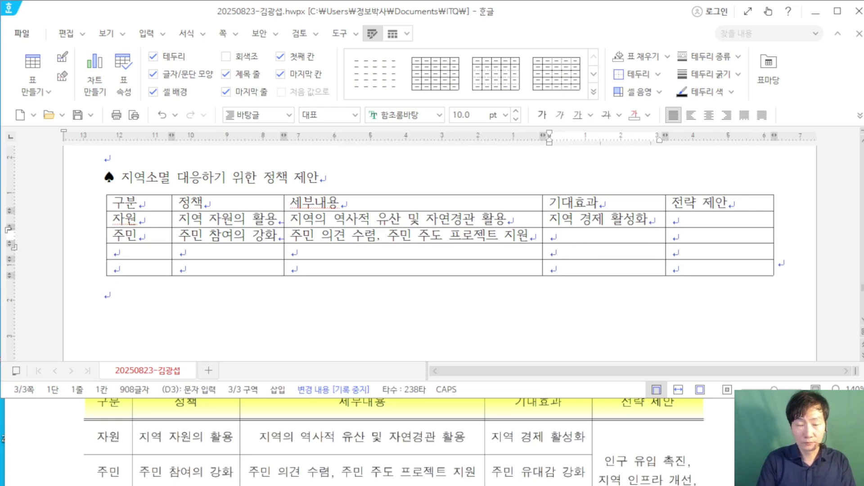
{"action": "type", "text": "주민 "}
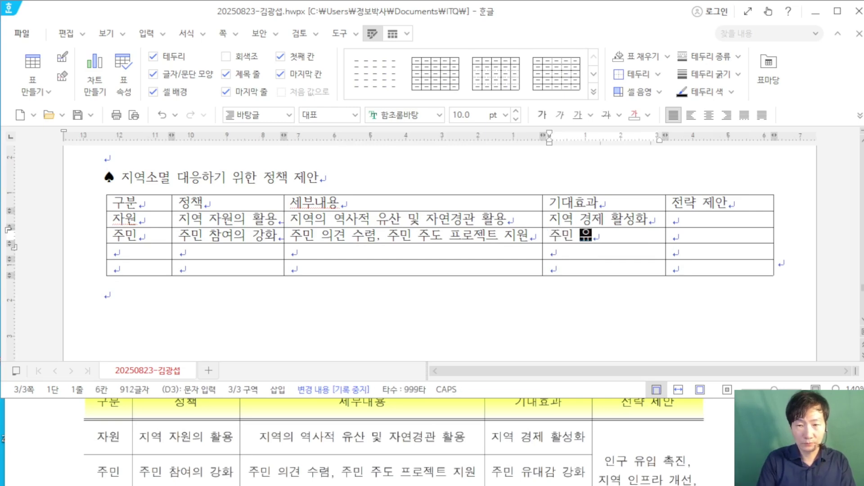
{"action": "type", "text": "유대감 강화"}
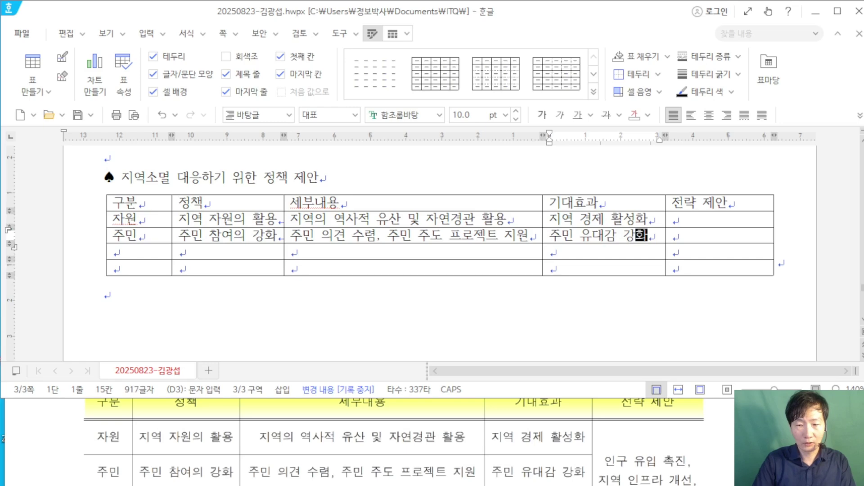
{"action": "scroll", "coordinate": [593, 422], "scroll_direction": "down", "scroll_amount": 2}
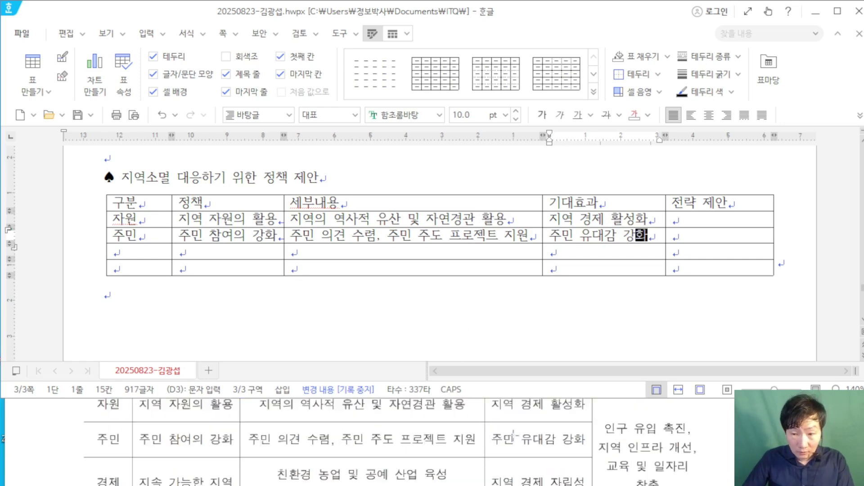
{"action": "scroll", "coordinate": [593, 421], "scroll_direction": "up", "scroll_amount": 2}
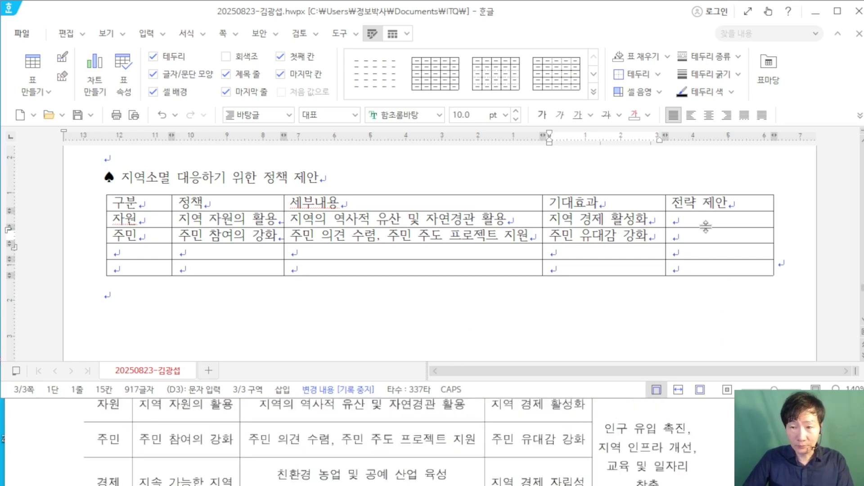
Step: Merge cells E2–E5 and type '인구 유입 촉진,' with '지역' starting the next line
{"action": "left_click_drag", "start_coordinate": [705, 221], "coordinate": [707, 279]}
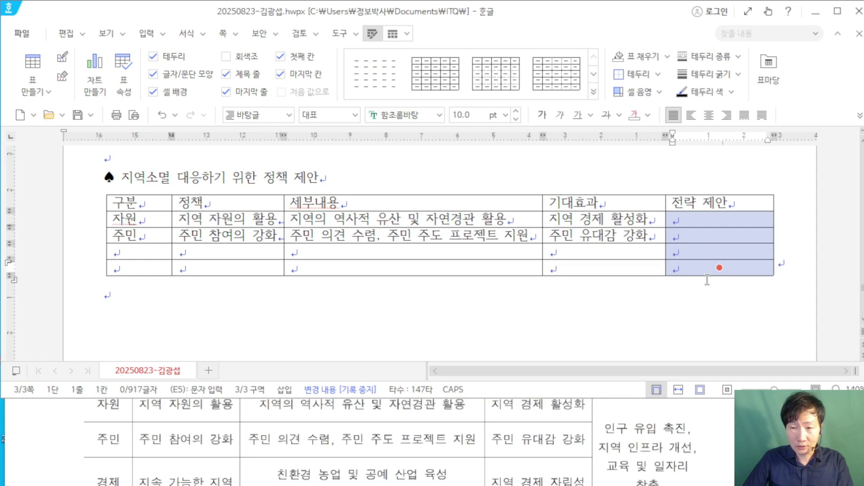
{"action": "right_click", "coordinate": [693, 234]}
{"action": "left_click", "coordinate": [771, 327]}
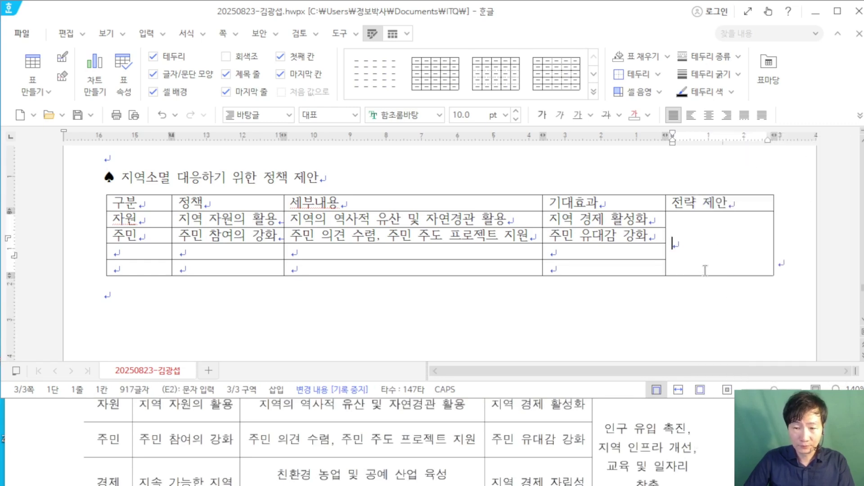
{"action": "type", "text": "인구 유입 "}
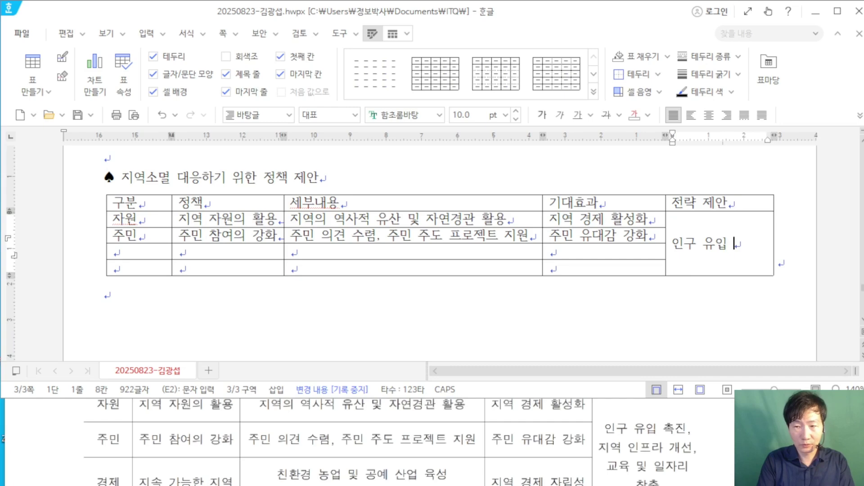
{"action": "type", "text": "촉진,"}
{"action": "key", "text": "Return"}
{"action": "type", "text": "지역"}
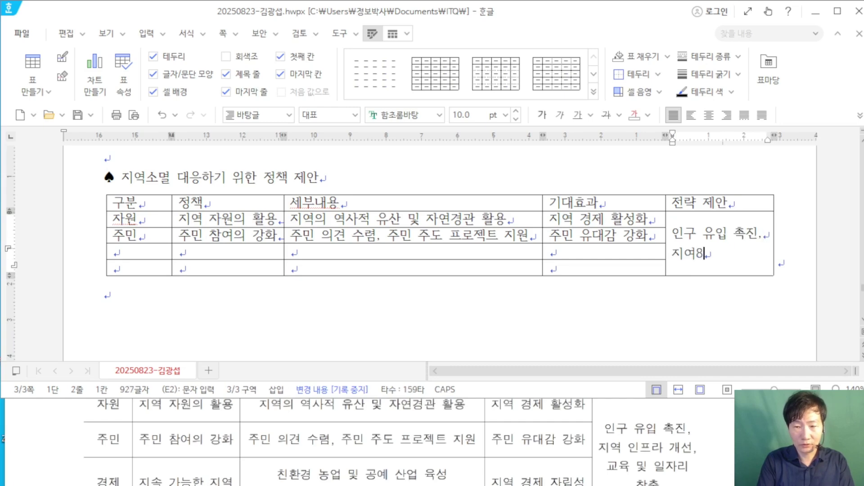
{"action": "key", "text": "BackSpace"}
Step: Finish the merged cell with '지역 인프라 개선,' and adjust column borders so each phrase fits one line
{"action": "type", "text": "DU"}
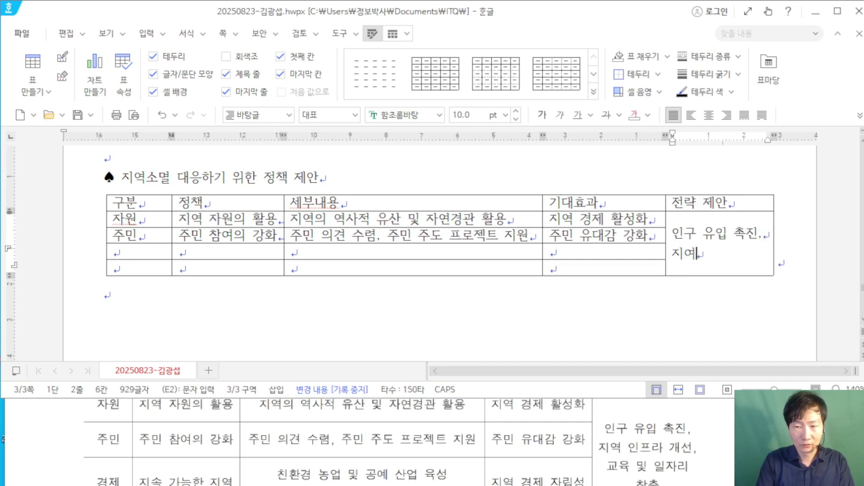
{"action": "type", "text": "역 인프라 "}
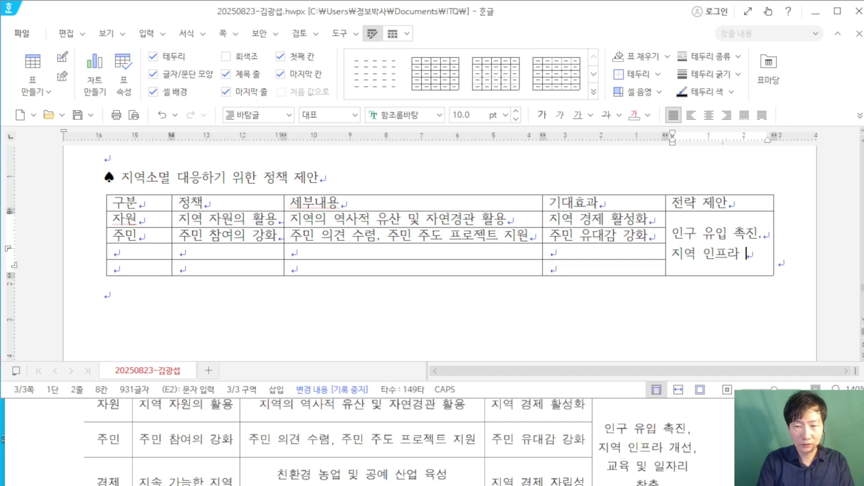
{"action": "type", "text": "개선,"}
{"action": "key", "text": "Return"}
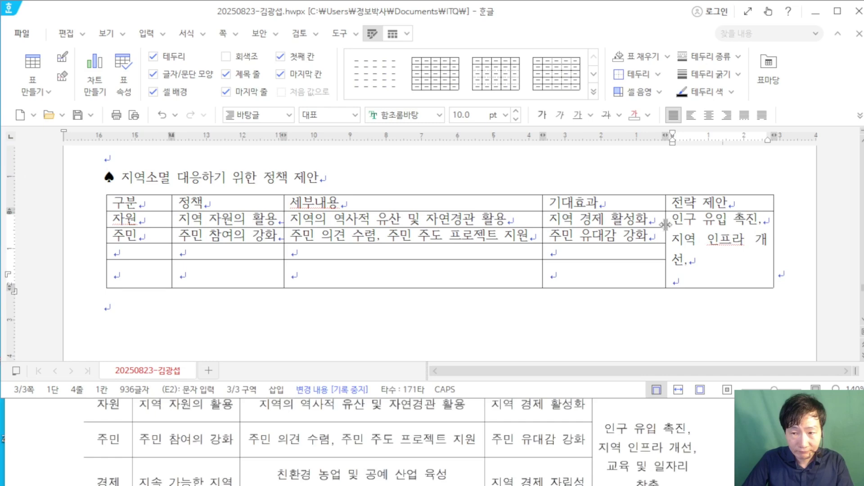
{"action": "left_click_drag", "start_coordinate": [658, 227], "coordinate": [658, 227]}
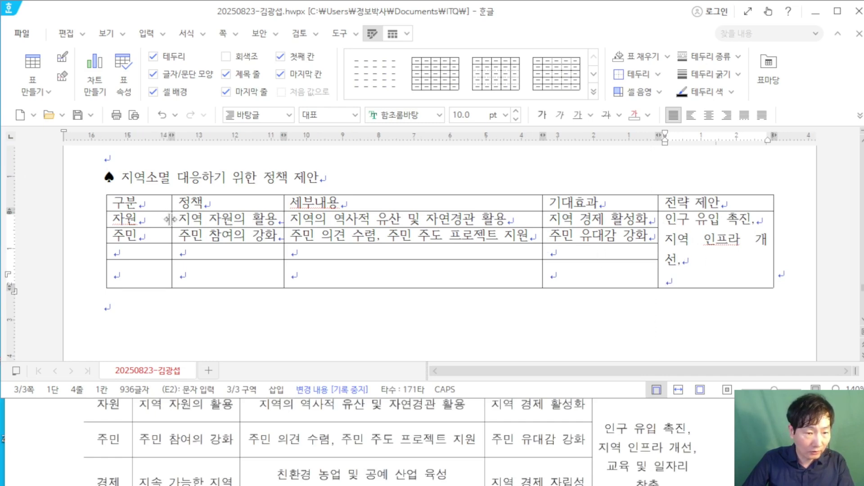
{"action": "left_click_drag", "start_coordinate": [170, 220], "coordinate": [165, 219]}
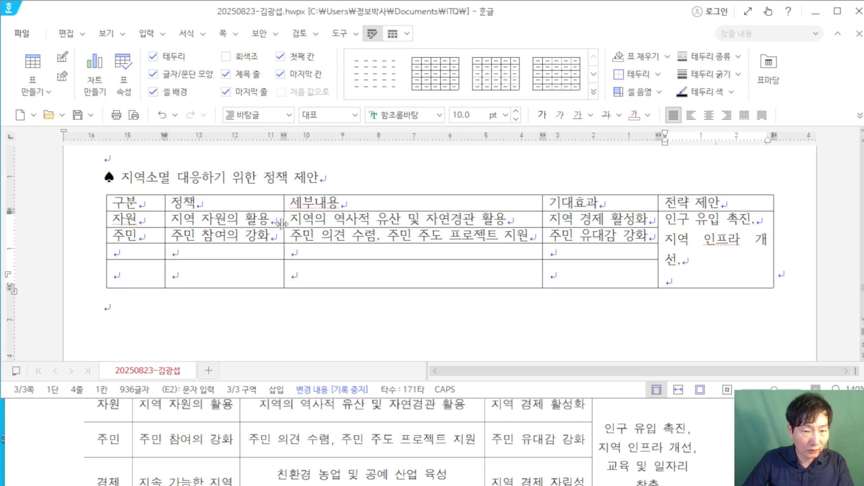
{"action": "left_click_drag", "start_coordinate": [278, 224], "coordinate": [280, 224]}
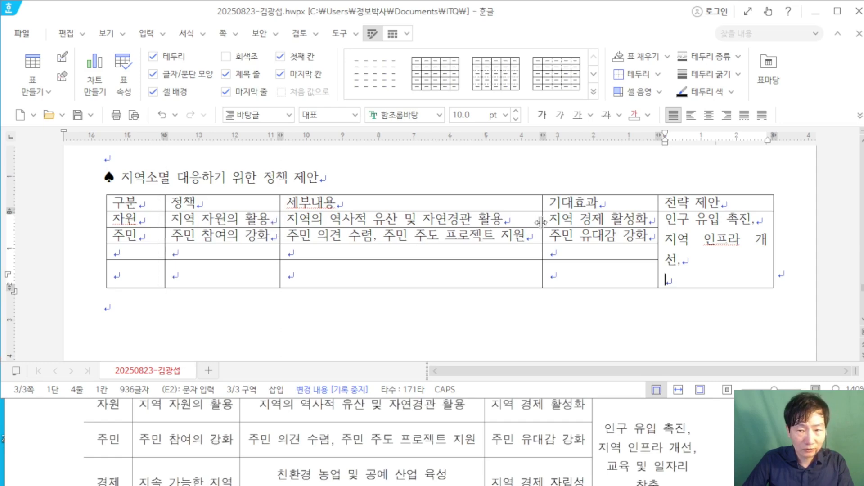
{"action": "left_click_drag", "start_coordinate": [542, 222], "coordinate": [532, 222]}
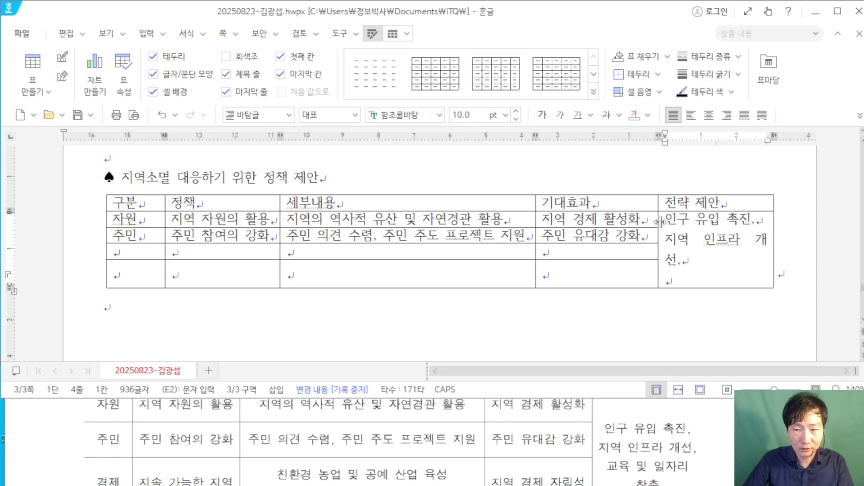
{"action": "left_click_drag", "start_coordinate": [658, 220], "coordinate": [655, 220]}
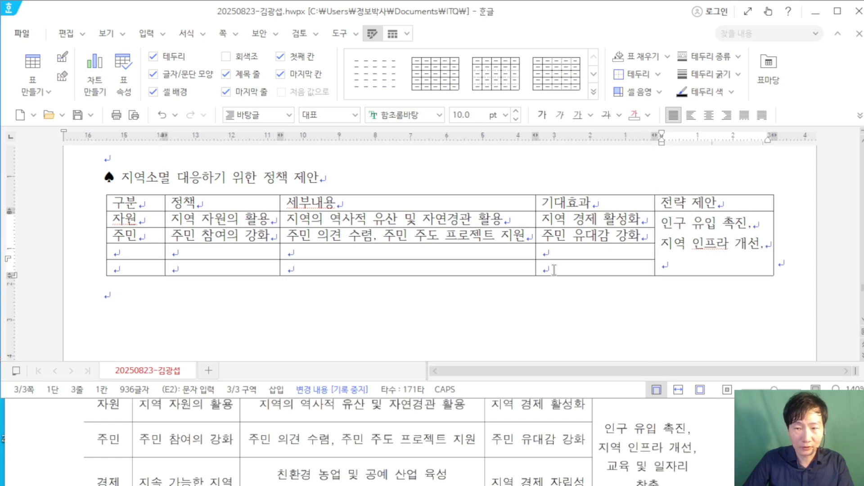
{"action": "scroll", "coordinate": [167, 424], "scroll_direction": "down", "scroll_amount": 2}
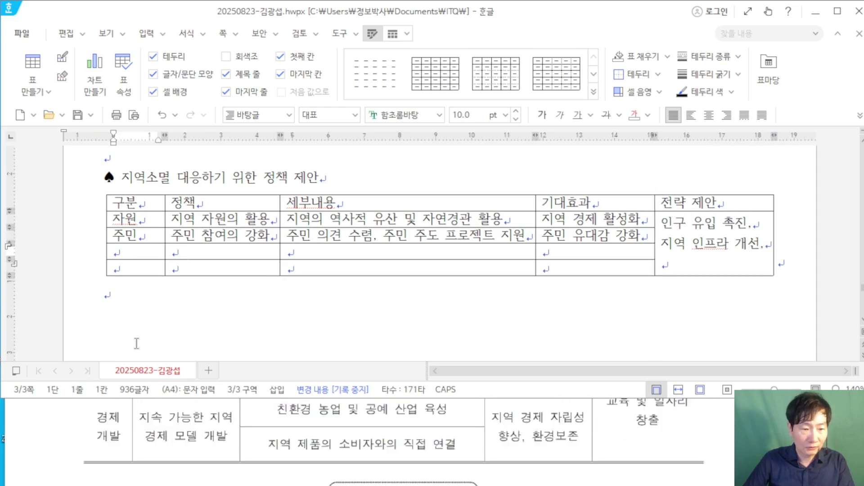
{"action": "scroll", "coordinate": [137, 343], "scroll_direction": "up", "scroll_amount": 2}
{"action": "scroll", "coordinate": [148, 403], "scroll_direction": "up", "scroll_amount": 1}
{"action": "scroll", "coordinate": [150, 327], "scroll_direction": "down", "scroll_amount": 2}
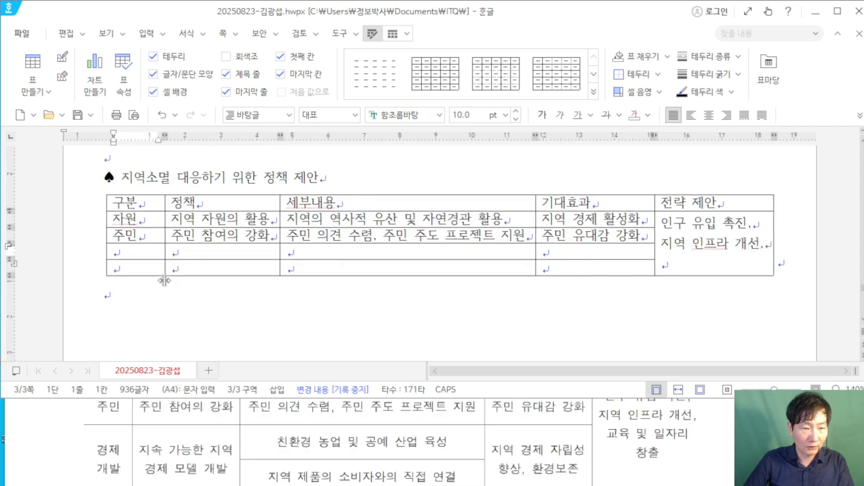
Step: Merge the two 구분 cells in rows 4–5 and type 경제 개발 on two lines
{"action": "left_click_drag", "start_coordinate": [142, 253], "coordinate": [135, 267]}
{"action": "right_click", "coordinate": [135, 268]}
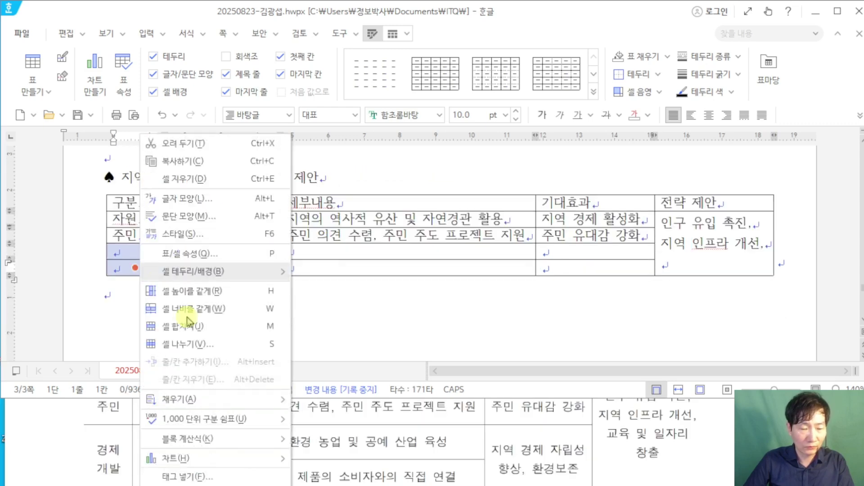
{"action": "left_click", "coordinate": [226, 330]}
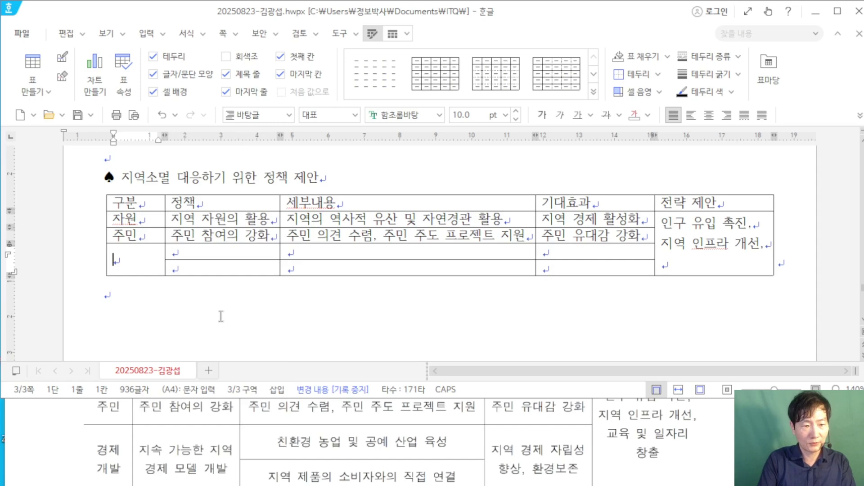
{"action": "type", "text": "겨ㅇ제"}
{"action": "key", "text": "Return"}
{"action": "type", "text": "개바"}
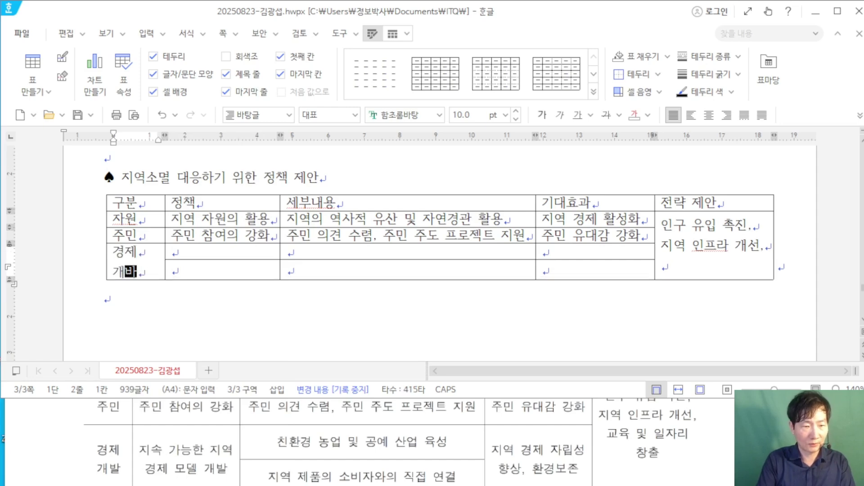
{"action": "type", "text": "ㄹ"}
{"action": "key", "text": "Tab"}
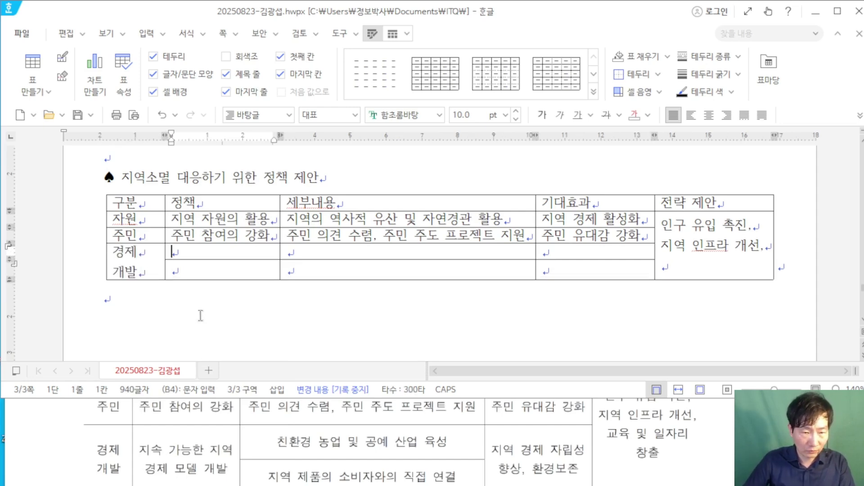
Step: Merge the two 정책 cells in rows 4–5 and type 지속 가능한 지역 경제 모델 개발
{"action": "left_click_drag", "start_coordinate": [197, 258], "coordinate": [200, 264]}
{"action": "right_click", "coordinate": [199, 264]}
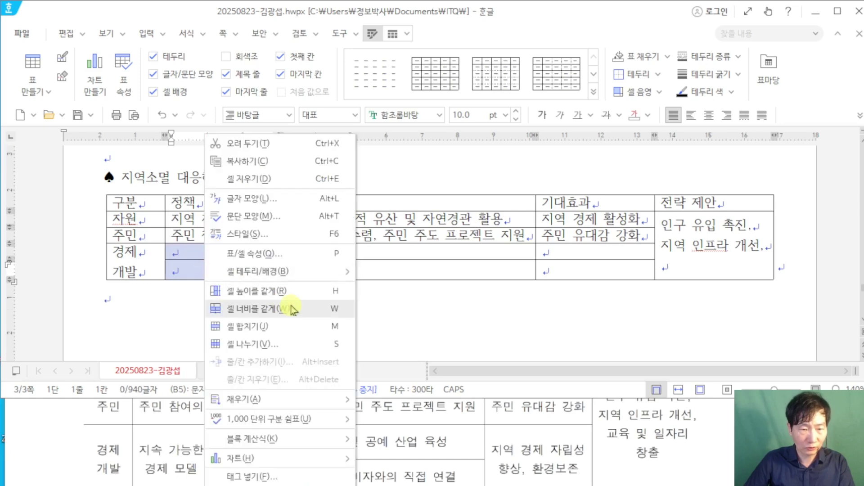
{"action": "left_click", "coordinate": [282, 327]}
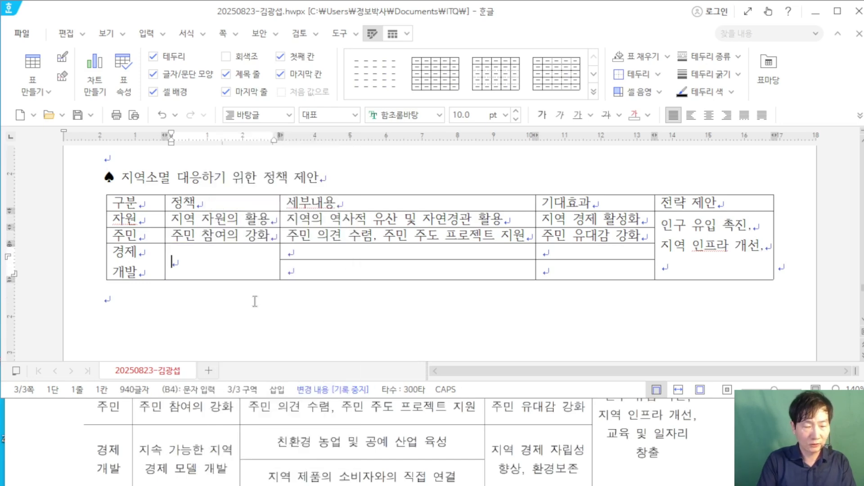
{"action": "type", "text": "지속 가능하 징"}
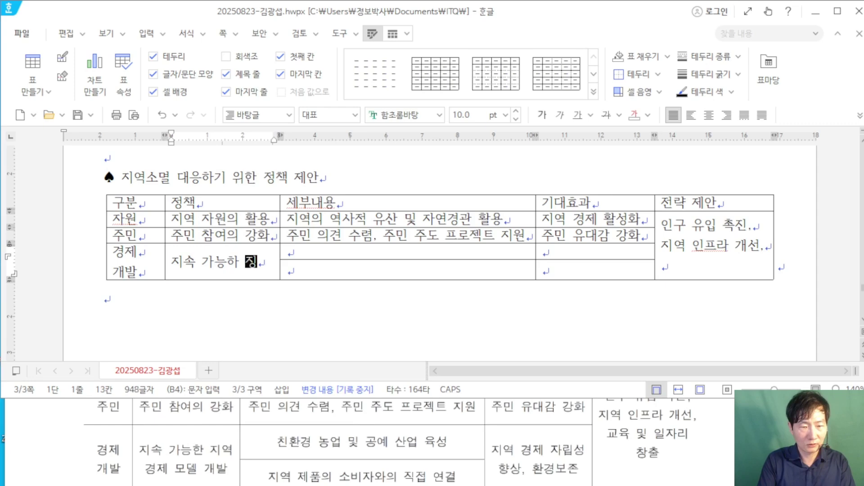
{"action": "key", "text": "BackSpace"}
{"action": "key", "text": "BackSpace"}
{"action": "key", "text": "BackSpace"}
{"action": "type", "text": "한 지역"}
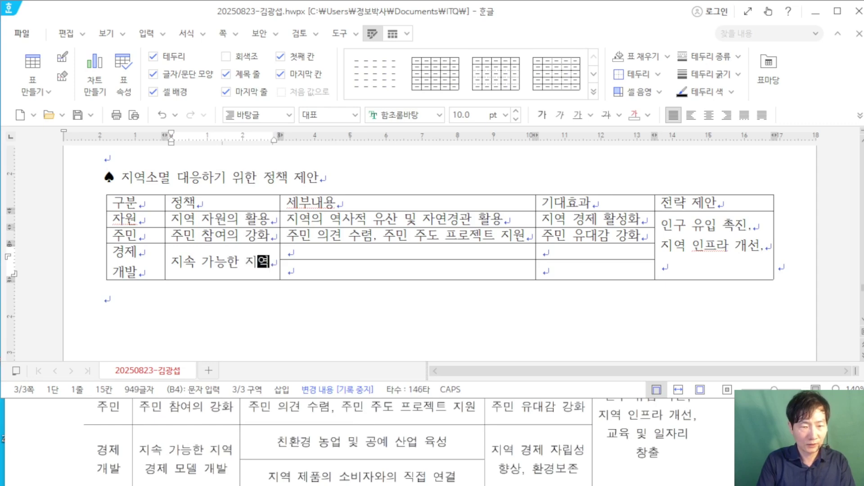
{"action": "key", "text": "Return"}
{"action": "type", "text": "경제 모델 개발"}
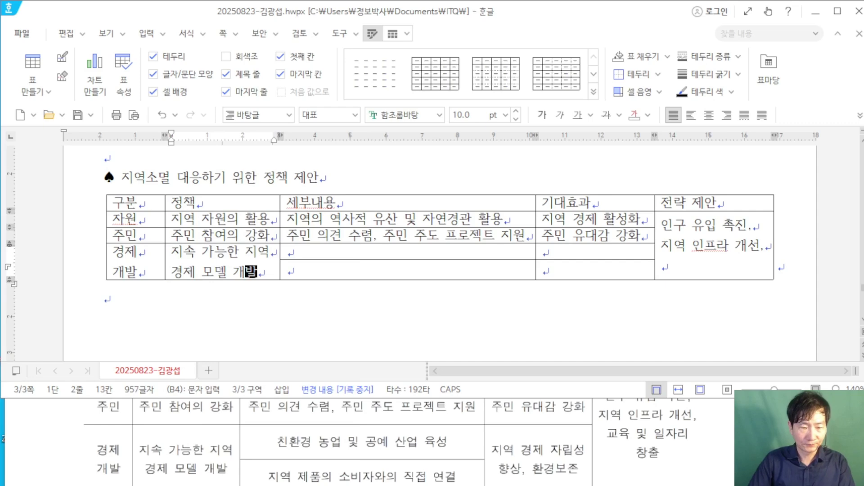
Step: Fill C4 with 친환경 농업 및 공예 산업 육성 and C5 with 지역 제품의 소비자와의 직접 연결
{"action": "key", "text": "Tab"}
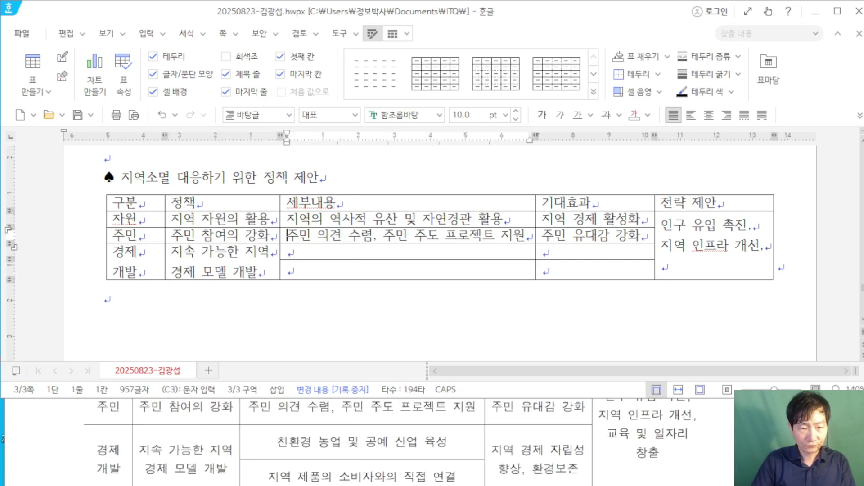
{"action": "type", "text": "치ㄴ환ㄱ"}
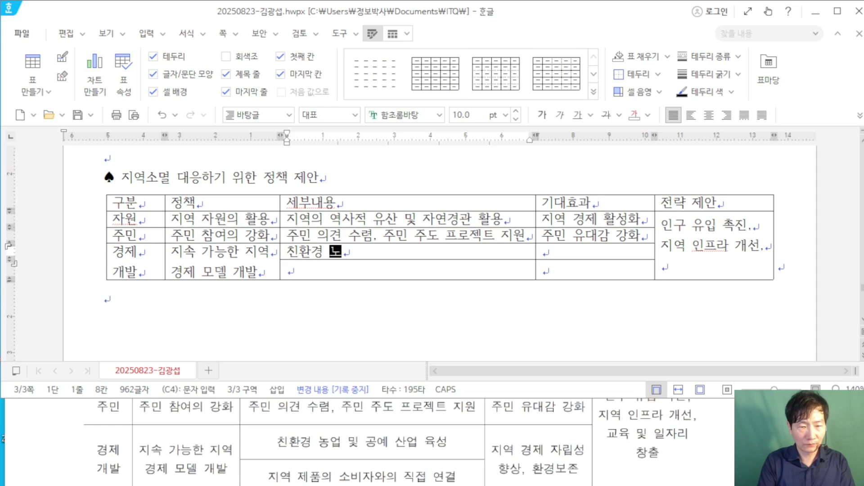
{"action": "type", "text": "ㅕㅇ 농업 및 공ㄷ"}
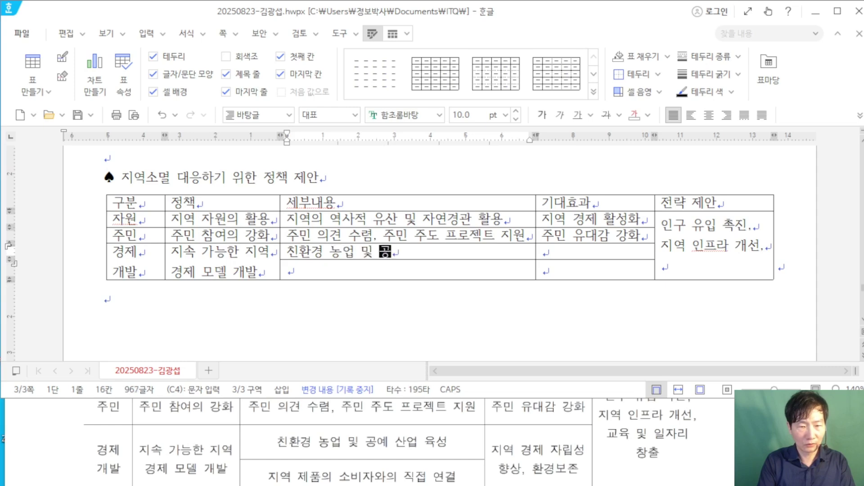
{"action": "type", "text": "ㅖ 산업 육성"}
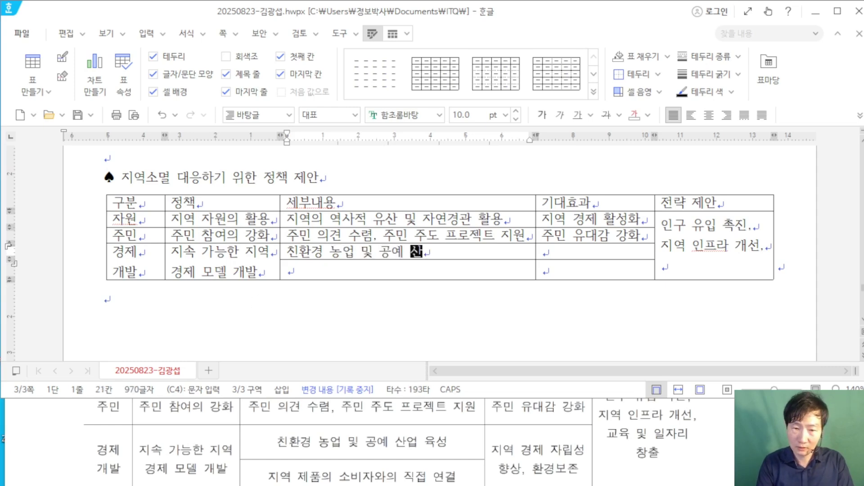
{"action": "key", "text": "Down"}
{"action": "type", "text": "제"}
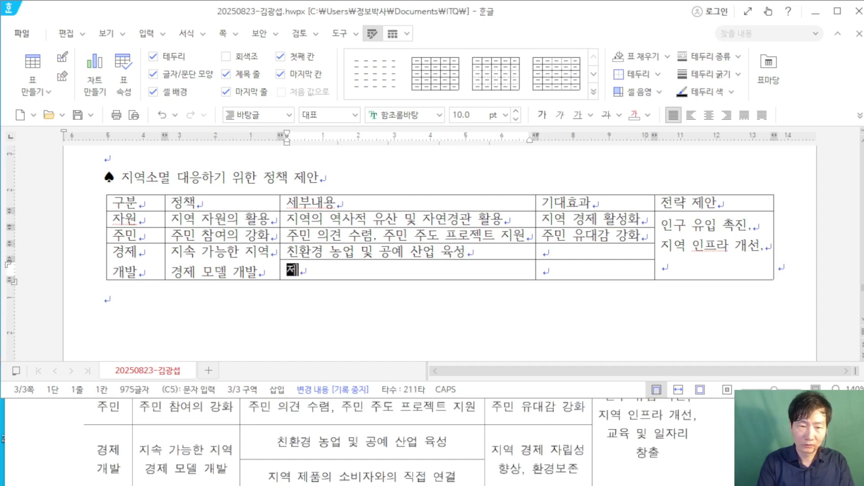
{"action": "type", "text": "ㅣ역 제품의"}
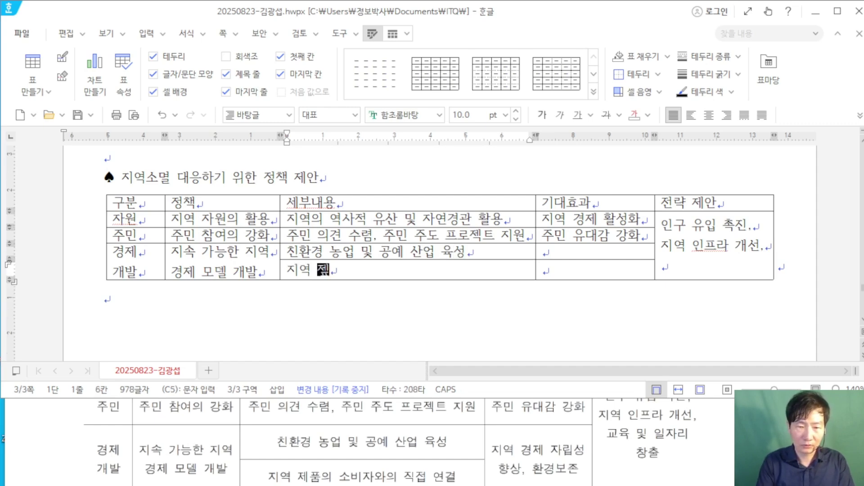
{"action": "type", "text": " 소비자오"}
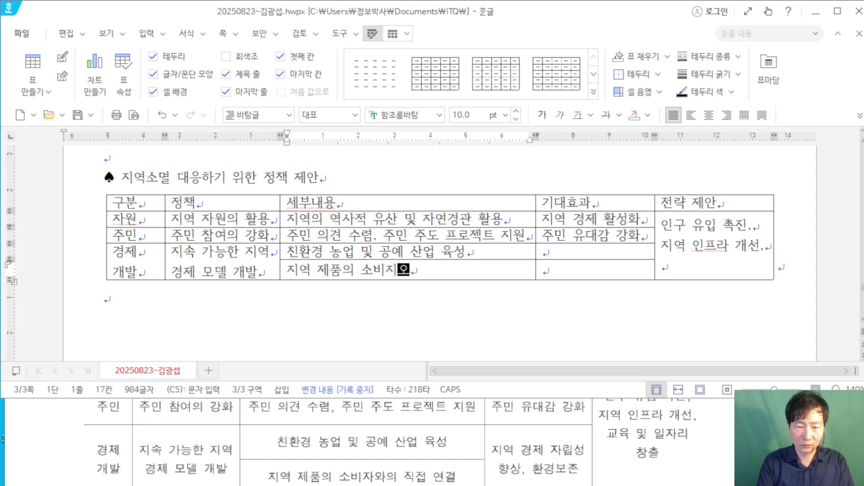
{"action": "type", "text": "ㅘ 지"}
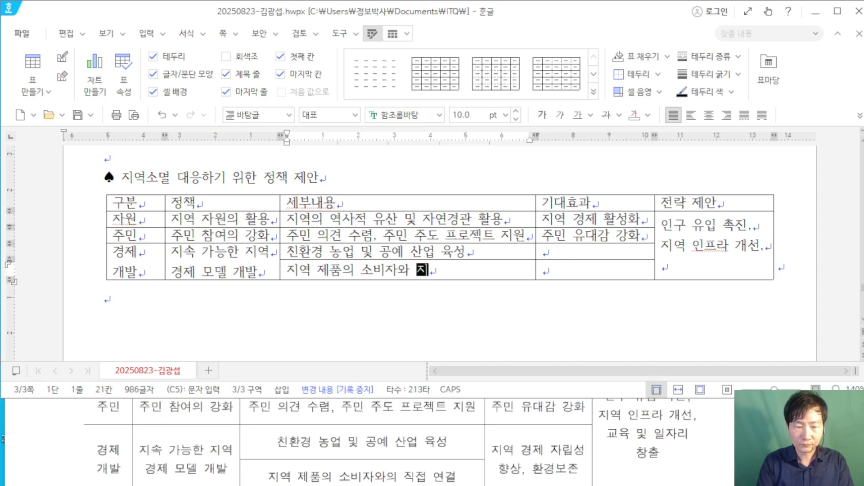
{"action": "type", "text": "ㅢ 직접 연"}
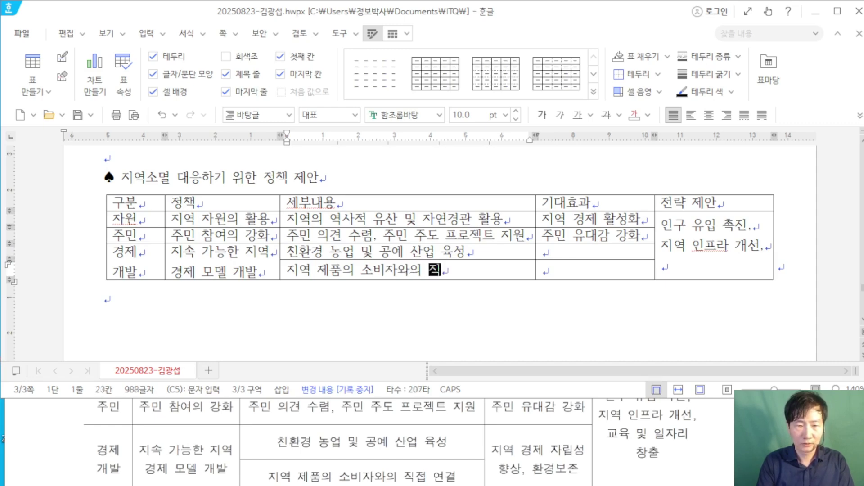
{"action": "type", "text": "결"}
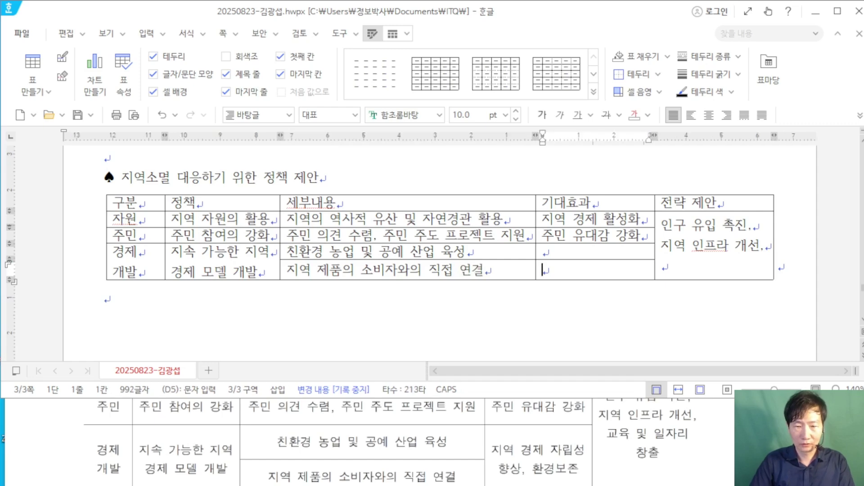
Step: Merge the empty 기대효과 cells D4:D5 and enter '지역 경제 자립성' / '향상, 환경보존' on two lines
{"action": "left_click", "coordinate": [543, 252]}
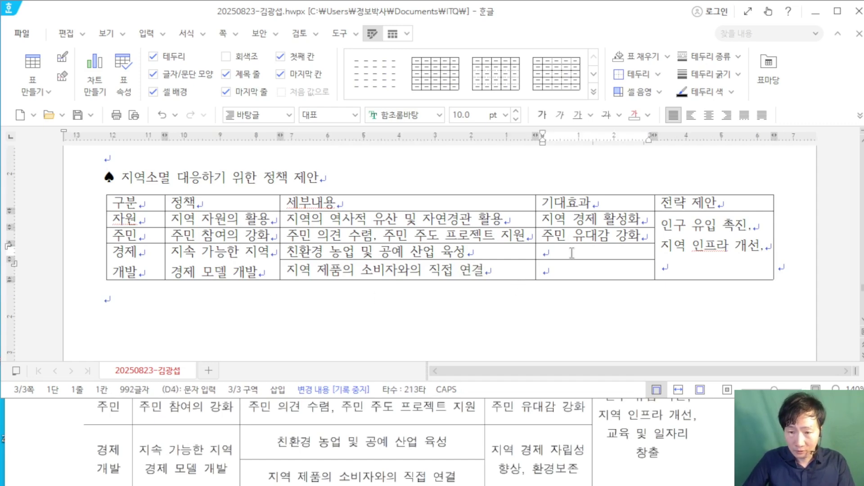
{"action": "left_click_drag", "start_coordinate": [571, 253], "coordinate": [598, 270]}
{"action": "right_click", "coordinate": [617, 272]}
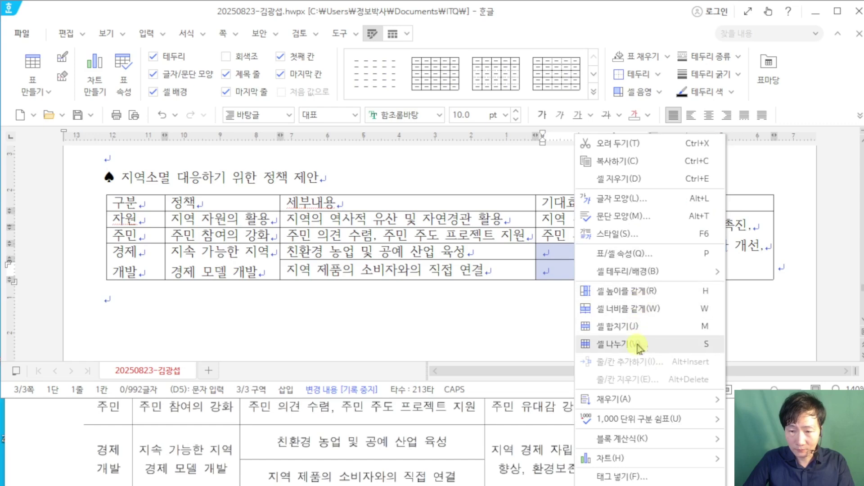
{"action": "left_click", "coordinate": [637, 326]}
{"action": "type", "text": "지역 "}
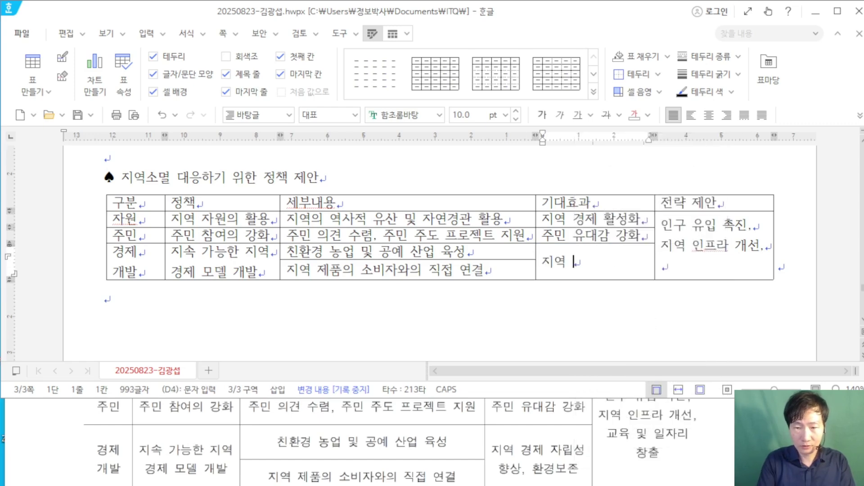
{"action": "type", "text": "경제 자립성"}
{"action": "key", "text": "Return"}
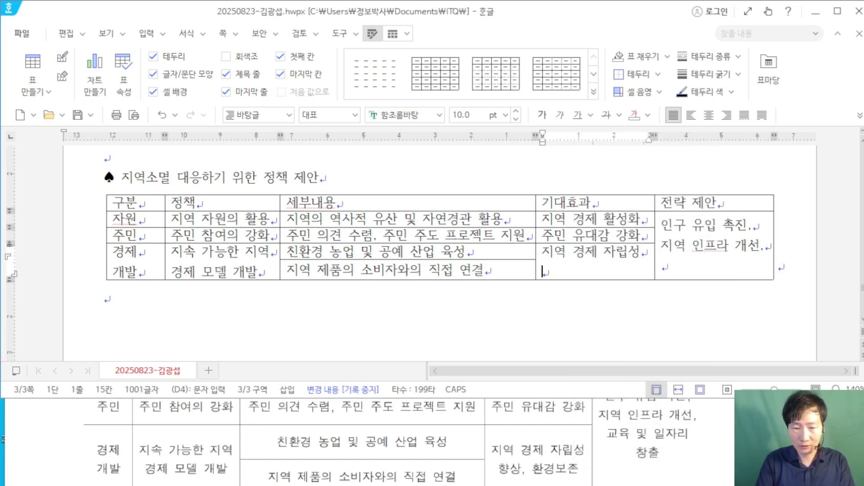
{"action": "type", "text": "향"}
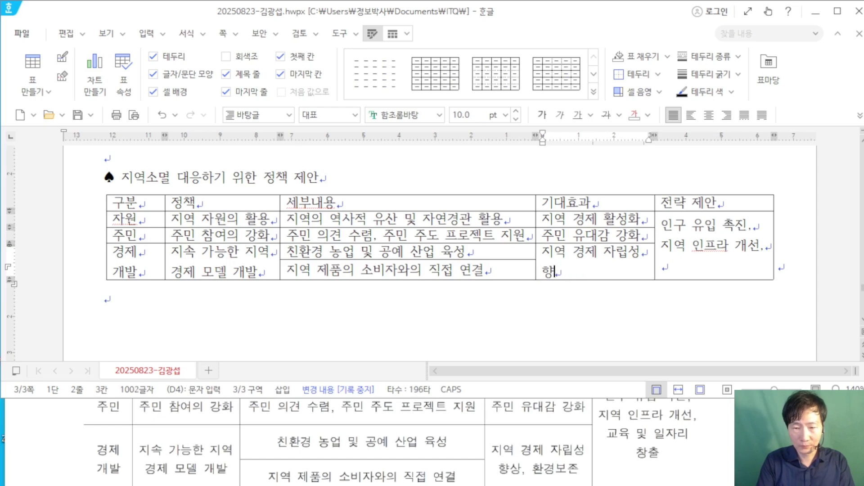
{"action": "type", "text": "상, 완ㄱ"}
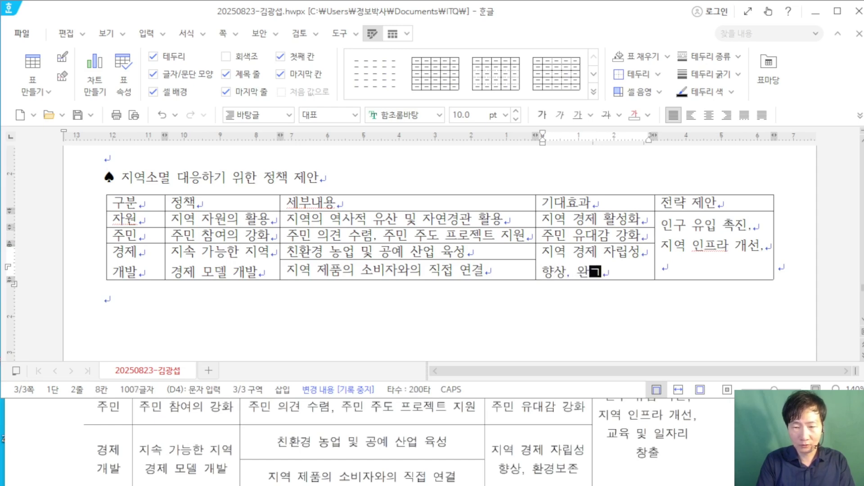
{"action": "key", "text": "BackSpace"}
{"action": "key", "text": "BackSpace"}
{"action": "type", "text": "ㅎ"}
{"action": "type", "text": "환경"}
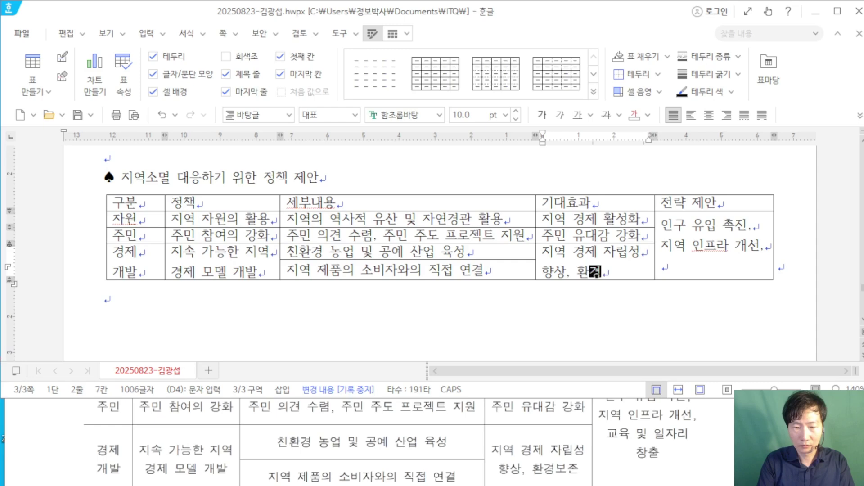
{"action": "type", "text": "보존"}
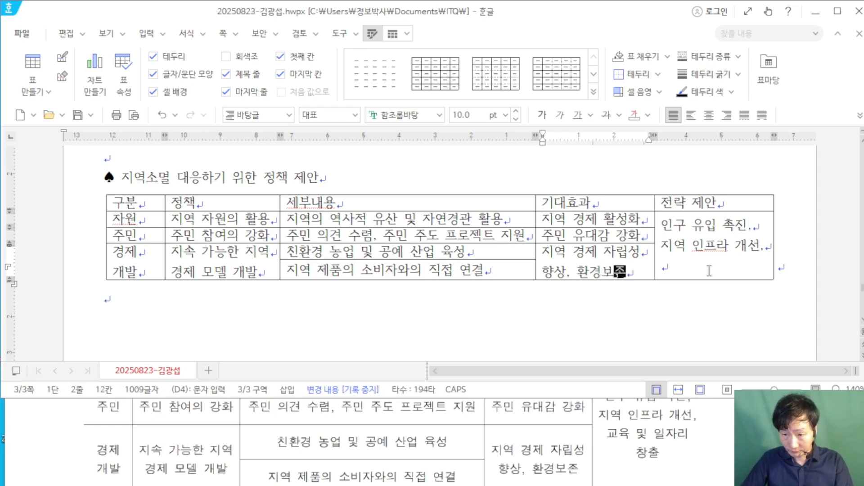
Step: Add '교육 및 일자리' / '창출' as the third entry in the 전략 제안 cell
{"action": "left_click", "coordinate": [709, 270]}
{"action": "type", "text": "교육"}
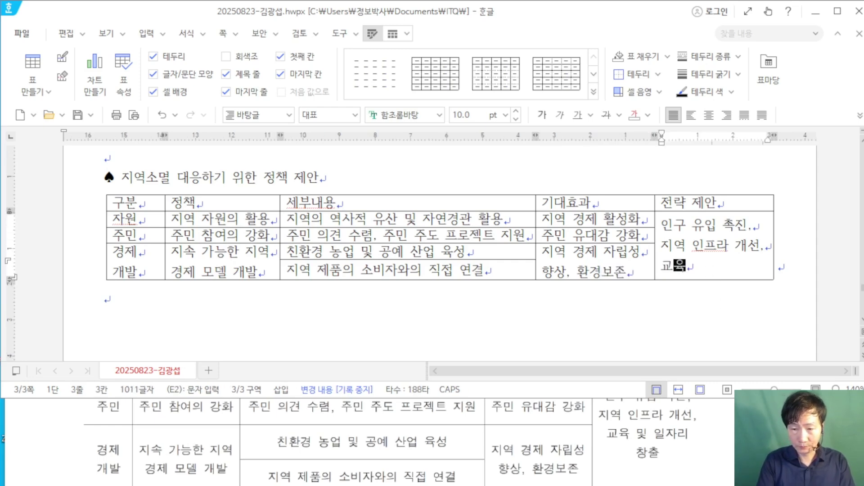
{"action": "type", "text": " 및 일자리"}
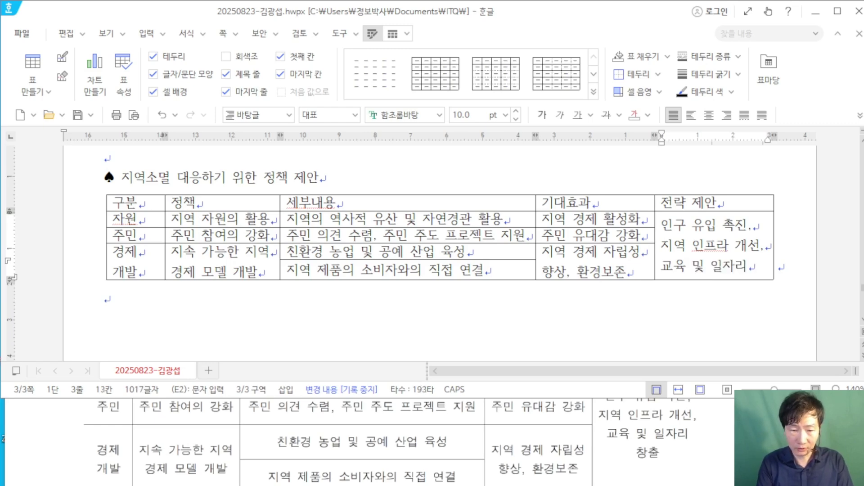
{"action": "key", "text": "Return"}
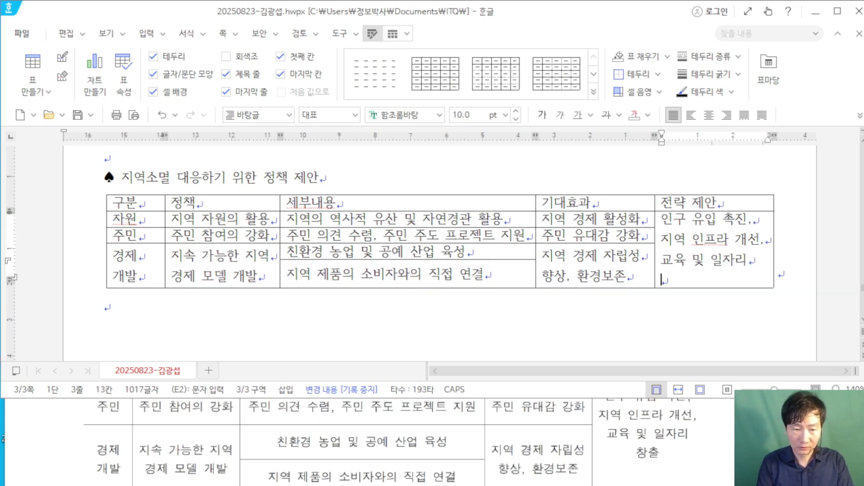
{"action": "type", "text": "창출"}
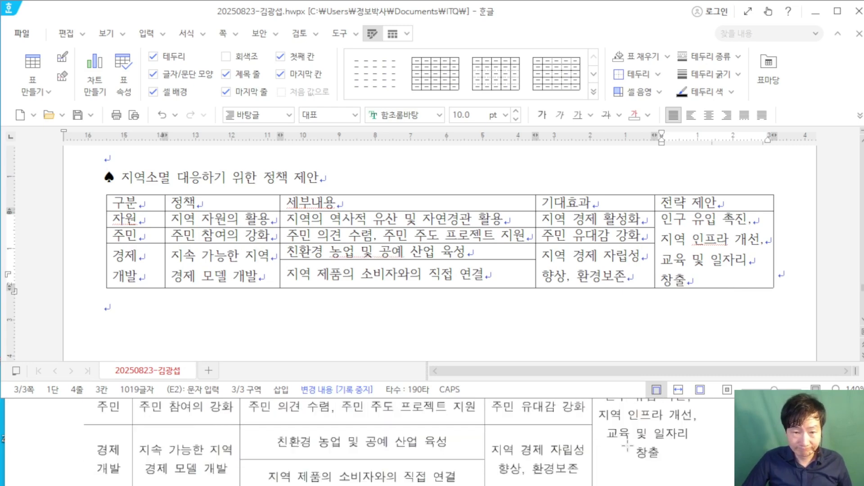
{"action": "scroll", "coordinate": [627, 445], "scroll_direction": "up", "scroll_amount": 3}
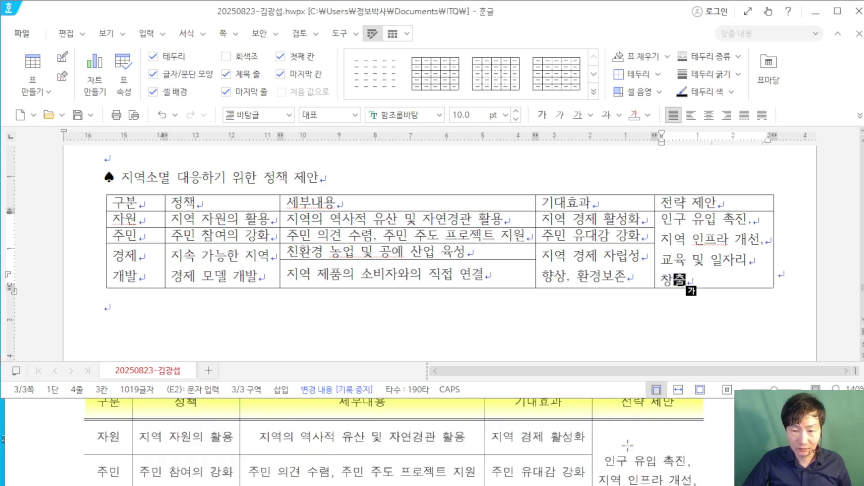
{"action": "scroll", "coordinate": [627, 445], "scroll_direction": "down", "scroll_amount": 4}
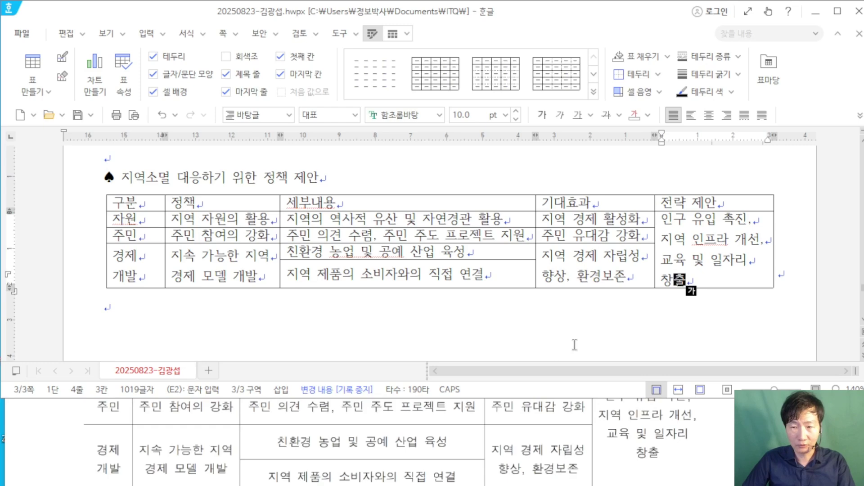
Step: Add a new paragraph below the table reading 사회혁신센터
{"action": "left_click", "coordinate": [205, 307]}
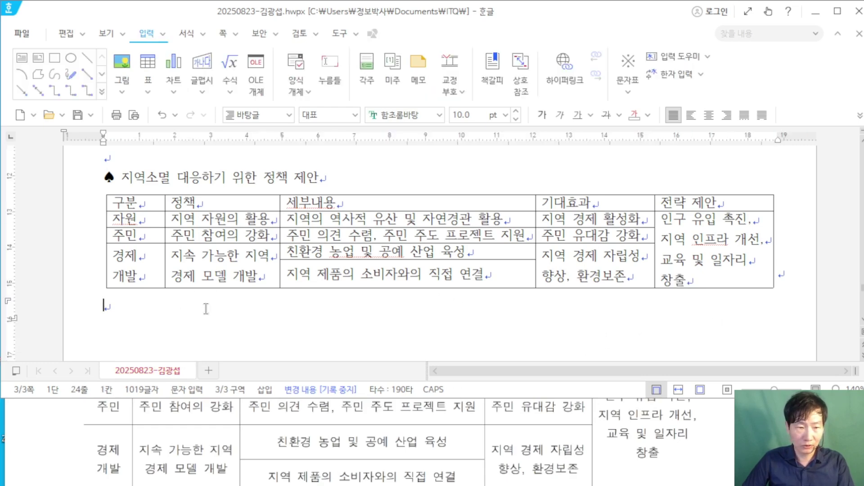
{"action": "key", "text": "Return"}
{"action": "scroll", "coordinate": [305, 417], "scroll_direction": "down", "scroll_amount": 3}
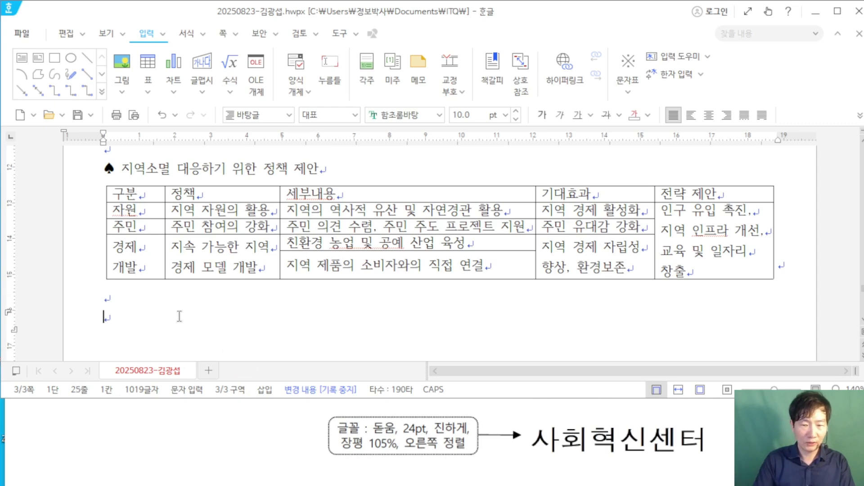
{"action": "type", "text": "사회혁신센ㅌ"}
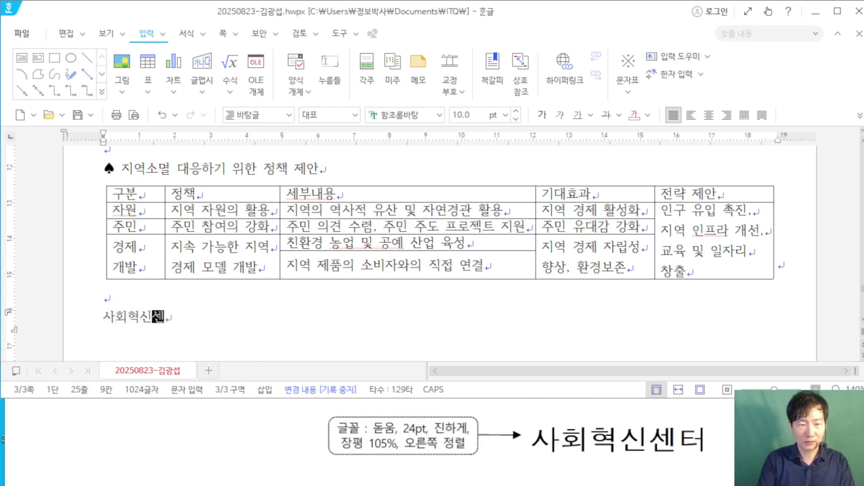
{"action": "key", "text": "F9"}
{"action": "key", "text": "Escape"}
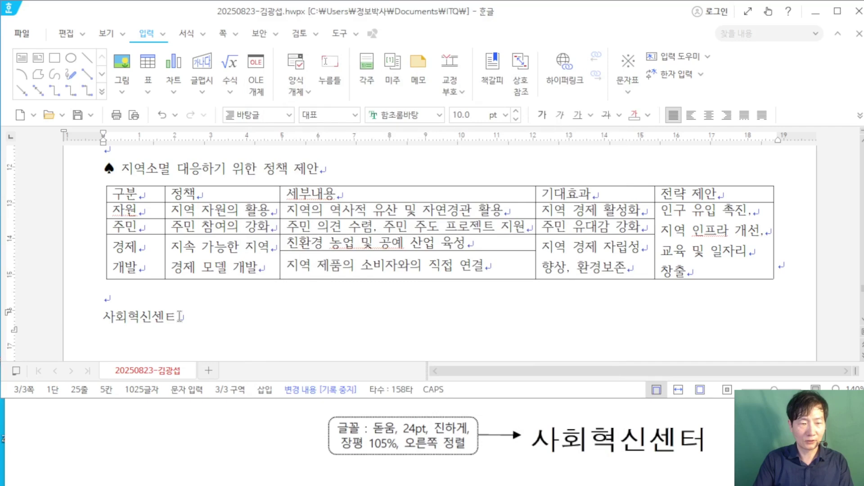
{"action": "key", "text": "BackSpace"}
{"action": "type", "text": "회"}
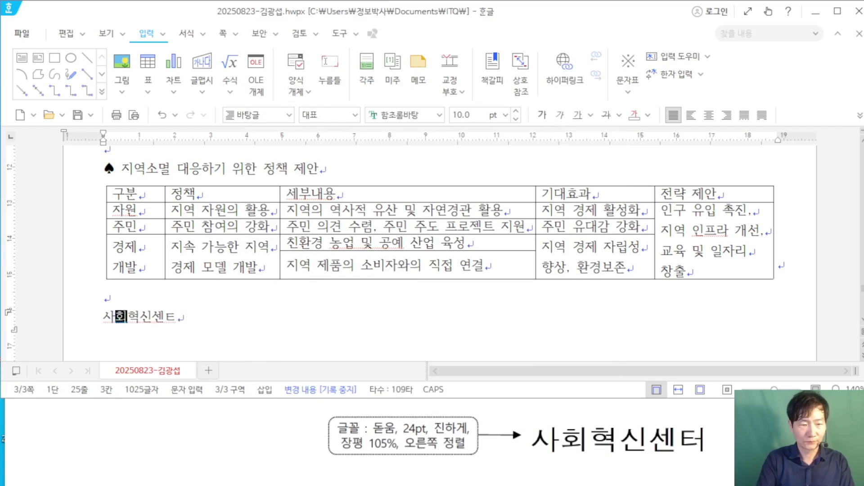
{"action": "key", "text": "BackSpace"}
{"action": "type", "text": "터"}
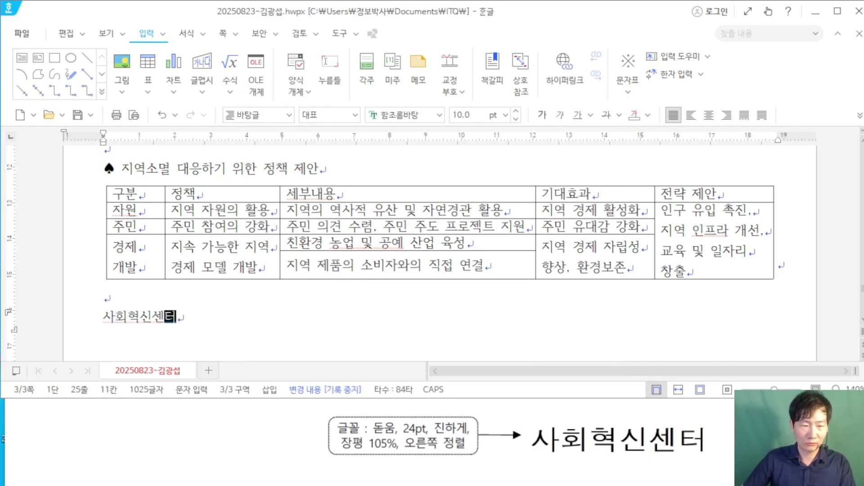
Step: Maximize the window, place the caret at the end of the SDGs title, and switch to Korean input
{"action": "left_click", "coordinate": [837, 12]}
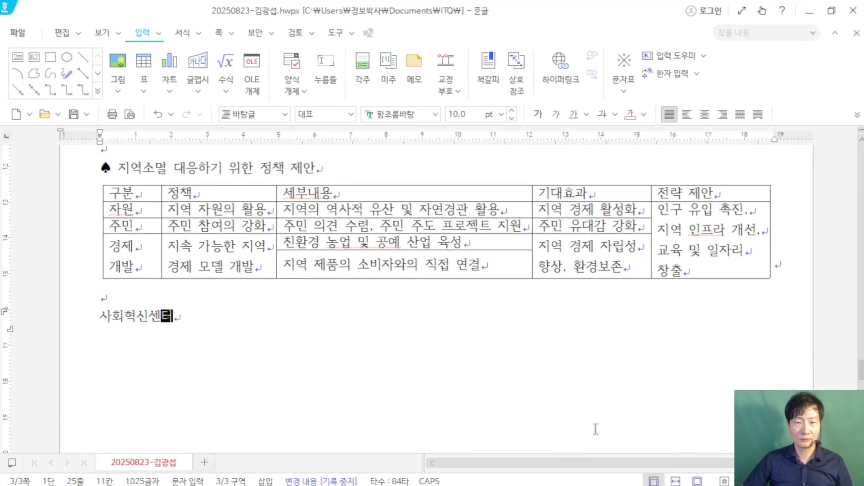
{"action": "scroll", "coordinate": [592, 428], "scroll_direction": "up", "scroll_amount": 3}
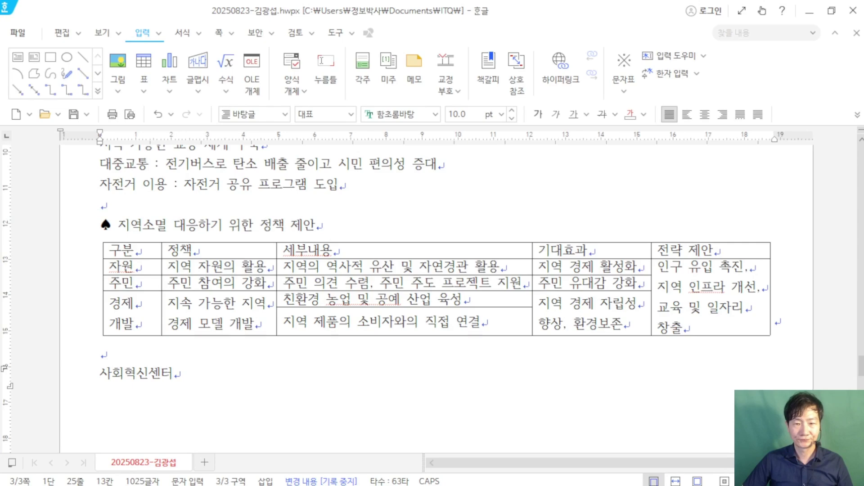
{"action": "scroll", "coordinate": [432, 297], "scroll_direction": "up", "scroll_amount": 6}
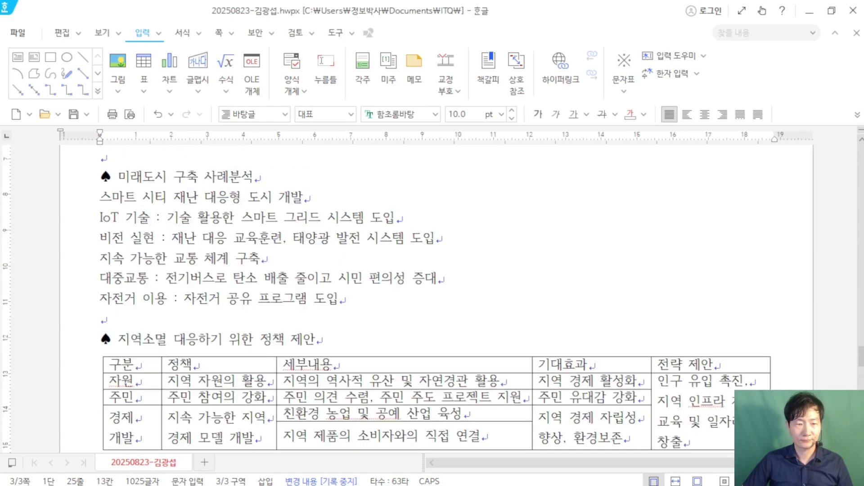
{"action": "scroll", "coordinate": [432, 297], "scroll_direction": "down", "scroll_amount": 9}
{"action": "scroll", "coordinate": [432, 297], "scroll_direction": "up", "scroll_amount": 20}
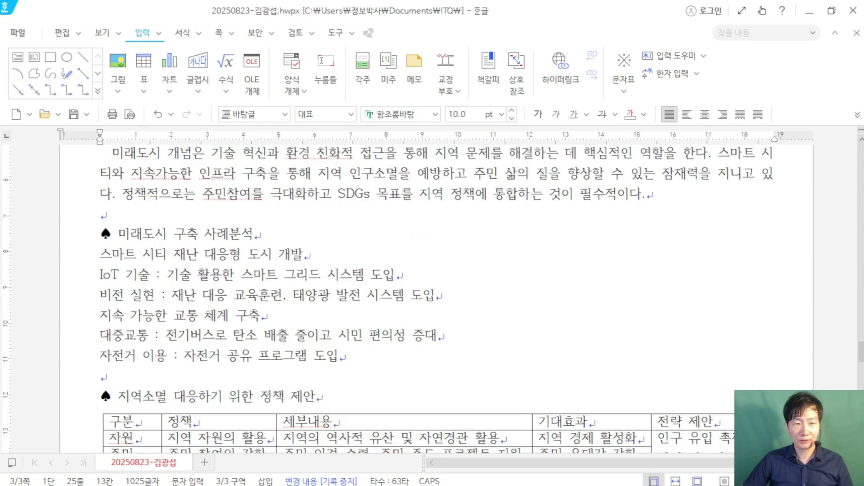
{"action": "scroll", "coordinate": [448, 326], "scroll_direction": "down", "scroll_amount": 3}
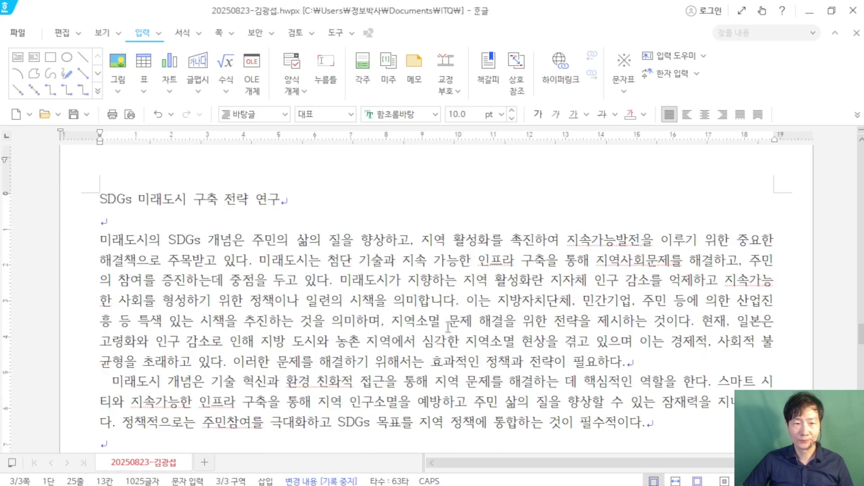
{"action": "left_click", "coordinate": [435, 203]}
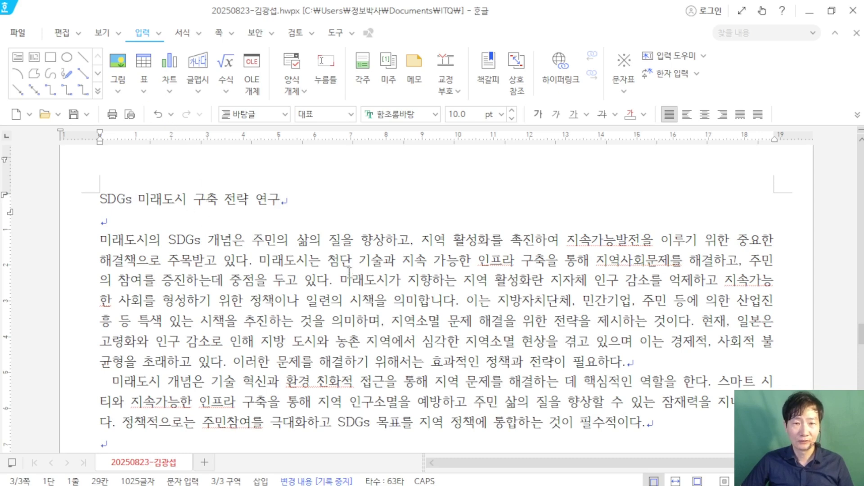
{"action": "key", "text": "Hangul"}
Step: Create a 머리말 header on 양쪽 pages from the 쪽 tab's 머리말/꼬리말 settings, then restore the window
{"action": "left_click", "coordinate": [218, 34]}
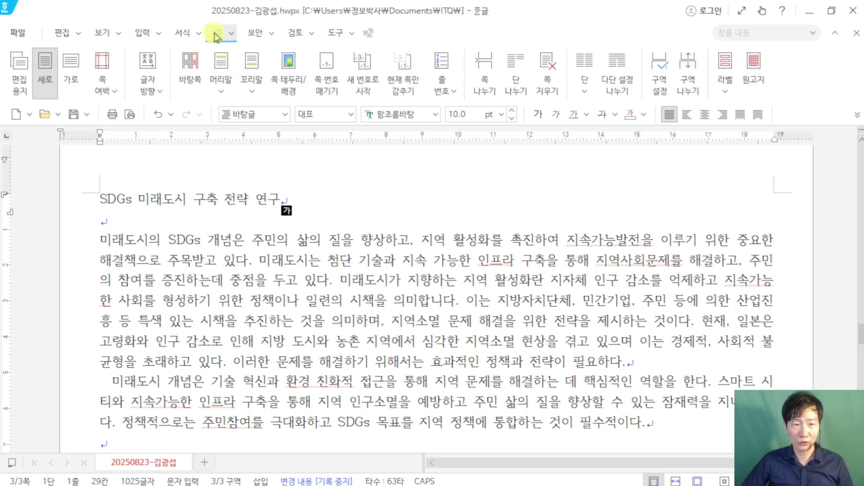
{"action": "left_click", "coordinate": [225, 94]}
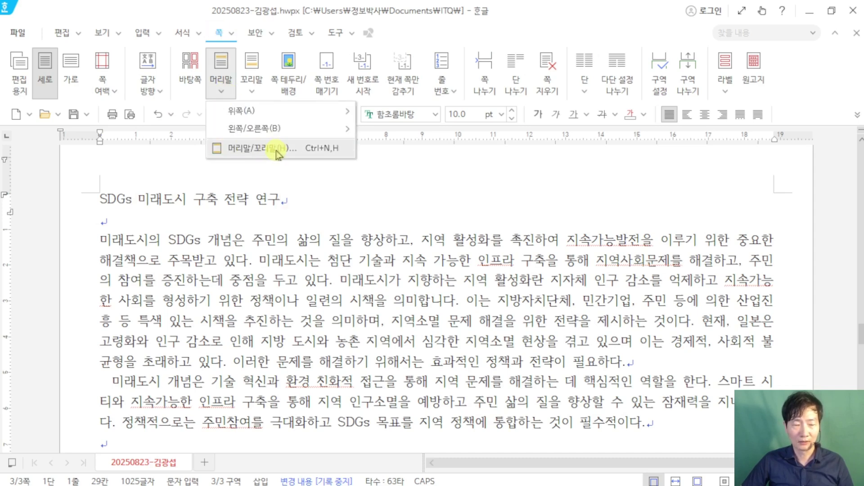
{"action": "left_click", "coordinate": [325, 155]}
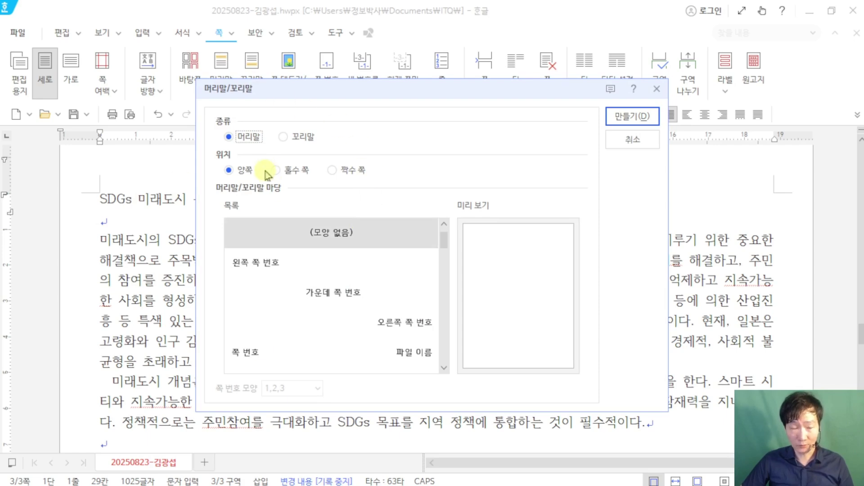
{"action": "left_click", "coordinate": [645, 118]}
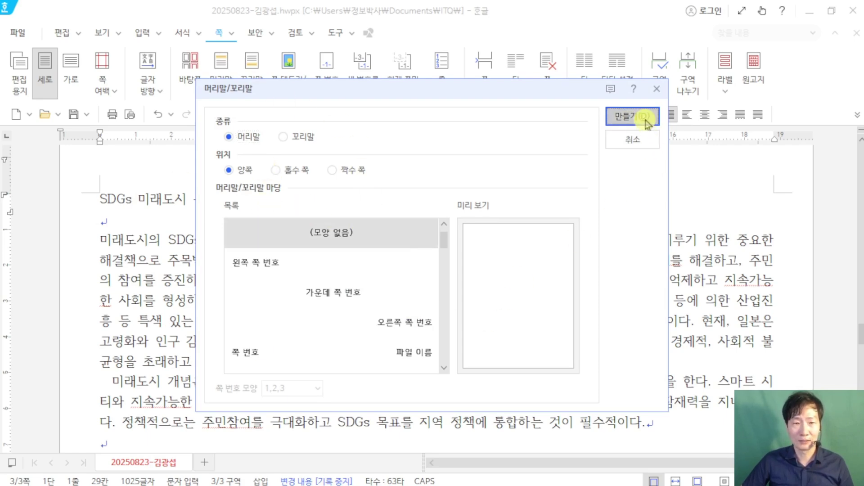
{"action": "left_click", "coordinate": [831, 11]}
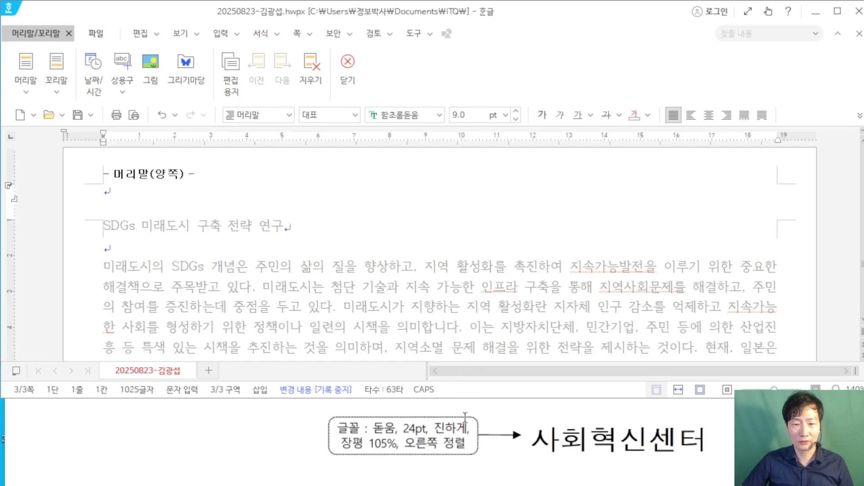
Step: Type 사회혁신 전략 on the empty header line
{"action": "scroll", "coordinate": [475, 419], "scroll_direction": "up", "scroll_amount": 20}
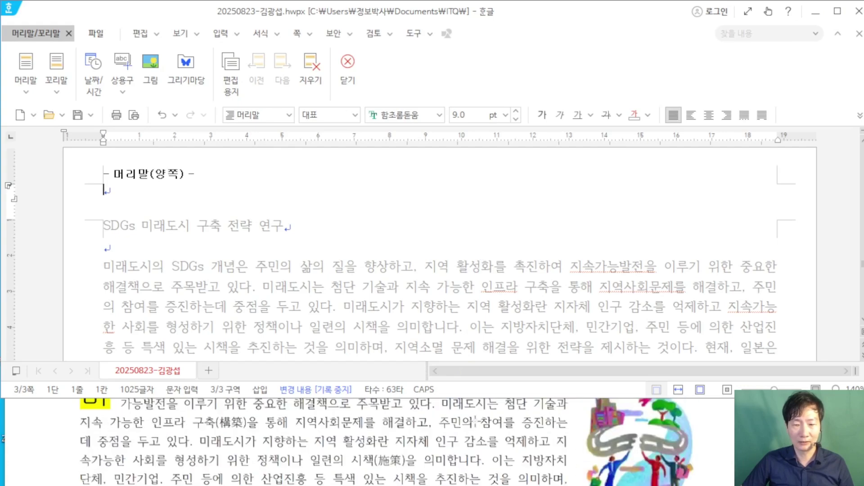
{"action": "scroll", "coordinate": [474, 419], "scroll_direction": "up", "scroll_amount": 3}
{"action": "scroll", "coordinate": [475, 418], "scroll_direction": "down", "scroll_amount": 2}
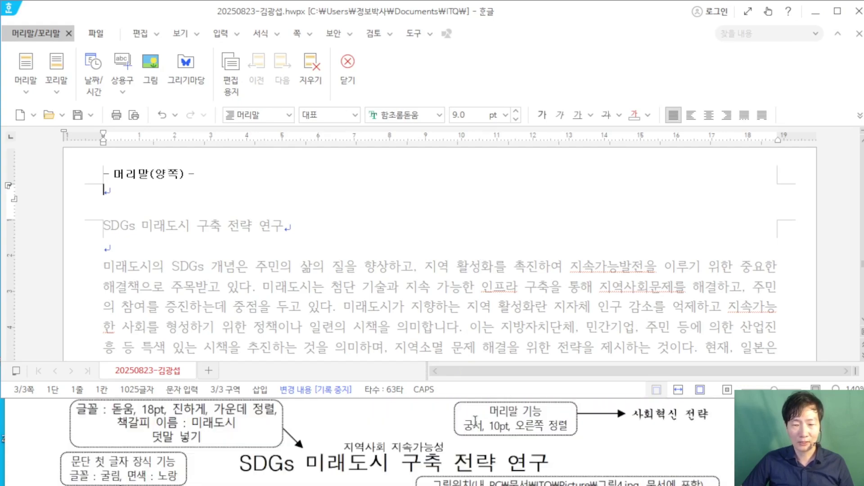
{"action": "left_click", "coordinate": [108, 192]}
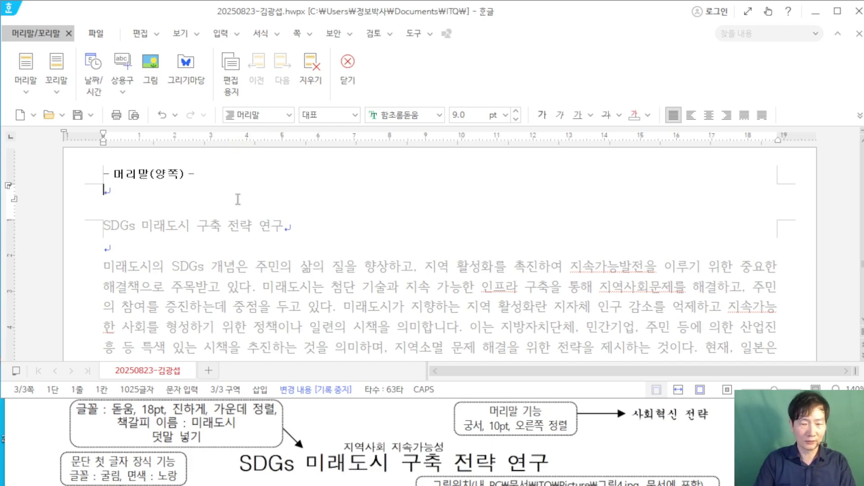
{"action": "type", "text": "사회혁신 "}
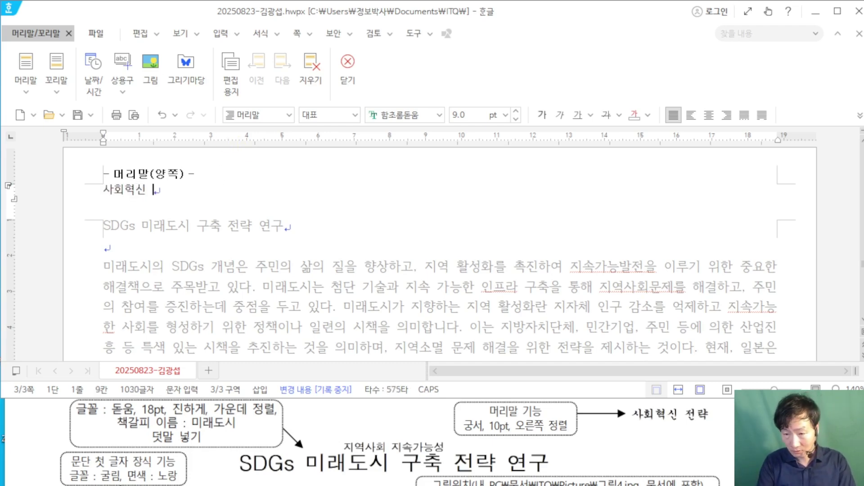
{"action": "type", "text": "전략"}
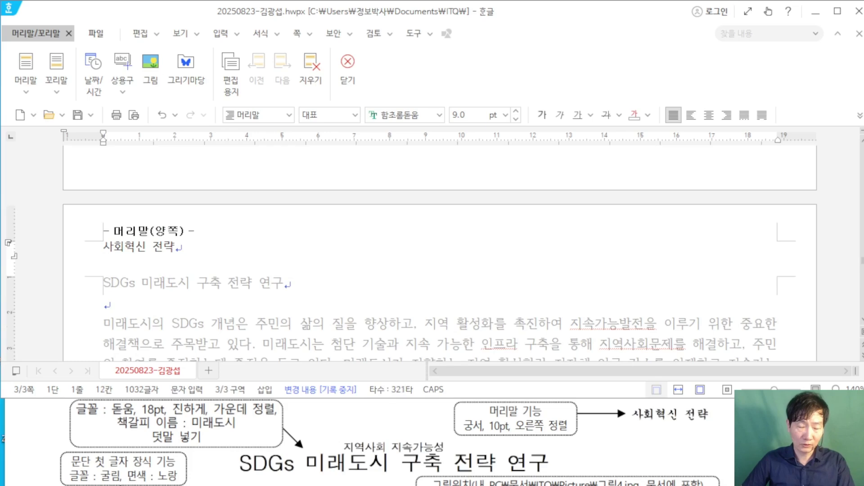
Step: Format the header text as 궁서 10pt, right-aligned, and close header editing
{"action": "left_click_drag", "start_coordinate": [193, 190], "coordinate": [73, 175]}
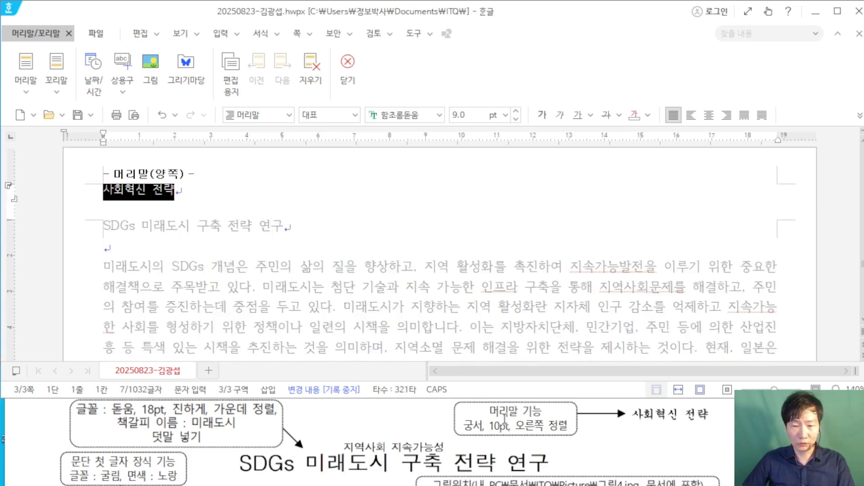
{"action": "left_click", "coordinate": [402, 116]}
{"action": "type", "text": "ㄱ"}
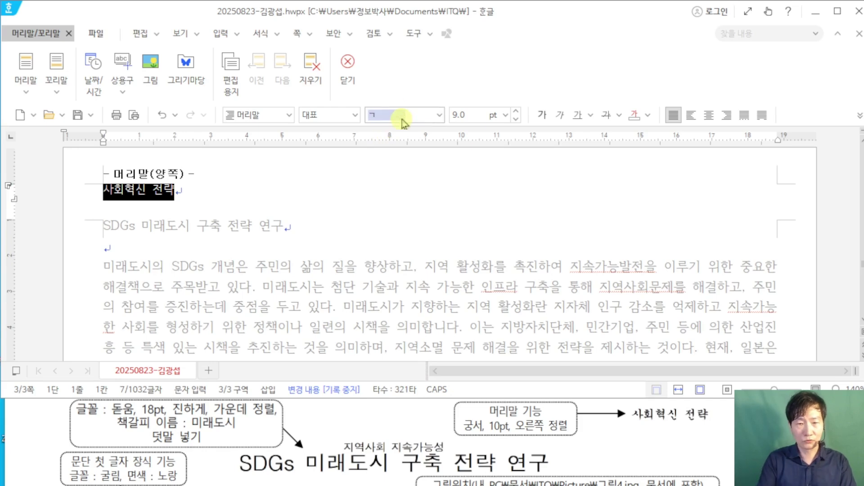
{"action": "key", "text": "Tab"}
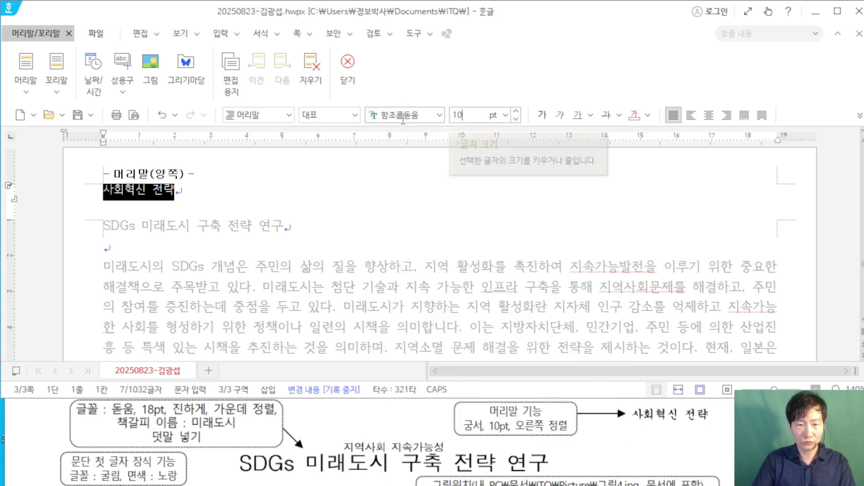
{"action": "key", "text": "Return"}
{"action": "left_click", "coordinate": [405, 116]}
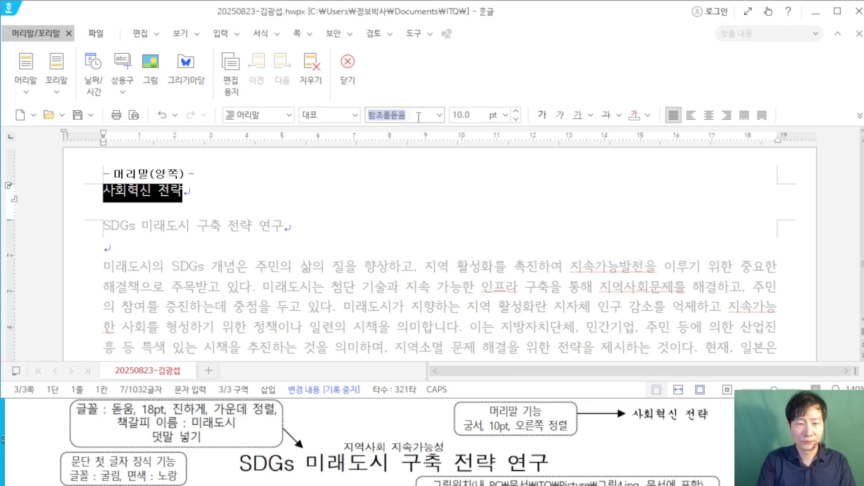
{"action": "type", "text": "ㄱㅜㅇ서"}
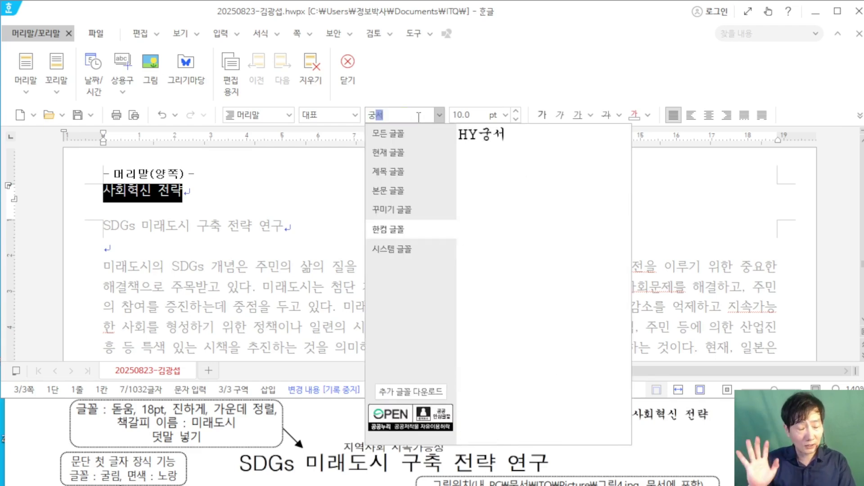
{"action": "left_click", "coordinate": [397, 138]}
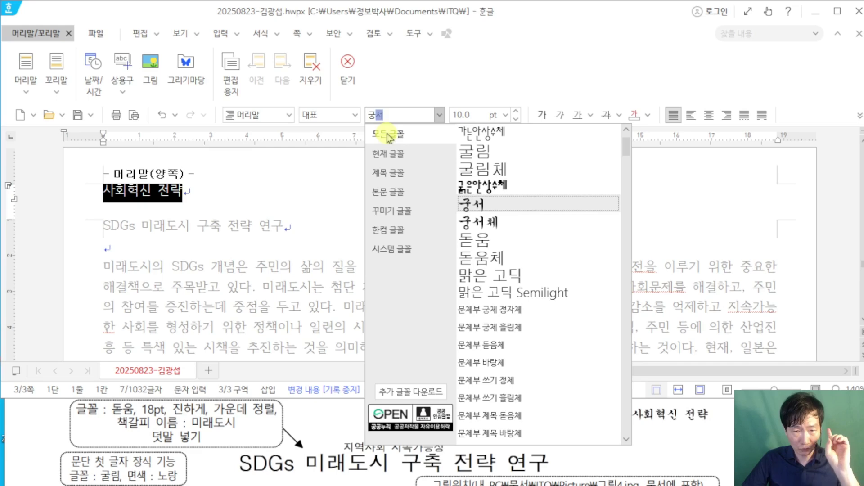
{"action": "left_click", "coordinate": [498, 205]}
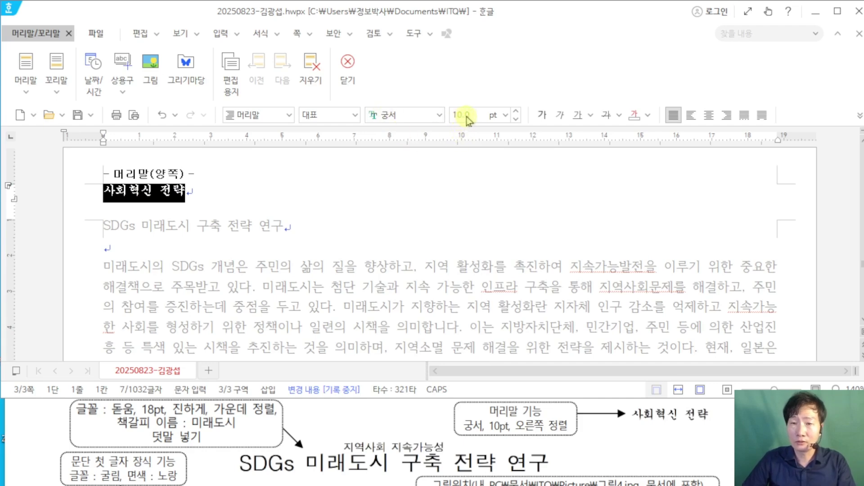
{"action": "left_click", "coordinate": [726, 118]}
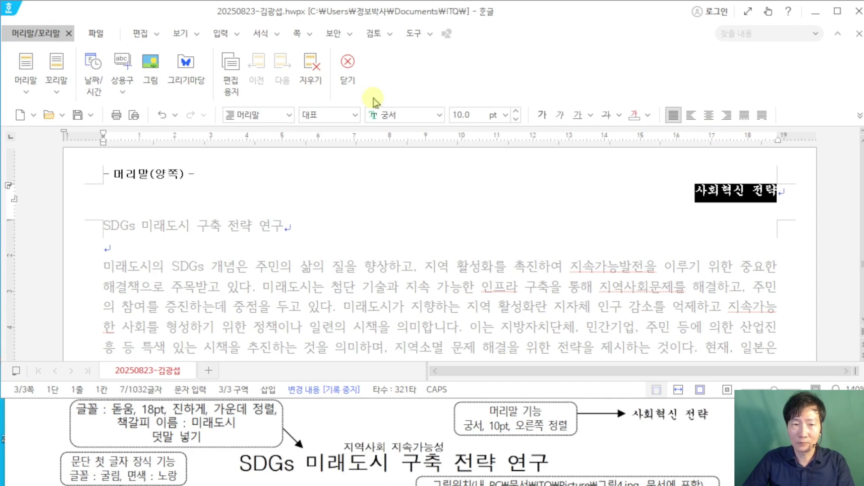
{"action": "left_click", "coordinate": [339, 76]}
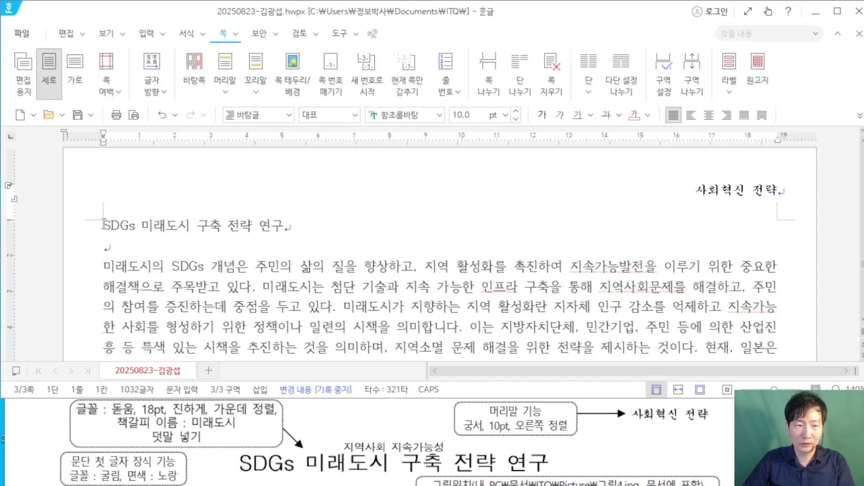
Step: Set the title line to 돋움 18pt, centre it, and save the document
{"action": "left_click_drag", "start_coordinate": [104, 224], "coordinate": [282, 221]}
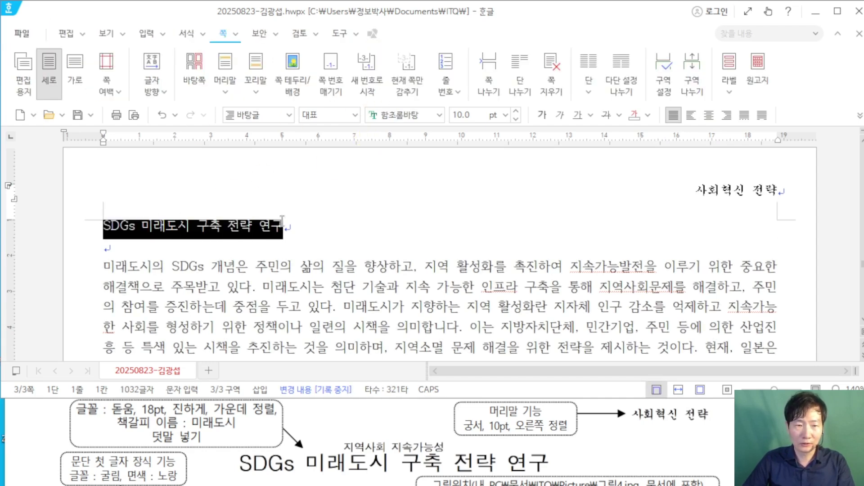
{"action": "left_click", "coordinate": [419, 115]}
{"action": "type", "text": "ㄷ돋움"}
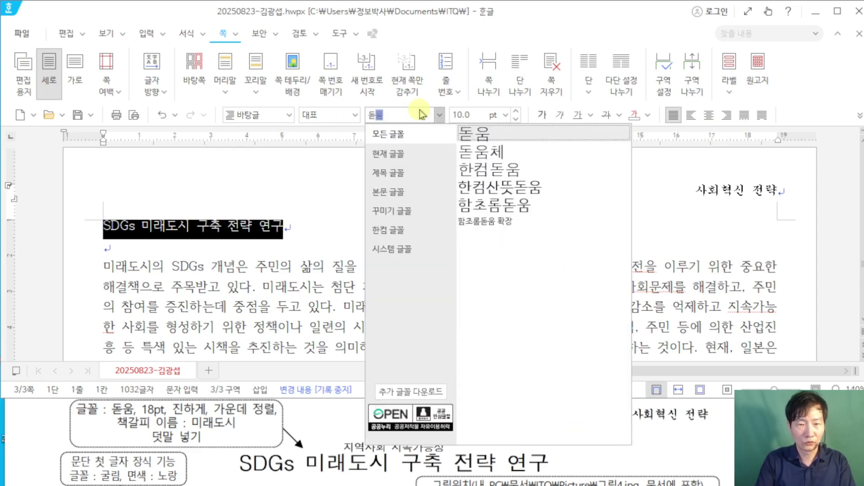
{"action": "key", "text": "Return"}
{"action": "type", "text": "18"}
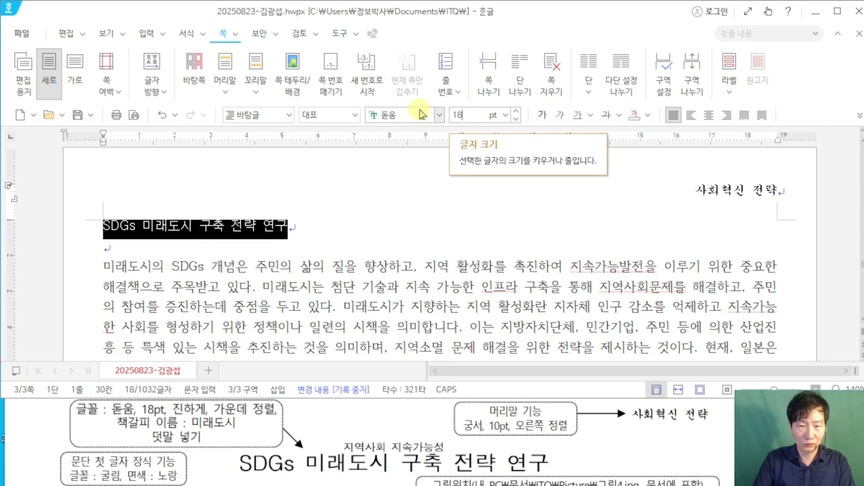
{"action": "key", "text": "Return"}
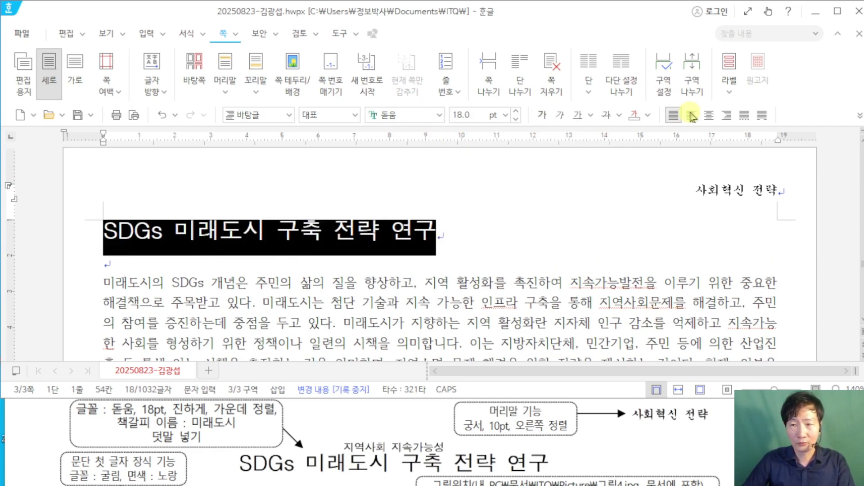
{"action": "left_click", "coordinate": [709, 115]}
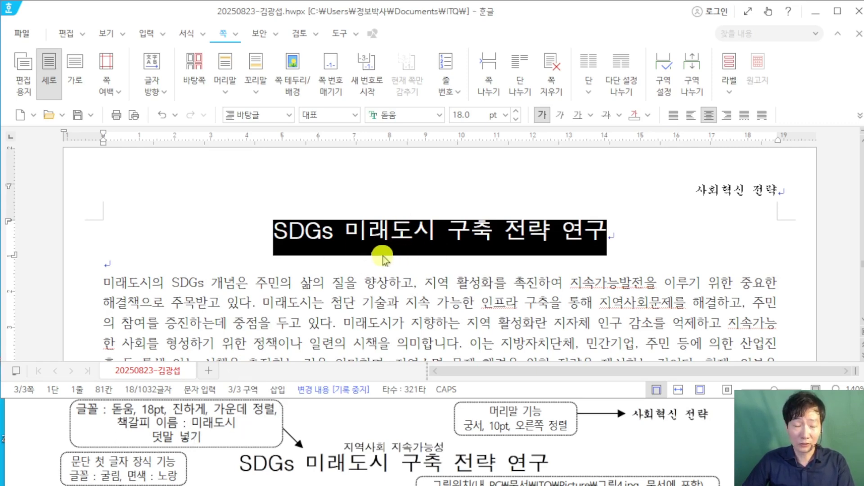
{"action": "key", "text": "ctrl+s"}
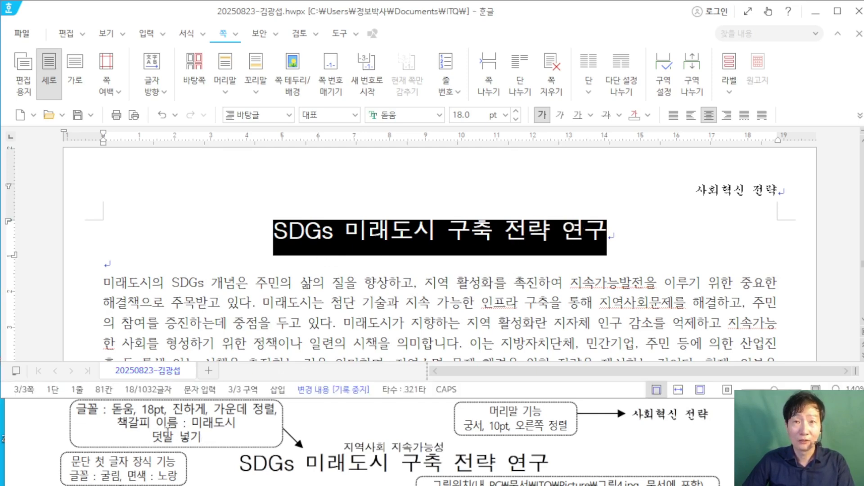
Step: Select the title and bring up the 덧말 넣기 dialog from the 입력 menu
{"action": "left_click", "coordinate": [164, 36]}
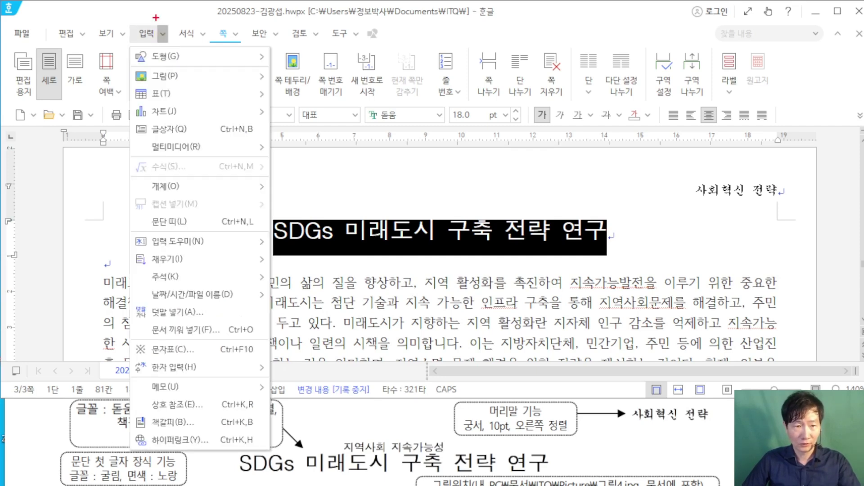
{"action": "left_click_drag", "start_coordinate": [156, 18], "coordinate": [171, 48]}
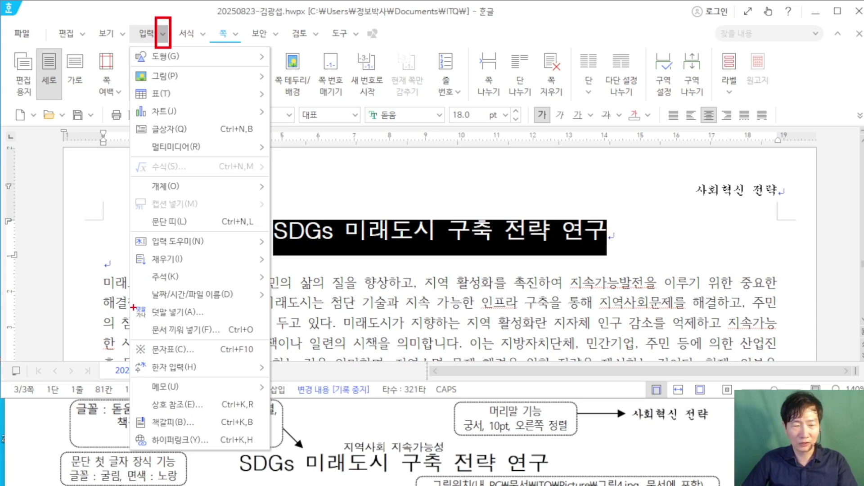
{"action": "mouse_move", "coordinate": [128, 297]}
{"action": "left_mouse_down"}
{"action": "mouse_move", "coordinate": [153, 321]}
{"action": "mouse_move", "coordinate": [369, 314]}
{"action": "left_mouse_up"}
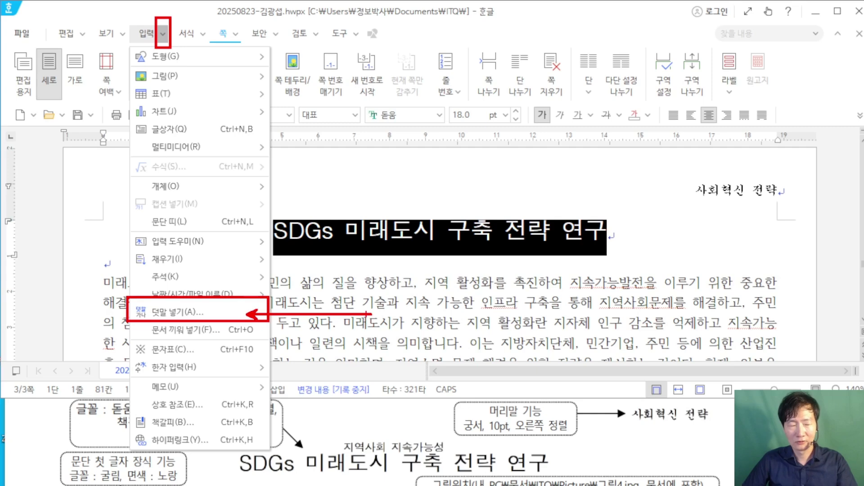
{"action": "key", "text": "Escape"}
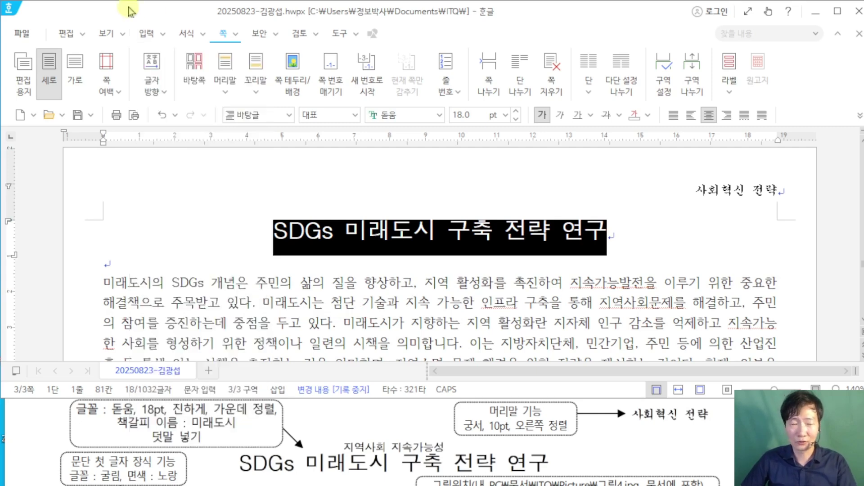
{"action": "left_click", "coordinate": [164, 34]}
{"action": "mouse_move", "coordinate": [172, 36]}
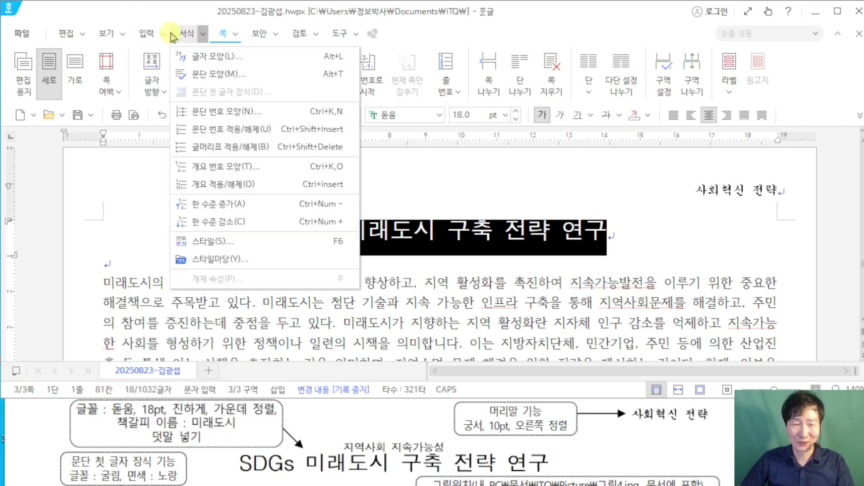
{"action": "left_click", "coordinate": [165, 36]}
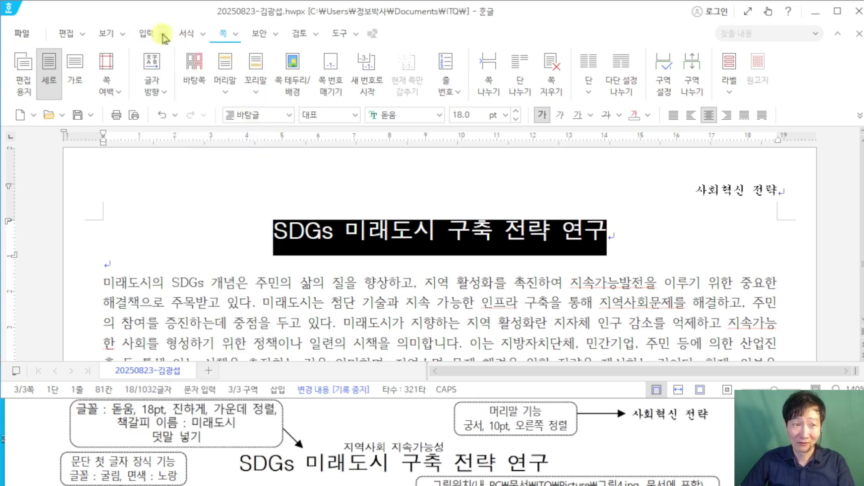
{"action": "left_click", "coordinate": [165, 36]}
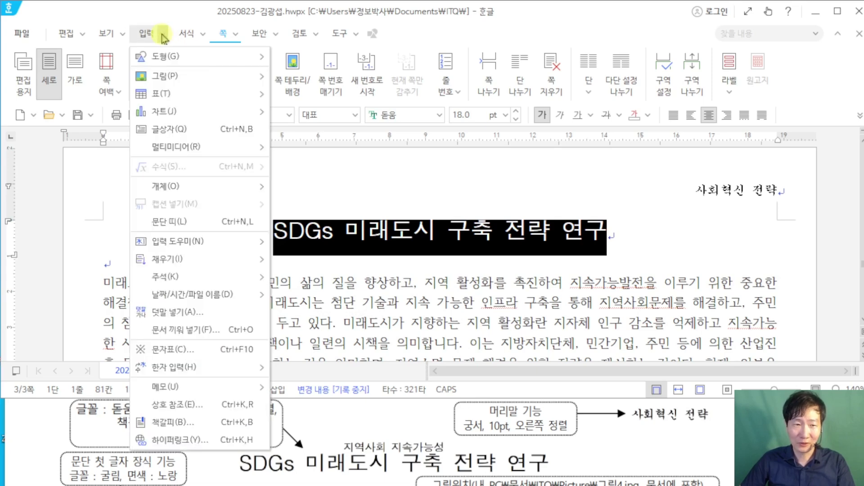
{"action": "left_click", "coordinate": [212, 316]}
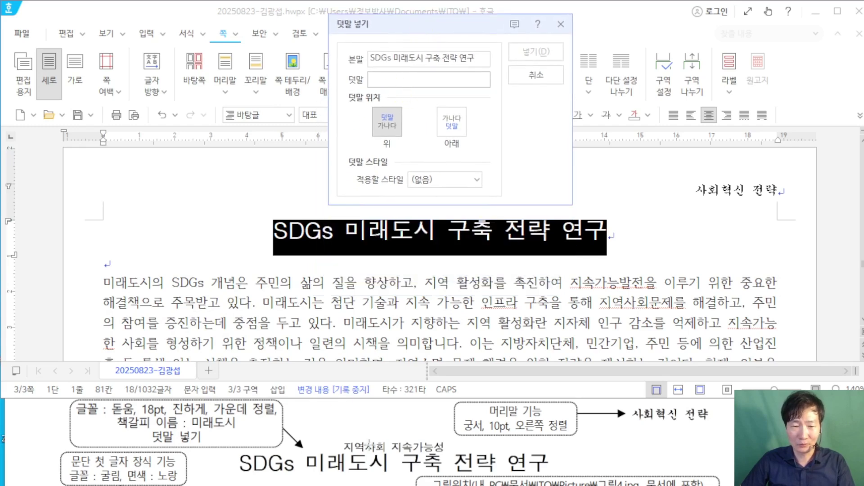
Step: Enter 지역사회 지속가능성 as the ruby text and insert it above the title
{"action": "left_click_drag", "start_coordinate": [337, 439], "coordinate": [449, 448]}
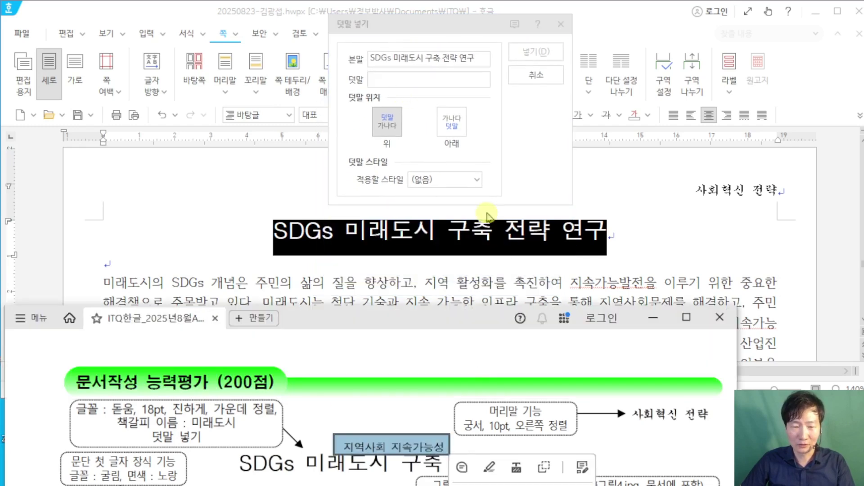
{"action": "left_click", "coordinate": [456, 22]}
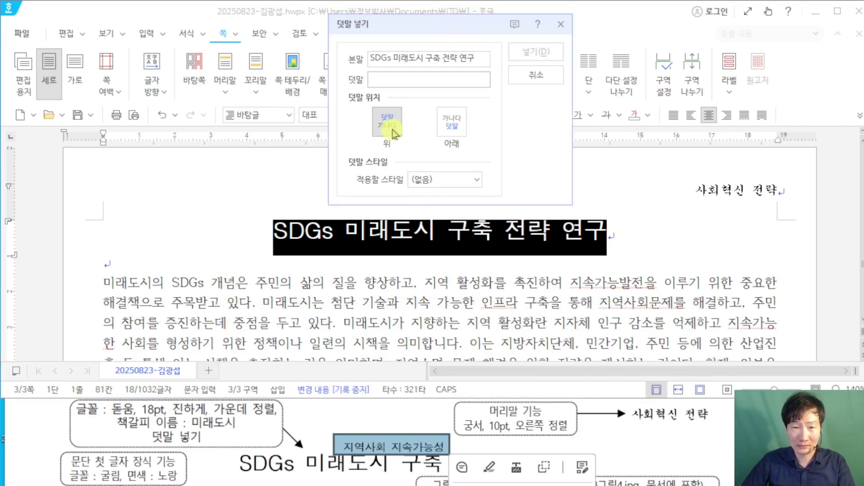
{"action": "type", "text": "지역"}
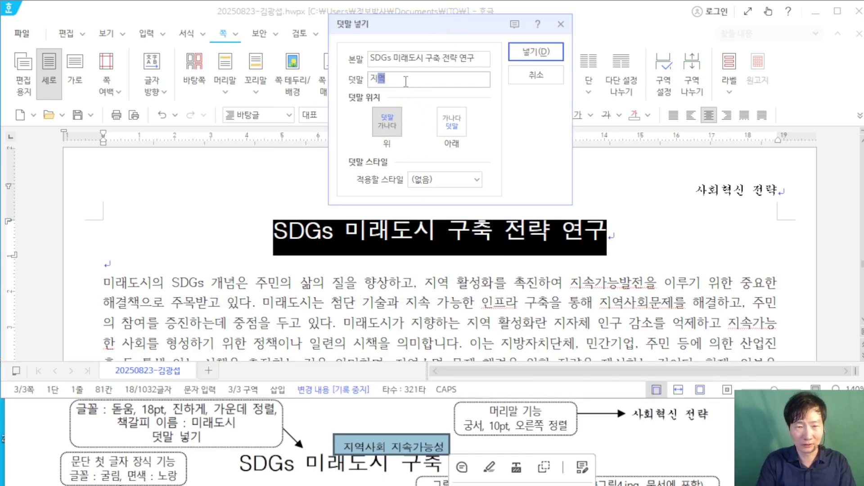
{"action": "type", "text": "사회 지속가능성"}
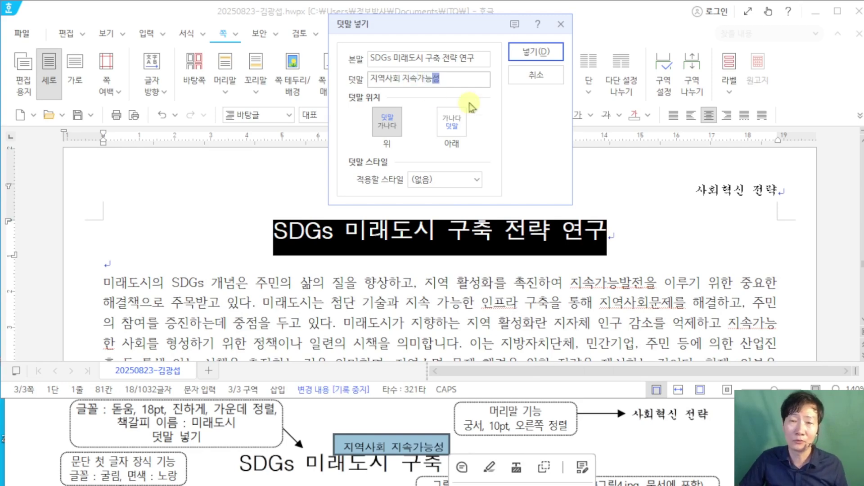
{"action": "left_click", "coordinate": [539, 57]}
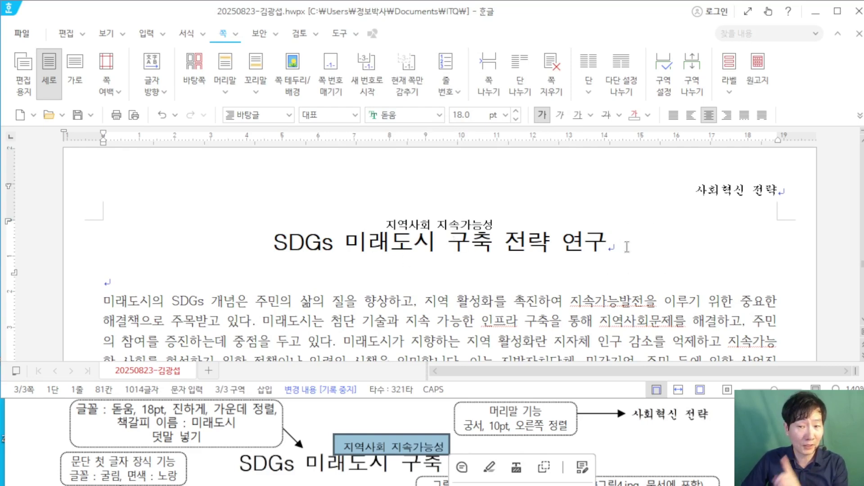
Step: Insert a bookmark named 미래도시 before SDGs in the title and confirm it is listed
{"action": "left_click", "coordinate": [273, 239]}
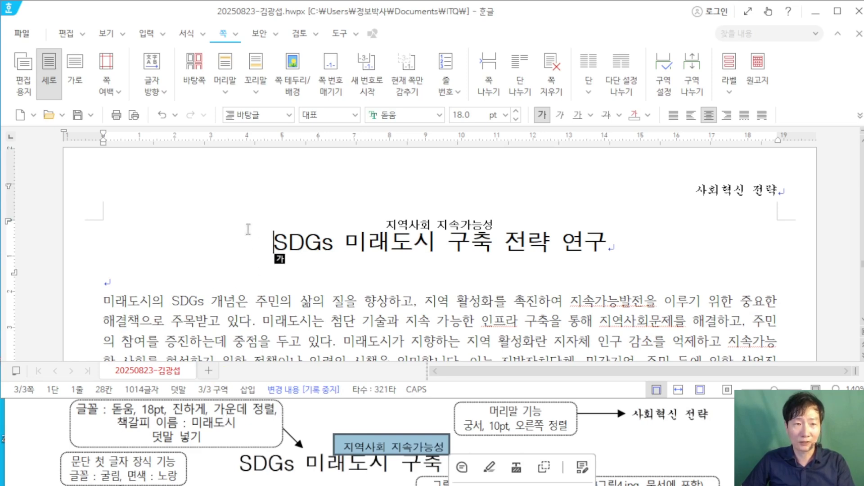
{"action": "left_click", "coordinate": [146, 33]}
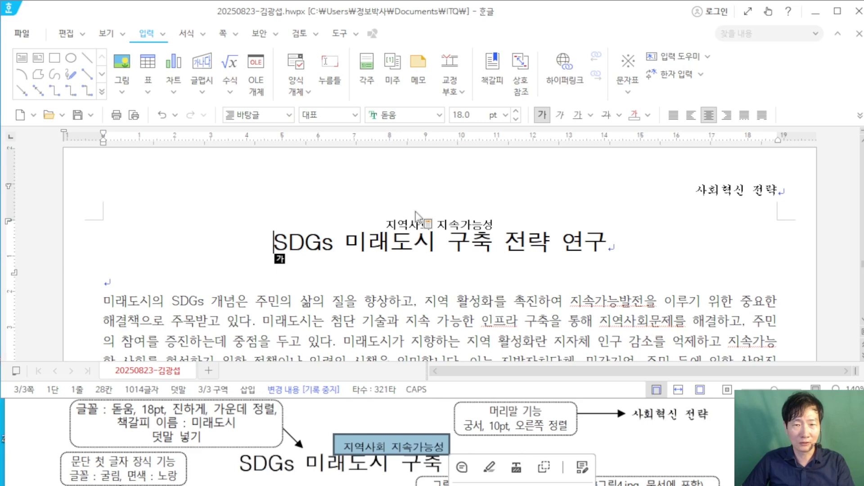
{"action": "left_click", "coordinate": [482, 93]}
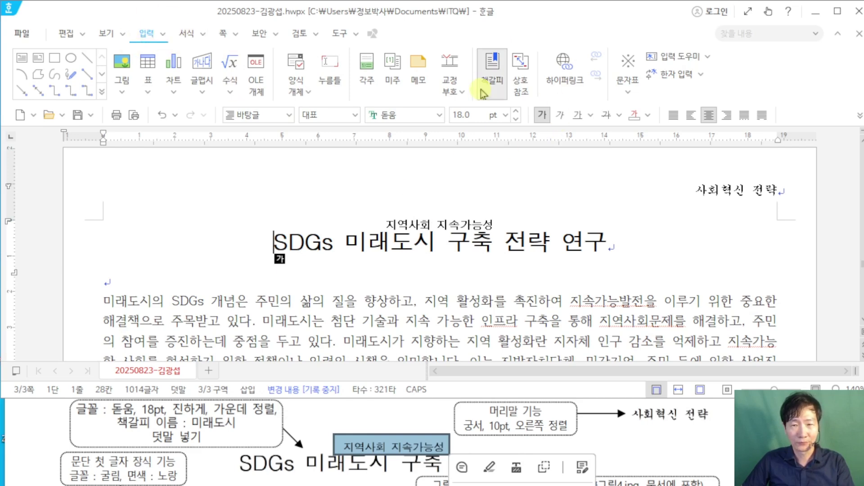
{"action": "left_click", "coordinate": [490, 75]}
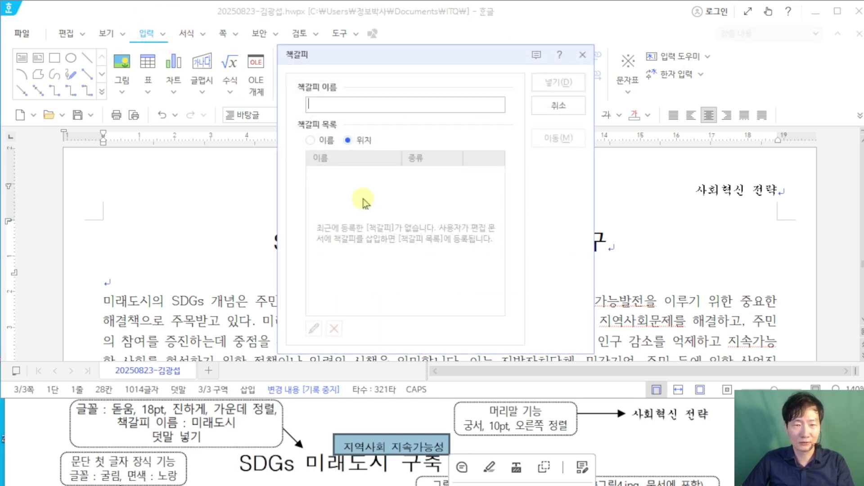
{"action": "type", "text": "미래도시"}
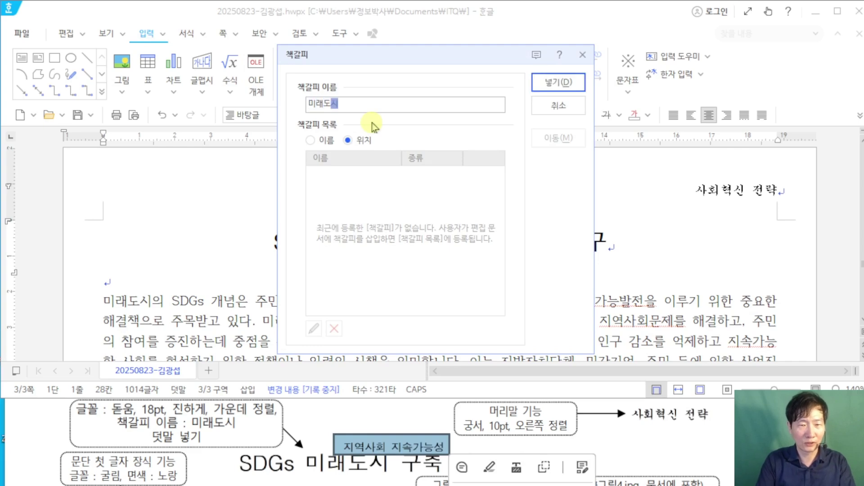
{"action": "left_click", "coordinate": [571, 88]}
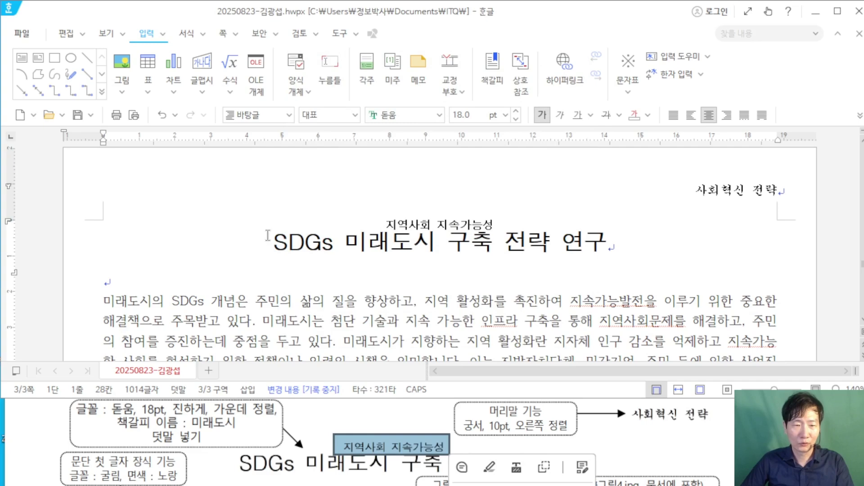
{"action": "left_click", "coordinate": [492, 86]}
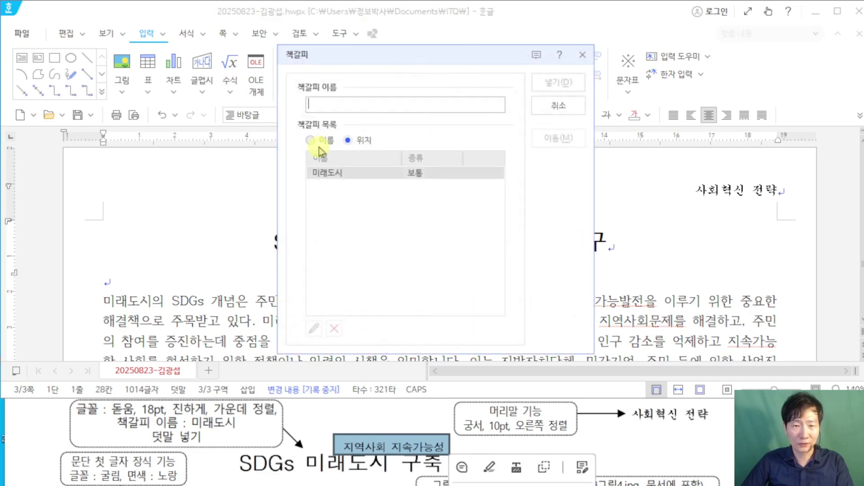
{"action": "left_click", "coordinate": [581, 55]}
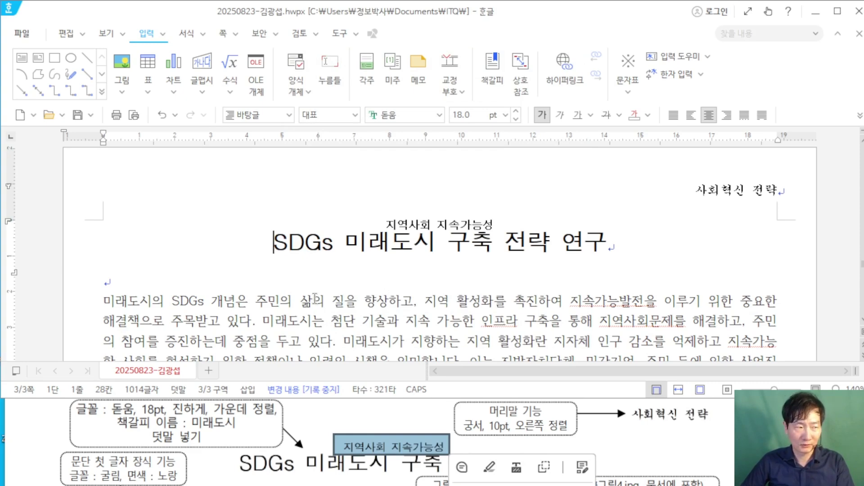
Step: Place the caret in the first body paragraph, beginning 미래도시의 SDGs, and bring up the 서식 commands
{"action": "left_click", "coordinate": [293, 223]}
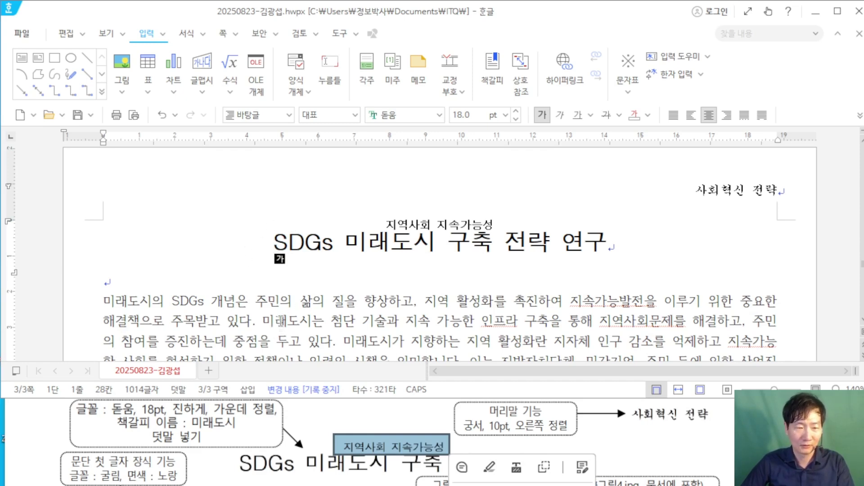
{"action": "scroll", "coordinate": [206, 449], "scroll_direction": "down", "scroll_amount": 1}
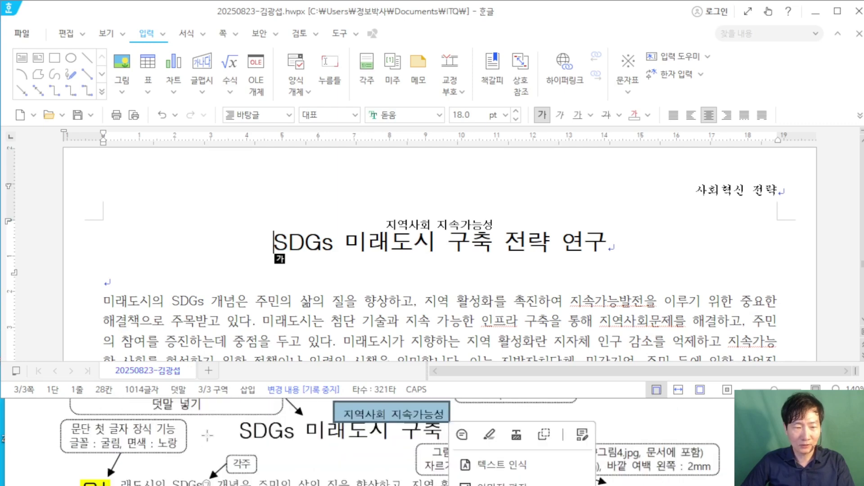
{"action": "scroll", "coordinate": [193, 290], "scroll_direction": "down", "scroll_amount": 3}
{"action": "left_click", "coordinate": [103, 204]}
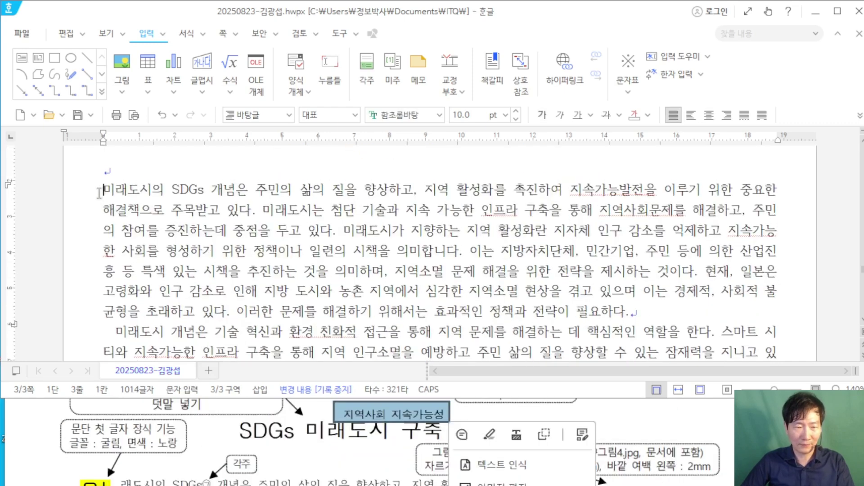
{"action": "scroll", "coordinate": [143, 443], "scroll_direction": "down", "scroll_amount": 1}
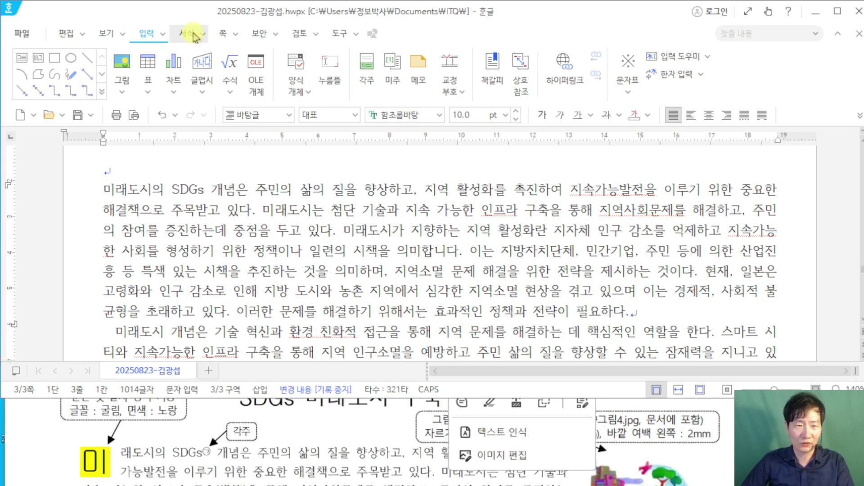
{"action": "left_click", "coordinate": [202, 34]}
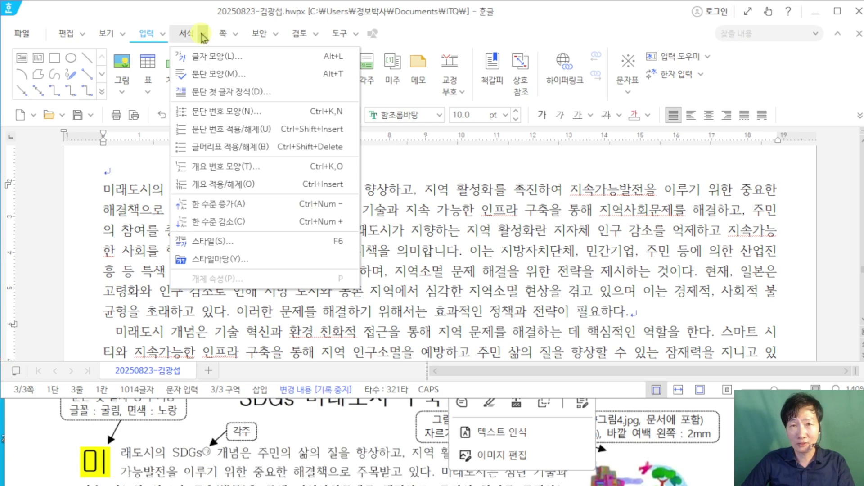
{"action": "left_click", "coordinate": [202, 34]}
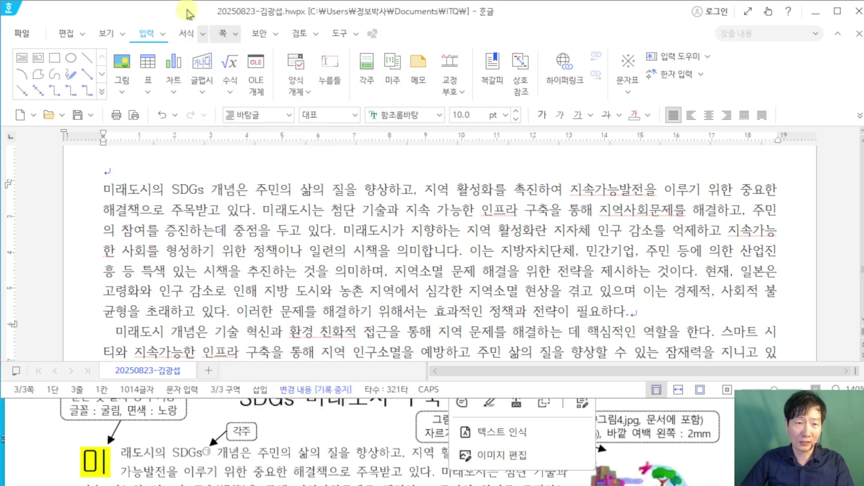
{"action": "left_click", "coordinate": [202, 34]}
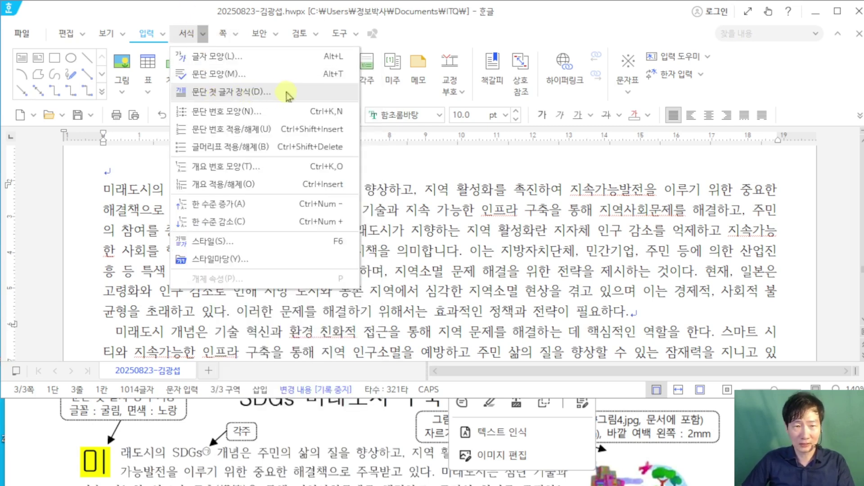
Step: Apply a two-line 미 drop cap in 굴림 with a yellow background to the first paragraph
{"action": "left_click", "coordinate": [290, 93]}
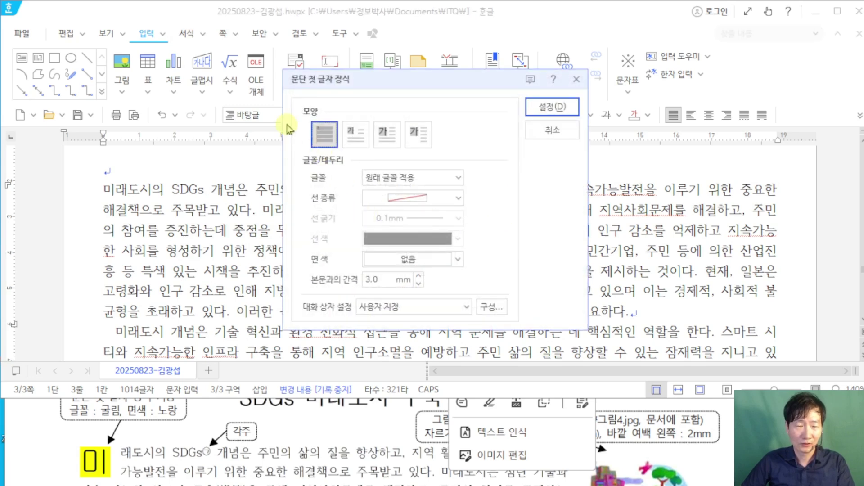
{"action": "scroll", "coordinate": [132, 410], "scroll_direction": "up", "scroll_amount": 1}
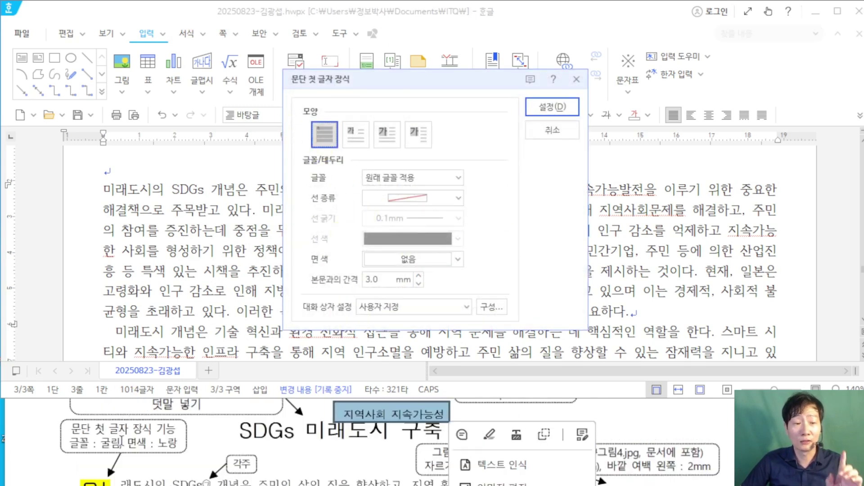
{"action": "scroll", "coordinate": [195, 435], "scroll_direction": "down", "scroll_amount": 1}
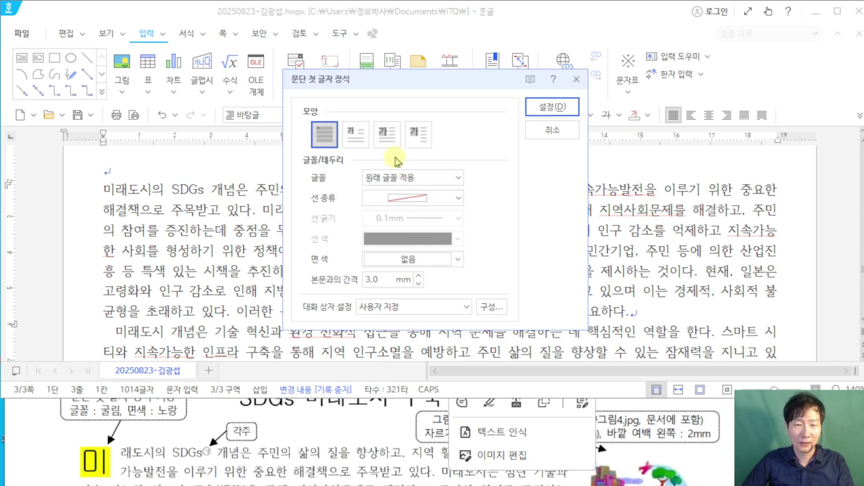
{"action": "left_click", "coordinate": [356, 135]}
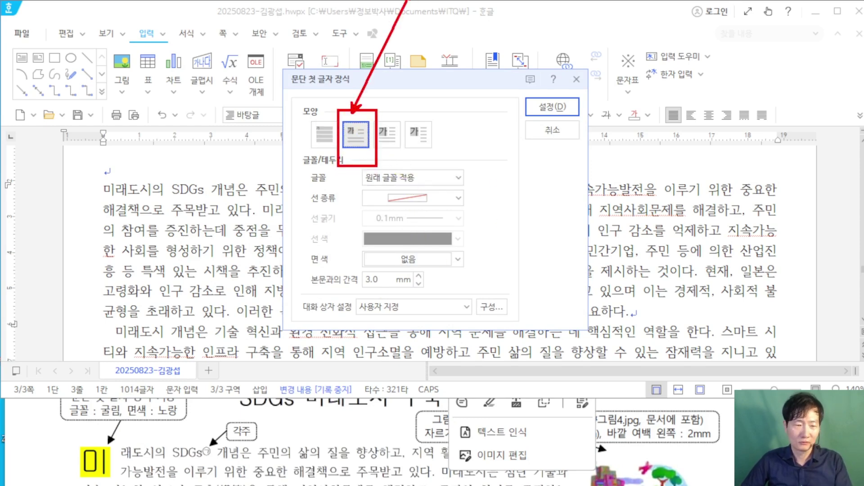
{"action": "key", "text": "Escape"}
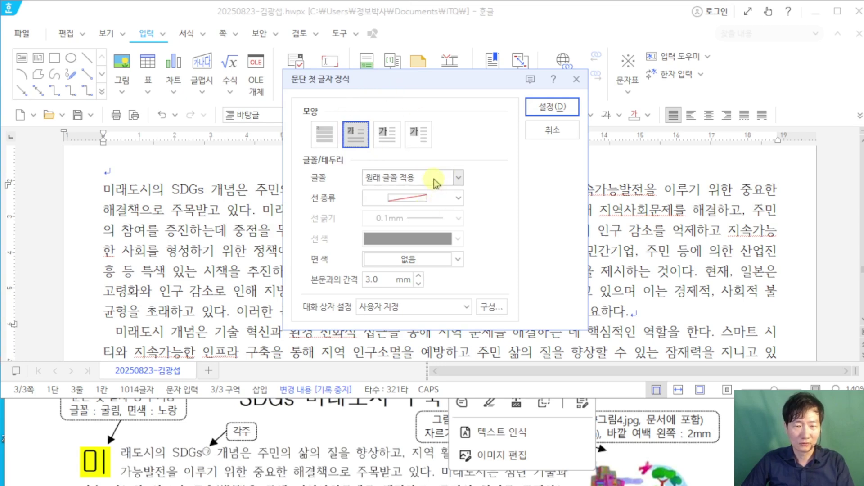
{"action": "left_click", "coordinate": [443, 180]}
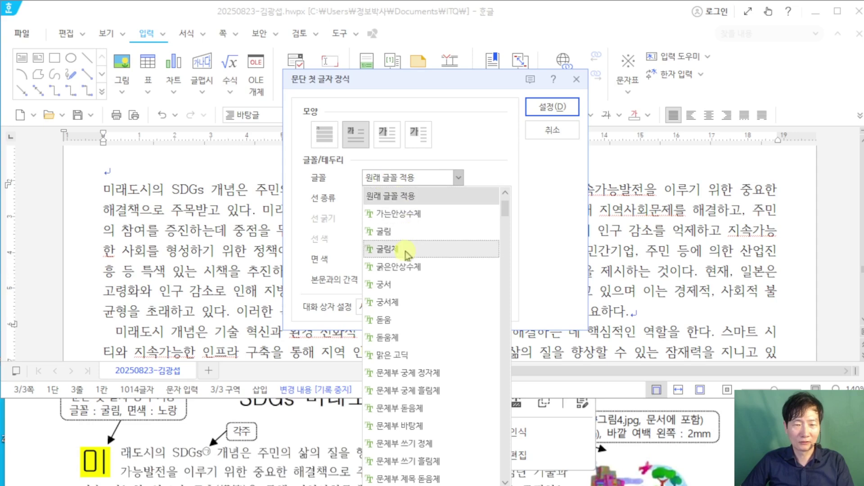
{"action": "left_click", "coordinate": [390, 237]}
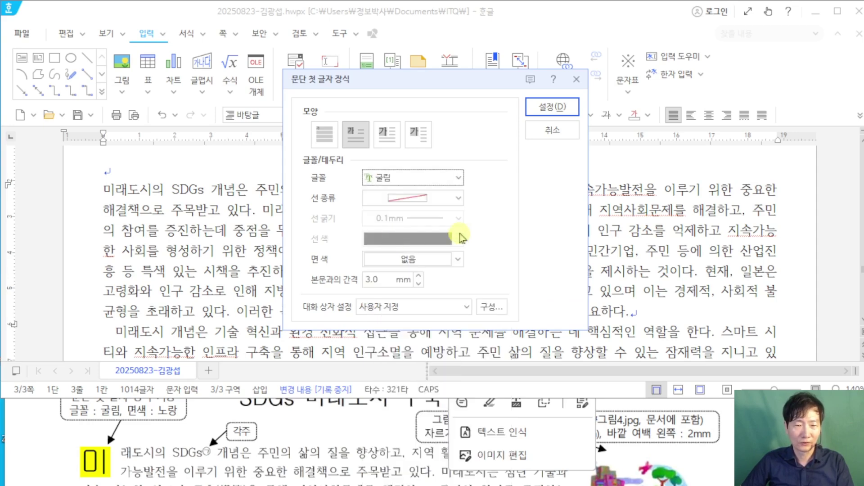
{"action": "left_click", "coordinate": [458, 260]}
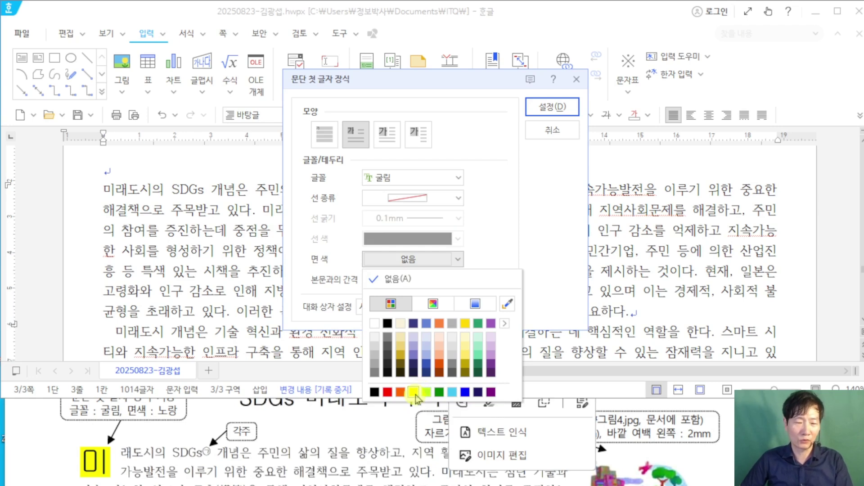
{"action": "left_click", "coordinate": [415, 393]}
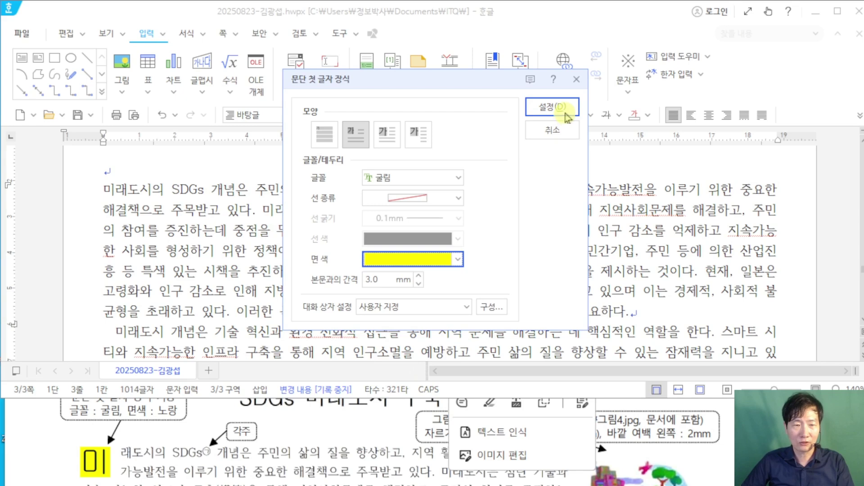
{"action": "left_click", "coordinate": [558, 109]}
{"action": "scroll", "coordinate": [124, 435], "scroll_direction": "up", "scroll_amount": 1}
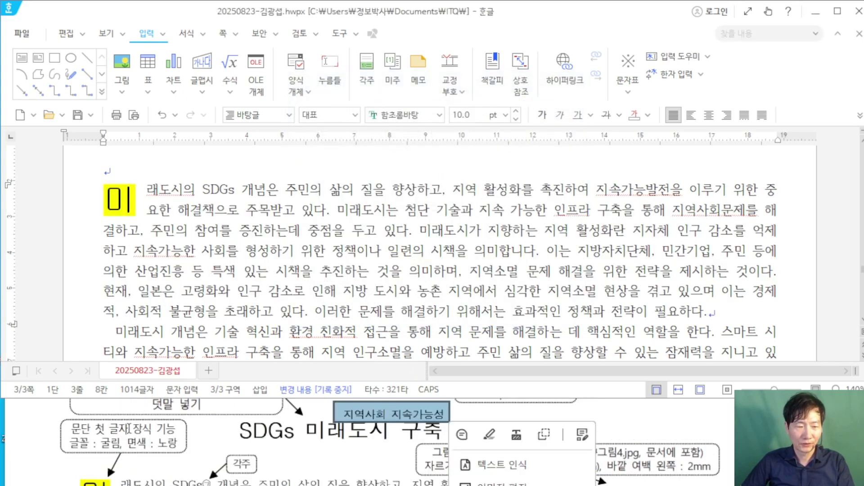
{"action": "scroll", "coordinate": [128, 428], "scroll_direction": "down", "scroll_amount": 2}
{"action": "scroll", "coordinate": [168, 428], "scroll_direction": "up", "scroll_amount": 1}
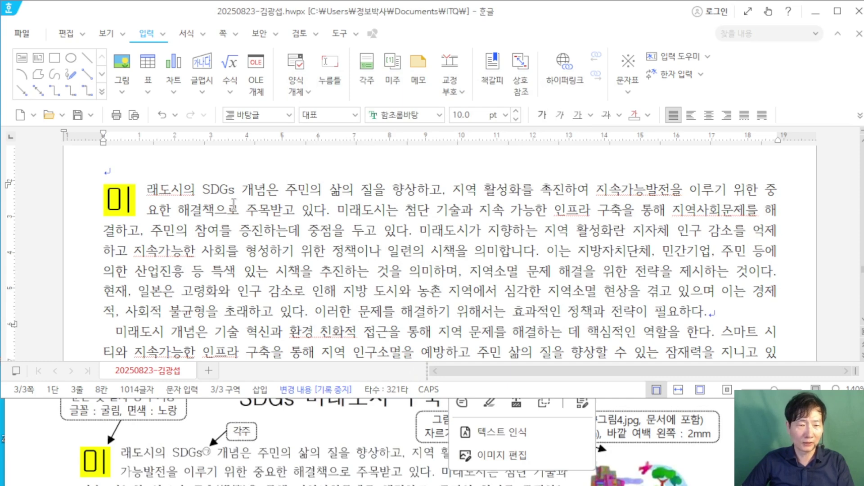
Step: Insert footnote 1) right after SDGs in the first paragraph
{"action": "left_click", "coordinate": [238, 188]}
{"action": "left_click", "coordinate": [276, 191]}
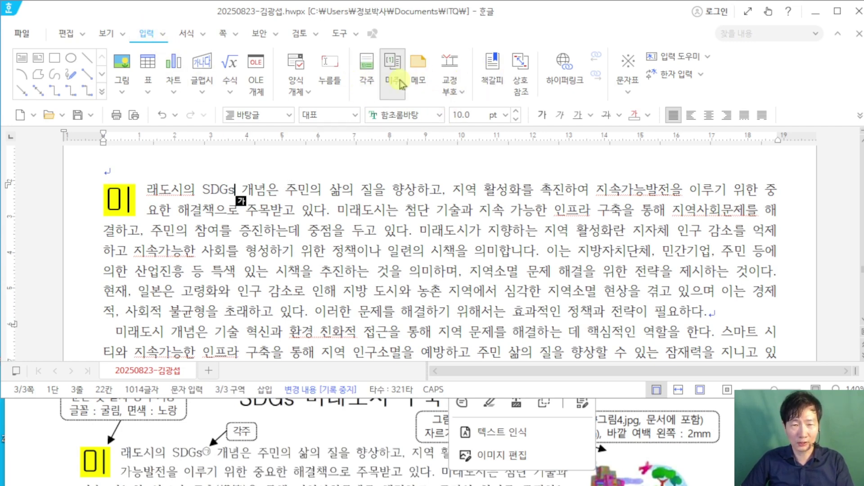
{"action": "left_click", "coordinate": [367, 74]}
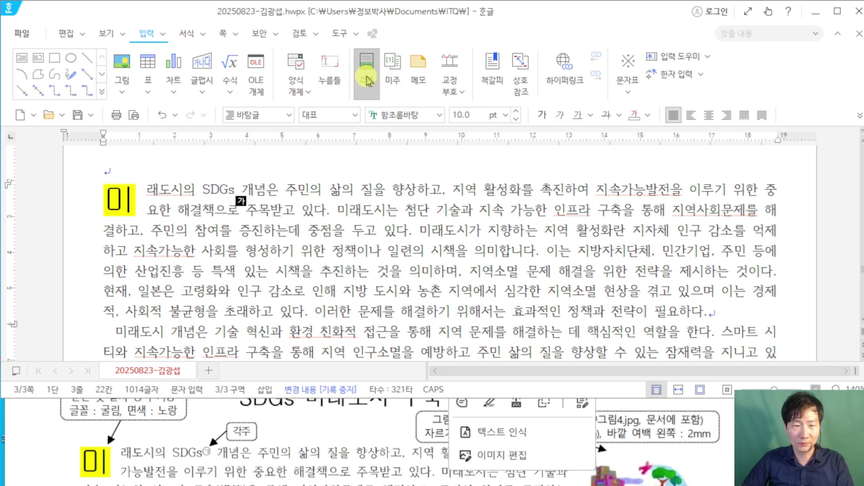
{"action": "scroll", "coordinate": [377, 416], "scroll_direction": "down", "scroll_amount": 10}
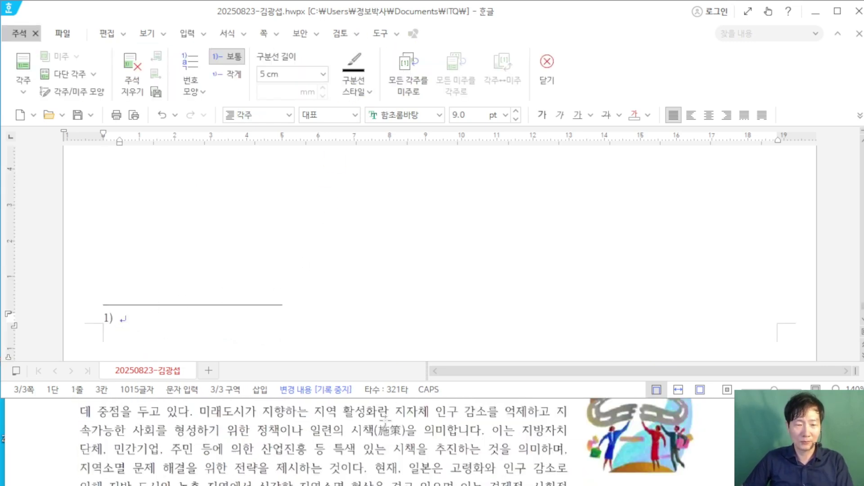
{"action": "scroll", "coordinate": [377, 416], "scroll_direction": "down", "scroll_amount": 10}
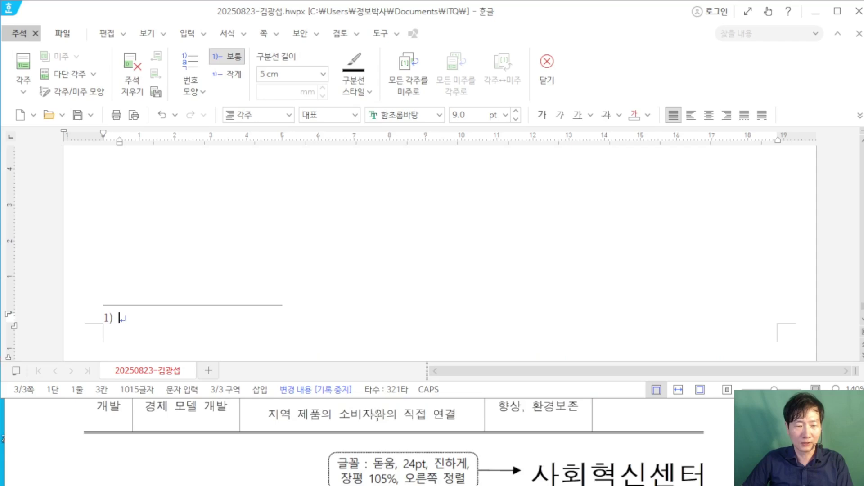
Step: Move the reference sheet window higher up and return to the Hangul document
{"action": "left_click", "coordinate": [377, 413]}
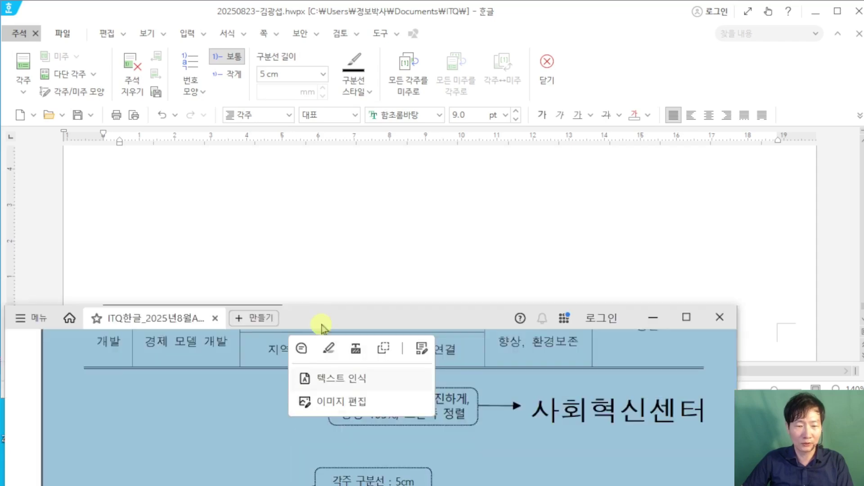
{"action": "left_click_drag", "start_coordinate": [338, 318], "coordinate": [339, 268]}
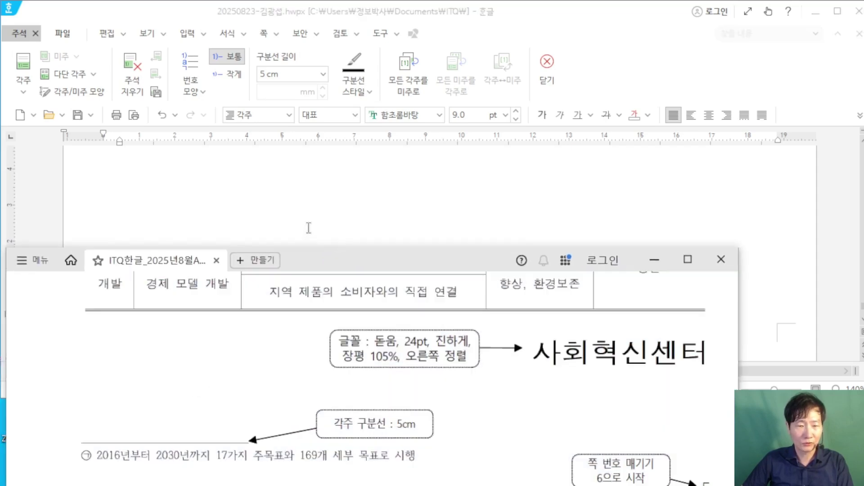
{"action": "left_click", "coordinate": [309, 227]}
Step: Type '2016년부터 2030년까지 17가지 주목표와 169개 세부 목표로 시행' after the footnote number 1)
{"action": "left_click", "coordinate": [177, 324]}
{"action": "type", "text": "20"}
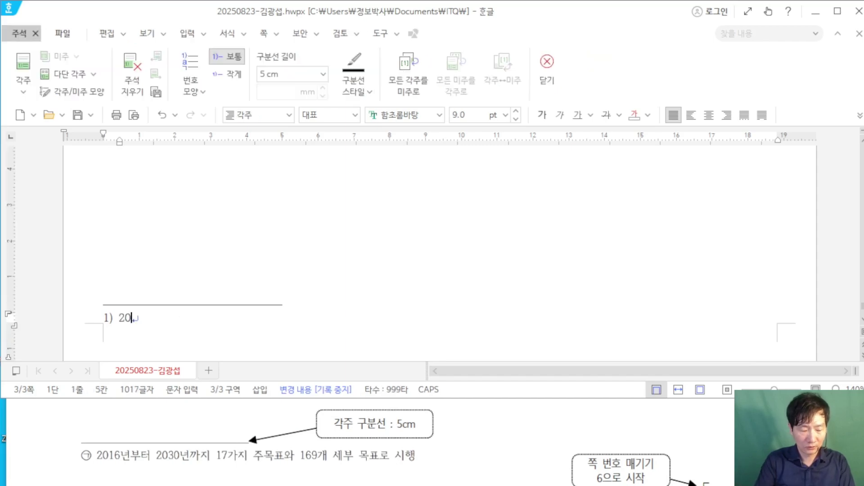
{"action": "type", "text": "16년부"}
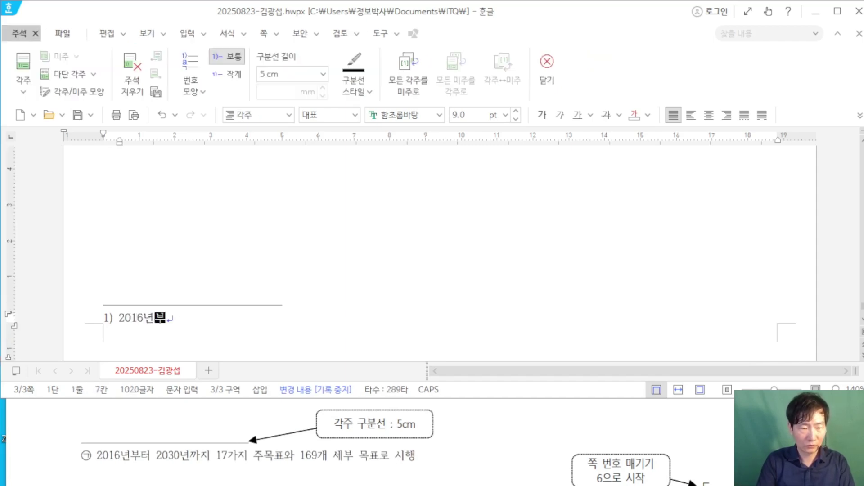
{"action": "type", "text": "터 203"}
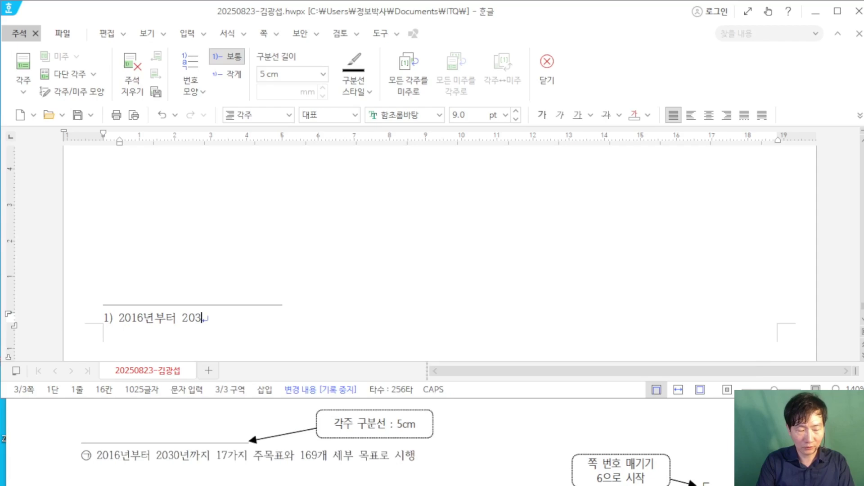
{"action": "type", "text": "0녀"}
{"action": "type", "text": "까지 "}
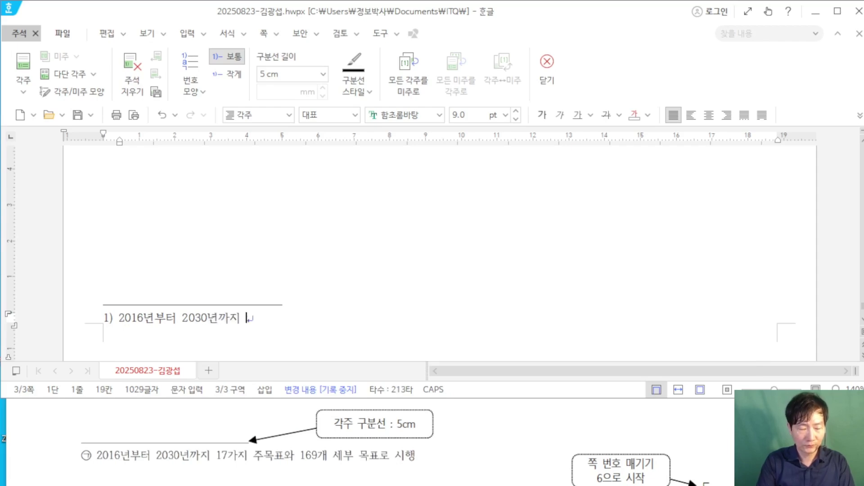
{"action": "type", "text": "17가지 주"}
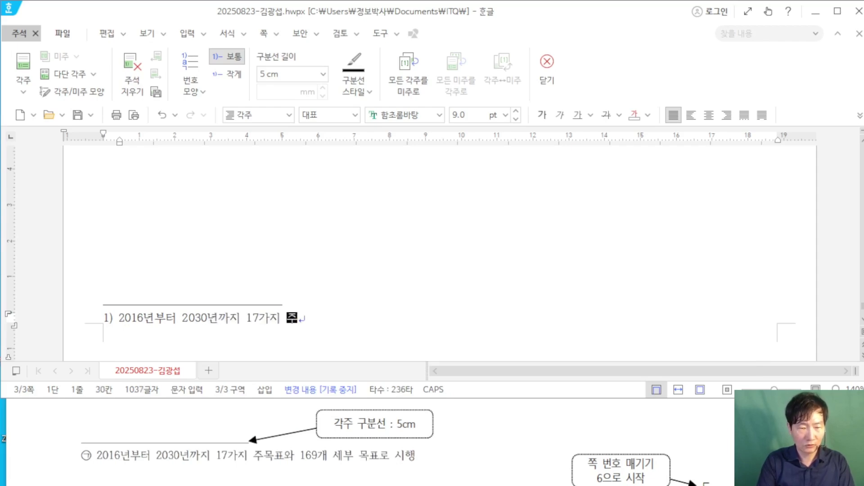
{"action": "type", "text": "목표와 1"}
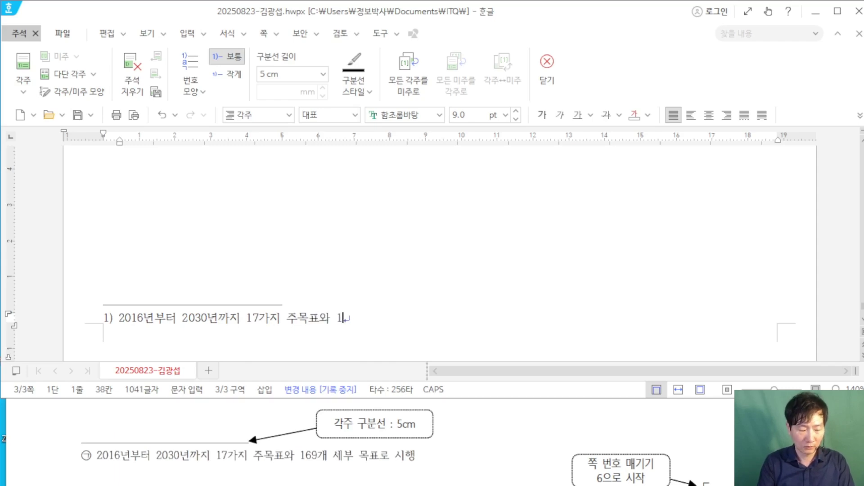
{"action": "type", "text": "69개 "}
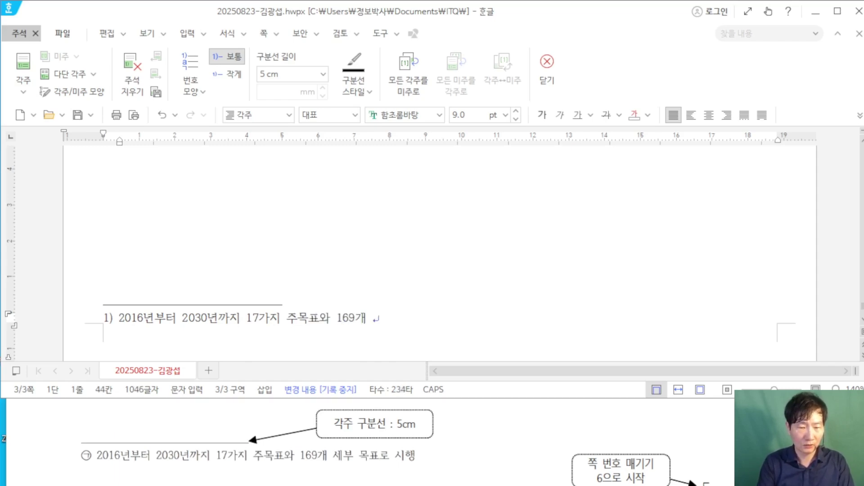
{"action": "type", "text": "세부 목표로 시행"}
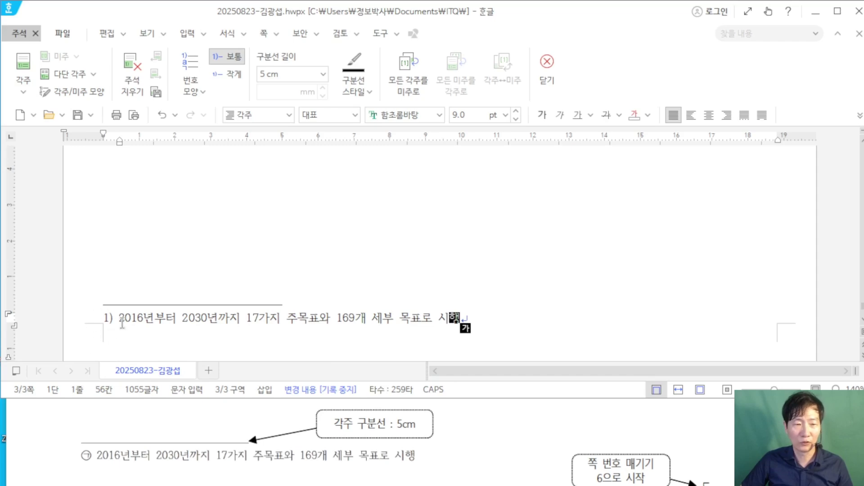
{"action": "mouse_move", "coordinate": [101, 438]}
{"action": "left_mouse_down"}
{"action": "mouse_move", "coordinate": [100, 466]}
{"action": "mouse_move", "coordinate": [62, 461]}
{"action": "mouse_move", "coordinate": [100, 470]}
{"action": "left_mouse_up"}
{"action": "mouse_move", "coordinate": [113, 341]}
{"action": "left_mouse_down"}
{"action": "mouse_move", "coordinate": [89, 324]}
{"action": "mouse_move", "coordinate": [118, 320]}
{"action": "left_mouse_up"}
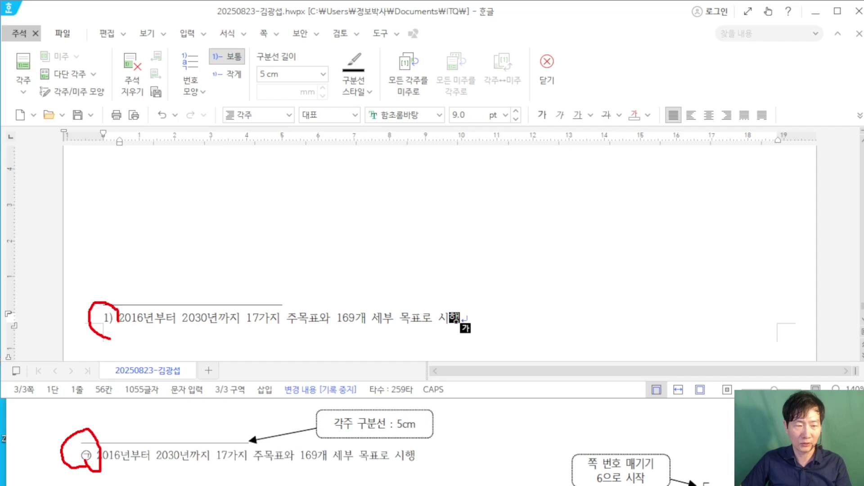
{"action": "left_click_drag", "start_coordinate": [186, 72], "coordinate": [109, 295]}
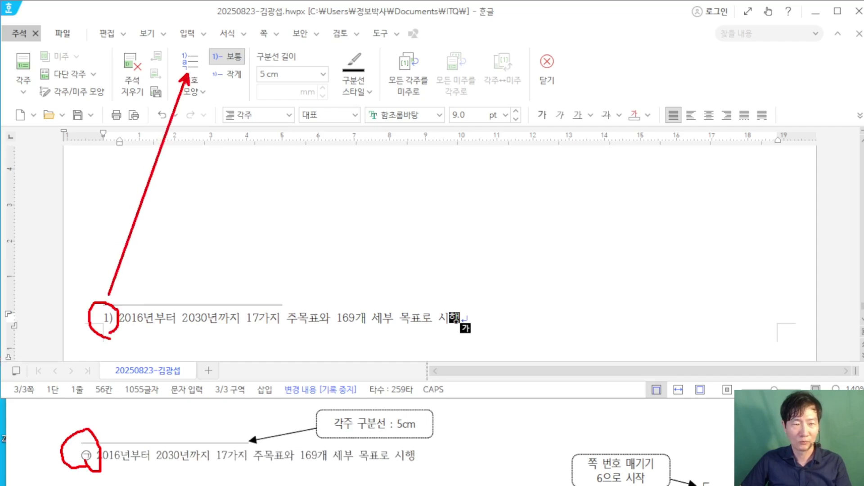
{"action": "key", "text": "Escape"}
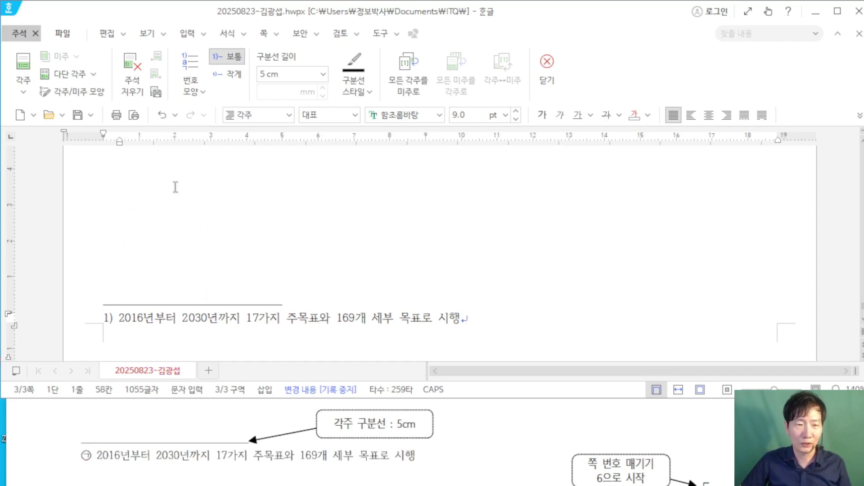
Step: Switch the footnote number style to ㉠, ㉡, ㉢ and exit footnote editing to the body text
{"action": "left_click", "coordinate": [201, 88]}
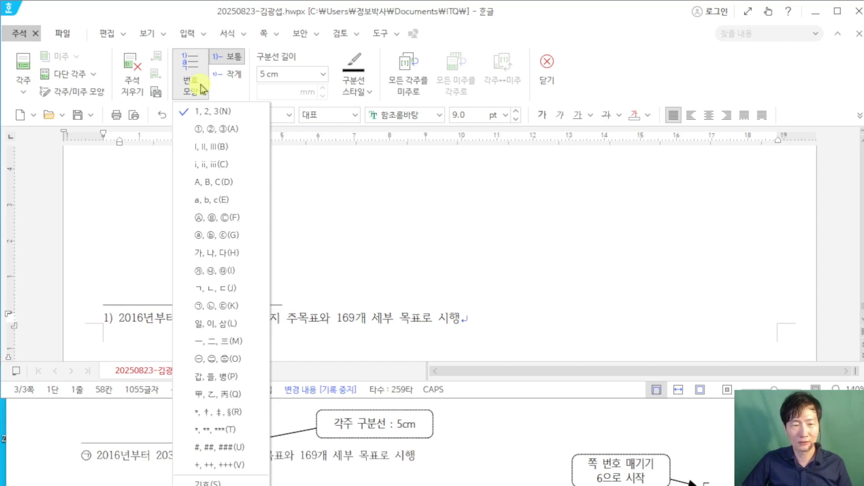
{"action": "left_click", "coordinate": [240, 308]}
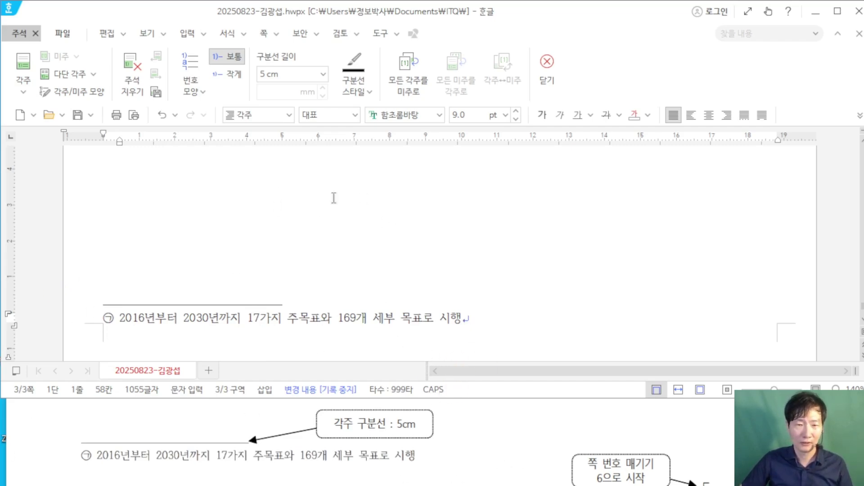
{"action": "key", "text": "shift+Escape"}
{"action": "scroll", "coordinate": [478, 290], "scroll_direction": "up", "scroll_amount": 15}
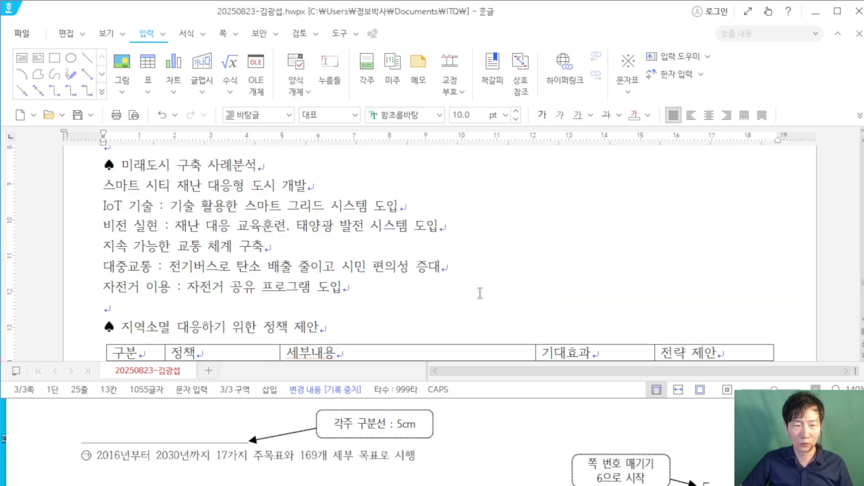
{"action": "scroll", "coordinate": [481, 292], "scroll_direction": "up", "scroll_amount": 2}
{"action": "scroll", "coordinate": [417, 446], "scroll_direction": "down", "scroll_amount": 5}
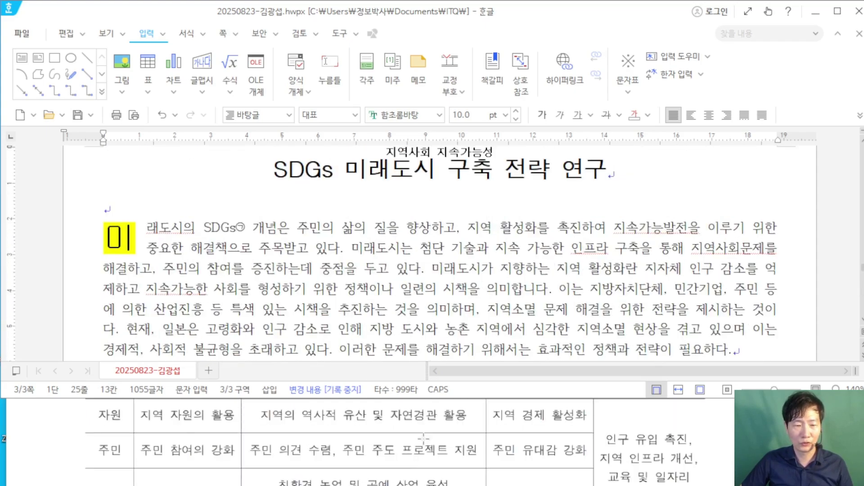
{"action": "scroll", "coordinate": [423, 437], "scroll_direction": "up", "scroll_amount": 10}
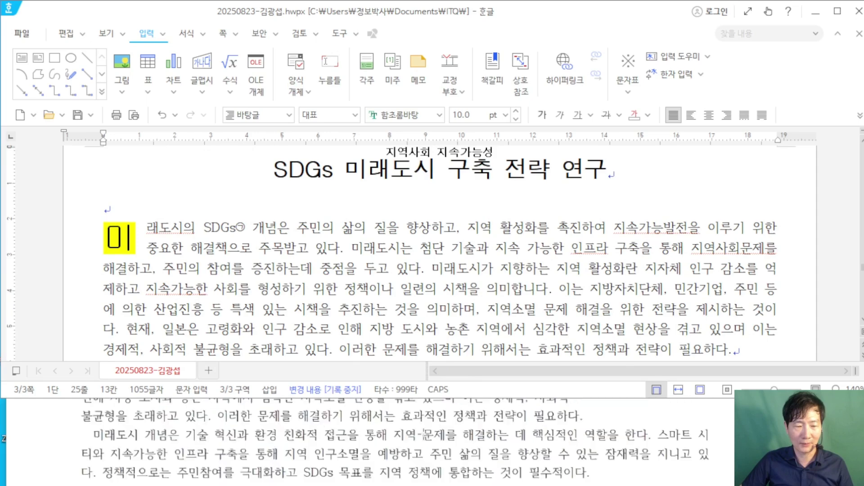
{"action": "scroll", "coordinate": [424, 434], "scroll_direction": "up", "scroll_amount": 5}
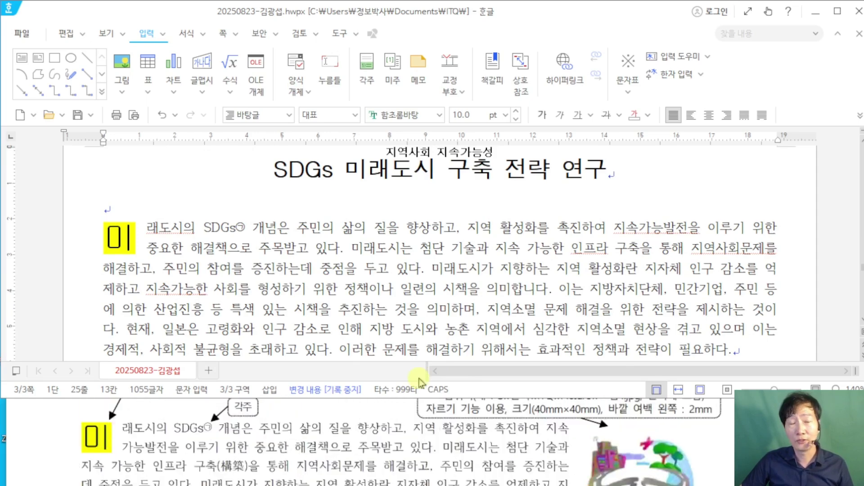
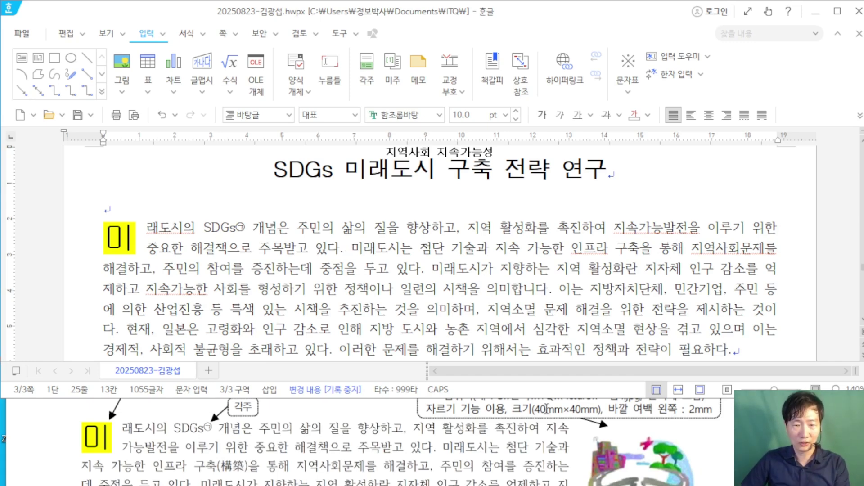
Step: Place the cursor in the first body paragraph after 지속 and bring up the insertion tools
{"action": "scroll", "coordinate": [620, 425], "scroll_direction": "down", "scroll_amount": 3}
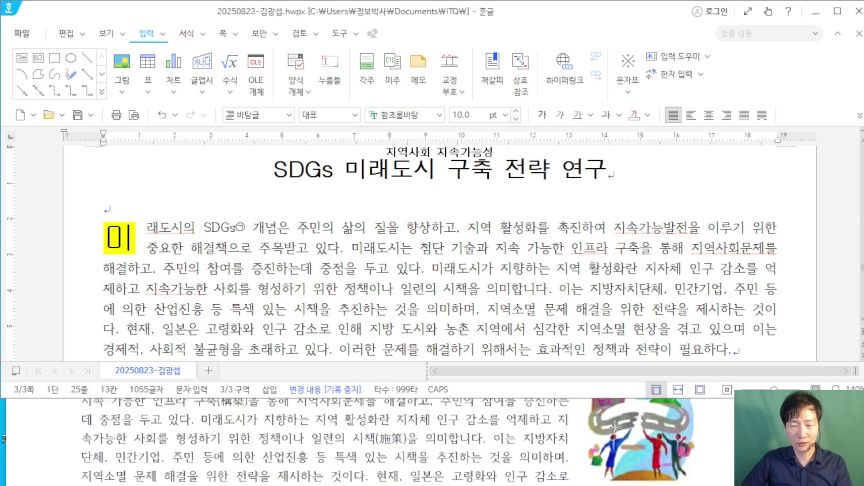
{"action": "scroll", "coordinate": [623, 421], "scroll_direction": "up", "scroll_amount": 3}
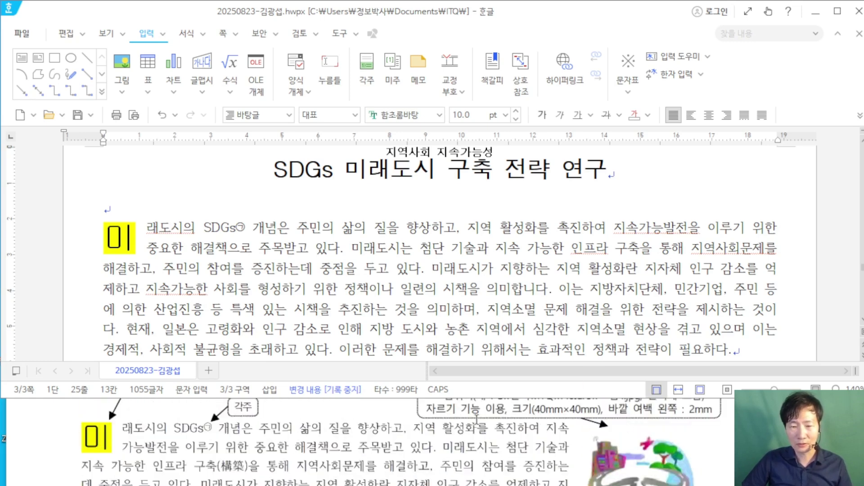
{"action": "left_click", "coordinate": [640, 226]}
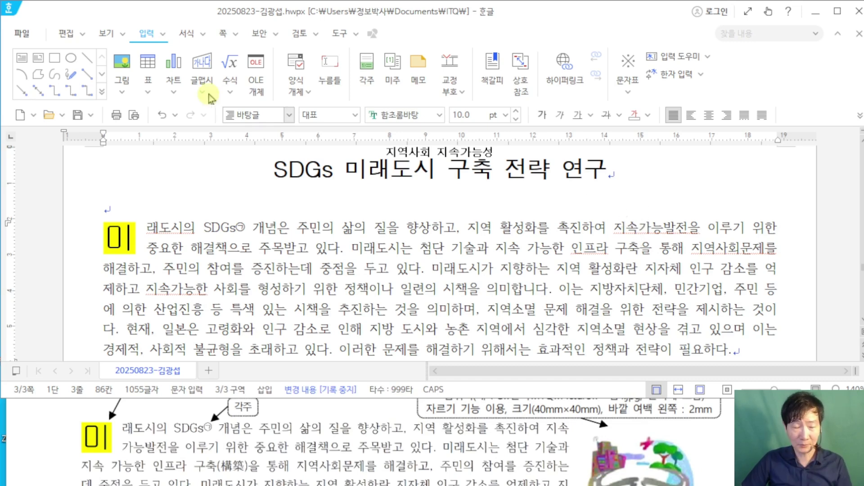
{"action": "left_click", "coordinate": [145, 36]}
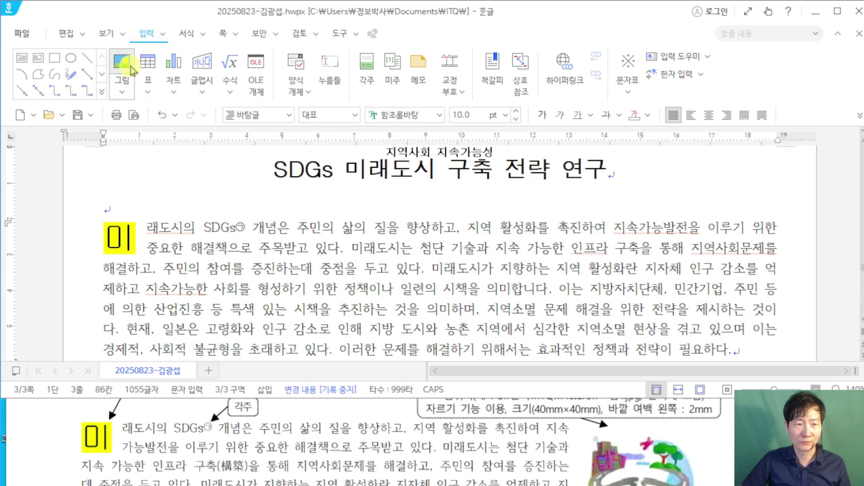
Step: Insert 그림4.JPG from 문서\ITQ\Picture and draw its frame to the right of the first paragraph
{"action": "left_click", "coordinate": [130, 68]}
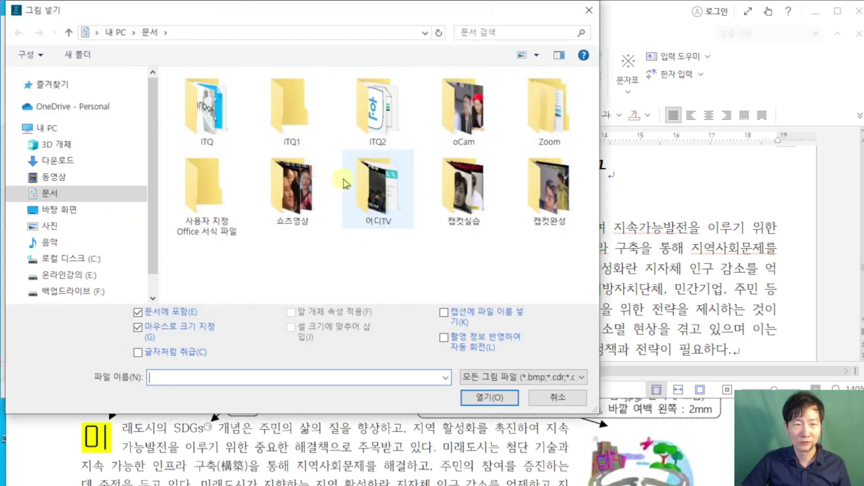
{"action": "left_click", "coordinate": [545, 434]}
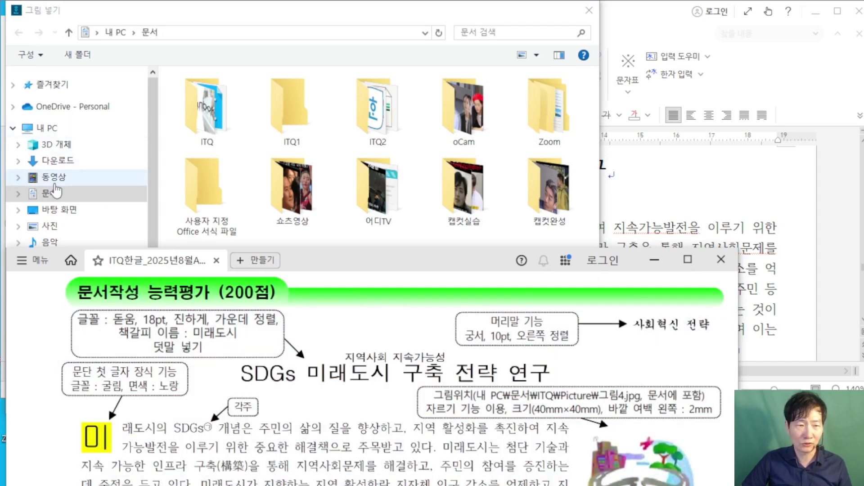
{"action": "left_click", "coordinate": [217, 120]}
{"action": "double_click", "coordinate": [216, 121]}
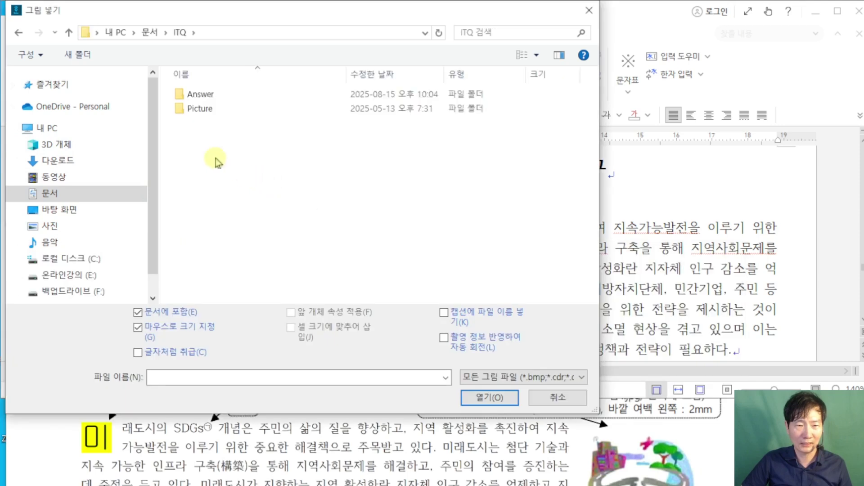
{"action": "double_click", "coordinate": [204, 110]}
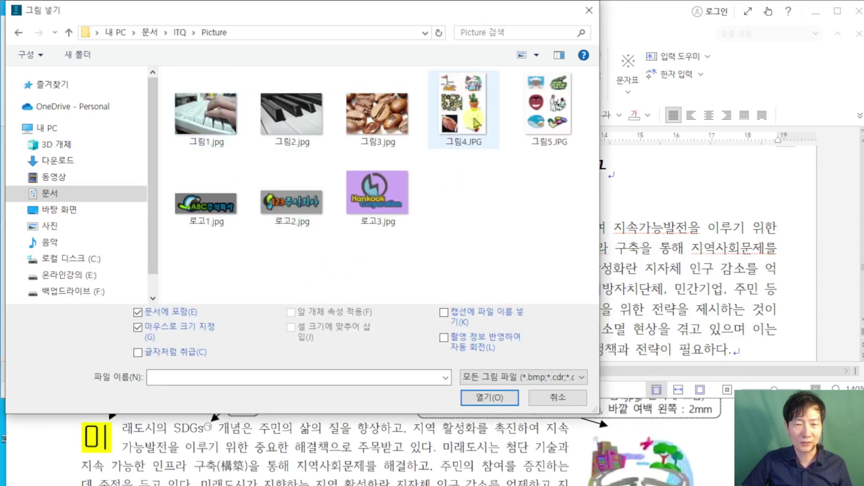
{"action": "left_click", "coordinate": [475, 120]}
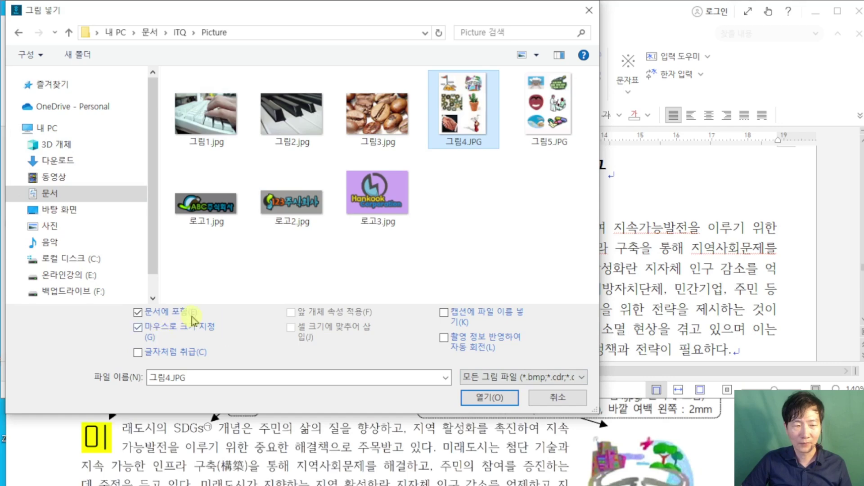
{"action": "left_click", "coordinate": [506, 401]}
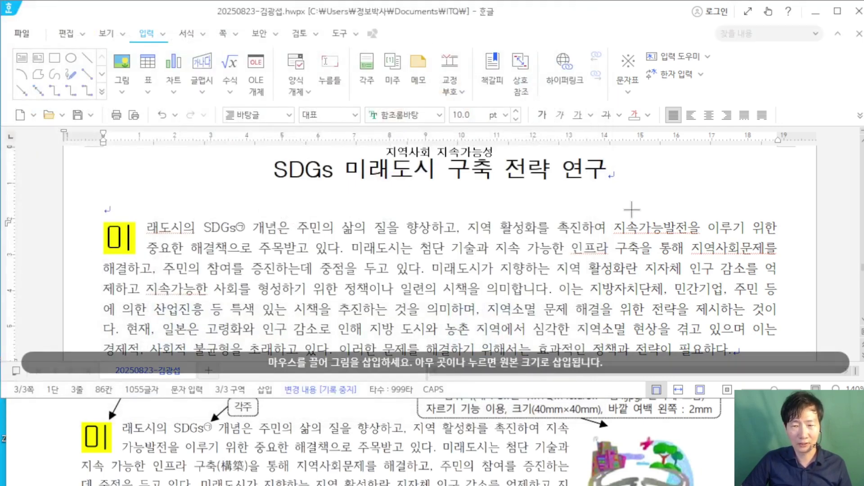
{"action": "left_click_drag", "start_coordinate": [635, 198], "coordinate": [784, 362]}
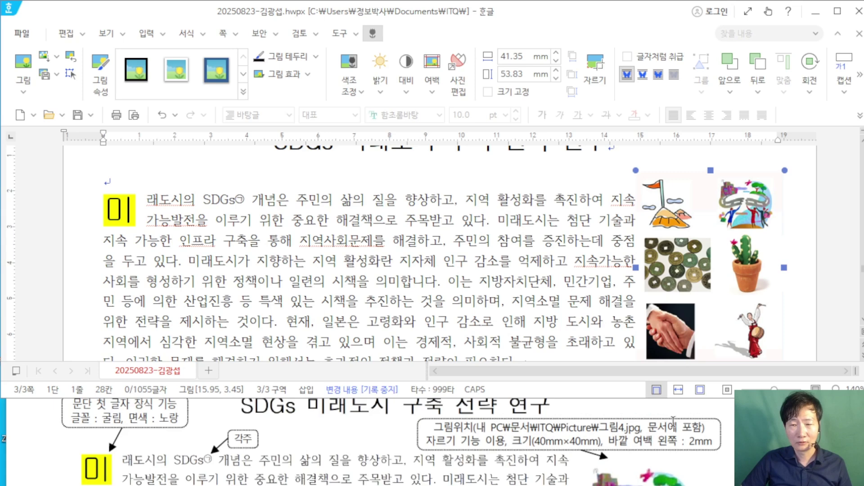
Step: Crop the picture from the left and bottom, keeping only the top-right winding-road figure
{"action": "scroll", "coordinate": [674, 416], "scroll_direction": "down", "scroll_amount": 3}
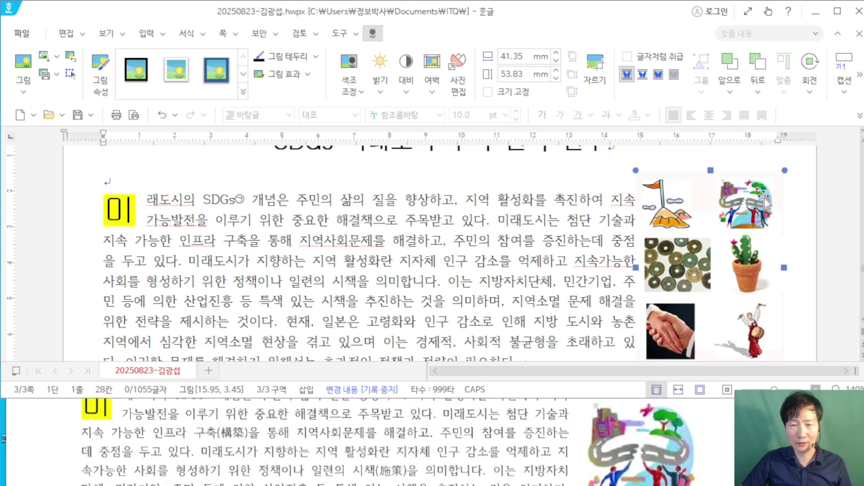
{"action": "left_click", "coordinate": [596, 82]}
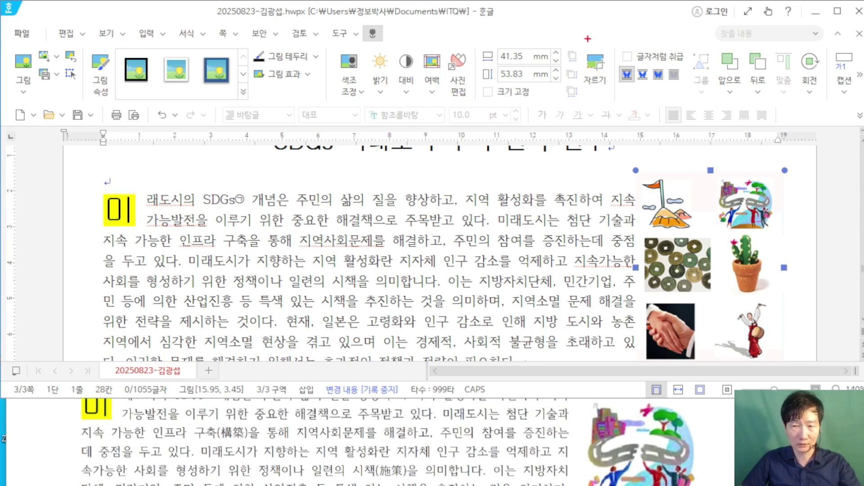
{"action": "left_click", "coordinate": [595, 72]}
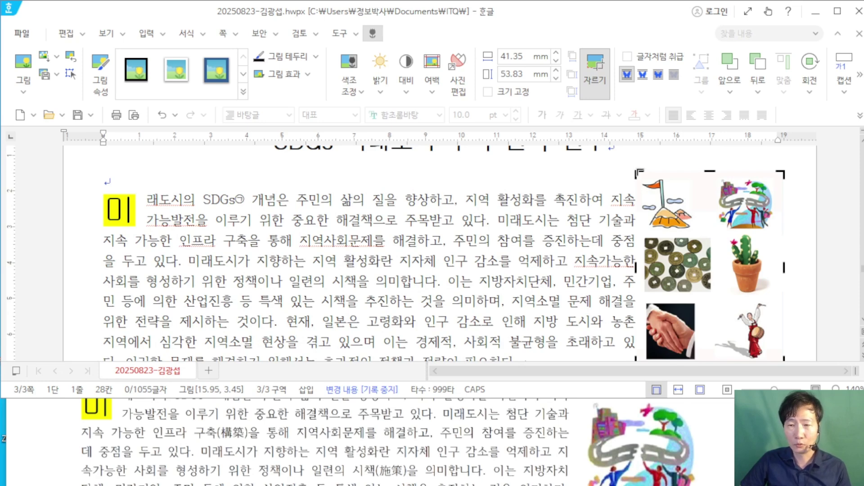
{"action": "left_click_drag", "start_coordinate": [637, 172], "coordinate": [718, 175]}
{"action": "scroll", "coordinate": [783, 239], "scroll_direction": "down", "scroll_amount": 3}
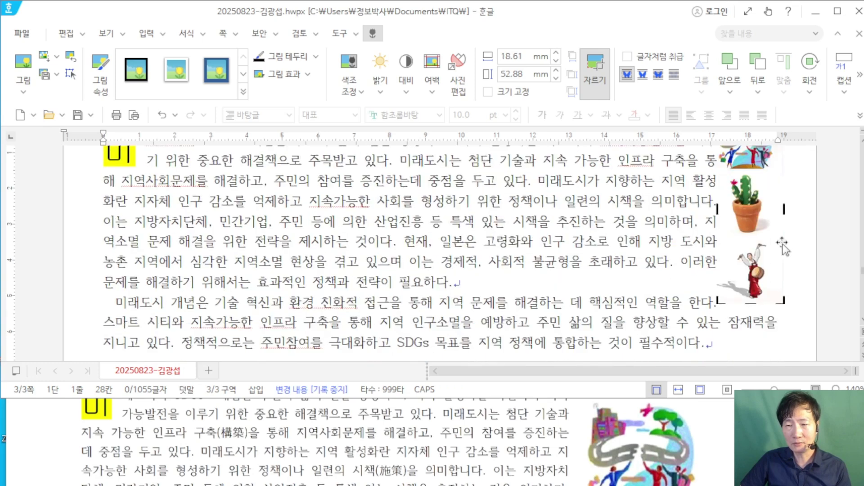
{"action": "left_click_drag", "start_coordinate": [781, 301], "coordinate": [774, 168]}
{"action": "scroll", "coordinate": [754, 180], "scroll_direction": "up", "scroll_amount": 2}
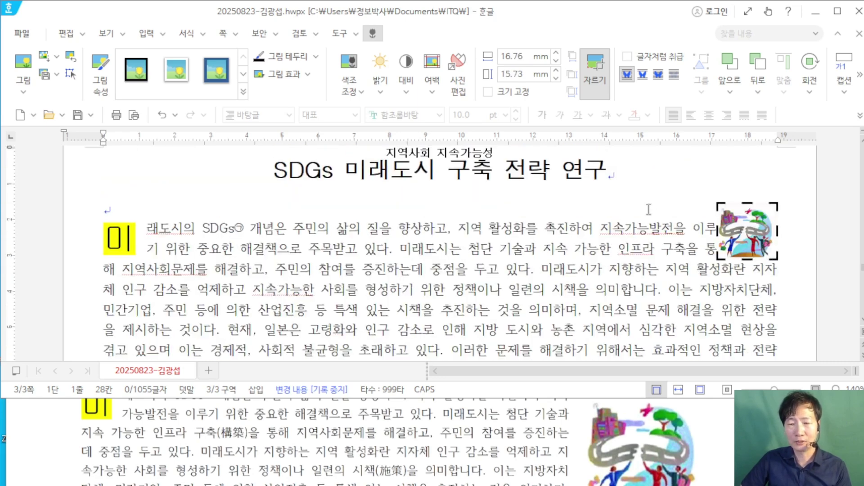
{"action": "scroll", "coordinate": [605, 229], "scroll_direction": "up", "scroll_amount": 1}
{"action": "left_click", "coordinate": [605, 230]}
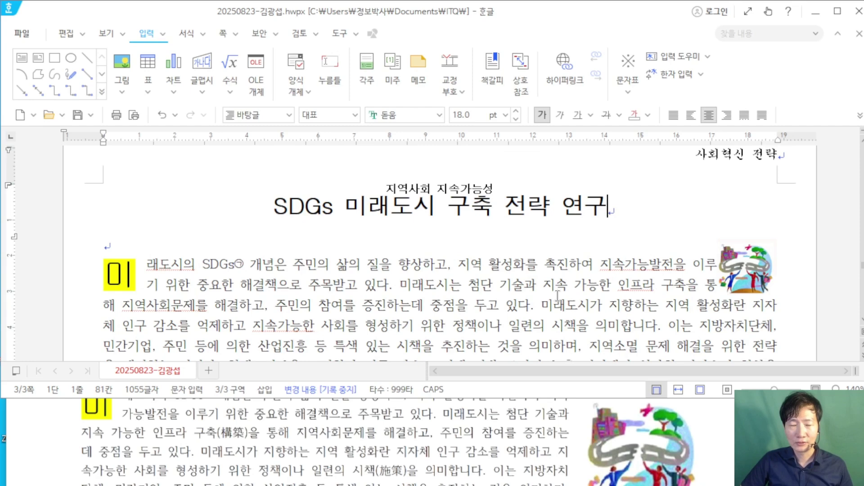
{"action": "left_click", "coordinate": [749, 270]}
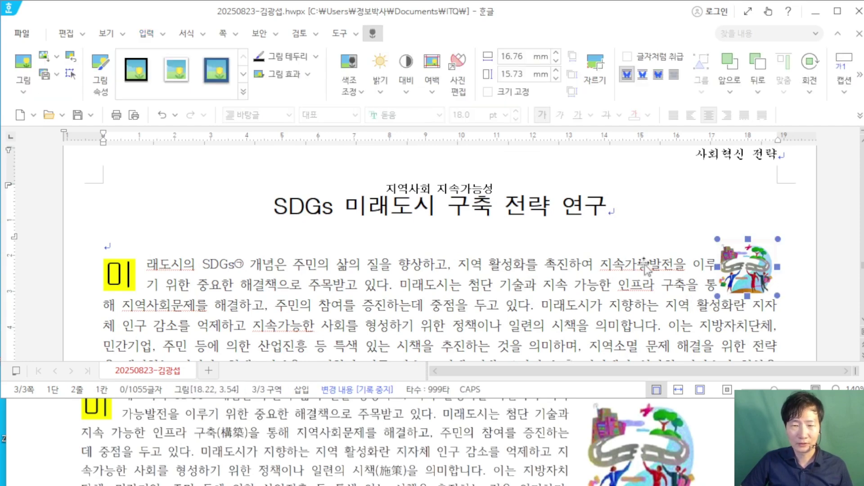
Step: In 개체 속성, give the picture width and height 40 mm and a 2 mm left outer margin
{"action": "key", "text": "p"}
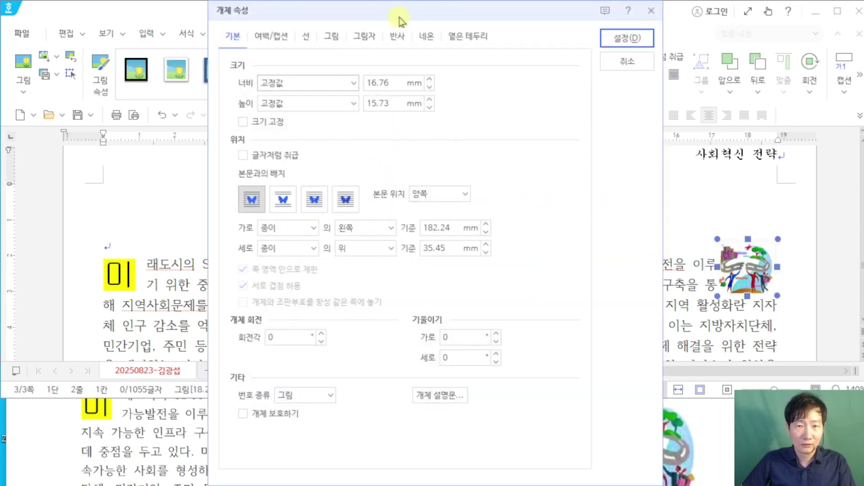
{"action": "left_click_drag", "start_coordinate": [402, 19], "coordinate": [223, 22]}
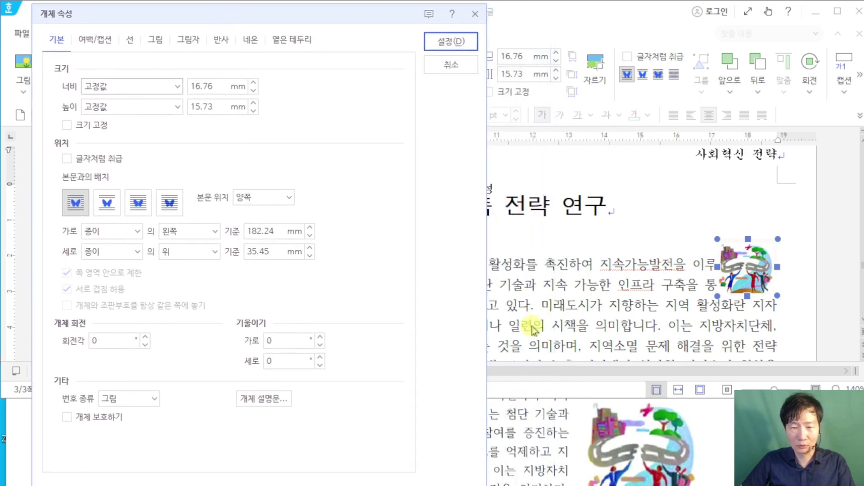
{"action": "scroll", "coordinate": [597, 423], "scroll_direction": "up", "scroll_amount": 3}
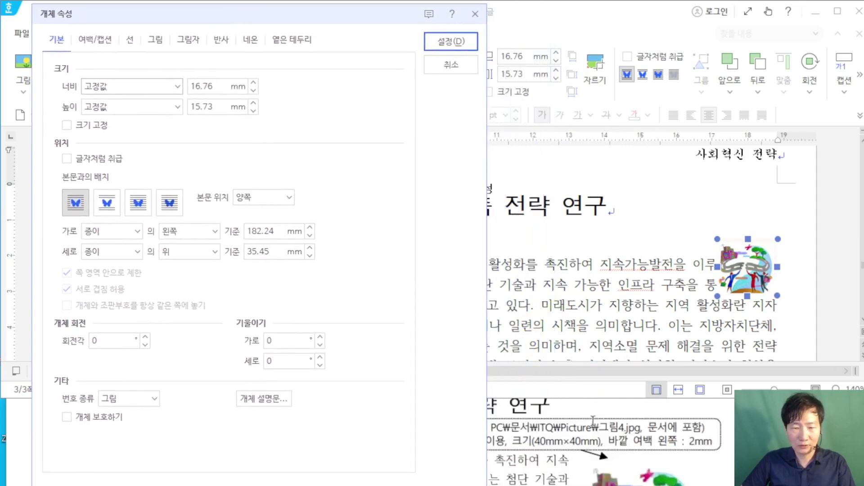
{"action": "double_click", "coordinate": [204, 86]}
{"action": "type", "text": "4"}
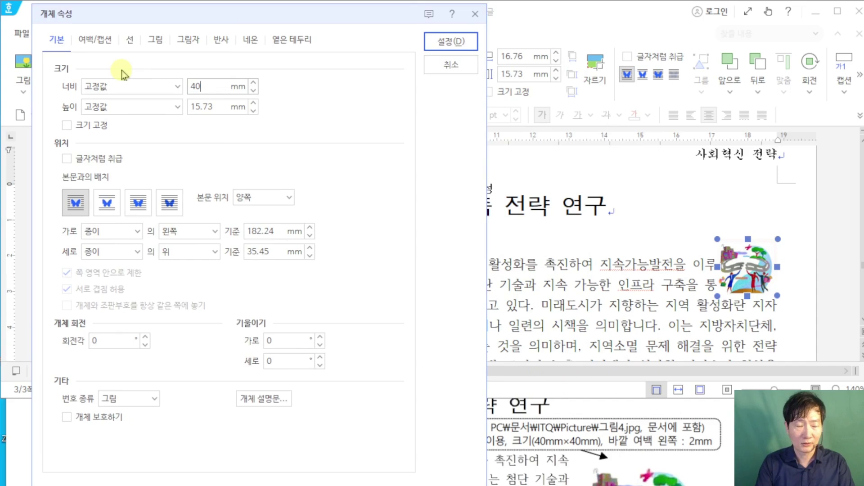
{"action": "type", "text": "0"}
{"action": "key", "text": "Tab"}
{"action": "key", "text": "Tab"}
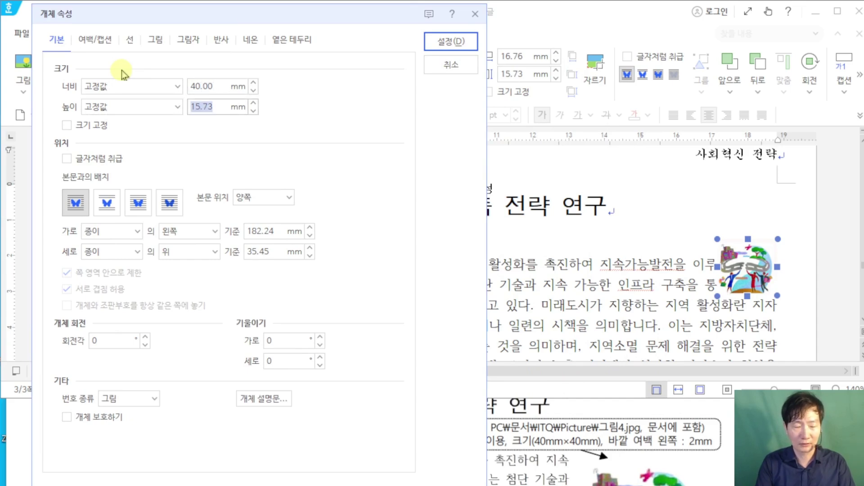
{"action": "type", "text": "40"}
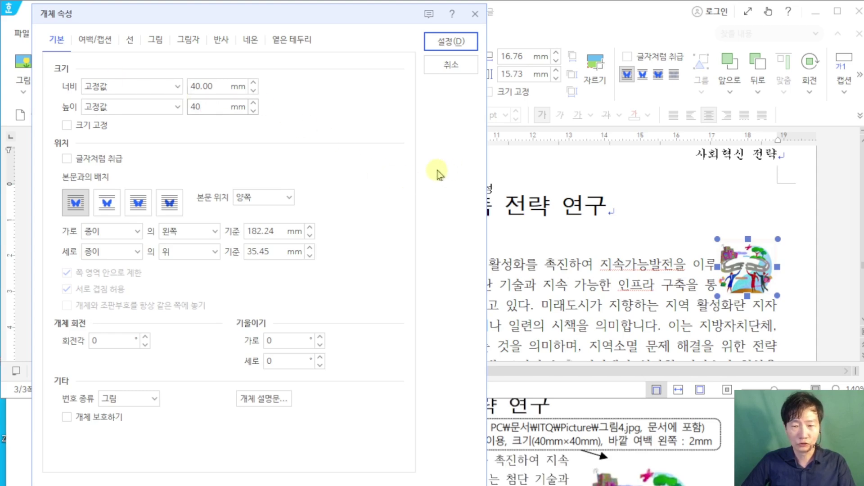
{"action": "left_click", "coordinate": [95, 40]}
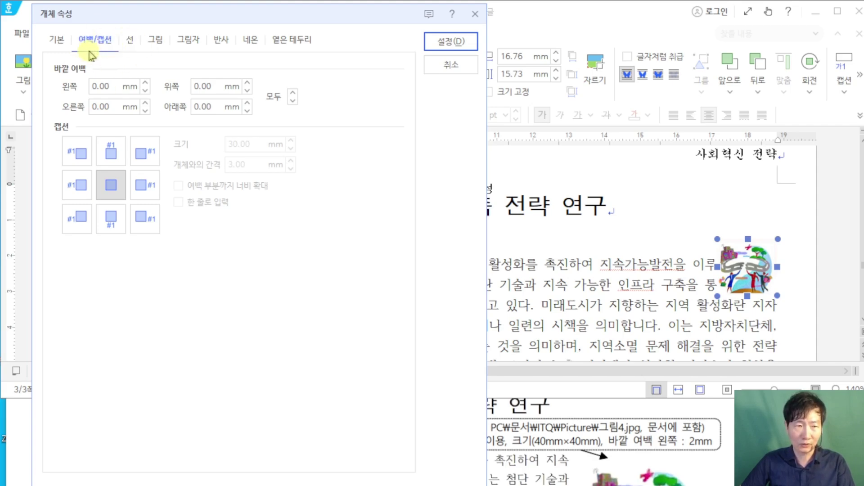
{"action": "left_click", "coordinate": [119, 86]}
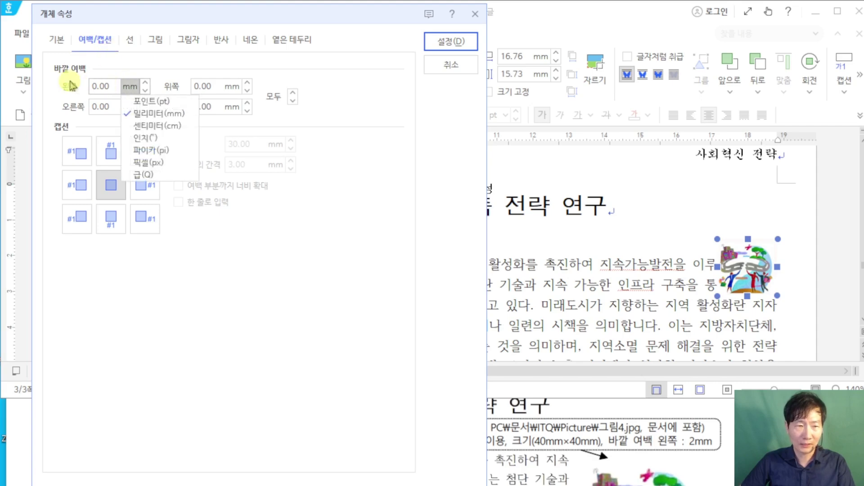
{"action": "left_click", "coordinate": [99, 89]}
{"action": "type", "text": "2"}
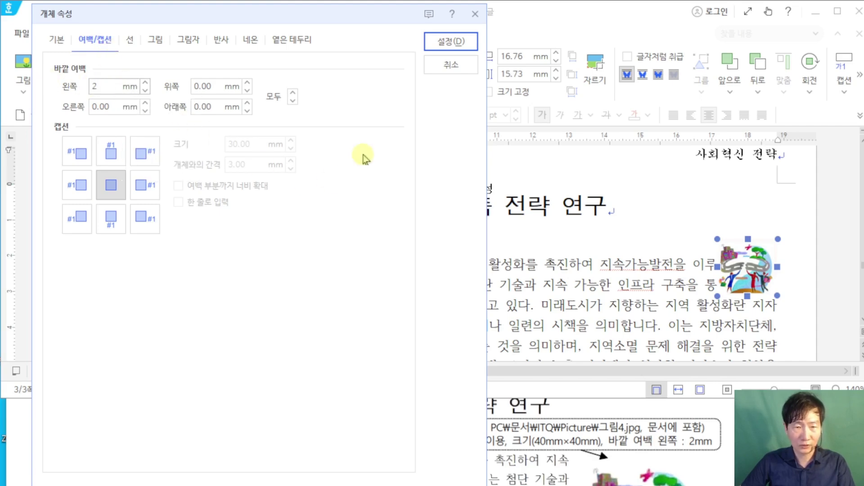
{"action": "left_click", "coordinate": [457, 42]}
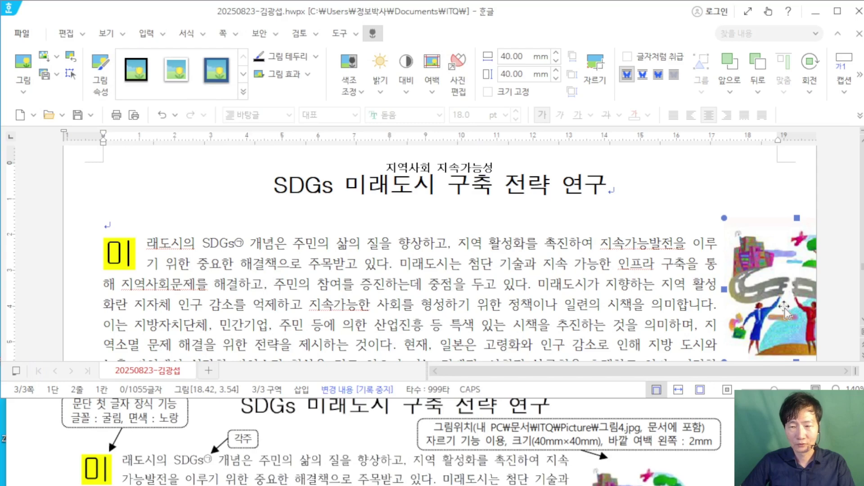
Step: Drag the 40 × 40 mm picture slightly down and left beside the first paragraph
{"action": "left_click_drag", "start_coordinate": [788, 315], "coordinate": [736, 320]}
{"action": "scroll", "coordinate": [733, 288], "scroll_direction": "down", "scroll_amount": 1}
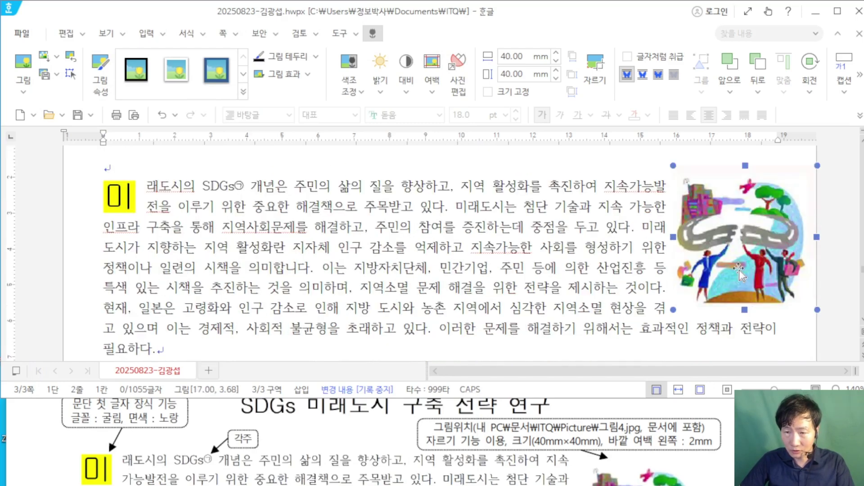
{"action": "left_click_drag", "start_coordinate": [732, 279], "coordinate": [710, 294]}
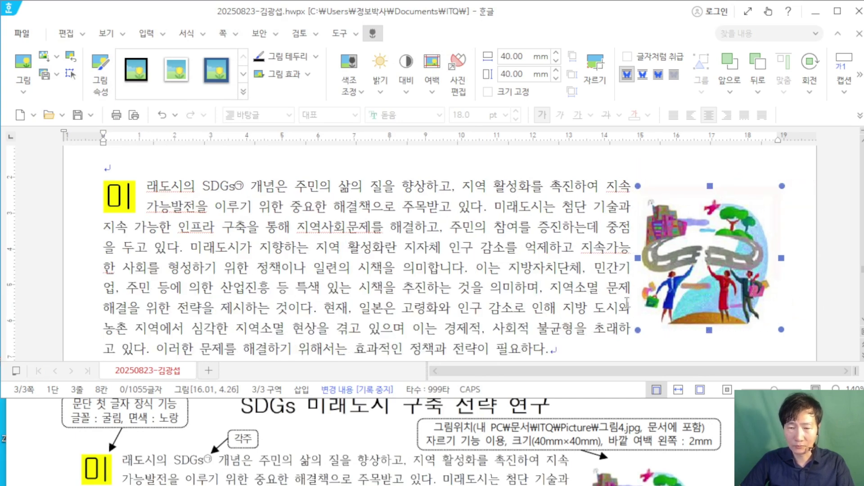
{"action": "scroll", "coordinate": [616, 409], "scroll_direction": "down", "scroll_amount": 1}
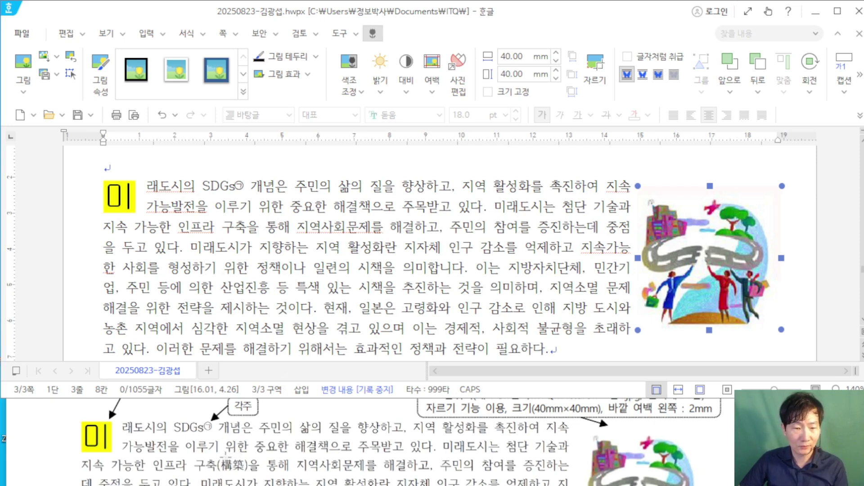
Step: Convert 구축 to 구축(構築) in 한글(漢字) format
{"action": "left_click", "coordinate": [230, 229]}
{"action": "key", "text": "F9"}
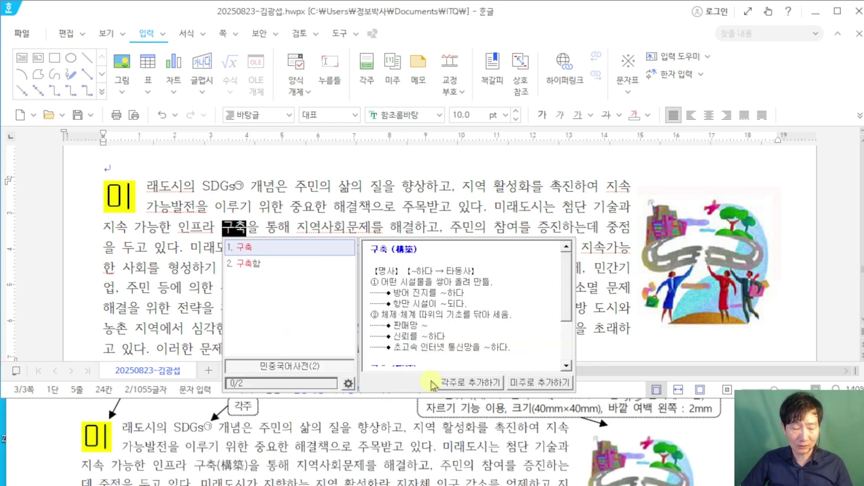
{"action": "key", "text": "F9"}
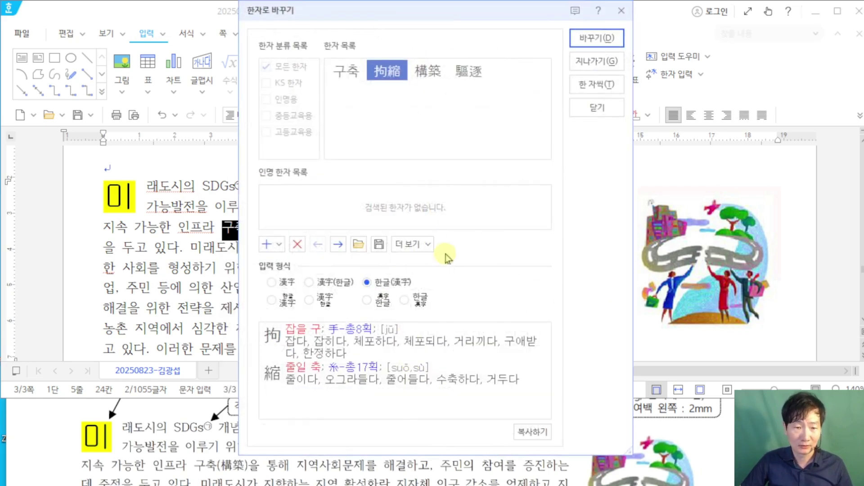
{"action": "left_click", "coordinate": [426, 74]}
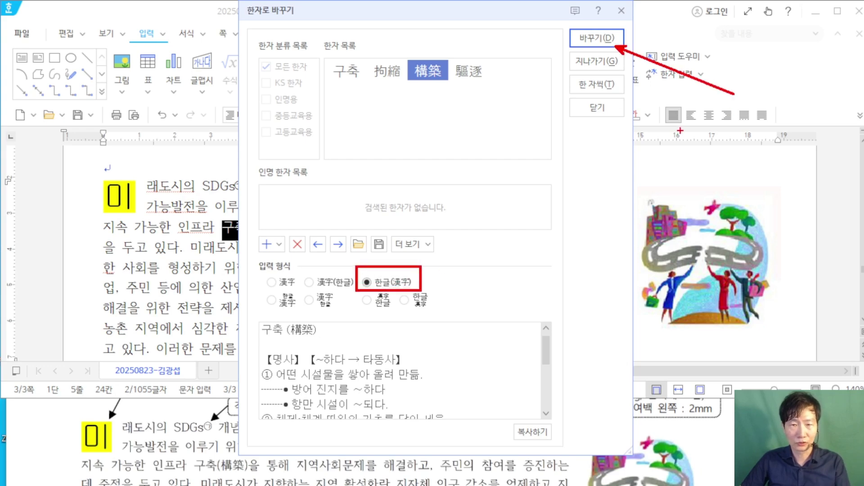
{"action": "left_click", "coordinate": [613, 32]}
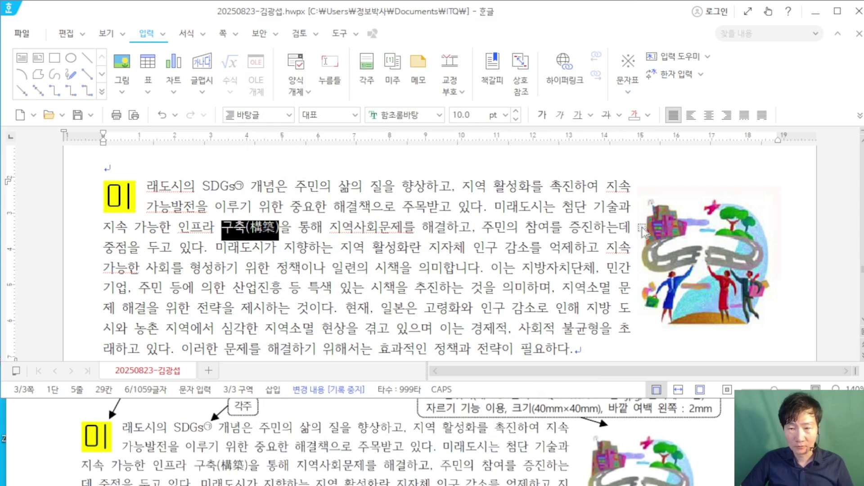
Step: Nudge the road picture two steps left so the paragraph reflows around it
{"action": "left_click", "coordinate": [669, 272]}
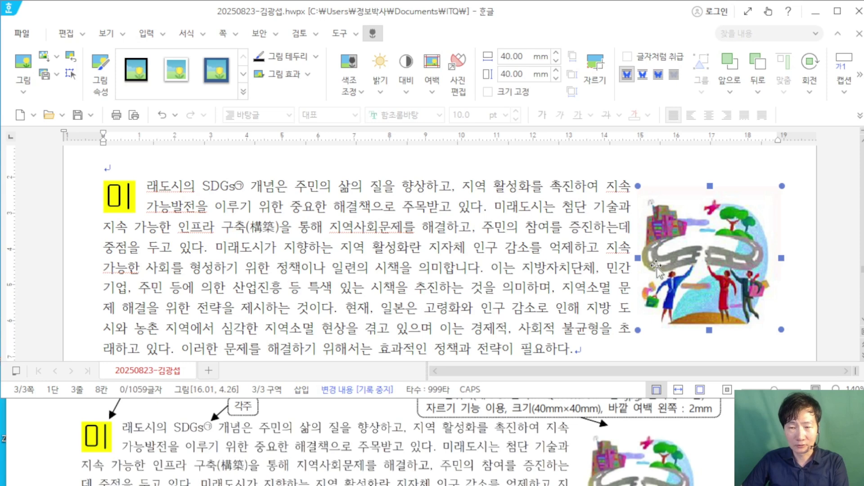
{"action": "key", "text": "Left"}
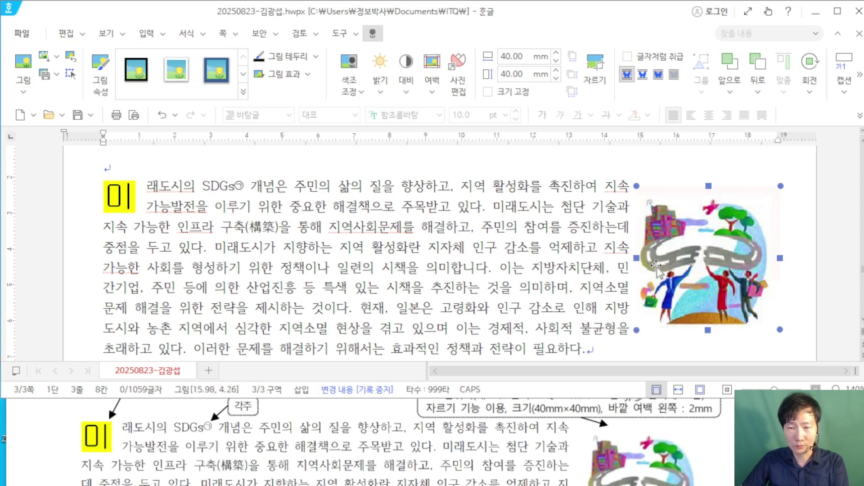
{"action": "key", "text": "Left"}
{"action": "key", "text": "Left"}
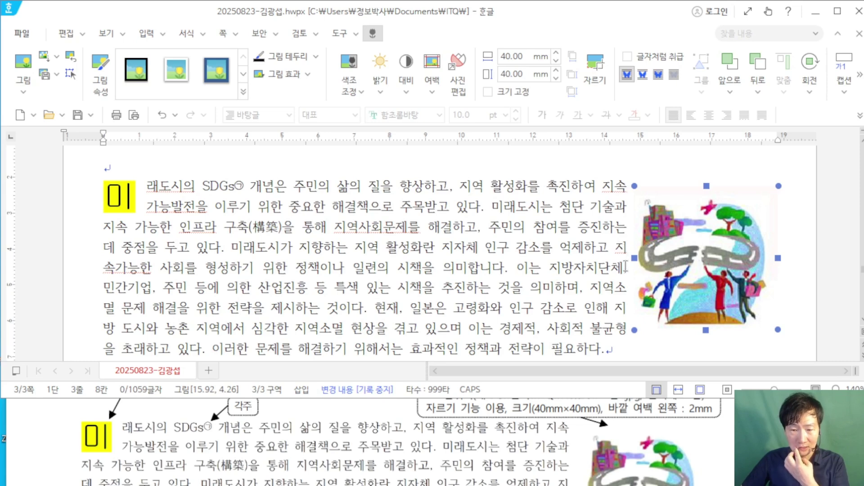
{"action": "scroll", "coordinate": [237, 419], "scroll_direction": "down", "scroll_amount": 1}
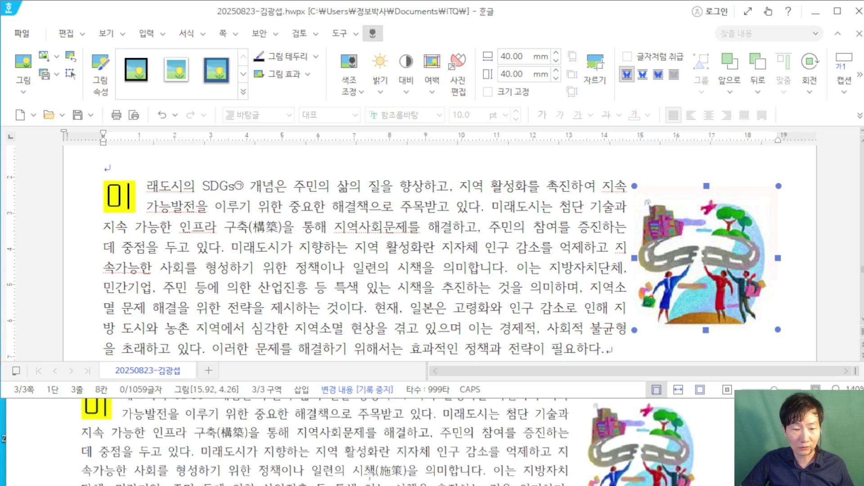
Step: Select 시책 and convert it to 시책(施策) in the hanja conversion window
{"action": "left_click_drag", "start_coordinate": [398, 267], "coordinate": [422, 268]}
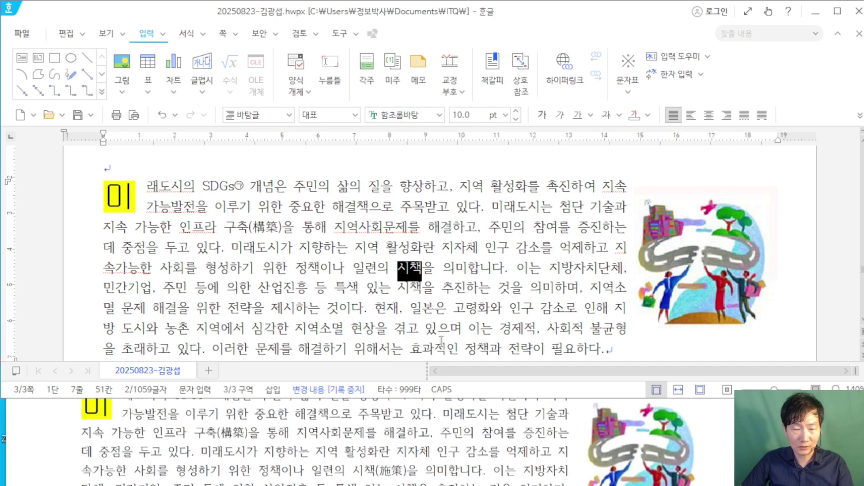
{"action": "key", "text": "F9"}
{"action": "key", "text": "Return"}
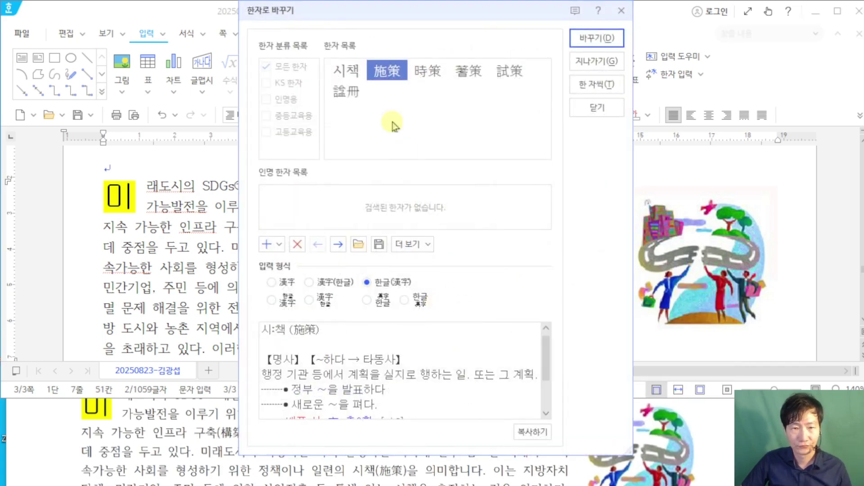
{"action": "left_click", "coordinate": [600, 38]}
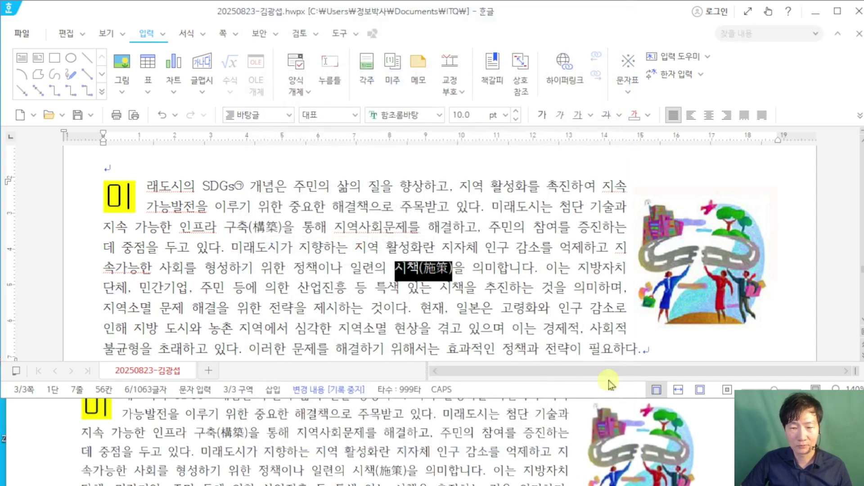
Step: Format the ♠ 미래도시 구축 사례분석 heading line as 굴림 18 pt, then reselect its text
{"action": "scroll", "coordinate": [573, 302], "scroll_direction": "down", "scroll_amount": 1}
{"action": "scroll", "coordinate": [573, 303], "scroll_direction": "down", "scroll_amount": 3}
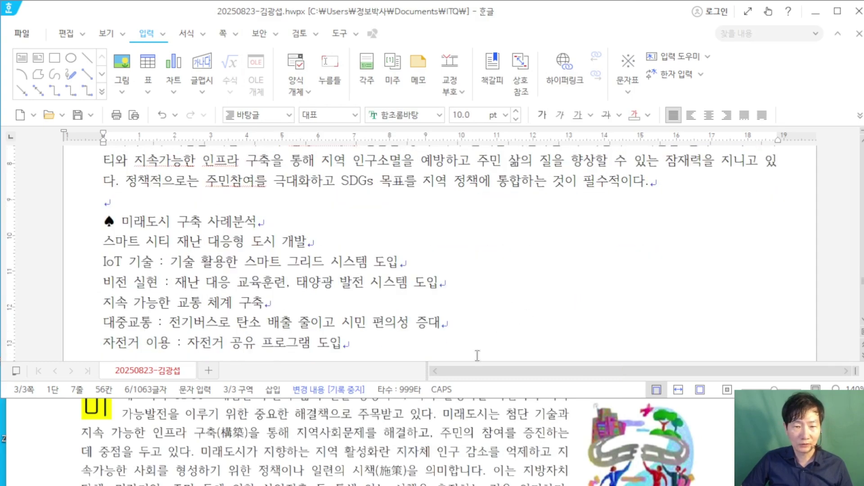
{"action": "scroll", "coordinate": [470, 427], "scroll_direction": "down", "scroll_amount": 3}
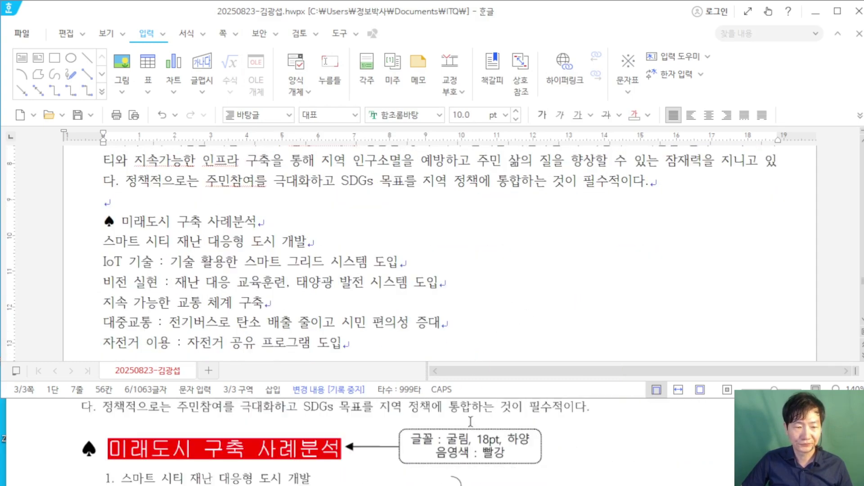
{"action": "scroll", "coordinate": [469, 421], "scroll_direction": "up", "scroll_amount": 1}
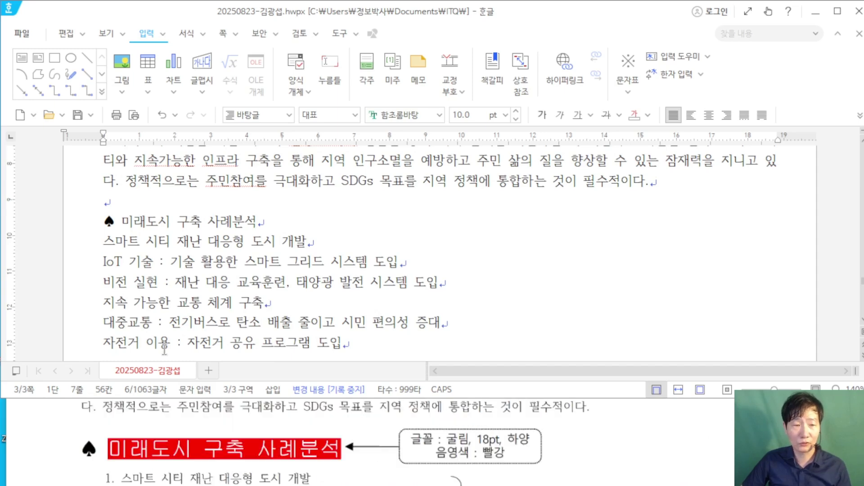
{"action": "left_click_drag", "start_coordinate": [108, 221], "coordinate": [263, 223]}
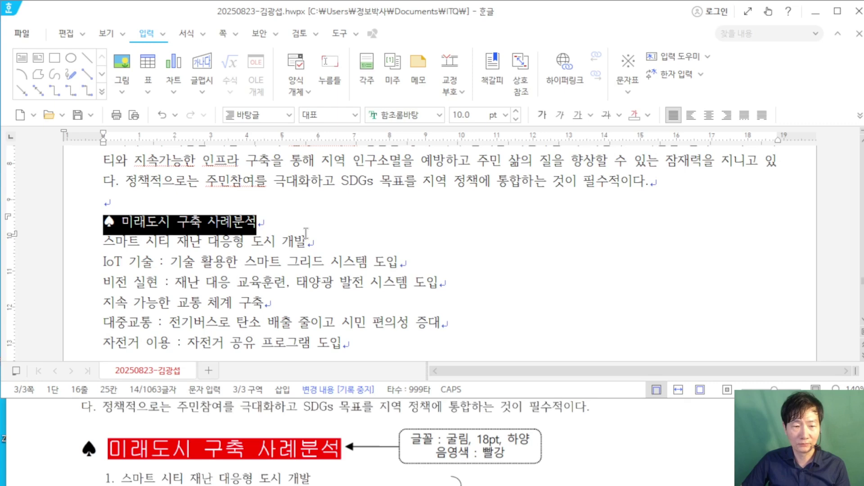
{"action": "left_click", "coordinate": [422, 116]}
{"action": "type", "text": "굴림"}
{"action": "key", "text": "Return"}
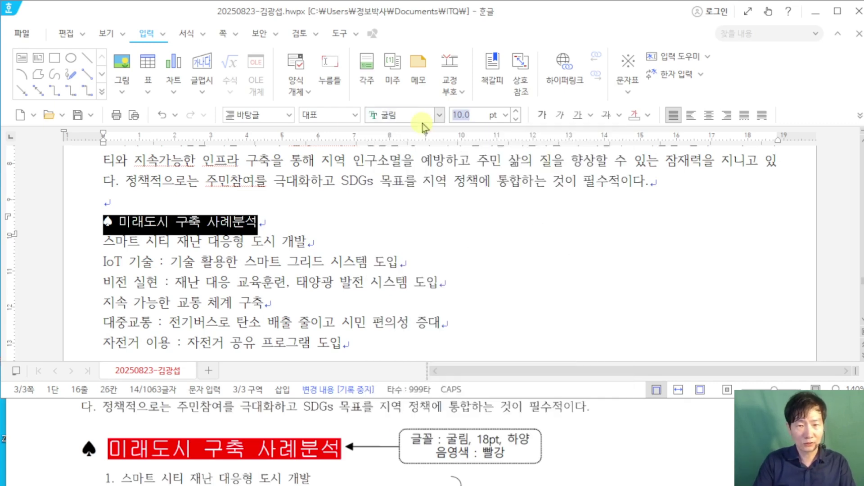
{"action": "type", "text": "18"}
{"action": "key", "text": "Return"}
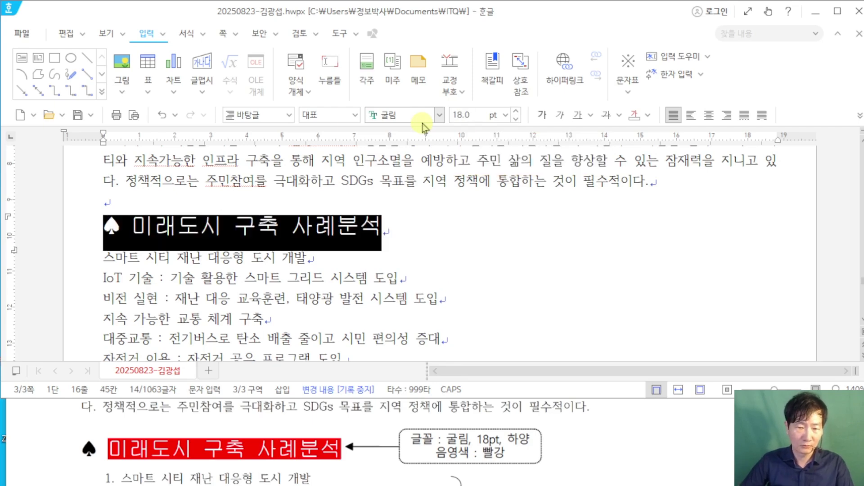
{"action": "left_click", "coordinate": [537, 257]}
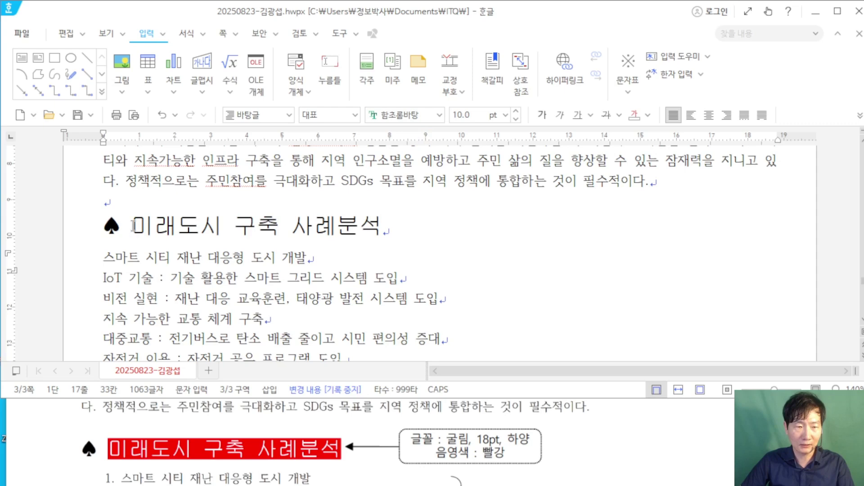
{"action": "left_click_drag", "start_coordinate": [132, 225], "coordinate": [382, 232]}
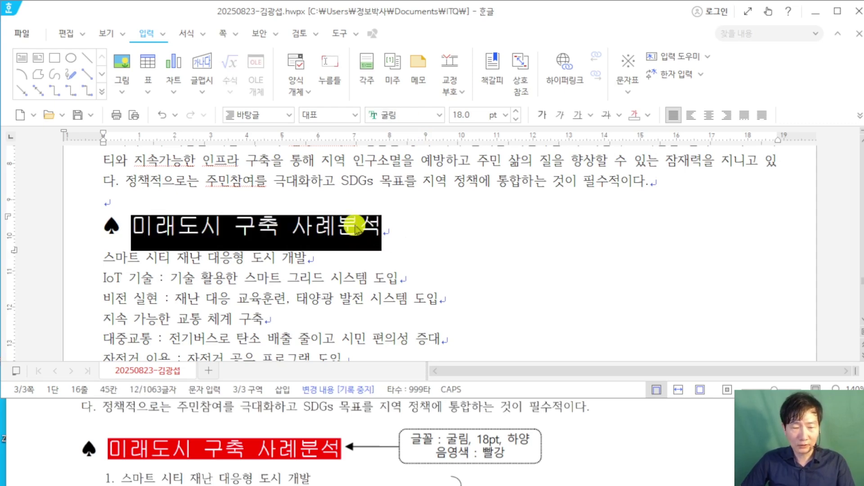
Step: In 글자 모양, give the heading white text colour and red shading
{"action": "right_click", "coordinate": [356, 229]}
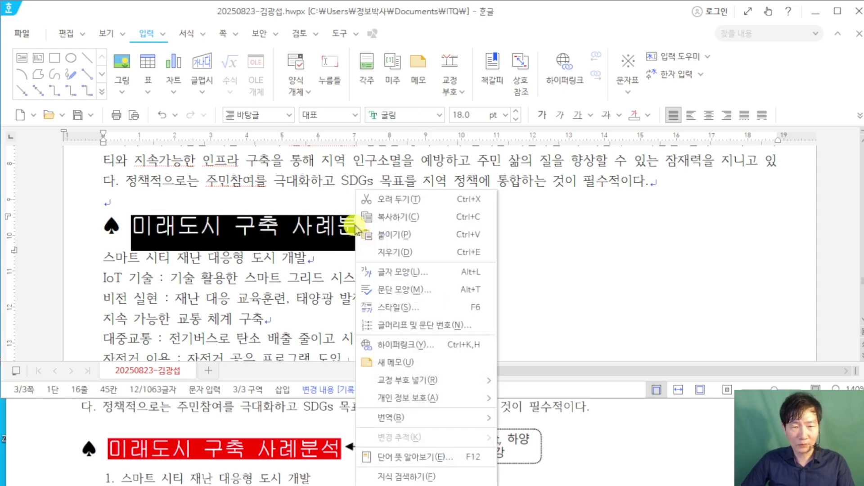
{"action": "left_click", "coordinate": [449, 275]}
{"action": "left_click_drag", "start_coordinate": [355, 19], "coordinate": [510, 18]}
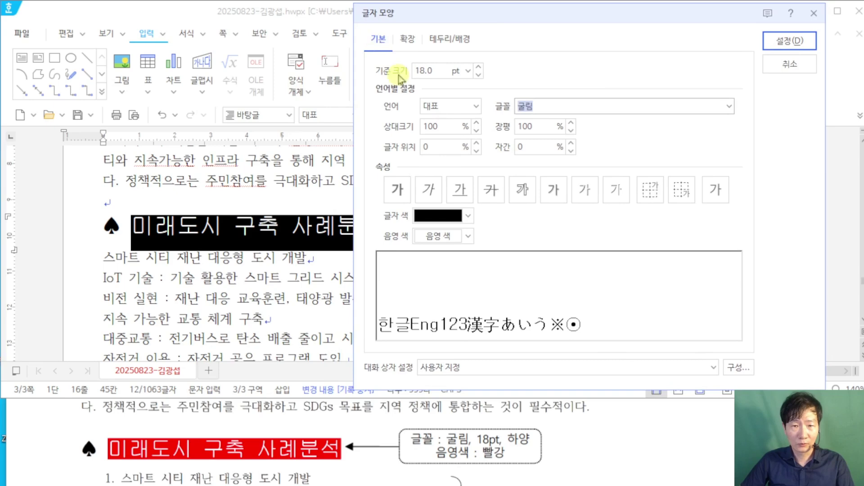
{"action": "left_click", "coordinate": [441, 216]}
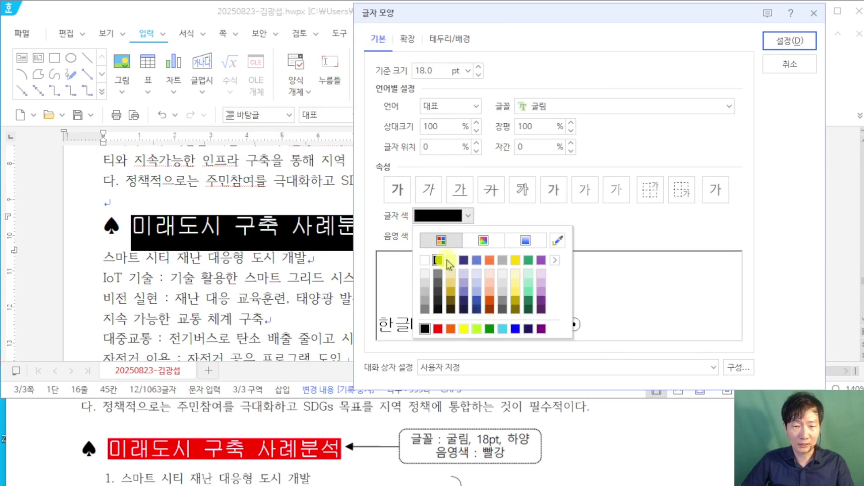
{"action": "left_click", "coordinate": [427, 262]}
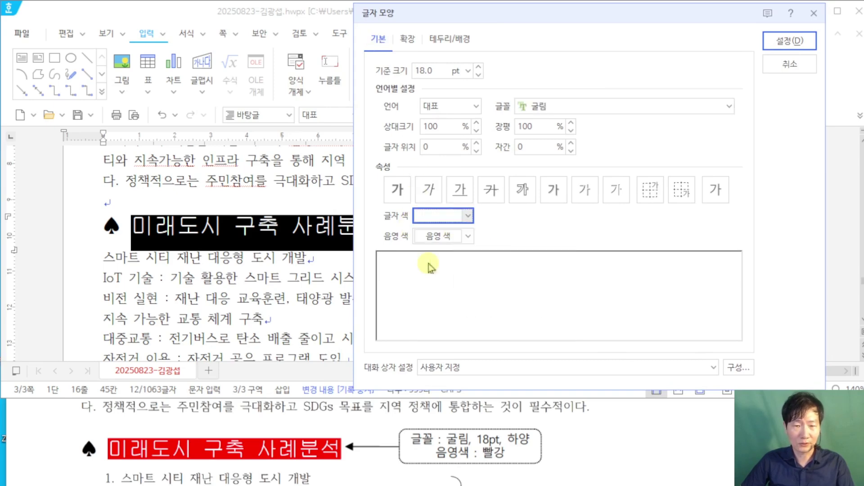
{"action": "left_click", "coordinate": [439, 239]}
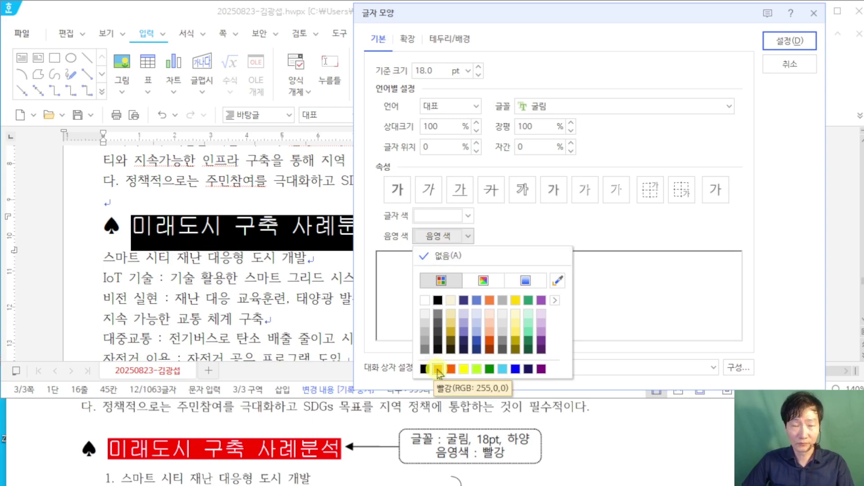
{"action": "left_click", "coordinate": [438, 370]}
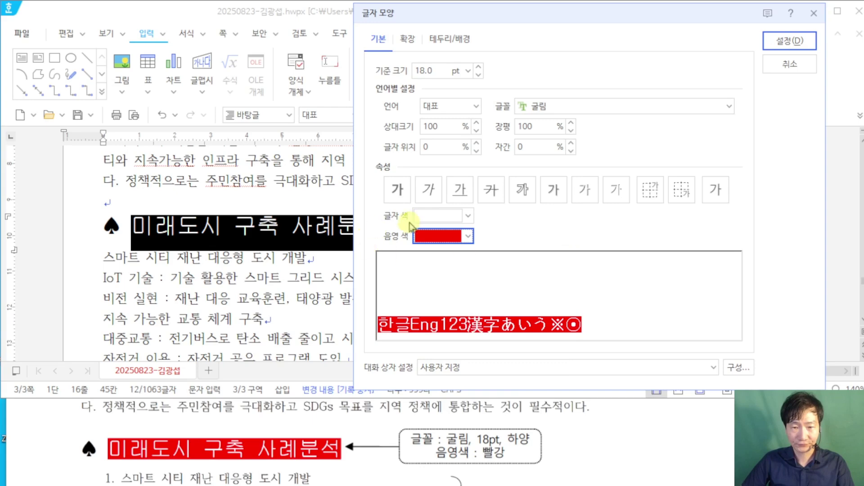
{"action": "left_click", "coordinate": [790, 40]}
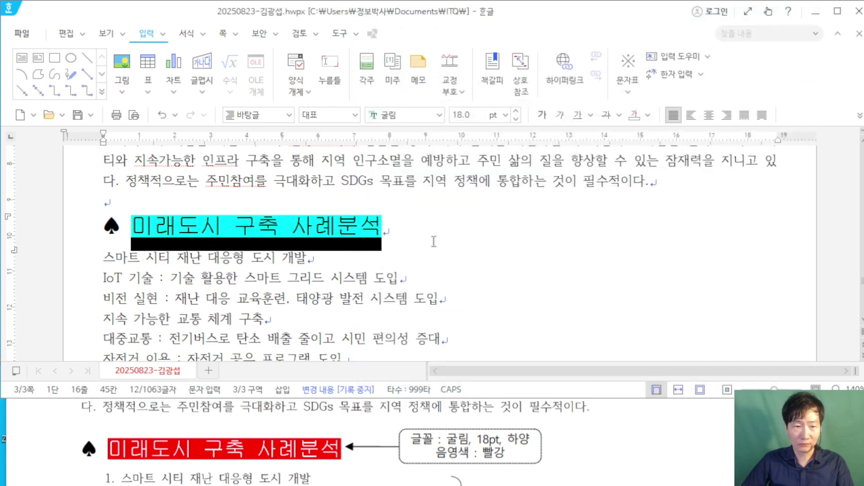
{"action": "left_click", "coordinate": [462, 235]}
{"action": "scroll", "coordinate": [407, 286], "scroll_direction": "down", "scroll_amount": 1}
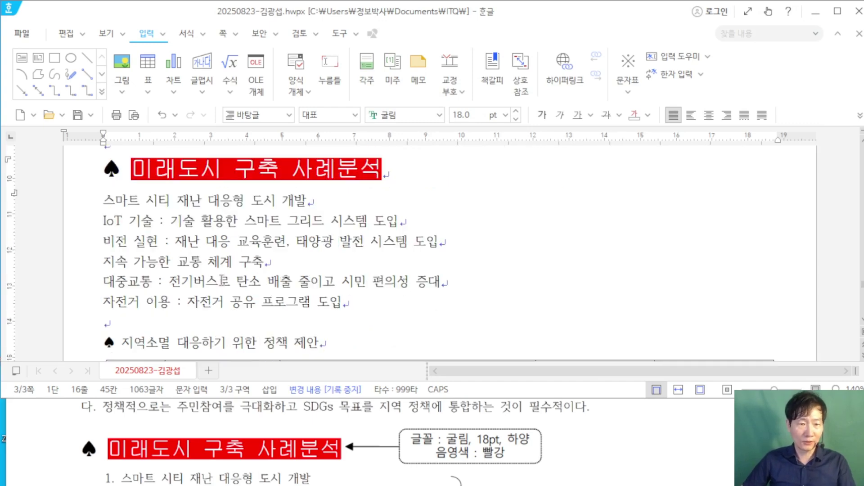
Step: Select the six lines below the red heading and open their context menu, moving the reference sheet lower
{"action": "left_click_drag", "start_coordinate": [103, 201], "coordinate": [348, 301]}
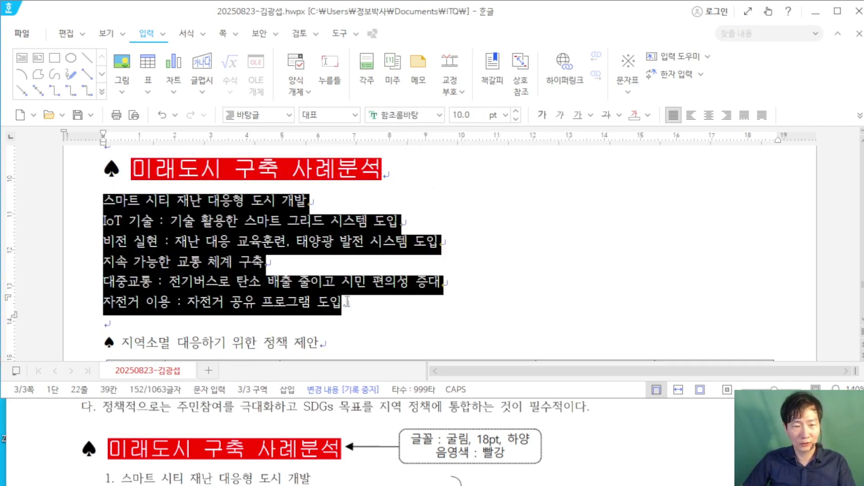
{"action": "left_click", "coordinate": [672, 439]}
{"action": "scroll", "coordinate": [595, 426], "scroll_direction": "down", "scroll_amount": 4}
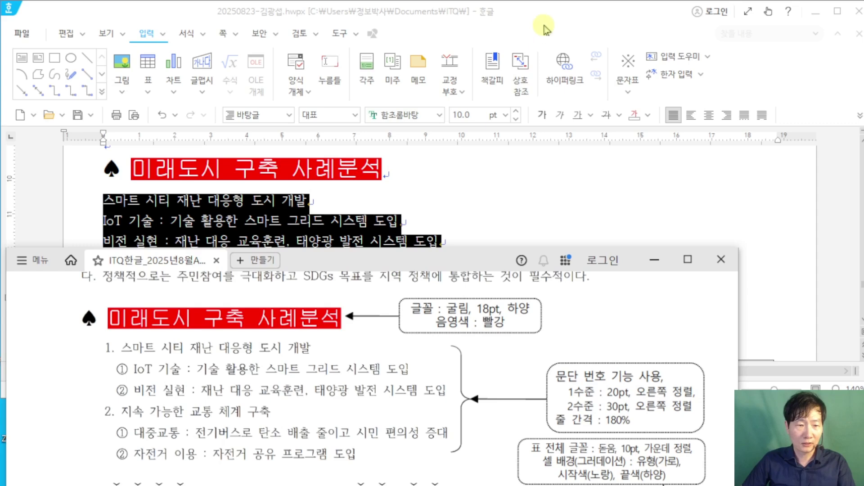
{"action": "left_click_drag", "start_coordinate": [390, 260], "coordinate": [381, 338]}
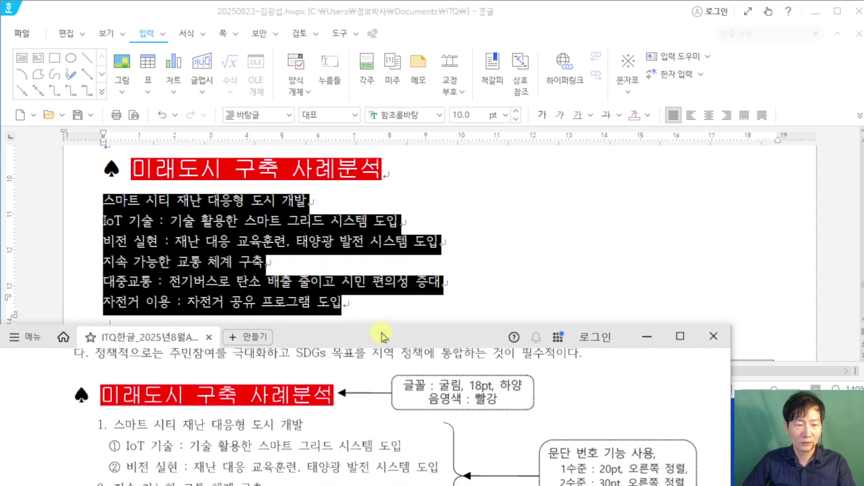
{"action": "left_click", "coordinate": [231, 210]}
{"action": "right_click", "coordinate": [232, 210]}
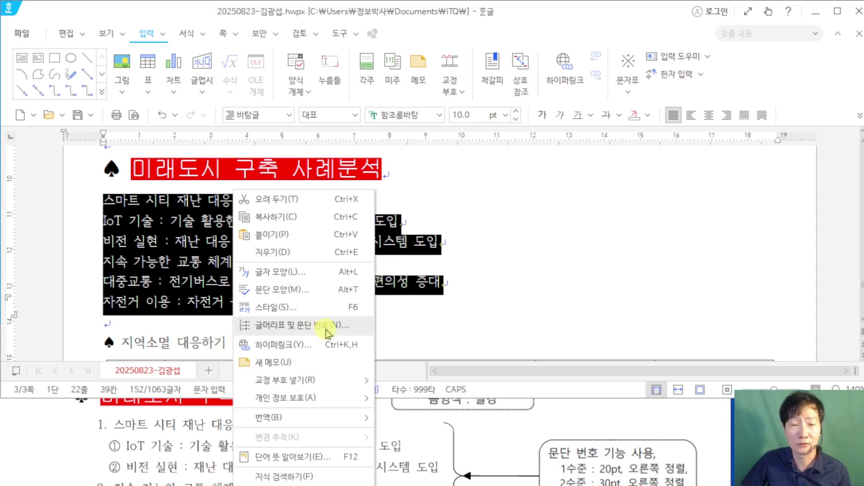
Step: Choose the 1. 가. 1) 가) paragraph numbering style and open its custom editor
{"action": "left_click", "coordinate": [327, 332]}
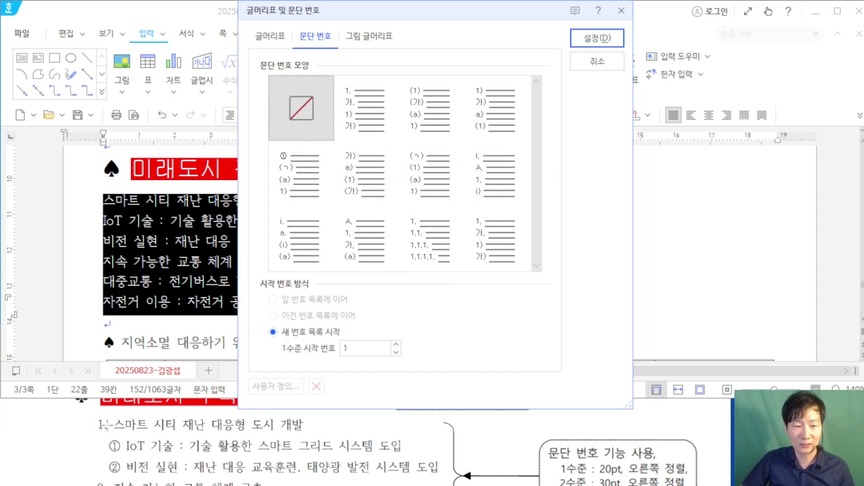
{"action": "left_click", "coordinate": [373, 107]}
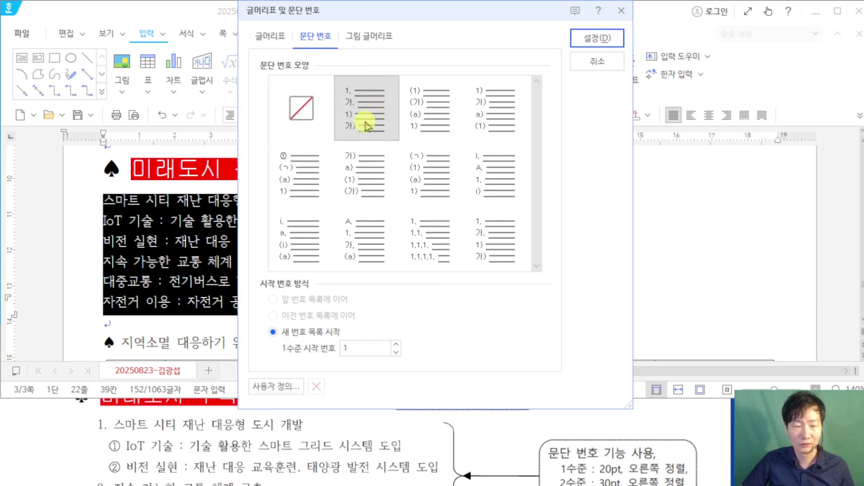
{"action": "left_click", "coordinate": [272, 388]}
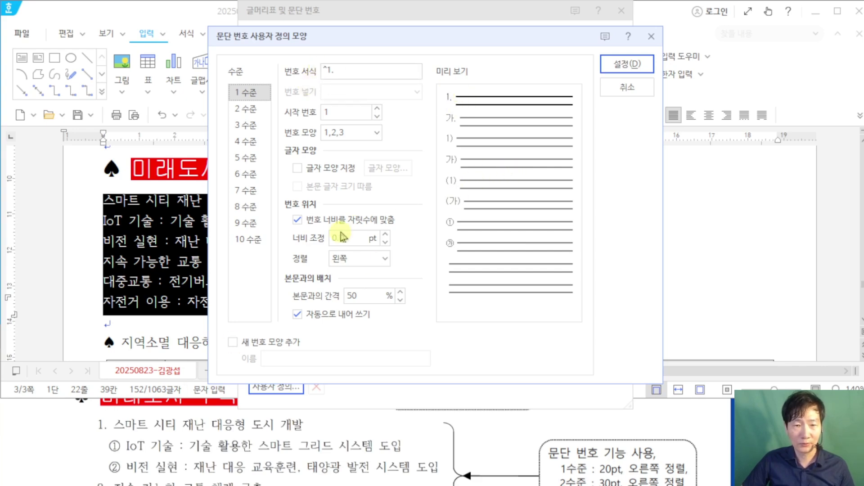
Step: Give level 1 numbers a 20 pt width with right alignment
{"action": "scroll", "coordinate": [597, 457], "scroll_direction": "down", "scroll_amount": 2}
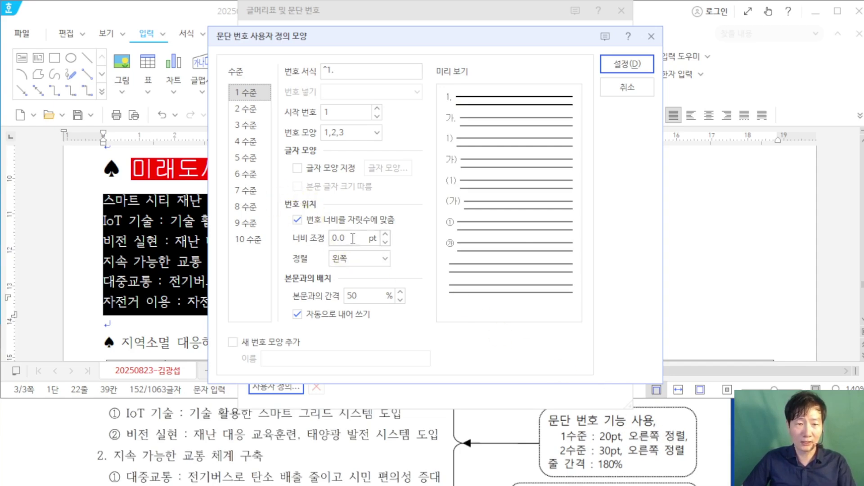
{"action": "left_click_drag", "start_coordinate": [353, 238], "coordinate": [295, 235]}
{"action": "type", "text": "20"}
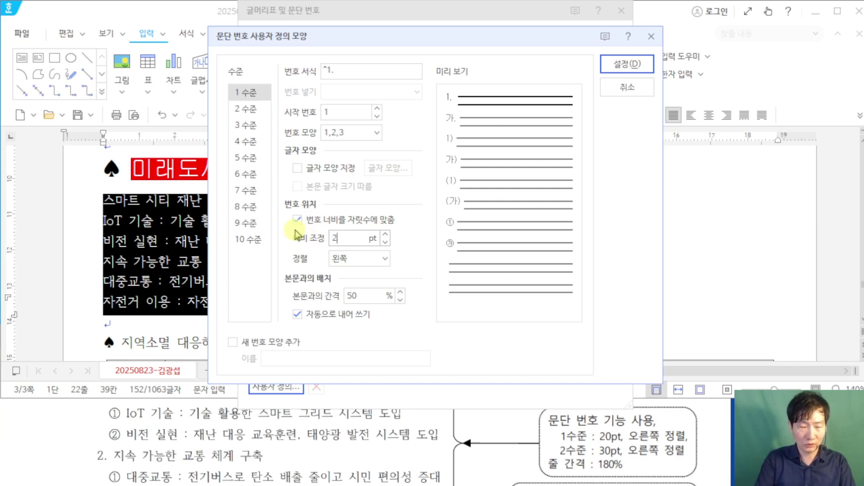
{"action": "left_click", "coordinate": [384, 258]}
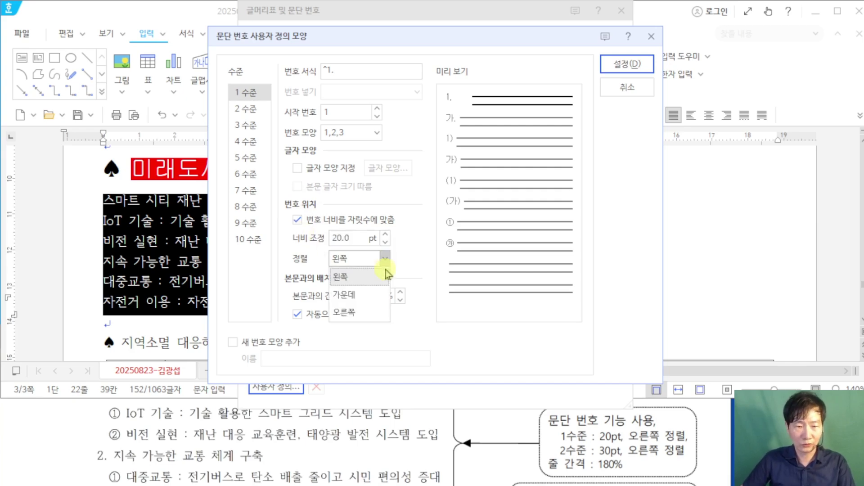
{"action": "left_click", "coordinate": [374, 312]}
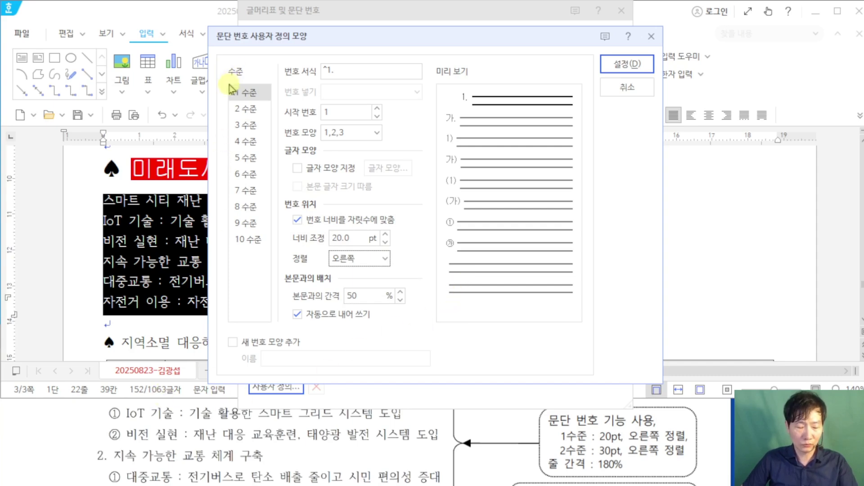
{"action": "mouse_move", "coordinate": [224, 95]}
{"action": "left_mouse_down"}
{"action": "mouse_move", "coordinate": [269, 120]}
{"action": "mouse_move", "coordinate": [97, 116]}
{"action": "left_mouse_up"}
{"action": "key", "text": "Escape"}
{"action": "left_click", "coordinate": [246, 109]}
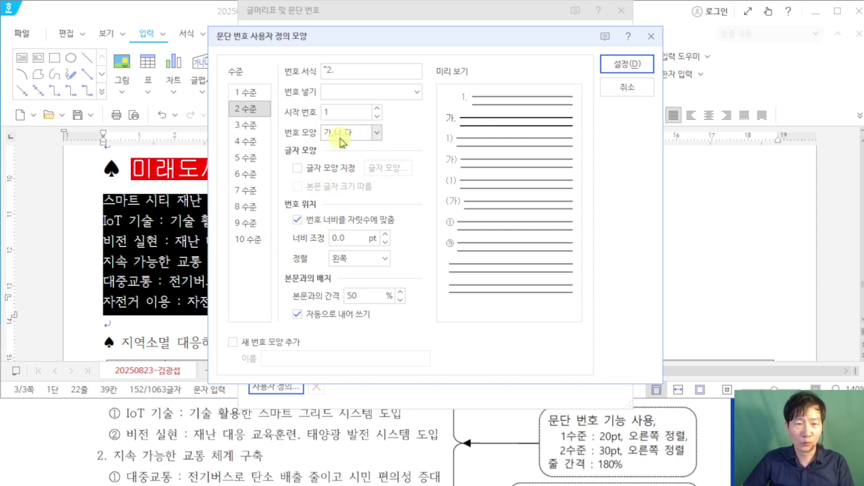
Step: Make level 2 numbers circled ①,②,③ with no trailing dot in the number format
{"action": "left_click", "coordinate": [377, 133]}
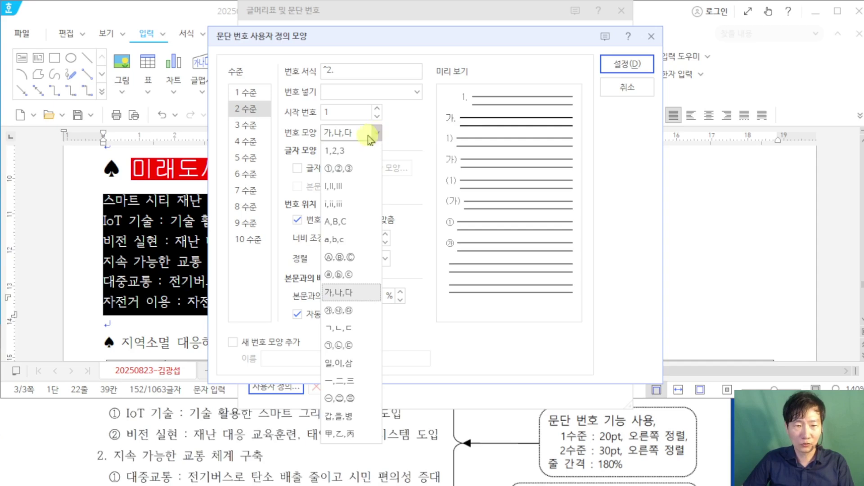
{"action": "left_click", "coordinate": [339, 168]}
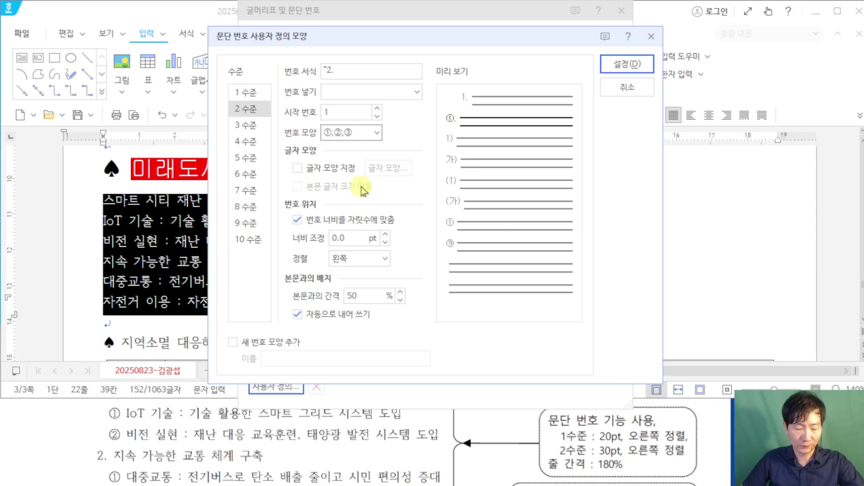
{"action": "mouse_move", "coordinate": [336, 68]}
{"action": "left_mouse_down"}
{"action": "mouse_move", "coordinate": [395, 0]}
{"action": "mouse_move", "coordinate": [421, 0]}
{"action": "left_mouse_up"}
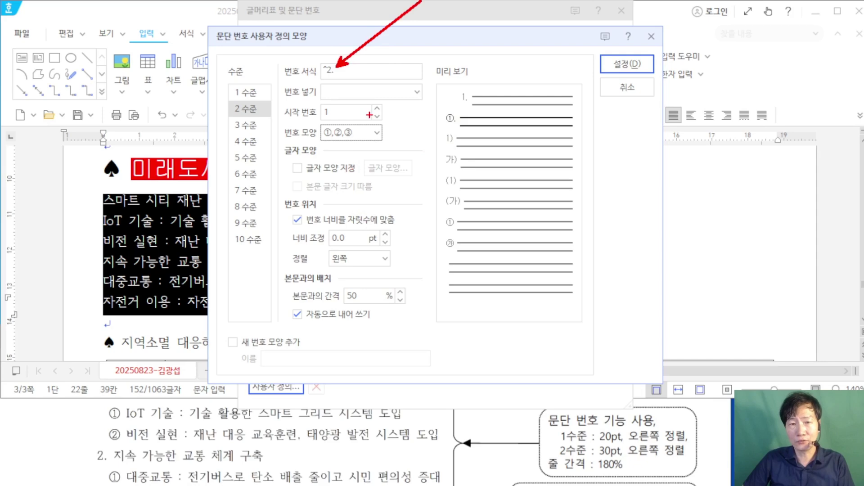
{"action": "key", "text": "Escape"}
{"action": "left_click", "coordinate": [360, 71]}
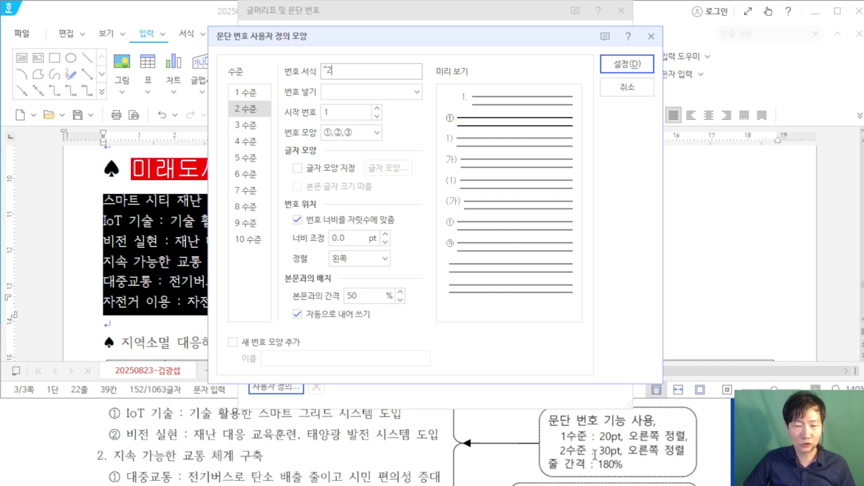
Step: Set level 2 numbers to 30 pt width, right-aligned, and save the custom style
{"action": "left_click_drag", "start_coordinate": [353, 238], "coordinate": [284, 225]}
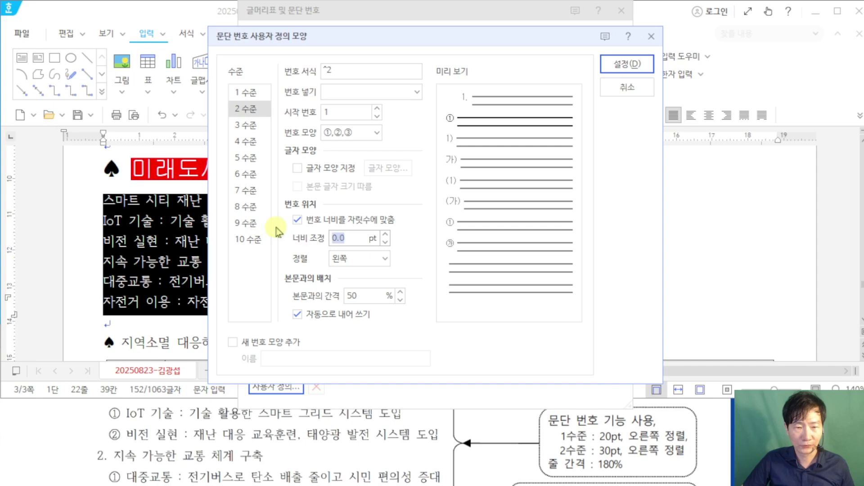
{"action": "type", "text": "30"}
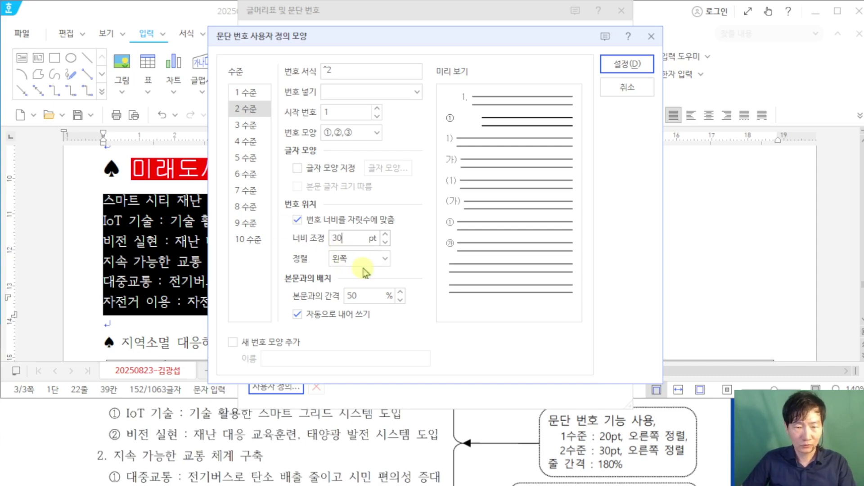
{"action": "left_click", "coordinate": [362, 261]}
{"action": "left_click", "coordinate": [367, 312]}
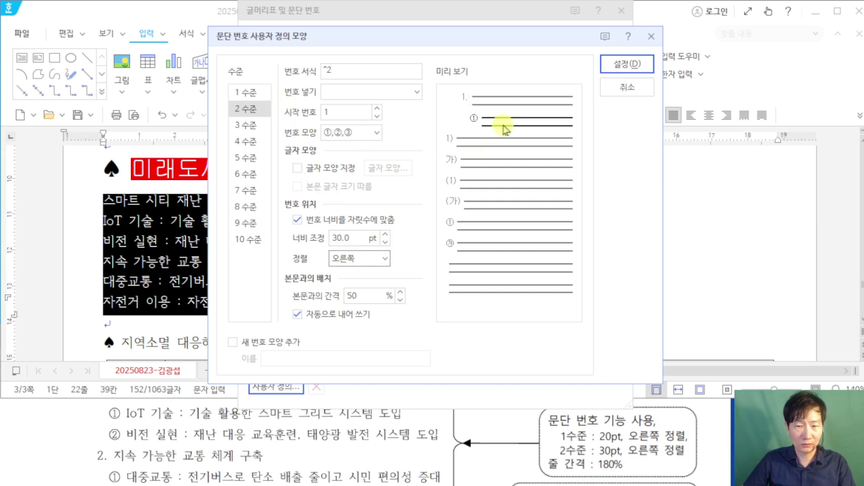
{"action": "left_click", "coordinate": [652, 68]}
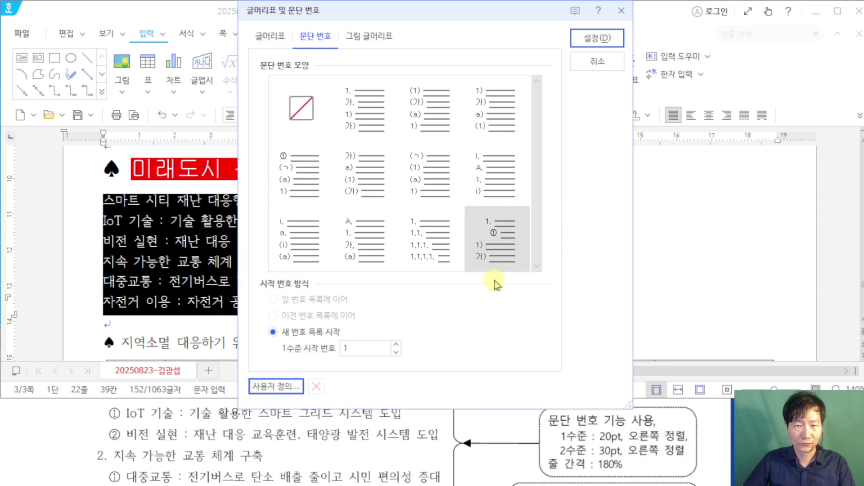
Step: Apply the custom 1.–6. numbering to the six lines and set 180% line spacing
{"action": "left_click", "coordinate": [603, 39]}
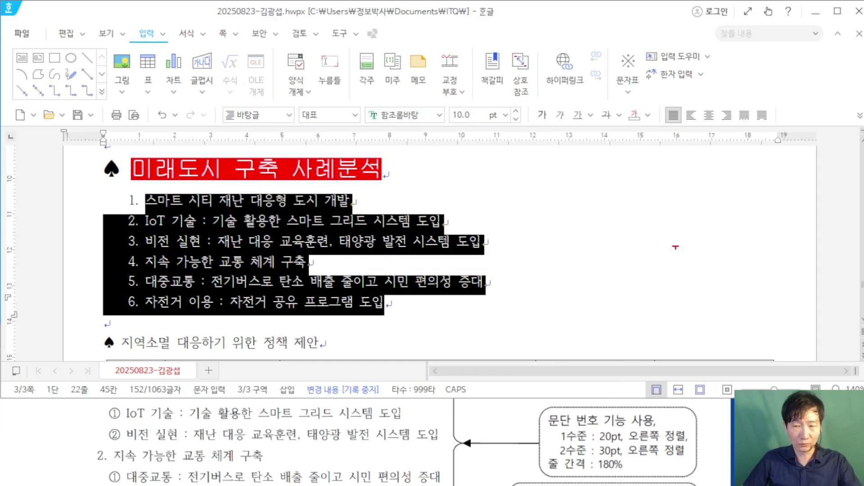
{"action": "left_click_drag", "start_coordinate": [832, 125], "coordinate": [743, 290]}
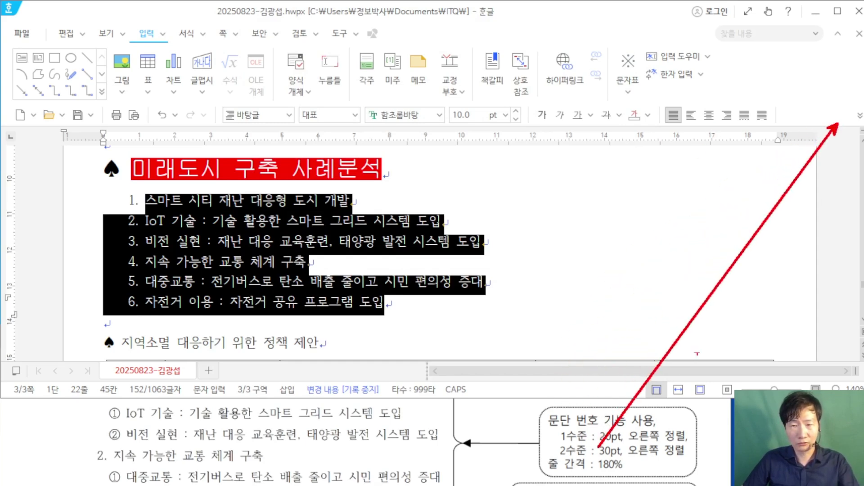
{"action": "left_click", "coordinate": [860, 116]}
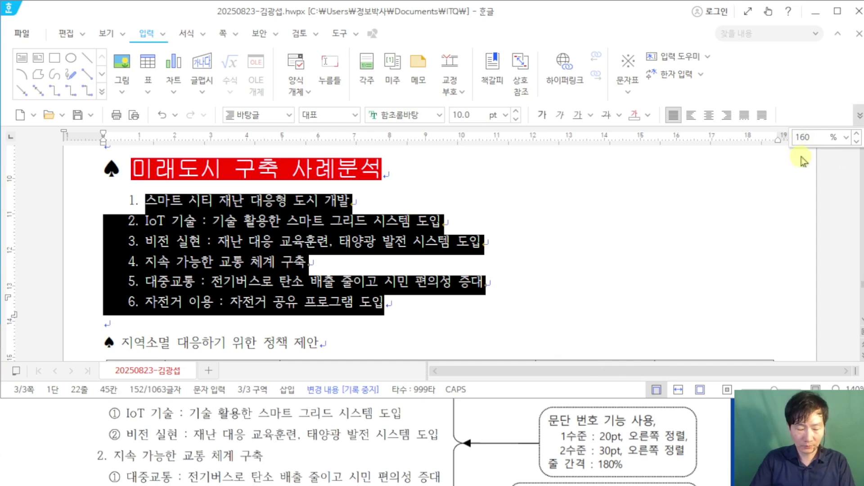
{"action": "type", "text": "8"}
{"action": "key", "text": "Return"}
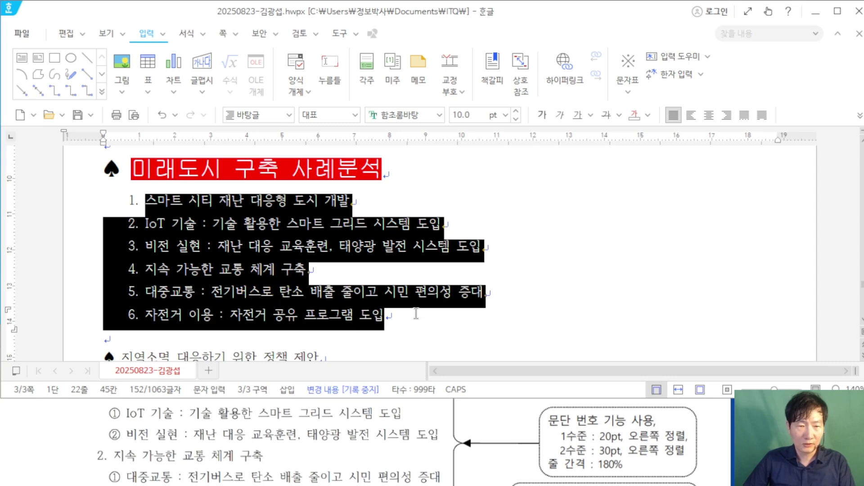
{"action": "left_click", "coordinate": [552, 261]}
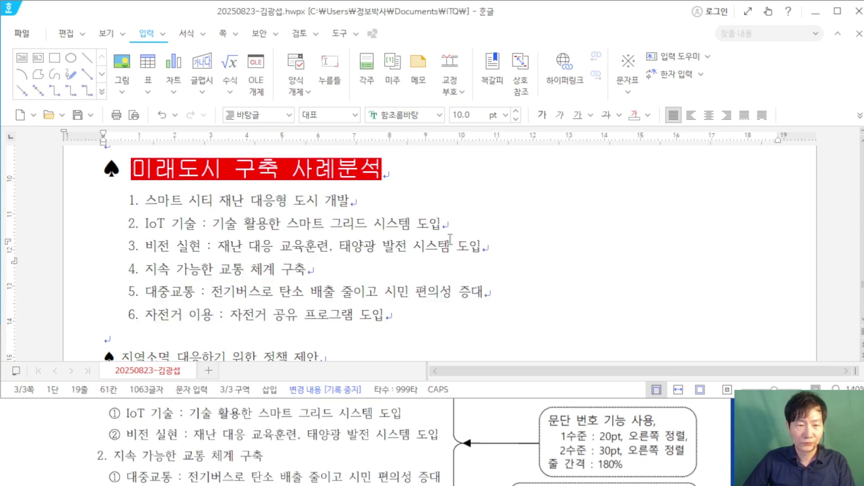
{"action": "scroll", "coordinate": [123, 426], "scroll_direction": "up", "scroll_amount": 1}
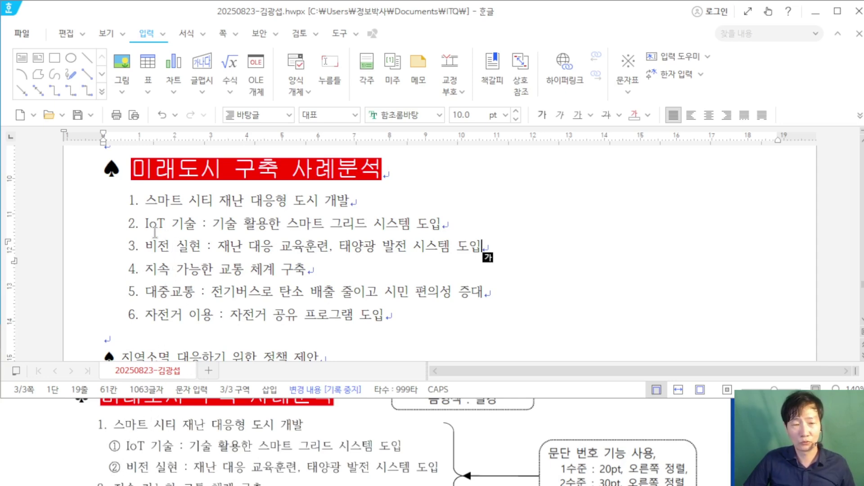
Step: Demote list items 2 and 3 to circled sub-items ① and ②
{"action": "left_click_drag", "start_coordinate": [145, 225], "coordinate": [506, 248]}
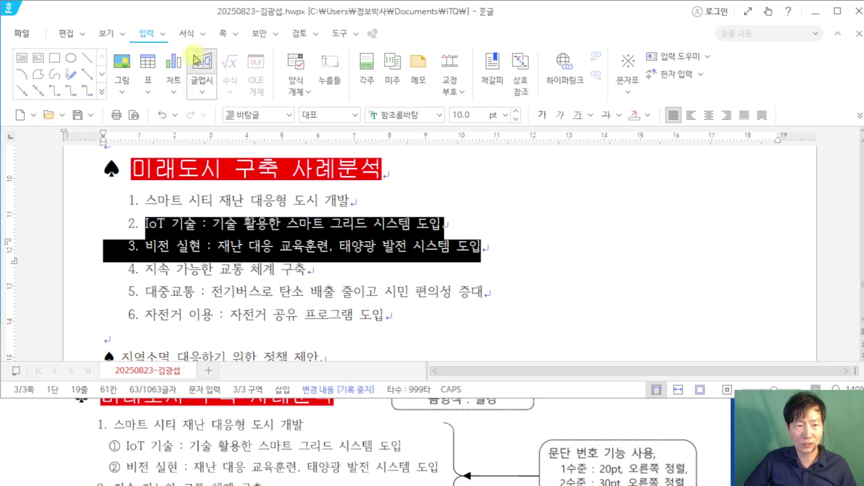
{"action": "left_click", "coordinate": [201, 37]}
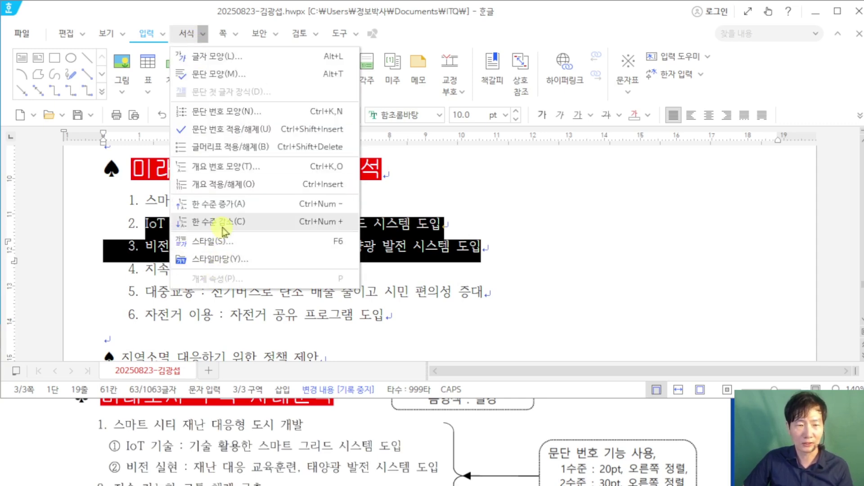
{"action": "left_click", "coordinate": [225, 226]}
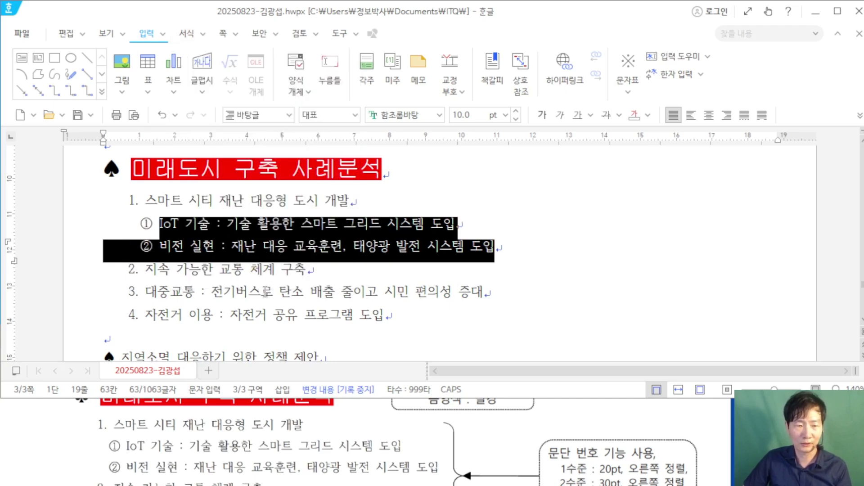
Step: Demote the 대중교통 and 자전거 이용 lines to sub-items ① and ② as well
{"action": "scroll", "coordinate": [152, 471], "scroll_direction": "down", "scroll_amount": 3}
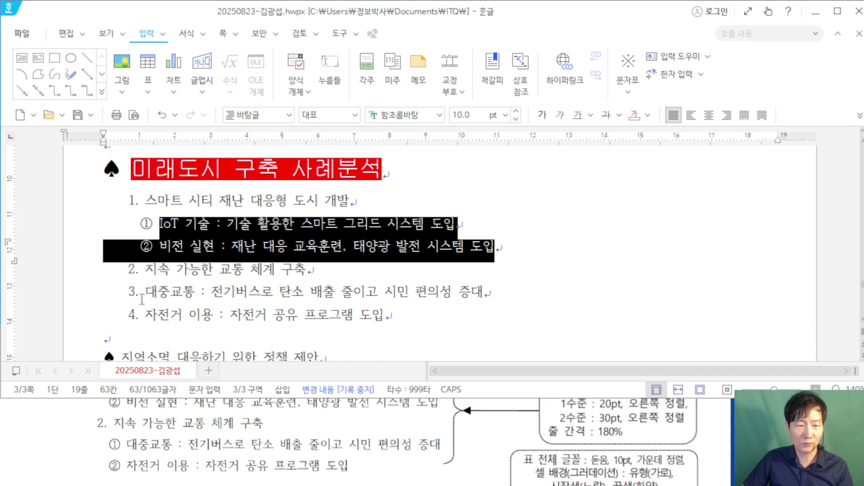
{"action": "left_click_drag", "start_coordinate": [144, 292], "coordinate": [385, 315]}
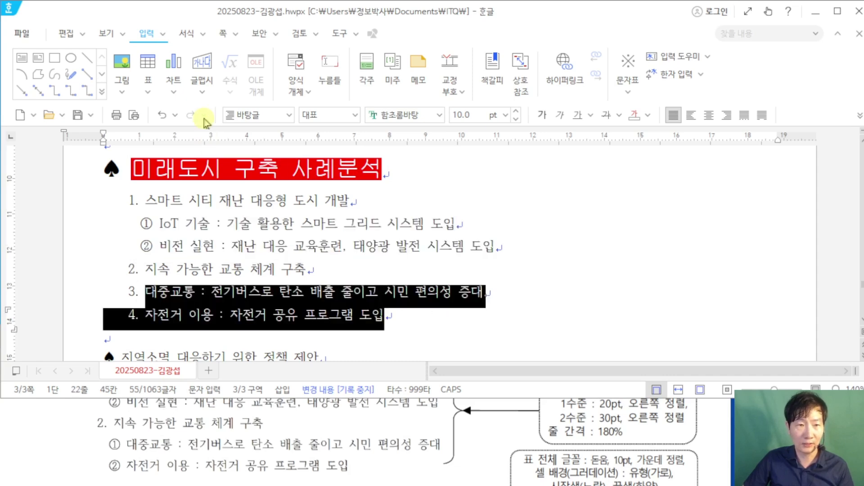
{"action": "left_click", "coordinate": [202, 34]}
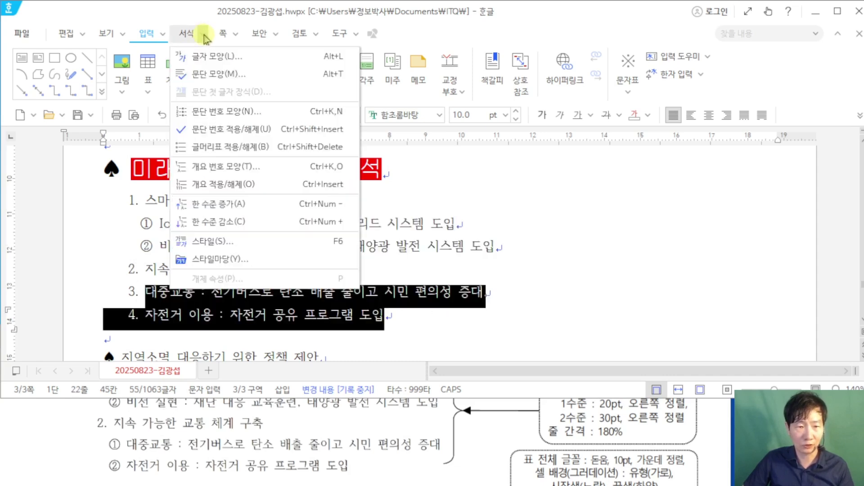
{"action": "left_click", "coordinate": [245, 224]}
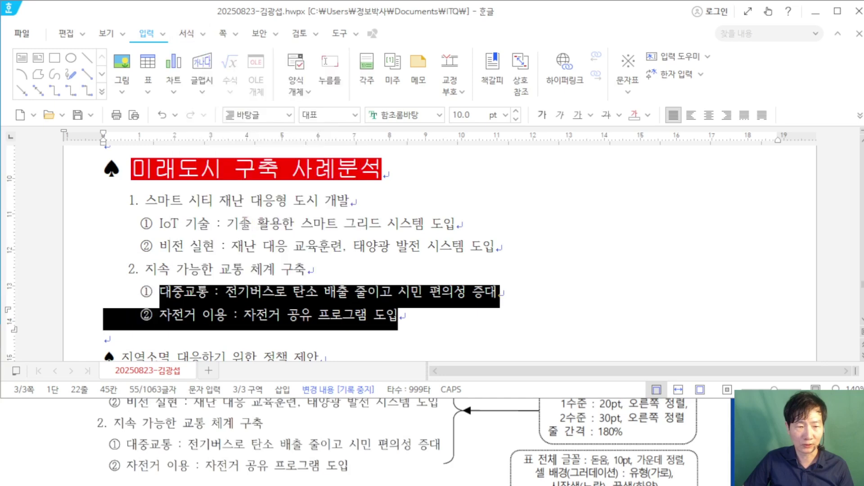
{"action": "left_click", "coordinate": [597, 267]}
{"action": "scroll", "coordinate": [526, 418], "scroll_direction": "up", "scroll_amount": 2}
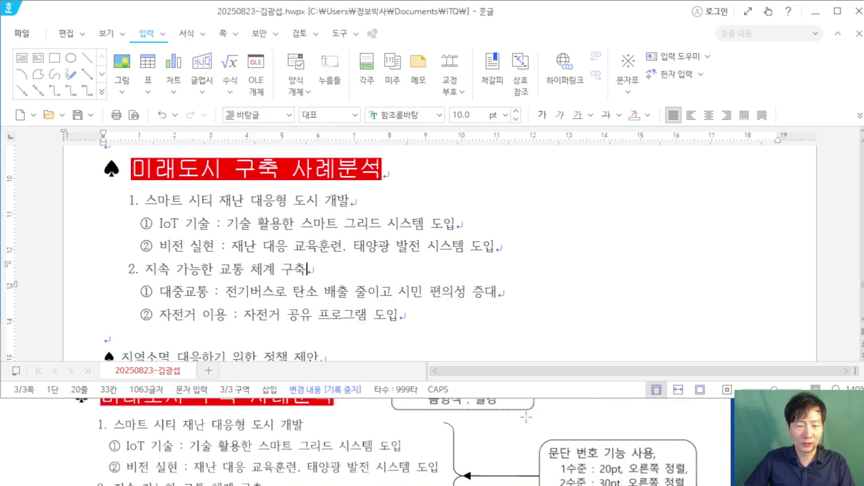
{"action": "scroll", "coordinate": [527, 417], "scroll_direction": "up", "scroll_amount": 1}
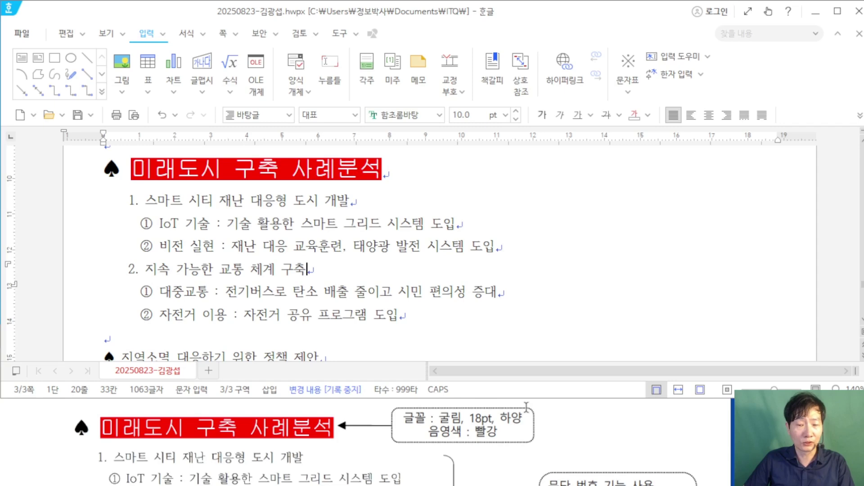
{"action": "scroll", "coordinate": [526, 406], "scroll_direction": "down", "scroll_amount": 3}
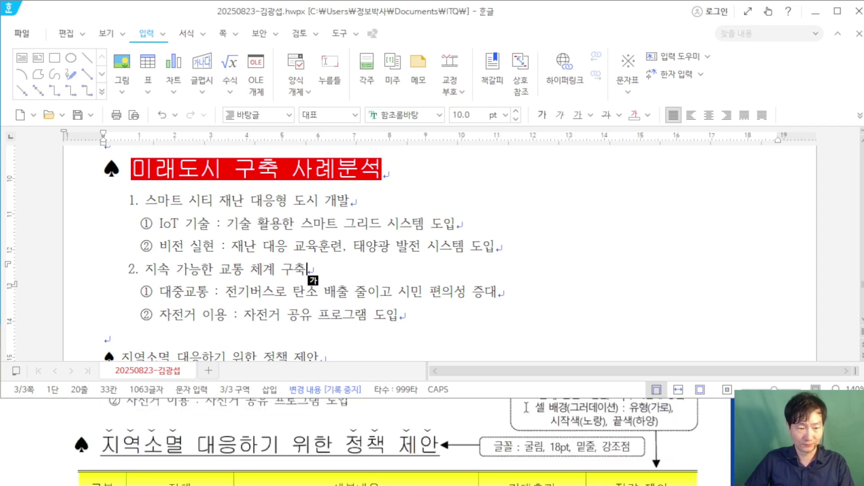
{"action": "left_click", "coordinate": [491, 197]}
Step: Set the 지역소멸 대응하기 위한 정책 제안 heading to 굴림, 18 pt
{"action": "scroll", "coordinate": [503, 227], "scroll_direction": "down", "scroll_amount": 3}
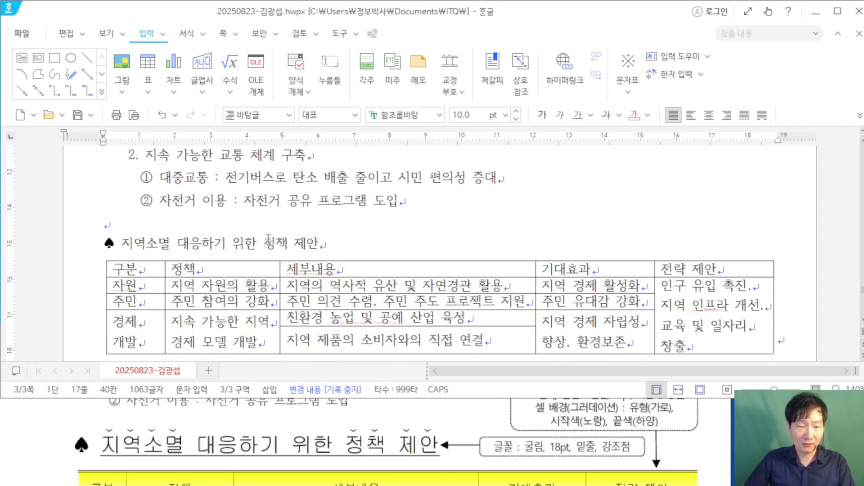
{"action": "left_click_drag", "start_coordinate": [106, 245], "coordinate": [330, 244]}
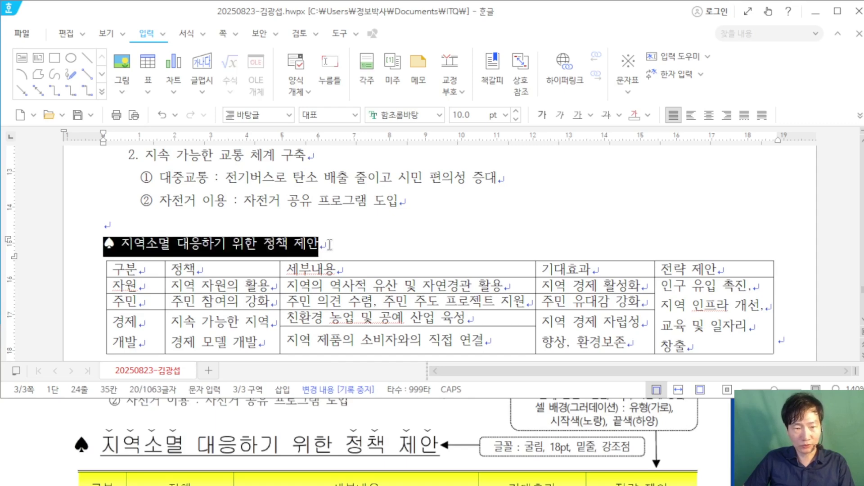
{"action": "left_click", "coordinate": [396, 117]}
{"action": "type", "text": "굴림"}
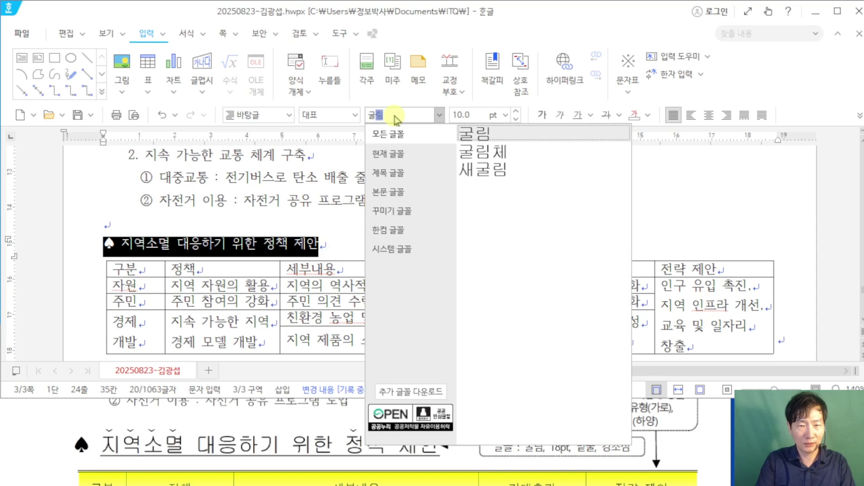
{"action": "key", "text": "Tab"}
{"action": "type", "text": "18"}
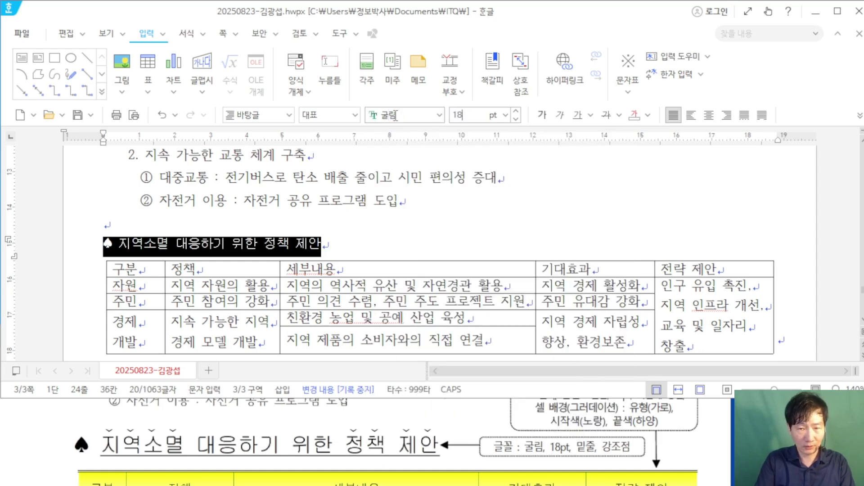
{"action": "key", "text": "Return"}
{"action": "left_click", "coordinate": [518, 222]}
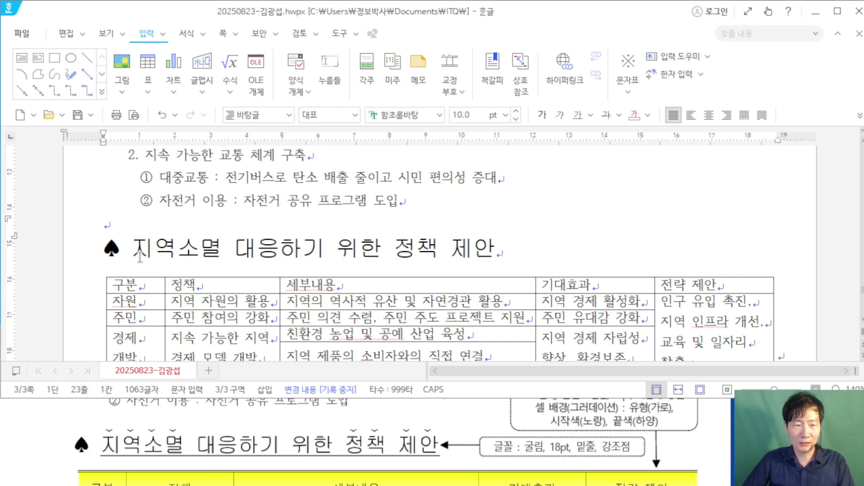
Step: Underline the whole 지역소멸 heading
{"action": "left_click_drag", "start_coordinate": [140, 254], "coordinate": [505, 239]}
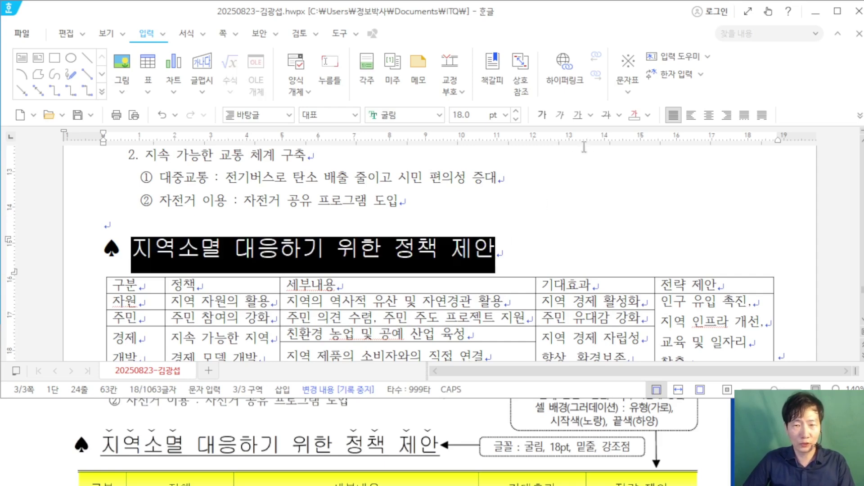
{"action": "left_click", "coordinate": [580, 116]}
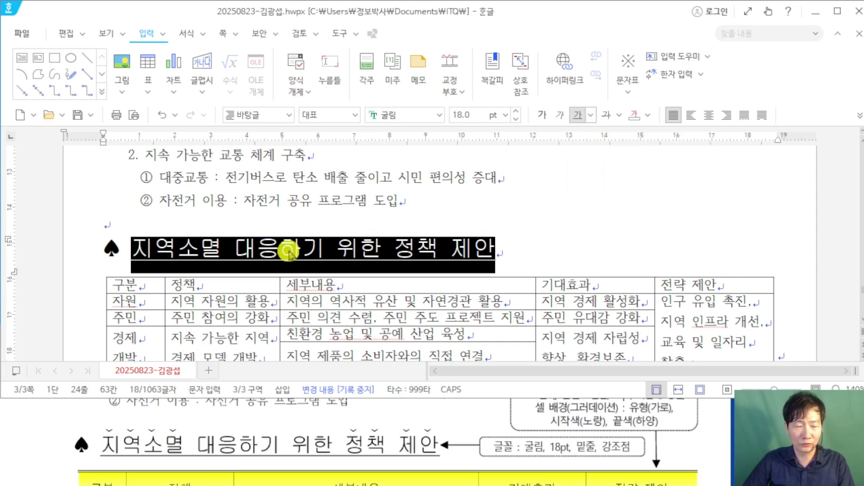
{"action": "left_click", "coordinate": [334, 248]}
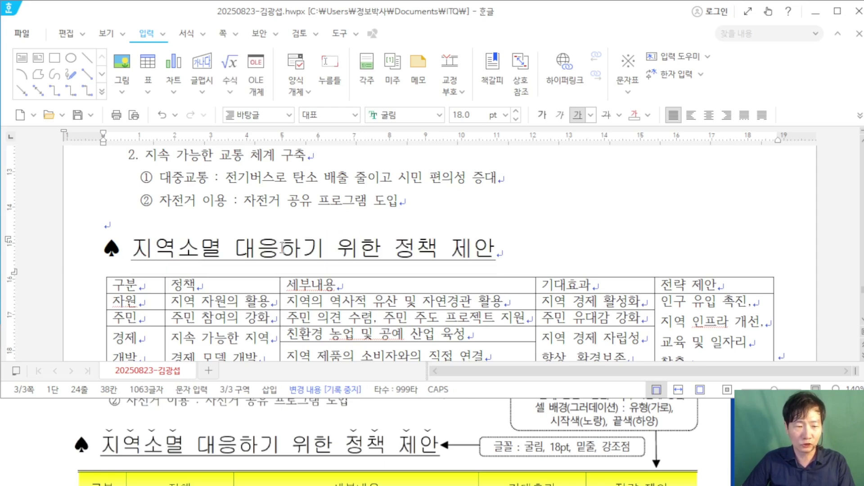
{"action": "left_click_drag", "start_coordinate": [136, 245], "coordinate": [217, 245]}
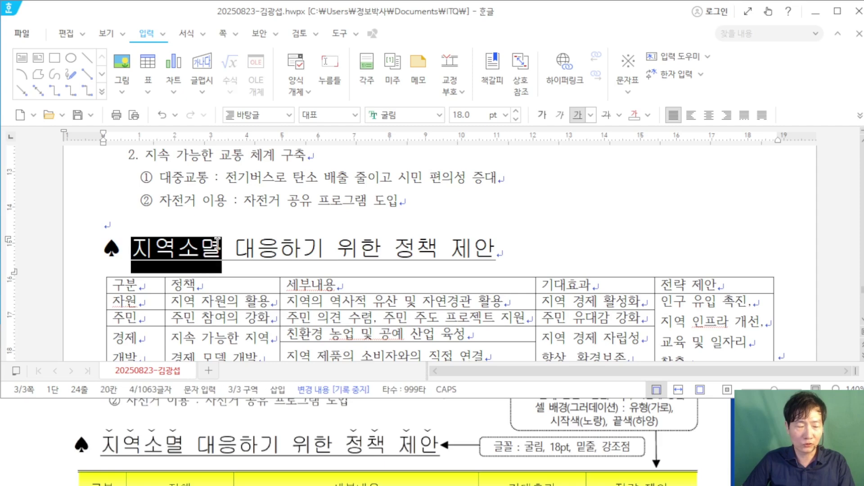
Step: Add caron-style emphasis marks above 지역소멸
{"action": "right_click", "coordinate": [189, 250]}
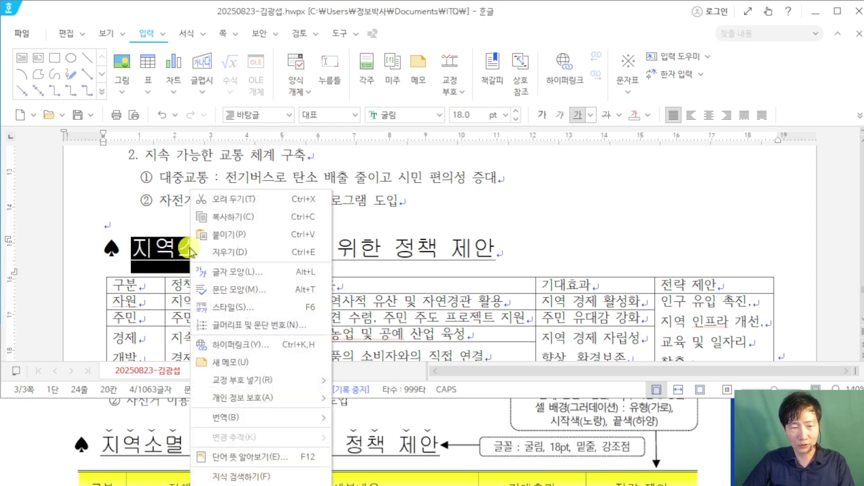
{"action": "left_click", "coordinate": [263, 273]}
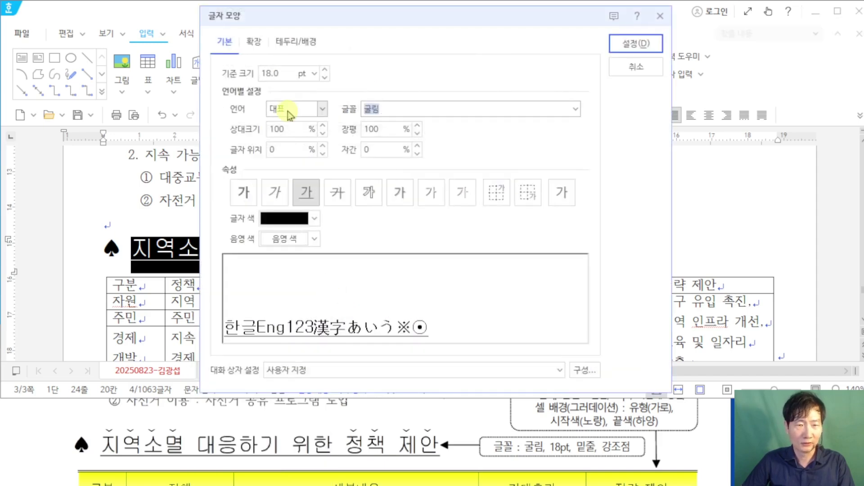
{"action": "left_click", "coordinate": [256, 45]}
{"action": "left_click_drag", "start_coordinate": [294, 22], "coordinate": [397, 28]}
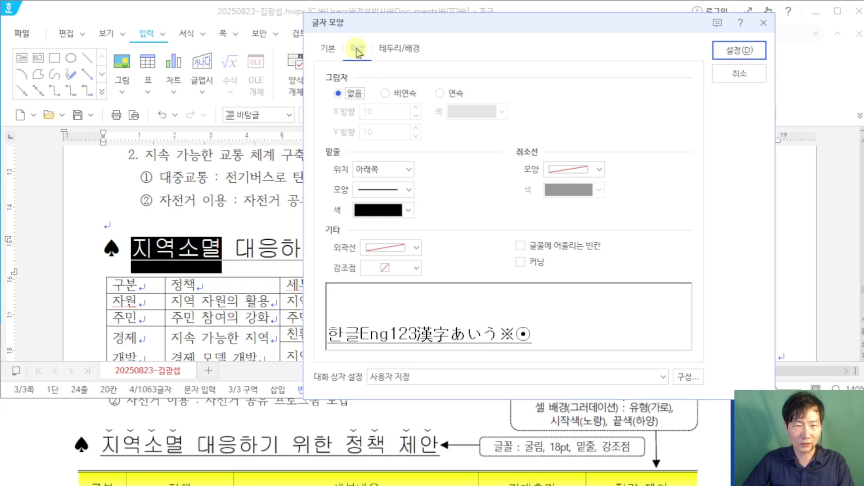
{"action": "left_click", "coordinate": [417, 269]}
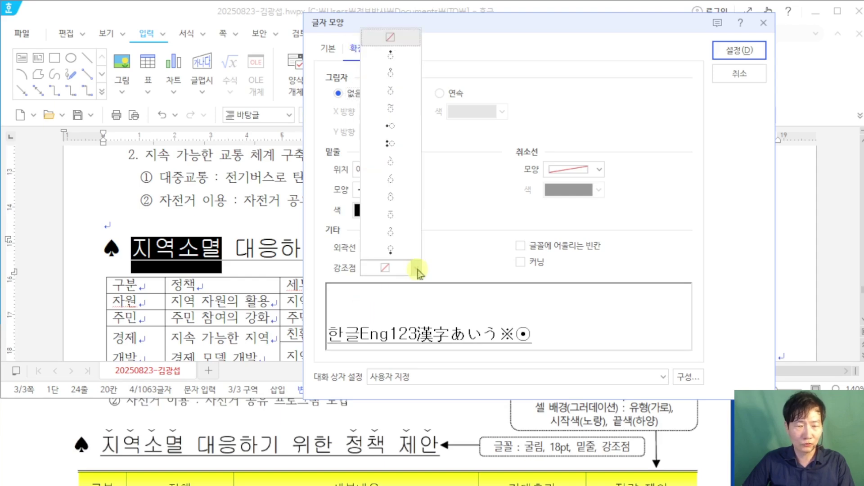
{"action": "left_click", "coordinate": [391, 92]}
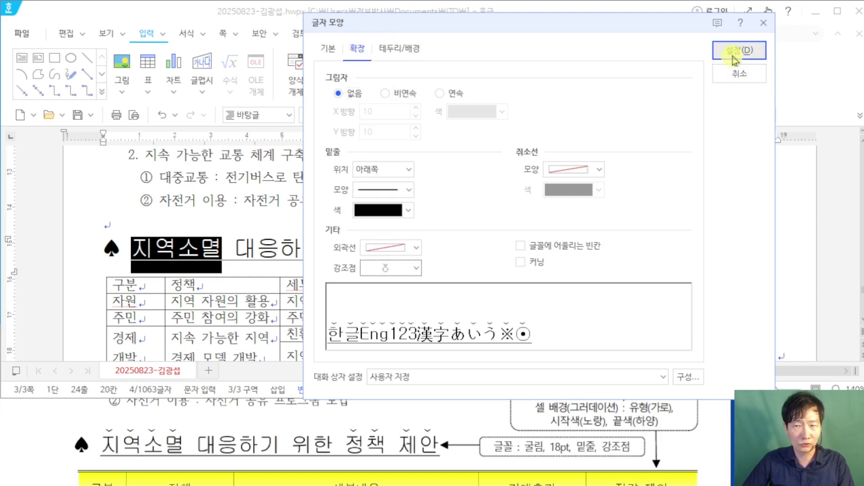
{"action": "left_click", "coordinate": [735, 58]}
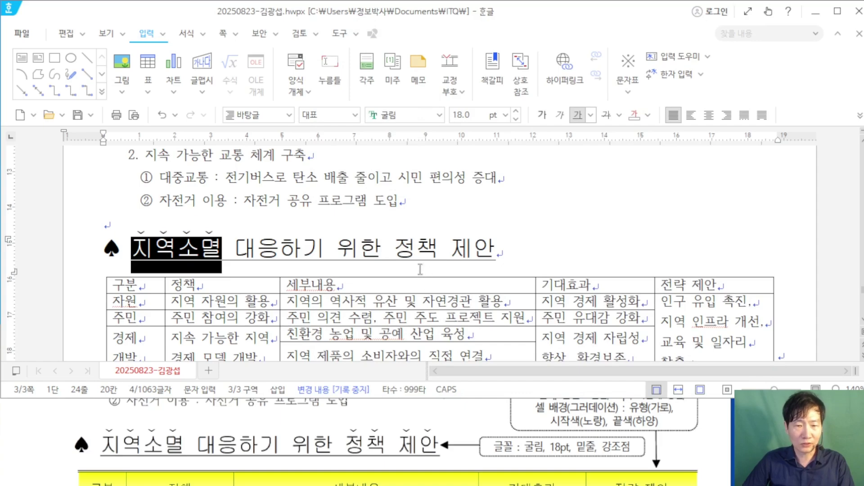
Step: Add the same caron-style emphasis marks above 정책 제안
{"action": "left_click_drag", "start_coordinate": [396, 244], "coordinate": [495, 249]}
{"action": "right_click", "coordinate": [464, 252]}
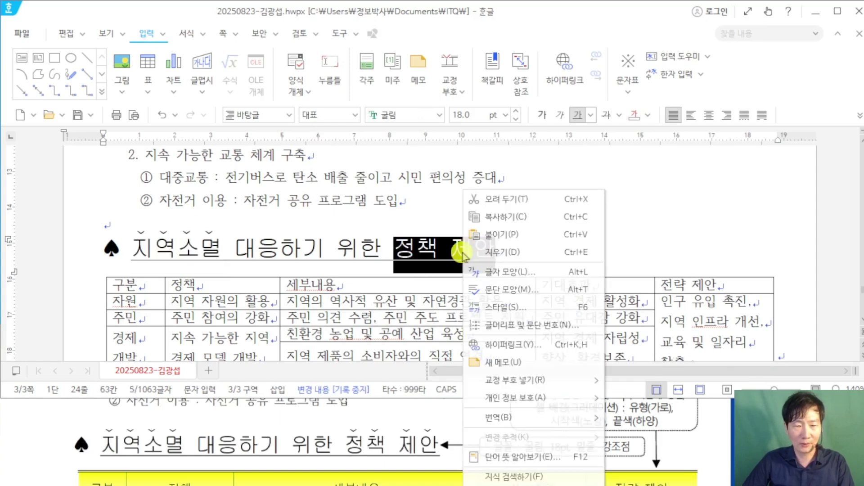
{"action": "left_click", "coordinate": [535, 273]}
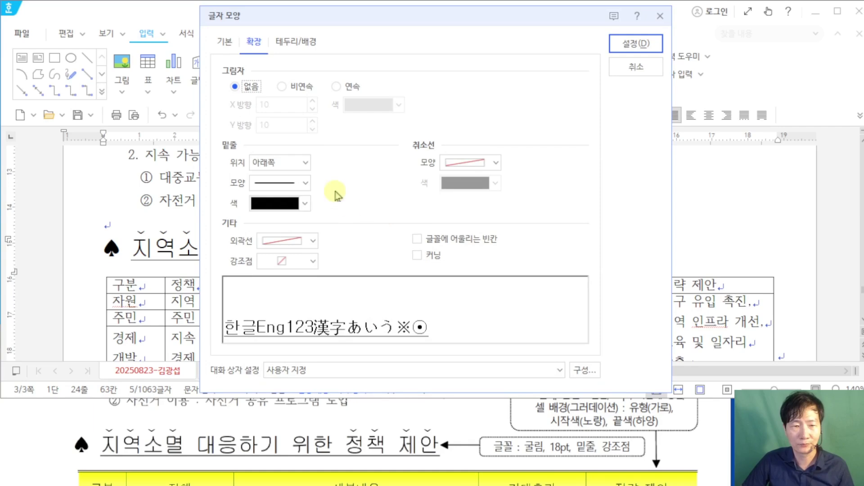
{"action": "left_click", "coordinate": [312, 261]}
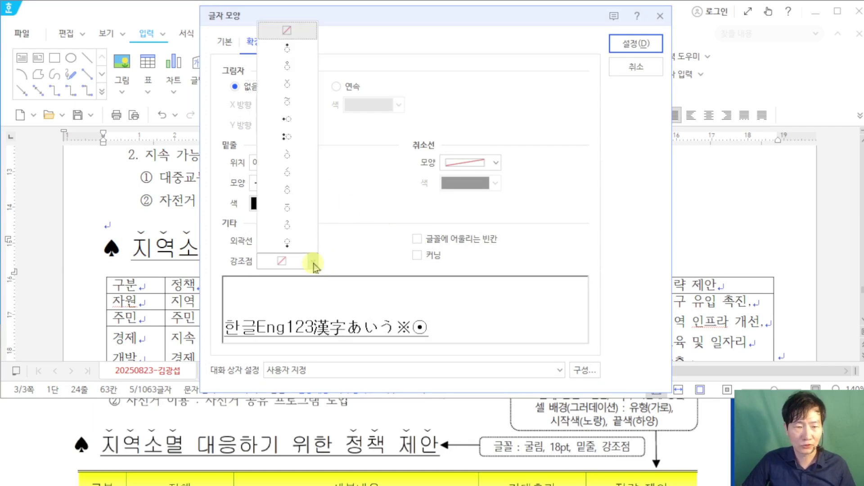
{"action": "left_click", "coordinate": [305, 92]}
{"action": "left_click", "coordinate": [648, 46]}
{"action": "left_click", "coordinate": [594, 226]}
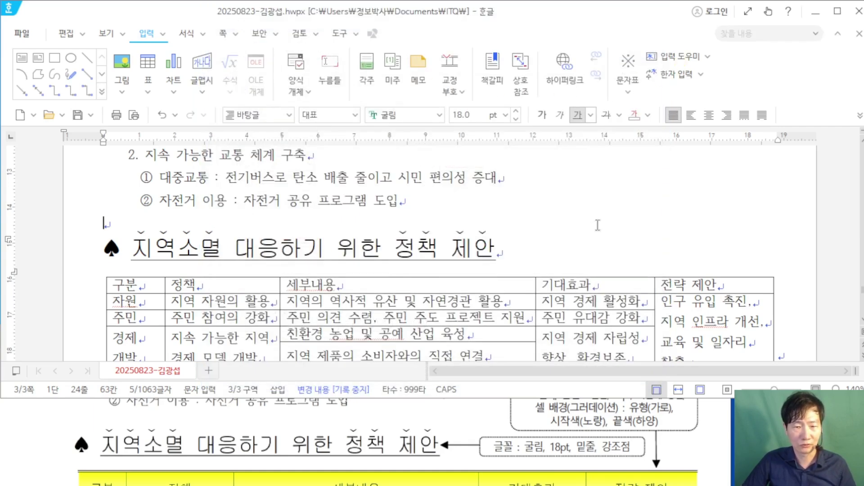
Step: Select all cells of the policy table and check the reference image's border requirements
{"action": "scroll", "coordinate": [583, 225], "scroll_direction": "down", "scroll_amount": 3}
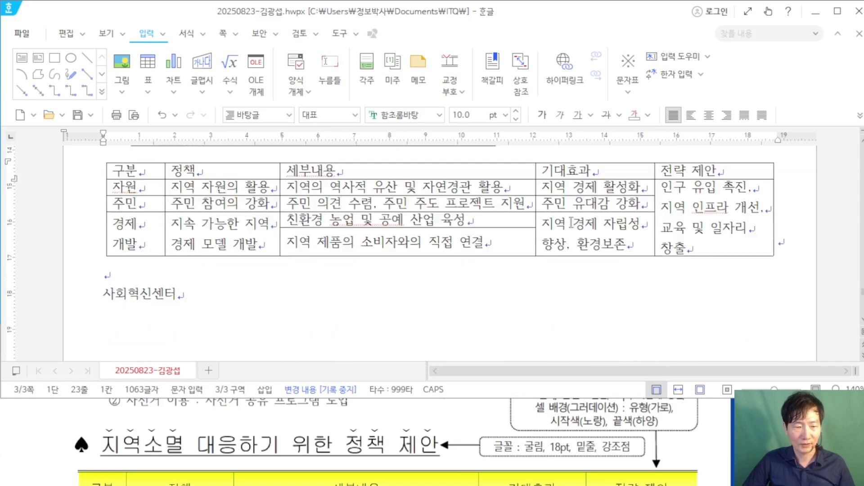
{"action": "scroll", "coordinate": [263, 427], "scroll_direction": "down", "scroll_amount": 1}
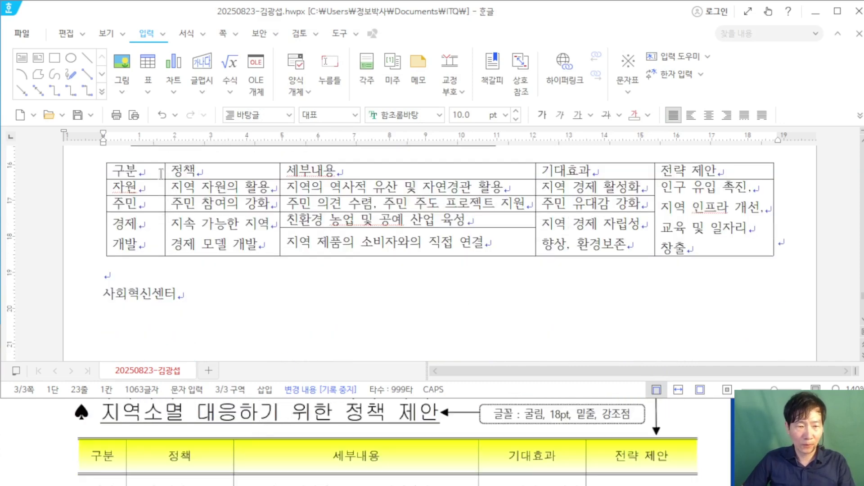
{"action": "left_click_drag", "start_coordinate": [157, 169], "coordinate": [697, 228]}
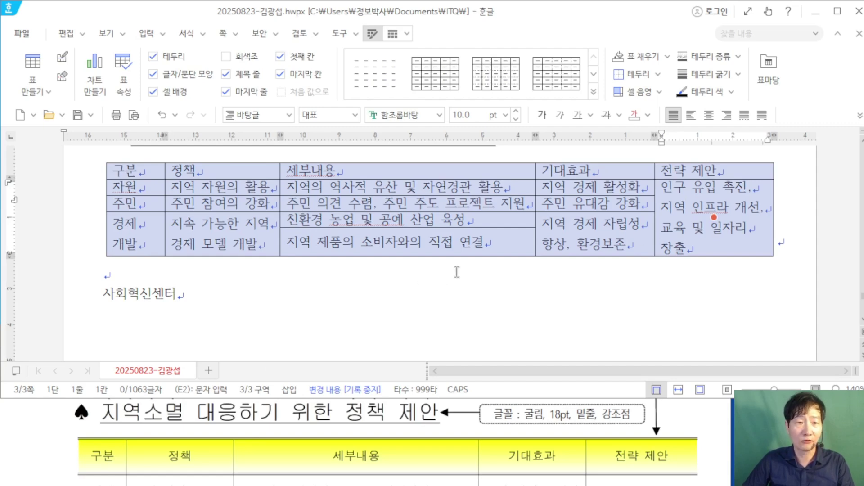
{"action": "left_click", "coordinate": [670, 400]}
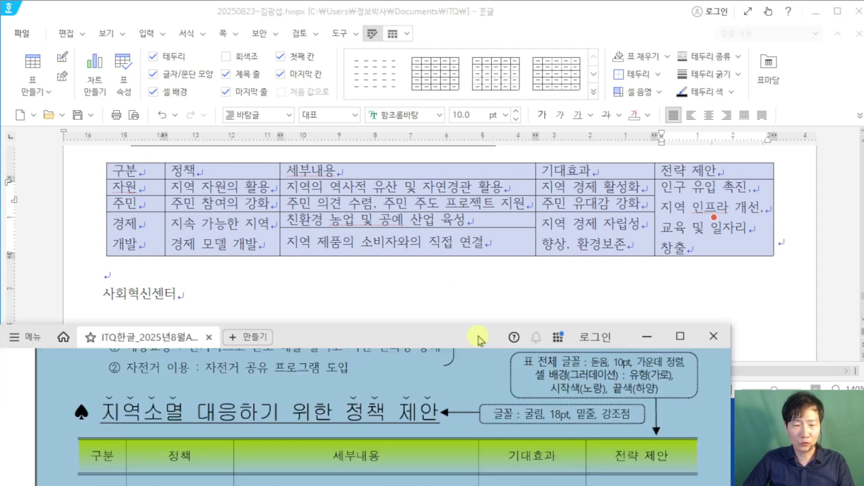
{"action": "left_click_drag", "start_coordinate": [480, 340], "coordinate": [485, 279]}
{"action": "scroll", "coordinate": [463, 374], "scroll_direction": "down", "scroll_amount": 1}
{"action": "scroll", "coordinate": [690, 378], "scroll_direction": "up", "scroll_amount": 1}
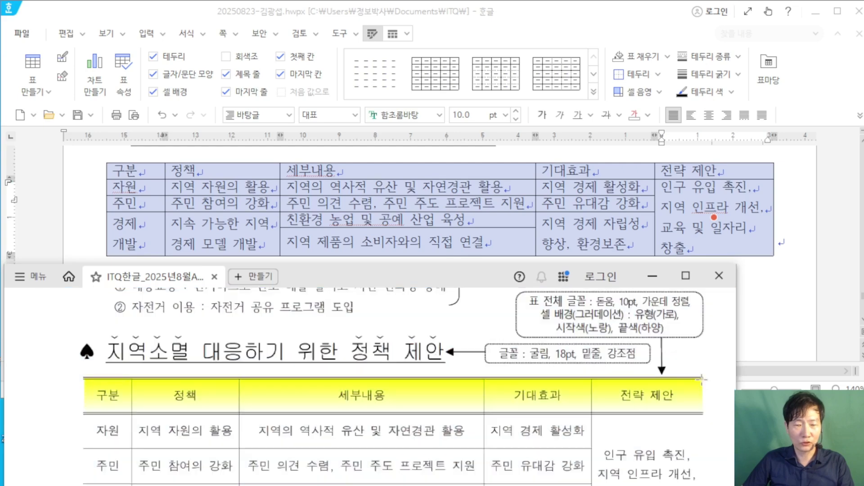
{"action": "scroll", "coordinate": [660, 396], "scroll_direction": "down", "scroll_amount": 2}
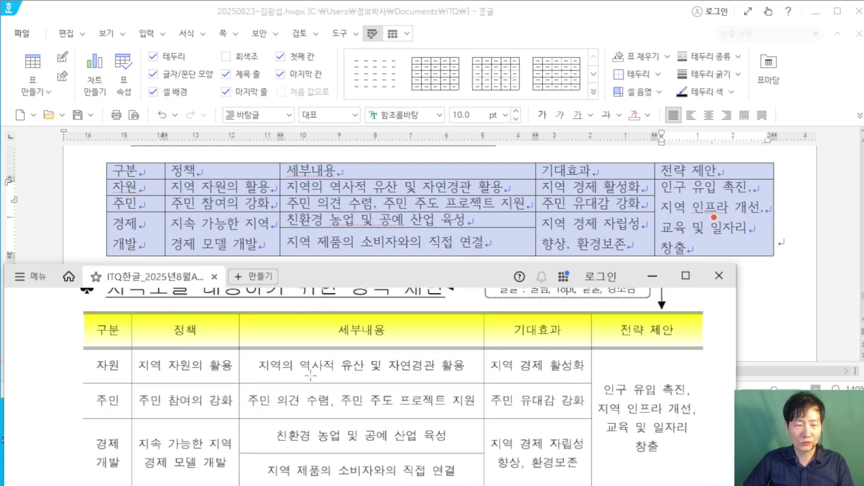
{"action": "scroll", "coordinate": [311, 376], "scroll_direction": "down", "scroll_amount": 2}
{"action": "scroll", "coordinate": [190, 347], "scroll_direction": "up", "scroll_amount": 2}
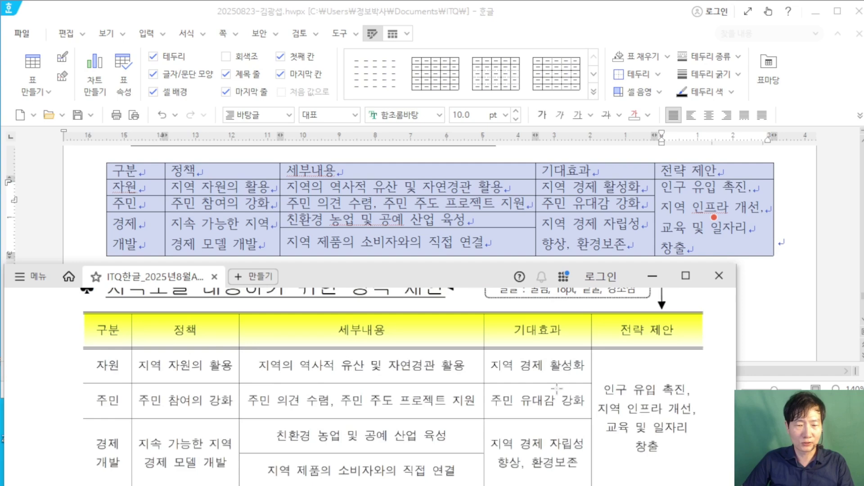
{"action": "scroll", "coordinate": [557, 388], "scroll_direction": "down", "scroll_amount": 2}
{"action": "scroll", "coordinate": [559, 386], "scroll_direction": "up", "scroll_amount": 2}
{"action": "left_click", "coordinate": [576, 19]}
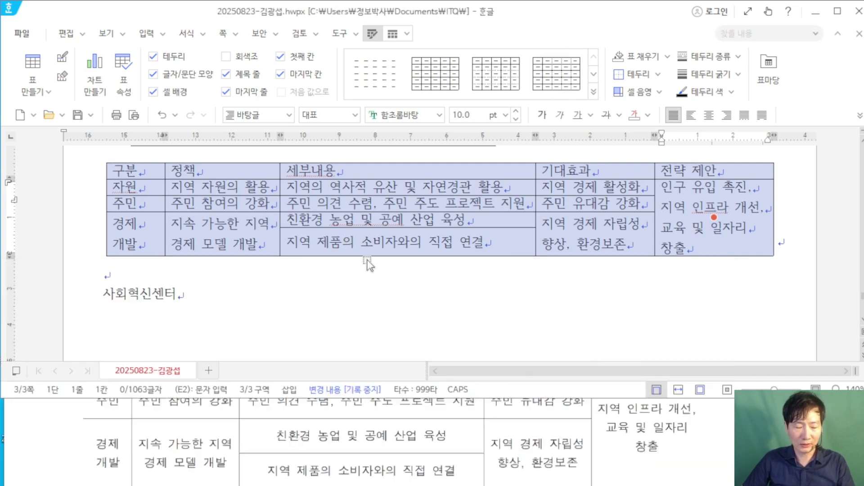
{"action": "left_click_drag", "start_coordinate": [374, 48], "coordinate": [532, 193]}
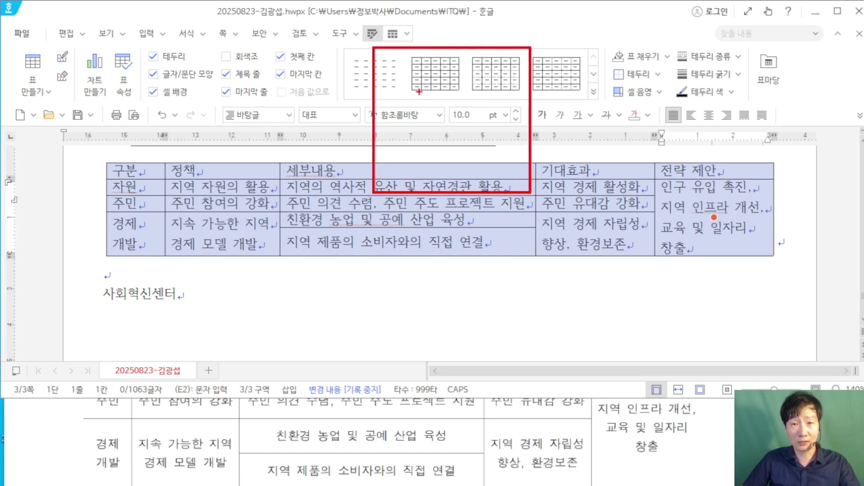
{"action": "mouse_move", "coordinate": [408, 73]}
{"action": "left_mouse_down"}
{"action": "mouse_move", "coordinate": [409, 129]}
{"action": "mouse_move", "coordinate": [487, 128]}
{"action": "left_mouse_up"}
{"action": "key", "text": "Escape"}
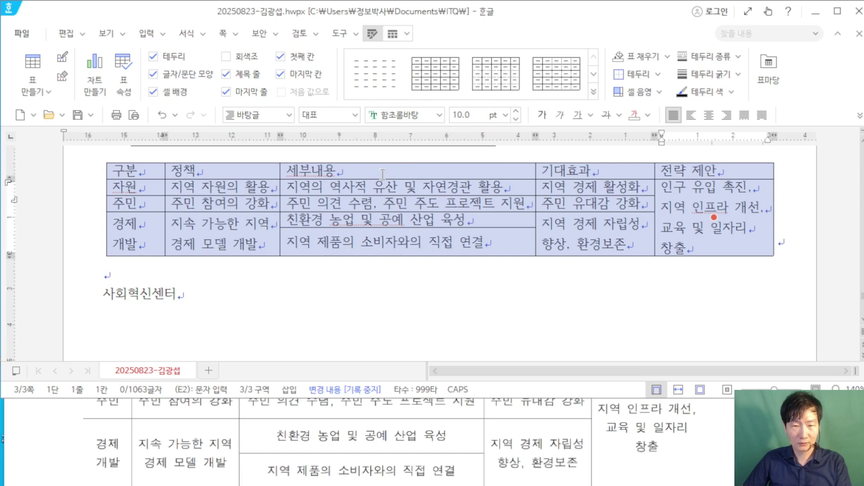
Step: Remove the table's left and right outer borders
{"action": "key", "text": "l"}
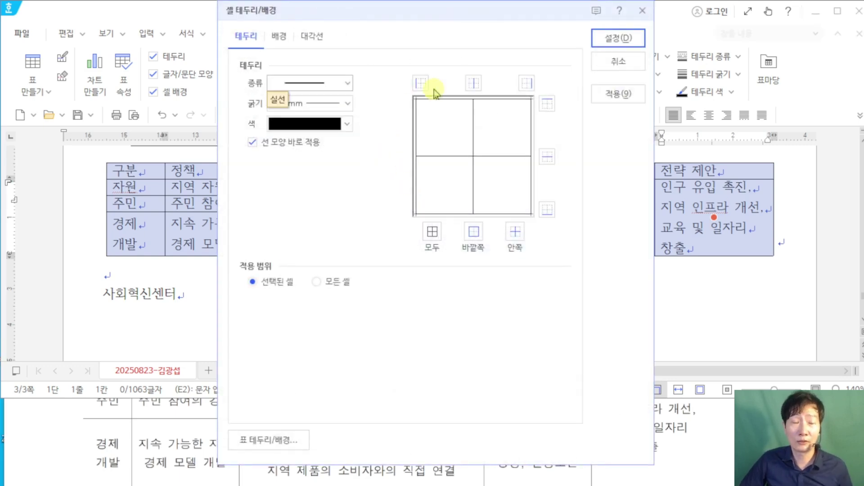
{"action": "left_click", "coordinate": [347, 84]}
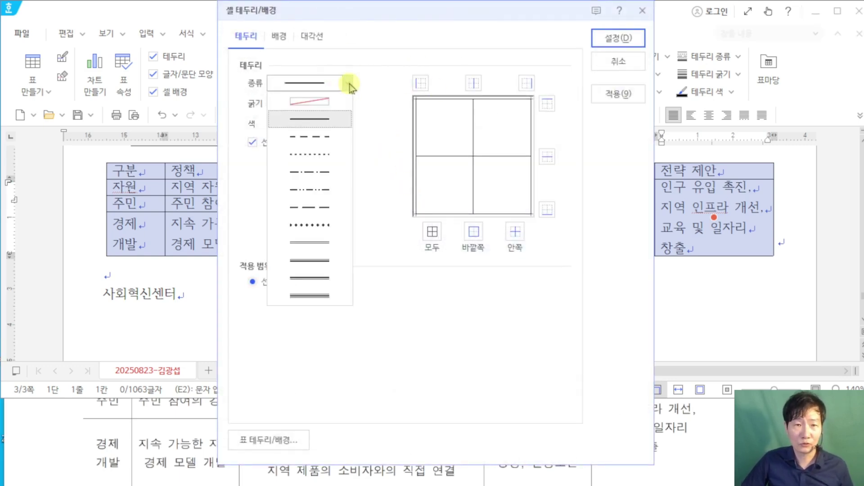
{"action": "left_click", "coordinate": [332, 103]}
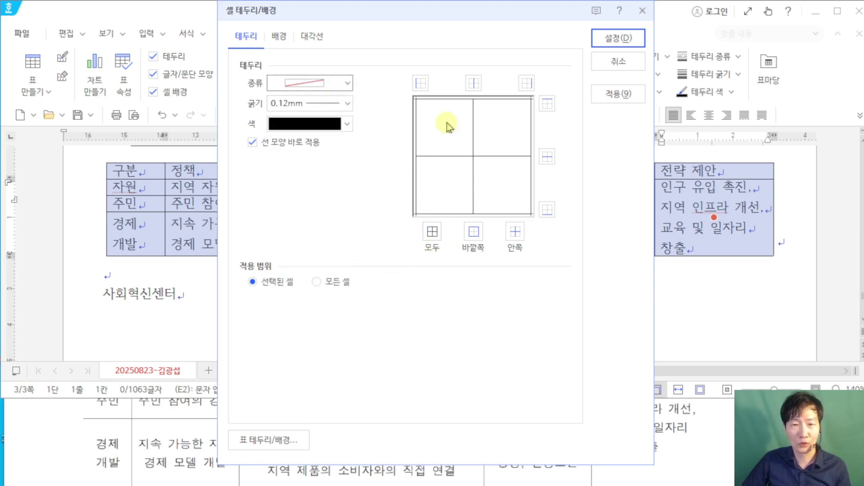
{"action": "left_click", "coordinate": [421, 82]}
{"action": "left_click", "coordinate": [524, 85]}
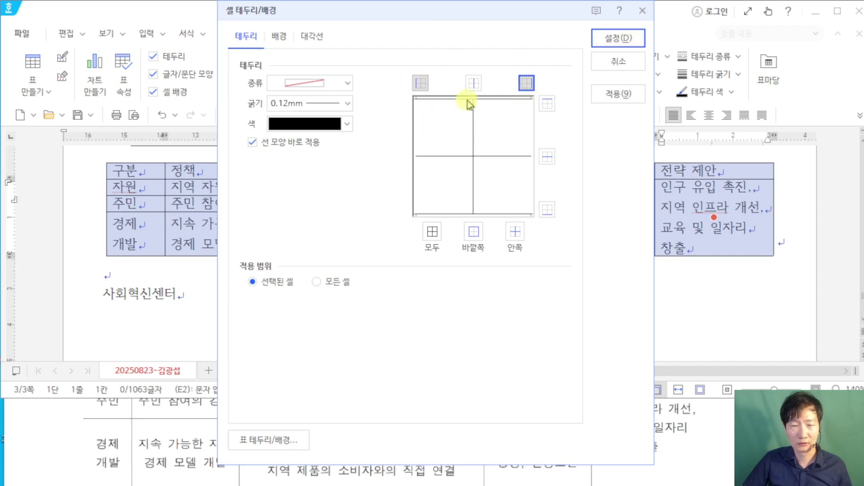
{"action": "left_click", "coordinate": [616, 40]}
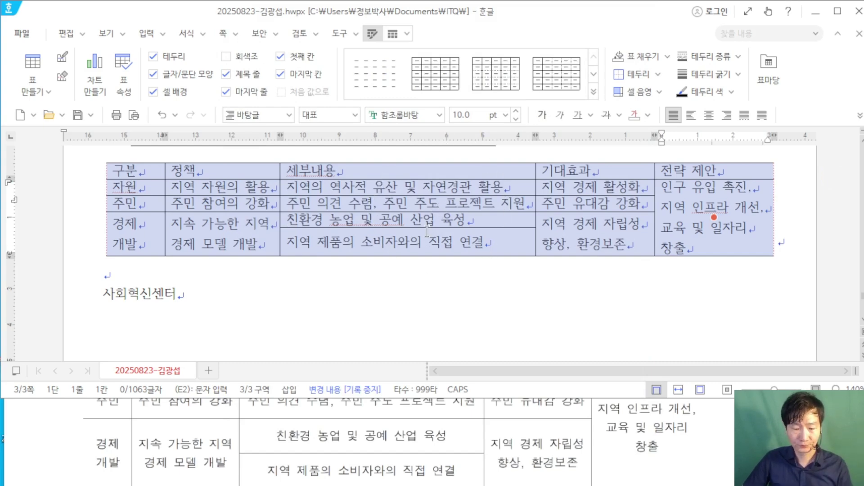
Step: Give the table 0.5 mm double-line top and bottom borders
{"action": "key", "text": "l"}
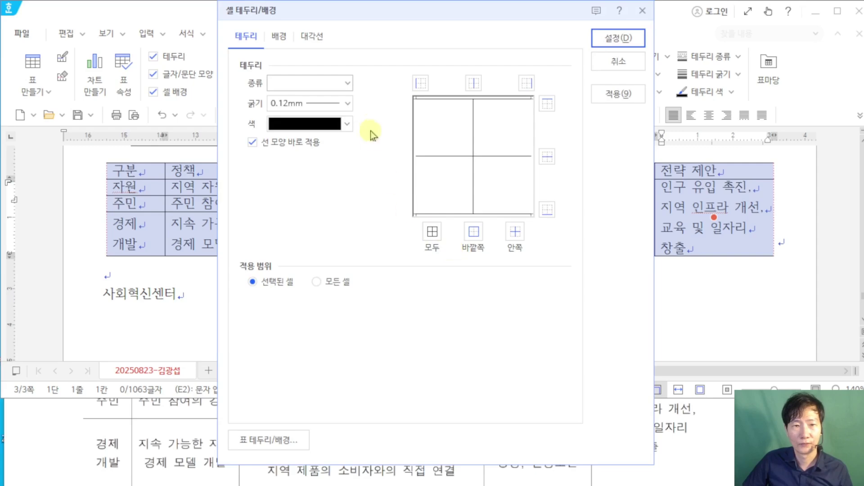
{"action": "left_click", "coordinate": [347, 85]}
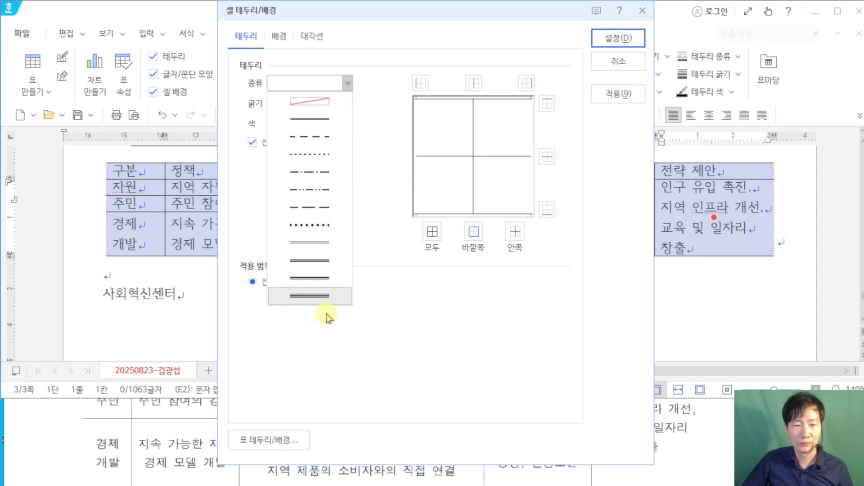
{"action": "left_click", "coordinate": [324, 244]}
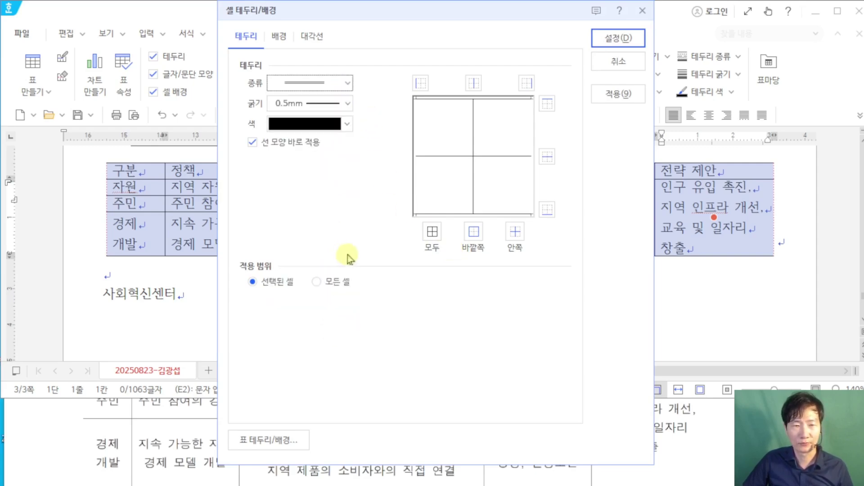
{"action": "left_click", "coordinate": [547, 104]}
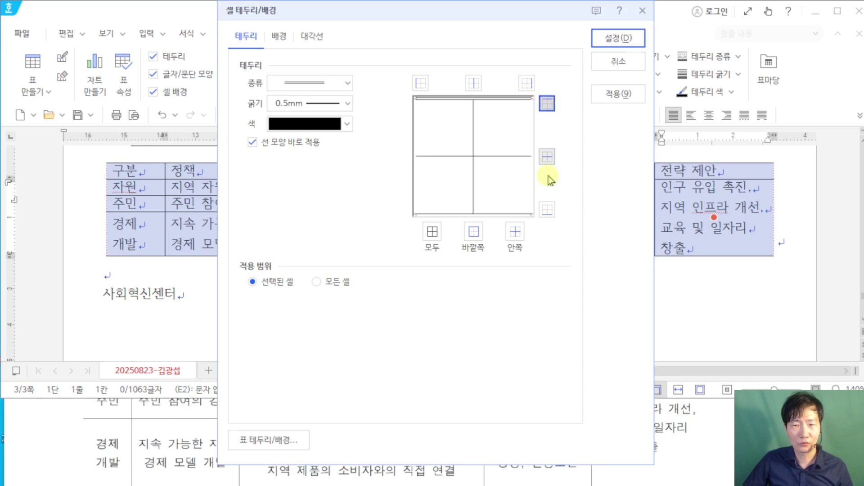
{"action": "left_click", "coordinate": [547, 209]}
{"action": "left_click", "coordinate": [620, 40]}
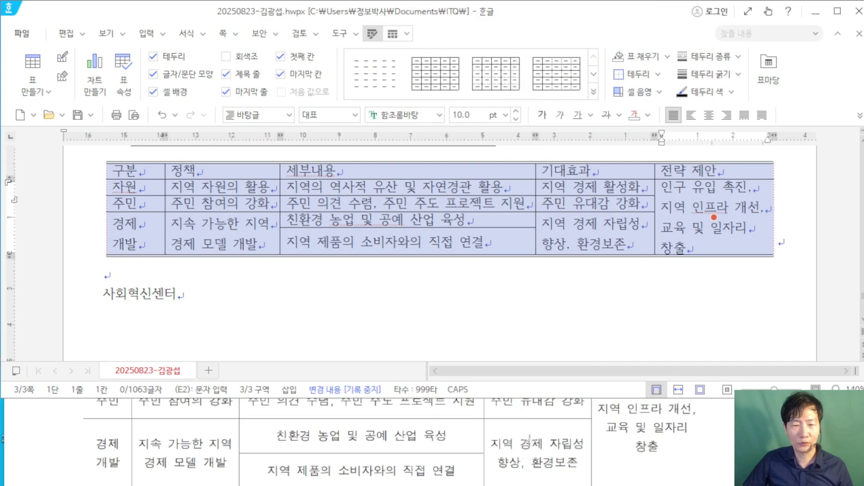
Step: Change the policy table's font to 돋움 and centre-align every cell
{"action": "scroll", "coordinate": [529, 437], "scroll_direction": "up", "scroll_amount": 5}
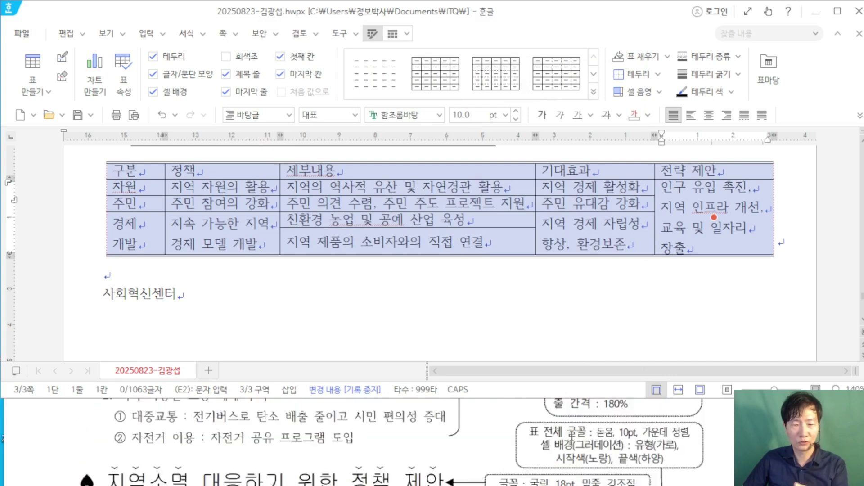
{"action": "left_click", "coordinate": [417, 117]}
{"action": "type", "text": "돋움"}
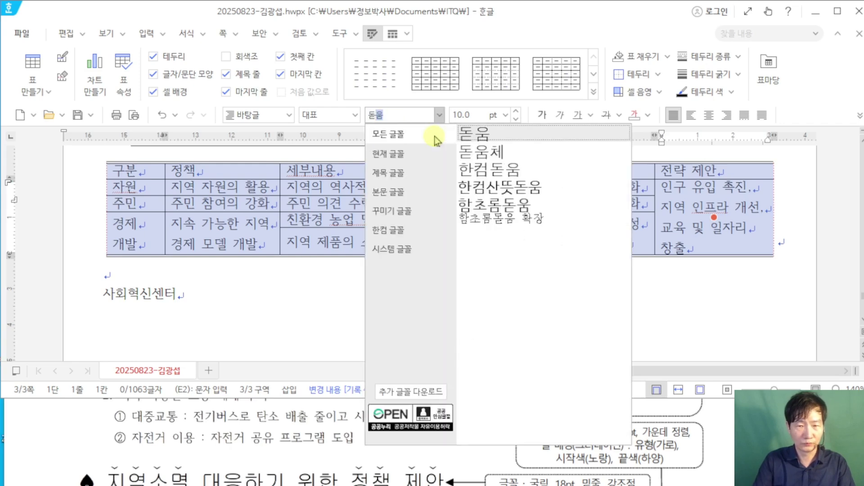
{"action": "key", "text": "Return"}
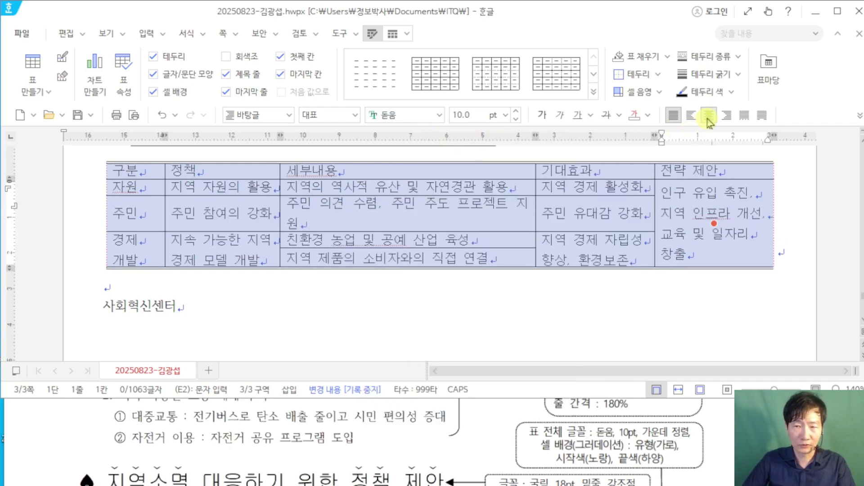
{"action": "left_click", "coordinate": [708, 119]}
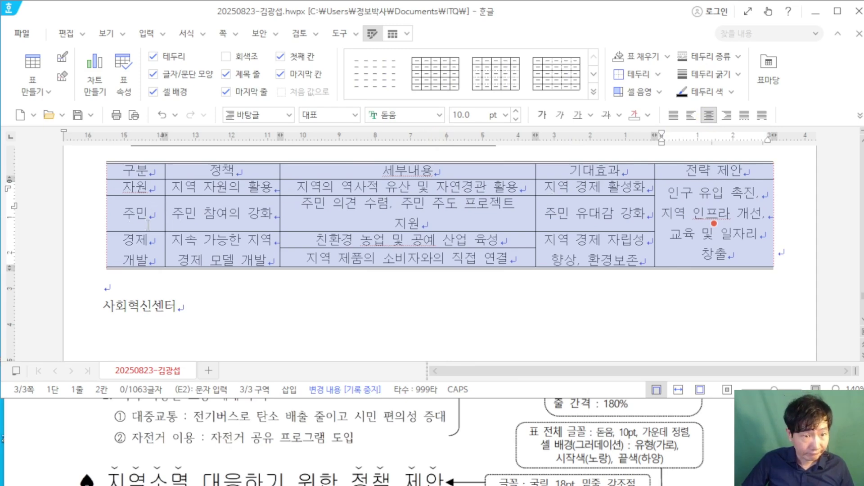
{"action": "scroll", "coordinate": [196, 261], "scroll_direction": "up", "scroll_amount": 2}
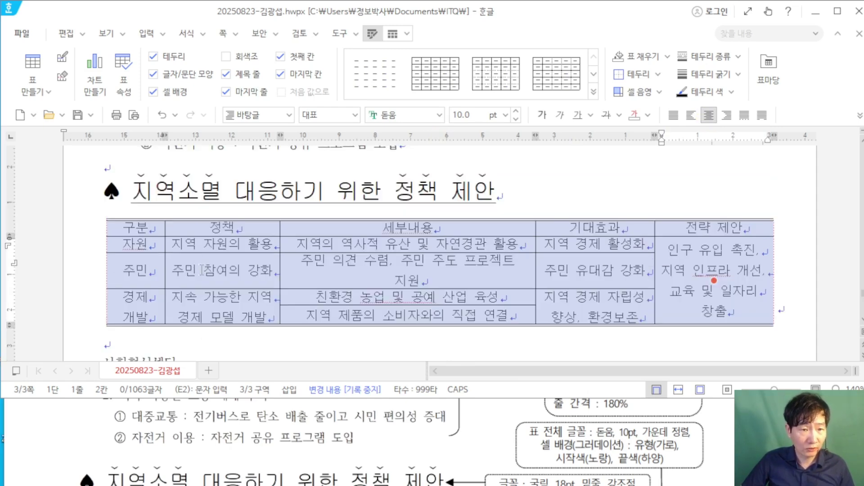
Step: Narrow the 구분 column and widen the 세부내용 column
{"action": "scroll", "coordinate": [234, 425], "scroll_direction": "down", "scroll_amount": 2}
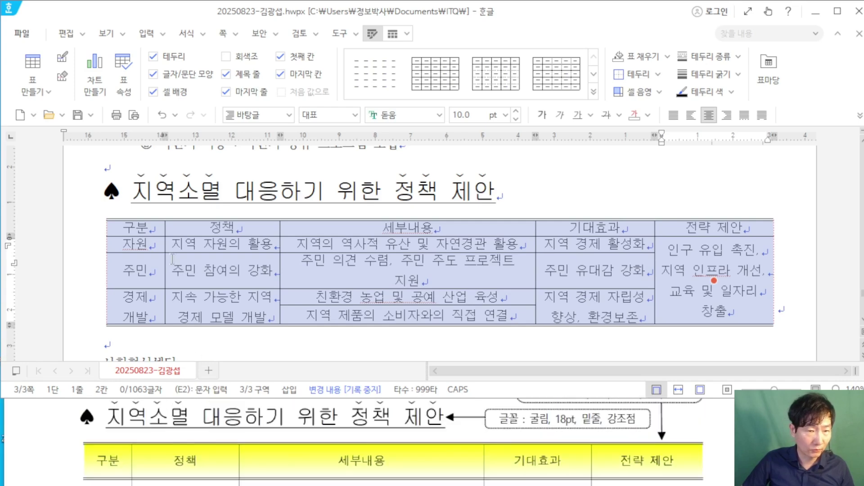
{"action": "left_click_drag", "start_coordinate": [165, 261], "coordinate": [157, 262]}
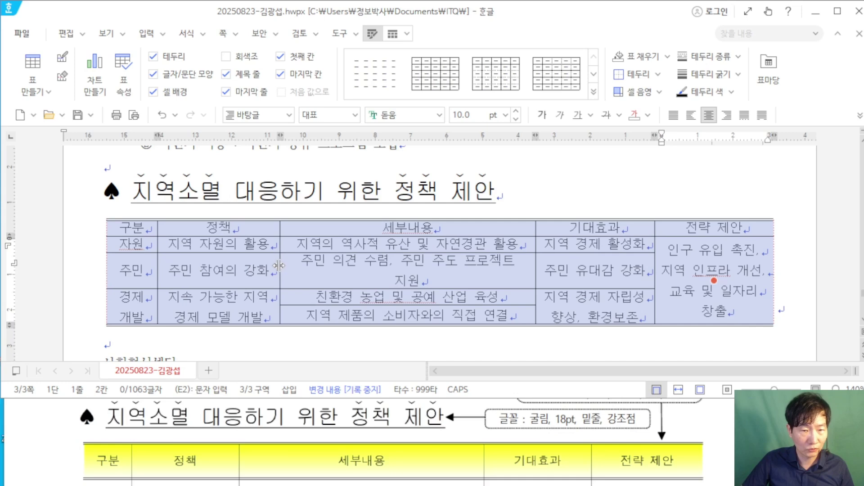
{"action": "left_click_drag", "start_coordinate": [275, 266], "coordinate": [276, 265]}
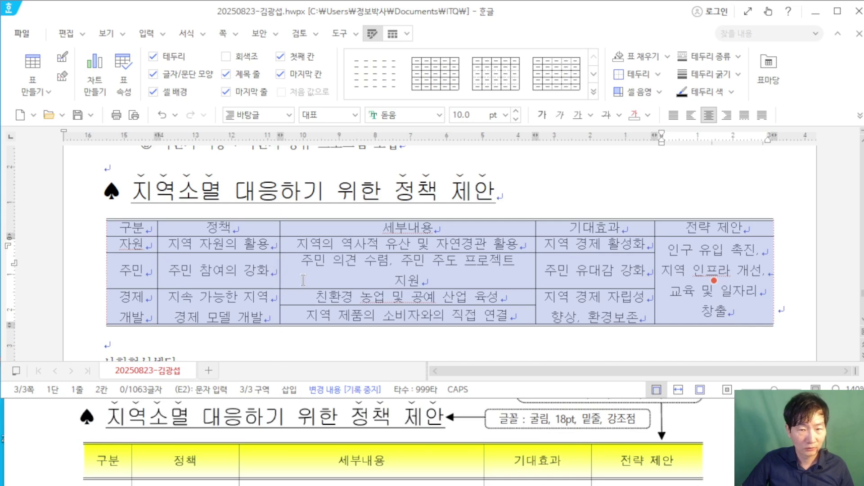
{"action": "left_click_drag", "start_coordinate": [535, 266], "coordinate": [538, 265]}
{"action": "left_click", "coordinate": [540, 266]}
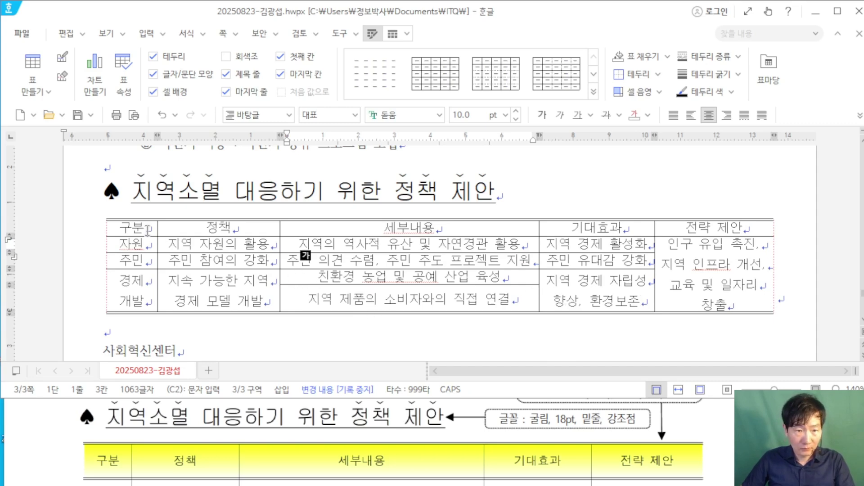
Step: Select every table cell and increase all row heights
{"action": "left_click_drag", "start_coordinate": [148, 231], "coordinate": [731, 304]}
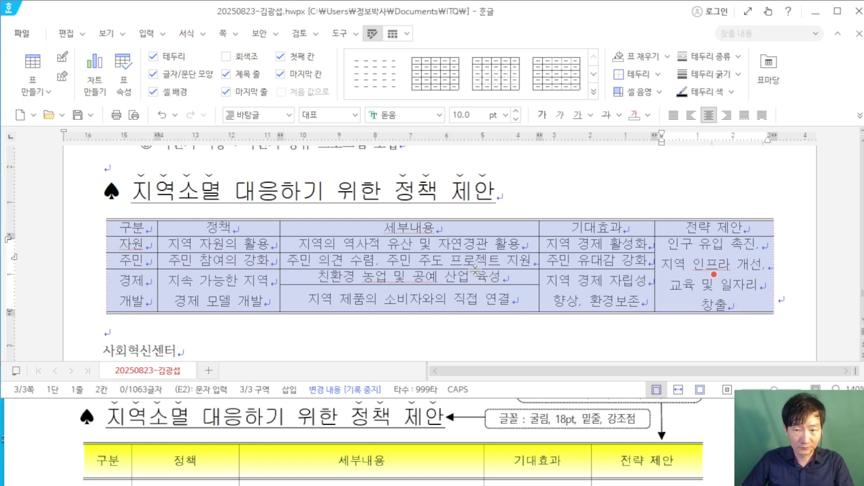
{"action": "scroll", "coordinate": [212, 416], "scroll_direction": "down", "scroll_amount": 2}
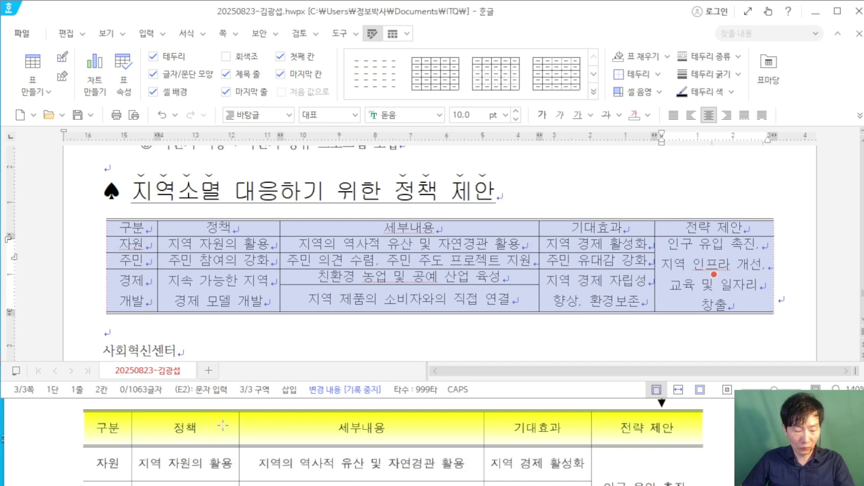
{"action": "left_click_drag", "start_coordinate": [217, 420], "coordinate": [176, 412]}
{"action": "left_click_drag", "start_coordinate": [211, 439], "coordinate": [183, 439]}
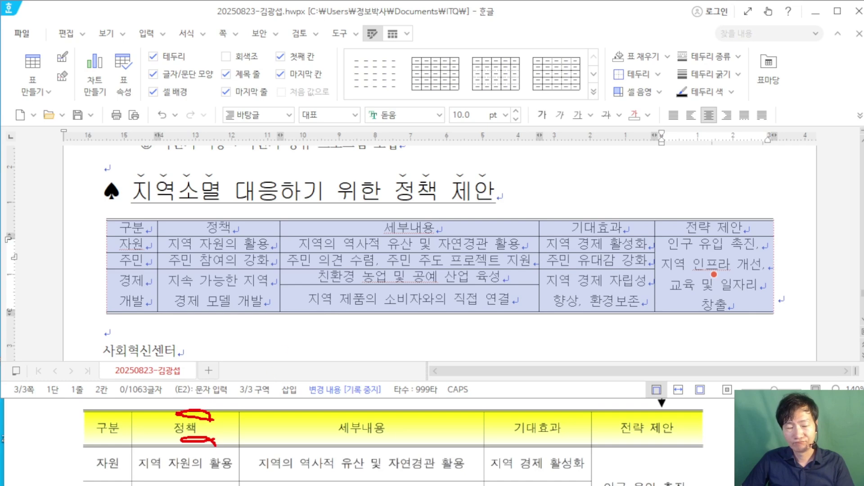
{"action": "left_click_drag", "start_coordinate": [286, 59], "coordinate": [287, 61]}
{"action": "mouse_move", "coordinate": [320, 91]}
{"action": "left_mouse_down"}
{"action": "mouse_move", "coordinate": [391, 66]}
{"action": "mouse_move", "coordinate": [383, 135]}
{"action": "left_mouse_up"}
{"action": "mouse_move", "coordinate": [359, 111]}
{"action": "left_mouse_down"}
{"action": "mouse_move", "coordinate": [396, 113]}
{"action": "mouse_move", "coordinate": [398, 160]}
{"action": "left_mouse_up"}
{"action": "left_click_drag", "start_coordinate": [430, 81], "coordinate": [443, 85]}
{"action": "left_click_drag", "start_coordinate": [439, 115], "coordinate": [460, 127]}
{"action": "left_click_drag", "start_coordinate": [498, 67], "coordinate": [499, 133]}
{"action": "left_click_drag", "start_coordinate": [472, 107], "coordinate": [520, 104]}
{"action": "mouse_move", "coordinate": [533, 50]}
{"action": "left_mouse_down"}
{"action": "mouse_move", "coordinate": [587, 179]}
{"action": "mouse_move", "coordinate": [690, 179]}
{"action": "left_mouse_up"}
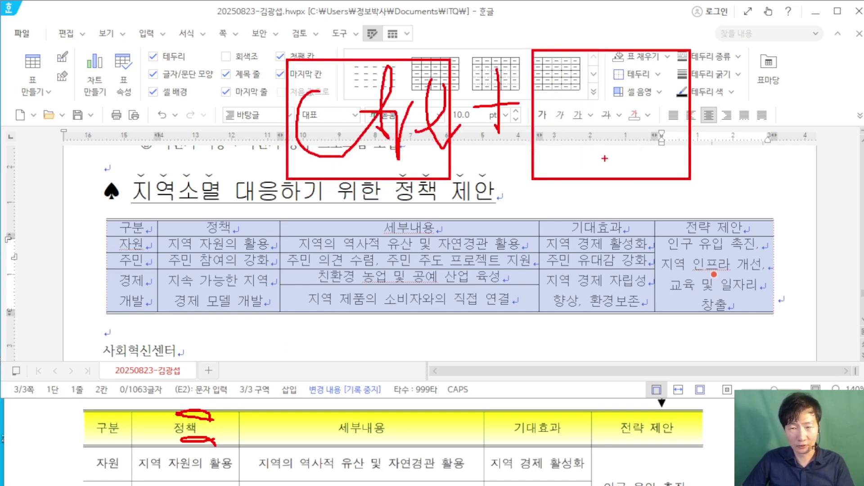
{"action": "left_click_drag", "start_coordinate": [617, 68], "coordinate": [605, 157]}
{"action": "left_click_drag", "start_coordinate": [732, 95], "coordinate": [720, 138]}
{"action": "left_click_drag", "start_coordinate": [730, 104], "coordinate": [703, 133]}
{"action": "left_click_drag", "start_coordinate": [706, 92], "coordinate": [718, 144]}
{"action": "mouse_move", "coordinate": [690, 118]}
{"action": "left_mouse_down"}
{"action": "mouse_move", "coordinate": [765, 105]}
{"action": "mouse_move", "coordinate": [757, 127]}
{"action": "left_mouse_up"}
{"action": "mouse_move", "coordinate": [781, 85]}
{"action": "left_mouse_down"}
{"action": "mouse_move", "coordinate": [791, 109]}
{"action": "mouse_move", "coordinate": [806, 112]}
{"action": "left_mouse_up"}
{"action": "mouse_move", "coordinate": [794, 102]}
{"action": "left_mouse_down"}
{"action": "mouse_move", "coordinate": [820, 110]}
{"action": "mouse_move", "coordinate": [824, 123]}
{"action": "left_mouse_up"}
{"action": "left_click_drag", "start_coordinate": [798, 130], "coordinate": [834, 148]}
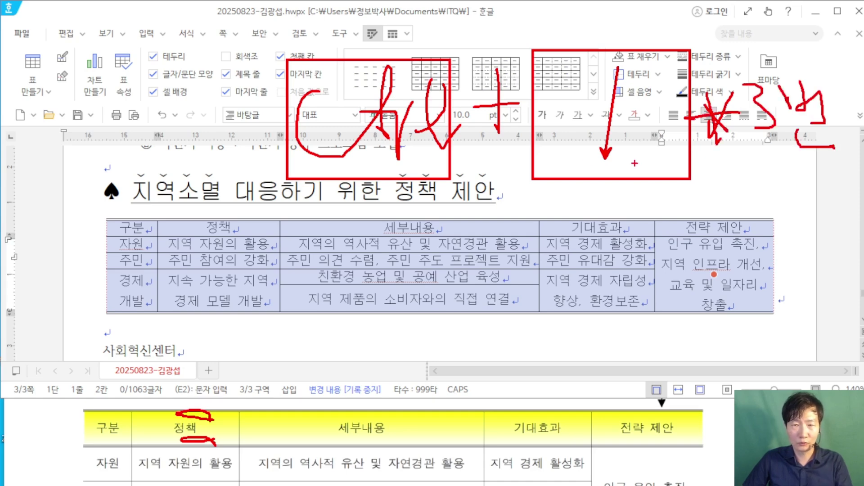
{"action": "key", "text": "Escape"}
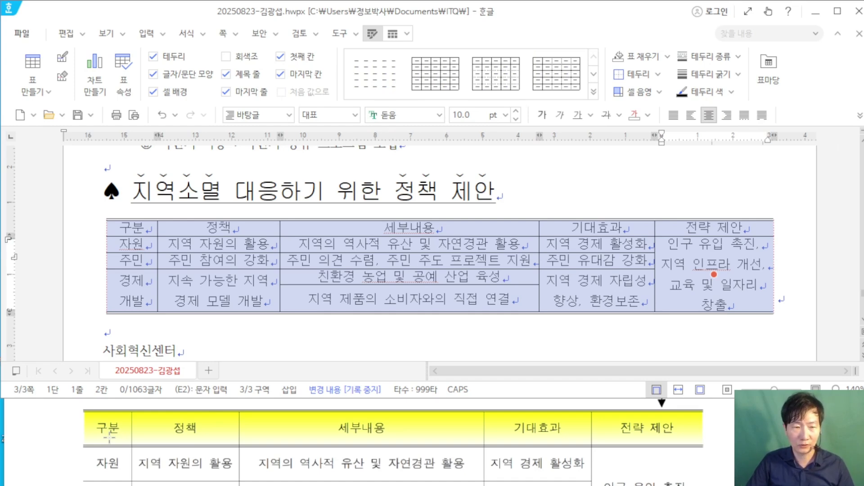
{"action": "key", "text": "ctrl+Down"}
{"action": "key", "text": "ctrl+Down"}
{"action": "key", "text": "ctrl+Down"}
{"action": "key", "text": "ctrl+Down"}
{"action": "key", "text": "ctrl+Down"}
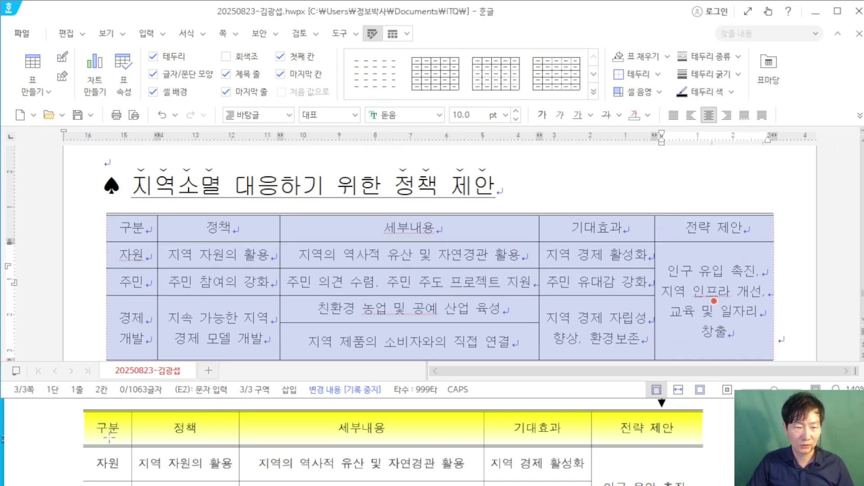
Step: Make all table rows taller once more
{"action": "scroll", "coordinate": [109, 437], "scroll_direction": "up", "scroll_amount": 1}
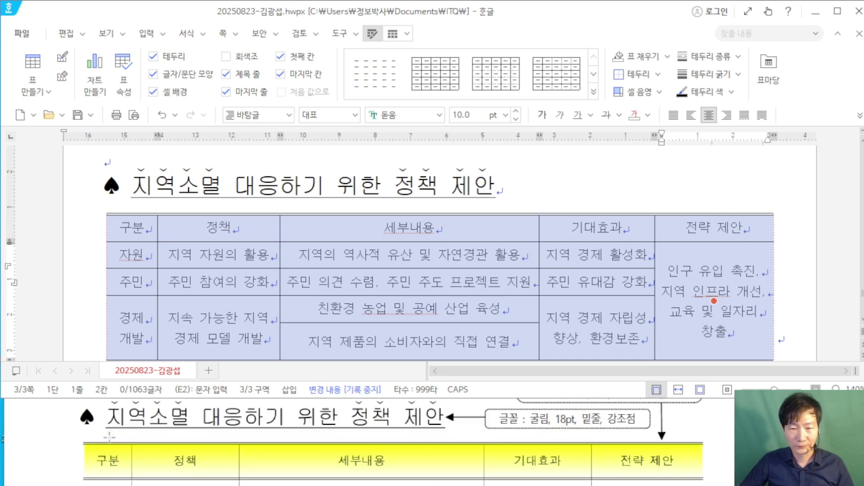
{"action": "scroll", "coordinate": [419, 283], "scroll_direction": "down", "scroll_amount": 2}
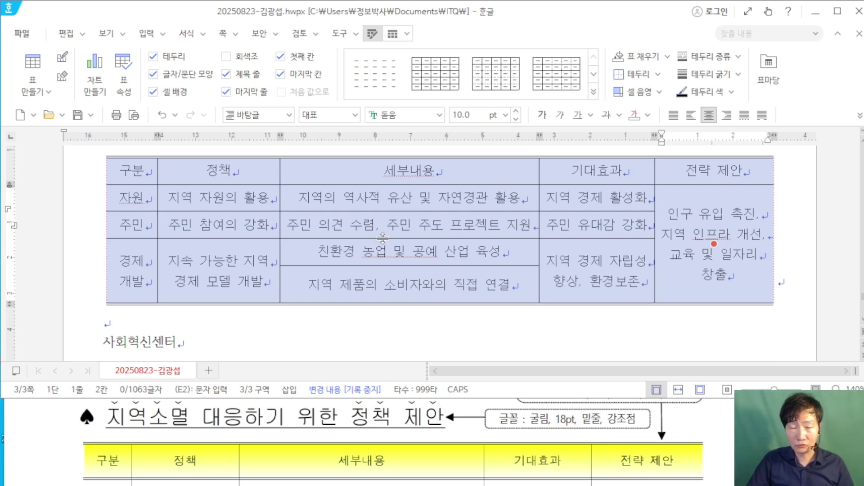
{"action": "key", "text": "ctrl+Down"}
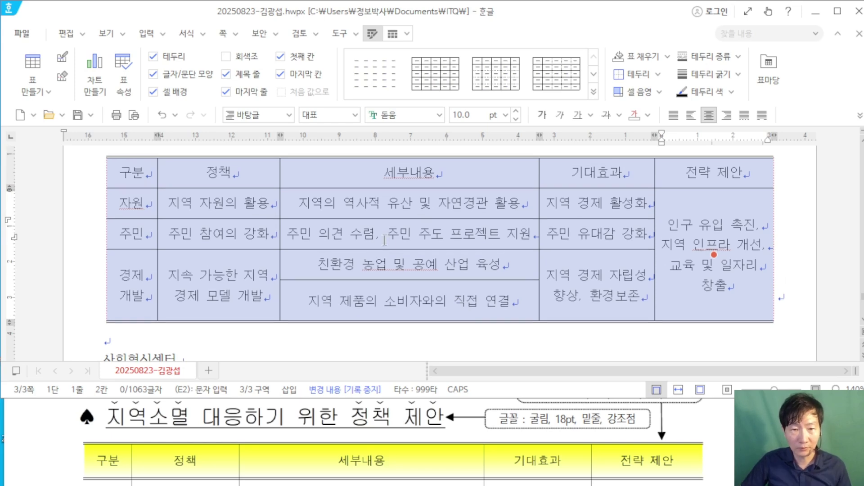
Step: Readjust the 경제/개발 row height so its two detail lines have room
{"action": "left_click", "coordinate": [409, 301]}
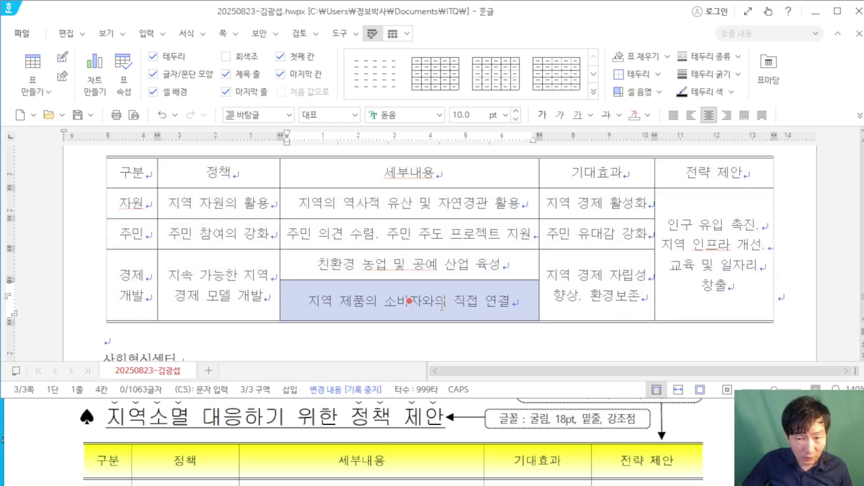
{"action": "left_click_drag", "start_coordinate": [409, 301], "coordinate": [409, 265]}
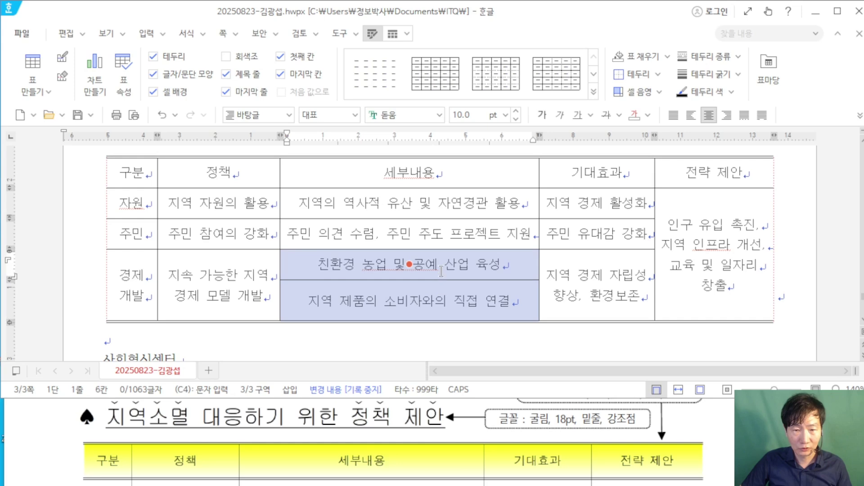
{"action": "key", "text": "ctrl+Up"}
{"action": "key", "text": "ctrl+Up"}
{"action": "key", "text": "ctrl+Up"}
{"action": "key", "text": "ctrl+Up"}
{"action": "key", "text": "ctrl+Up"}
{"action": "key", "text": "ctrl+Up"}
{"action": "key", "text": "ctrl+Up"}
{"action": "key", "text": "ctrl+Up"}
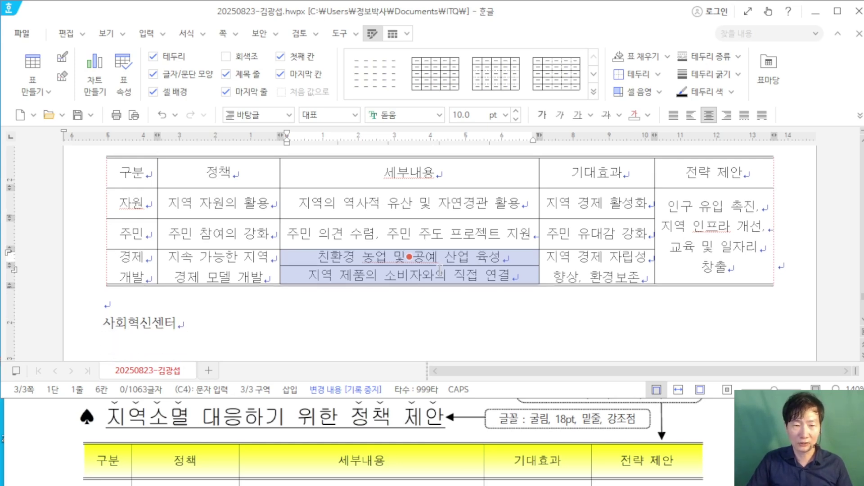
{"action": "key", "text": "ctrl+Down"}
{"action": "key", "text": "ctrl+Down"}
{"action": "key", "text": "ctrl+Down"}
{"action": "key", "text": "ctrl+Down"}
{"action": "key", "text": "ctrl+Down"}
{"action": "key", "text": "ctrl+Down"}
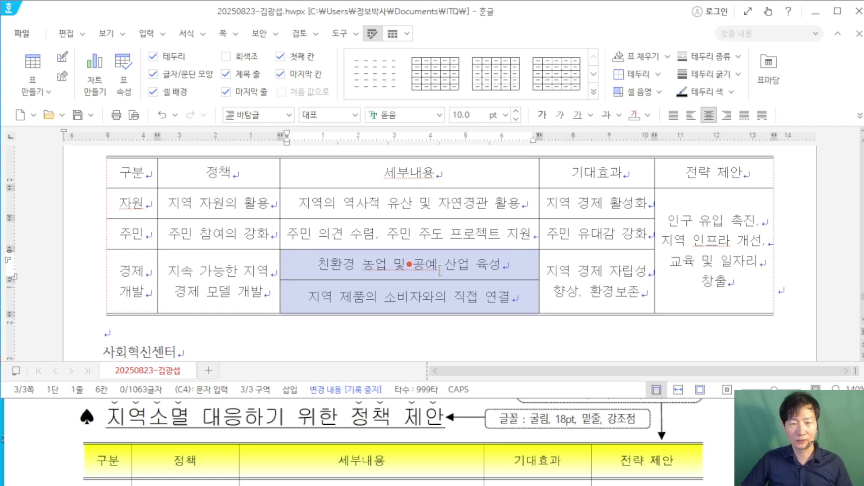
{"action": "left_click", "coordinate": [624, 322]}
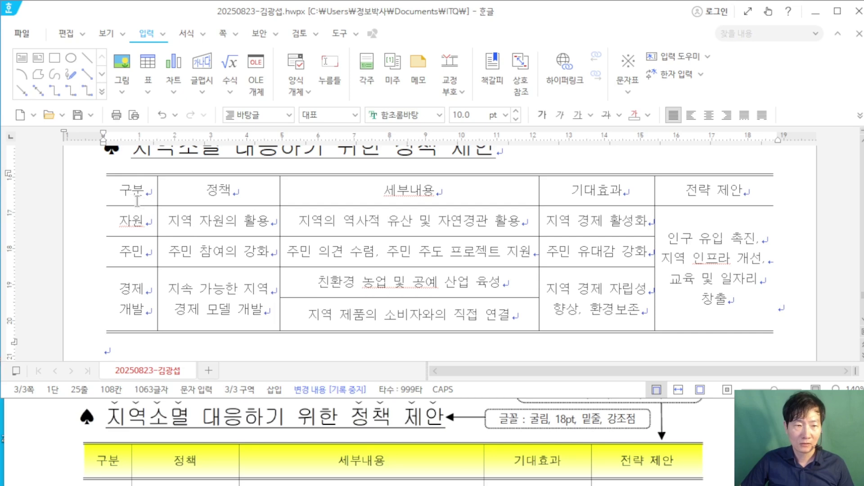
Step: Select the table's header row and give it a thin double-line bottom border
{"action": "left_click_drag", "start_coordinate": [130, 196], "coordinate": [741, 192]}
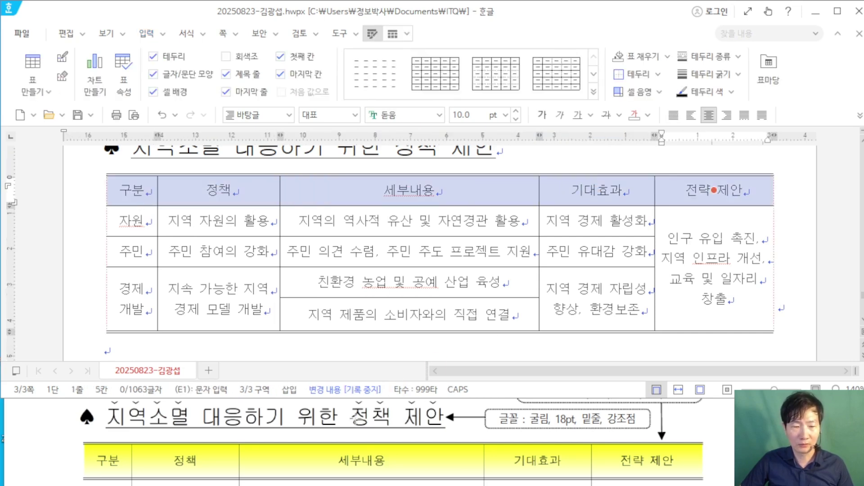
{"action": "scroll", "coordinate": [349, 419], "scroll_direction": "down", "scroll_amount": 1}
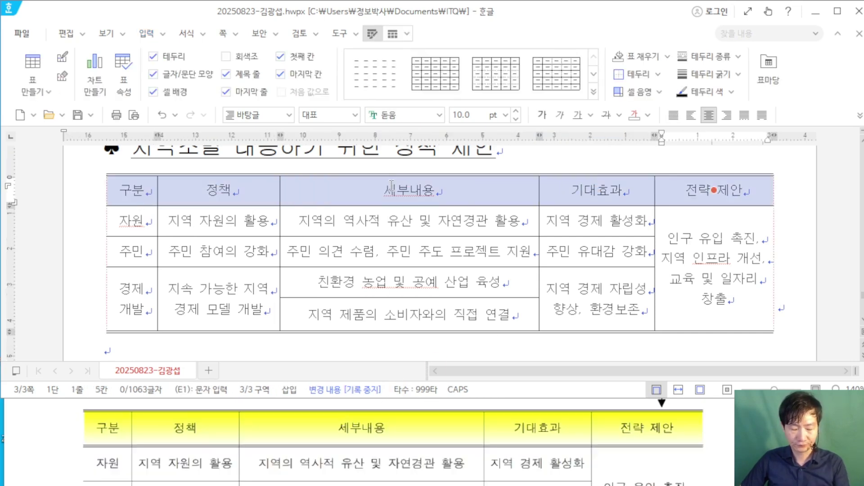
{"action": "key", "text": "l"}
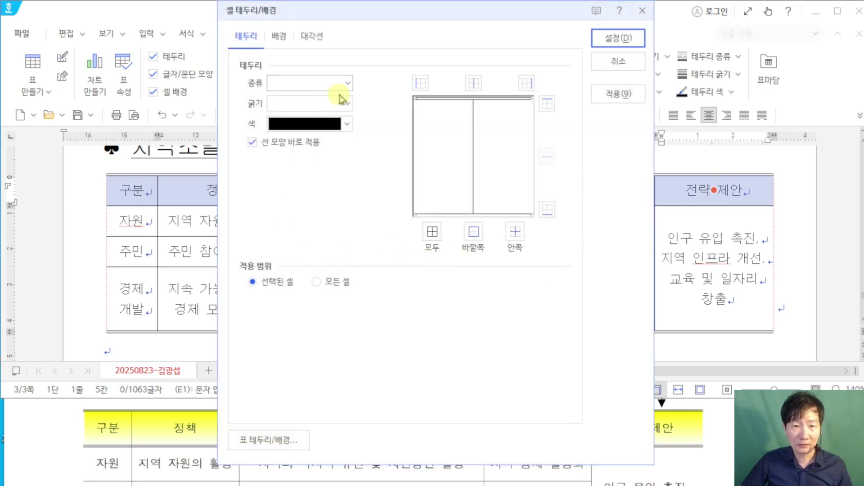
{"action": "left_click", "coordinate": [348, 84]}
{"action": "left_click", "coordinate": [336, 243]}
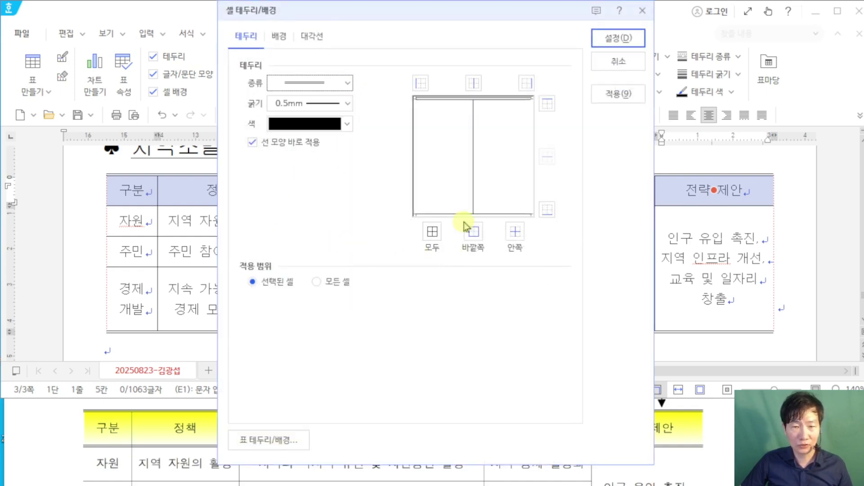
{"action": "left_click", "coordinate": [548, 210]}
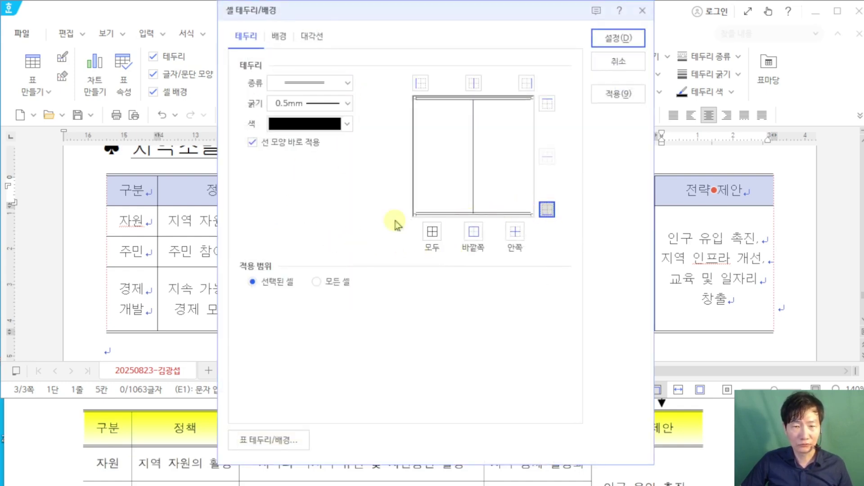
Step: Fill the header cells with a horizontal yellow-to-white gradient and apply the settings
{"action": "left_click", "coordinate": [279, 37]}
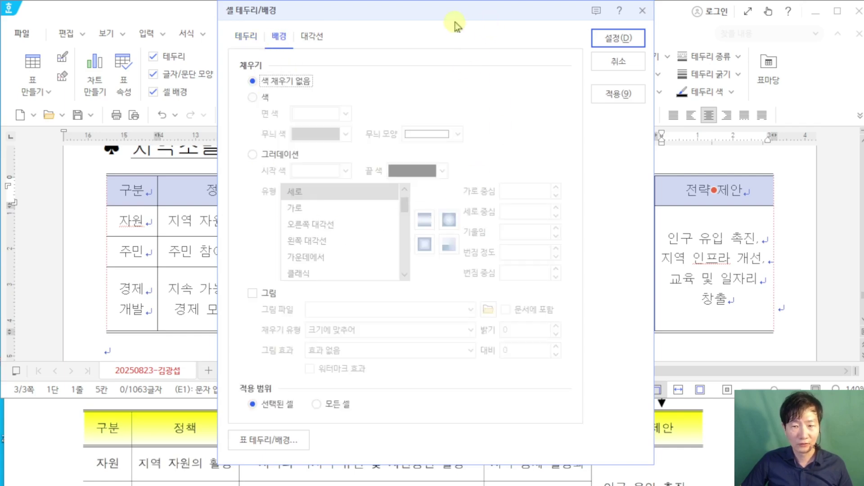
{"action": "left_click_drag", "start_coordinate": [510, 9], "coordinate": [304, 19]}
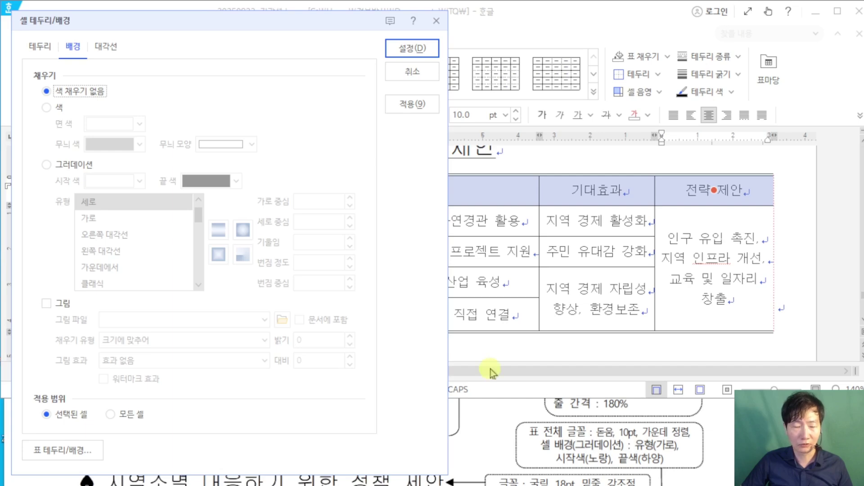
{"action": "left_click", "coordinate": [47, 165]}
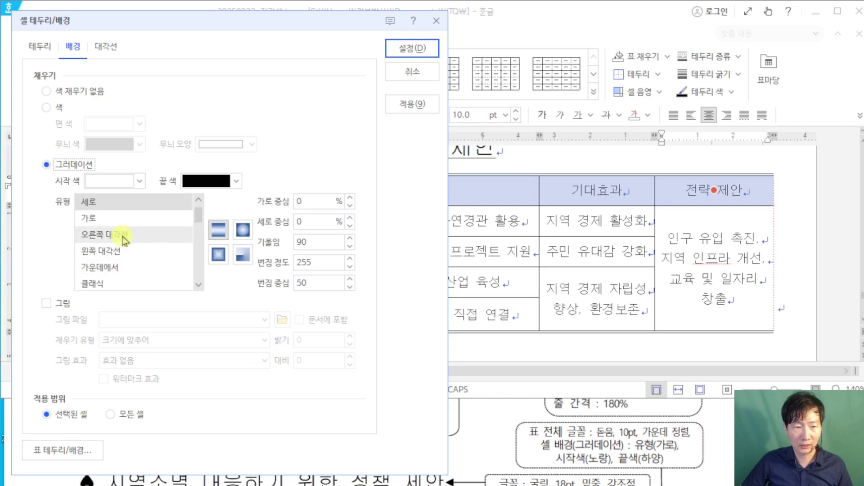
{"action": "left_click", "coordinate": [112, 220]}
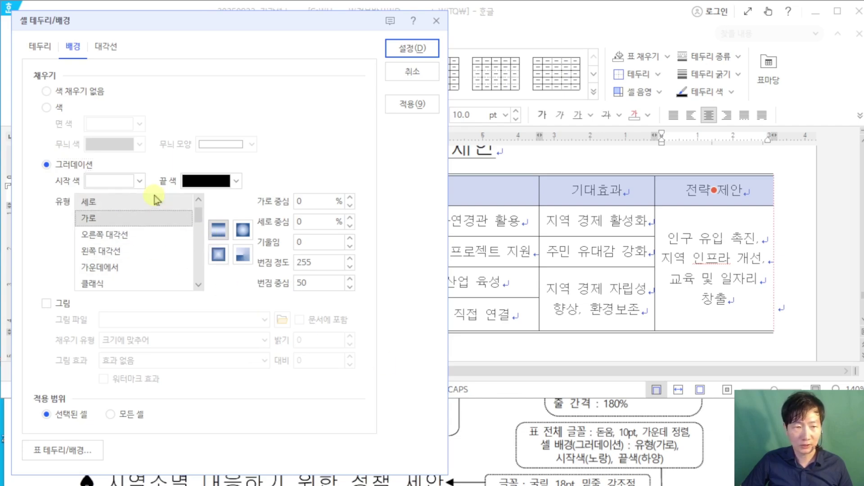
{"action": "left_click", "coordinate": [140, 181]}
{"action": "left_click", "coordinate": [145, 298]}
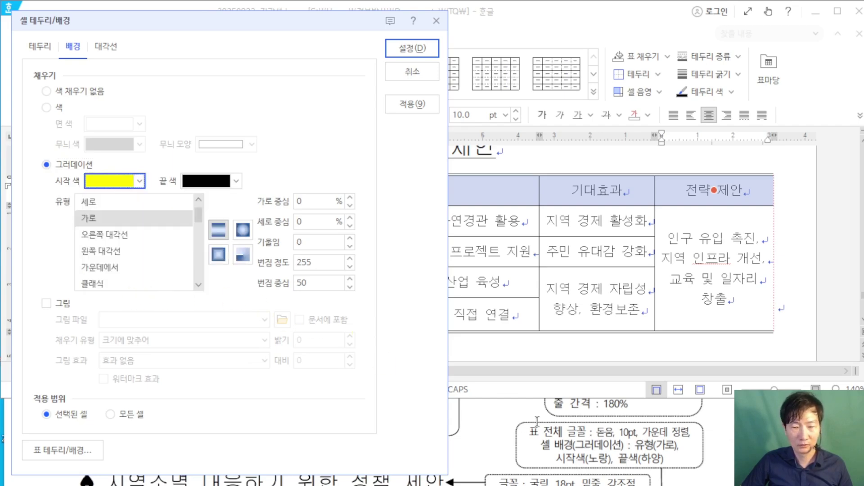
{"action": "left_click", "coordinate": [236, 181]}
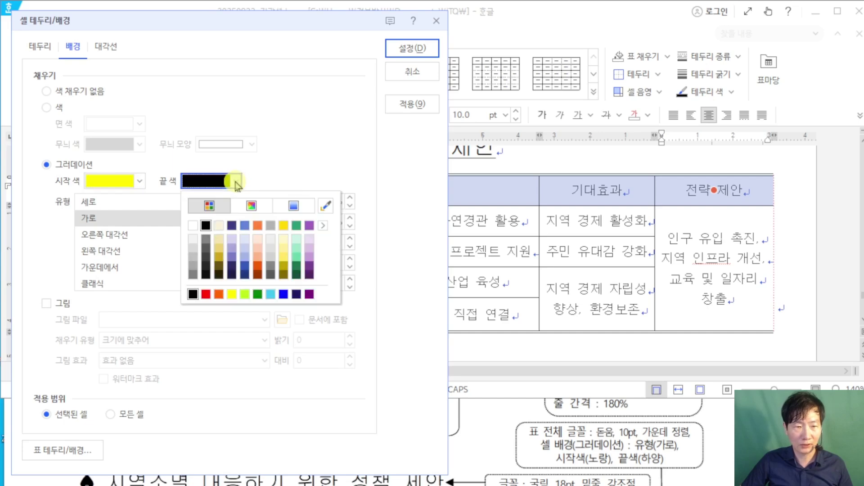
{"action": "left_click", "coordinate": [193, 225]}
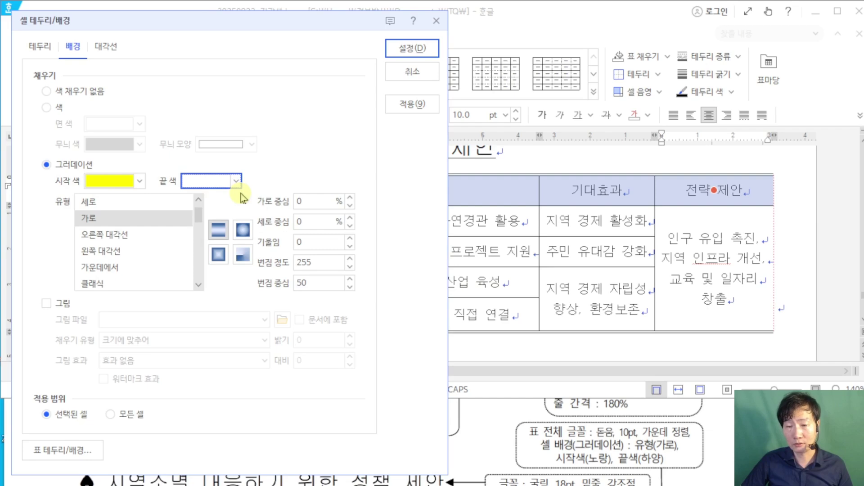
{"action": "left_click", "coordinate": [99, 223]}
{"action": "left_click", "coordinate": [416, 50]}
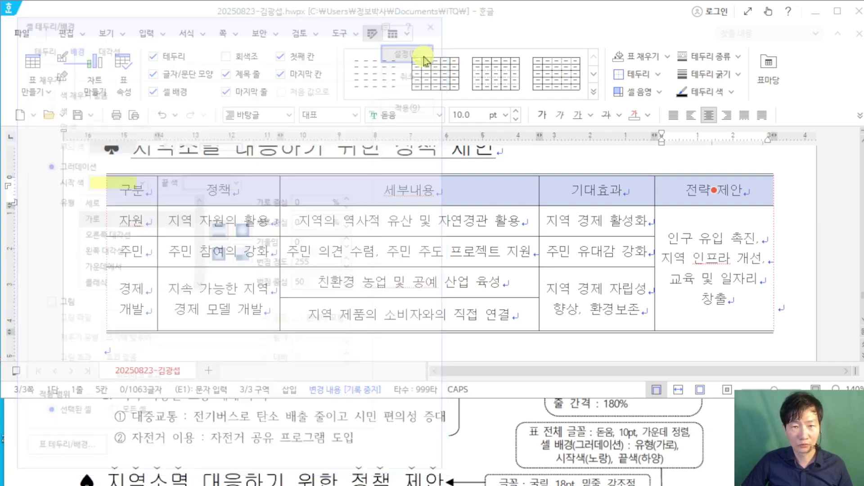
Step: Select the text 사회혁신센터 below the table and set its font to 돋움
{"action": "left_click", "coordinate": [801, 254]}
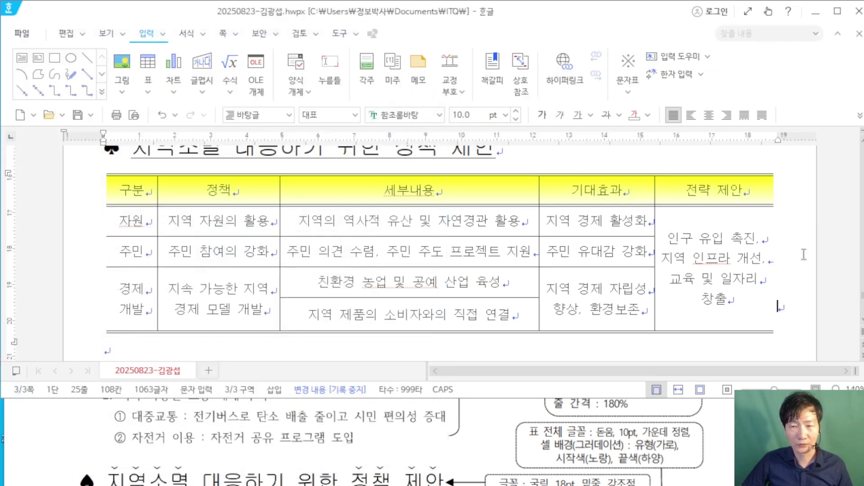
{"action": "scroll", "coordinate": [801, 255], "scroll_direction": "up", "scroll_amount": 2}
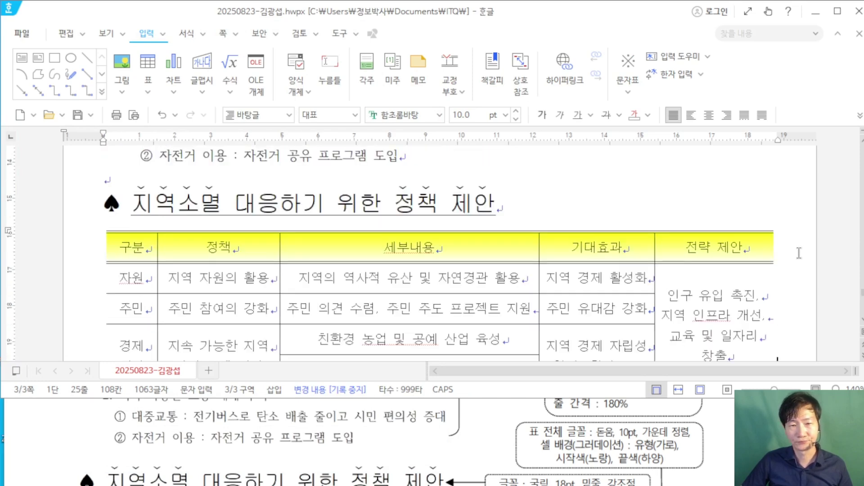
{"action": "scroll", "coordinate": [799, 253], "scroll_direction": "down", "scroll_amount": 4}
{"action": "left_click_drag", "start_coordinate": [232, 321], "coordinate": [51, 309]}
{"action": "left_click_drag", "start_coordinate": [184, 322], "coordinate": [51, 317]}
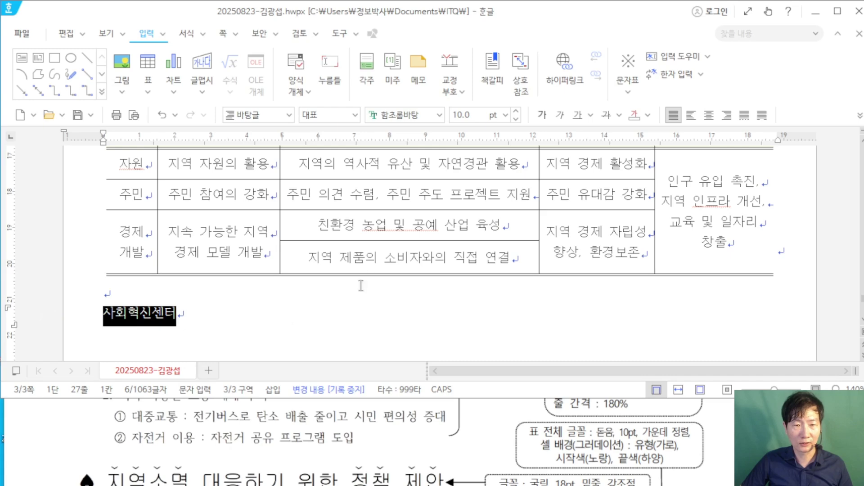
{"action": "scroll", "coordinate": [460, 425], "scroll_direction": "down", "scroll_amount": 5}
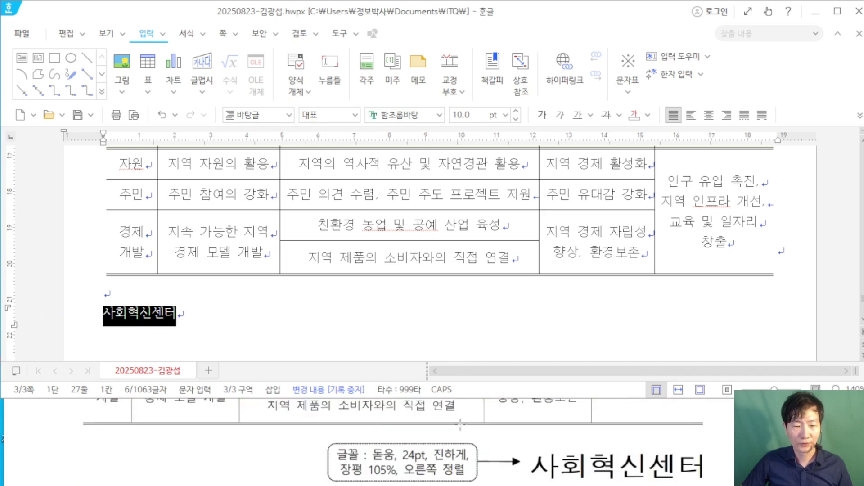
{"action": "scroll", "coordinate": [460, 425], "scroll_direction": "down", "scroll_amount": 1}
{"action": "left_click", "coordinate": [419, 115]}
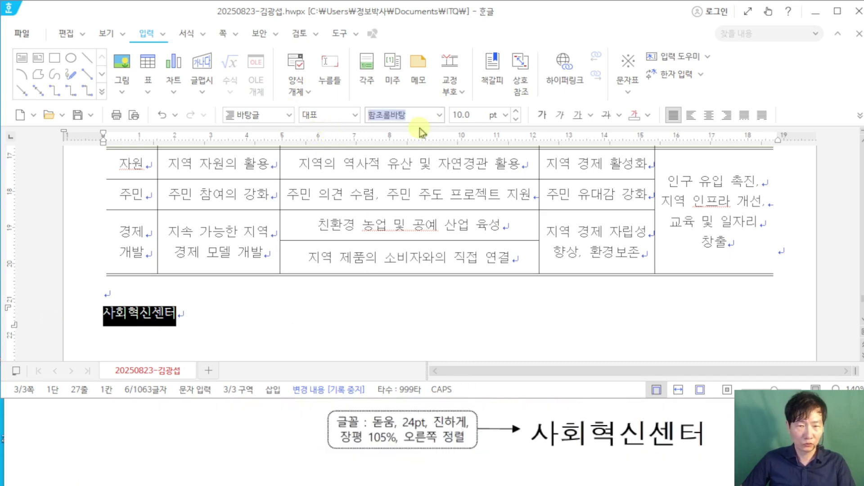
{"action": "type", "text": "돋움"}
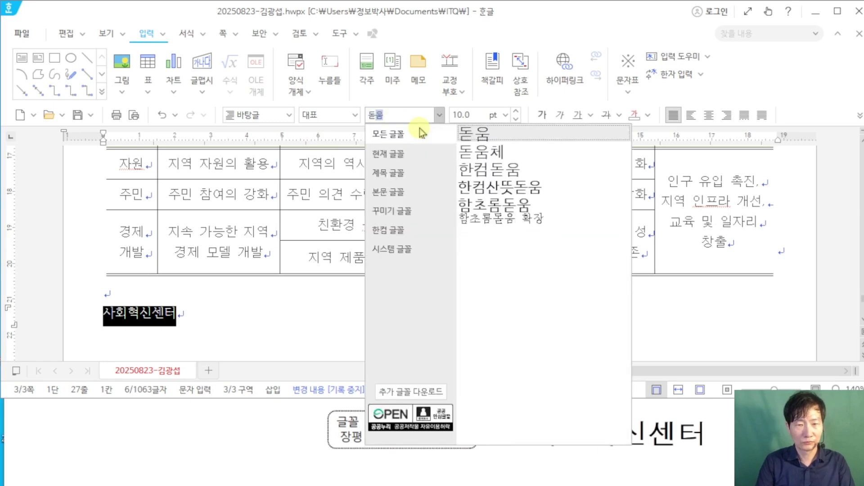
{"action": "key", "text": "Return"}
Step: Make 사회혁신센터 24 pt, bold and right-aligned
{"action": "type", "text": "24"}
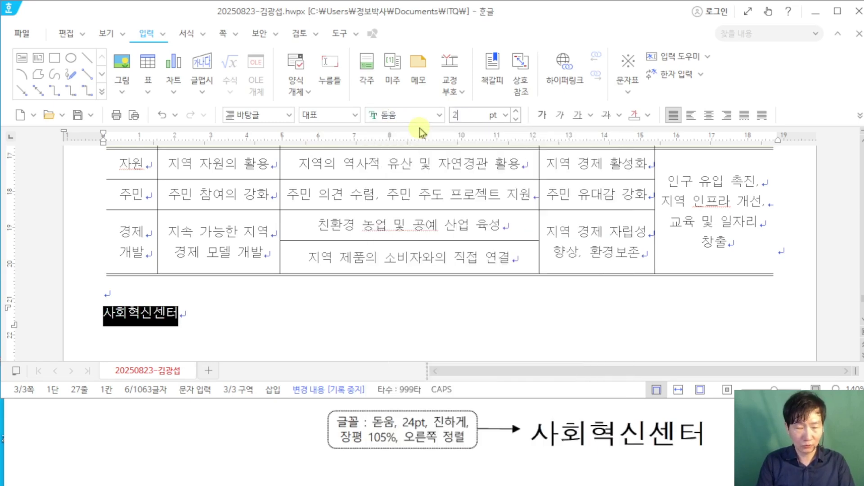
{"action": "key", "text": "Return"}
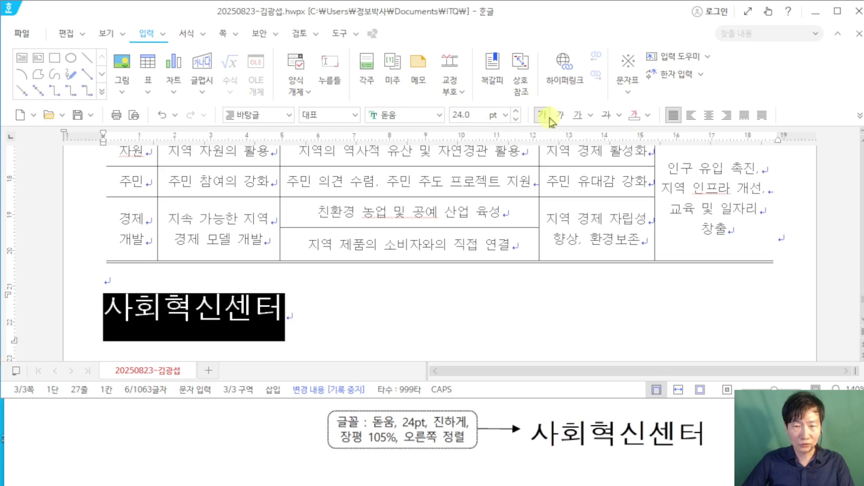
{"action": "left_click", "coordinate": [543, 115]}
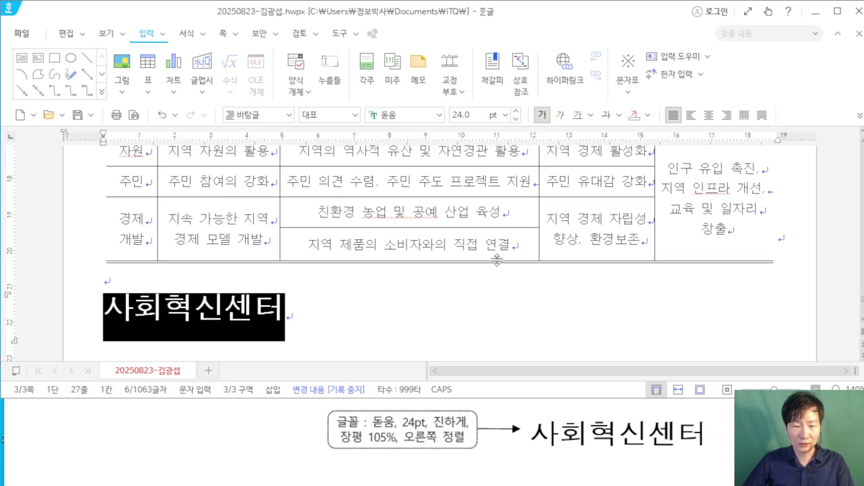
{"action": "left_click", "coordinate": [727, 114]}
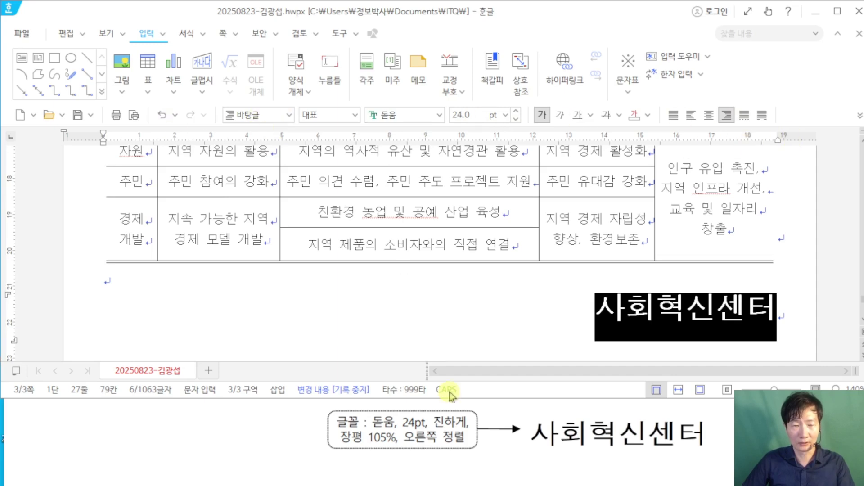
Step: Set the character width (장평) of 사회혁신센터 to 105% in the character formatting dialog
{"action": "right_click", "coordinate": [629, 310]}
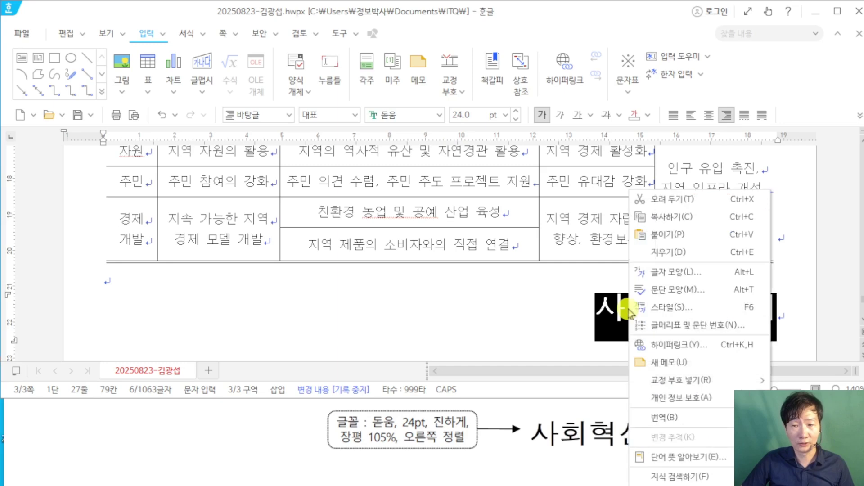
{"action": "key", "text": "Return"}
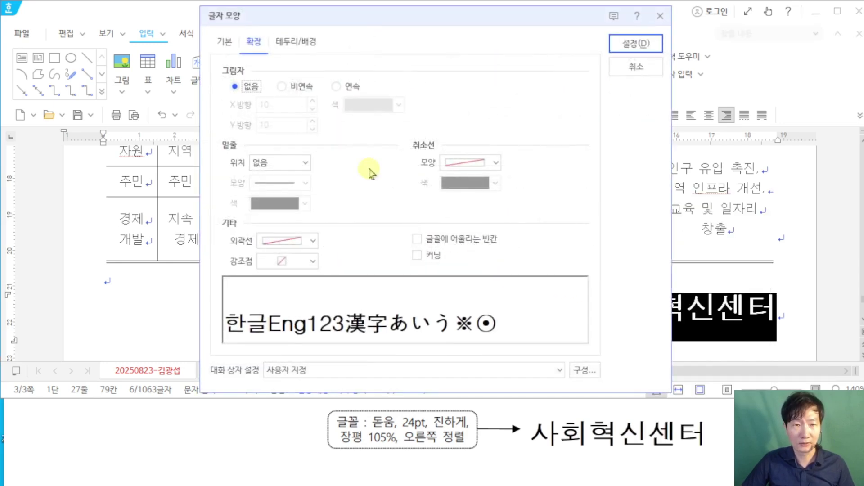
{"action": "left_click", "coordinate": [225, 41]}
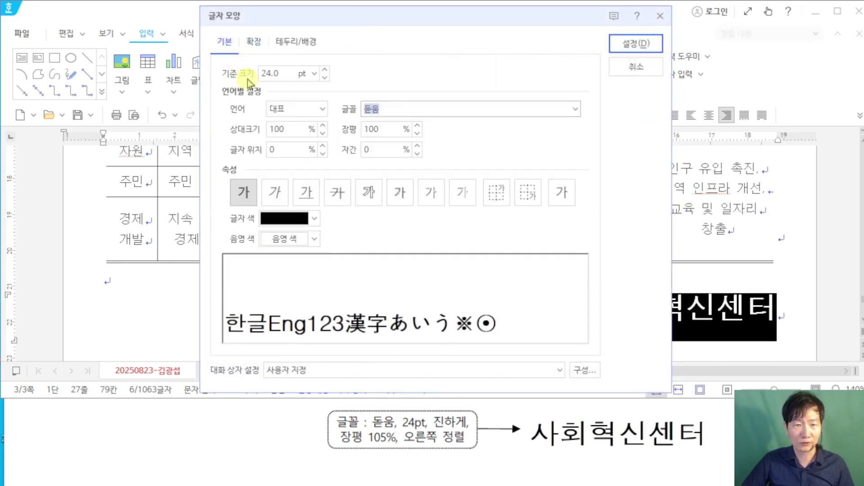
{"action": "left_click", "coordinate": [380, 130]}
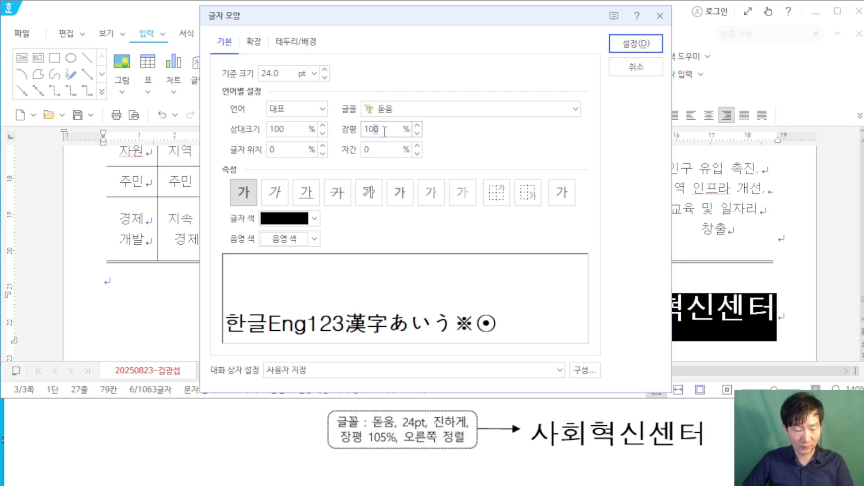
{"action": "type", "text": "5"}
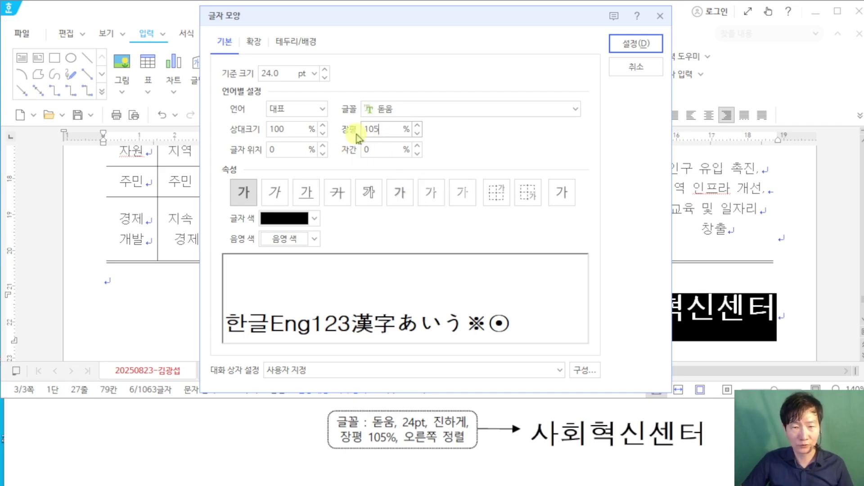
{"action": "left_click", "coordinate": [635, 43]}
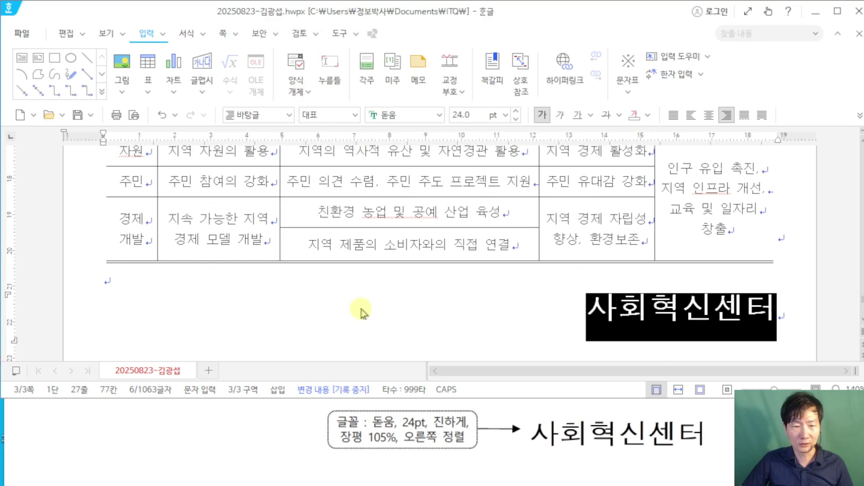
{"action": "scroll", "coordinate": [390, 295], "scroll_direction": "down", "scroll_amount": 3}
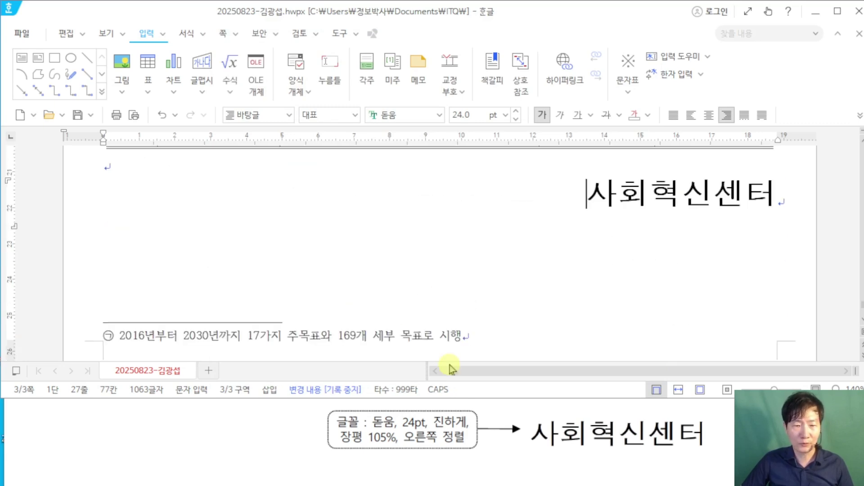
Step: Read the page-number requirement in the lower notes of the reference exam page
{"action": "left_click", "coordinate": [289, 437]}
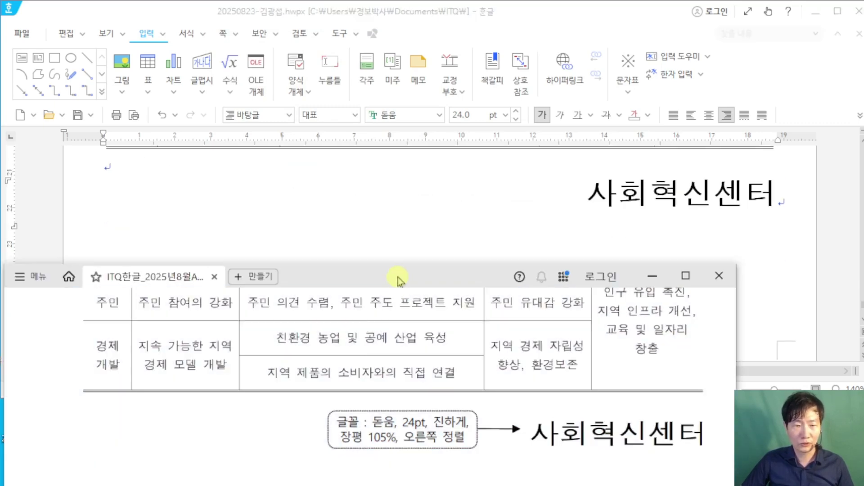
{"action": "left_click_drag", "start_coordinate": [398, 275], "coordinate": [401, 199]}
{"action": "scroll", "coordinate": [432, 343], "scroll_direction": "down", "scroll_amount": 1}
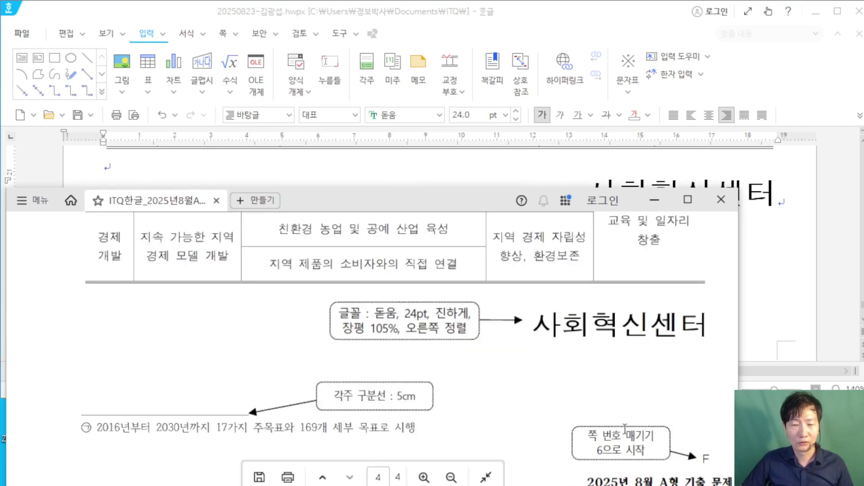
{"action": "left_click", "coordinate": [831, 254]}
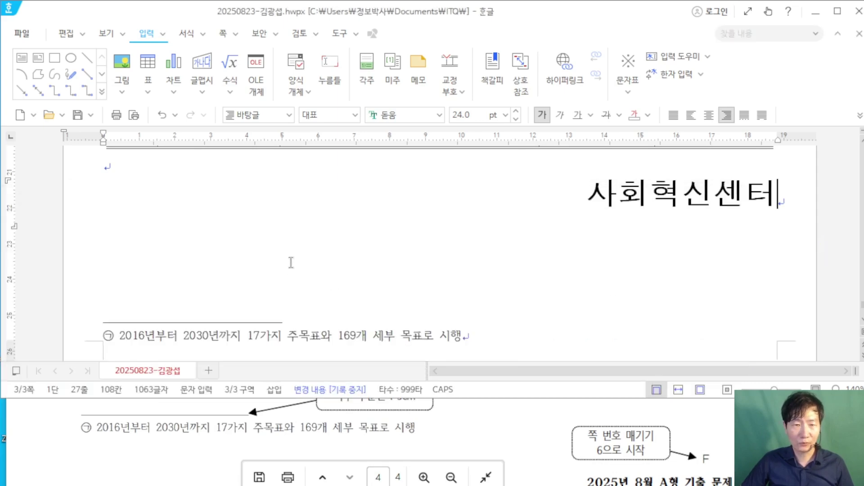
Step: Open the 쪽 번호 매기기 settings from the 쪽 tab in Hangul
{"action": "left_click", "coordinate": [223, 33]}
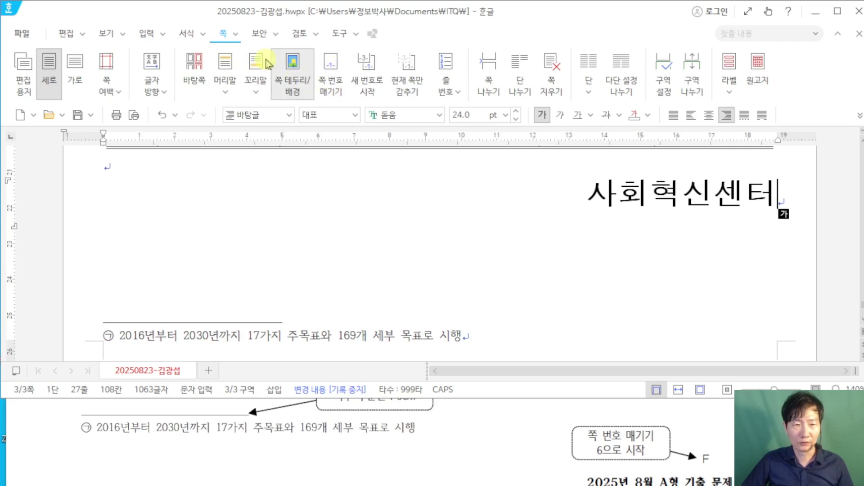
{"action": "left_click_drag", "start_coordinate": [208, 20], "coordinate": [256, 51]}
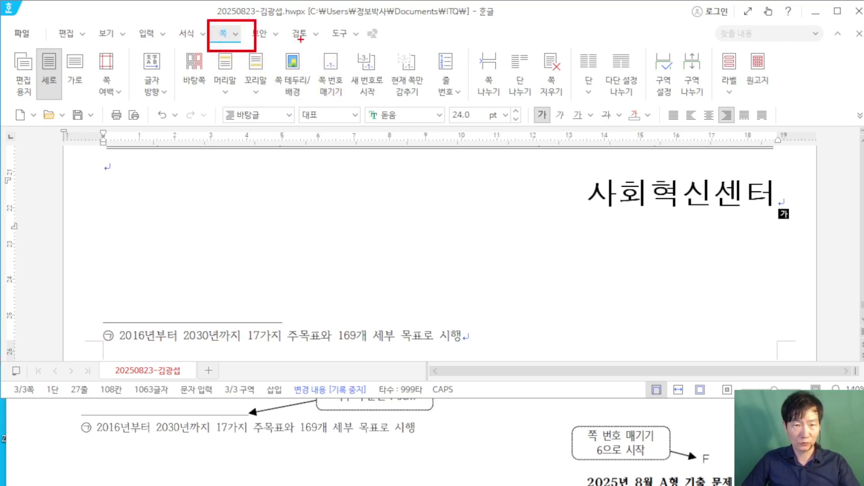
{"action": "mouse_move", "coordinate": [300, 36]}
{"action": "left_mouse_down"}
{"action": "mouse_move", "coordinate": [369, 112]}
{"action": "mouse_move", "coordinate": [362, 140]}
{"action": "mouse_move", "coordinate": [438, 261]}
{"action": "left_mouse_up"}
{"action": "key", "text": "Escape"}
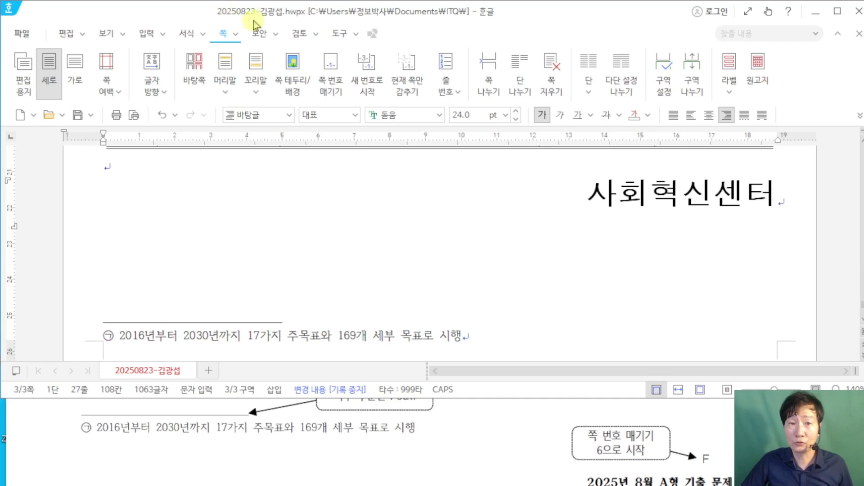
{"action": "left_click", "coordinate": [332, 93]}
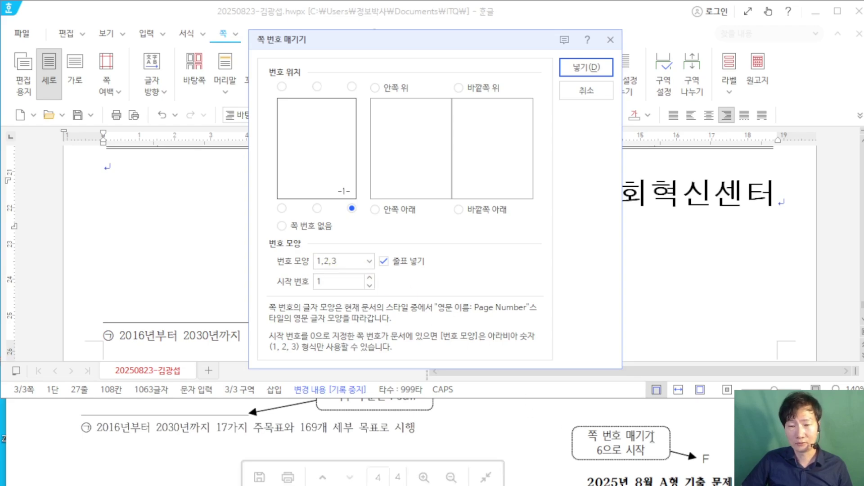
Step: Insert A,B,C page numbers without dashes, starting at number 6
{"action": "left_click", "coordinate": [354, 265]}
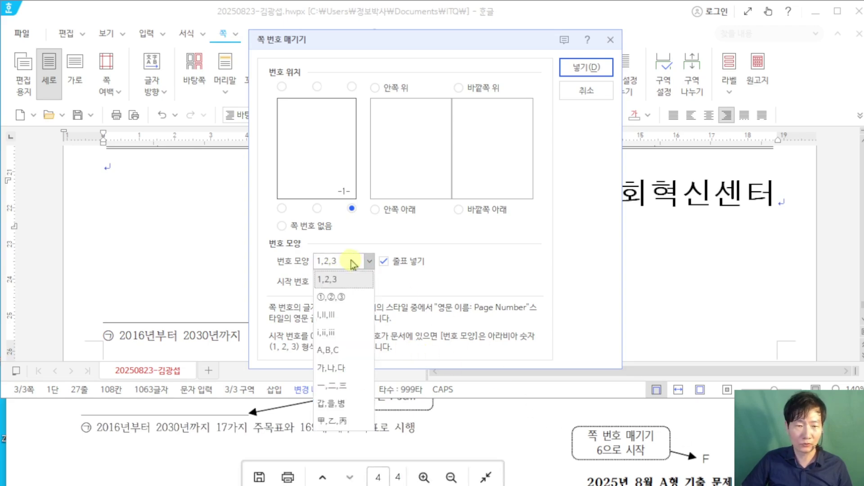
{"action": "left_click", "coordinate": [339, 351]}
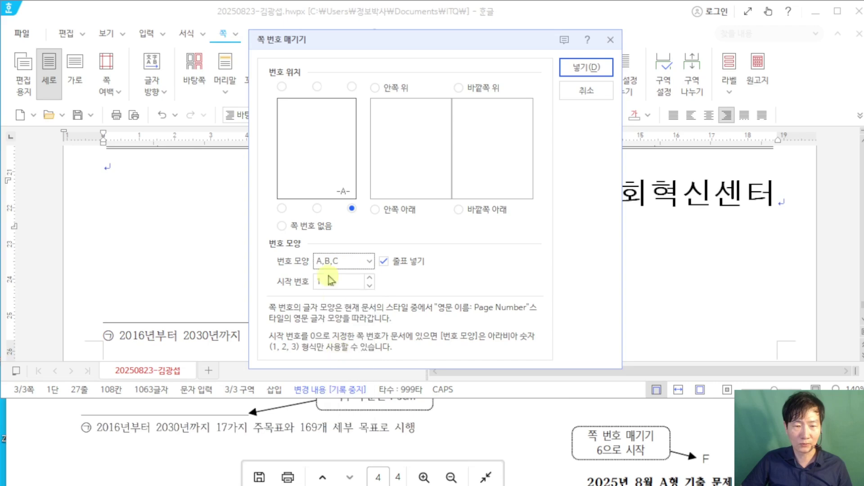
{"action": "left_click", "coordinate": [384, 263]}
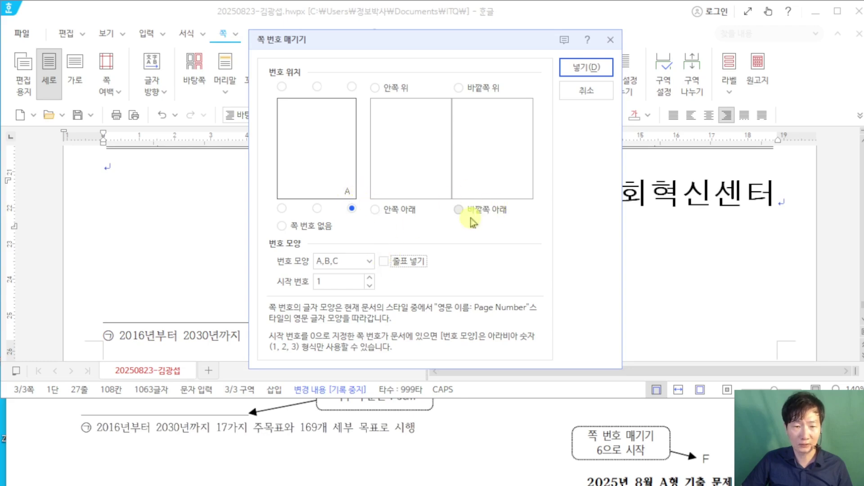
{"action": "key", "text": "Tab"}
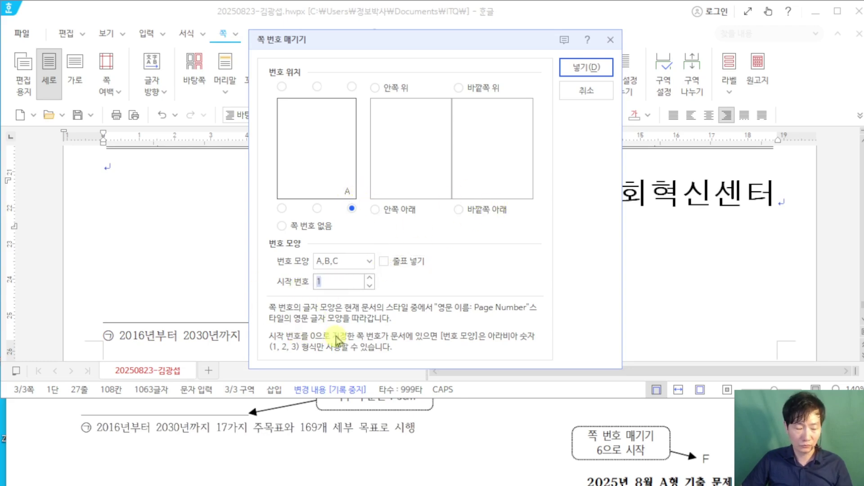
{"action": "type", "text": "6"}
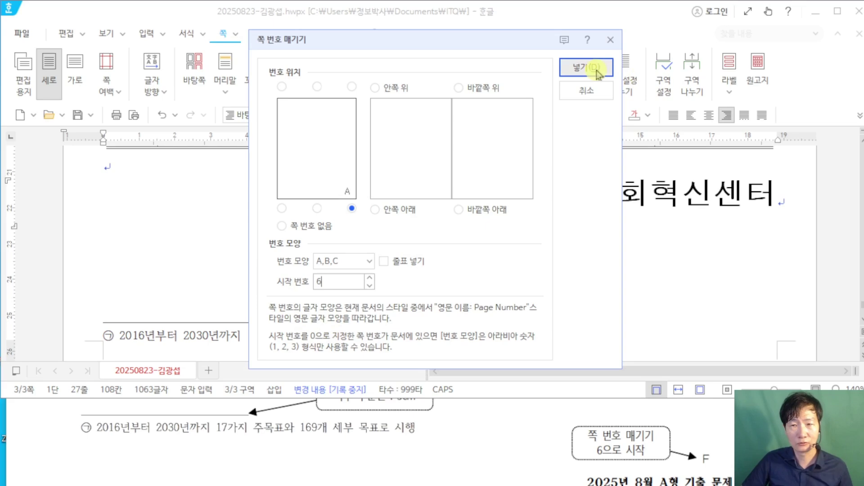
{"action": "left_click", "coordinate": [593, 67]}
Step: Maximize the Hangul window and place the cursor on the empty line under 4
{"action": "scroll", "coordinate": [696, 255], "scroll_direction": "down", "scroll_amount": 2}
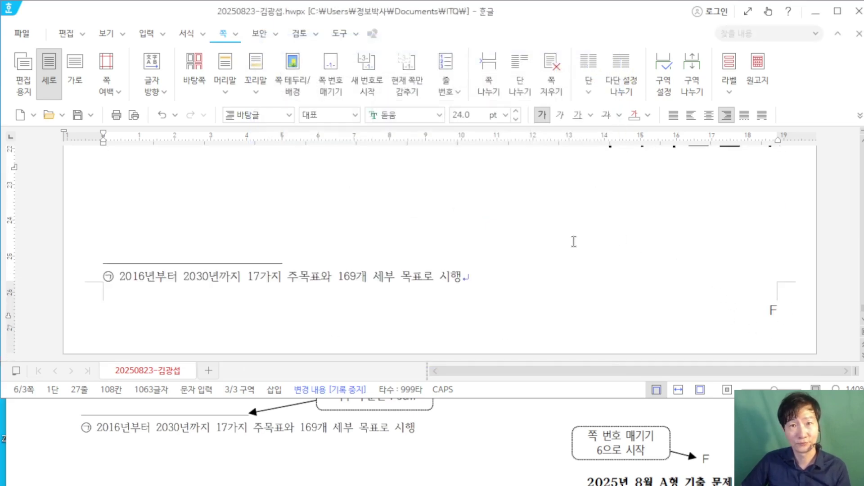
{"action": "scroll", "coordinate": [406, 210], "scroll_direction": "up", "scroll_amount": 2}
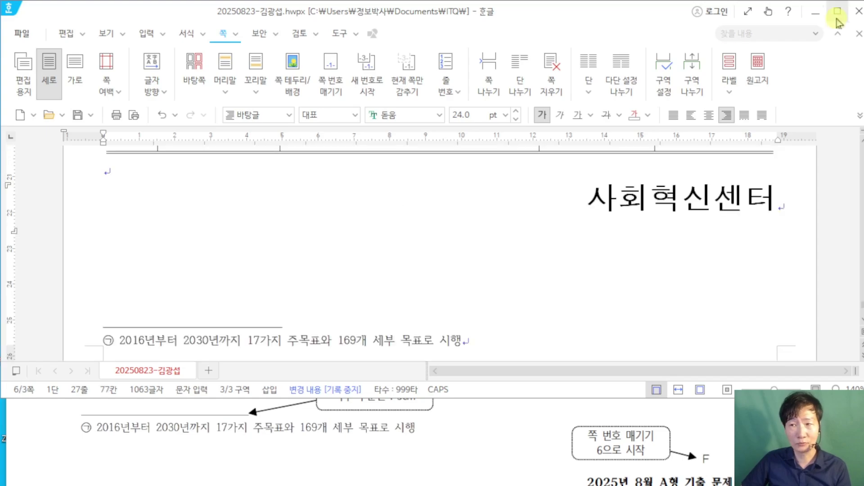
{"action": "left_click", "coordinate": [838, 10]}
{"action": "scroll", "coordinate": [494, 248], "scroll_direction": "up", "scroll_amount": 15}
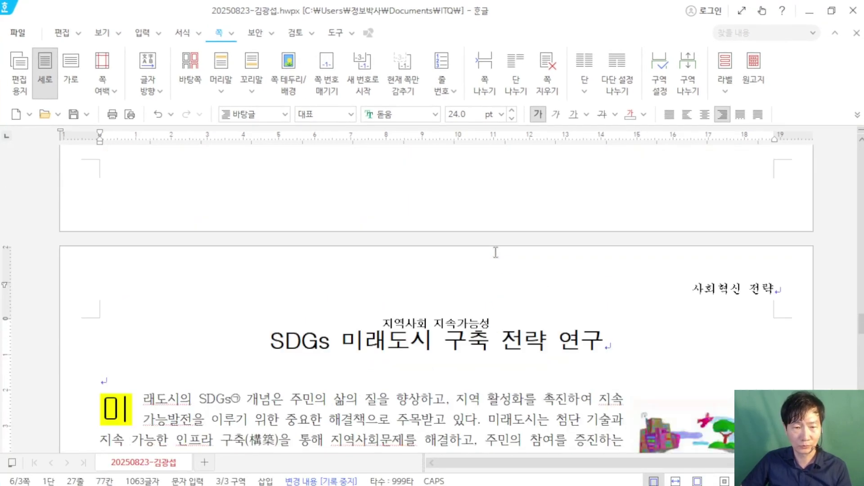
{"action": "scroll", "coordinate": [492, 251], "scroll_direction": "down", "scroll_amount": 6}
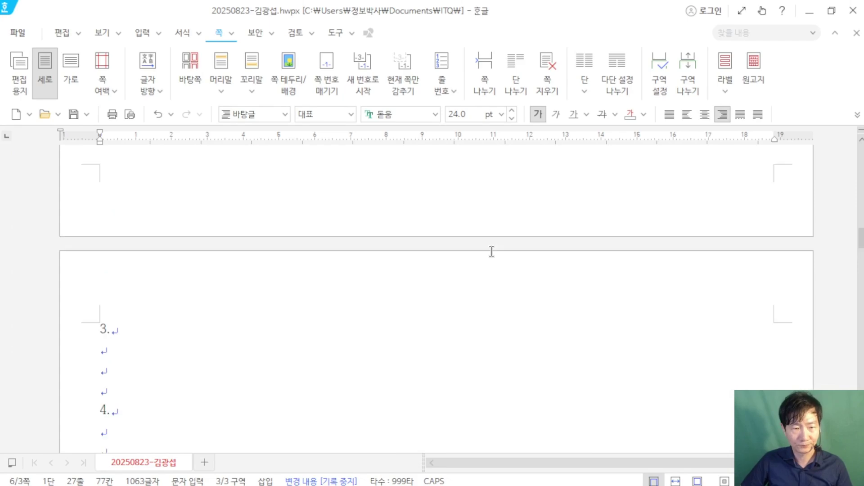
{"action": "left_click", "coordinate": [155, 287]}
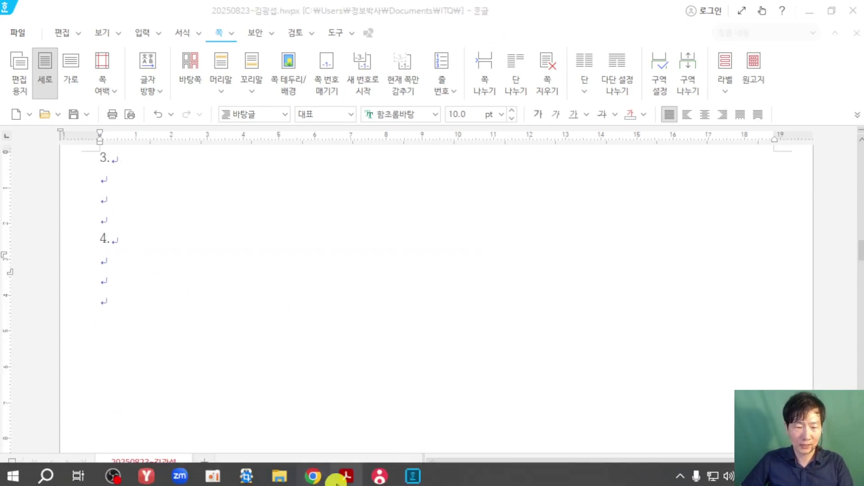
Step: Show the reference PDF full screen and scroll to question 4's output diagram
{"action": "left_click", "coordinate": [346, 476]}
{"action": "left_click", "coordinate": [688, 199]}
{"action": "scroll", "coordinate": [687, 196], "scroll_direction": "up", "scroll_amount": 10}
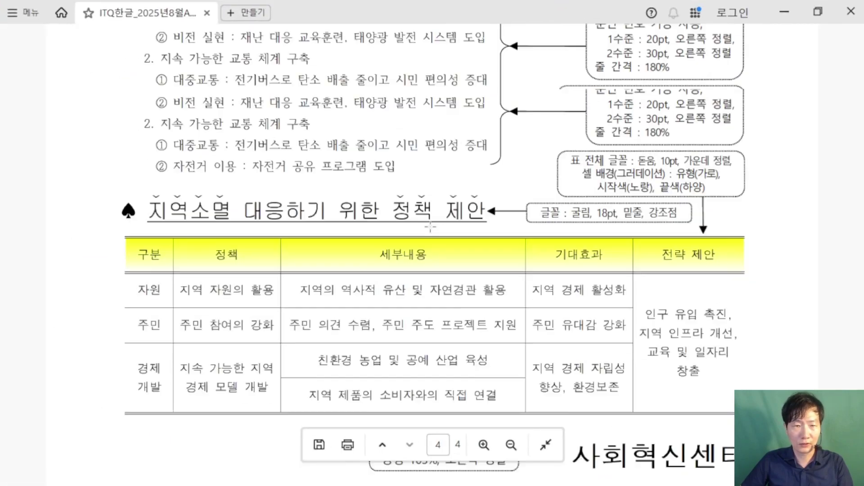
{"action": "scroll", "coordinate": [432, 226], "scroll_direction": "up", "scroll_amount": 15}
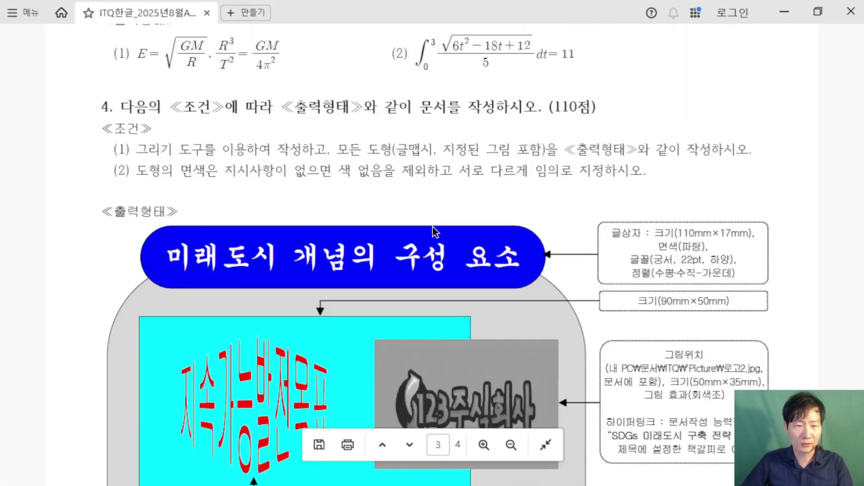
{"action": "scroll", "coordinate": [432, 226], "scroll_direction": "down", "scroll_amount": 2}
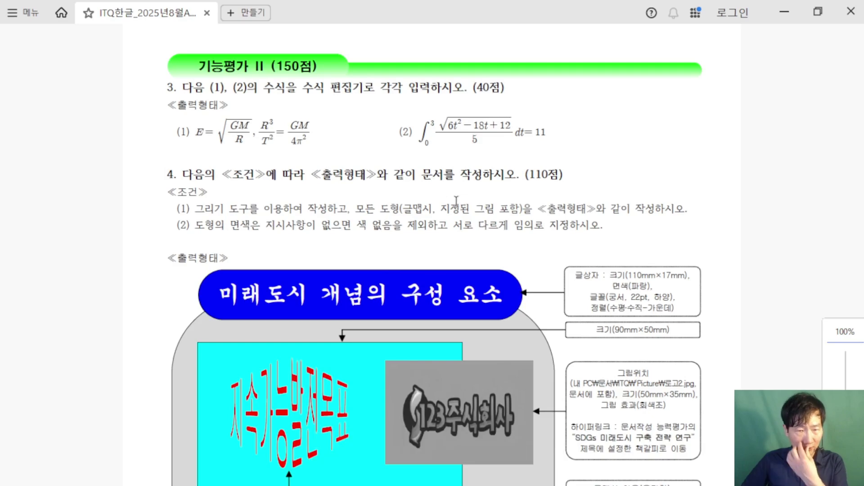
{"action": "scroll", "coordinate": [420, 213], "scroll_direction": "down", "scroll_amount": 5}
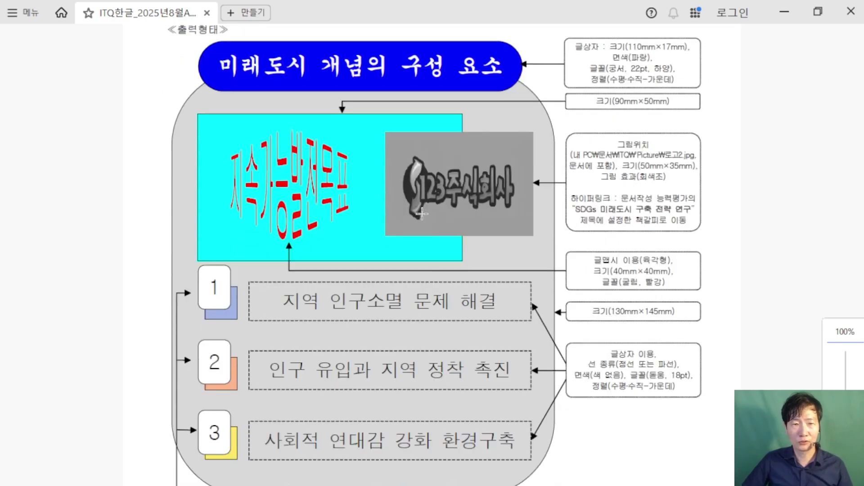
{"action": "scroll", "coordinate": [530, 255], "scroll_direction": "down", "scroll_amount": 1}
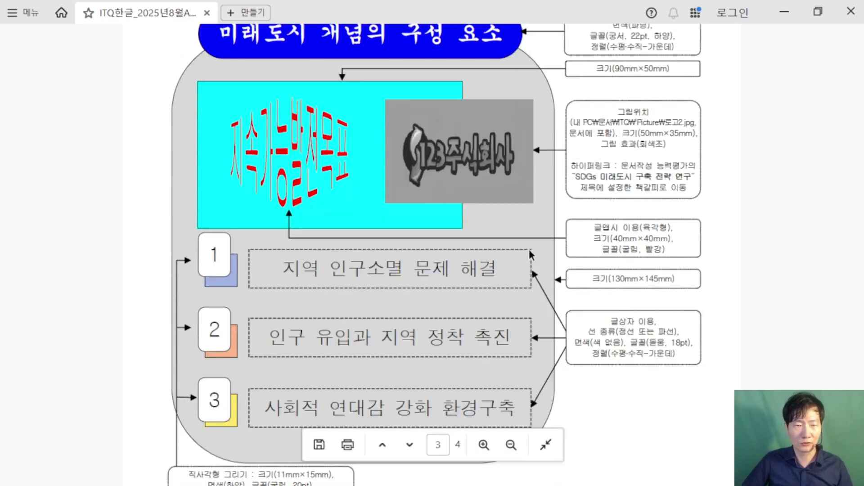
Step: Dock the PDF on the left, Hangul on the right, widen Hangul, and click below 4
{"action": "left_click_drag", "start_coordinate": [466, 16], "coordinate": [2, 207]}
{"action": "left_click", "coordinate": [535, 179]}
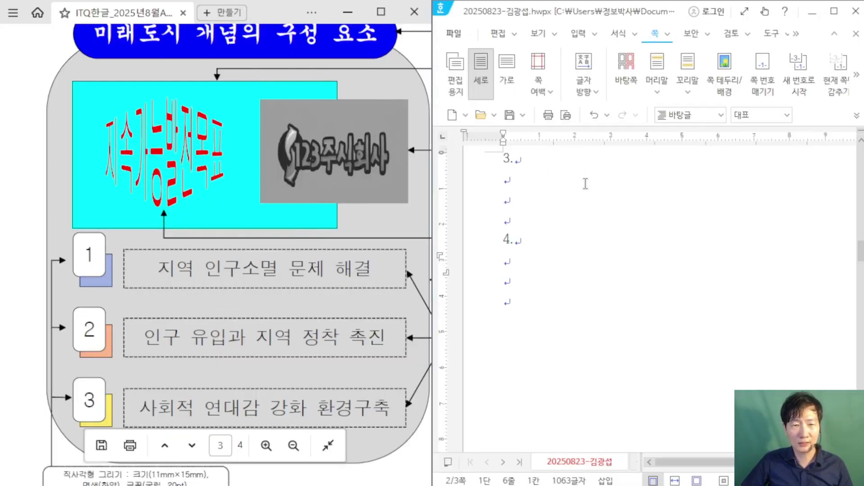
{"action": "scroll", "coordinate": [20, 133], "scroll_direction": "down", "scroll_amount": 3}
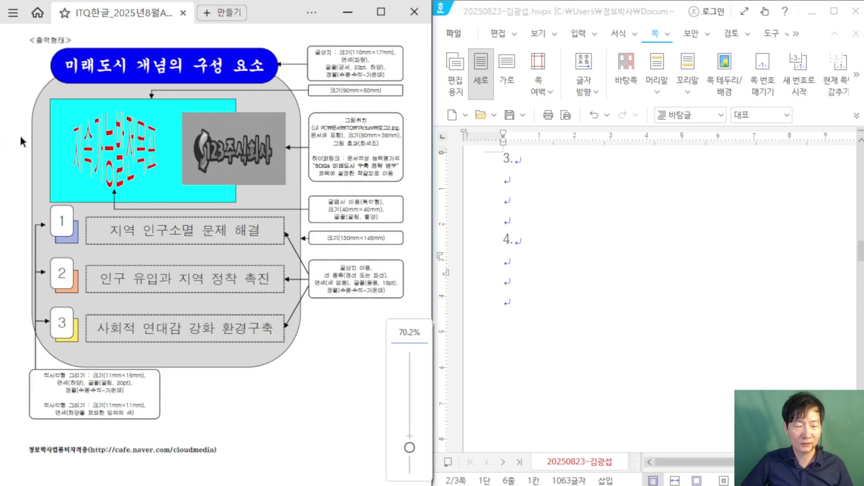
{"action": "left_click_drag", "start_coordinate": [439, 229], "coordinate": [354, 228]}
{"action": "scroll", "coordinate": [501, 216], "scroll_direction": "down", "scroll_amount": 3}
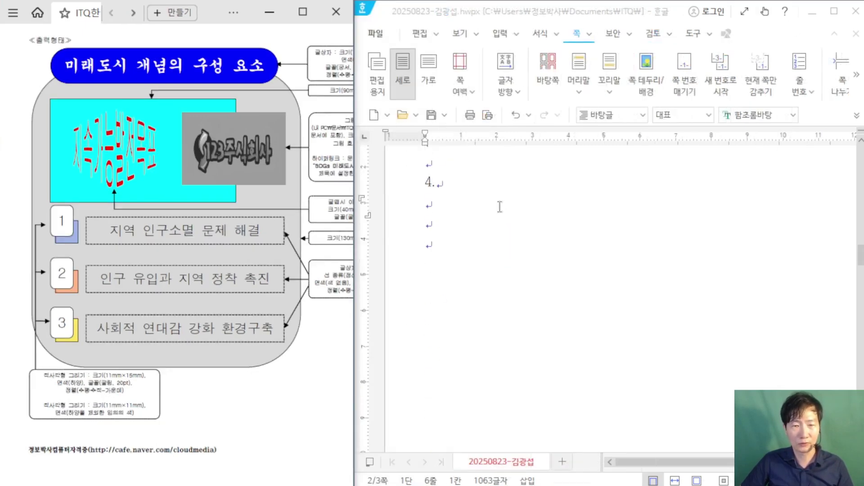
{"action": "left_click", "coordinate": [460, 212]}
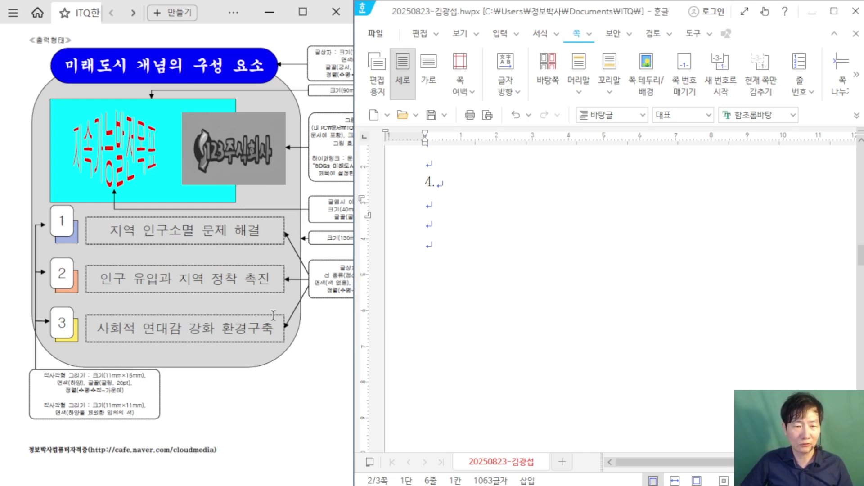
Step: Draw a rectangle below 4. and open its size and position properties
{"action": "left_click", "coordinate": [512, 38]}
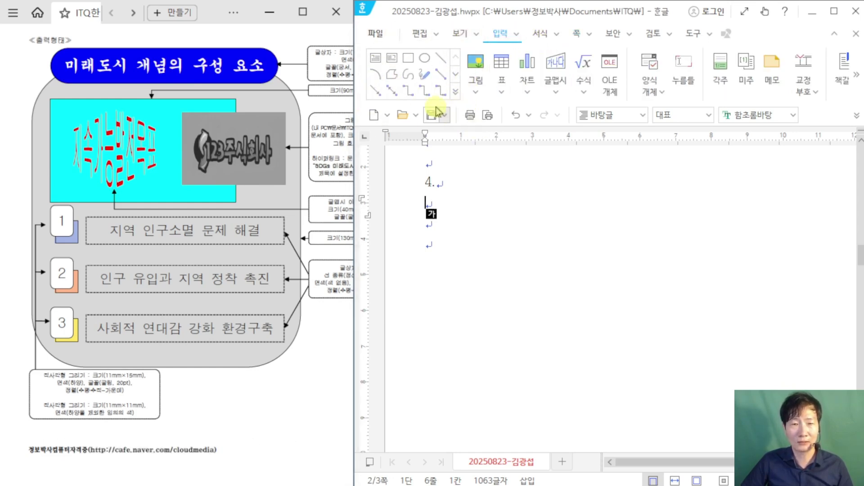
{"action": "left_click", "coordinate": [409, 60]}
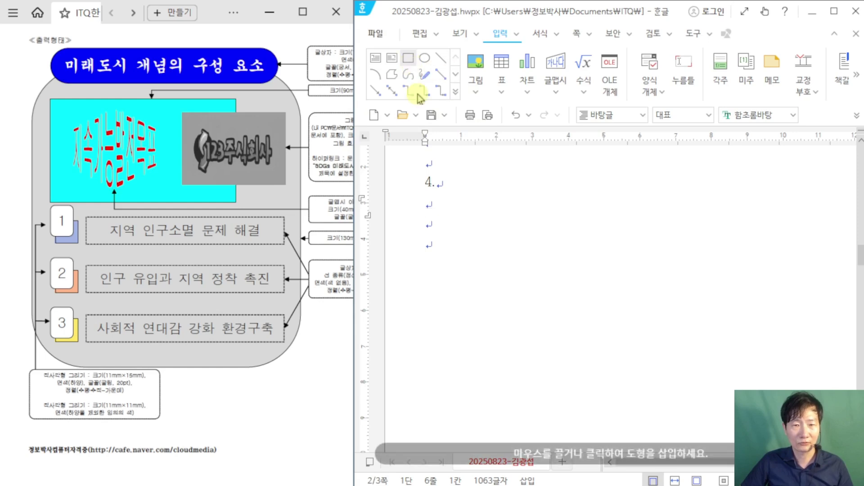
{"action": "left_click_drag", "start_coordinate": [433, 225], "coordinate": [479, 287]}
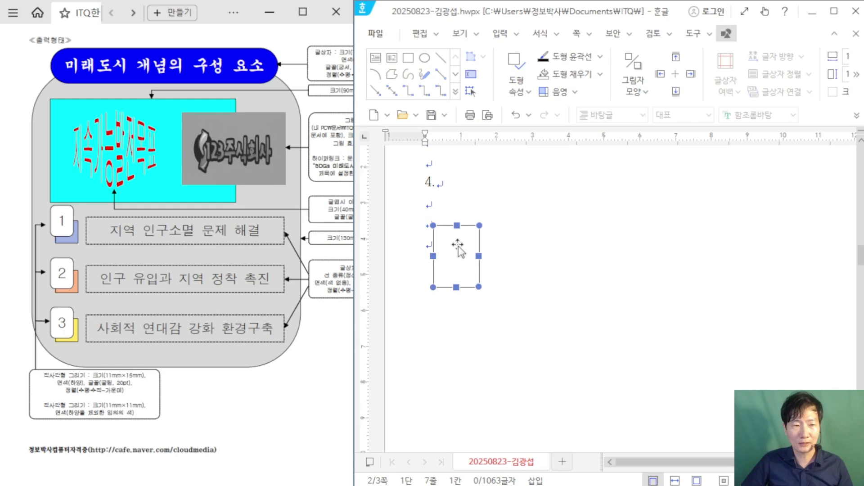
{"action": "double_click", "coordinate": [485, 289]}
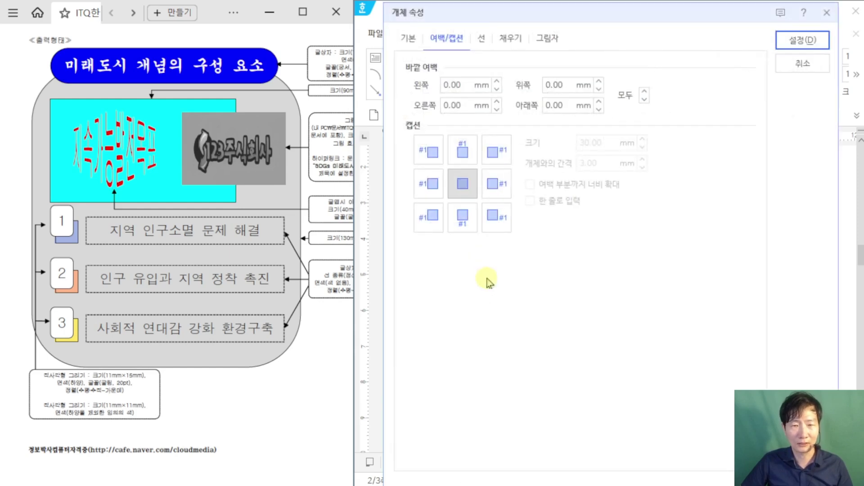
{"action": "left_click", "coordinate": [416, 42]}
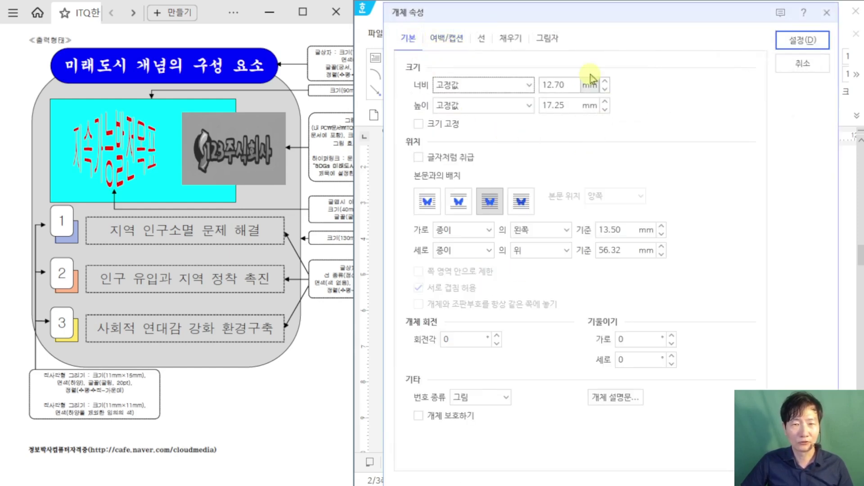
Step: Check the shape's required size in the exam PDF after leaving its reading mode
{"action": "left_click", "coordinate": [320, 371]}
{"action": "scroll", "coordinate": [331, 362], "scroll_direction": "up", "scroll_amount": 1, "text": "ctrl"}
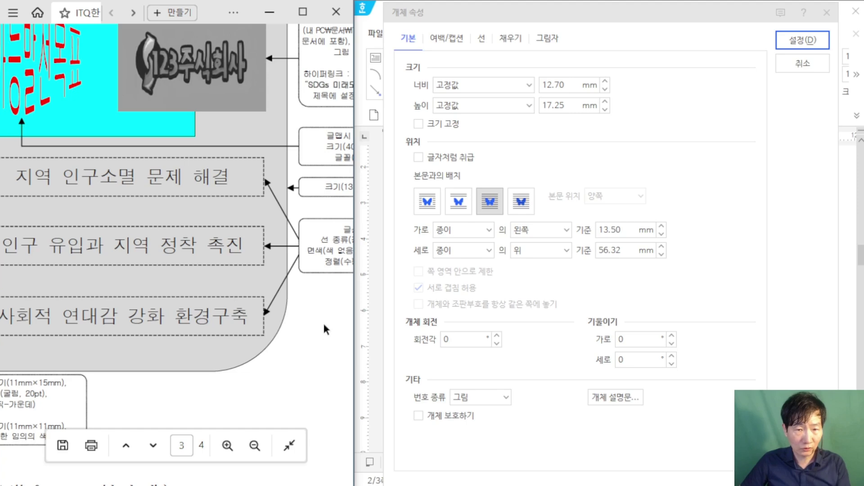
{"action": "key", "text": "ctrl+h"}
{"action": "left_click_drag", "start_coordinate": [225, 482], "coordinate": [266, 482]}
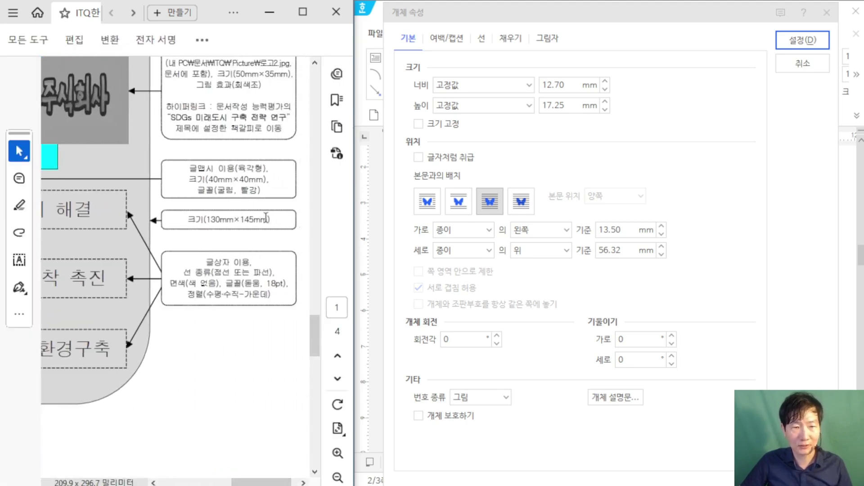
Step: Set the rectangle's width to 130 mm and height to 145 mm
{"action": "double_click", "coordinate": [554, 84]}
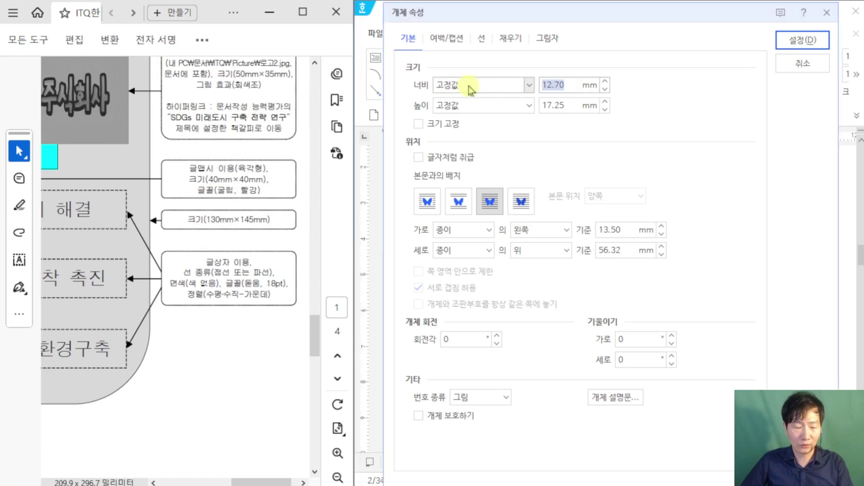
{"action": "type", "text": "130"}
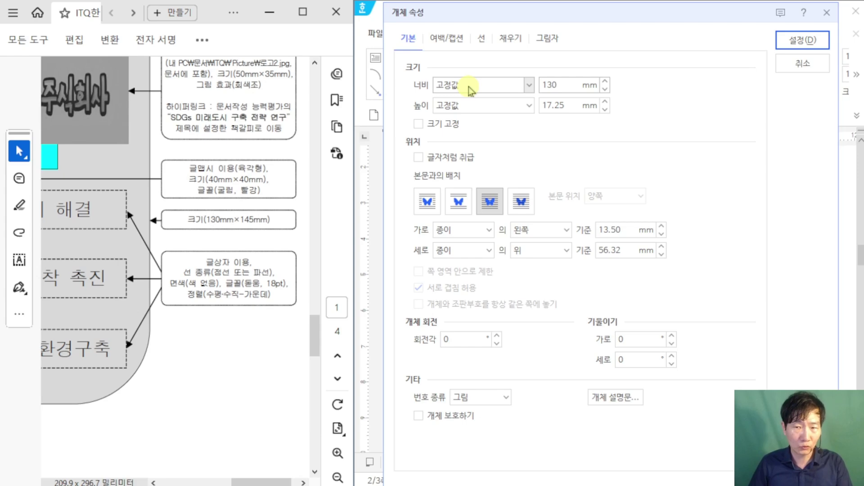
{"action": "key", "text": "Tab"}
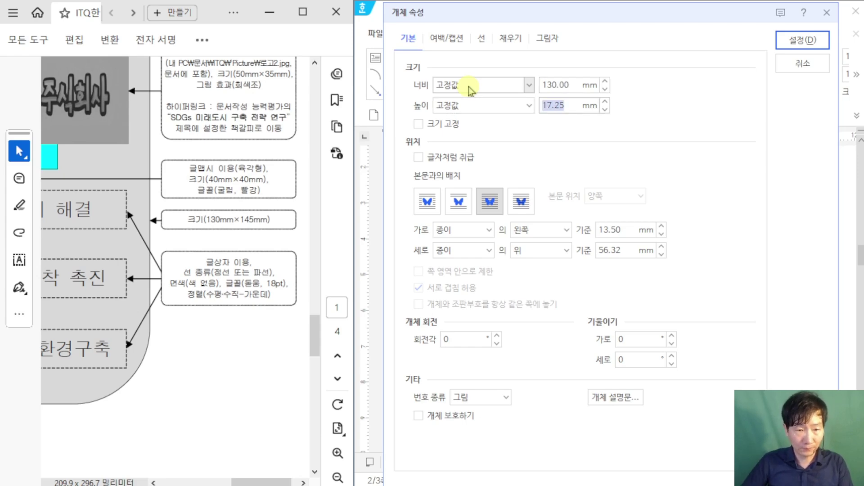
{"action": "type", "text": "145"}
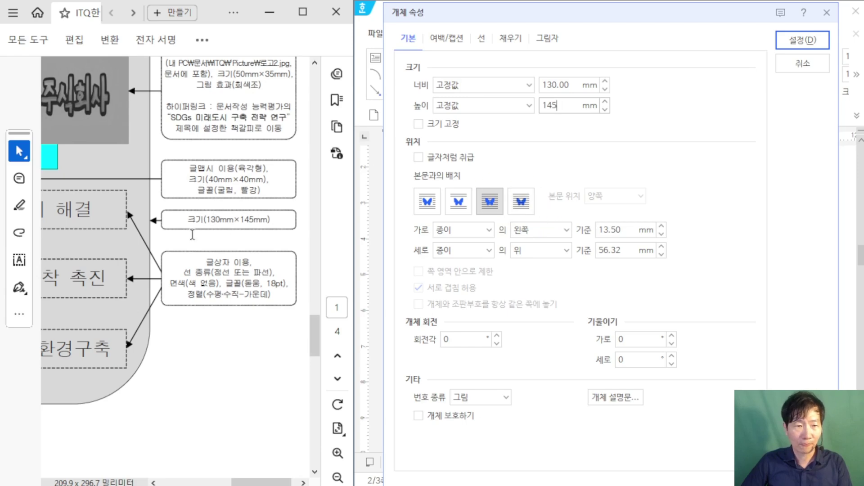
{"action": "scroll", "coordinate": [193, 234], "scroll_direction": "up", "scroll_amount": 3}
{"action": "left_click", "coordinate": [303, 12]}
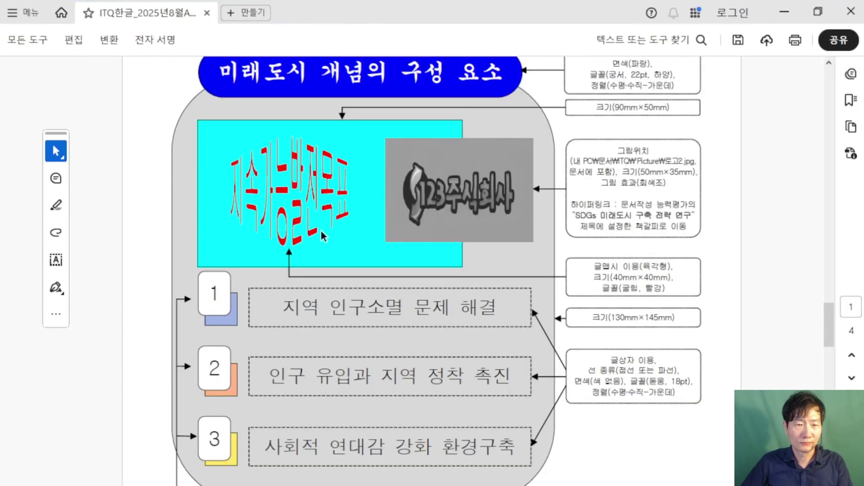
Step: Highlight question 4's fill-colour condition in the PDF, then snap the PDF back to the left half
{"action": "left_click_drag", "start_coordinate": [193, 133], "coordinate": [602, 134]}
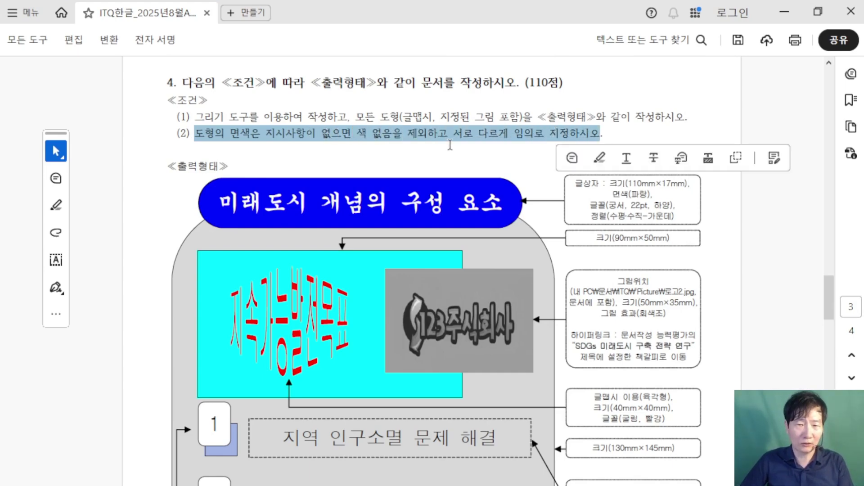
{"action": "left_click", "coordinate": [449, 135]}
{"action": "scroll", "coordinate": [450, 142], "scroll_direction": "up", "scroll_amount": 2}
{"action": "left_click_drag", "start_coordinate": [155, 131], "coordinate": [309, 132]}
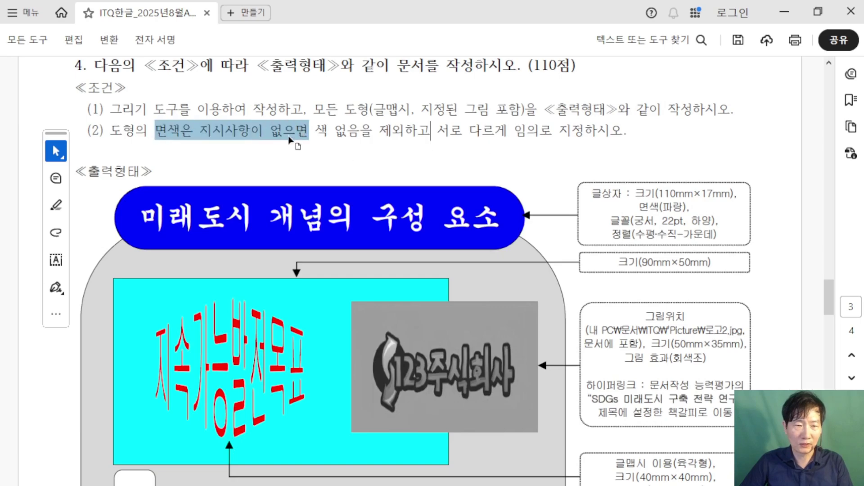
{"action": "left_click", "coordinate": [297, 135]}
{"action": "scroll", "coordinate": [536, 230], "scroll_direction": "down", "scroll_amount": 3}
{"action": "scroll", "coordinate": [547, 240], "scroll_direction": "down", "scroll_amount": 1}
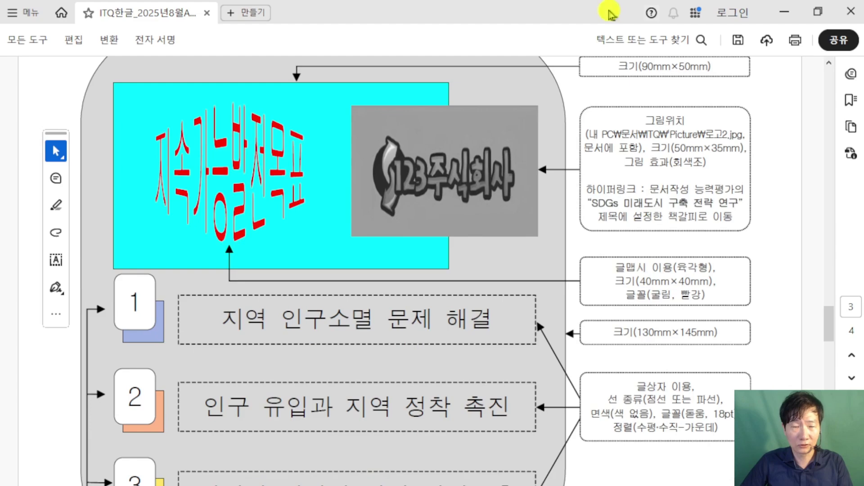
{"action": "left_click_drag", "start_coordinate": [617, 16], "coordinate": [0, 239]}
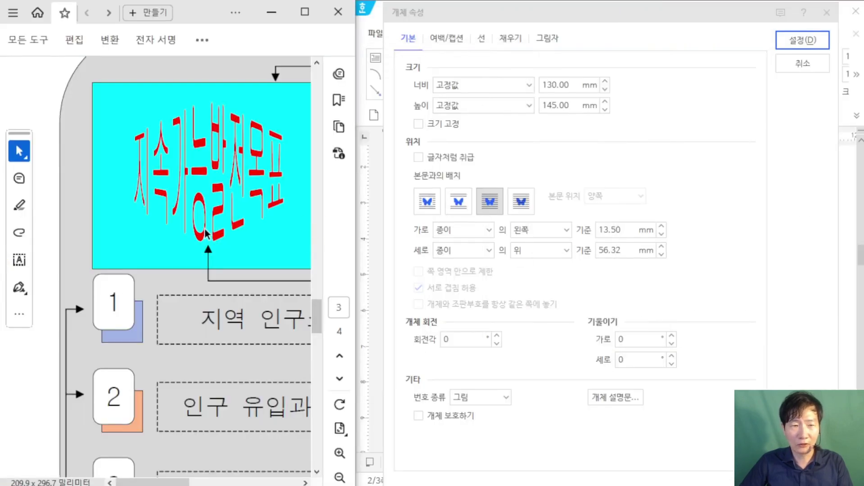
Step: Give the rectangle rounded (둥근 모양) corners and a gray fill, then apply the properties
{"action": "scroll", "coordinate": [208, 234], "scroll_direction": "up", "scroll_amount": 3}
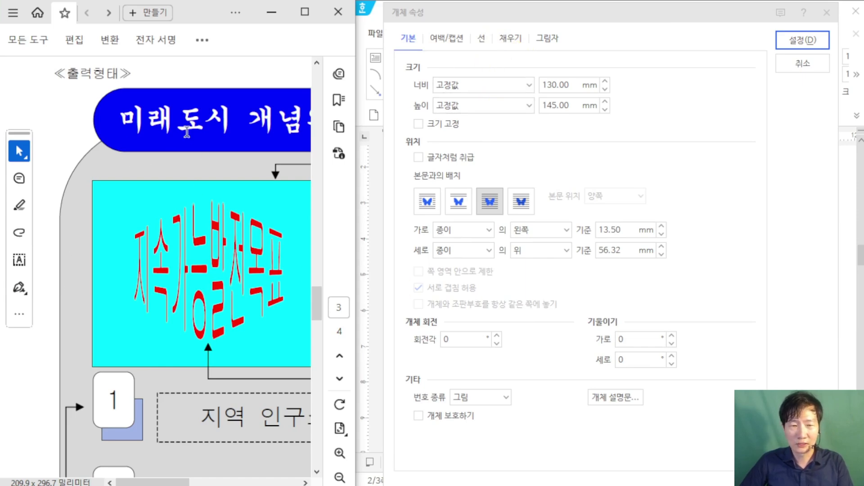
{"action": "left_click", "coordinate": [483, 39]}
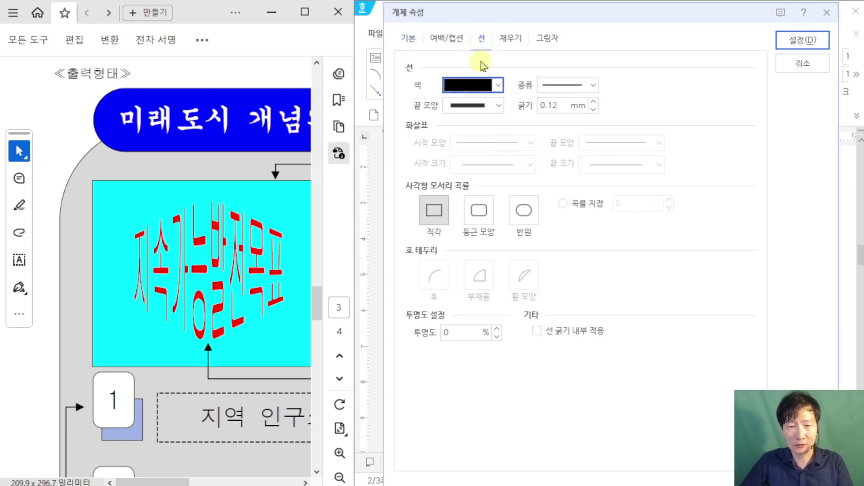
{"action": "left_click", "coordinate": [480, 216]}
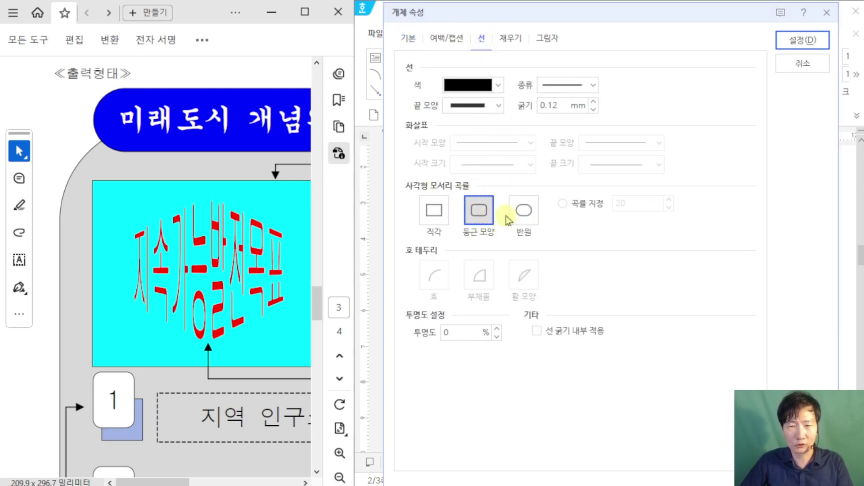
{"action": "left_click", "coordinate": [513, 40]}
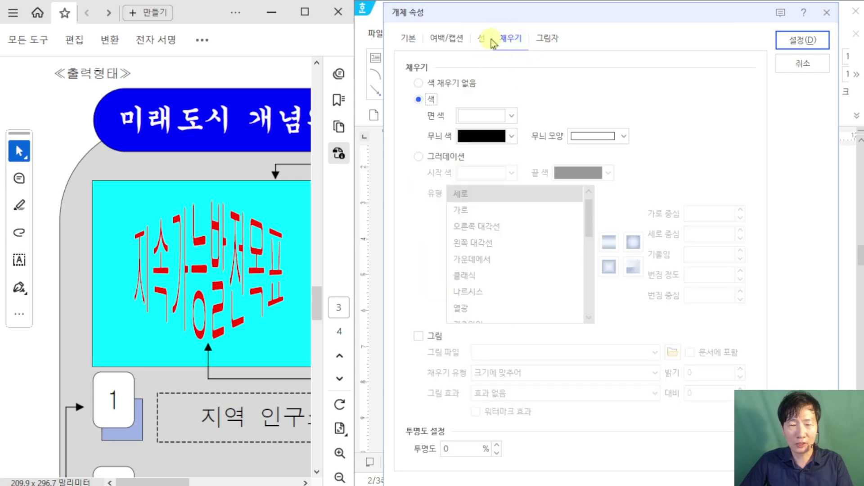
{"action": "left_click", "coordinate": [512, 116]}
{"action": "left_click", "coordinate": [471, 212]}
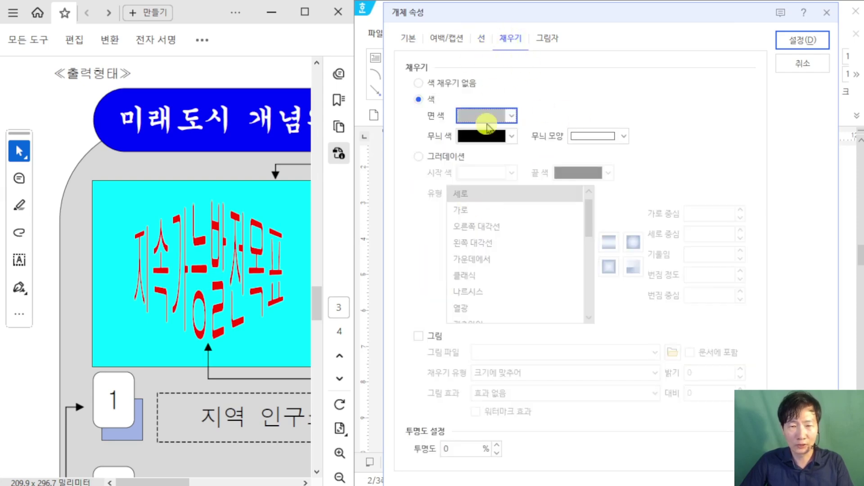
{"action": "left_click", "coordinate": [788, 41]}
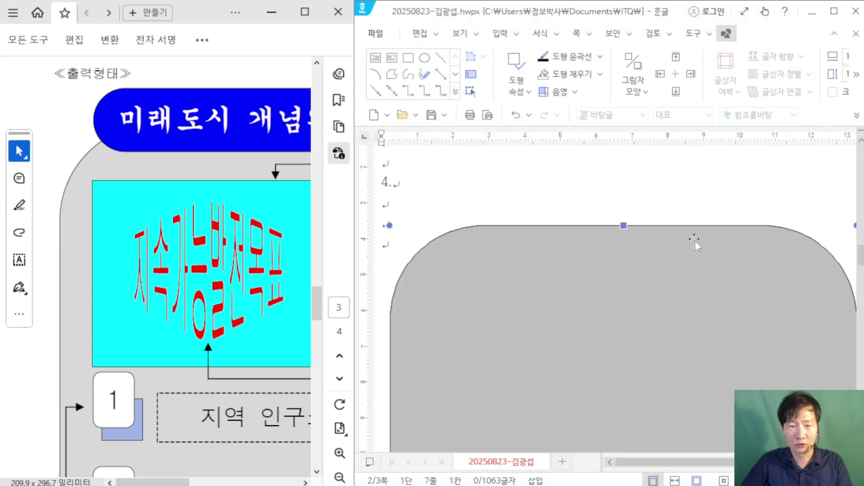
Step: Maximize Hangul and drag the gray rectangle down and right under '4.'
{"action": "scroll", "coordinate": [651, 260], "scroll_direction": "down", "scroll_amount": 2}
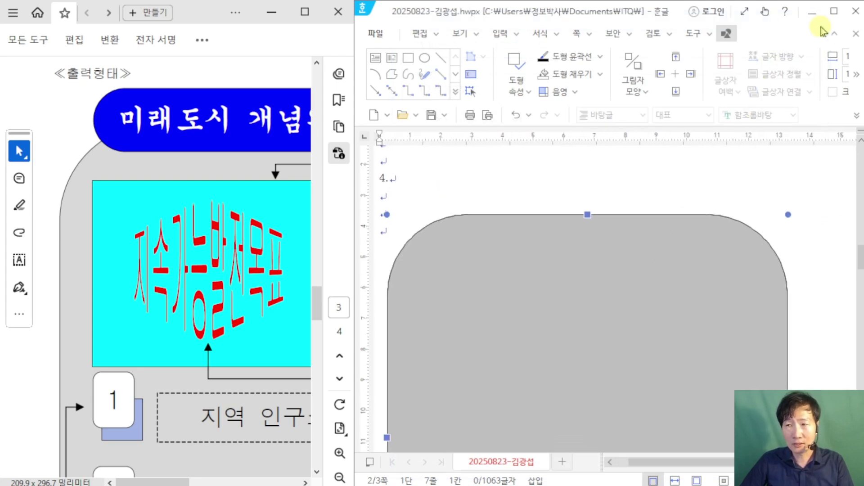
{"action": "left_click", "coordinate": [826, 22]}
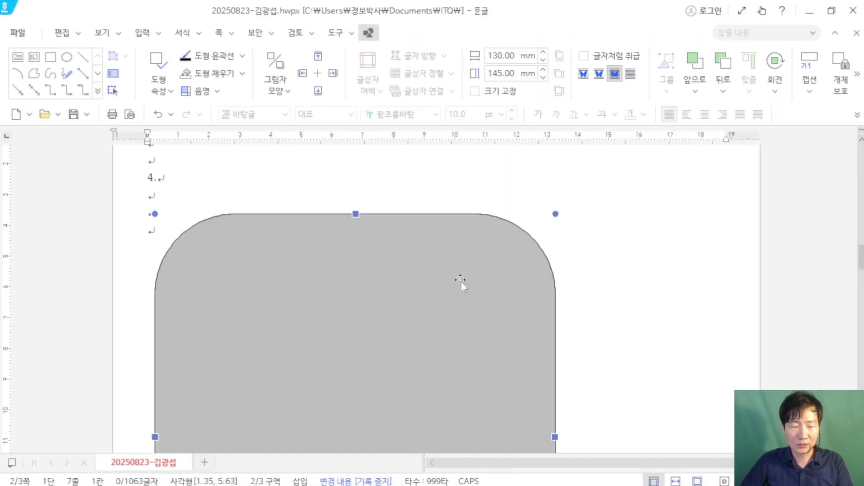
{"action": "scroll", "coordinate": [461, 282], "scroll_direction": "up", "scroll_amount": 3}
{"action": "scroll", "coordinate": [460, 280], "scroll_direction": "down", "scroll_amount": 5}
{"action": "scroll", "coordinate": [373, 289], "scroll_direction": "up", "scroll_amount": 2}
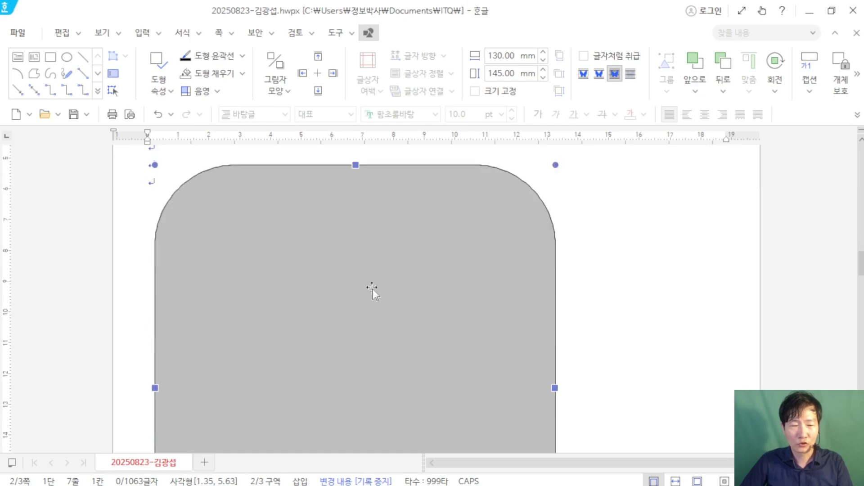
{"action": "left_click_drag", "start_coordinate": [313, 330], "coordinate": [502, 371]}
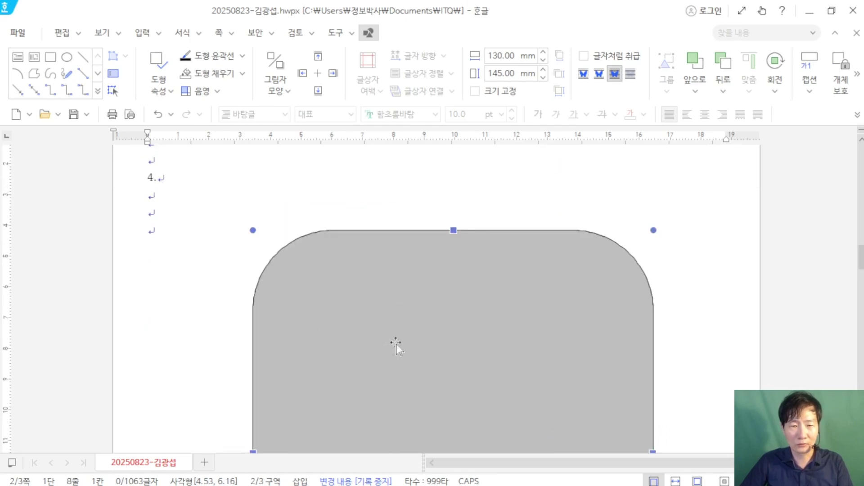
{"action": "left_click_drag", "start_coordinate": [382, 363], "coordinate": [366, 369]}
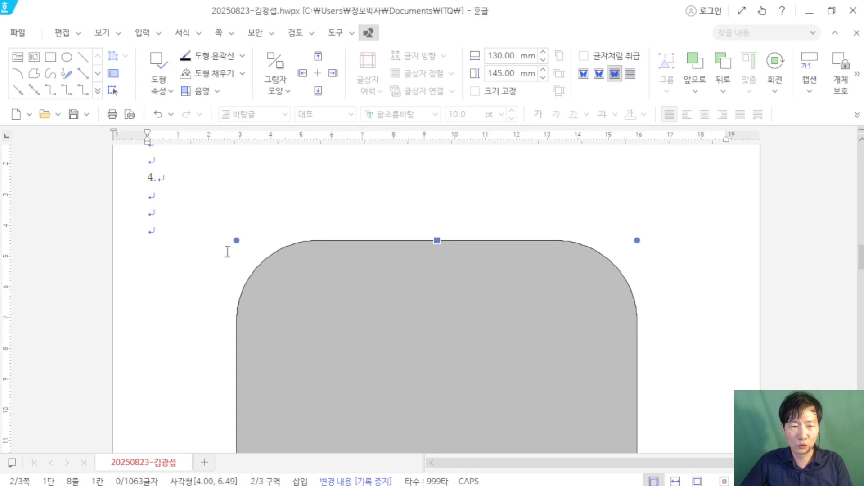
Step: Fine-tune the rectangle's position well below '4.', then bring the exam PDF up full screen
{"action": "left_click_drag", "start_coordinate": [341, 305], "coordinate": [348, 303]}
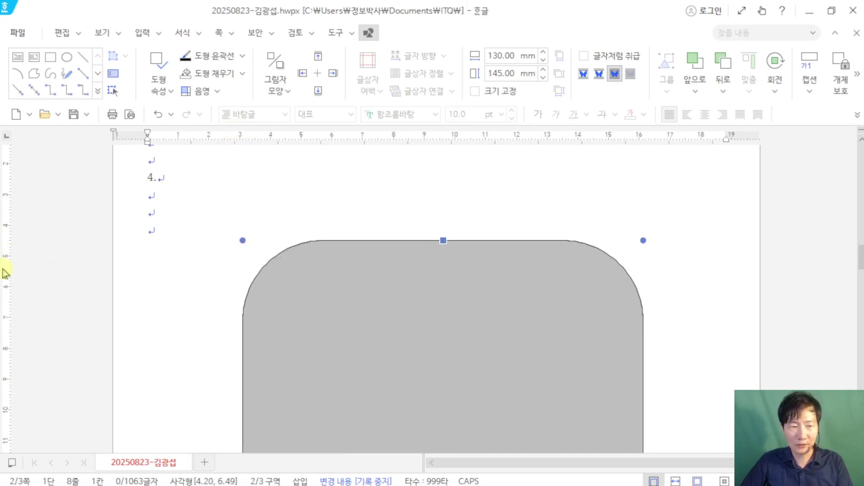
{"action": "left_click_drag", "start_coordinate": [326, 327], "coordinate": [327, 379]}
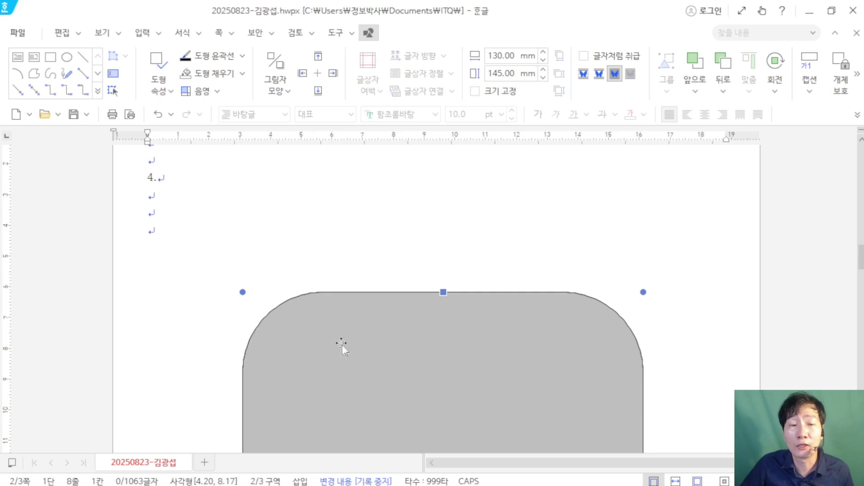
{"action": "left_click_drag", "start_coordinate": [342, 344], "coordinate": [342, 350]}
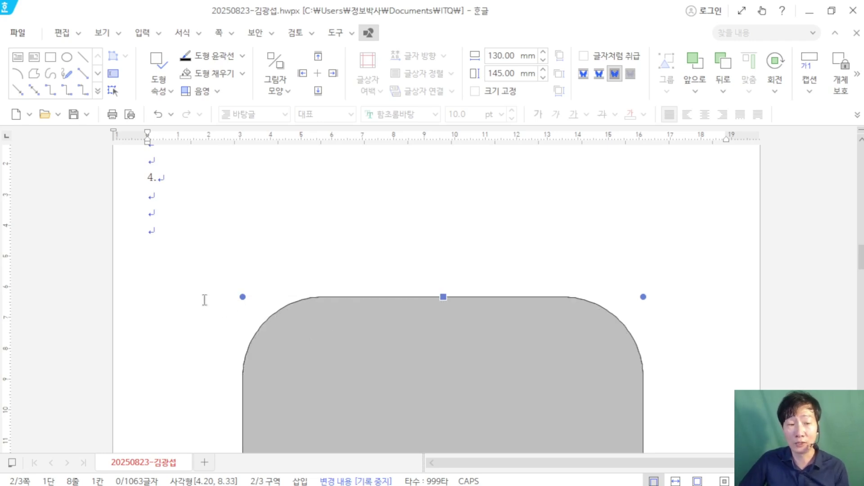
{"action": "scroll", "coordinate": [507, 295], "scroll_direction": "down", "scroll_amount": 8}
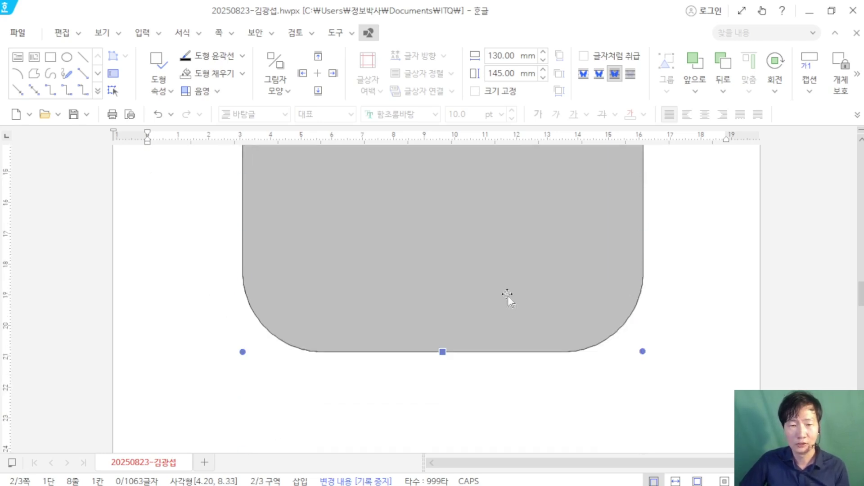
{"action": "scroll", "coordinate": [507, 296], "scroll_direction": "up", "scroll_amount": 7}
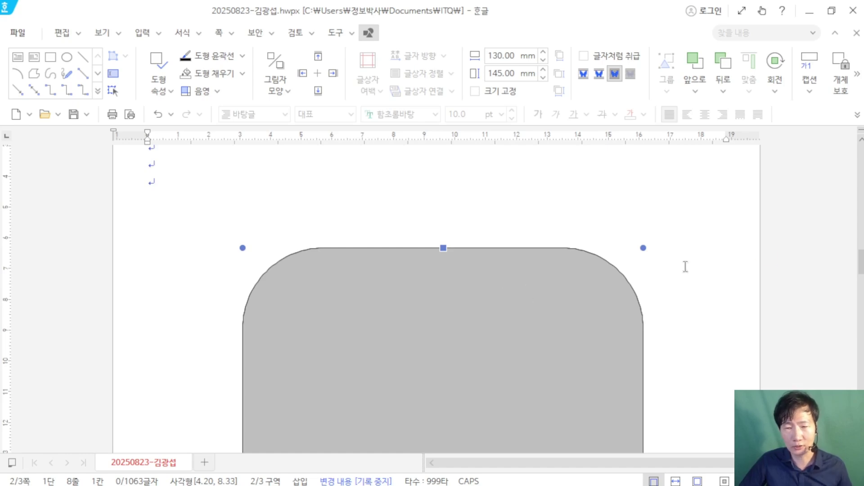
{"action": "left_click", "coordinate": [753, 254]}
{"action": "left_click", "coordinate": [808, 11]}
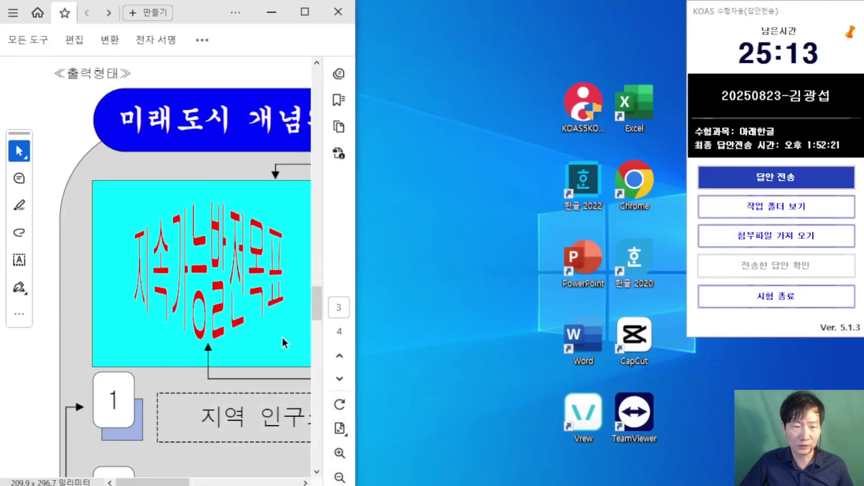
{"action": "left_click", "coordinate": [305, 12]}
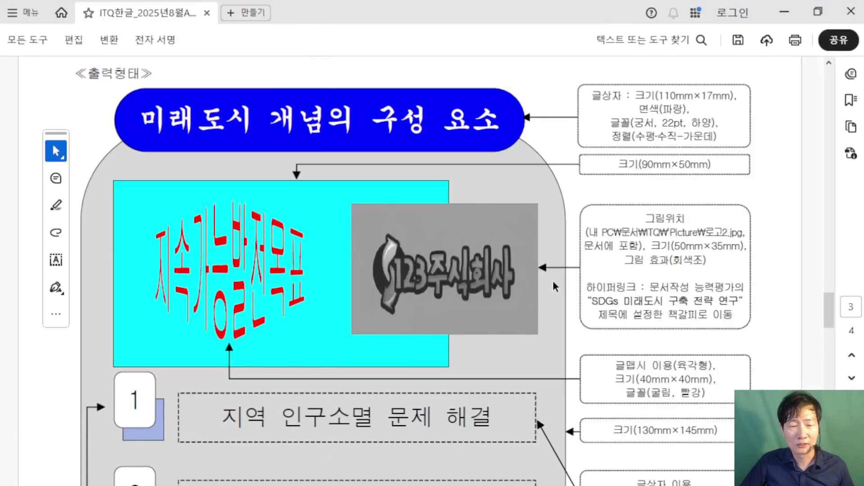
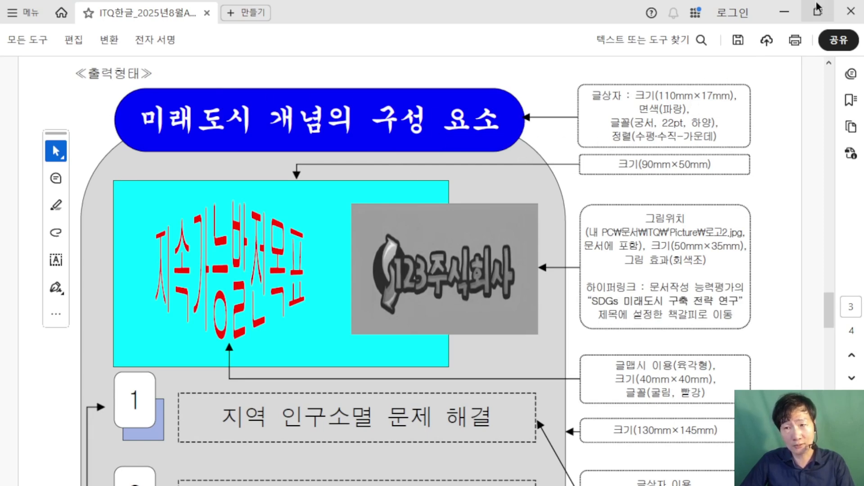
Step: Put the exam PDF on the left half of the screen and Hangul on the right
{"action": "left_click", "coordinate": [818, 14]}
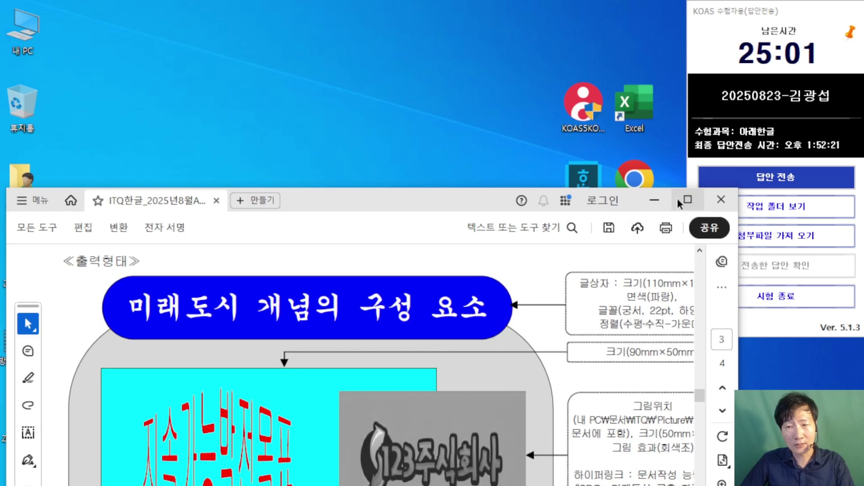
{"action": "left_click_drag", "start_coordinate": [433, 204], "coordinate": [1, 169]}
{"action": "left_click", "coordinate": [540, 162]}
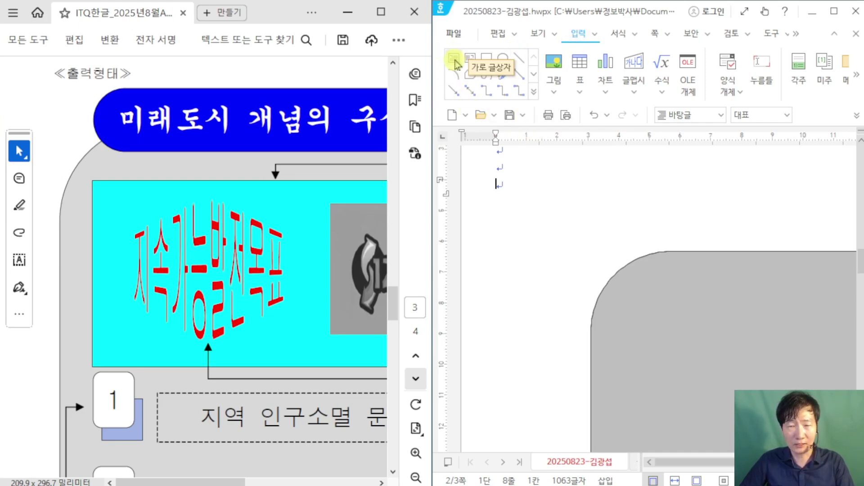
{"action": "scroll", "coordinate": [486, 72], "scroll_direction": "down", "scroll_amount": 4}
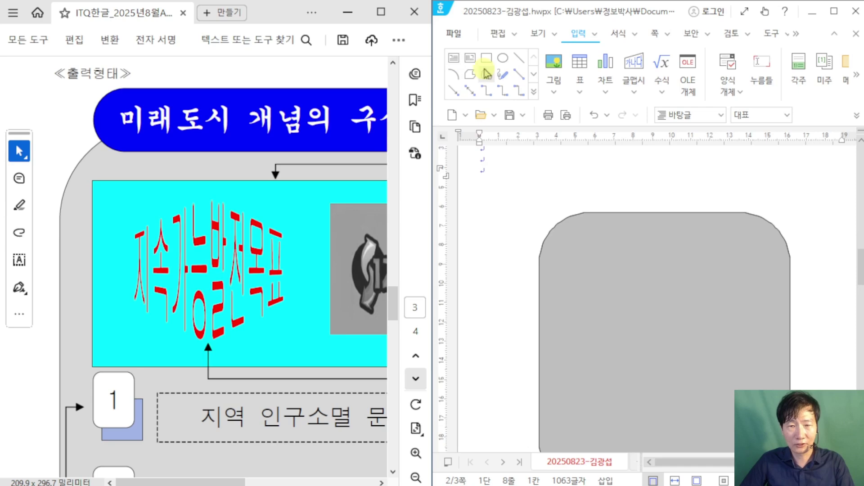
Step: Draw a horizontal text box above the grey panel and type '미래도시 개념의 구성 요소'
{"action": "left_click", "coordinate": [454, 58]}
{"action": "left_click_drag", "start_coordinate": [547, 158], "coordinate": [780, 207]}
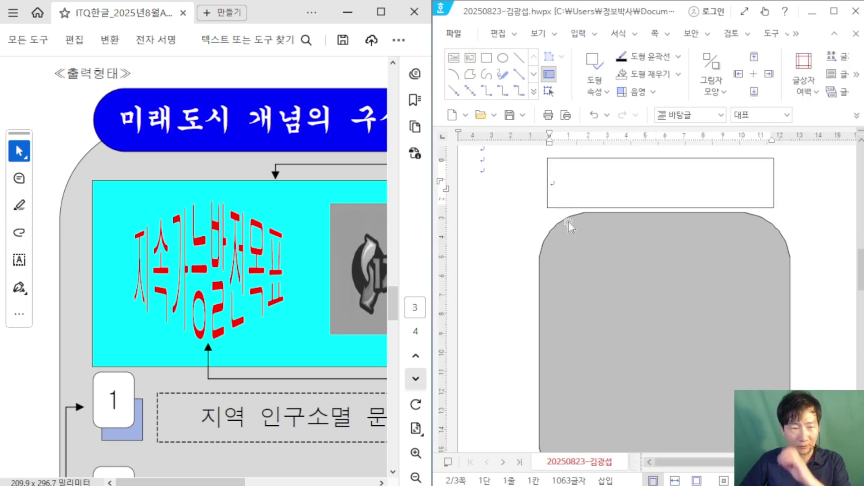
{"action": "scroll", "coordinate": [225, 81], "scroll_direction": "down", "scroll_amount": 1}
{"action": "scroll", "coordinate": [221, 103], "scroll_direction": "up", "scroll_amount": 3}
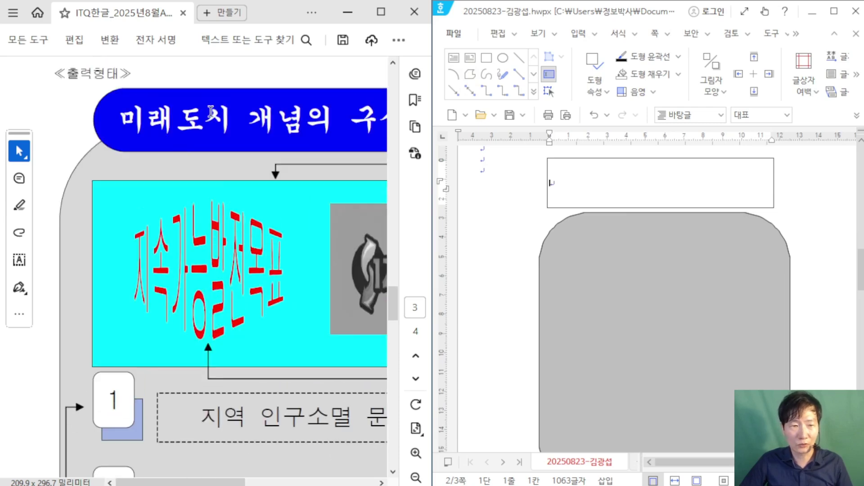
{"action": "scroll", "coordinate": [215, 128], "scroll_direction": "down", "scroll_amount": 4}
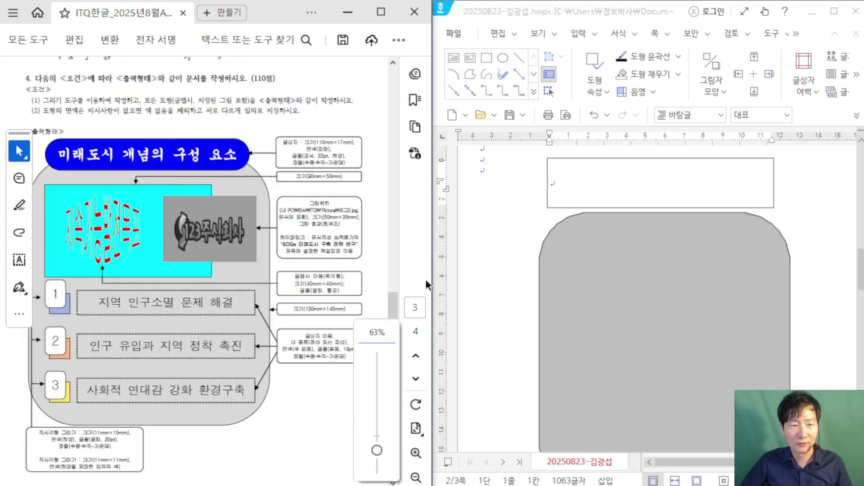
{"action": "scroll", "coordinate": [187, 220], "scroll_direction": "up", "scroll_amount": 1}
{"action": "left_click", "coordinate": [647, 197]}
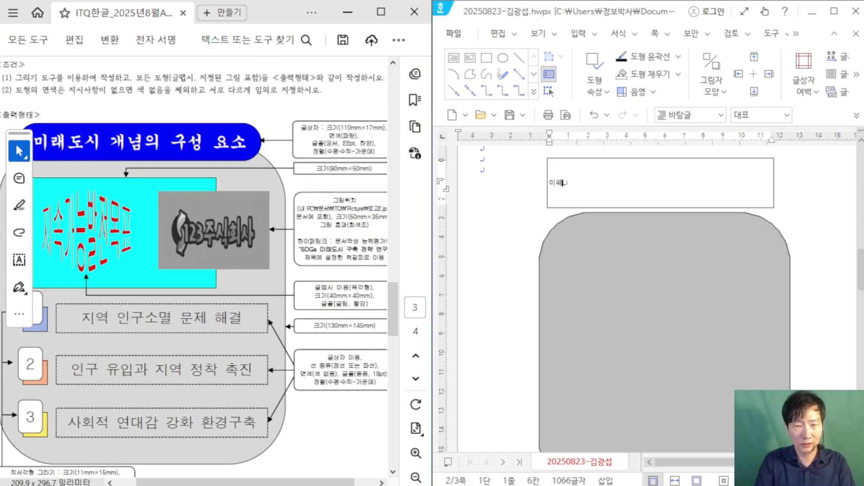
{"action": "type", "text": "미래도시 개념의"}
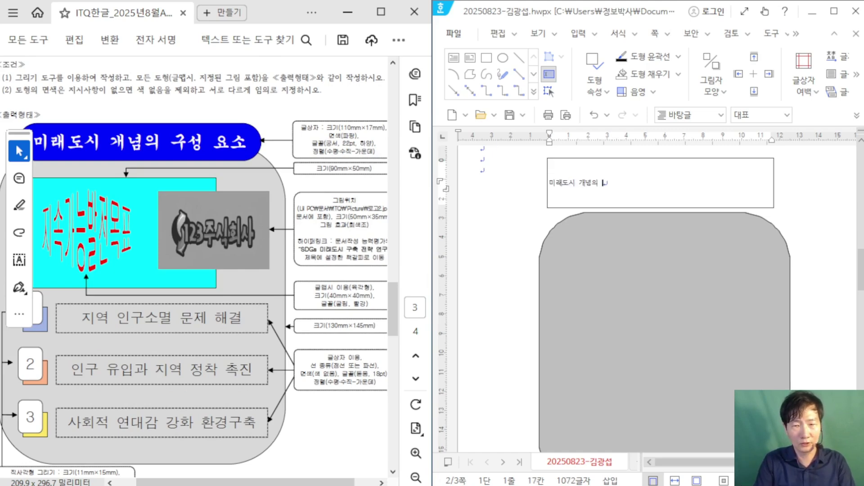
{"action": "type", "text": " 구성 요소"}
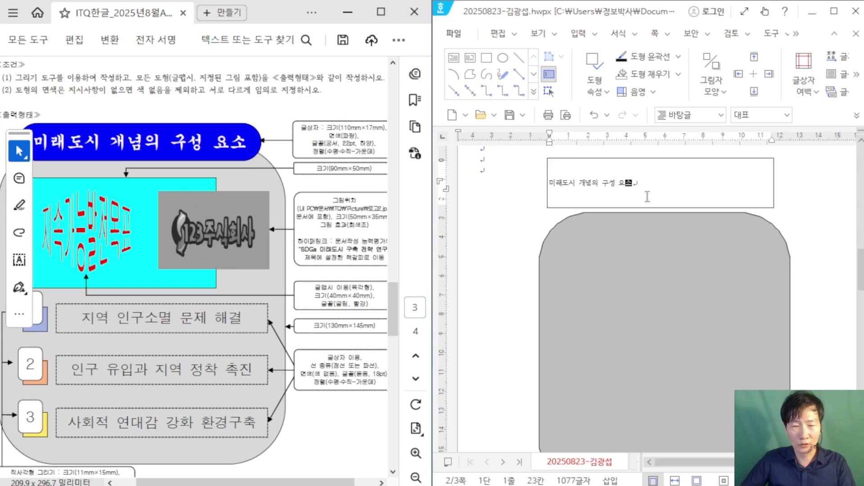
{"action": "scroll", "coordinate": [647, 197], "scroll_direction": "up", "scroll_amount": 2}
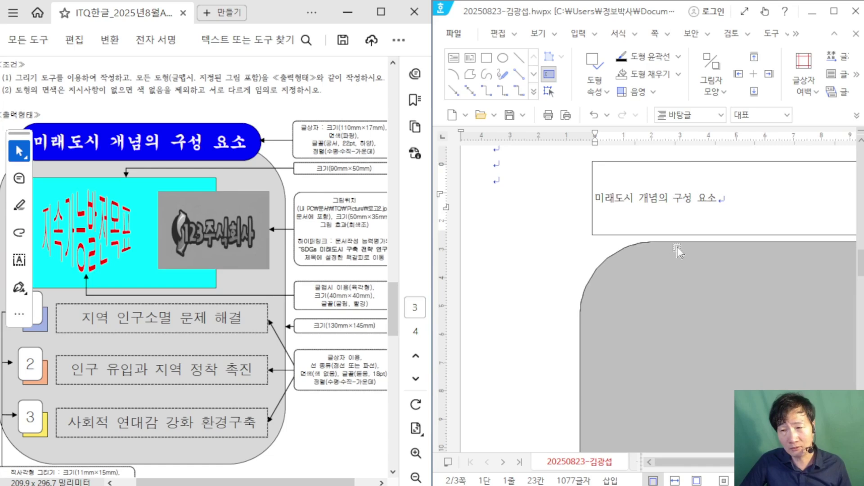
{"action": "left_click", "coordinate": [671, 162]}
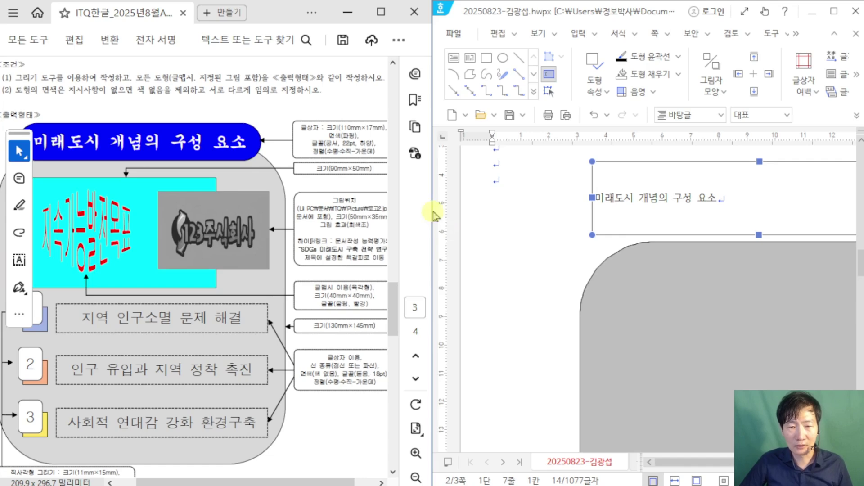
{"action": "left_click_drag", "start_coordinate": [433, 215], "coordinate": [359, 216]}
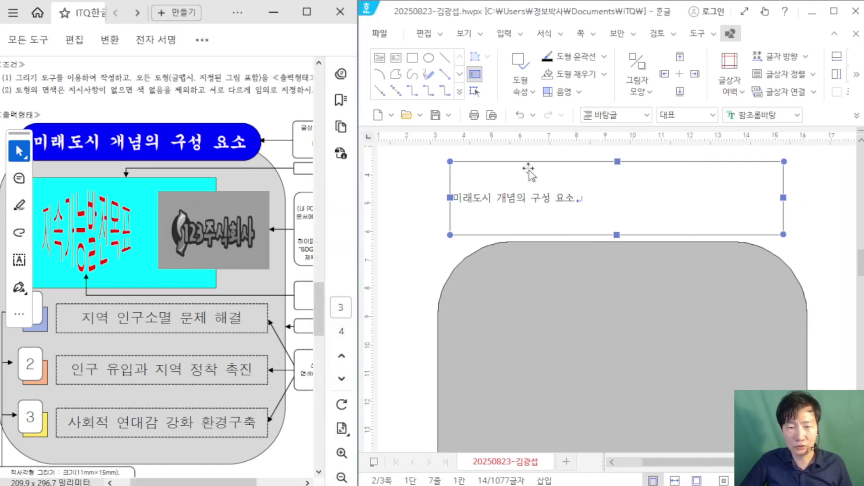
Step: Open the title box's object properties and check the exam sheet's size requirements
{"action": "double_click", "coordinate": [590, 235]}
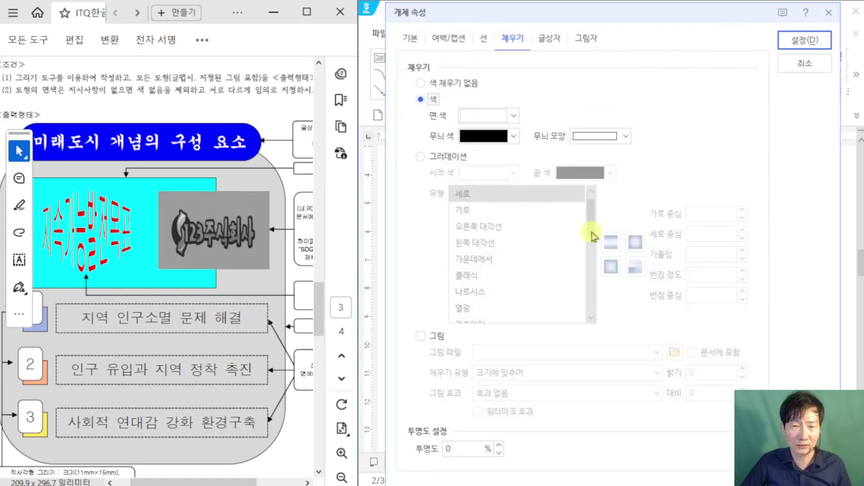
{"action": "left_click_drag", "start_coordinate": [501, 21], "coordinate": [476, 77]}
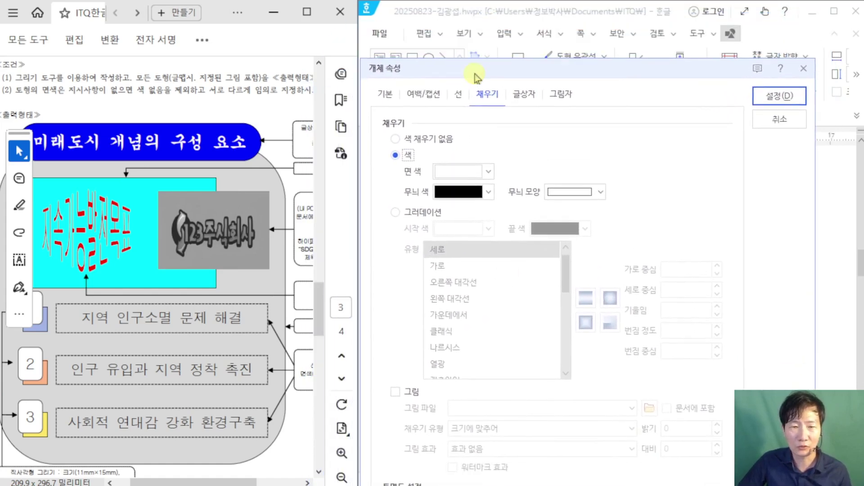
{"action": "left_click_drag", "start_coordinate": [244, 483], "coordinate": [289, 482]}
{"action": "left_click", "coordinate": [386, 95]}
{"action": "scroll", "coordinate": [204, 193], "scroll_direction": "up", "scroll_amount": 2}
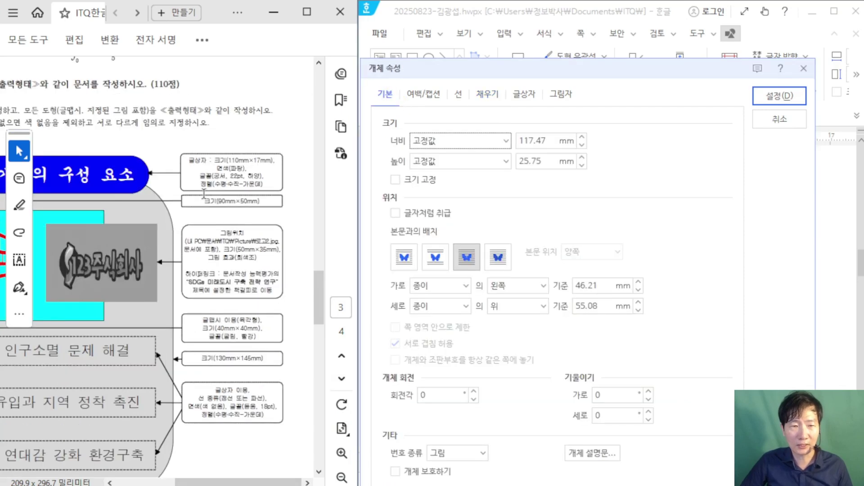
{"action": "scroll", "coordinate": [238, 152], "scroll_direction": "up", "scroll_amount": 1}
{"action": "left_click", "coordinate": [186, 172]}
{"action": "scroll", "coordinate": [186, 172], "scroll_direction": "down", "scroll_amount": 1}
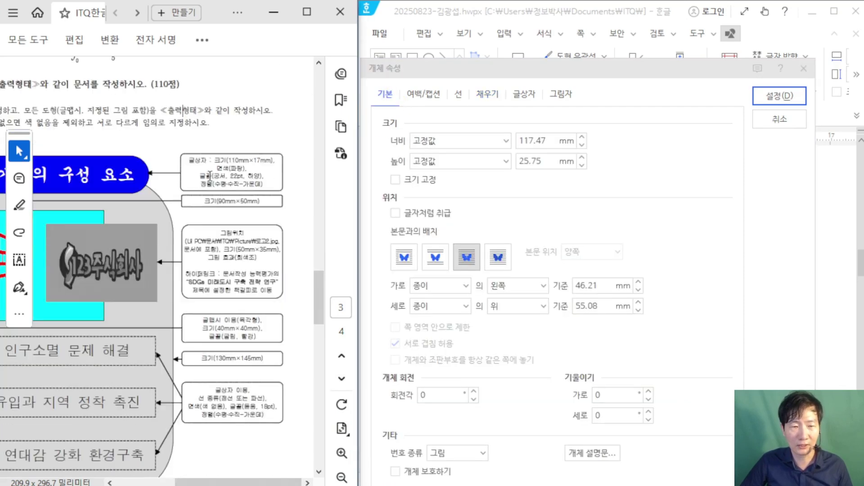
{"action": "scroll", "coordinate": [215, 171], "scroll_direction": "up", "scroll_amount": 2, "text": "ctrl"}
{"action": "scroll", "coordinate": [217, 173], "scroll_direction": "down", "scroll_amount": 1, "text": "ctrl"}
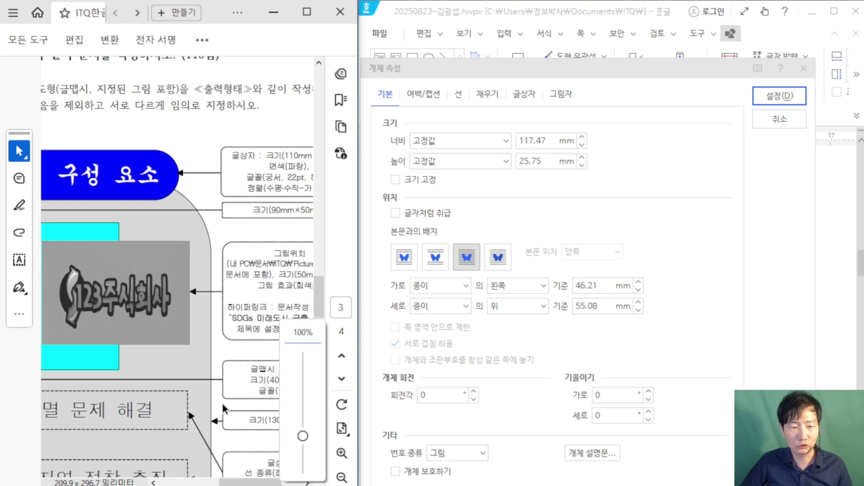
{"action": "left_click_drag", "start_coordinate": [260, 480], "coordinate": [287, 351]}
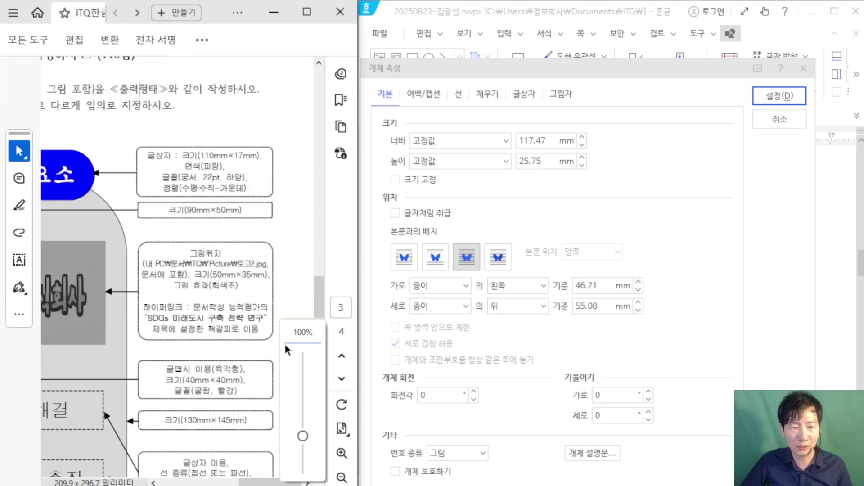
Step: Set the title box to 110 mm wide and 17 mm tall
{"action": "left_click", "coordinate": [540, 141]}
{"action": "left_click_drag", "start_coordinate": [540, 140], "coordinate": [444, 140]}
{"action": "type", "text": "110"}
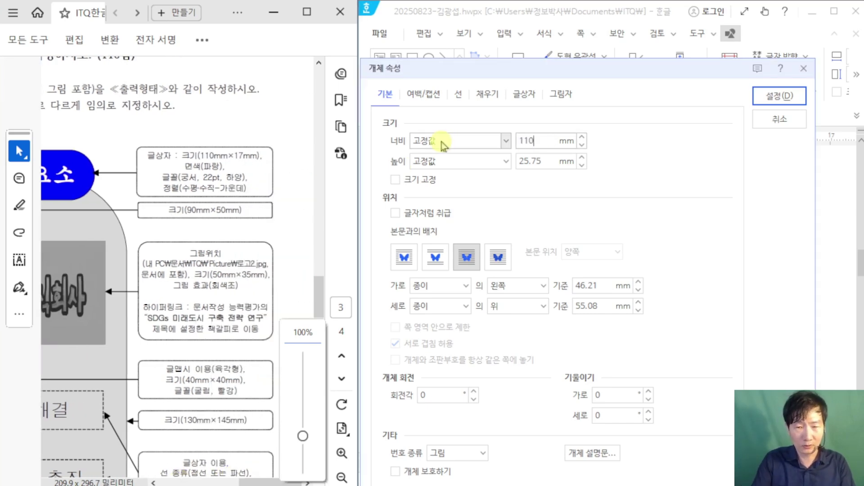
{"action": "key", "text": "Tab"}
{"action": "type", "text": "17"}
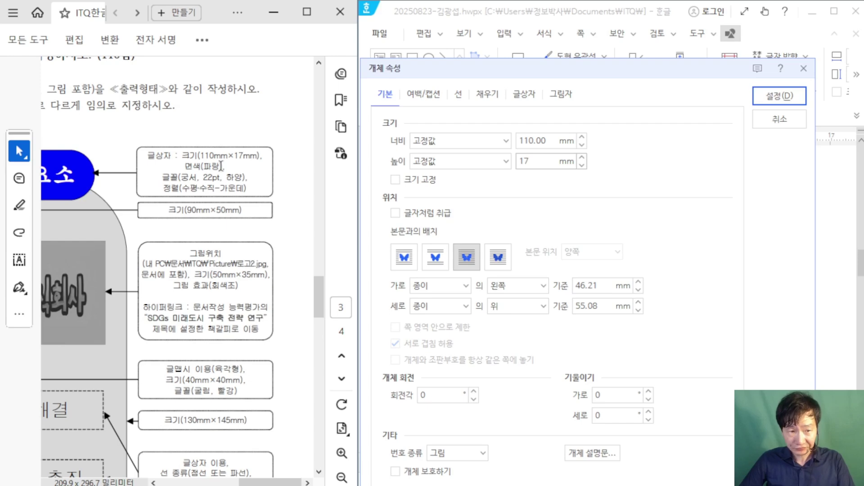
Step: Give the title box semicircular (반원) corners and a blue fill, and apply
{"action": "left_click", "coordinate": [458, 94]}
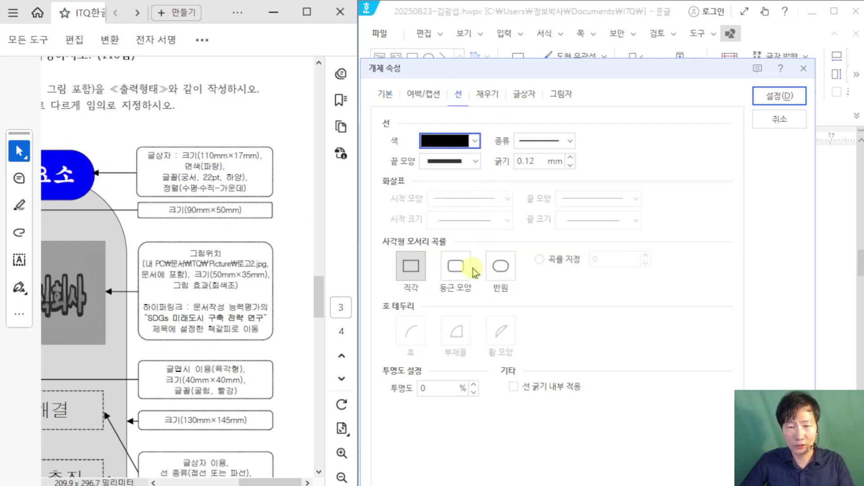
{"action": "left_click", "coordinate": [500, 268]}
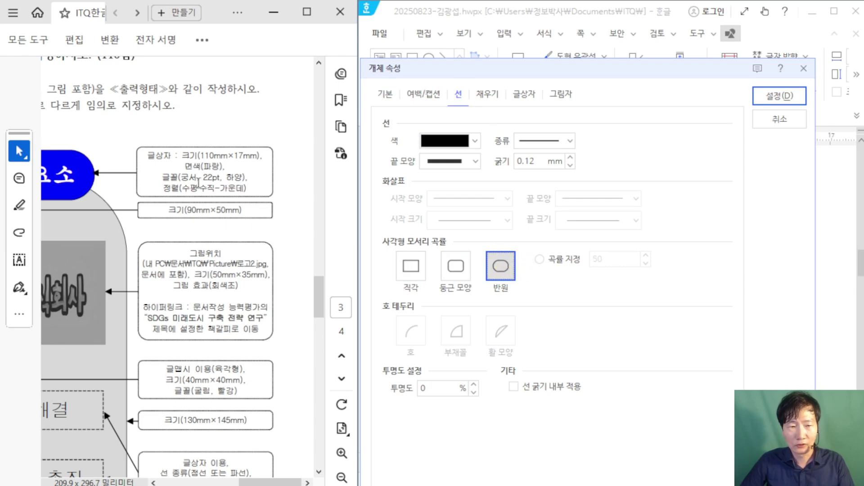
{"action": "left_click", "coordinate": [485, 96]}
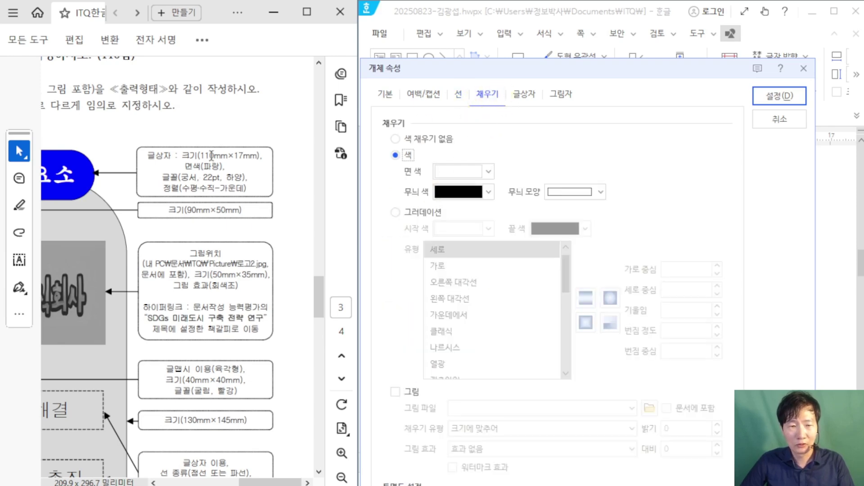
{"action": "left_click", "coordinate": [488, 172]}
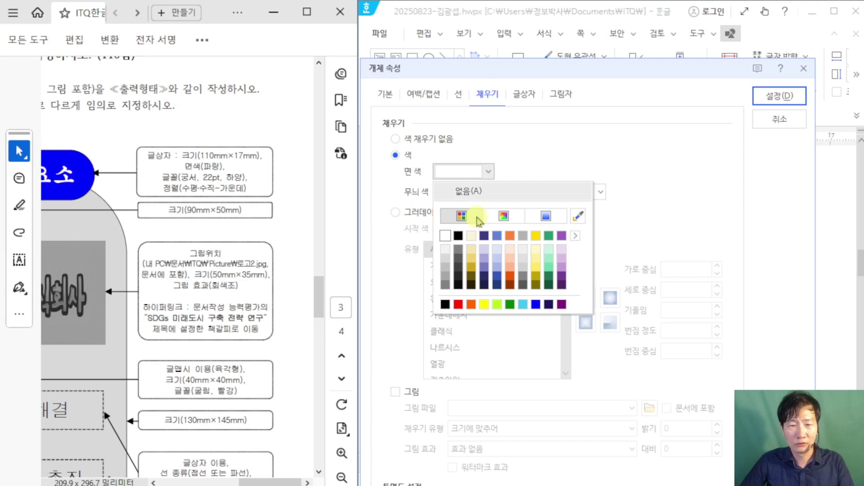
{"action": "left_click", "coordinate": [536, 304]}
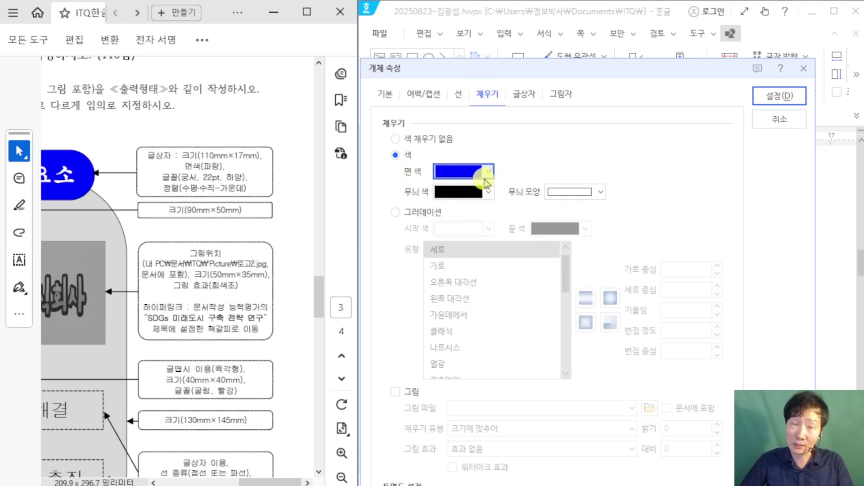
{"action": "left_click", "coordinate": [775, 96]}
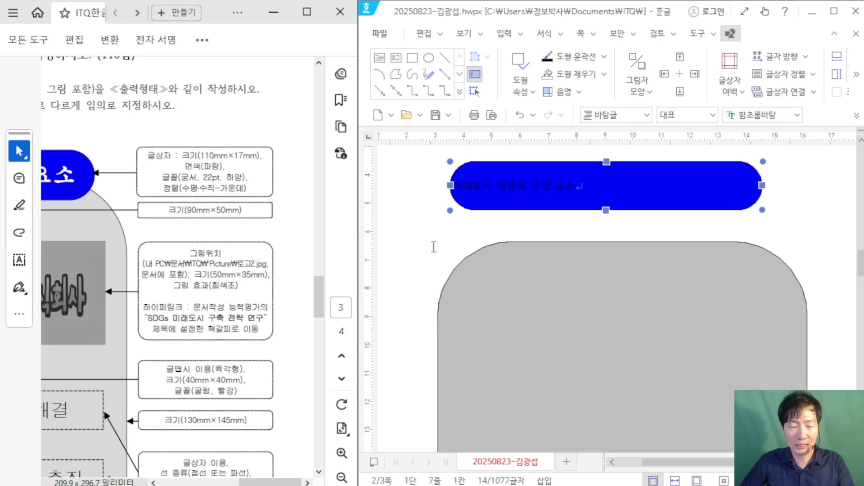
Step: Format the title text as 궁서, 22 pt, in white
{"action": "left_click", "coordinate": [433, 247]}
{"action": "left_click", "coordinate": [646, 187]}
{"action": "left_click_drag", "start_coordinate": [646, 187], "coordinate": [469, 174]}
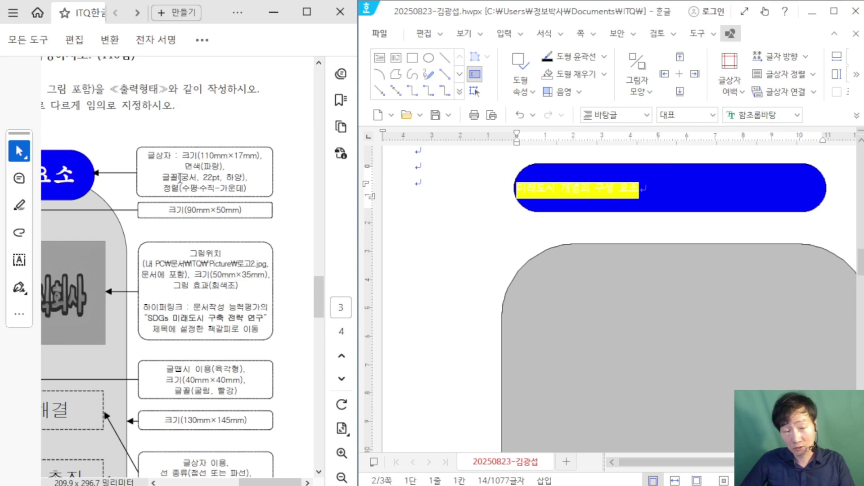
{"action": "left_click", "coordinate": [834, 11]}
{"action": "left_click", "coordinate": [410, 118]}
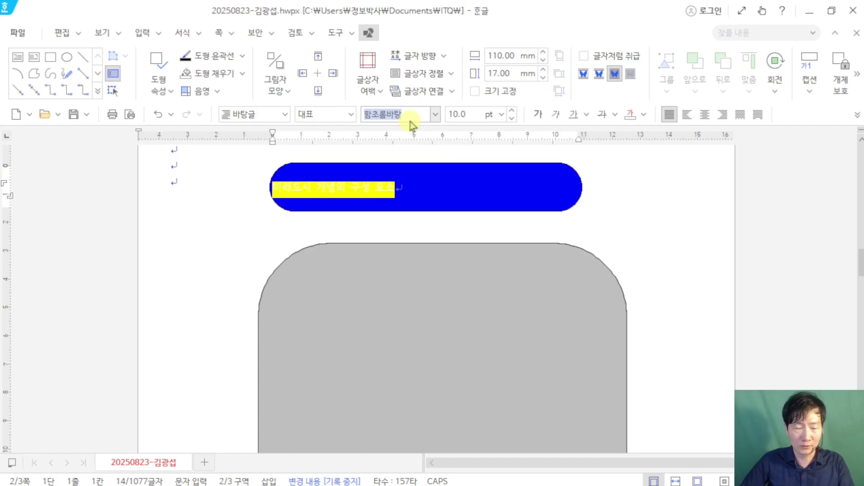
{"action": "type", "text": "궁서"}
{"action": "key", "text": "Tab"}
{"action": "type", "text": "22"}
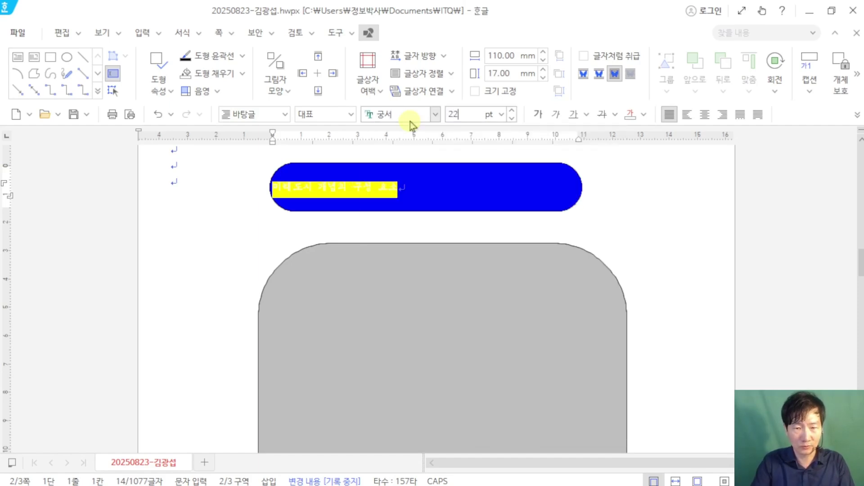
{"action": "key", "text": "Return"}
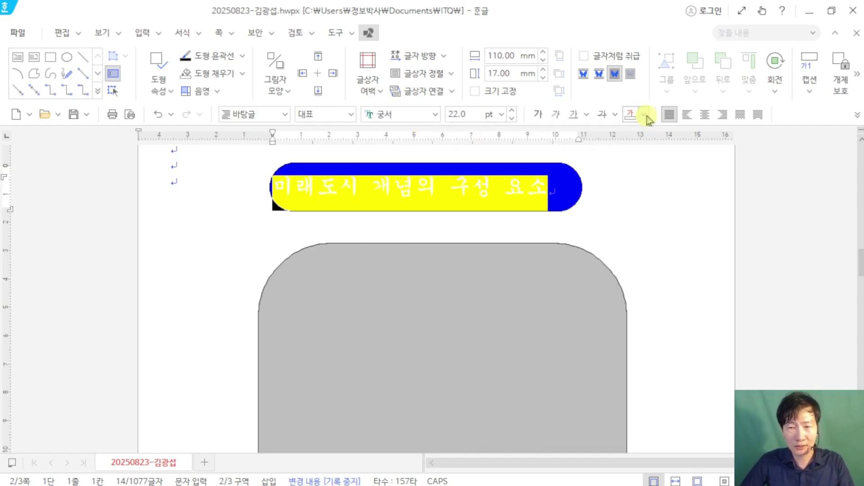
{"action": "left_click", "coordinate": [643, 115]}
{"action": "left_click", "coordinate": [647, 167]}
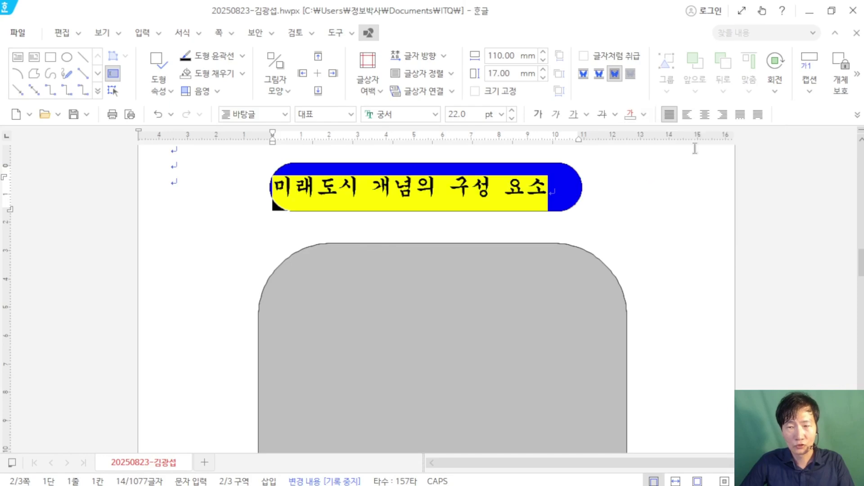
Step: Centre the title within the banner, then leave text editing and select the banner
{"action": "left_click", "coordinate": [704, 115]}
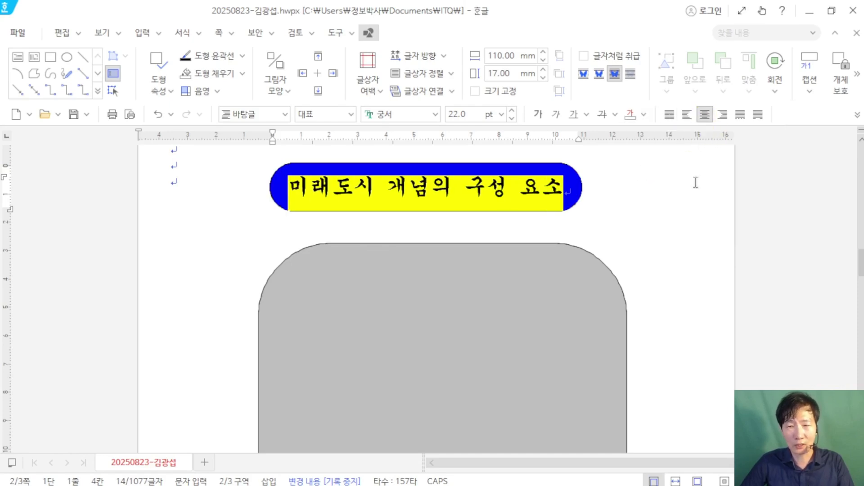
{"action": "key", "text": "Escape"}
{"action": "key", "text": "shift+Escape"}
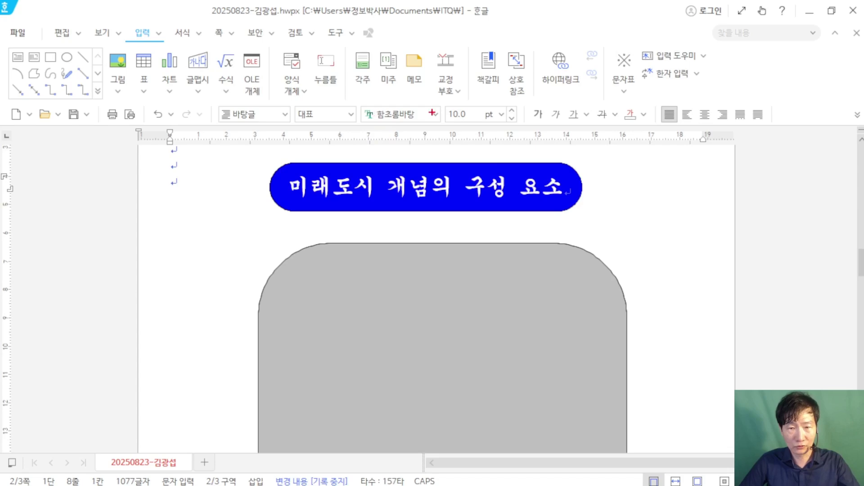
{"action": "left_click", "coordinate": [460, 213]}
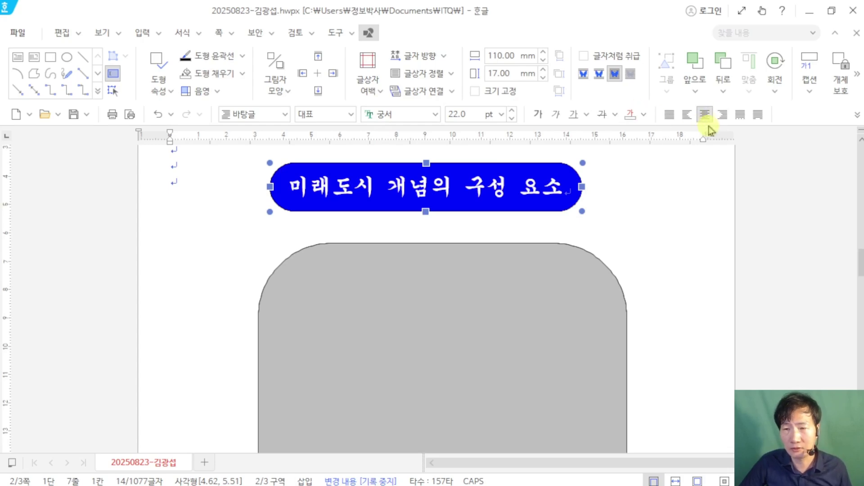
Step: Move the blue title banner down onto the top edge of the grey panel
{"action": "left_click", "coordinate": [709, 225]}
{"action": "left_click", "coordinate": [530, 209]}
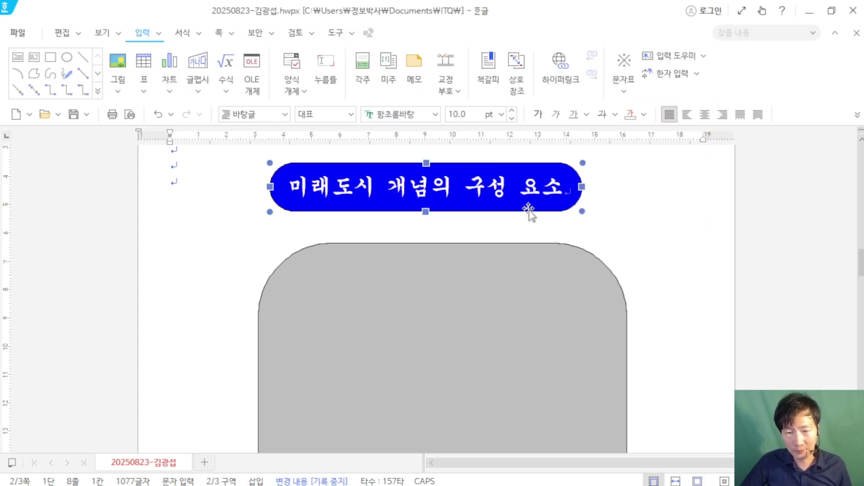
{"action": "double_click", "coordinate": [516, 201]}
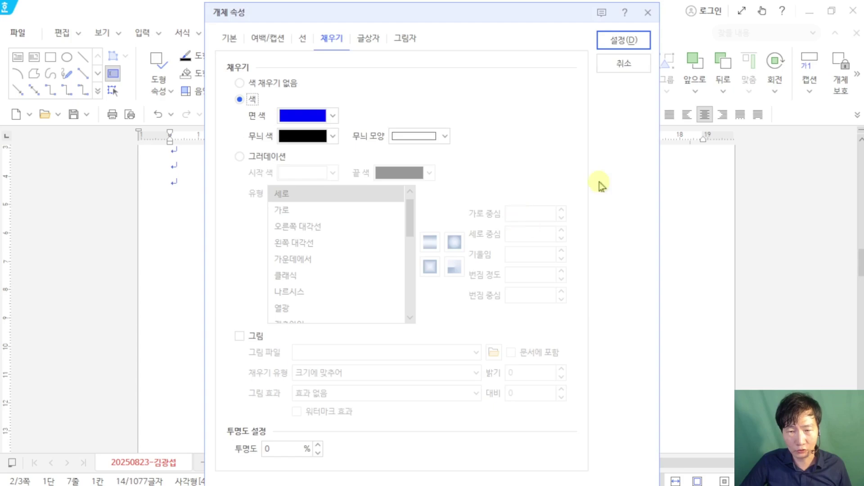
{"action": "left_click", "coordinate": [617, 64]}
{"action": "left_click_drag", "start_coordinate": [481, 214], "coordinate": [492, 270]}
Step: Snap Hangul right beside the exam PDF and fine-tune the banner's position
{"action": "key", "text": "super+Right"}
{"action": "left_click", "coordinate": [191, 202]}
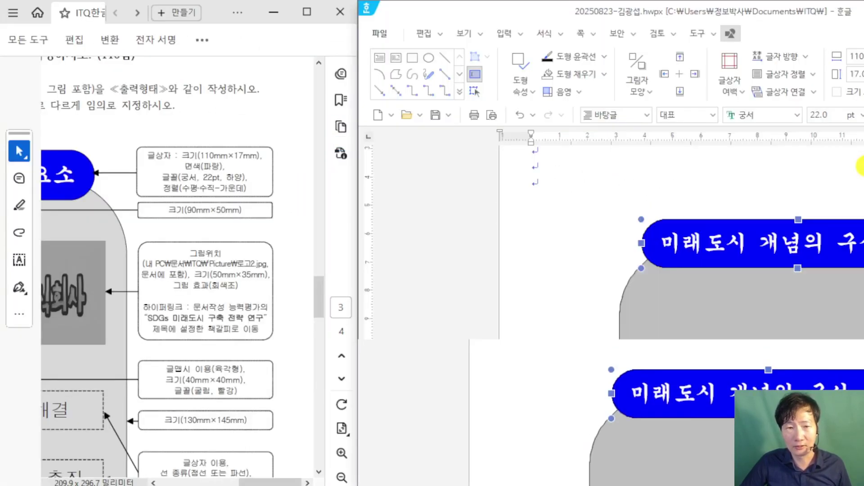
{"action": "scroll", "coordinate": [204, 116], "scroll_direction": "down", "scroll_amount": 3}
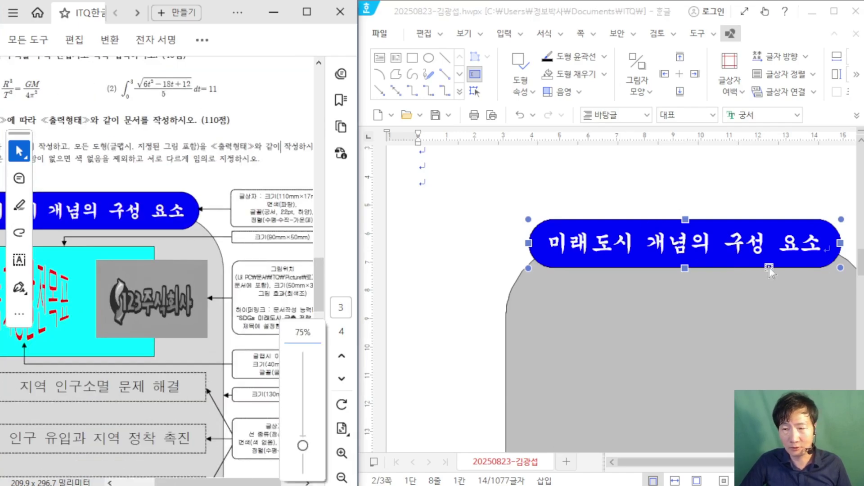
{"action": "left_click_drag", "start_coordinate": [770, 267], "coordinate": [772, 267]}
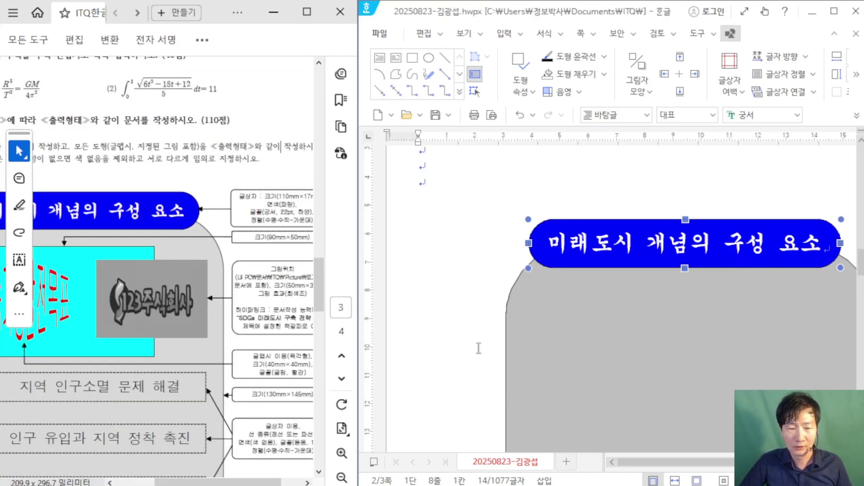
{"action": "left_click", "coordinate": [253, 450]}
{"action": "scroll", "coordinate": [165, 298], "scroll_direction": "down", "scroll_amount": 2}
{"action": "scroll", "coordinate": [180, 283], "scroll_direction": "down", "scroll_amount": 2}
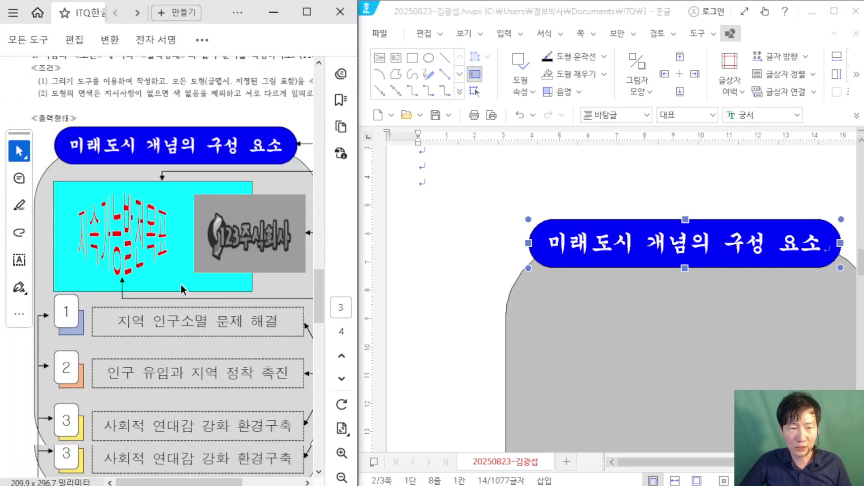
{"action": "scroll", "coordinate": [180, 283], "scroll_direction": "down", "scroll_amount": 1}
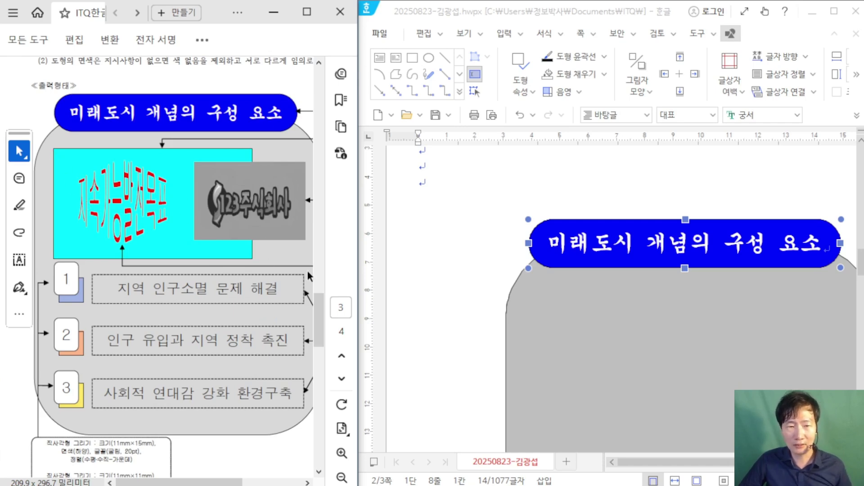
Step: Draw a rectangle on the grey panel and open its object properties
{"action": "left_click", "coordinate": [412, 58]}
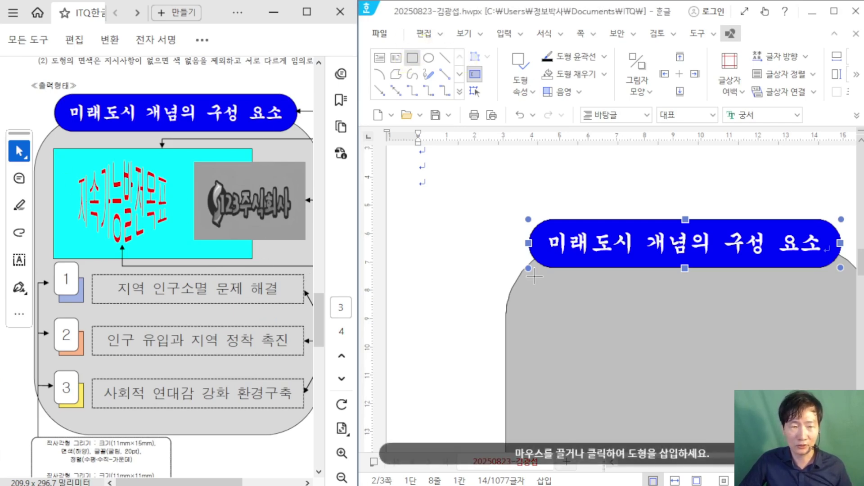
{"action": "scroll", "coordinate": [413, 271], "scroll_direction": "down", "scroll_amount": 3}
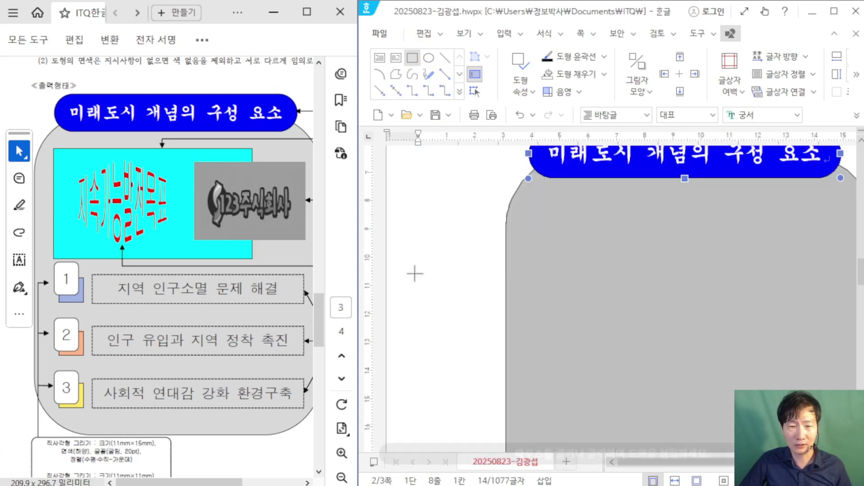
{"action": "left_click_drag", "start_coordinate": [406, 225], "coordinate": [464, 269]}
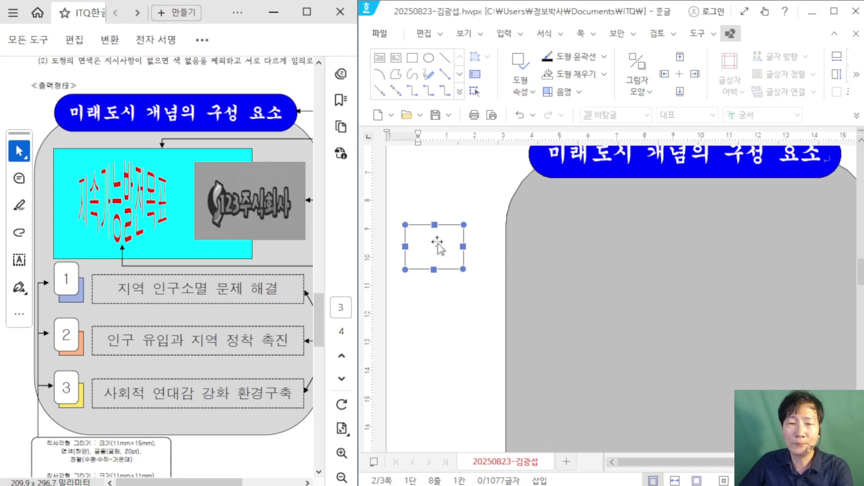
{"action": "key", "text": "p"}
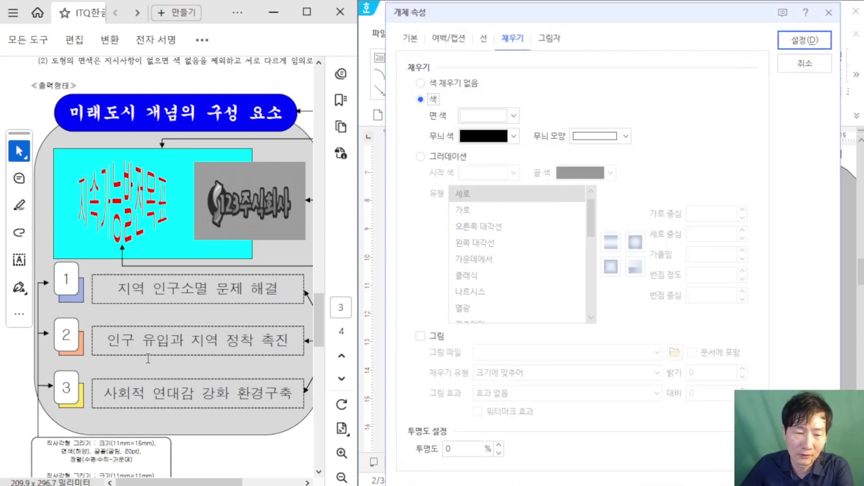
{"action": "left_click_drag", "start_coordinate": [172, 481], "coordinate": [233, 481]}
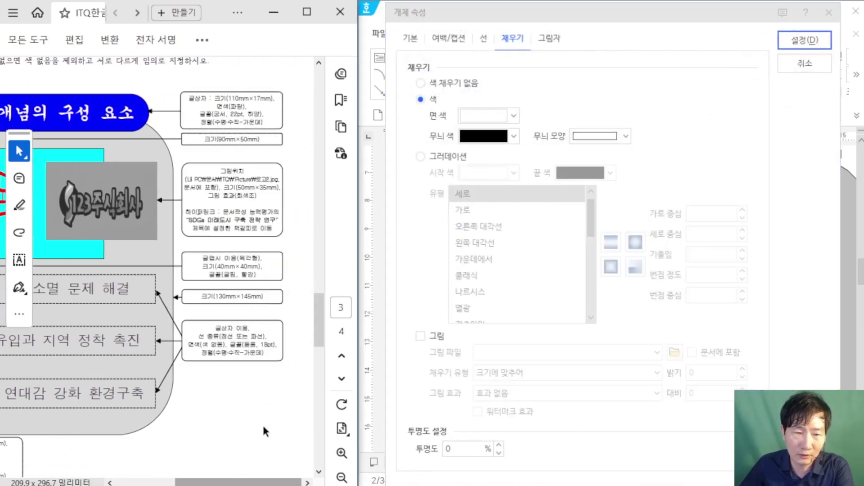
{"action": "scroll", "coordinate": [266, 296], "scroll_direction": "up", "scroll_amount": 2}
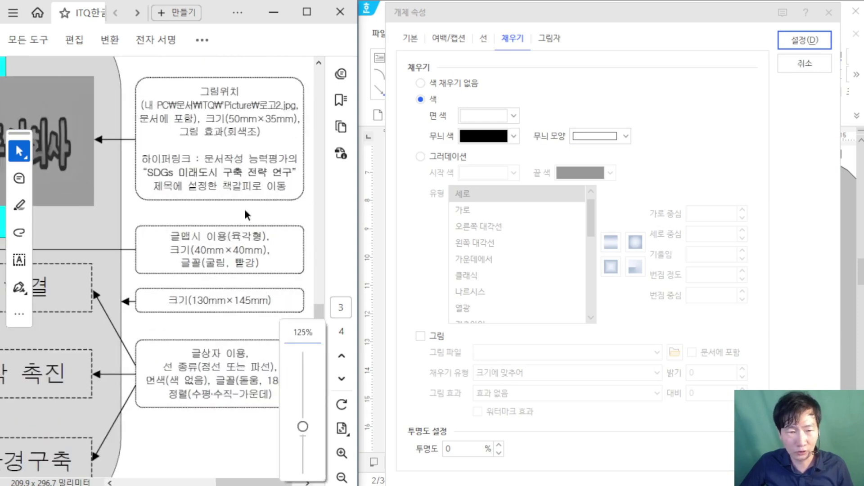
{"action": "scroll", "coordinate": [235, 205], "scroll_direction": "up", "scroll_amount": 3}
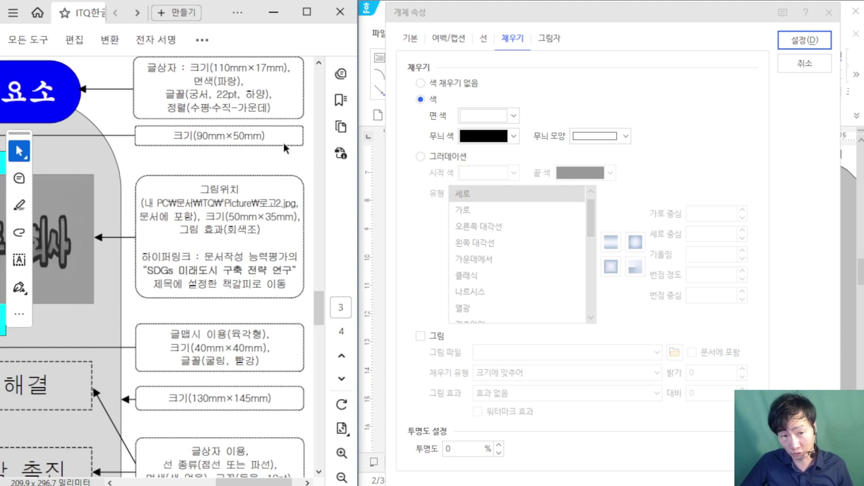
Step: Make the rectangle 90 × 50 mm with a sky-blue fill
{"action": "left_click", "coordinate": [411, 39]}
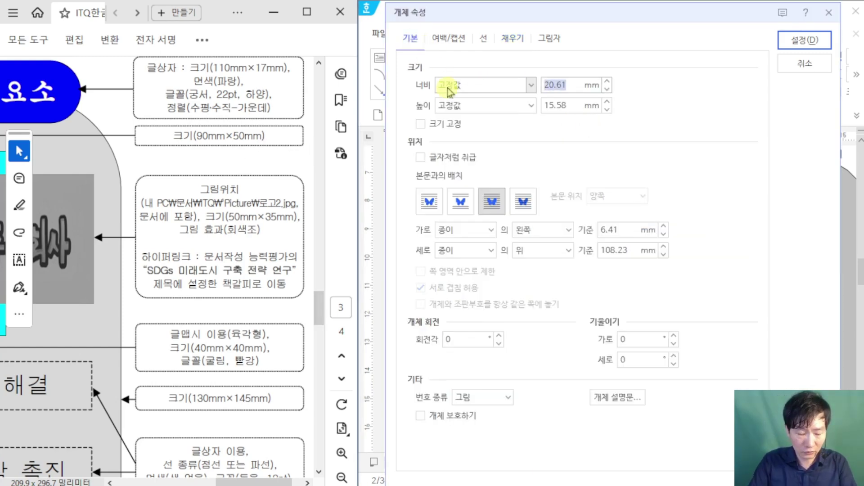
{"action": "type", "text": "90"}
{"action": "key", "text": "Tab"}
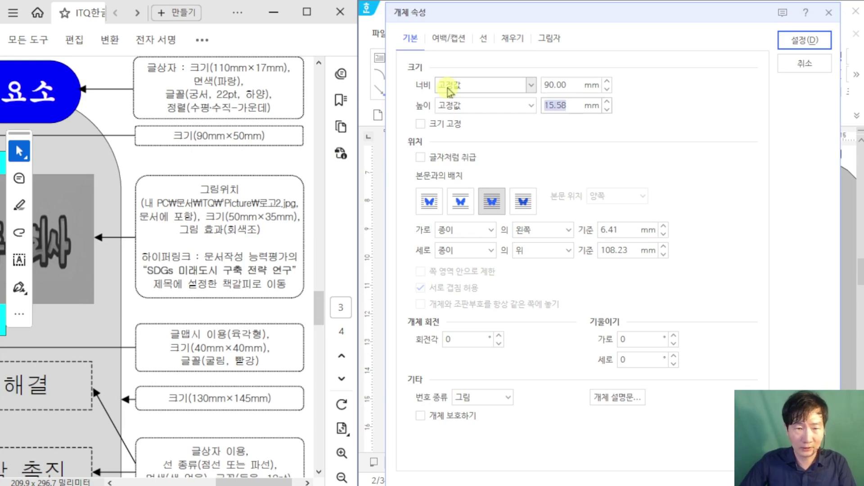
{"action": "type", "text": "50"}
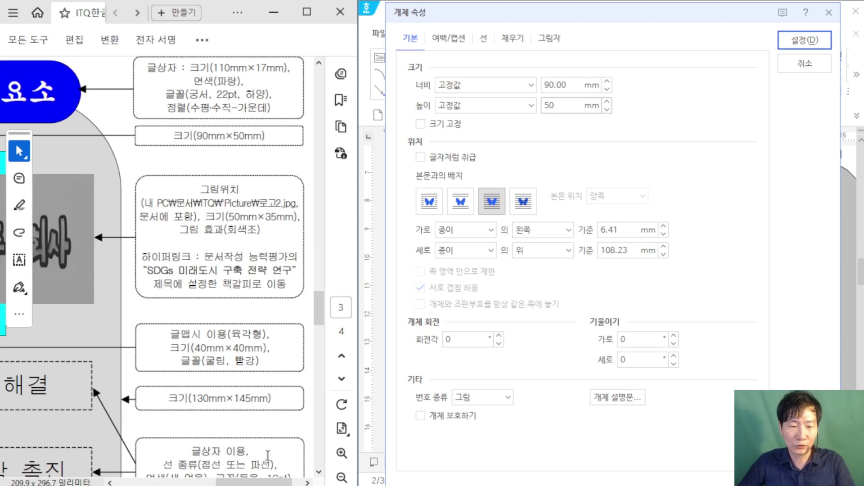
{"action": "left_click_drag", "start_coordinate": [254, 483], "coordinate": [213, 482]}
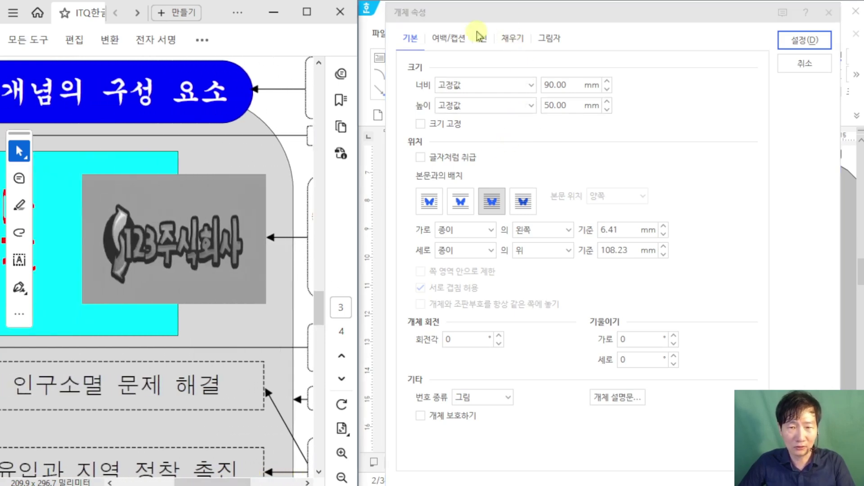
{"action": "left_click", "coordinate": [512, 38]}
{"action": "left_click", "coordinate": [513, 115]}
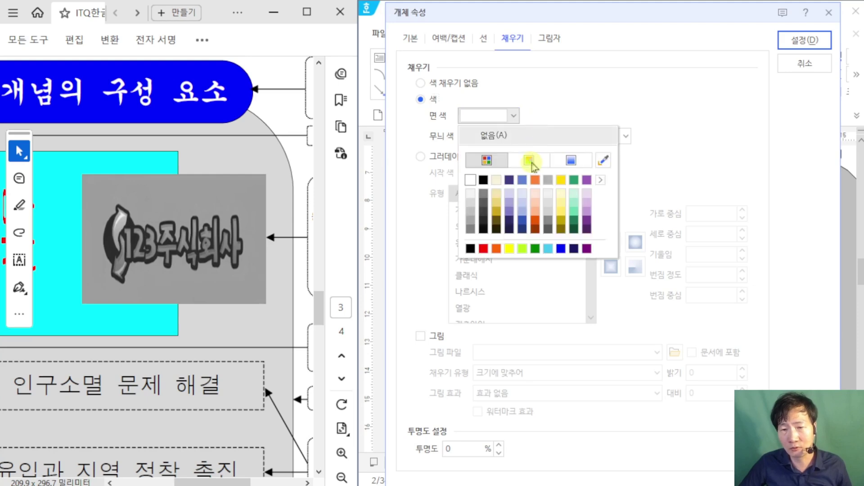
{"action": "left_click", "coordinate": [546, 250]}
{"action": "left_click", "coordinate": [804, 42]}
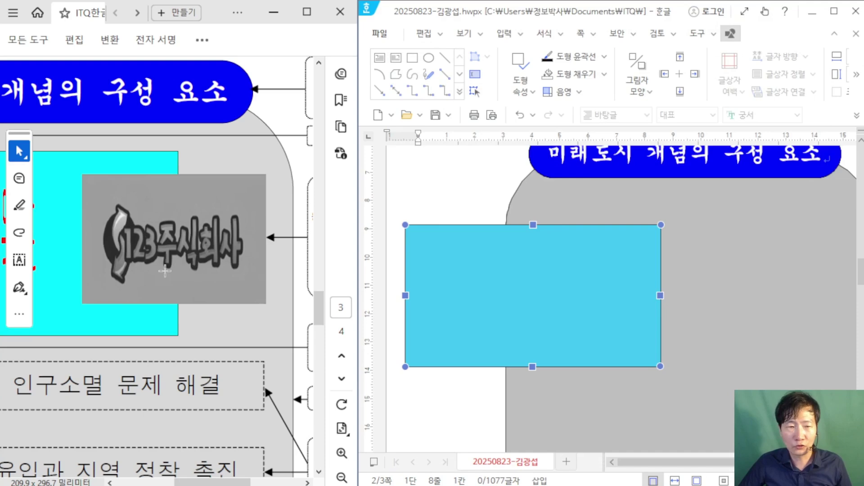
Step: Drag the sky-blue rectangle up and left to sit just under the title banner
{"action": "scroll", "coordinate": [165, 271], "scroll_direction": "down", "scroll_amount": 1}
{"action": "left_click", "coordinate": [261, 154]}
{"action": "scroll", "coordinate": [274, 166], "scroll_direction": "down", "scroll_amount": 2}
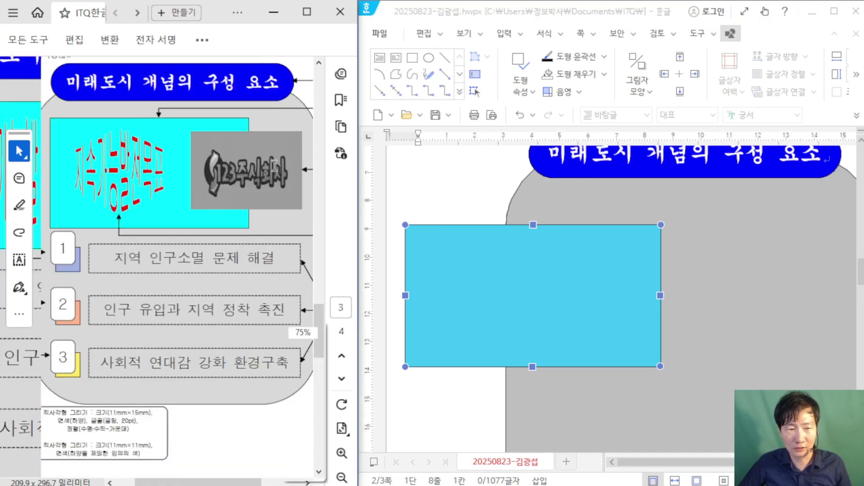
{"action": "scroll", "coordinate": [274, 165], "scroll_direction": "down", "scroll_amount": 1}
{"action": "scroll", "coordinate": [267, 222], "scroll_direction": "up", "scroll_amount": 2}
{"action": "left_click_drag", "start_coordinate": [486, 268], "coordinate": [611, 252]}
{"action": "left_click_drag", "start_coordinate": [609, 283], "coordinate": [599, 270]}
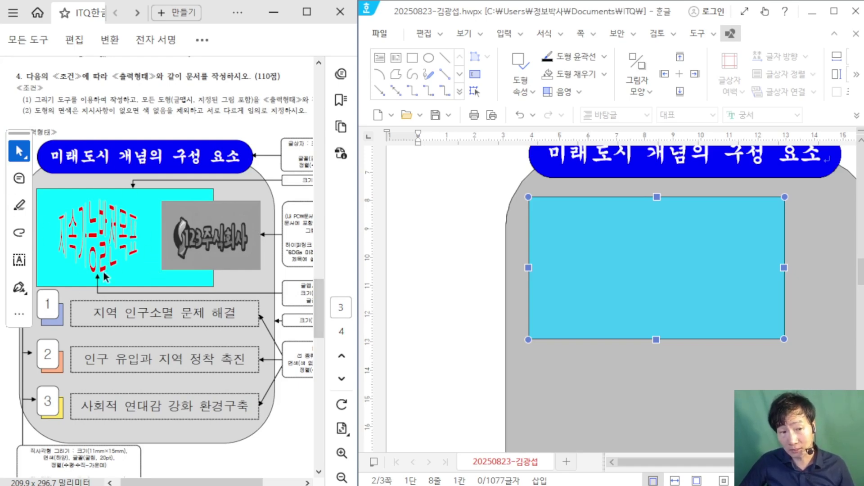
{"action": "left_click", "coordinate": [435, 229]}
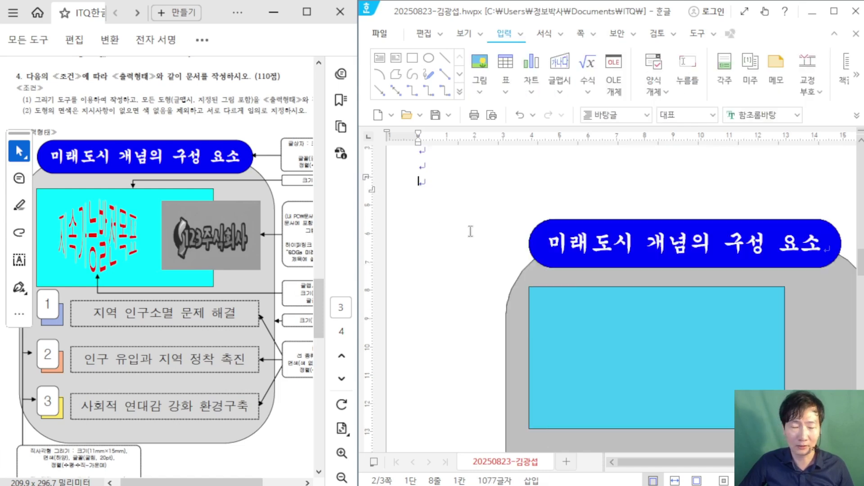
{"action": "scroll", "coordinate": [471, 207], "scroll_direction": "down", "scroll_amount": 2}
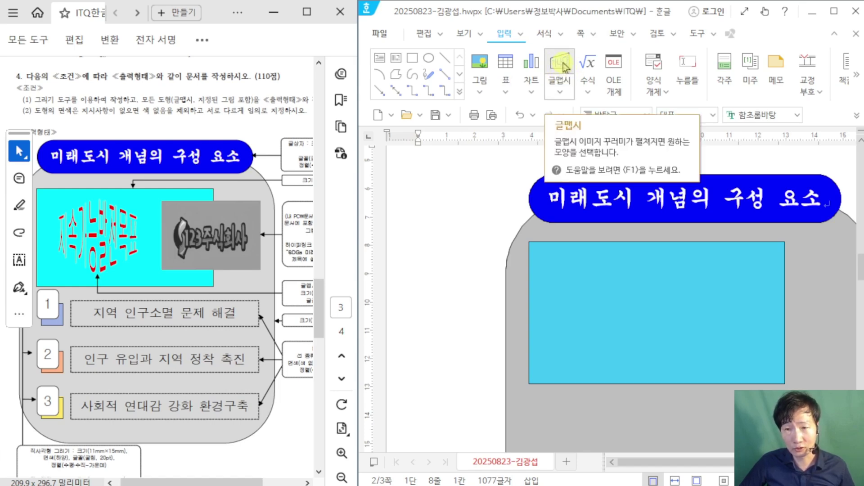
Step: Start a word art object with the text '지속가능발전목표' and check the exam spec
{"action": "left_click", "coordinate": [564, 67]}
{"action": "left_click_drag", "start_coordinate": [538, 144], "coordinate": [416, 93]}
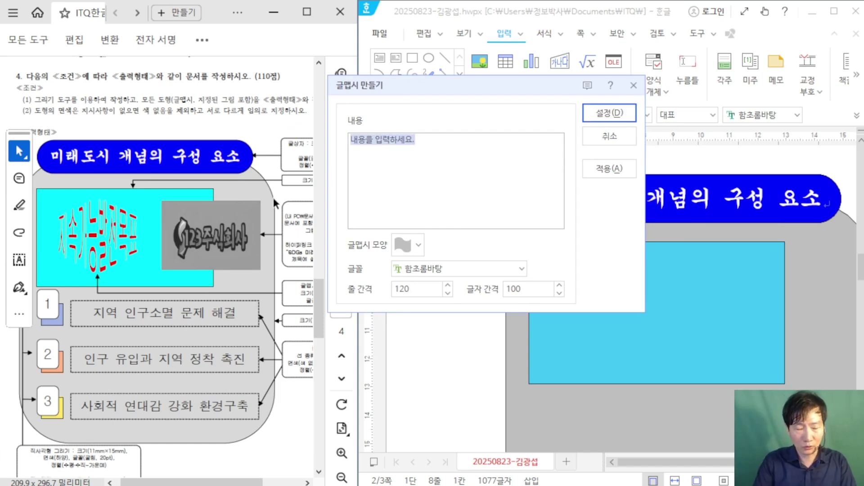
{"action": "type", "text": "지"}
{"action": "type", "text": "속가능발전"}
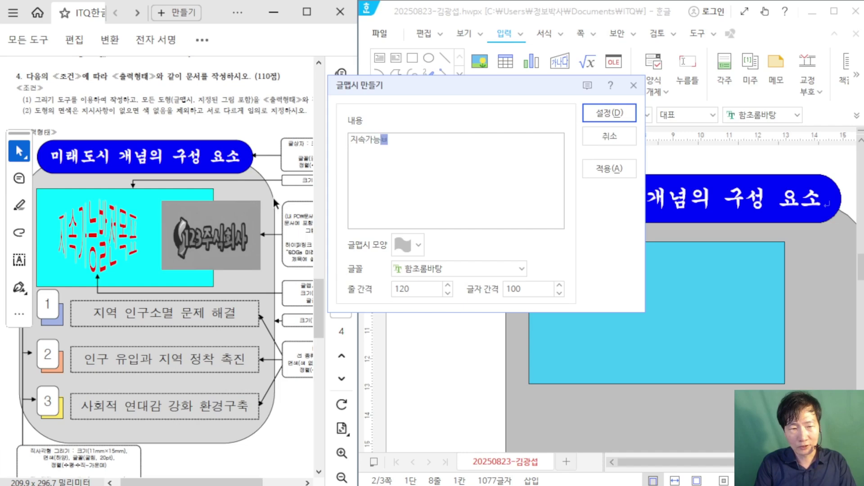
{"action": "type", "text": "목"}
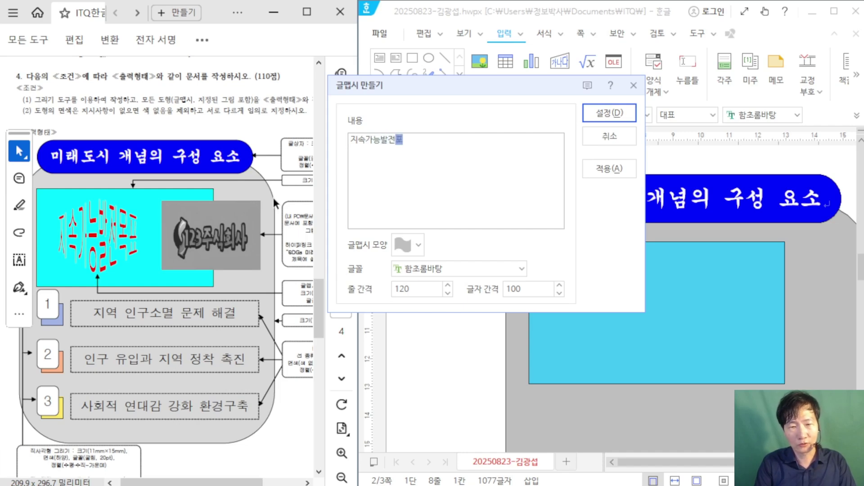
{"action": "type", "text": "표"}
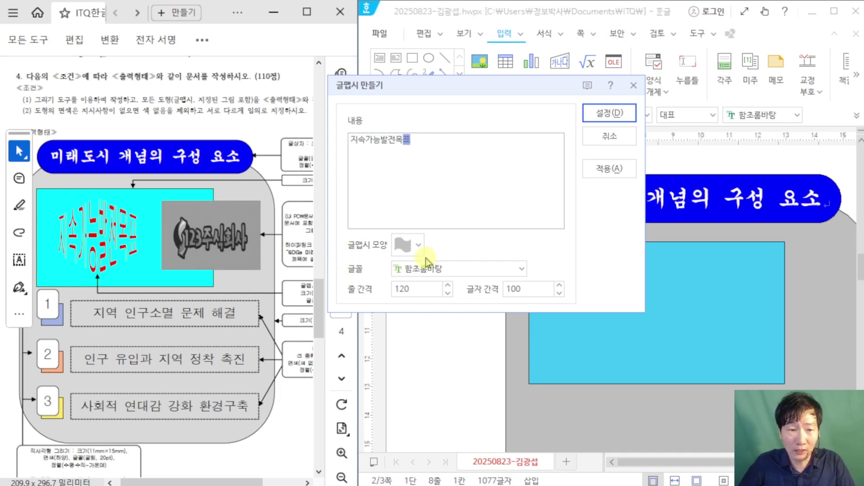
{"action": "left_click", "coordinate": [287, 431]}
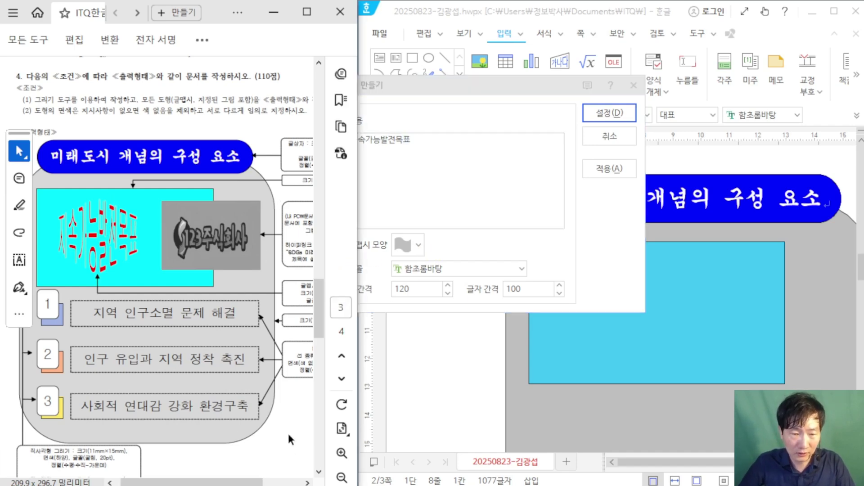
{"action": "scroll", "coordinate": [290, 423], "scroll_direction": "up", "scroll_amount": 1, "text": "ctrl"}
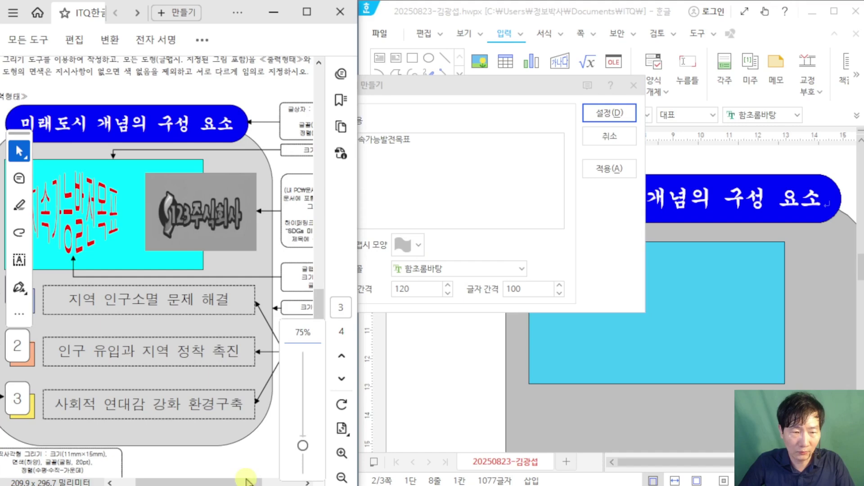
{"action": "left_click_drag", "start_coordinate": [247, 482], "coordinate": [280, 482]}
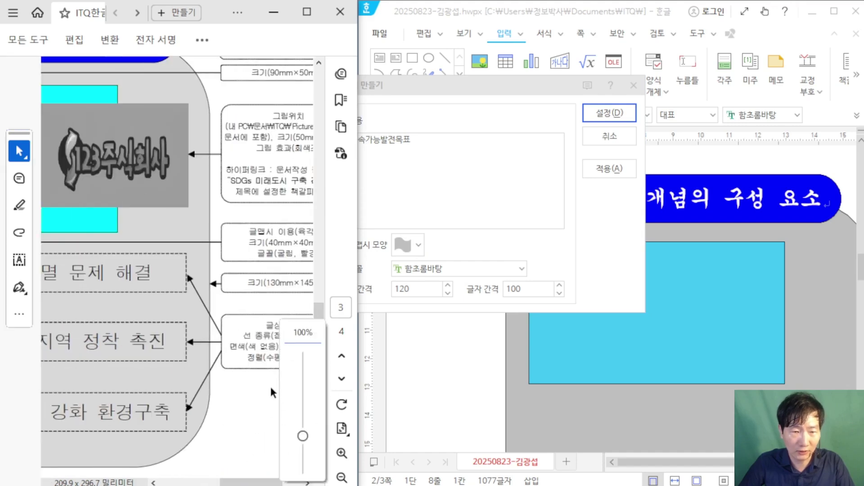
{"action": "left_click_drag", "start_coordinate": [263, 481], "coordinate": [282, 481]}
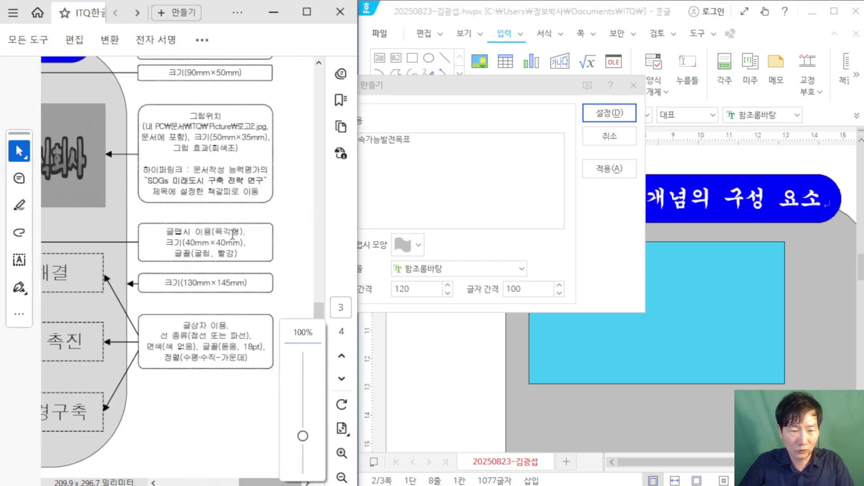
Step: Give the word art the hexagon shape and 굴림 font, and create it
{"action": "left_click", "coordinate": [414, 245]}
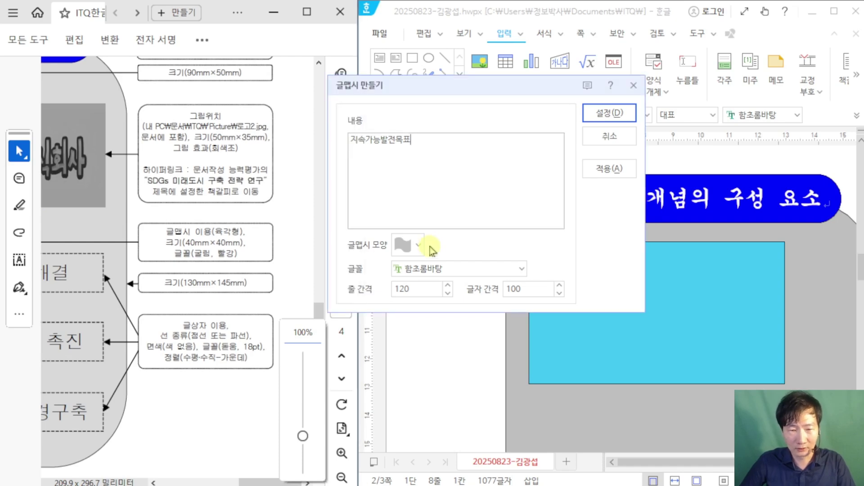
{"action": "left_click", "coordinate": [405, 245]}
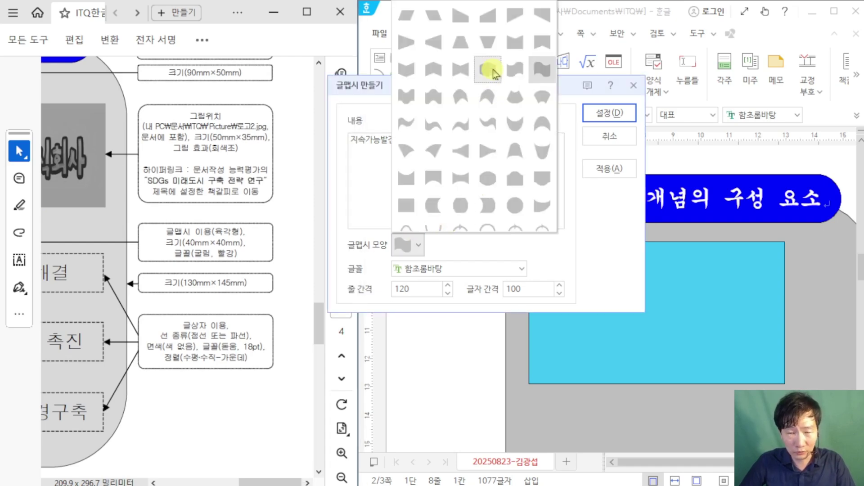
{"action": "left_click", "coordinate": [492, 72]}
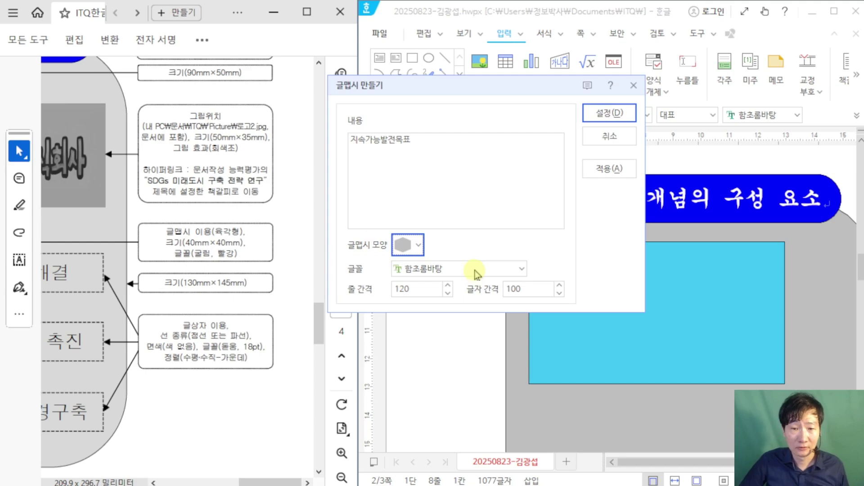
{"action": "left_click", "coordinate": [521, 269]}
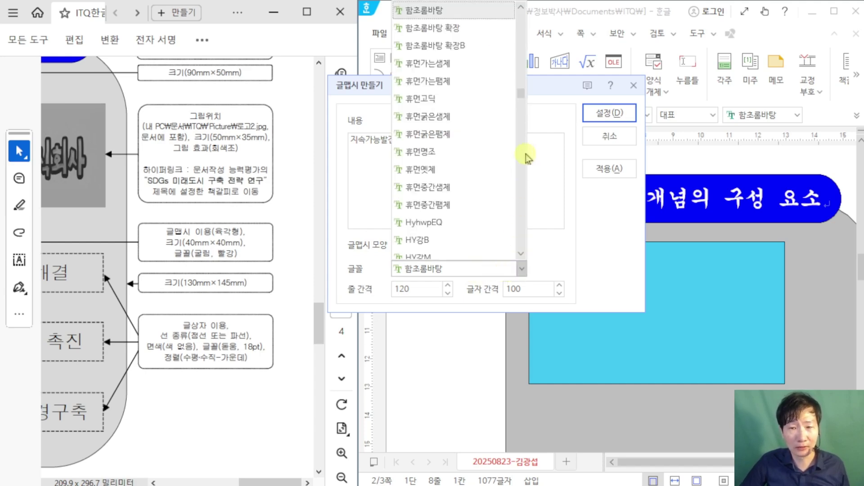
{"action": "left_click_drag", "start_coordinate": [524, 94], "coordinate": [521, 20]}
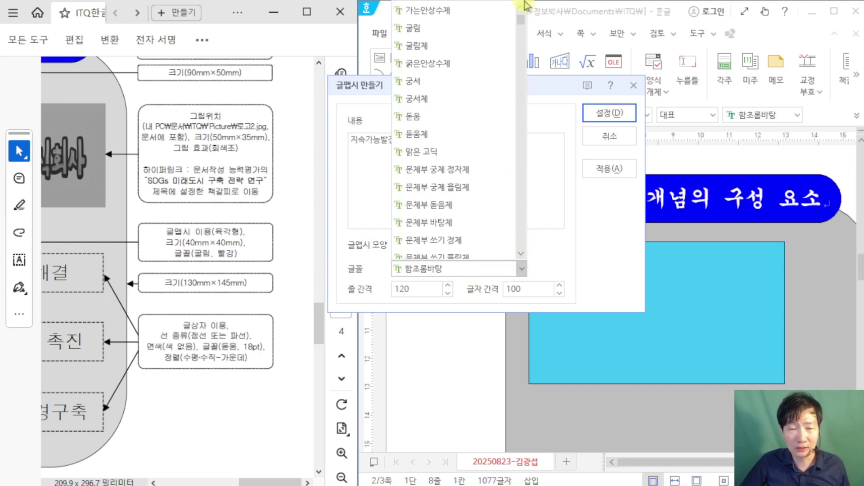
{"action": "left_click", "coordinate": [439, 34]}
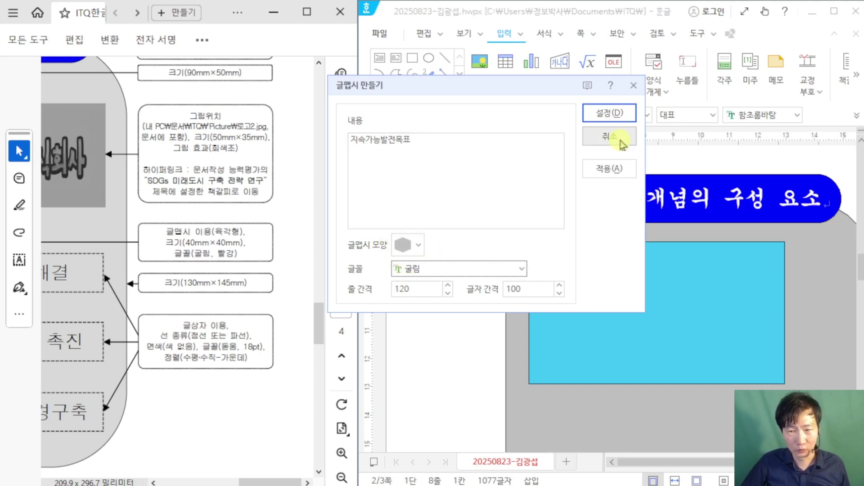
{"action": "left_click", "coordinate": [609, 114]}
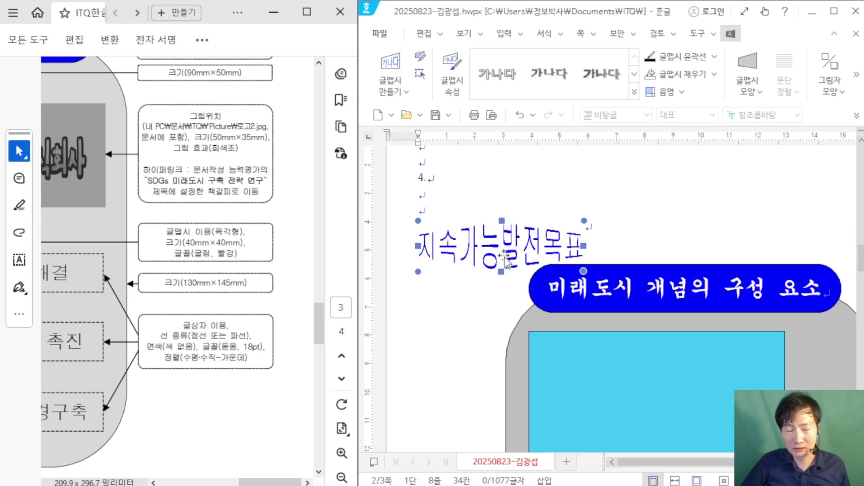
Step: Nudge the word art beside the title banner and open its object properties
{"action": "scroll", "coordinate": [507, 261], "scroll_direction": "down", "scroll_amount": 1}
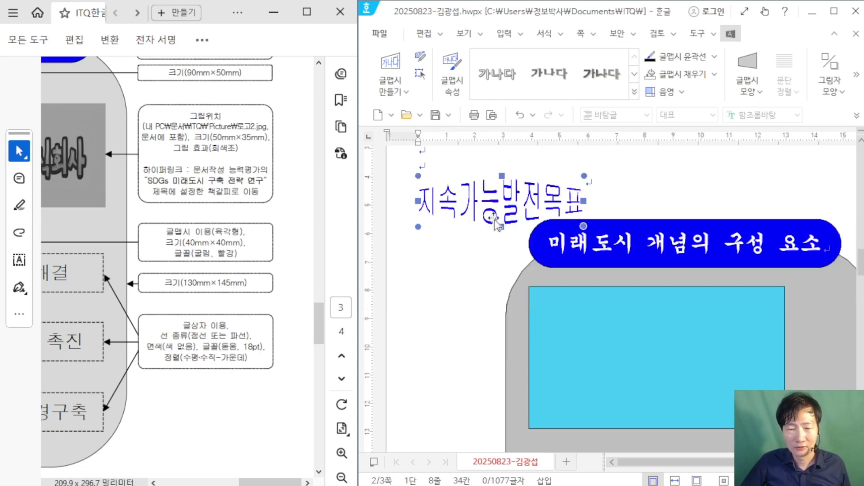
{"action": "left_click_drag", "start_coordinate": [485, 208], "coordinate": [468, 218]}
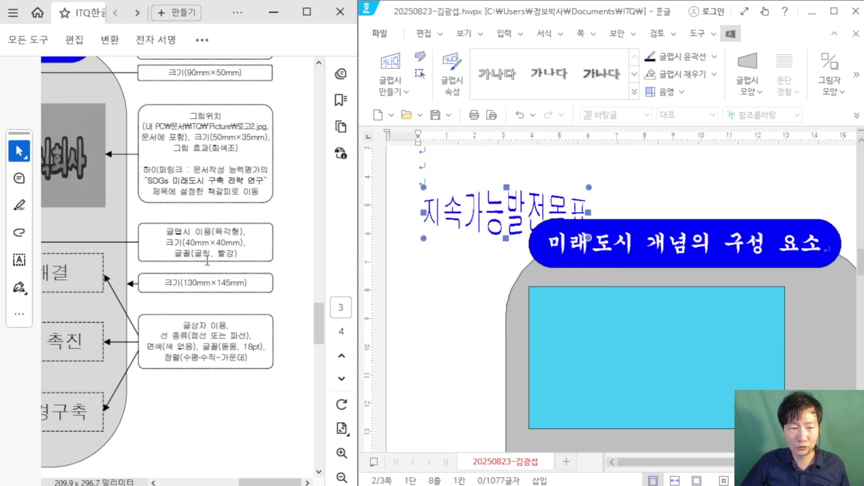
{"action": "double_click", "coordinate": [494, 213]}
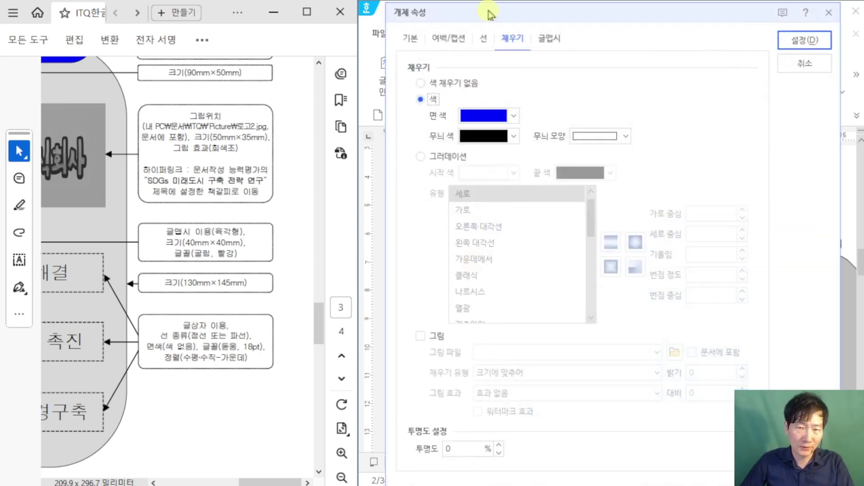
{"action": "left_click_drag", "start_coordinate": [490, 14], "coordinate": [542, 13]}
Step: Set the word art to 40 × 40 mm, placed in front of text (글 앞으로)
{"action": "left_click", "coordinate": [463, 38]}
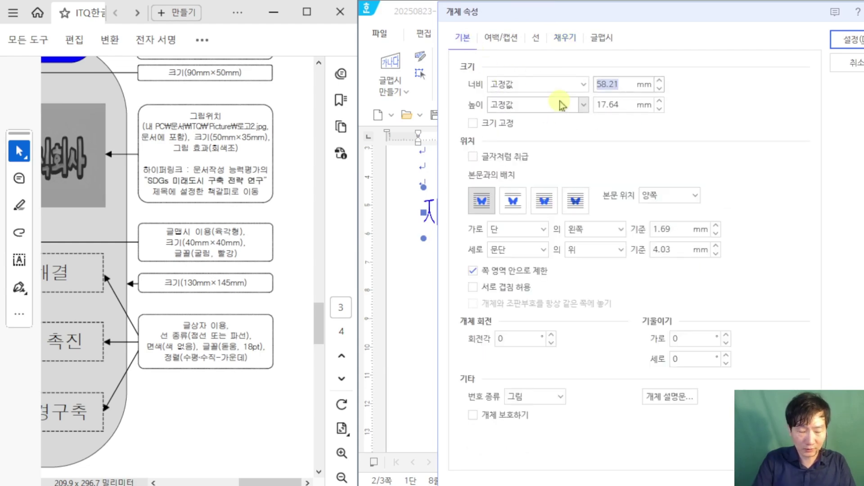
{"action": "key", "text": "Tab"}
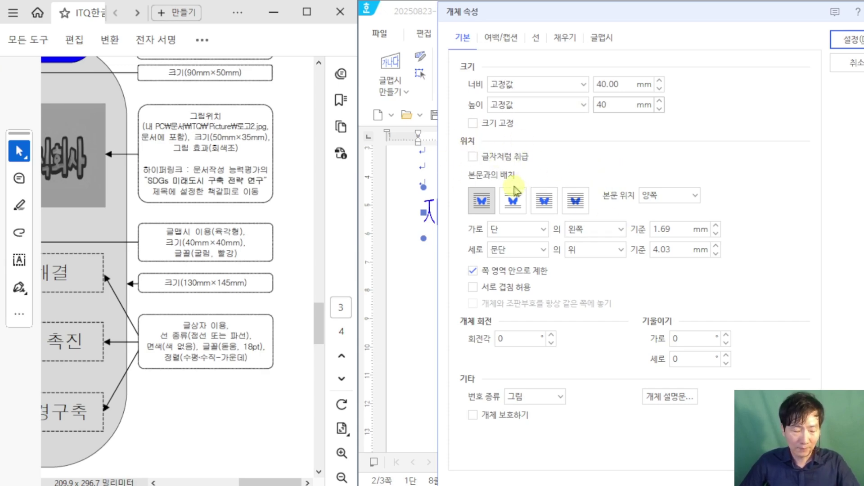
{"action": "left_click_drag", "start_coordinate": [527, 174], "coordinate": [565, 227]}
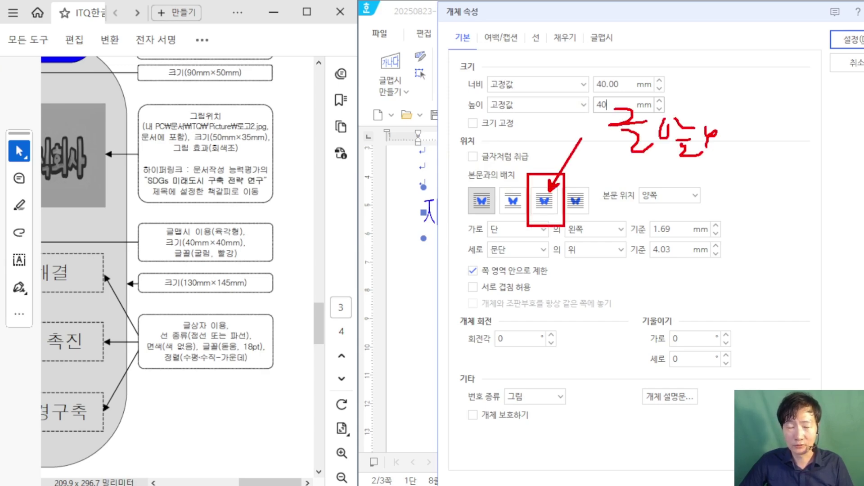
{"action": "left_click_drag", "start_coordinate": [783, 168], "coordinate": [583, 168]}
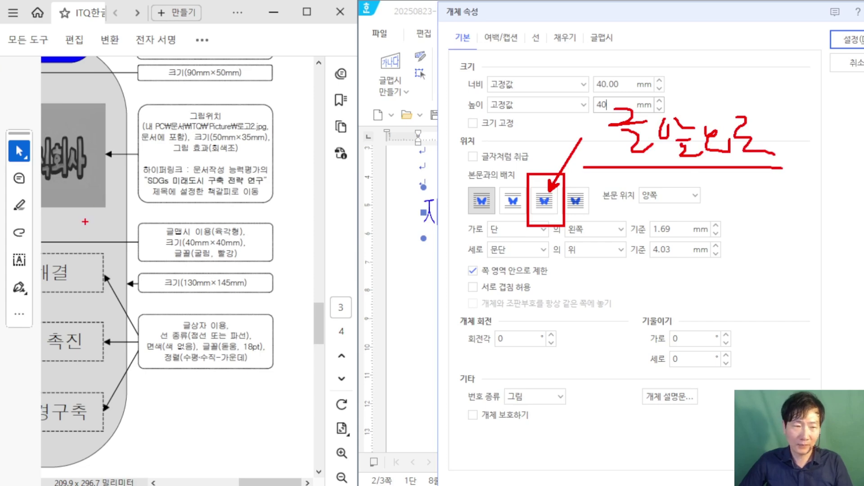
{"action": "left_click_drag", "start_coordinate": [94, 179], "coordinate": [151, 215]}
{"action": "key", "text": "Escape"}
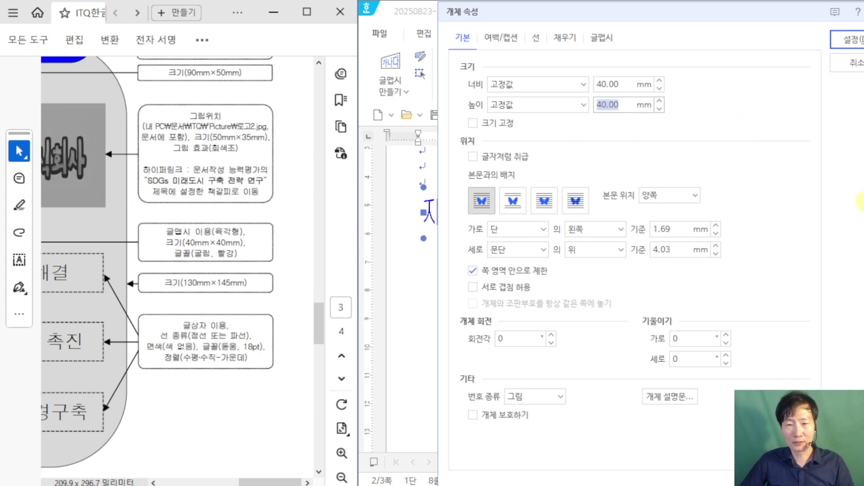
{"action": "left_click", "coordinate": [545, 200]}
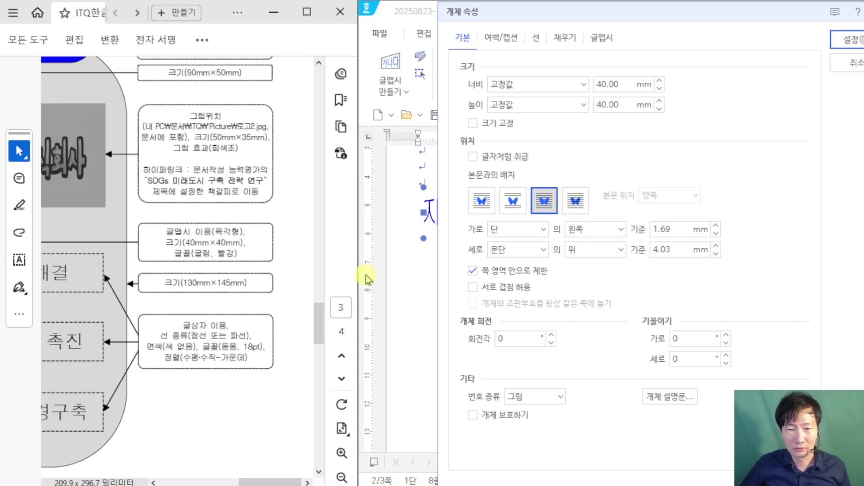
{"action": "mouse_move", "coordinate": [265, 483]}
{"action": "left_mouse_down"}
{"action": "mouse_move", "coordinate": [215, 483]}
{"action": "mouse_move", "coordinate": [264, 483]}
{"action": "left_mouse_up"}
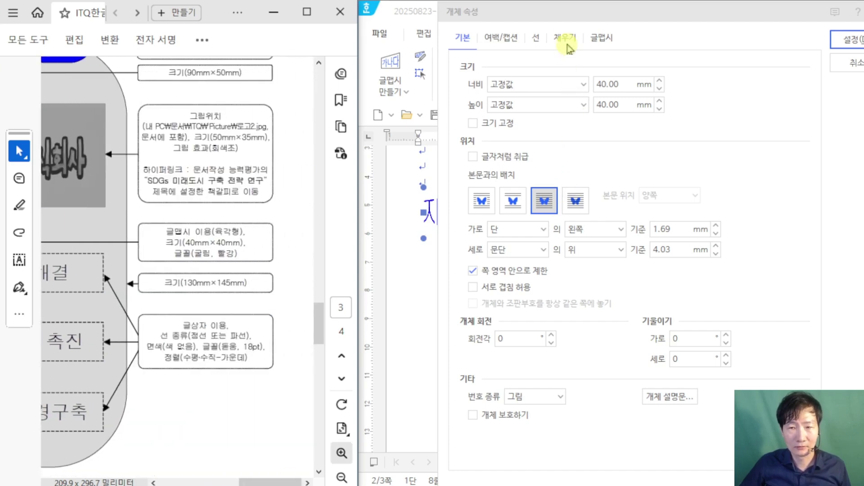
Step: Fill the word art red and apply the properties
{"action": "left_click", "coordinate": [566, 38]}
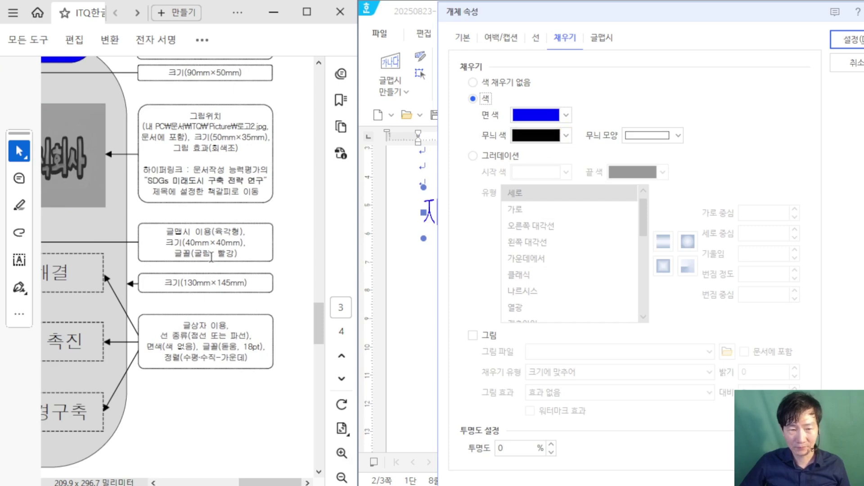
{"action": "left_click", "coordinate": [562, 114]}
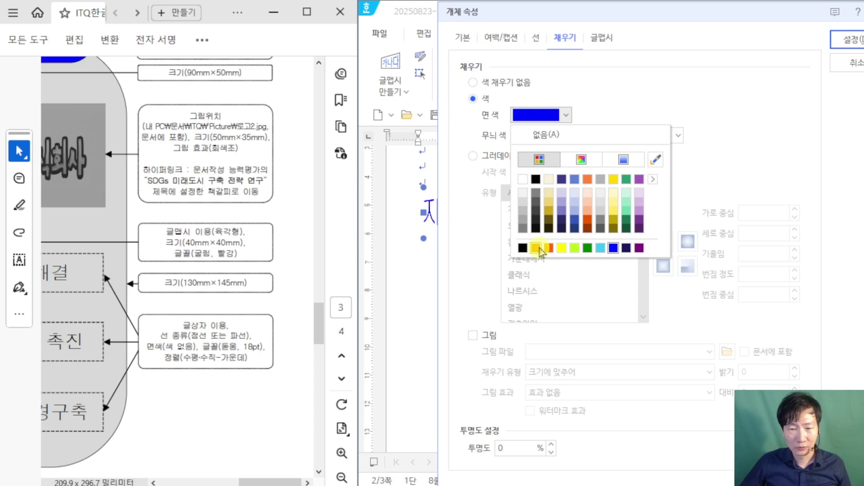
{"action": "left_click", "coordinate": [549, 248]}
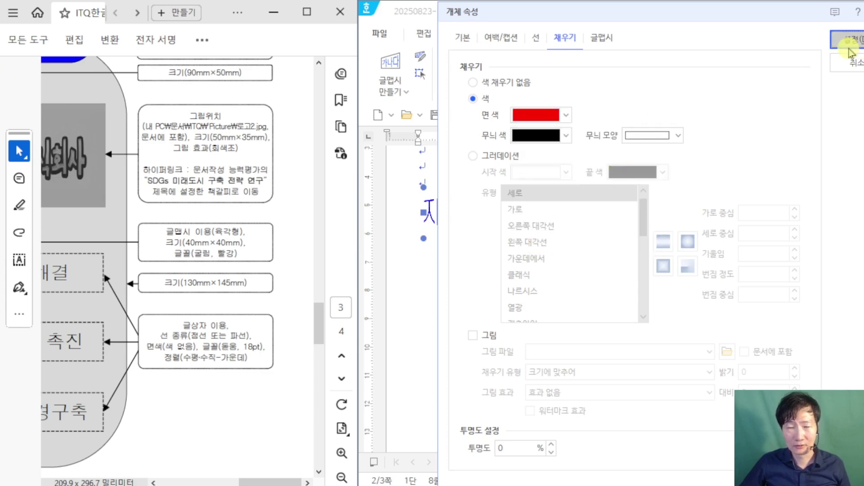
{"action": "left_click", "coordinate": [850, 50]}
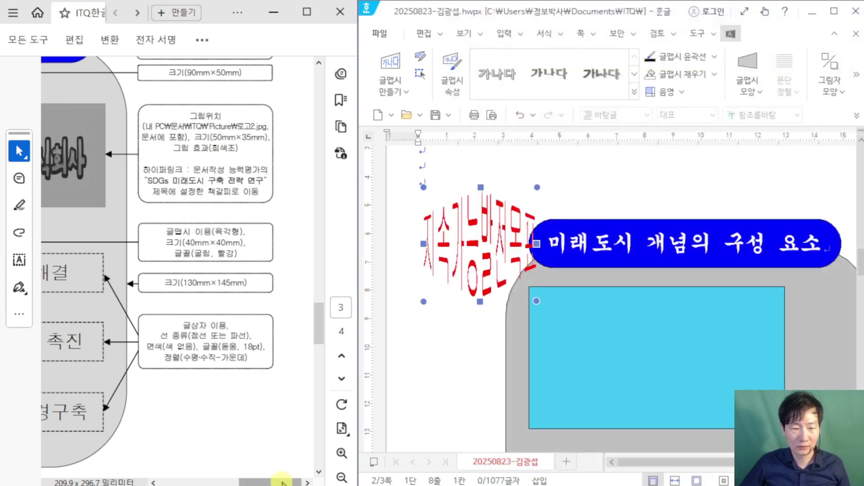
Step: Drag the red word art into the sky-blue rectangle
{"action": "scroll", "coordinate": [292, 392], "scroll_direction": "left", "scroll_amount": 5}
{"action": "scroll", "coordinate": [292, 392], "scroll_direction": "up", "scroll_amount": 3}
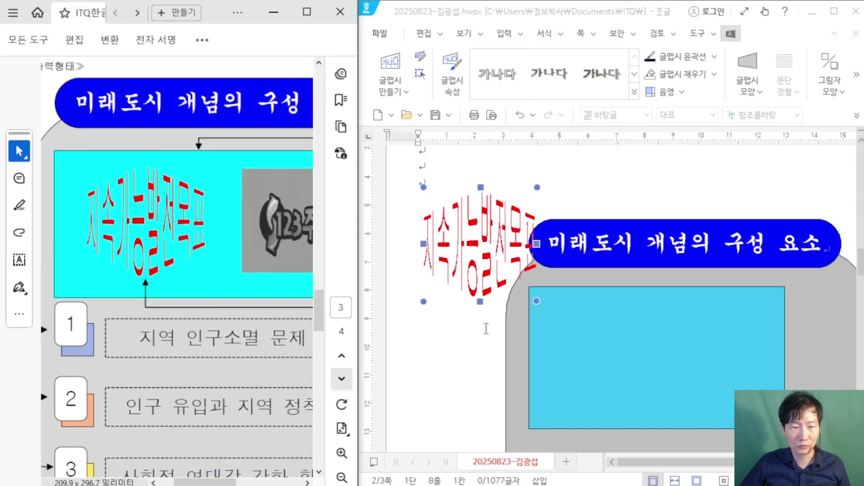
{"action": "left_click_drag", "start_coordinate": [493, 253], "coordinate": [602, 380]}
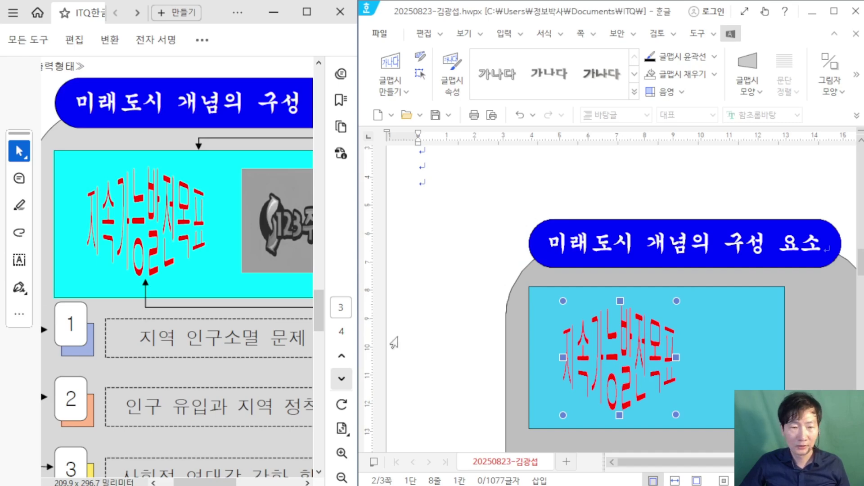
Step: Zoom out the exam sheet, then start inserting a picture from the 입력 tab
{"action": "left_click", "coordinate": [209, 60]}
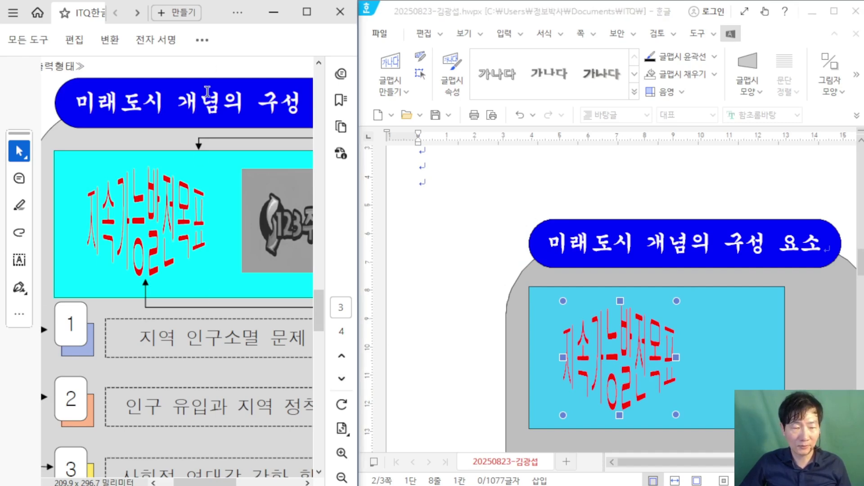
{"action": "scroll", "coordinate": [207, 92], "scroll_direction": "down", "scroll_amount": 2}
{"action": "left_click", "coordinate": [495, 39]}
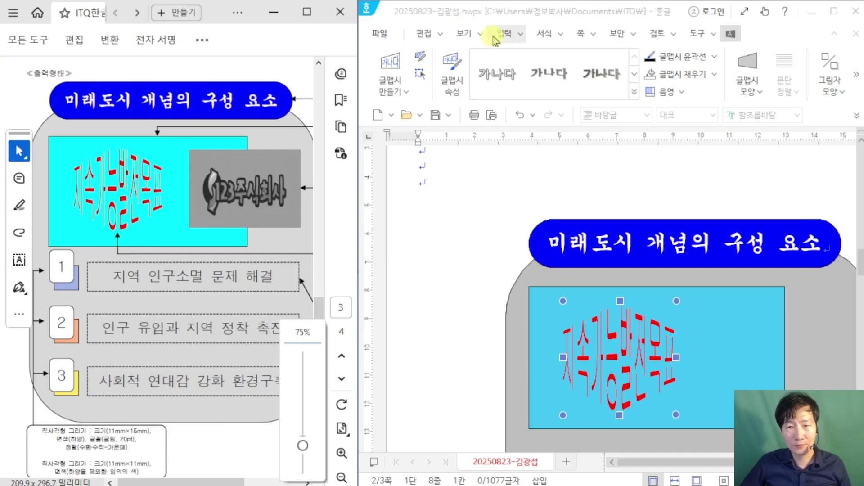
{"action": "left_click", "coordinate": [479, 68]}
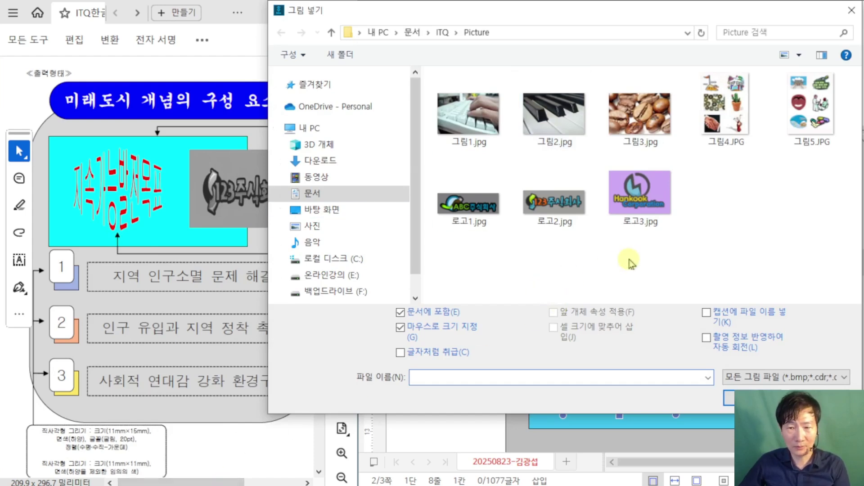
Step: Insert 로고2.jpg from the ITQ Picture folder and move it toward the sky-blue box
{"action": "left_click", "coordinate": [546, 203]}
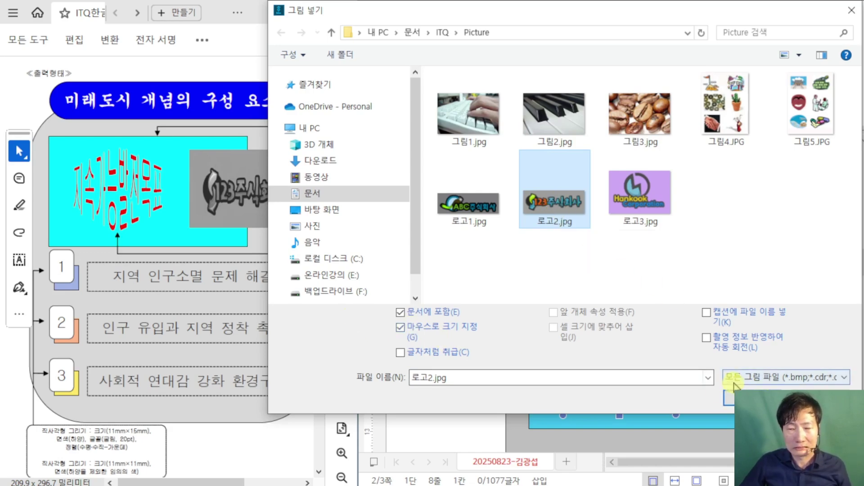
{"action": "left_click", "coordinate": [729, 398]}
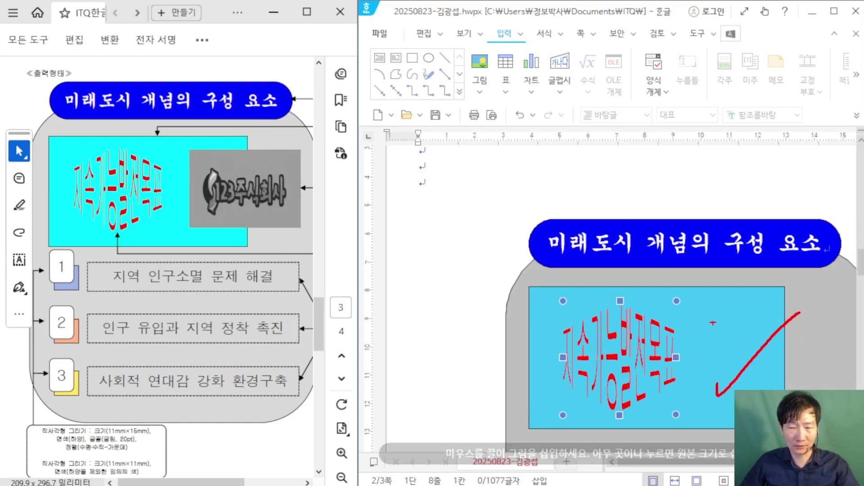
{"action": "left_click_drag", "start_coordinate": [406, 225], "coordinate": [582, 330]}
{"action": "left_click_drag", "start_coordinate": [403, 235], "coordinate": [507, 313]}
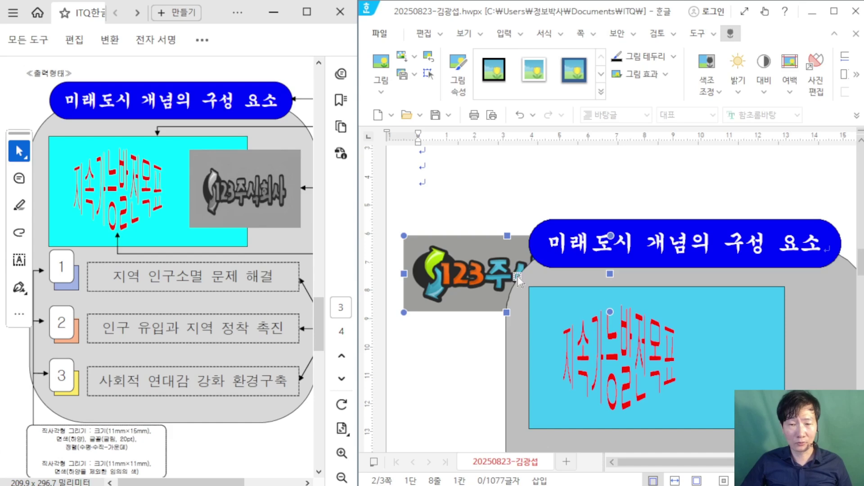
{"action": "left_click_drag", "start_coordinate": [507, 282], "coordinate": [435, 251]}
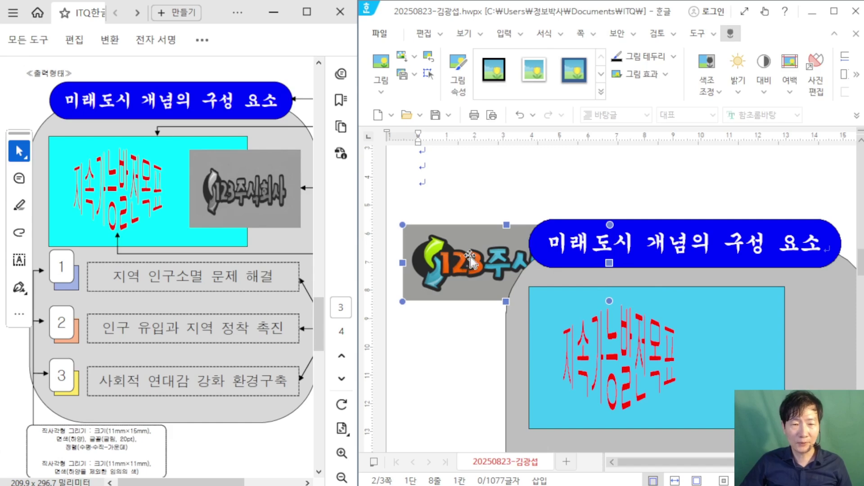
Step: Make the logo 50 × 35 mm and place it in front of the text
{"action": "double_click", "coordinate": [488, 274]}
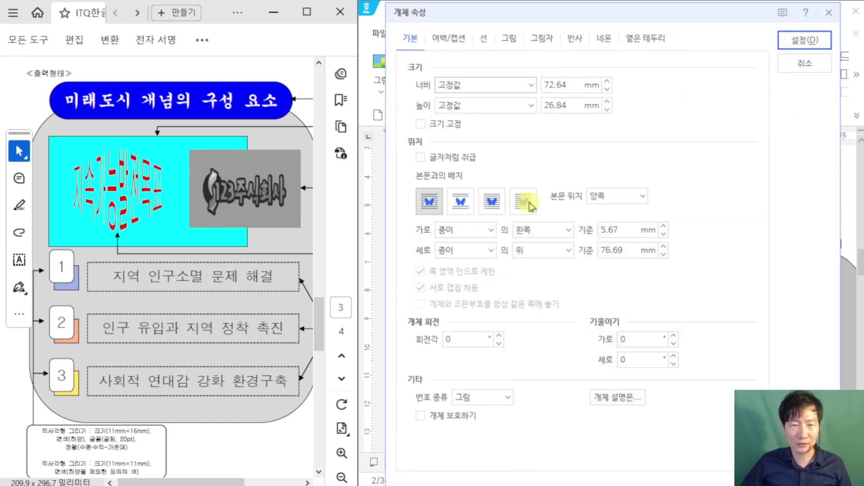
{"action": "left_click_drag", "start_coordinate": [191, 481], "coordinate": [249, 481]}
{"action": "scroll", "coordinate": [276, 189], "scroll_direction": "up", "scroll_amount": 2}
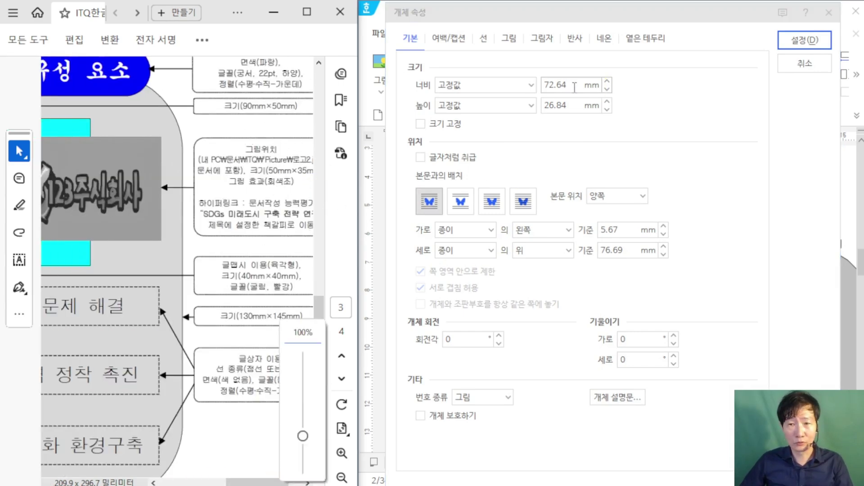
{"action": "left_click", "coordinate": [444, 68]}
{"action": "key", "text": "Tab"}
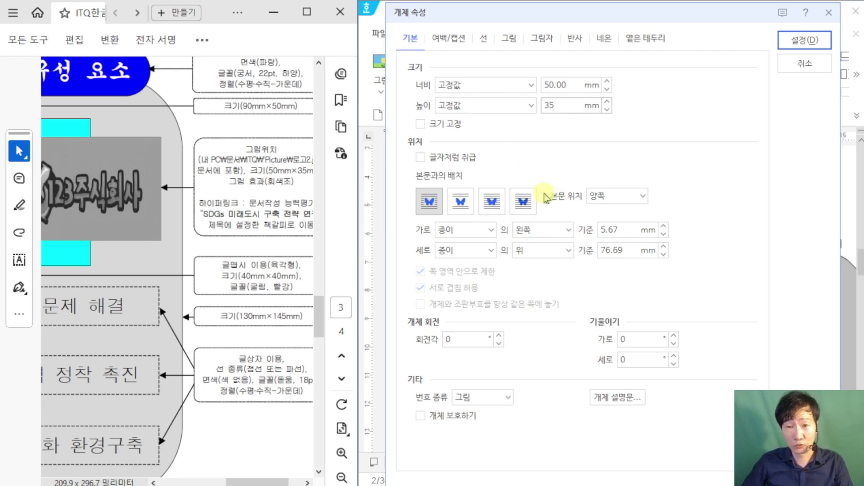
{"action": "left_click", "coordinate": [497, 202]}
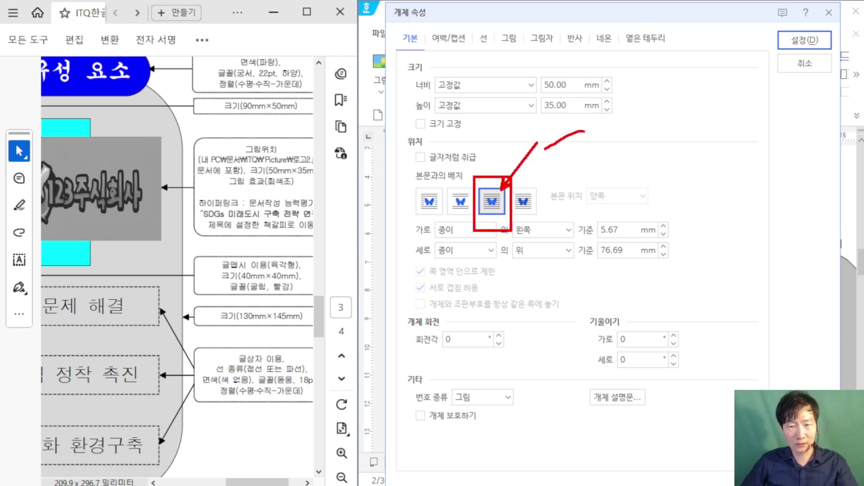
Step: Turn the logo grayscale in its picture settings and apply
{"action": "left_click_drag", "start_coordinate": [550, 125], "coordinate": [591, 194]}
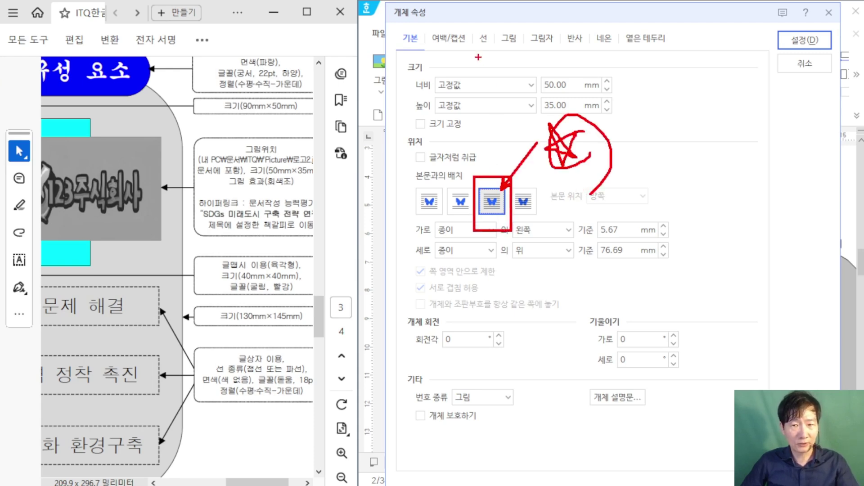
{"action": "left_click_drag", "start_coordinate": [489, 16], "coordinate": [521, 58]}
{"action": "key", "text": "Escape"}
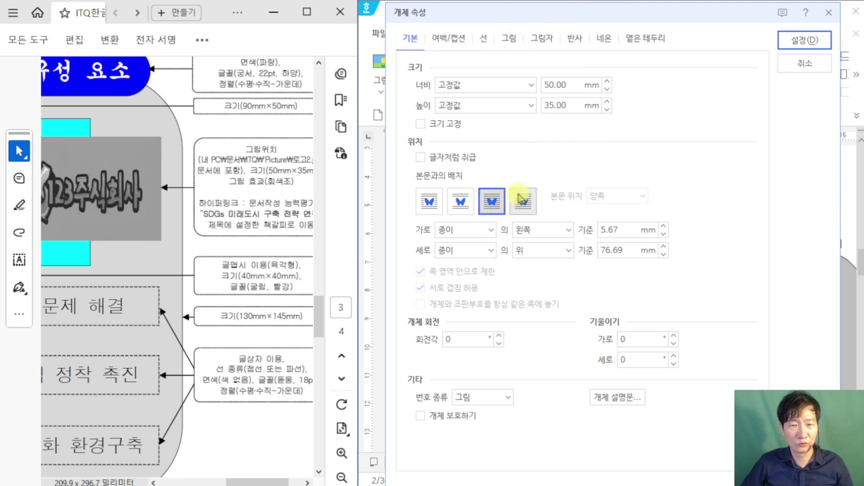
{"action": "left_click", "coordinate": [508, 38]}
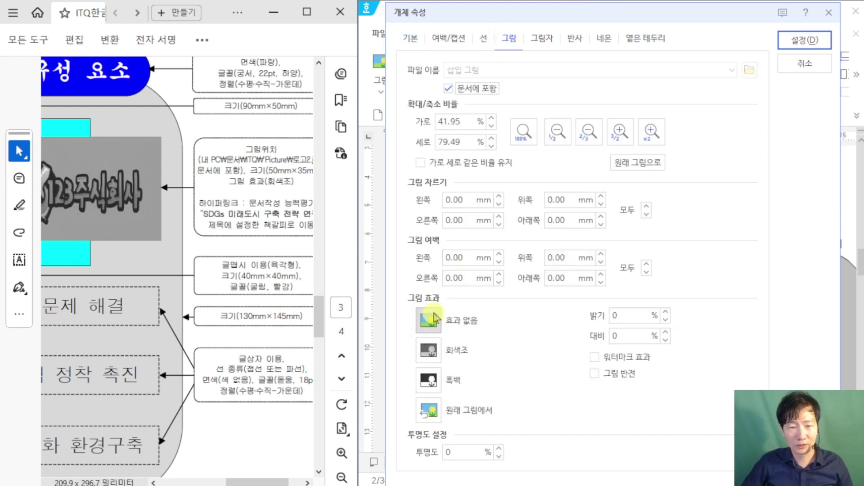
{"action": "left_click", "coordinate": [430, 351]}
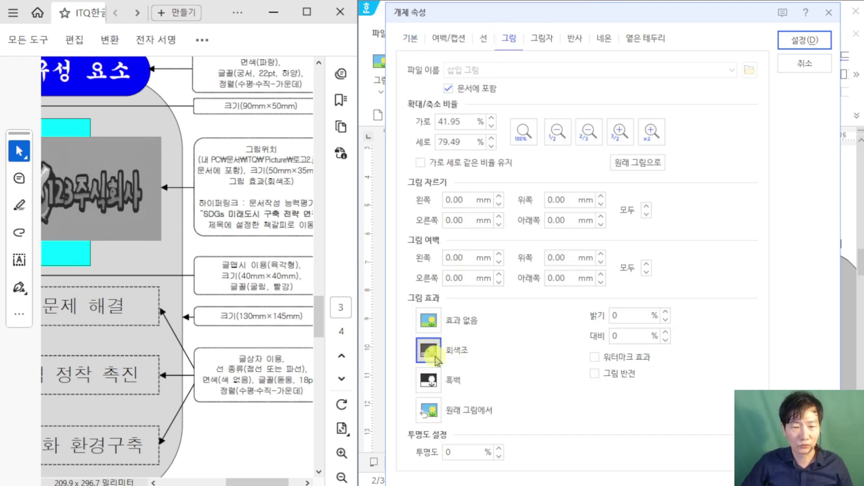
{"action": "left_click", "coordinate": [806, 45]}
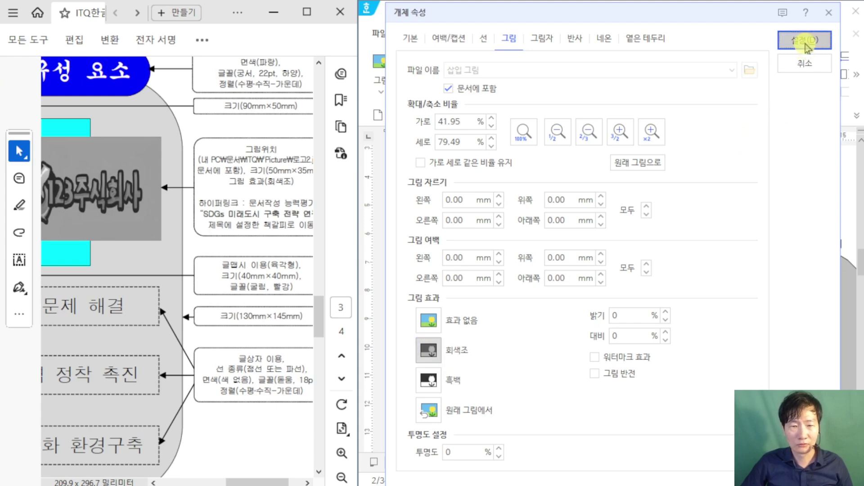
Step: Drag the logo onto the cyan box's right side
{"action": "scroll", "coordinate": [468, 225], "scroll_direction": "down", "scroll_amount": 3}
{"action": "scroll", "coordinate": [468, 225], "scroll_direction": "up", "scroll_amount": 2}
{"action": "left_click_drag", "start_coordinate": [473, 227], "coordinate": [742, 316]}
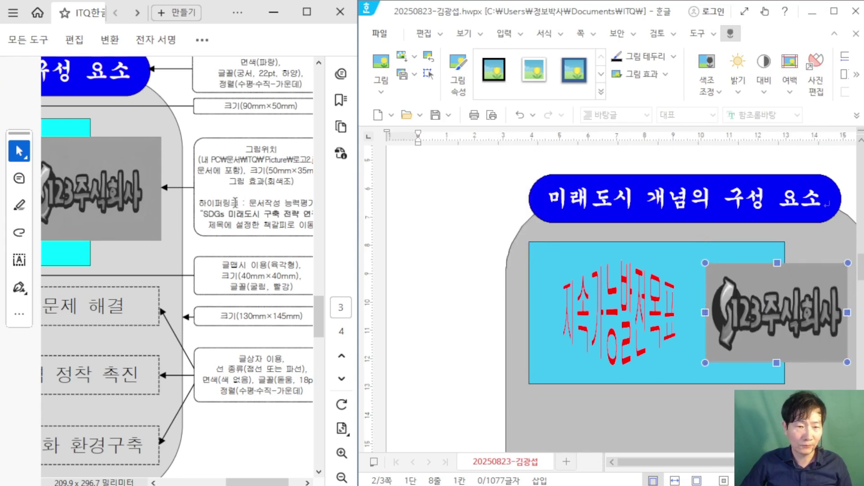
Step: Mark the hyperlink requirement in the exam sheet PDF
{"action": "left_click_drag", "start_coordinate": [234, 203], "coordinate": [280, 232]}
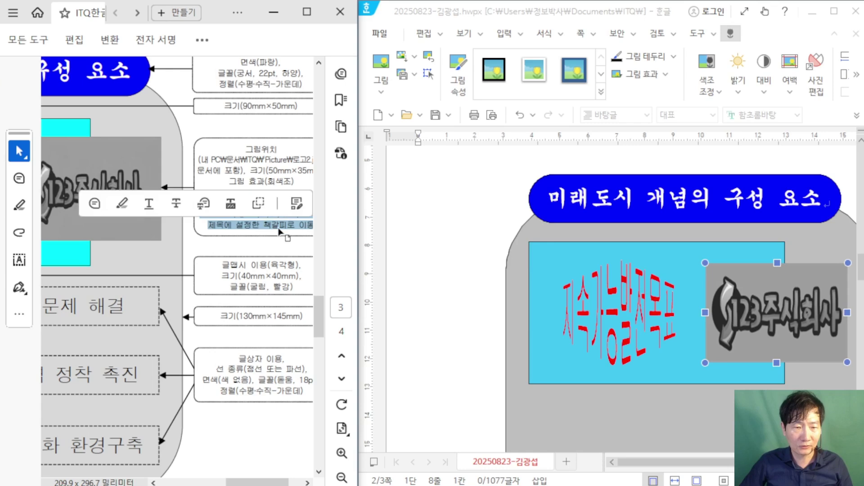
{"action": "left_click", "coordinate": [268, 168]}
{"action": "left_click_drag", "start_coordinate": [273, 480], "coordinate": [284, 480]}
{"action": "scroll", "coordinate": [743, 286], "scroll_direction": "down", "scroll_amount": 2}
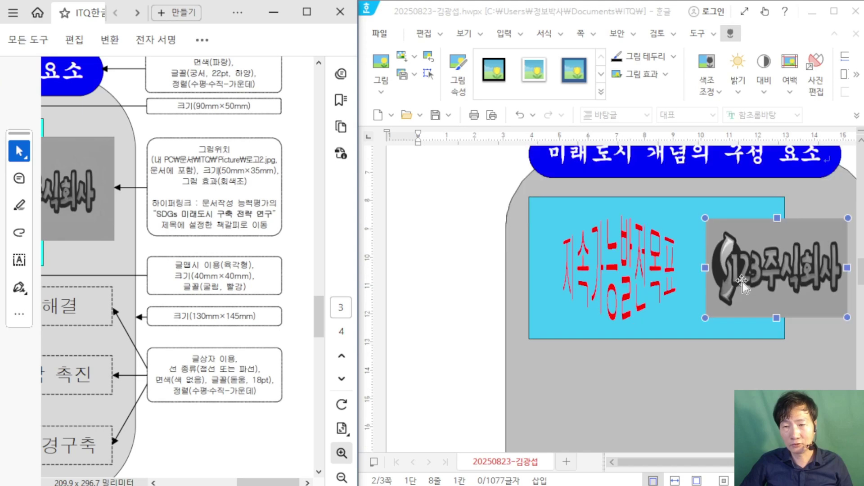
{"action": "scroll", "coordinate": [745, 247], "scroll_direction": "down", "scroll_amount": 2}
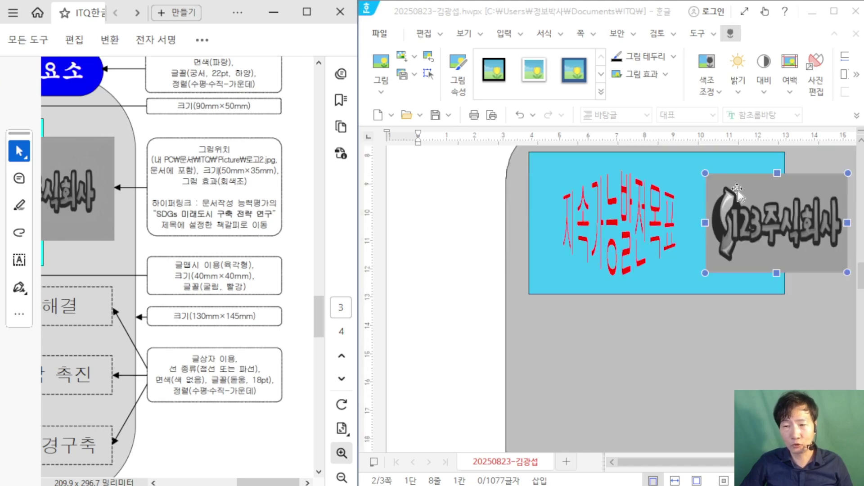
Step: Hyperlink the logo to the 미래도시 bookmark in the current Hangul document
{"action": "right_click", "coordinate": [738, 193]}
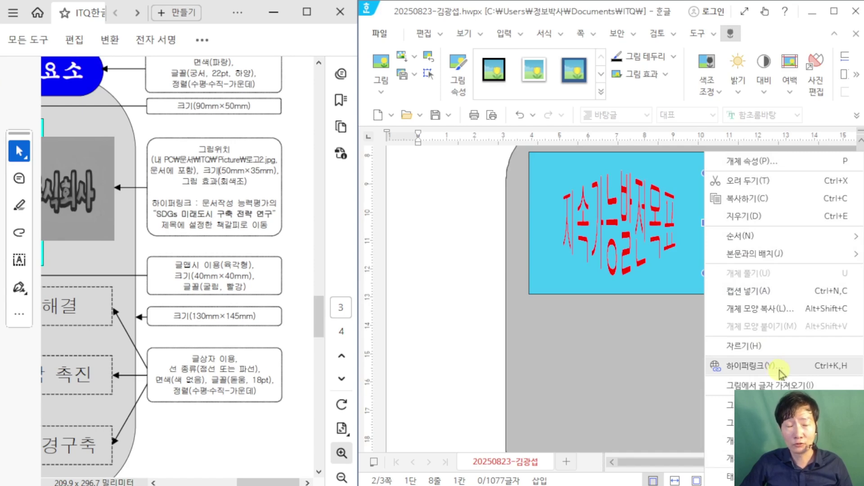
{"action": "left_click", "coordinate": [781, 374]}
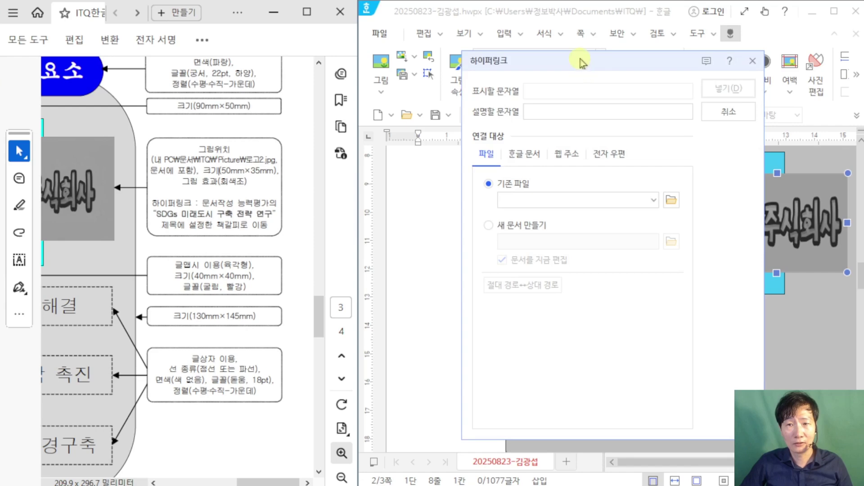
{"action": "left_click_drag", "start_coordinate": [581, 62], "coordinate": [465, 63]}
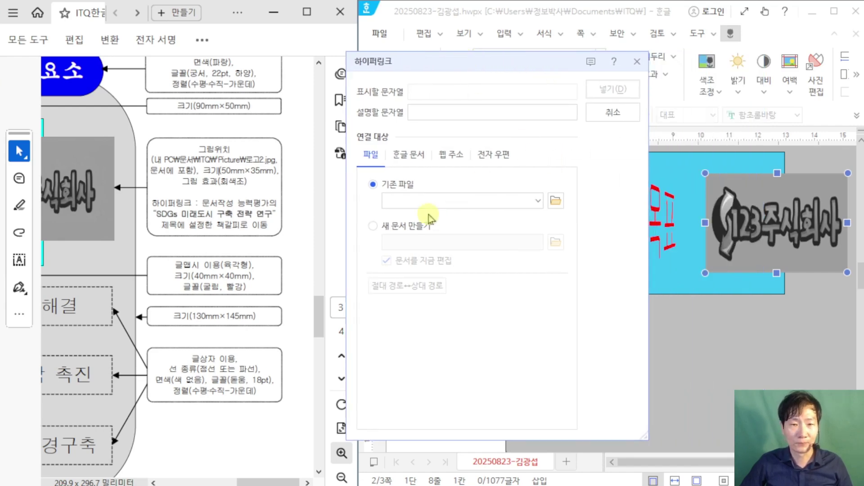
{"action": "left_click", "coordinate": [421, 157]}
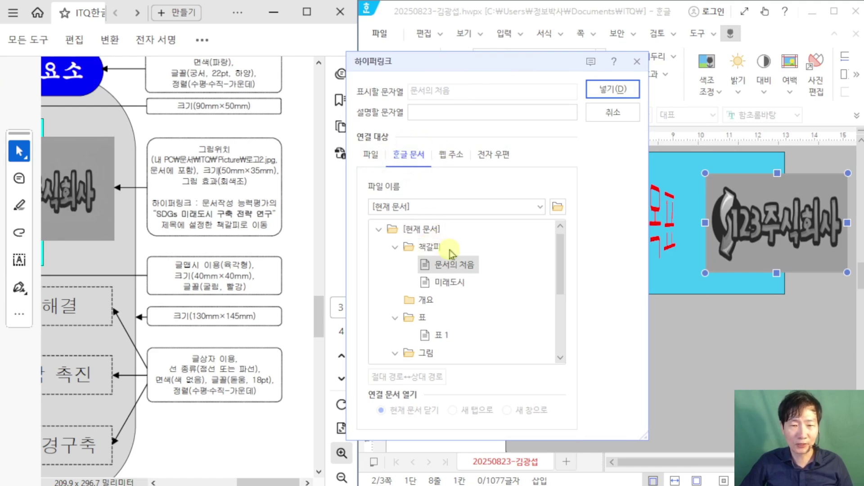
{"action": "left_click", "coordinate": [464, 286]}
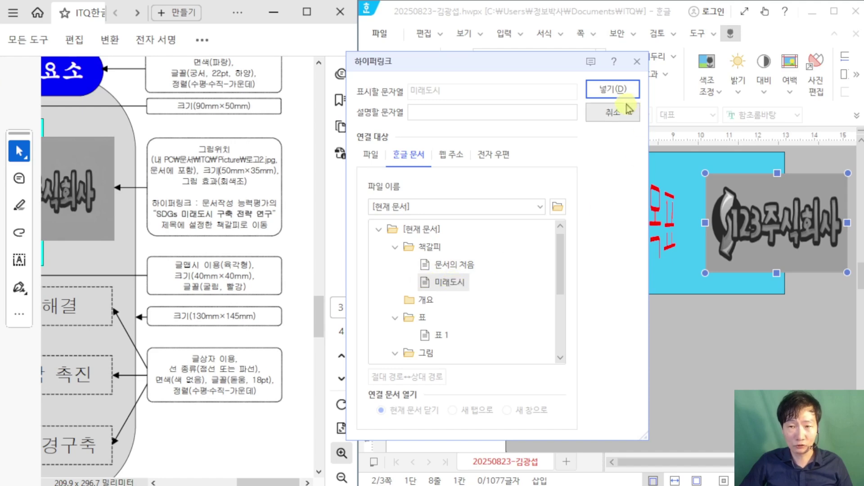
{"action": "left_click", "coordinate": [613, 89]}
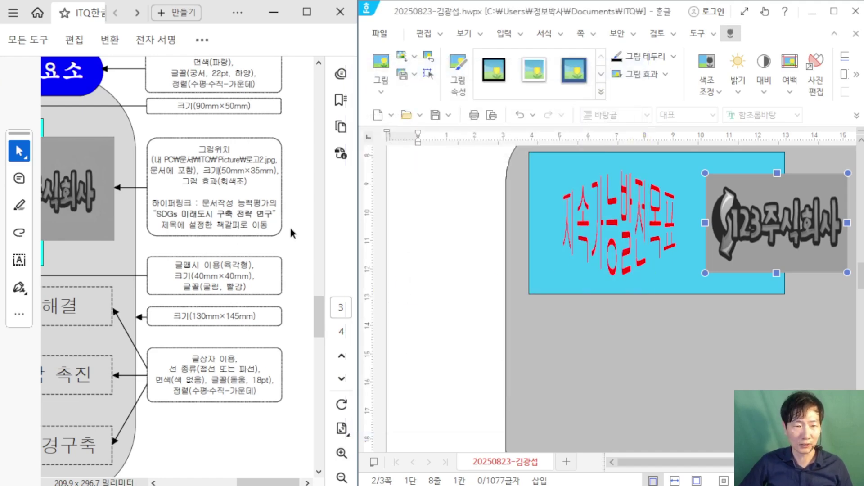
{"action": "left_click", "coordinate": [296, 229]}
Step: Draw a small rectangle left of the grey rounded shape
{"action": "scroll", "coordinate": [295, 229], "scroll_direction": "down", "scroll_amount": 2}
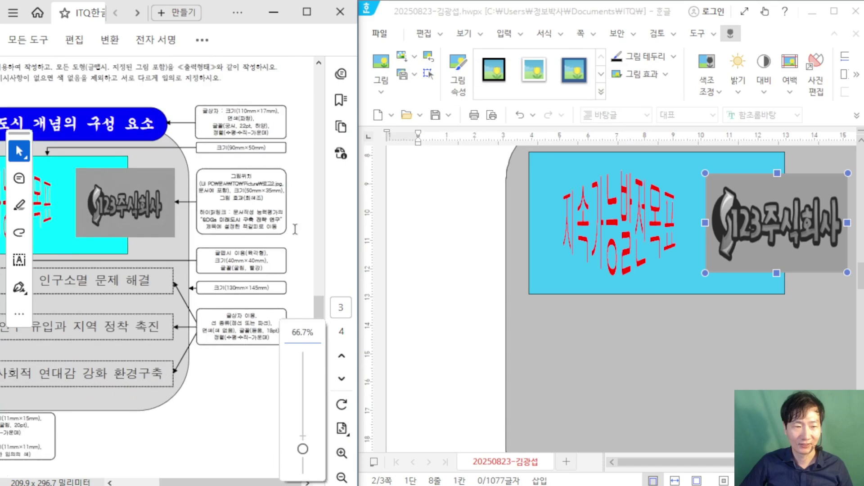
{"action": "scroll", "coordinate": [295, 229], "scroll_direction": "down", "scroll_amount": 1}
{"action": "left_click", "coordinate": [458, 320]}
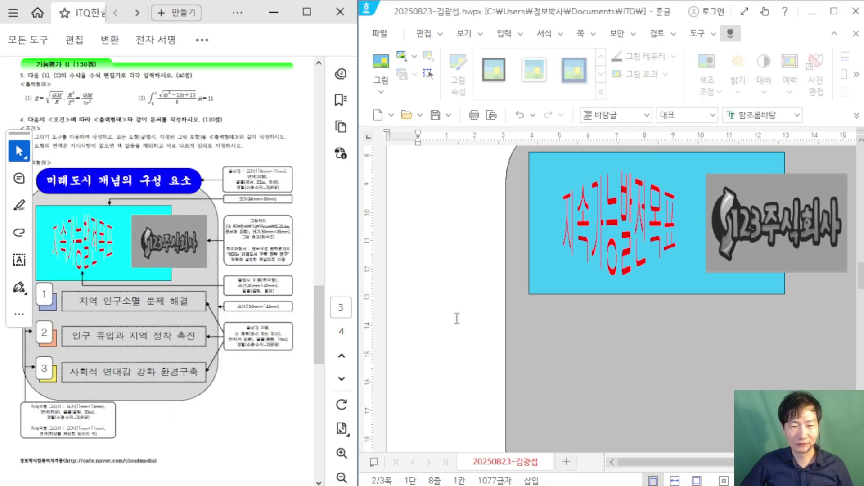
{"action": "scroll", "coordinate": [458, 320], "scroll_direction": "down", "scroll_amount": 5}
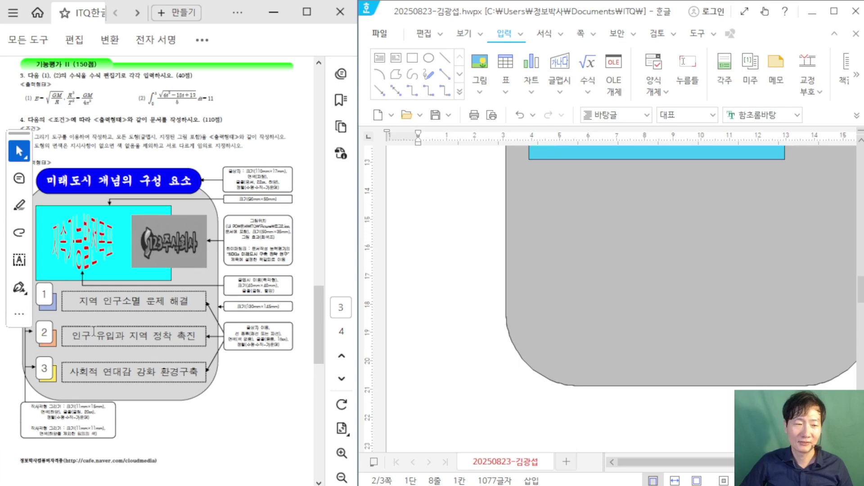
{"action": "scroll", "coordinate": [241, 348], "scroll_direction": "up", "scroll_amount": 1}
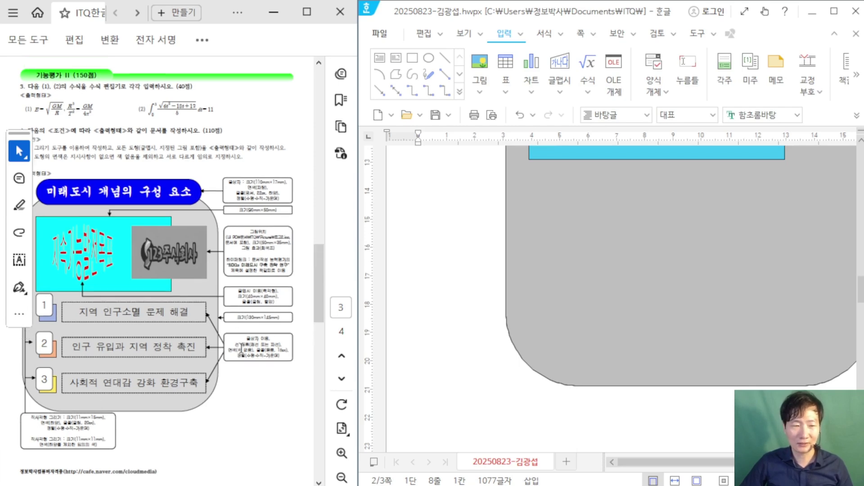
{"action": "scroll", "coordinate": [282, 399], "scroll_direction": "up", "scroll_amount": 2}
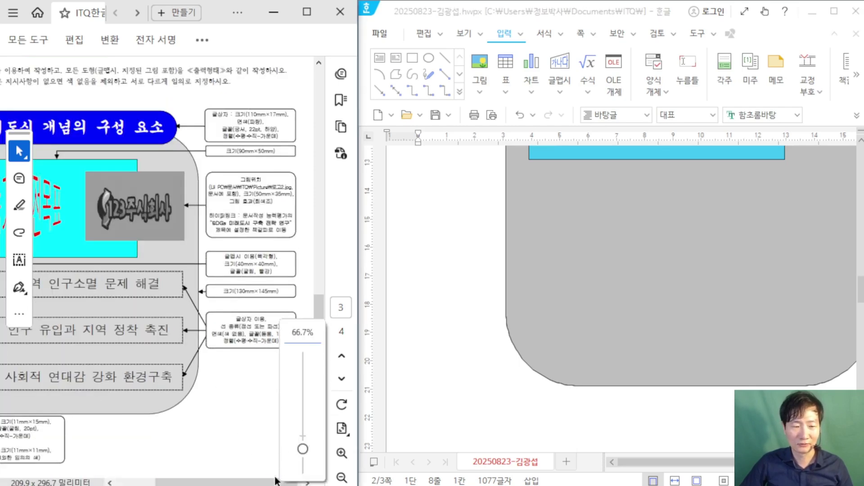
{"action": "left_click_drag", "start_coordinate": [246, 480], "coordinate": [207, 480]}
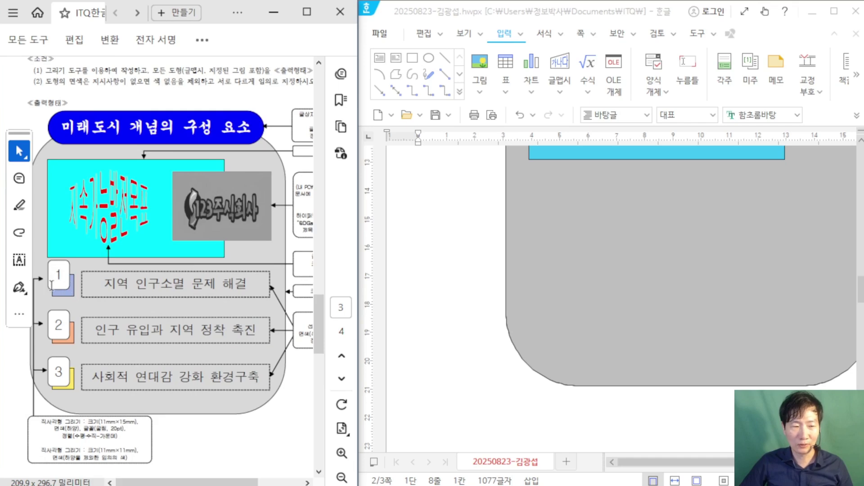
{"action": "left_click", "coordinate": [412, 57]}
{"action": "left_click_drag", "start_coordinate": [418, 207], "coordinate": [453, 236]}
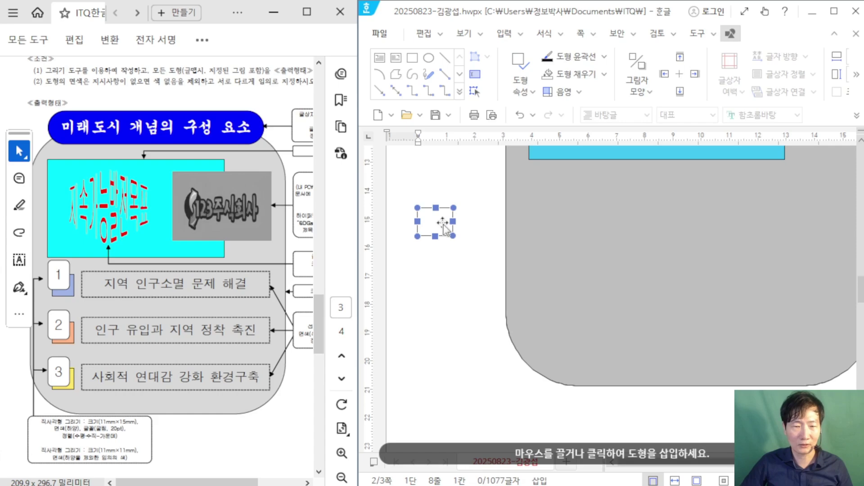
Step: Set the rectangle to 11 × 11 mm with a dark blue fill
{"action": "key", "text": "p"}
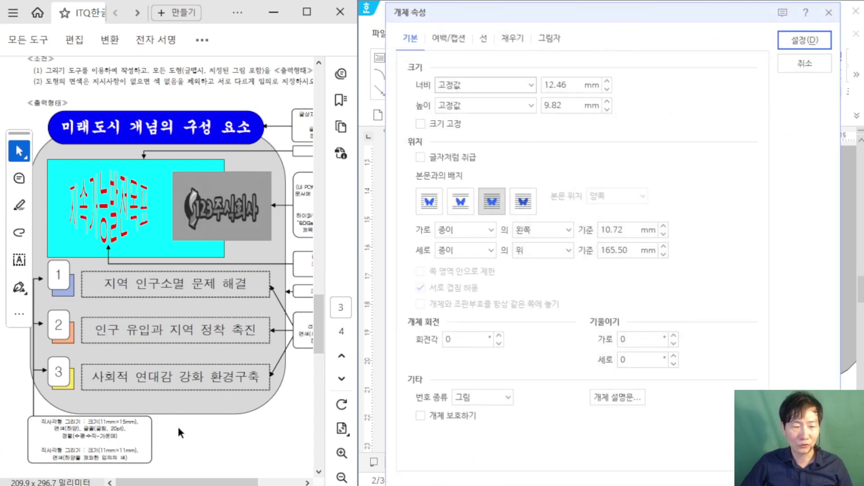
{"action": "scroll", "coordinate": [173, 416], "scroll_direction": "up", "scroll_amount": 1}
{"action": "scroll", "coordinate": [196, 403], "scroll_direction": "down", "scroll_amount": 3}
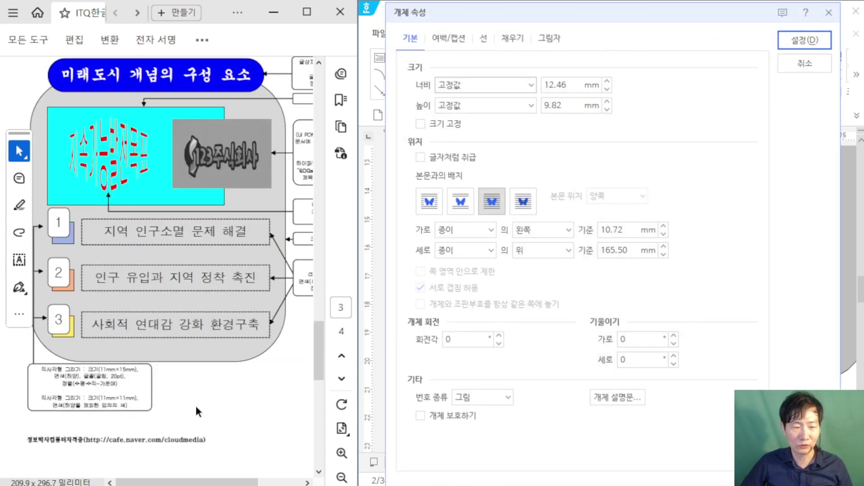
{"action": "left_click", "coordinate": [195, 403]}
{"action": "scroll", "coordinate": [196, 403], "scroll_direction": "up", "scroll_amount": 2, "text": "ctrl"}
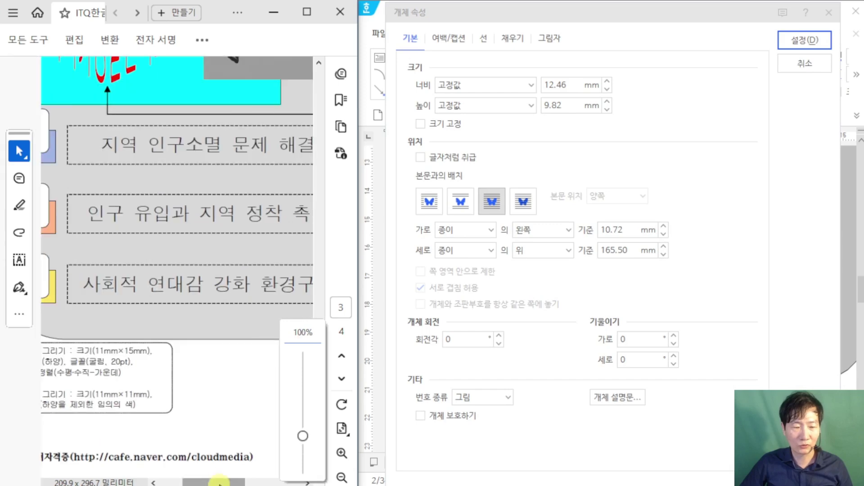
{"action": "left_click_drag", "start_coordinate": [214, 481], "coordinate": [192, 482]}
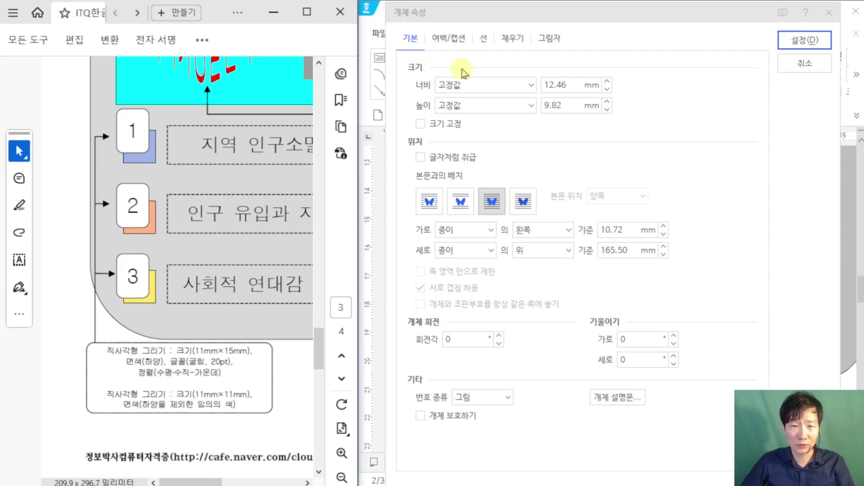
{"action": "double_click", "coordinate": [572, 86]}
{"action": "type", "text": "11"}
{"action": "key", "text": "Tab"}
{"action": "key", "text": "Tab"}
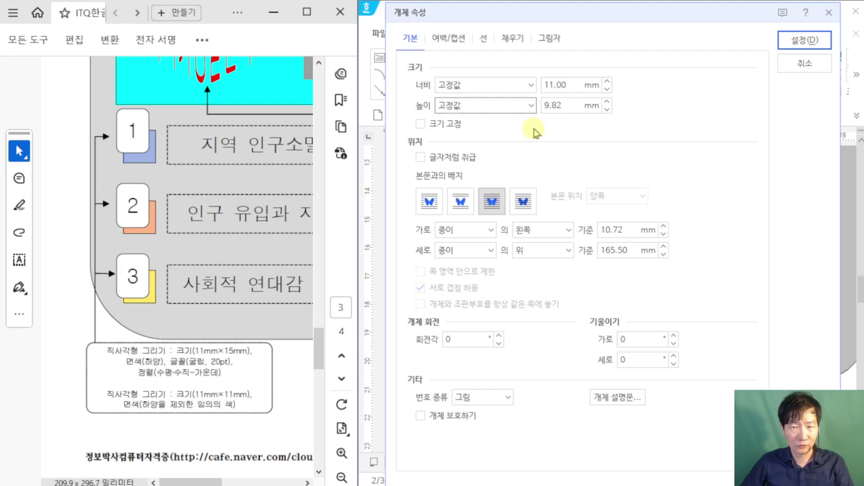
{"action": "type", "text": "11"}
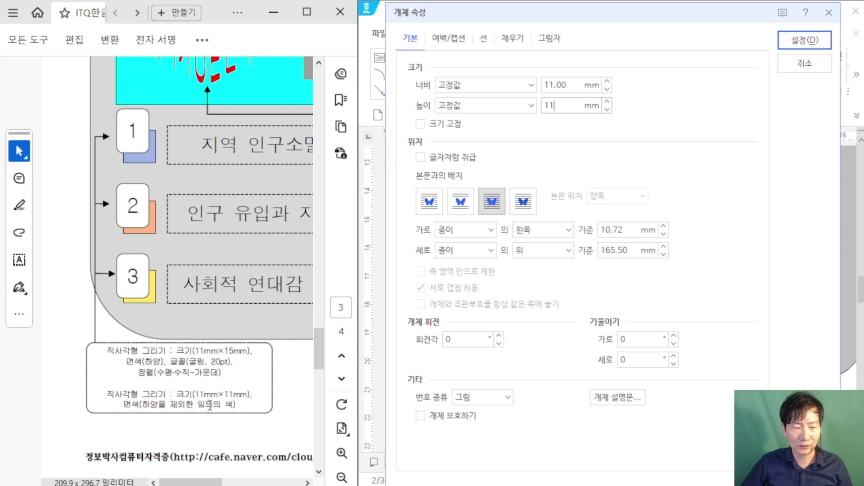
{"action": "left_click", "coordinate": [516, 39]}
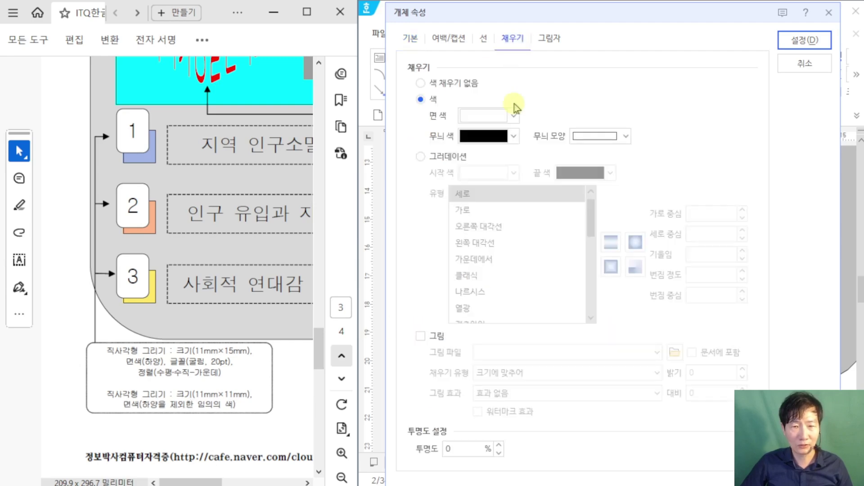
{"action": "left_click", "coordinate": [494, 118]}
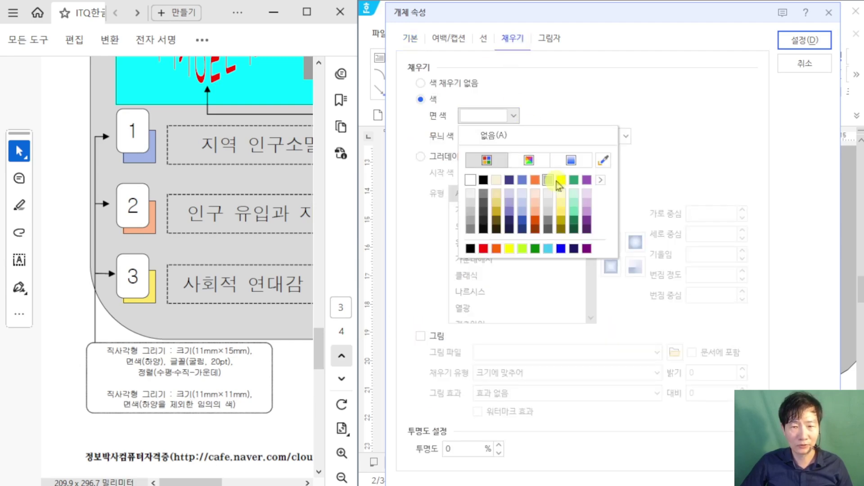
{"action": "left_click", "coordinate": [523, 225]}
{"action": "left_click", "coordinate": [805, 40]}
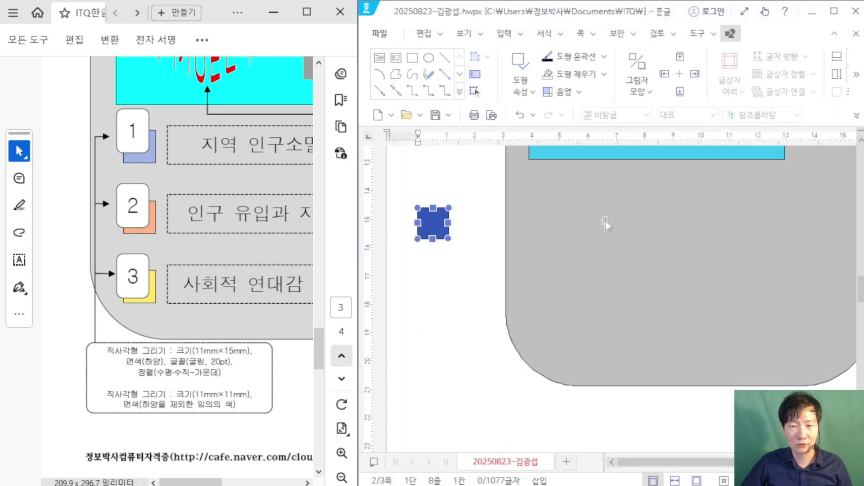
Step: Shift the blue square right and draw a small rectangle to its left
{"action": "left_click_drag", "start_coordinate": [433, 223], "coordinate": [552, 201]}
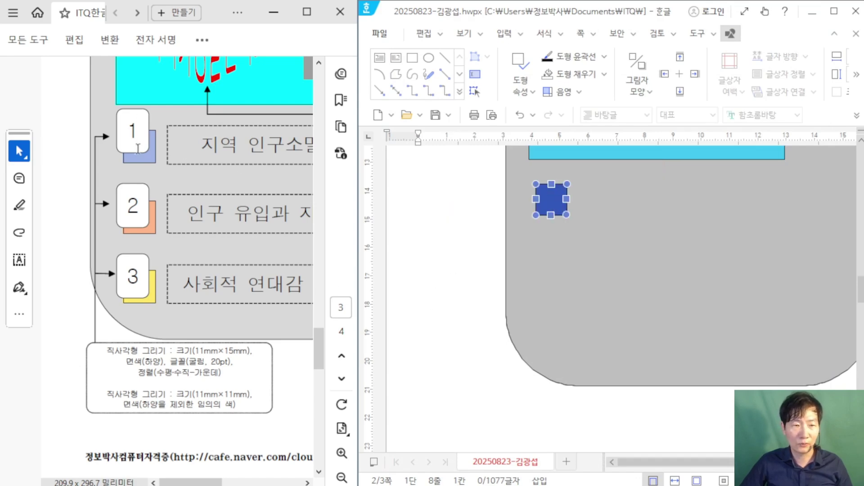
{"action": "scroll", "coordinate": [432, 268], "scroll_direction": "up", "scroll_amount": 1}
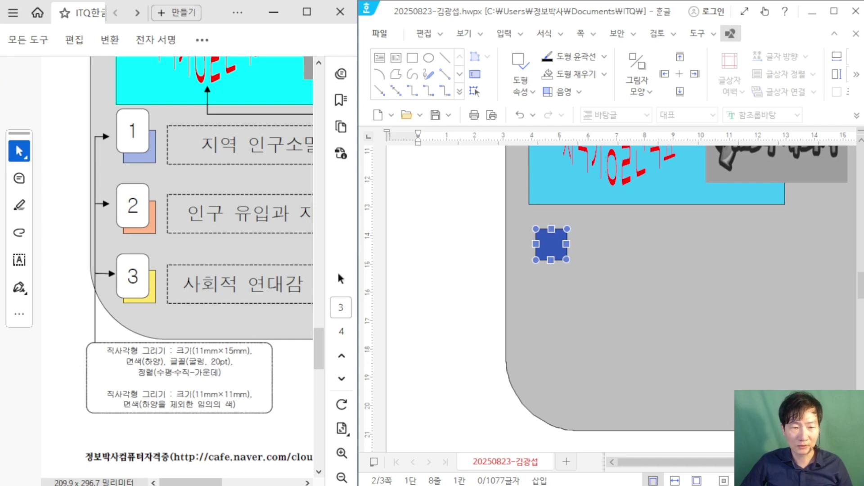
{"action": "left_click", "coordinate": [412, 57]}
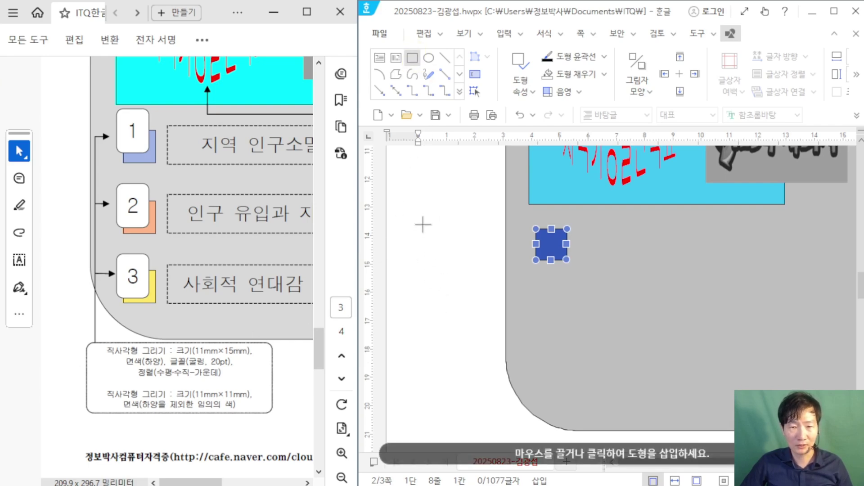
{"action": "left_click_drag", "start_coordinate": [422, 223], "coordinate": [455, 256]}
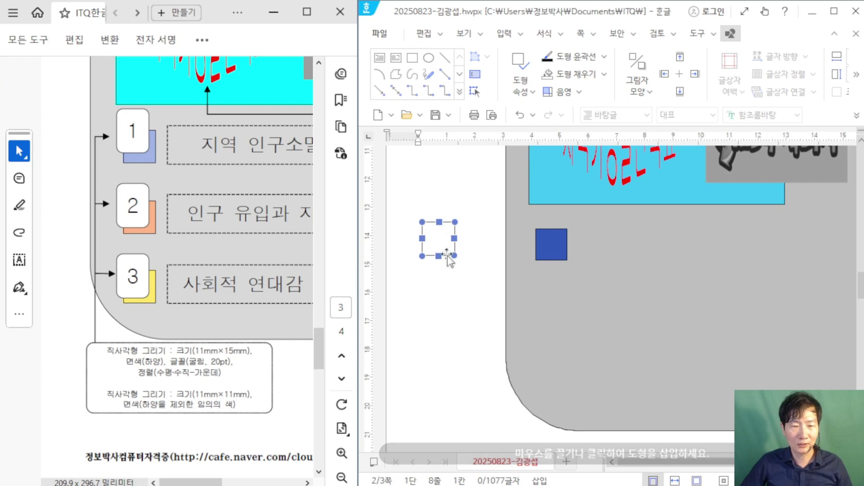
Step: Make the new rectangle 11 × 15 mm with rounded corners
{"action": "double_click", "coordinate": [449, 257]}
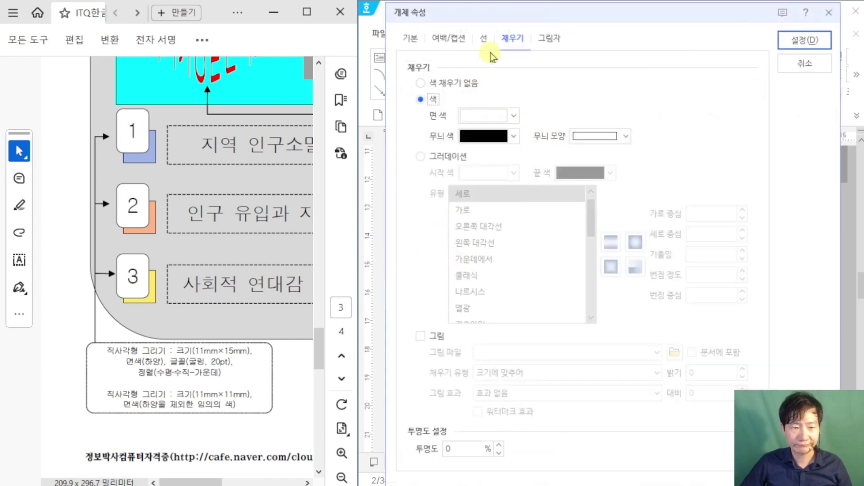
{"action": "left_click", "coordinate": [410, 37]}
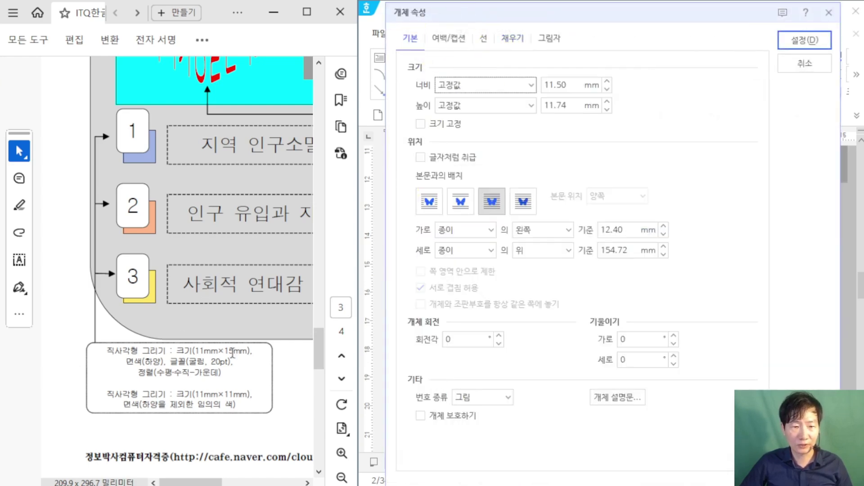
{"action": "left_click", "coordinate": [529, 85]}
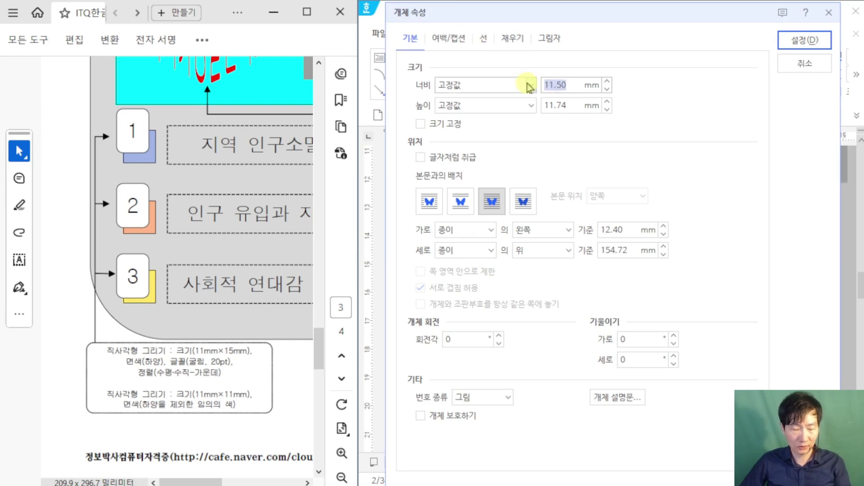
{"action": "type", "text": "11"}
{"action": "key", "text": "Tab"}
{"action": "type", "text": "15"}
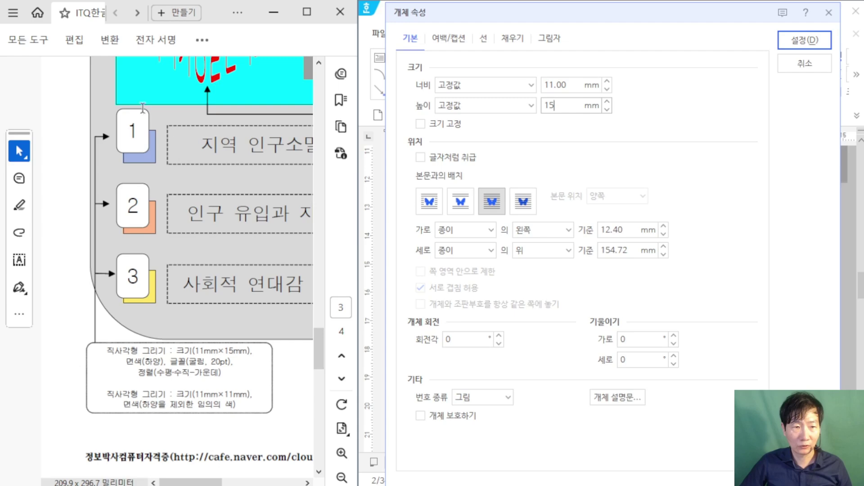
{"action": "left_click", "coordinate": [484, 39]}
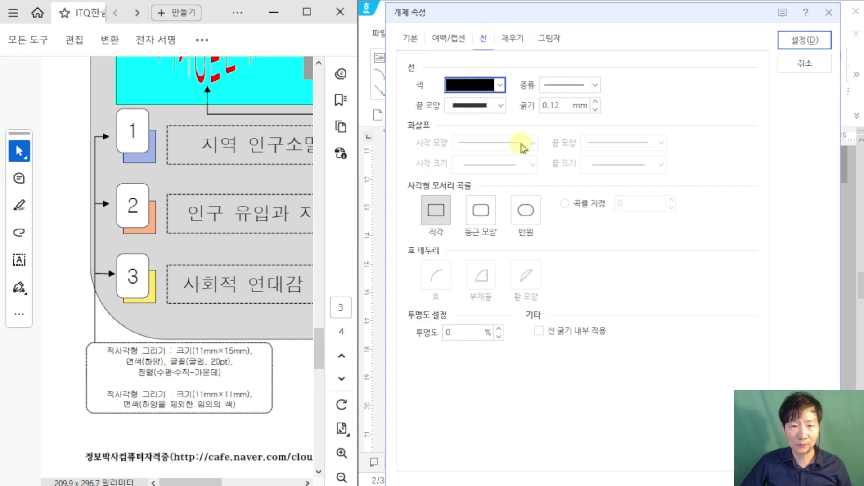
{"action": "left_click", "coordinate": [481, 210]}
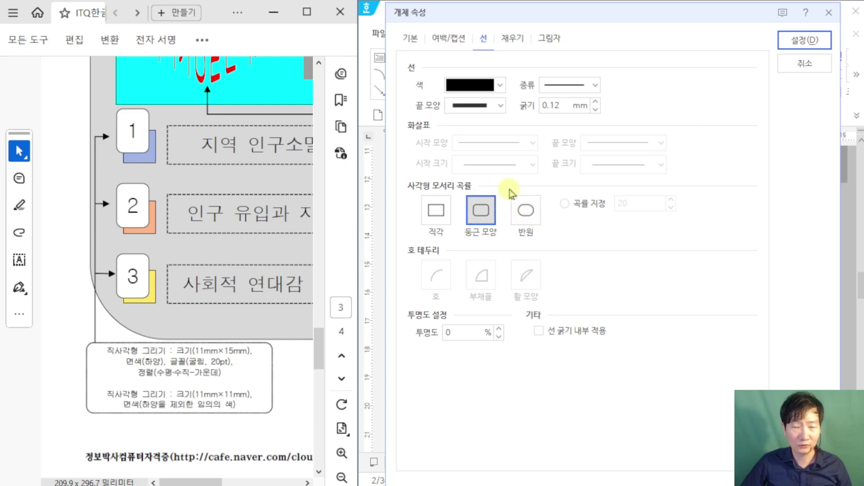
{"action": "left_click", "coordinate": [805, 62]}
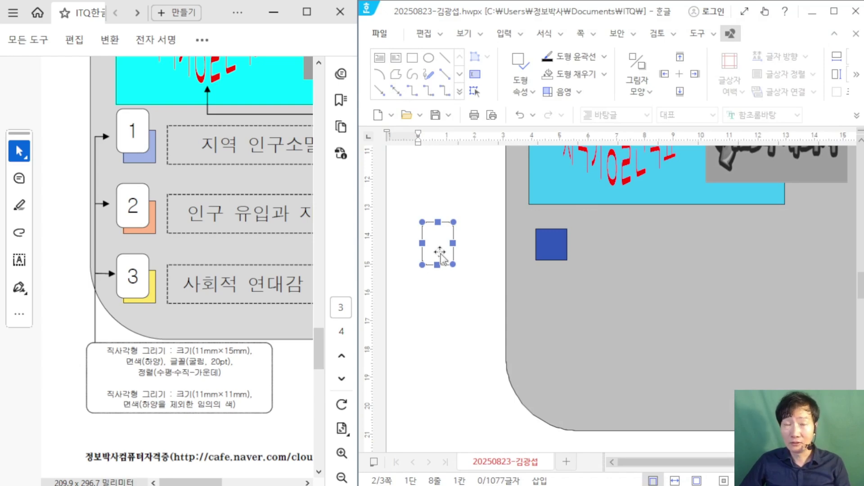
{"action": "scroll", "coordinate": [442, 250], "scroll_direction": "down", "scroll_amount": 2}
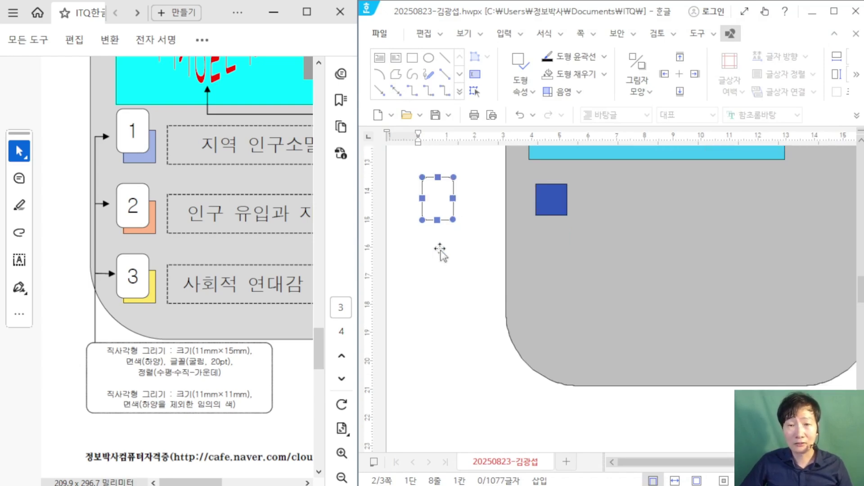
Step: Add the text '1' inside the rounded rectangle
{"action": "right_click", "coordinate": [438, 193]}
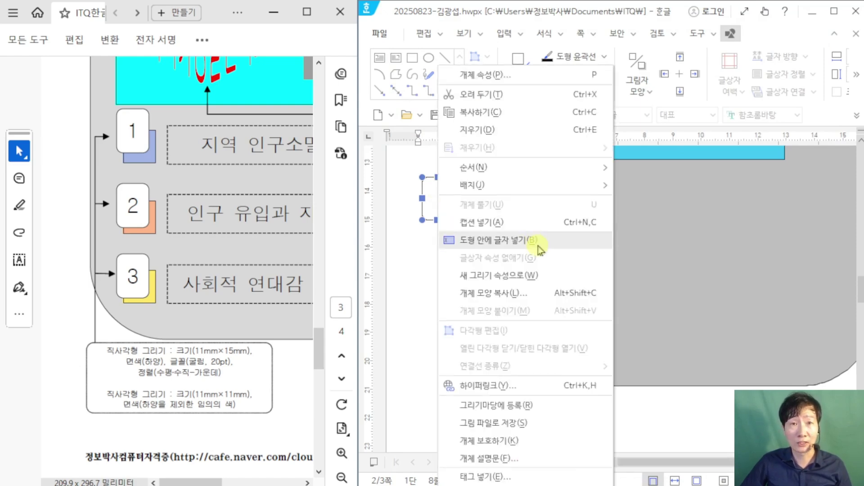
{"action": "left_click", "coordinate": [541, 251]}
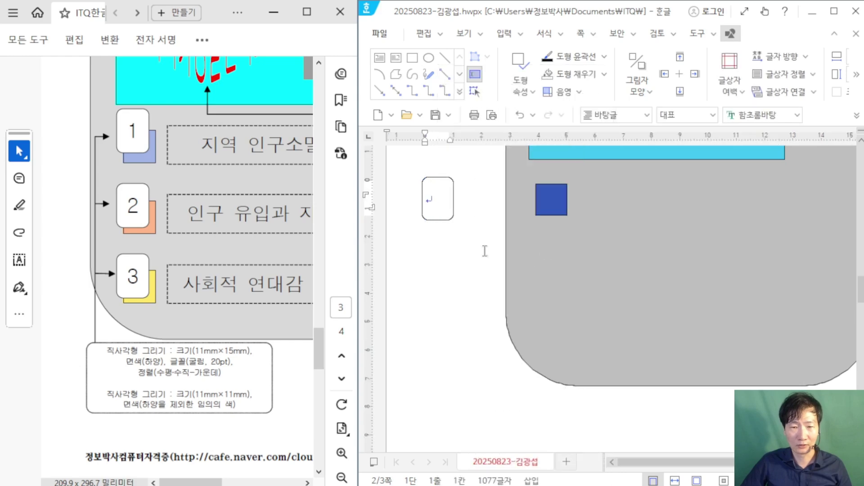
{"action": "type", "text": "1"}
Step: Format the 1 as centred 20 pt 굴림 and move the box onto the blue square
{"action": "double_click", "coordinate": [429, 198]}
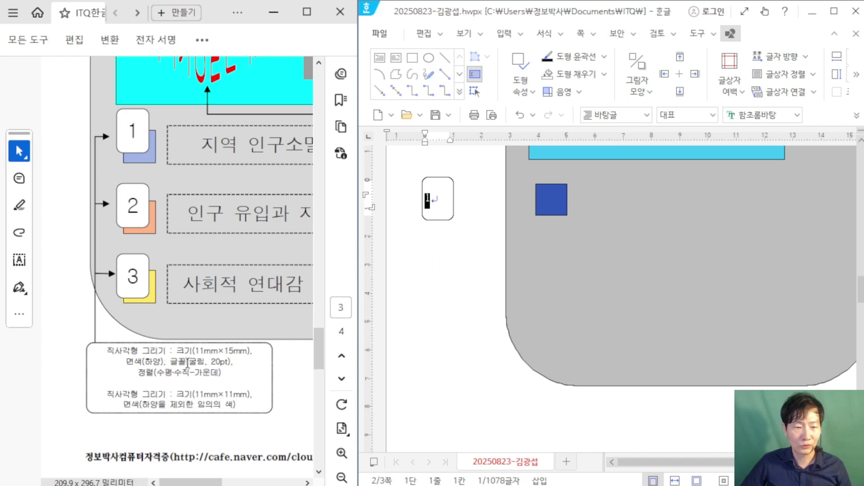
{"action": "left_click", "coordinate": [761, 115]}
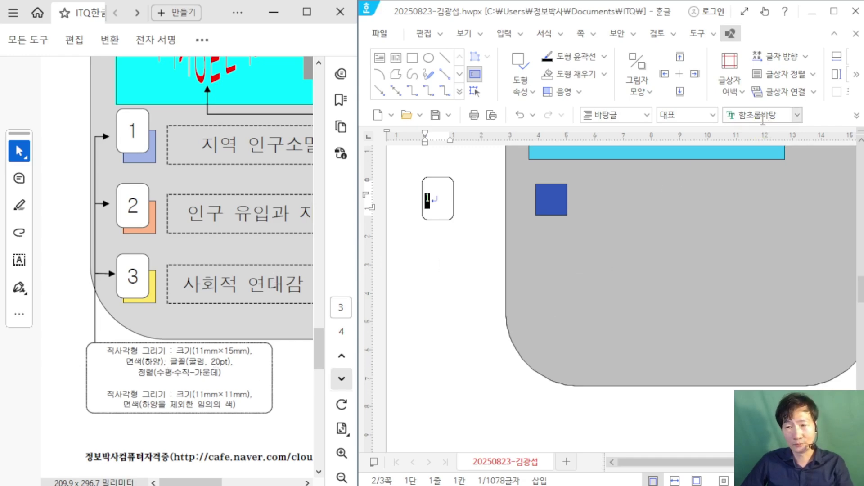
{"action": "type", "text": "새굴림"}
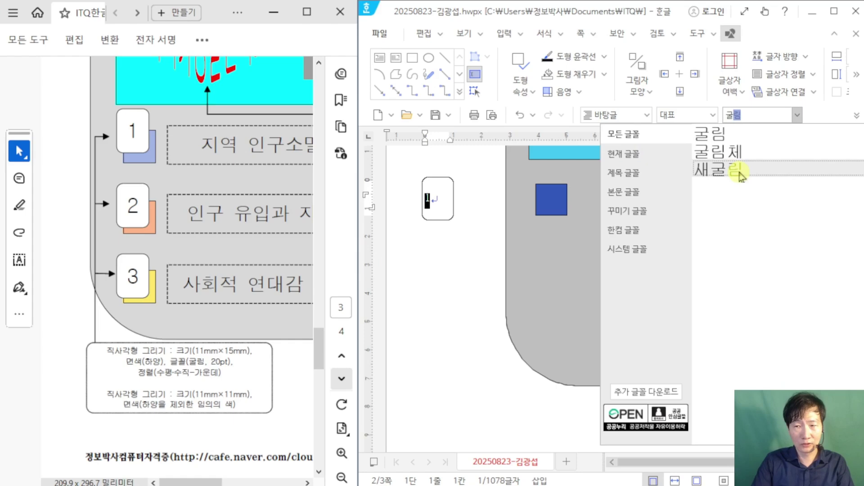
{"action": "key", "text": "Return"}
{"action": "left_click", "coordinate": [834, 11]}
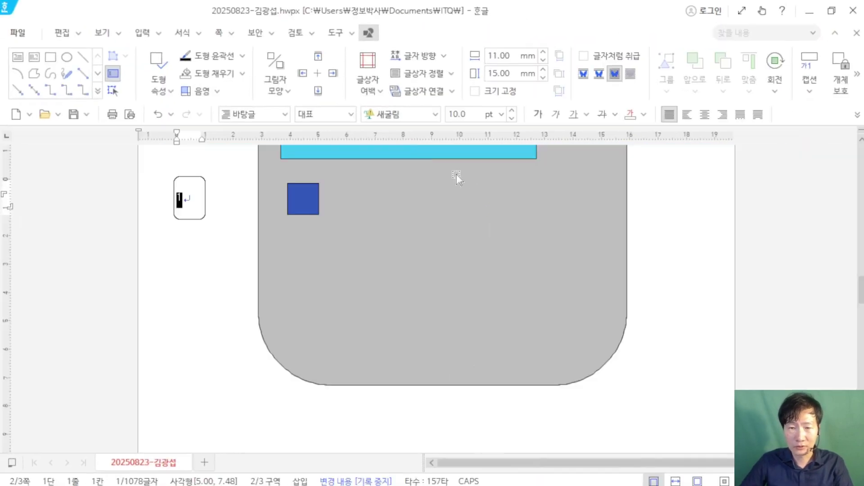
{"action": "left_click", "coordinate": [401, 118]}
{"action": "type", "text": "굴림"}
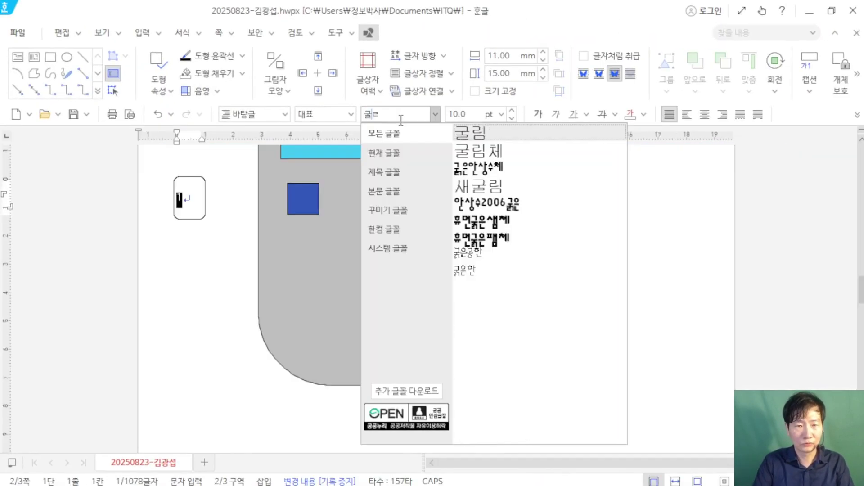
{"action": "key", "text": "Return"}
{"action": "type", "text": "20"}
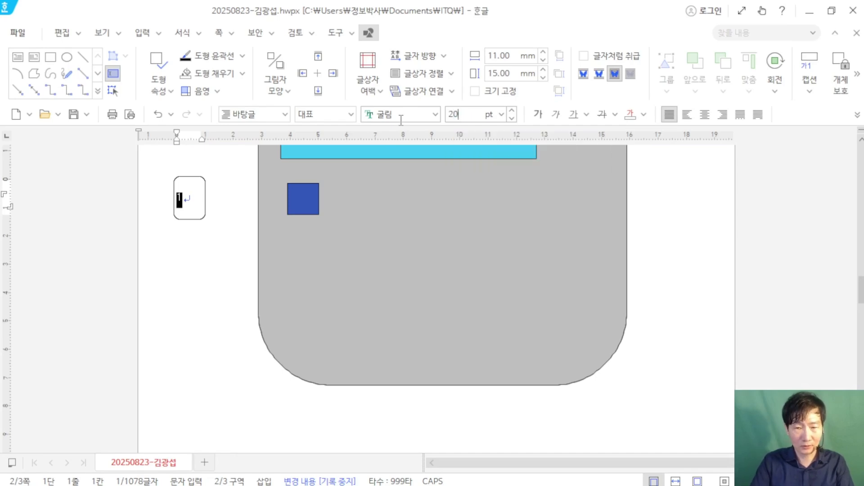
{"action": "key", "text": "Return"}
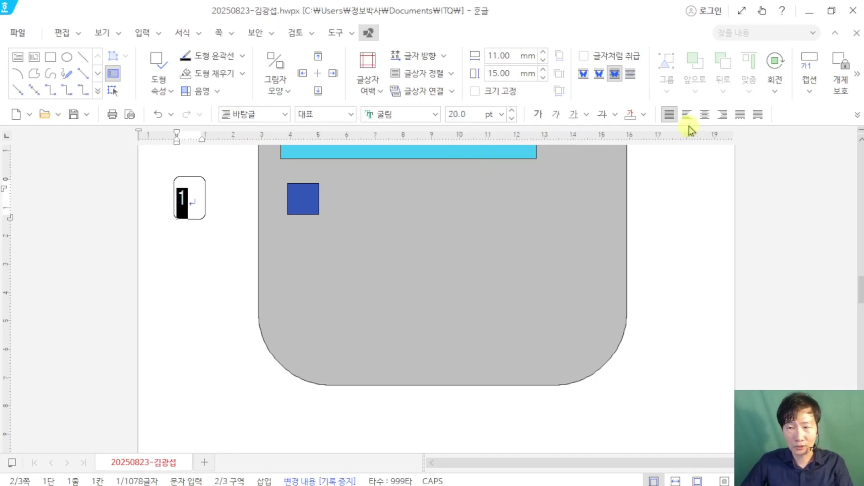
{"action": "left_click", "coordinate": [705, 115]}
{"action": "left_click", "coordinate": [705, 116]}
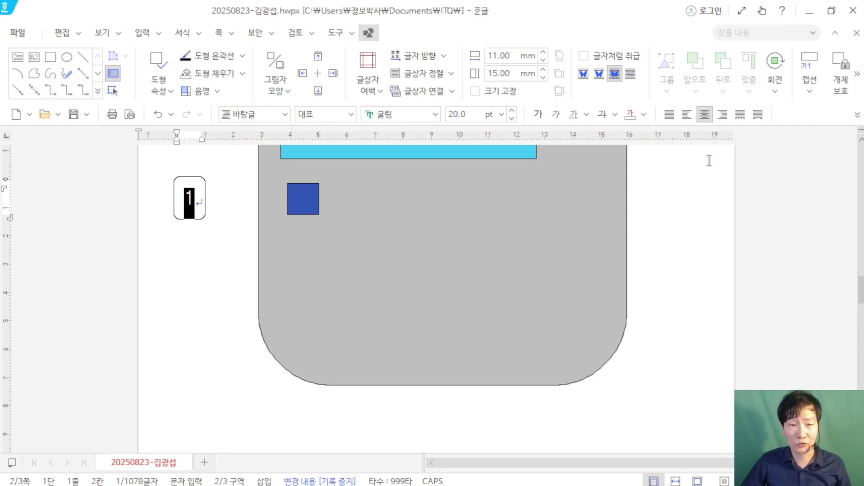
{"action": "left_click_drag", "start_coordinate": [502, 14], "coordinate": [862, 13]}
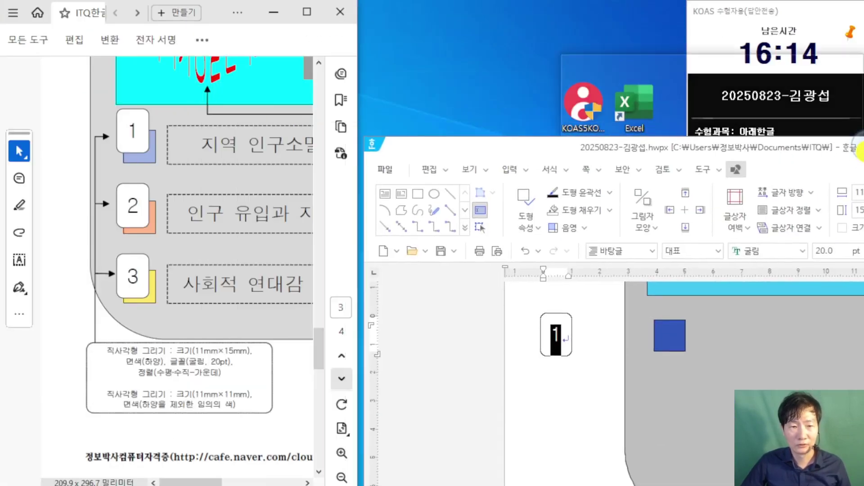
{"action": "left_click_drag", "start_coordinate": [443, 221], "coordinate": [548, 205]}
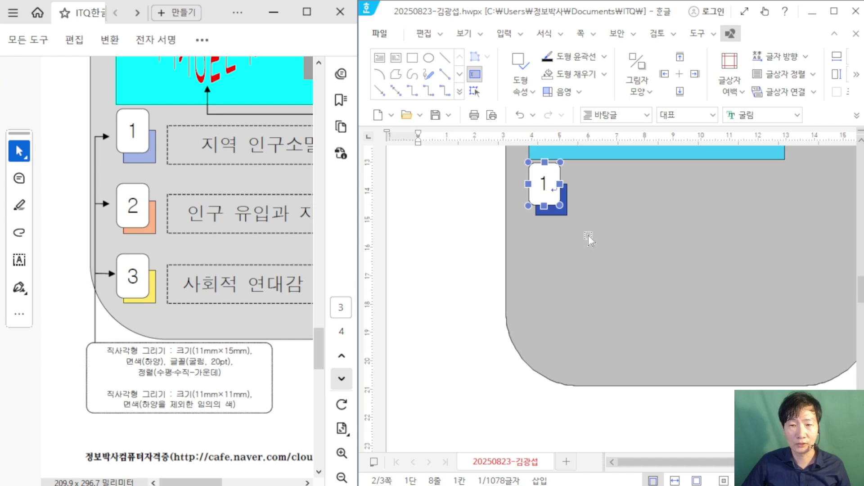
{"action": "left_click", "coordinate": [408, 331]}
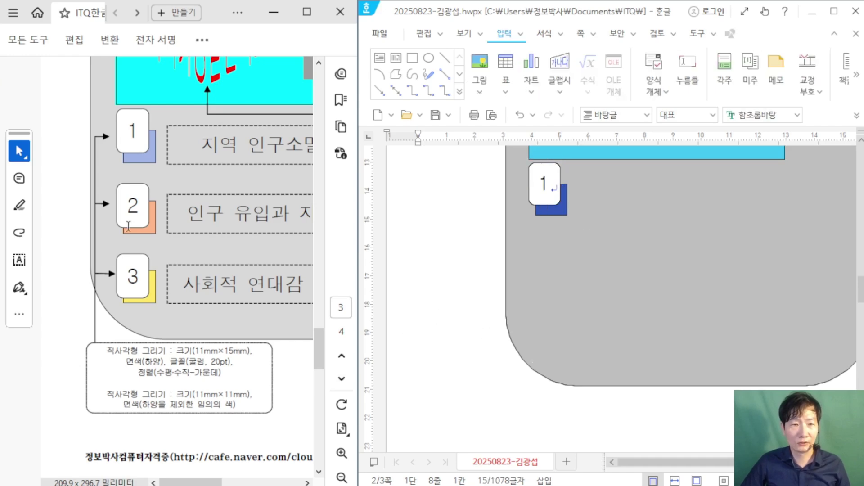
{"action": "left_click", "coordinate": [140, 282]}
{"action": "scroll", "coordinate": [140, 282], "scroll_direction": "down", "scroll_amount": 2}
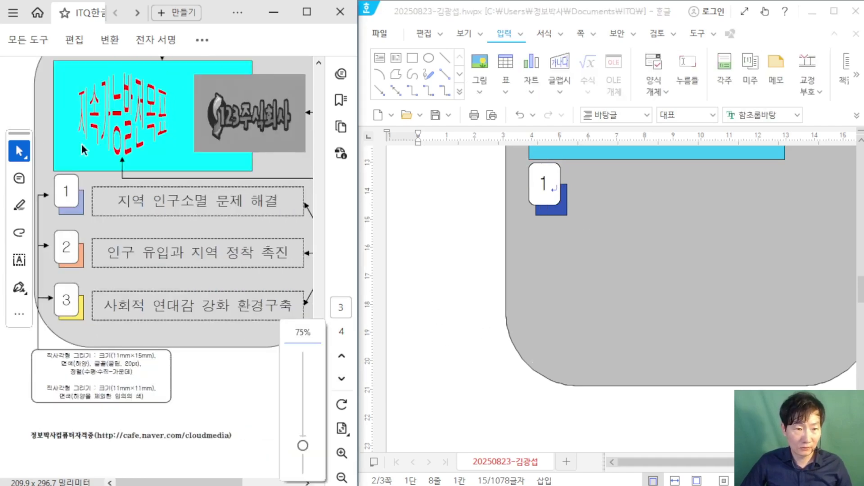
{"action": "key", "text": "super+Up"}
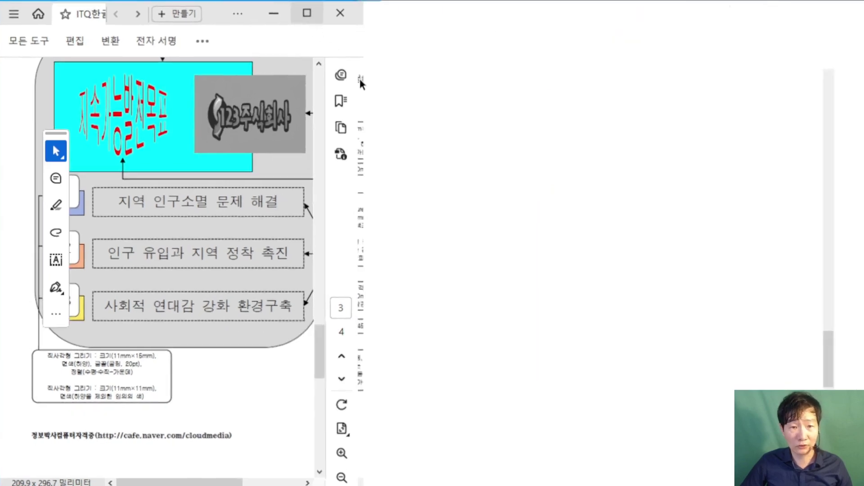
{"action": "scroll", "coordinate": [559, 269], "scroll_direction": "up", "scroll_amount": 1}
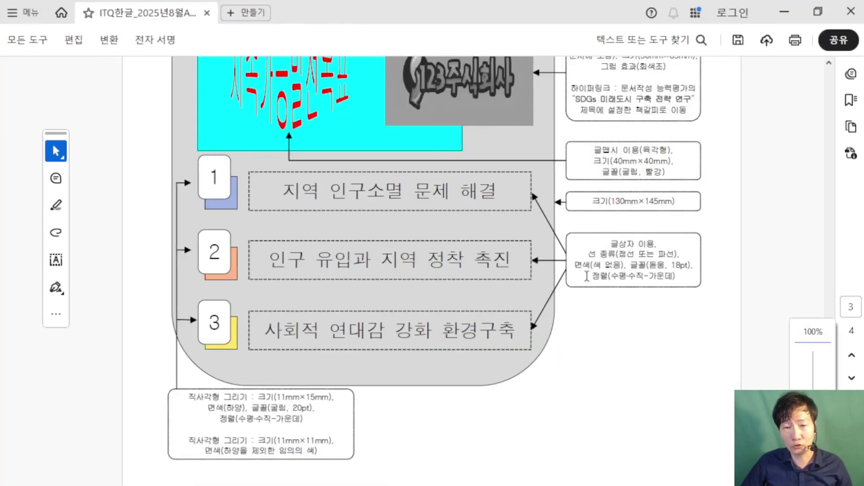
{"action": "left_click_drag", "start_coordinate": [611, 244], "coordinate": [647, 265]}
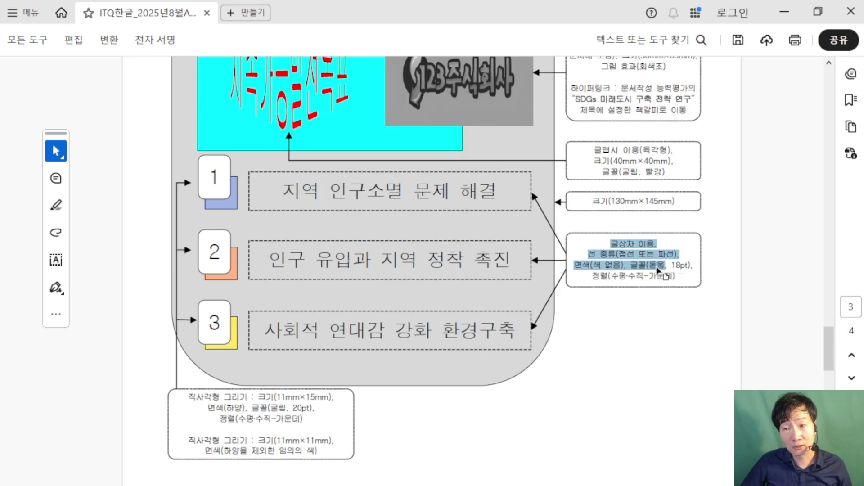
{"action": "left_click", "coordinate": [647, 266]}
{"action": "double_click", "coordinate": [650, 264]}
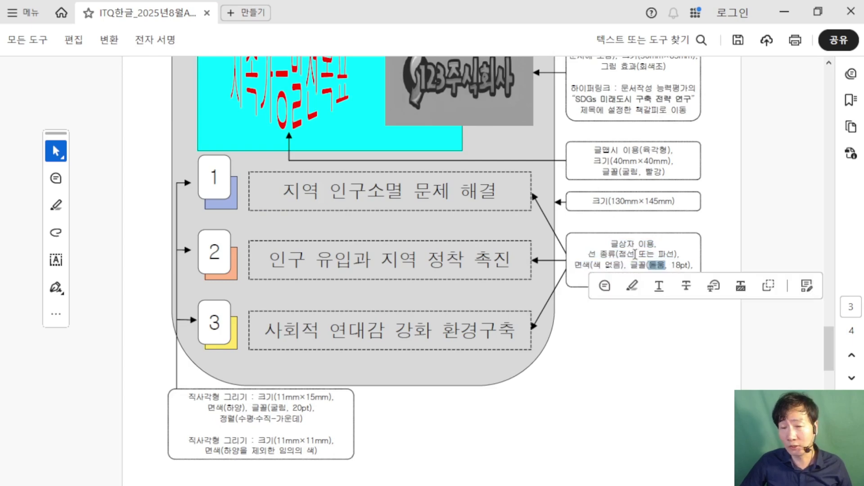
{"action": "left_click_drag", "start_coordinate": [610, 243], "coordinate": [675, 278]}
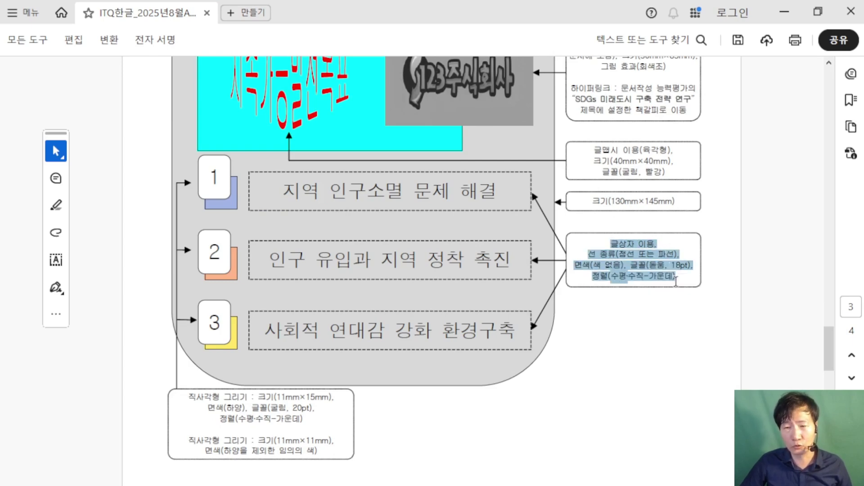
{"action": "left_click", "coordinate": [629, 266]}
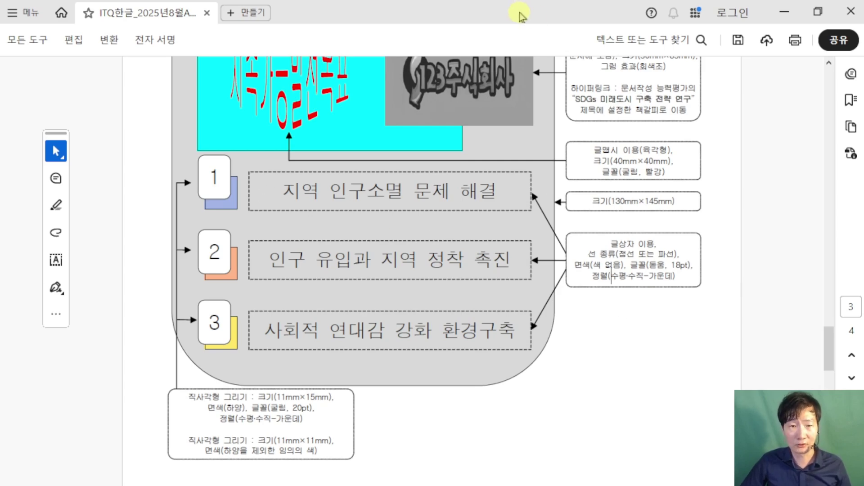
{"action": "left_click_drag", "start_coordinate": [517, 16], "coordinate": [2, 227]}
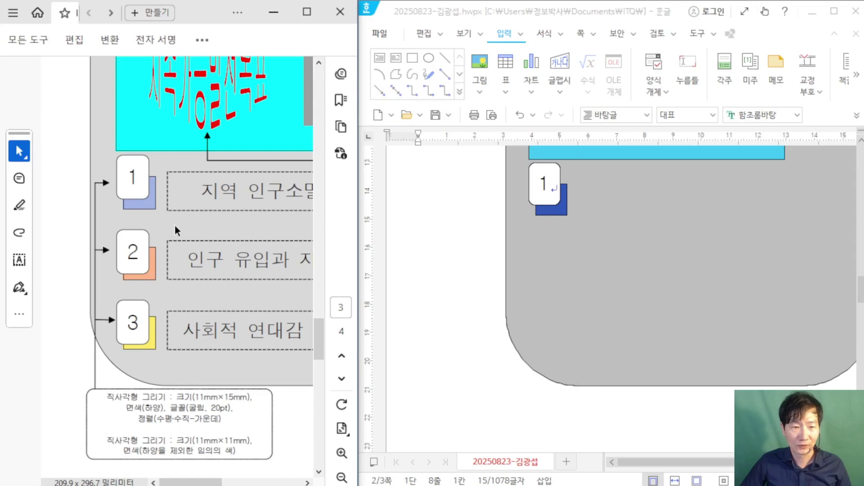
{"action": "key", "text": "ctrl+minus"}
{"action": "scroll", "coordinate": [579, 255], "scroll_direction": "up", "scroll_amount": 2}
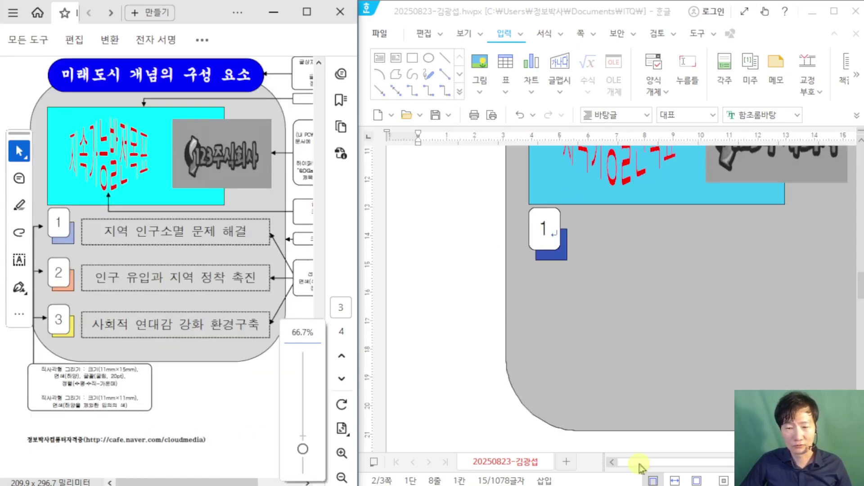
{"action": "left_click_drag", "start_coordinate": [639, 462], "coordinate": [663, 463]}
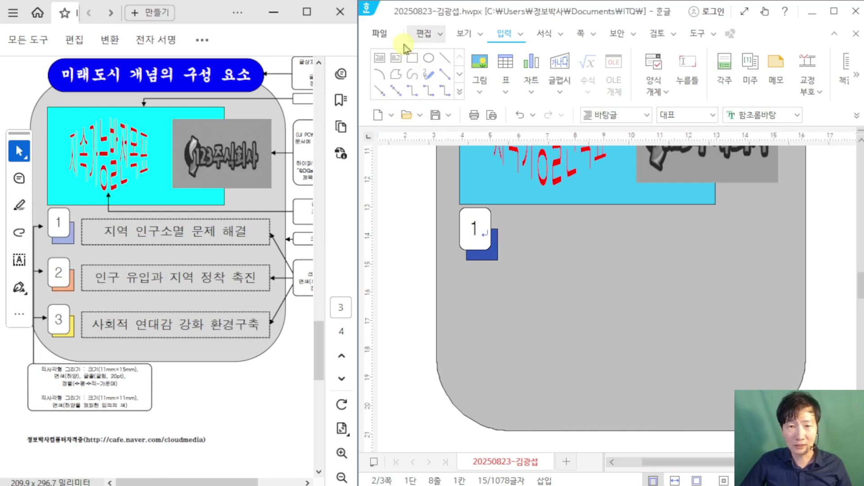
Step: Draw a wide horizontal text box right of the 1 marker reading '지역 인구소멸 문제 해결'
{"action": "left_click", "coordinate": [379, 63]}
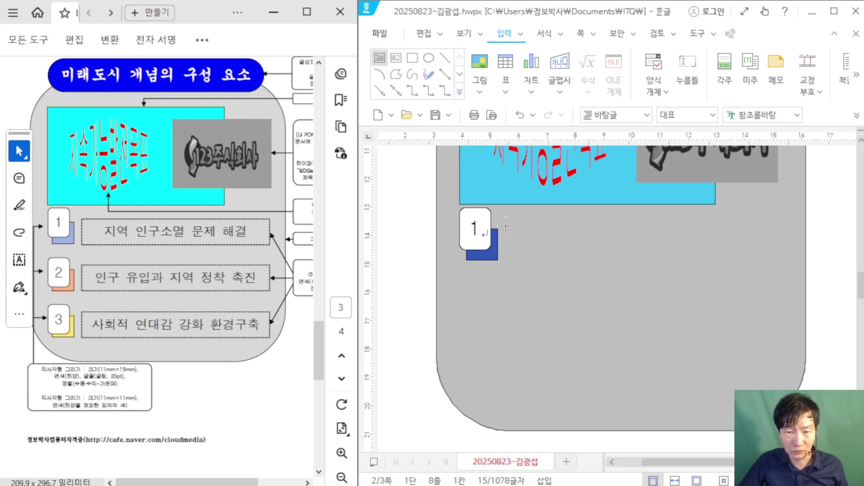
{"action": "mouse_move", "coordinate": [505, 223]}
{"action": "left_mouse_down"}
{"action": "mouse_move", "coordinate": [542, 256]}
{"action": "mouse_move", "coordinate": [810, 265]}
{"action": "mouse_move", "coordinate": [781, 257]}
{"action": "mouse_move", "coordinate": [786, 264]}
{"action": "left_mouse_up"}
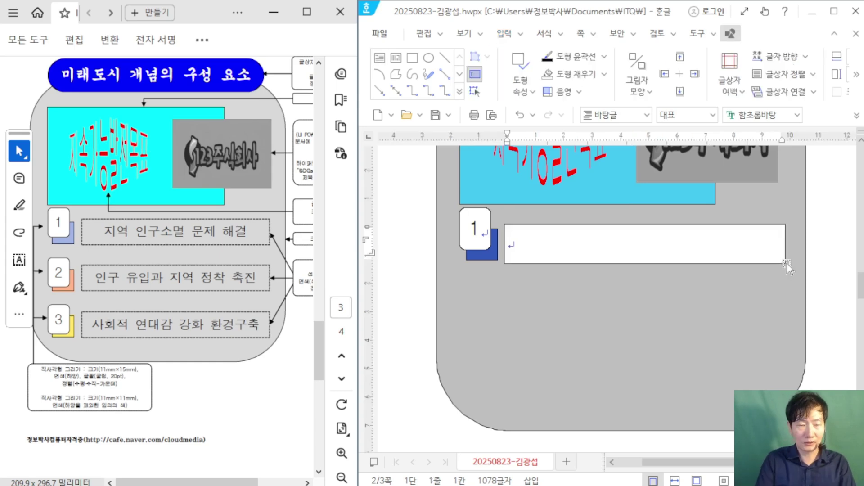
{"action": "type", "text": "지역 인구"}
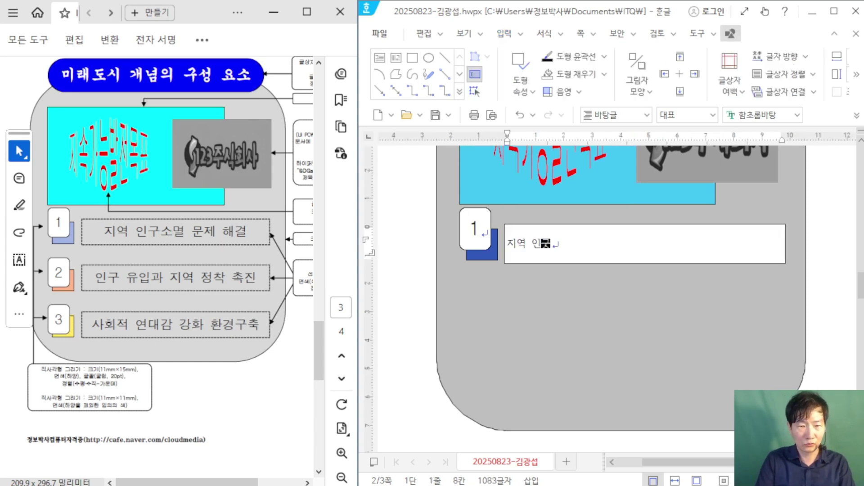
{"action": "type", "text": "소멸 문제 해결"}
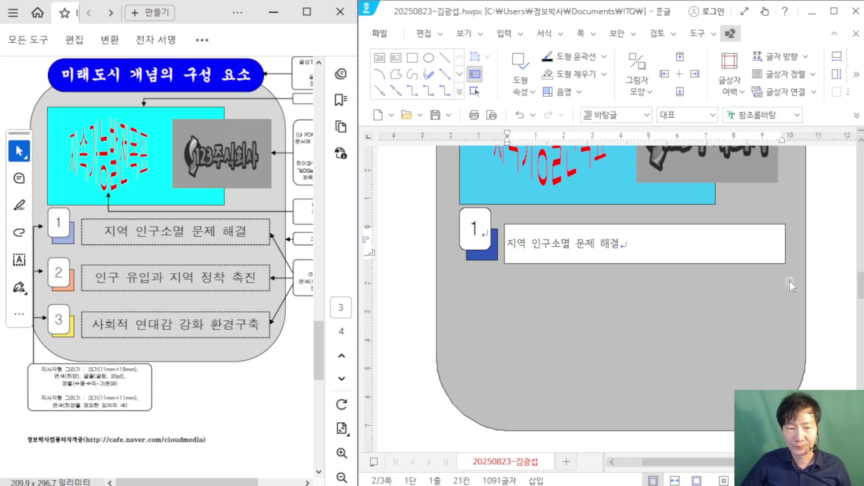
{"action": "left_click", "coordinate": [645, 225]}
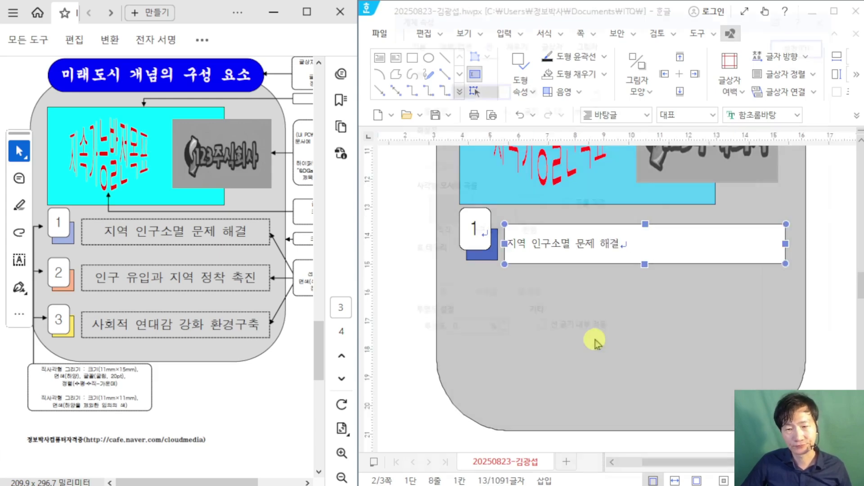
Step: Give the text box a dashed outline and no fill
{"action": "key", "text": "p"}
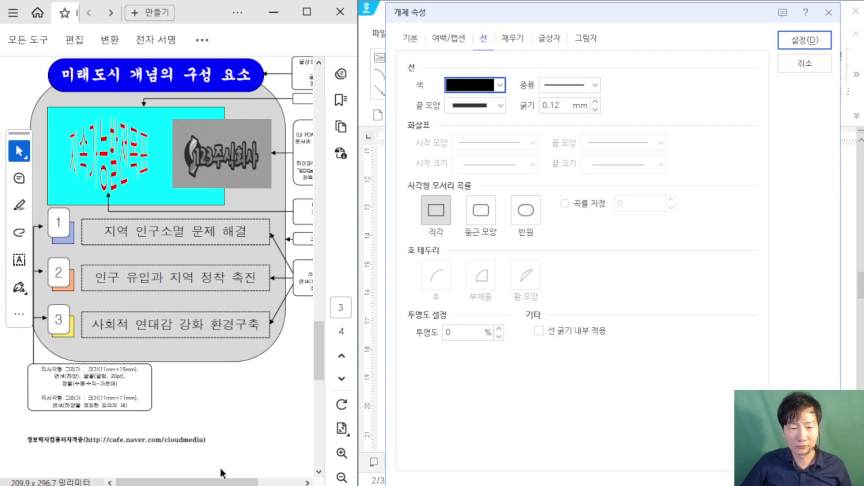
{"action": "left_click_drag", "start_coordinate": [221, 471], "coordinate": [270, 472]}
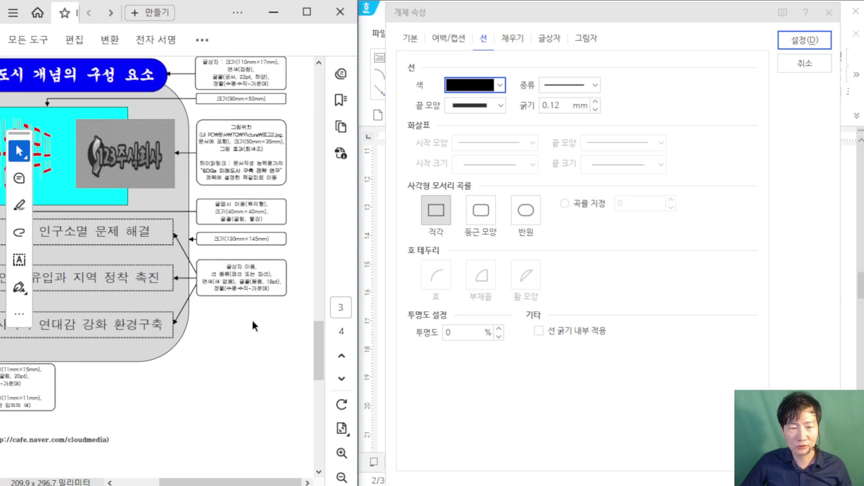
{"action": "scroll", "coordinate": [252, 318], "scroll_direction": "up", "scroll_amount": 1, "text": "ctrl"}
{"action": "left_click", "coordinate": [595, 85]}
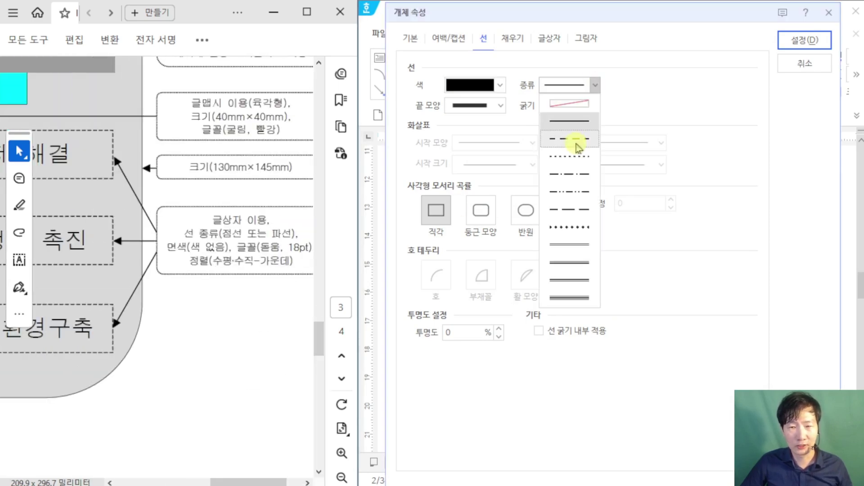
{"action": "left_click", "coordinate": [578, 143]}
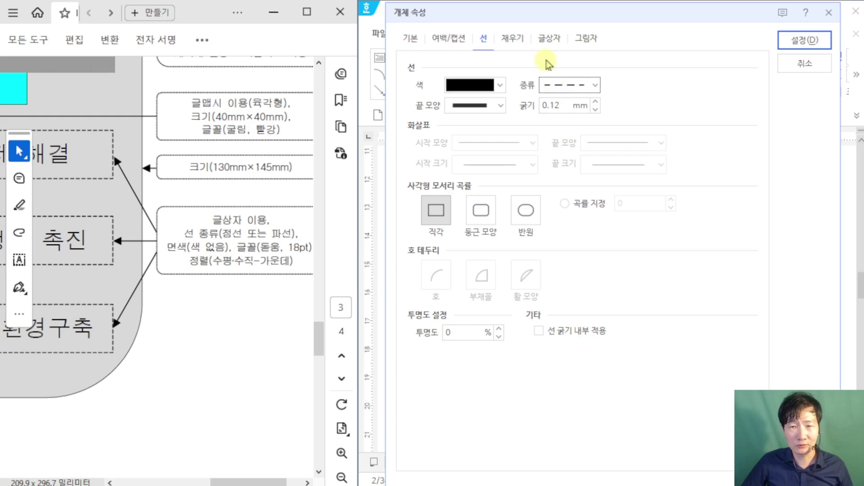
{"action": "left_click", "coordinate": [518, 37]}
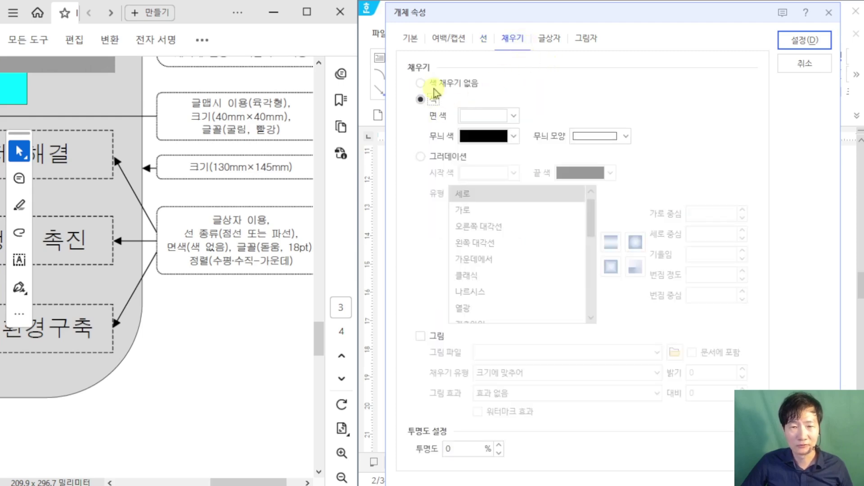
{"action": "left_click", "coordinate": [422, 84]}
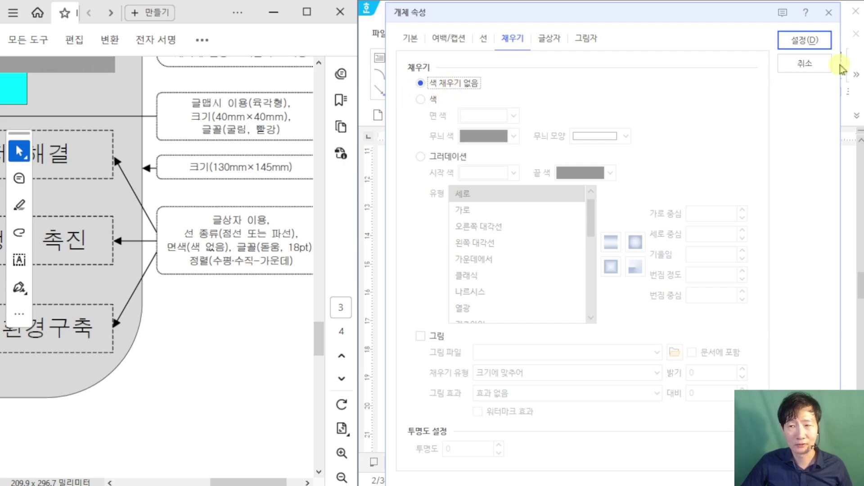
{"action": "left_click", "coordinate": [806, 40]}
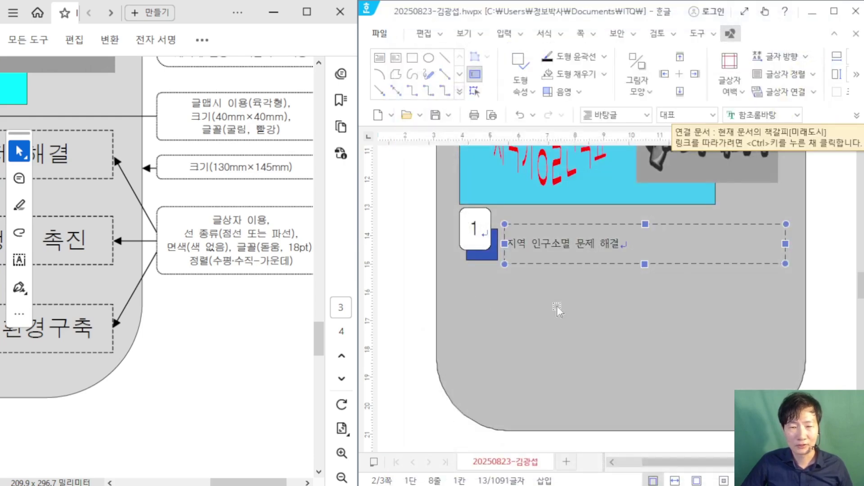
Step: Format '지역 인구소멸 문제 해결' as centred 18 pt 돋움
{"action": "left_click", "coordinate": [827, 227]}
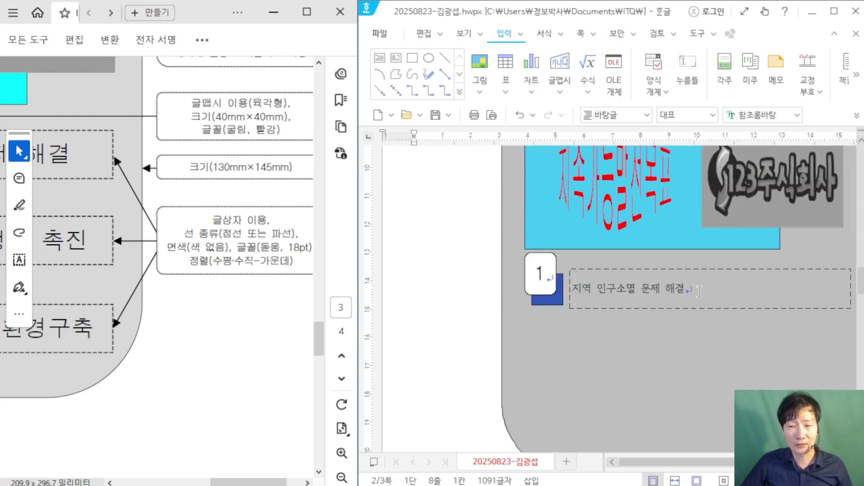
{"action": "left_click_drag", "start_coordinate": [700, 292], "coordinate": [569, 288]}
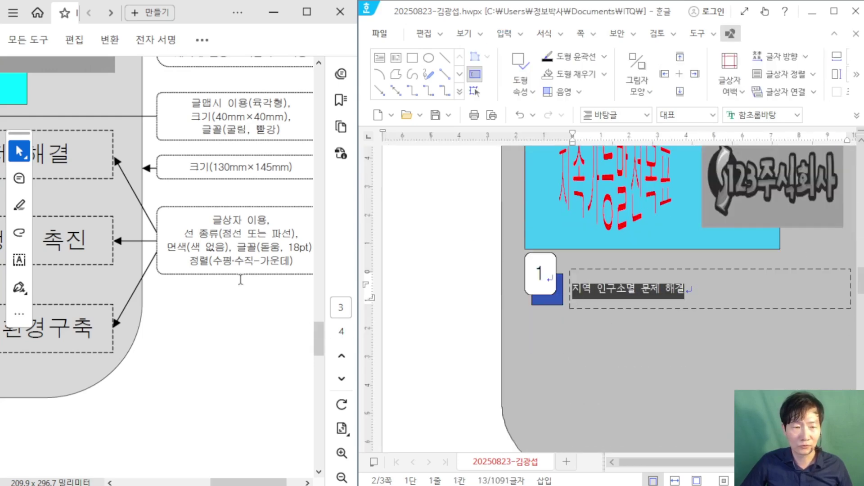
{"action": "left_click", "coordinate": [731, 115]}
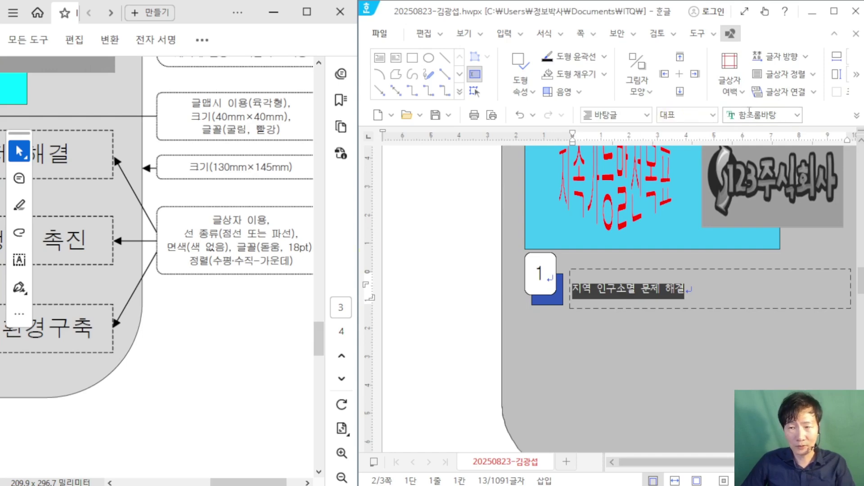
{"action": "type", "text": "돋움"}
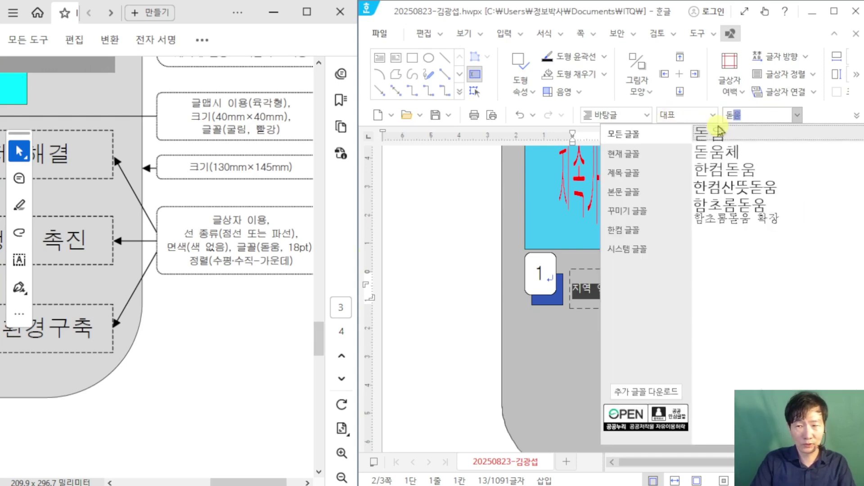
{"action": "key", "text": "Return"}
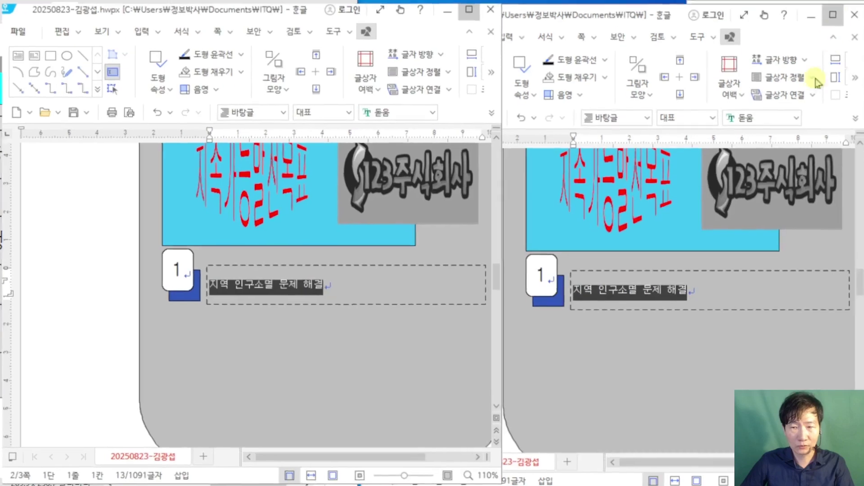
{"action": "left_click", "coordinate": [834, 11]}
{"action": "left_click", "coordinate": [458, 114]}
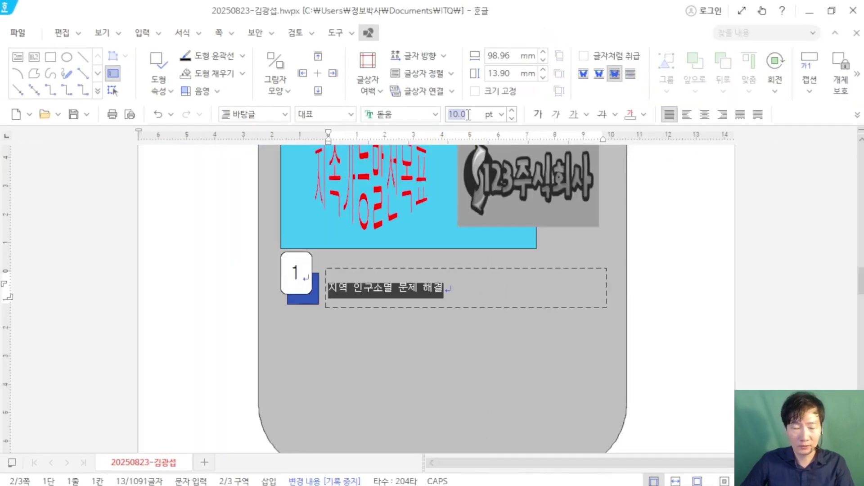
{"action": "type", "text": "18"}
{"action": "key", "text": "Return"}
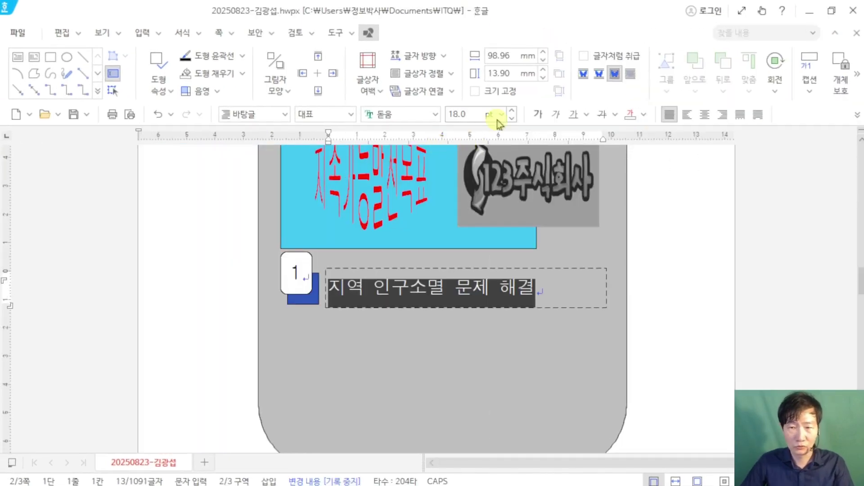
{"action": "left_click", "coordinate": [704, 114]}
{"action": "left_click", "coordinate": [665, 337]}
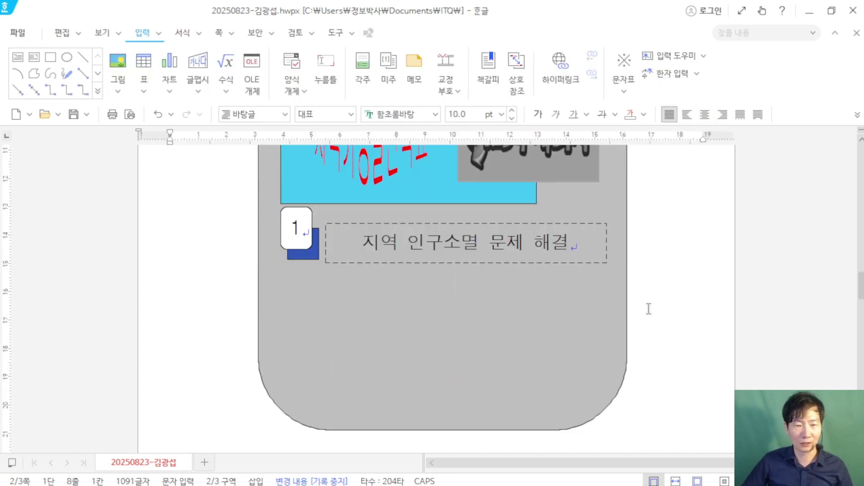
Step: Bring up the exam PDF and snap the Hangul document beside it
{"action": "mouse_move", "coordinate": [378, 484]}
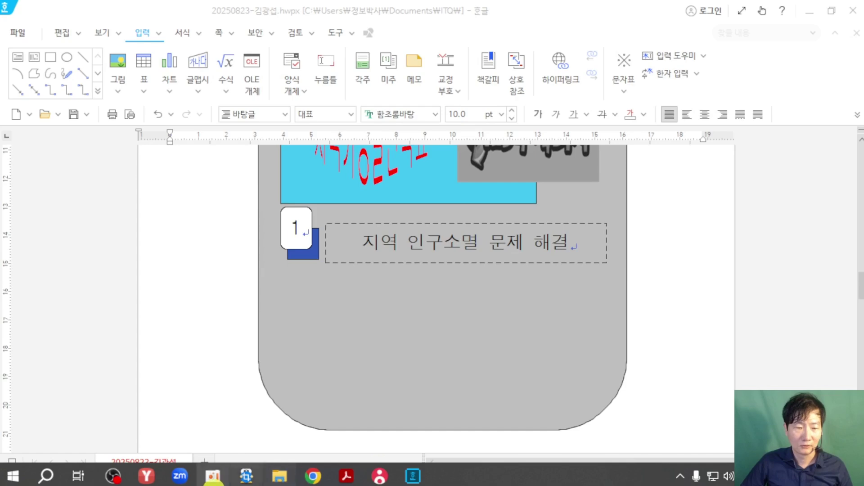
{"action": "left_click", "coordinate": [349, 478]}
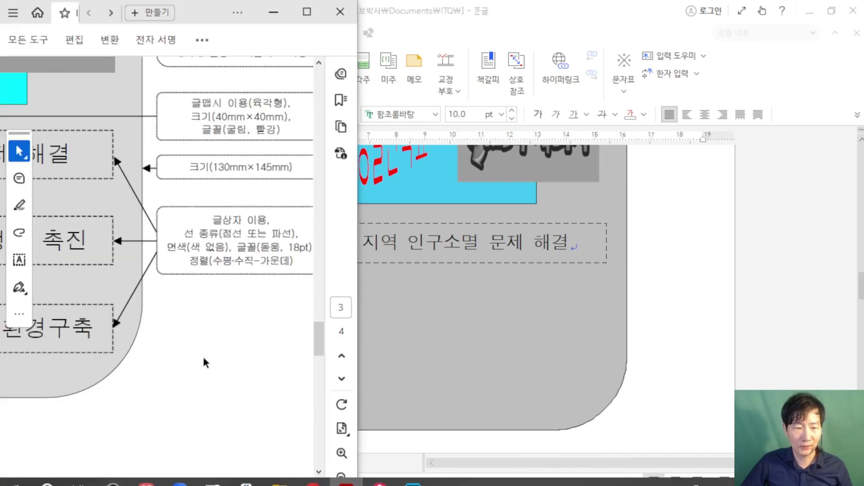
{"action": "scroll", "coordinate": [203, 356], "scroll_direction": "down", "scroll_amount": 3}
{"action": "scroll", "coordinate": [251, 481], "scroll_direction": "left", "scroll_amount": 3}
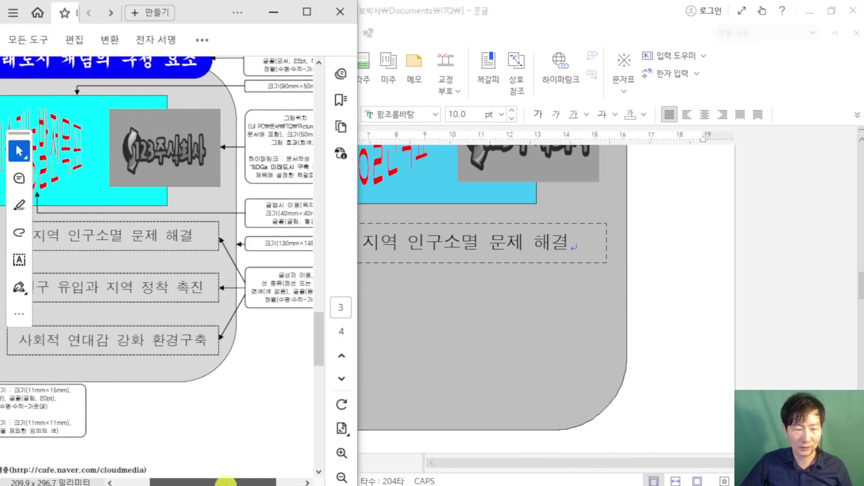
{"action": "left_click", "coordinate": [697, 259]}
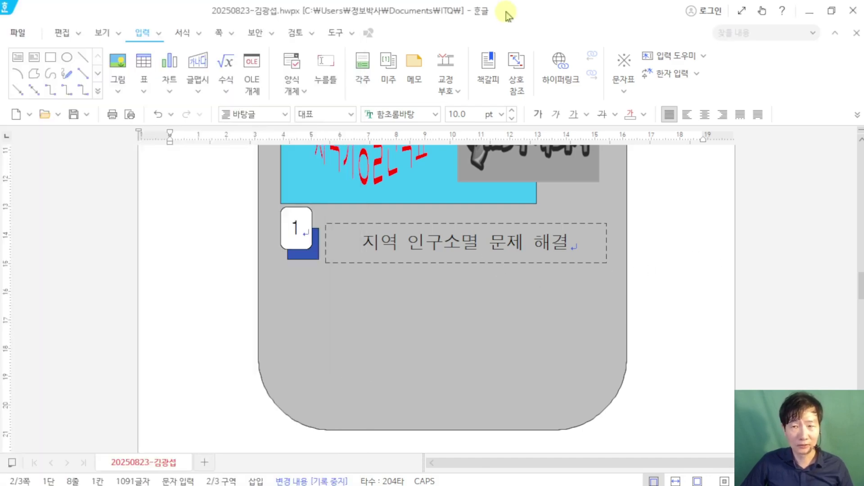
{"action": "double_click", "coordinate": [508, 16]}
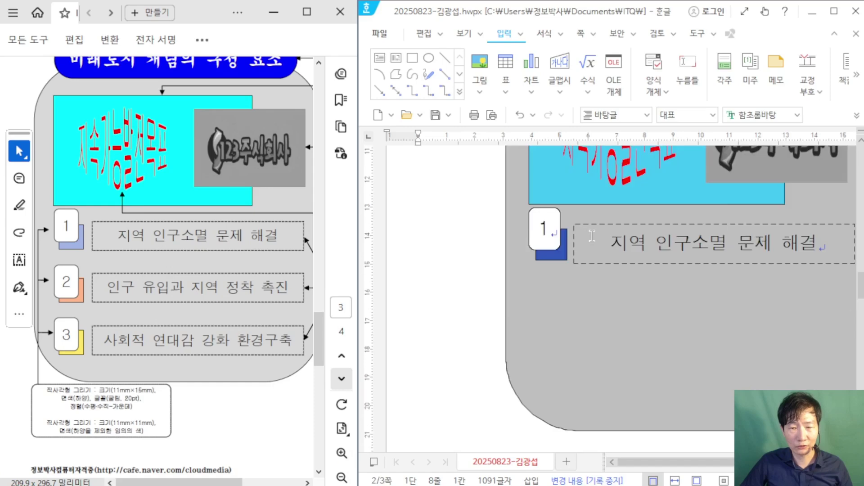
{"action": "scroll", "coordinate": [592, 235], "scroll_direction": "down", "scroll_amount": 2}
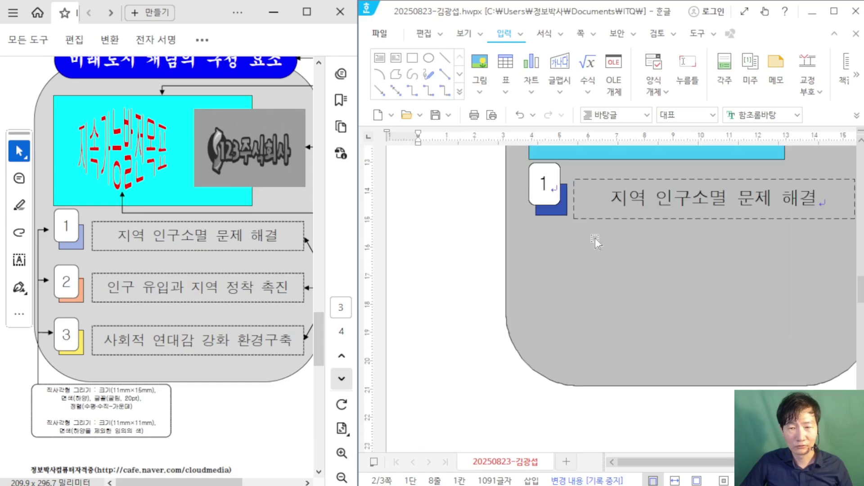
Step: Select the text box, blue square and white 1 box together
{"action": "left_click", "coordinate": [667, 178]}
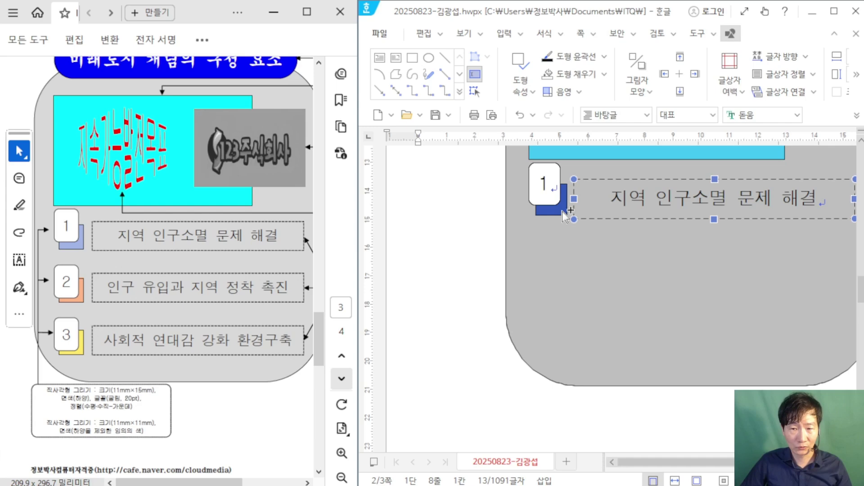
{"action": "left_click", "coordinate": [554, 185], "text": "shift"}
{"action": "left_click", "coordinate": [551, 177]}
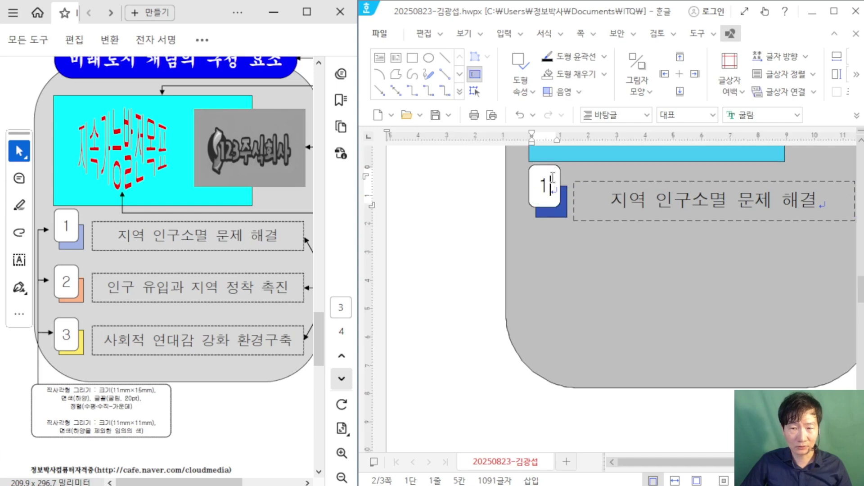
{"action": "left_click", "coordinate": [620, 220]}
{"action": "left_click", "coordinate": [563, 217], "text": "shift"}
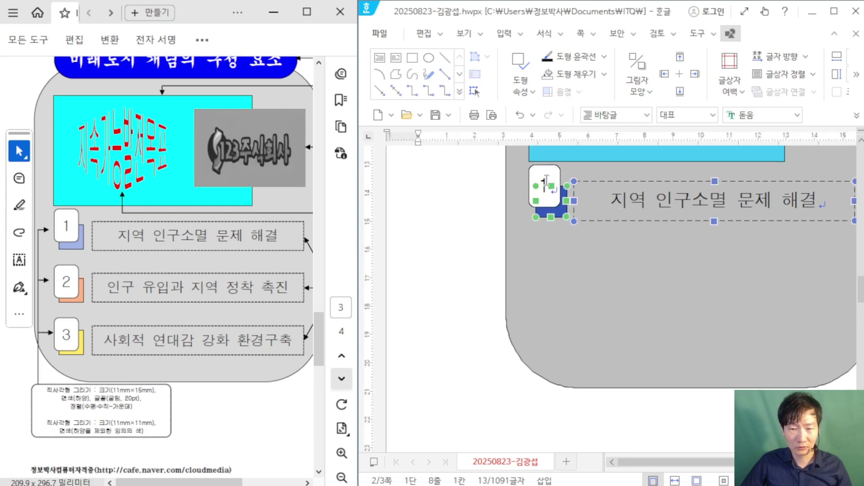
{"action": "left_click", "coordinate": [535, 173]}
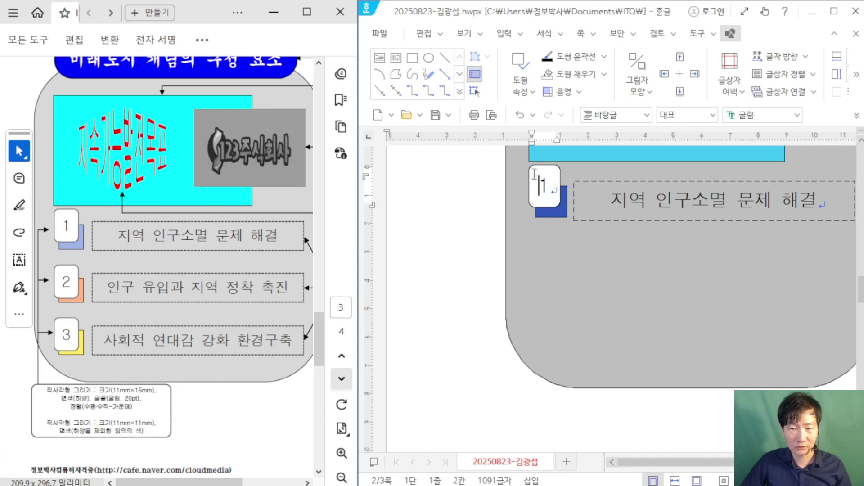
{"action": "left_click", "coordinate": [661, 220]}
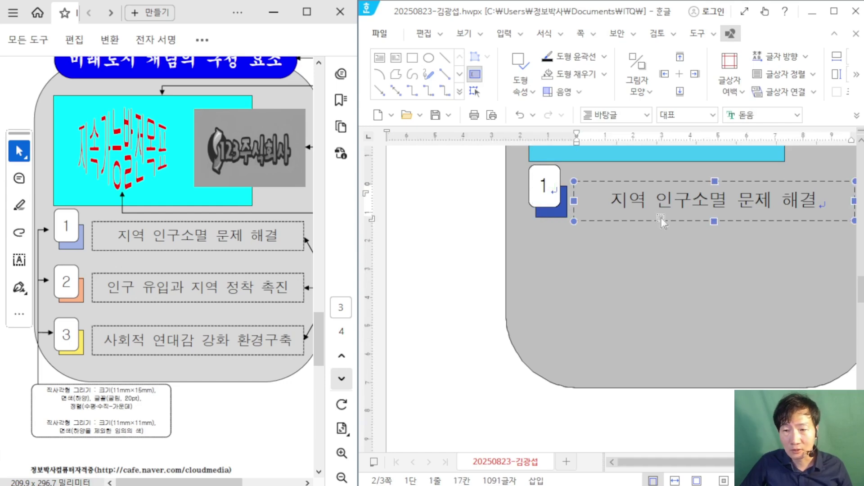
{"action": "left_click", "coordinate": [560, 214], "text": "shift"}
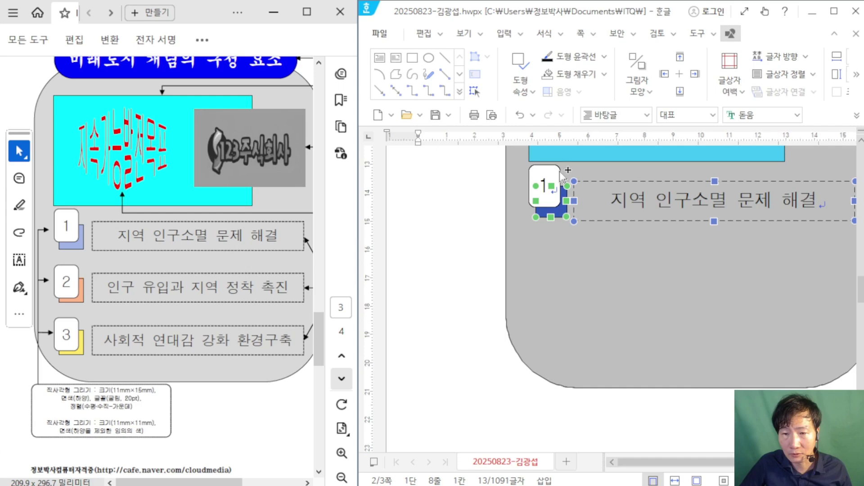
{"action": "left_click", "coordinate": [561, 175], "text": "shift"}
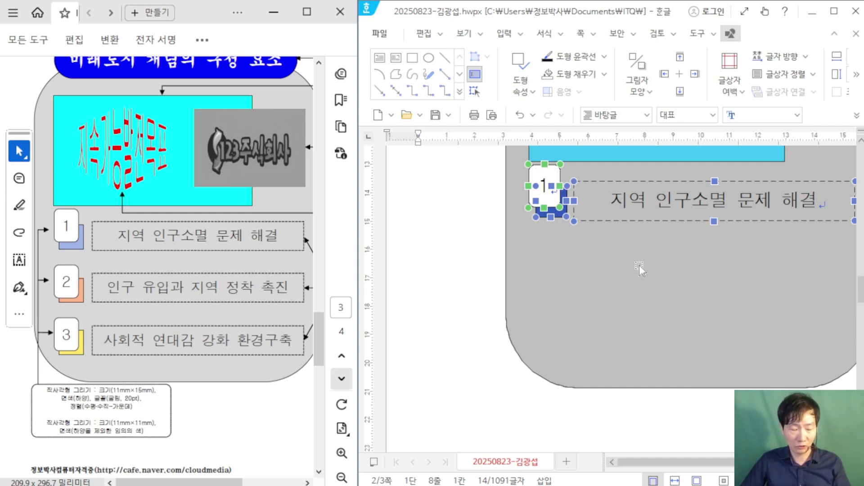
Step: Ctrl+Shift-drag the first item group straight down to stack copies beneath it
{"action": "mouse_move", "coordinate": [357, 294]}
{"action": "left_mouse_down"}
{"action": "mouse_move", "coordinate": [355, 337]}
{"action": "mouse_move", "coordinate": [476, 393]}
{"action": "left_mouse_up"}
{"action": "mouse_move", "coordinate": [351, 158]}
{"action": "left_mouse_down"}
{"action": "mouse_move", "coordinate": [420, 266]}
{"action": "mouse_move", "coordinate": [476, 262]}
{"action": "left_mouse_up"}
{"action": "mouse_move", "coordinate": [385, 327]}
{"action": "left_mouse_down"}
{"action": "mouse_move", "coordinate": [403, 342]}
{"action": "mouse_move", "coordinate": [413, 383]}
{"action": "mouse_move", "coordinate": [444, 315]}
{"action": "mouse_move", "coordinate": [468, 342]}
{"action": "left_mouse_up"}
{"action": "mouse_move", "coordinate": [384, 182]}
{"action": "left_mouse_down"}
{"action": "mouse_move", "coordinate": [358, 205]}
{"action": "mouse_move", "coordinate": [370, 213]}
{"action": "left_mouse_up"}
{"action": "left_click_drag", "start_coordinate": [388, 173], "coordinate": [386, 230]}
{"action": "mouse_move", "coordinate": [434, 214]}
{"action": "left_mouse_down"}
{"action": "mouse_move", "coordinate": [461, 165]}
{"action": "mouse_move", "coordinate": [479, 223]}
{"action": "mouse_move", "coordinate": [511, 193]}
{"action": "left_mouse_up"}
{"action": "left_click_drag", "start_coordinate": [301, 366], "coordinate": [335, 398]}
{"action": "left_click_drag", "start_coordinate": [229, 245], "coordinate": [328, 283]}
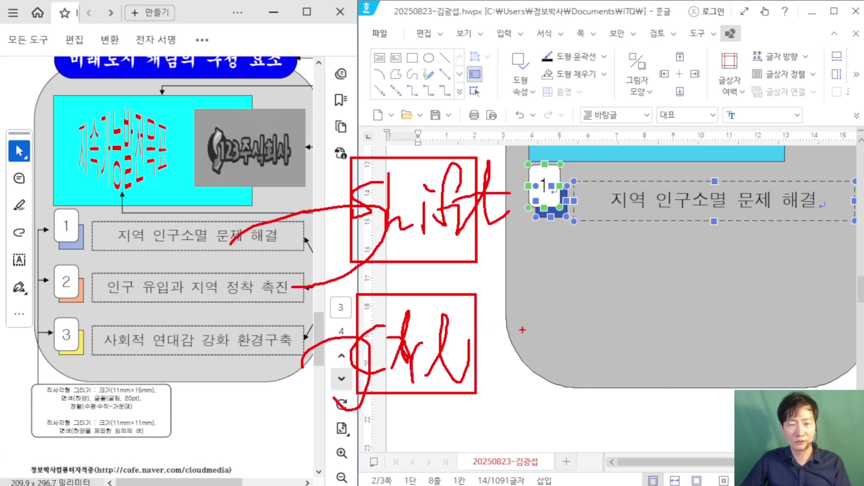
{"action": "left_click_drag", "start_coordinate": [544, 266], "coordinate": [545, 355]}
{"action": "left_click_drag", "start_coordinate": [544, 234], "coordinate": [545, 355]}
{"action": "left_click_drag", "start_coordinate": [539, 343], "coordinate": [551, 343]}
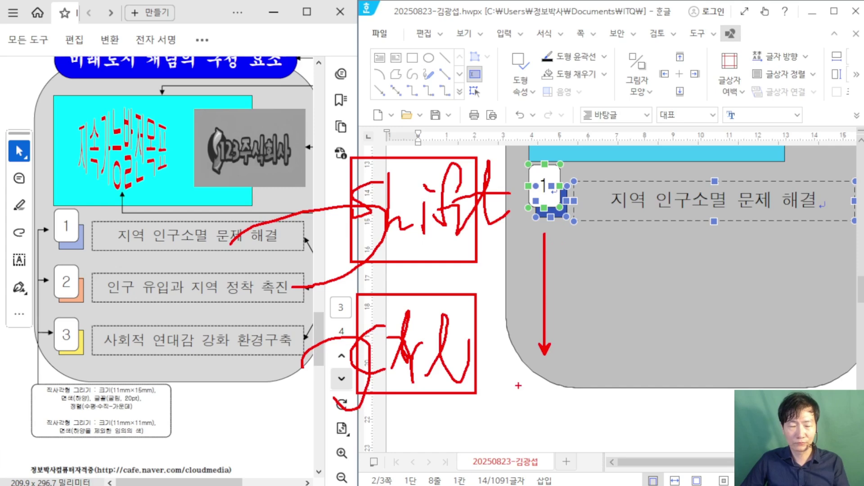
{"action": "key", "text": "Escape"}
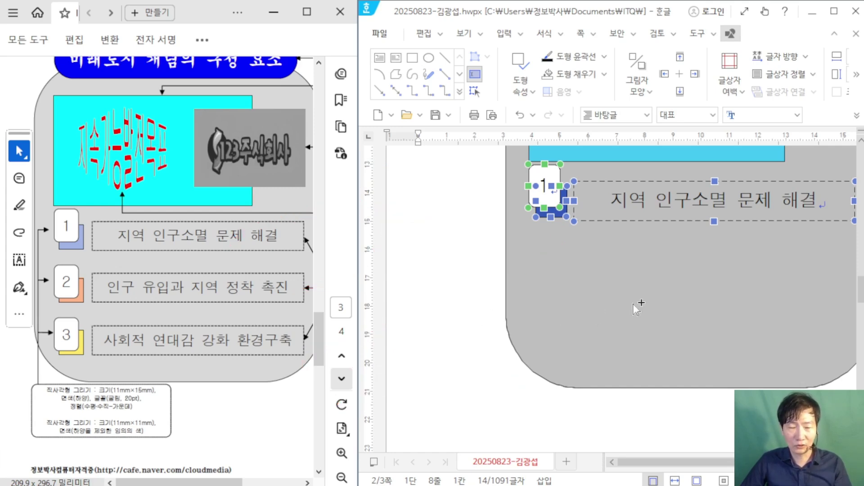
{"action": "left_click_drag", "start_coordinate": [559, 177], "coordinate": [562, 247]}
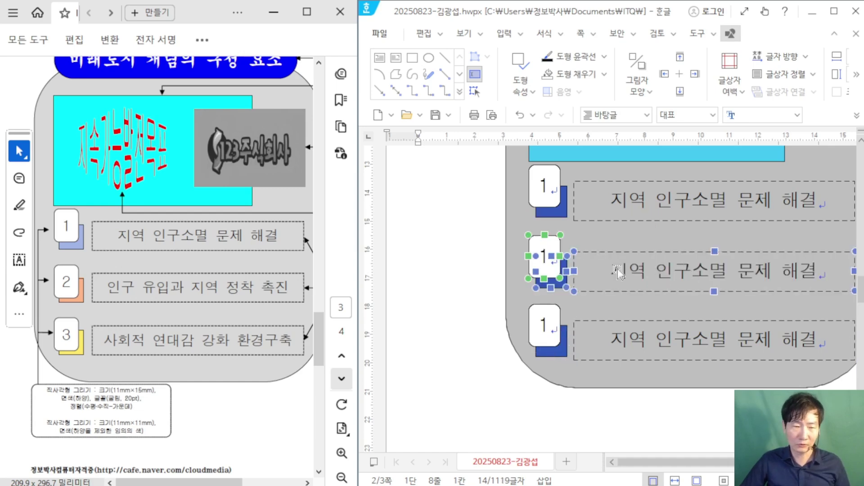
Step: Change the copied items' badge numbers to 3 and 4
{"action": "key", "text": "Escape"}
{"action": "scroll", "coordinate": [563, 282], "scroll_direction": "down", "scroll_amount": 5}
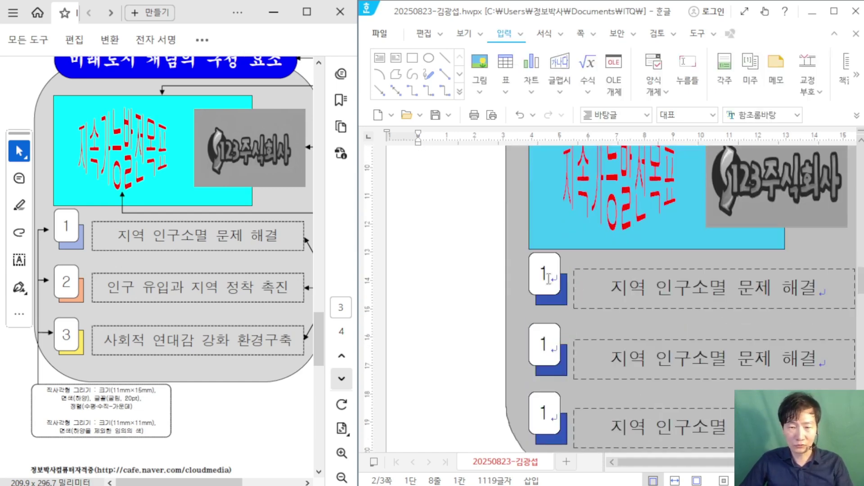
{"action": "double_click", "coordinate": [555, 342]}
{"action": "type", "text": "3"}
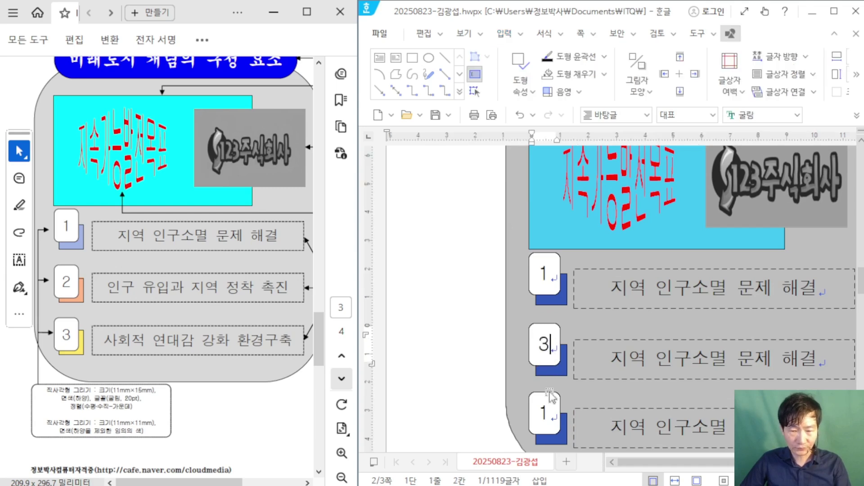
{"action": "double_click", "coordinate": [549, 414]}
{"action": "type", "text": "4"}
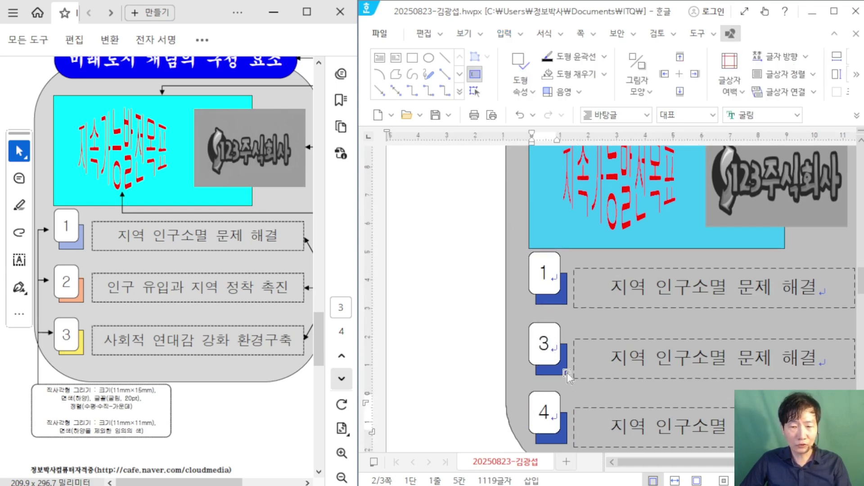
Step: Fill the squares behind badges 3 and 4 with orange and yellow respectively
{"action": "left_click", "coordinate": [564, 372]}
{"action": "double_click", "coordinate": [570, 357]}
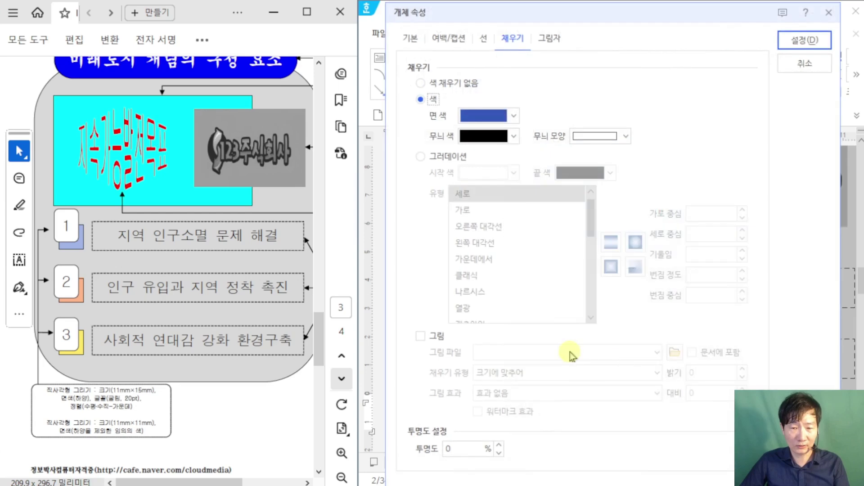
{"action": "left_click", "coordinate": [496, 116]}
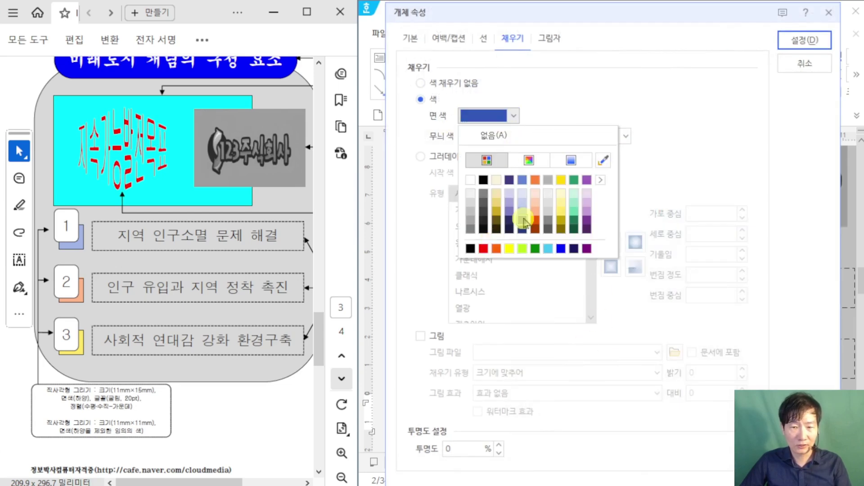
{"action": "left_click", "coordinate": [535, 180]}
{"action": "left_click", "coordinate": [795, 43]}
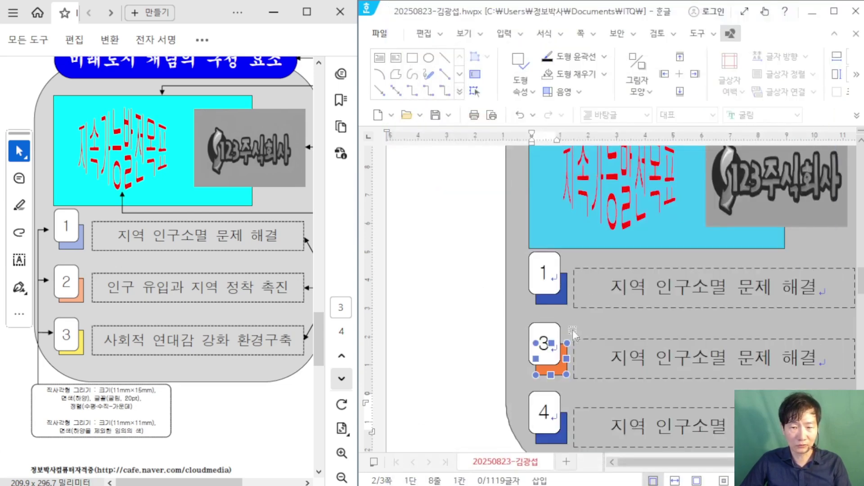
{"action": "left_click", "coordinate": [554, 445]}
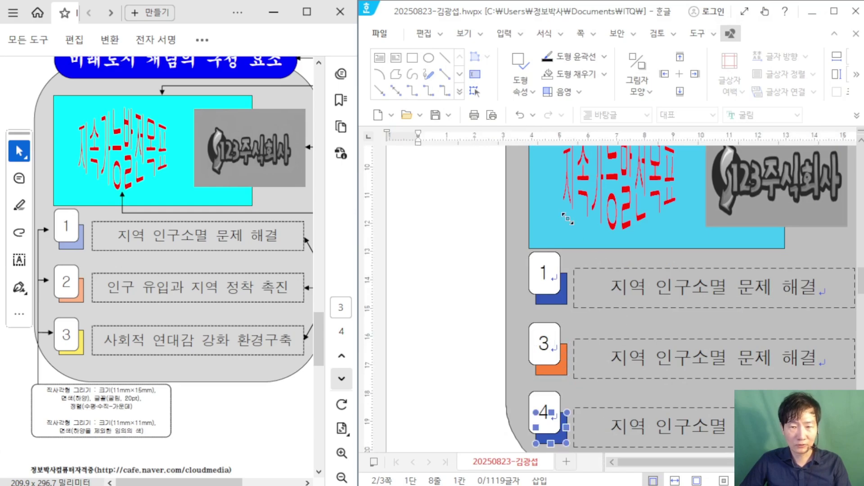
{"action": "key", "text": "p"}
{"action": "left_click", "coordinate": [504, 116]}
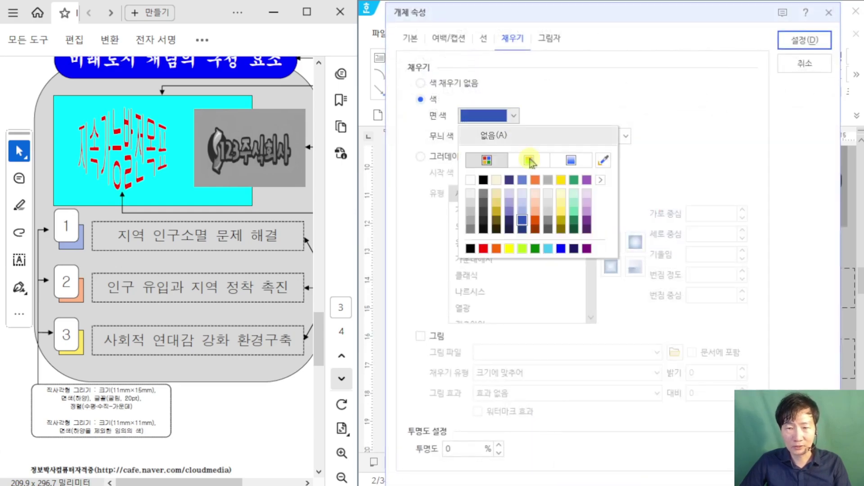
{"action": "left_click", "coordinate": [561, 180]}
{"action": "left_click", "coordinate": [804, 40]}
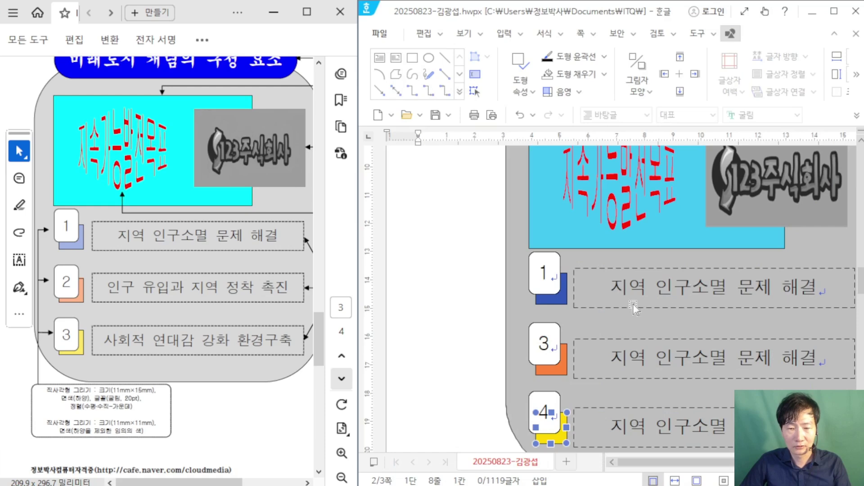
Step: Retype the boxes as '인구 유입과 지역 정착 촉진' and '사회적 연대감 강화 환경구축', then maximize the window
{"action": "scroll", "coordinate": [629, 333], "scroll_direction": "down", "scroll_amount": 2}
{"action": "left_click_drag", "start_coordinate": [617, 314], "coordinate": [816, 314]}
{"action": "type", "text": "인구 ㅇ"}
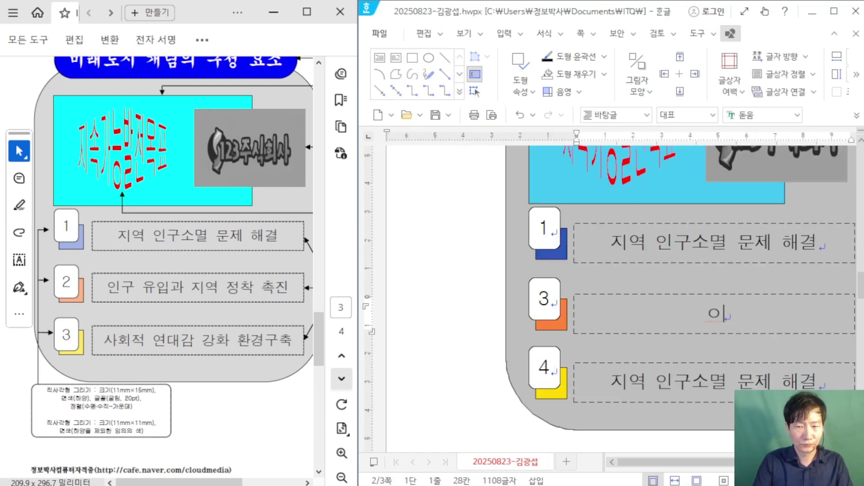
{"action": "type", "text": "유입과 "}
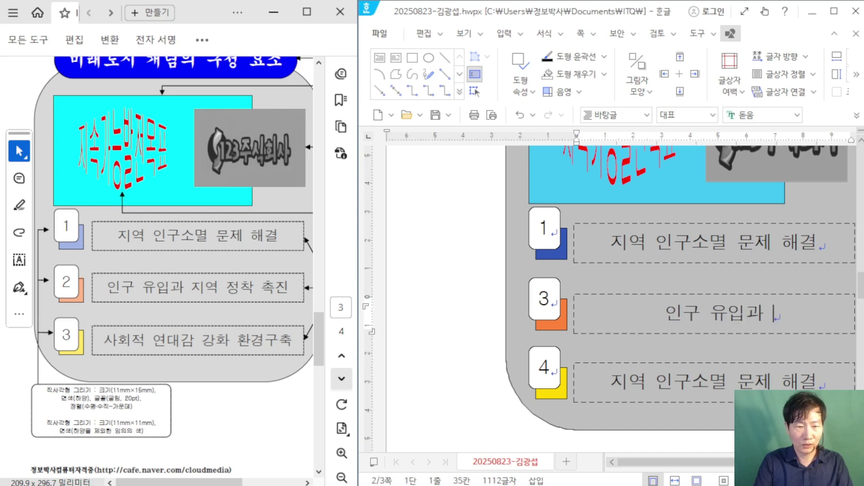
{"action": "type", "text": "지역 ㅈ정착 "}
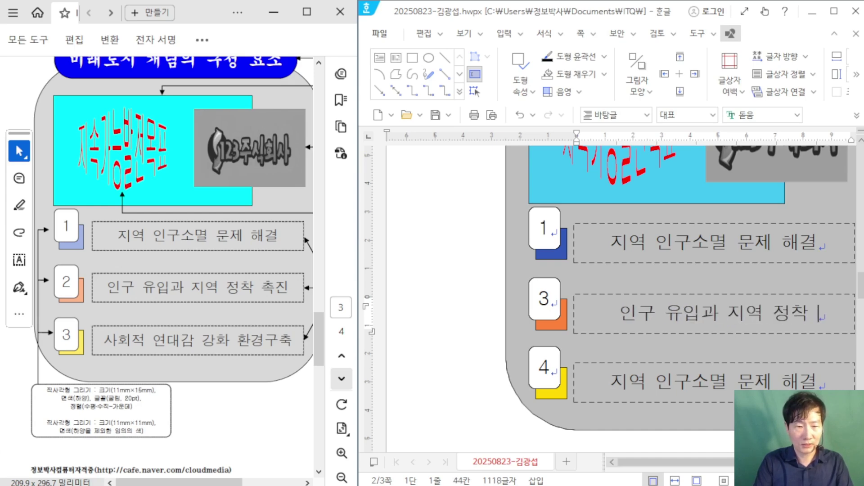
{"action": "type", "text": "촉지ㄴ"}
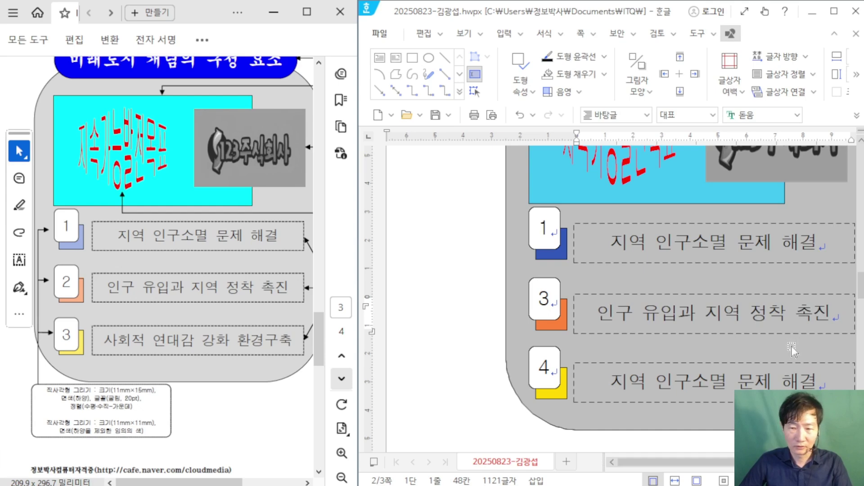
{"action": "left_click_drag", "start_coordinate": [609, 382], "coordinate": [822, 380]}
{"action": "scroll", "coordinate": [725, 317], "scroll_direction": "down", "scroll_amount": 3}
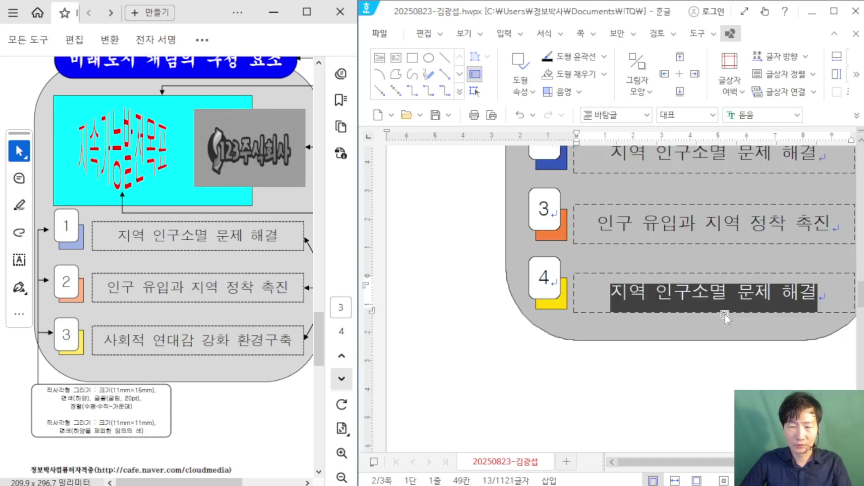
{"action": "type", "text": "사회적 연대감 "}
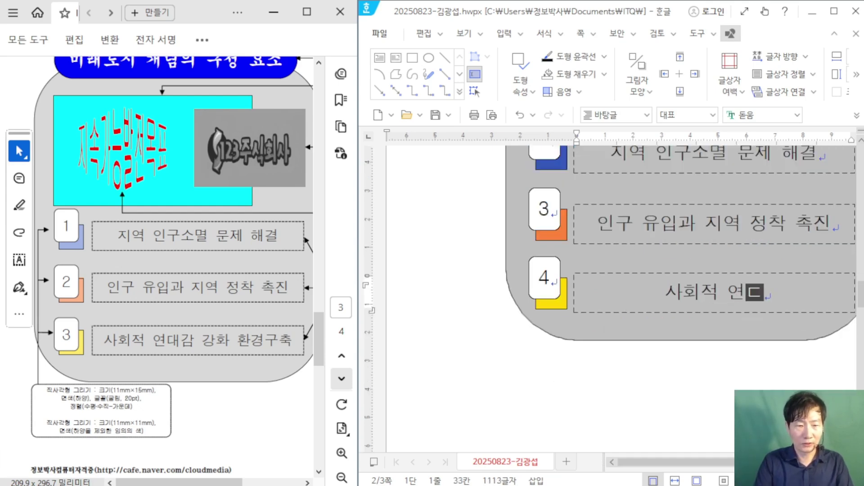
{"action": "type", "text": "강화 "}
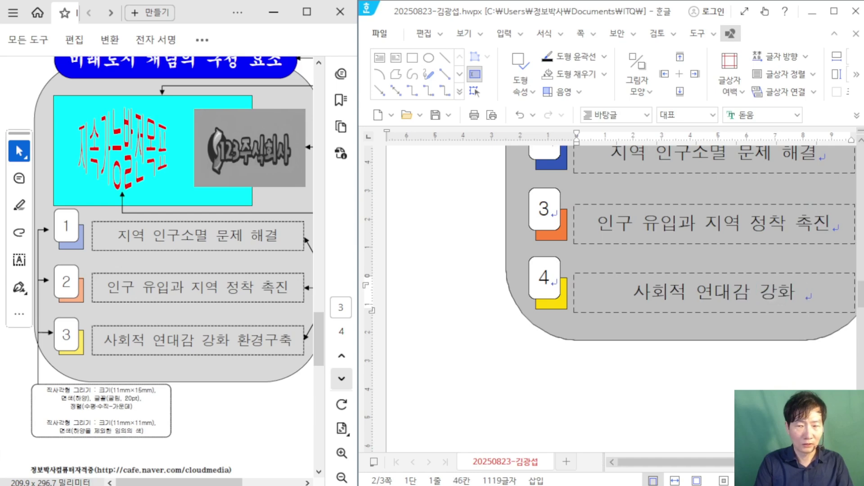
{"action": "type", "text": "환경구축"}
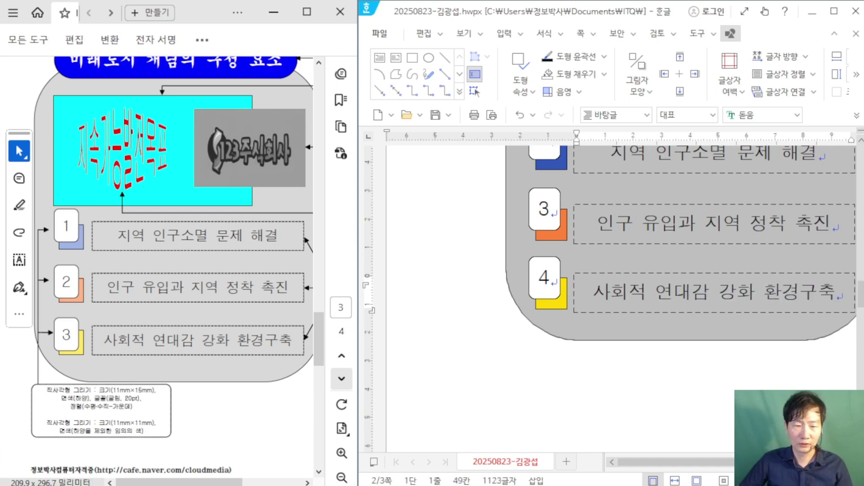
{"action": "left_click", "coordinate": [834, 11]}
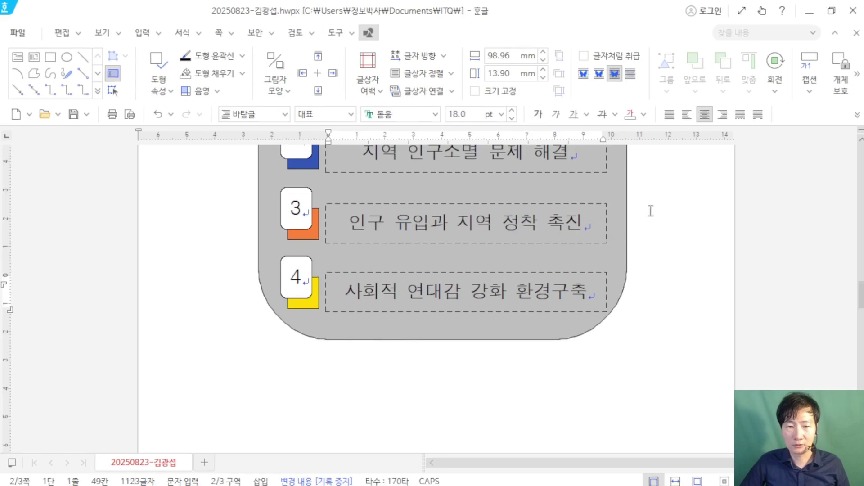
Step: Collapse the ribbon and renumber the middle and last badges from 3 and 4 to 2 and 3
{"action": "left_click", "coordinate": [329, 35]}
{"action": "left_click", "coordinate": [333, 36]}
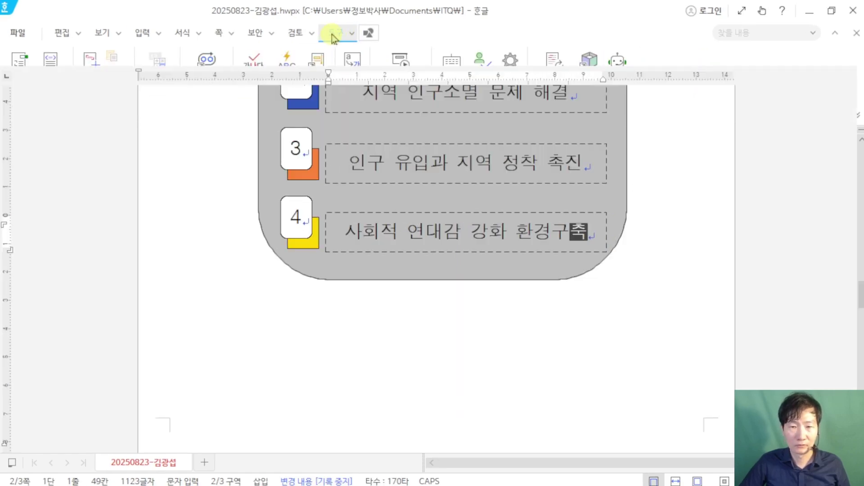
{"action": "scroll", "coordinate": [653, 292], "scroll_direction": "up", "scroll_amount": 10}
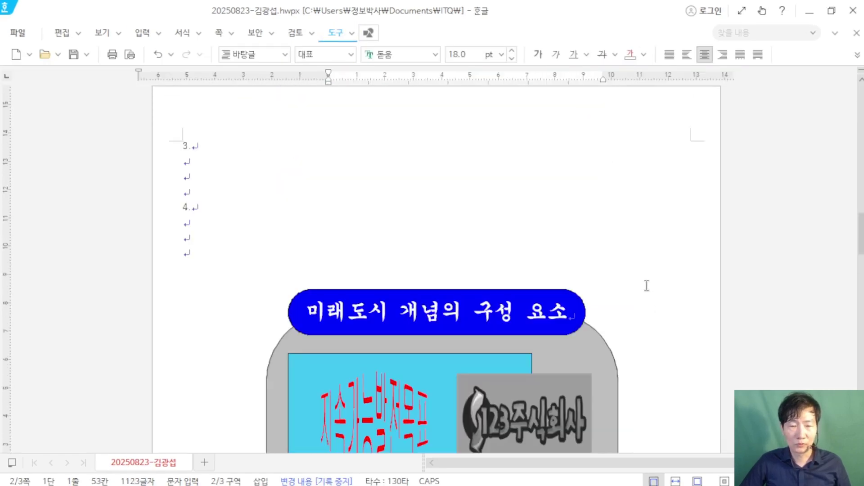
{"action": "scroll", "coordinate": [647, 286], "scroll_direction": "down", "scroll_amount": 1}
{"action": "scroll", "coordinate": [647, 284], "scroll_direction": "down", "scroll_amount": 5}
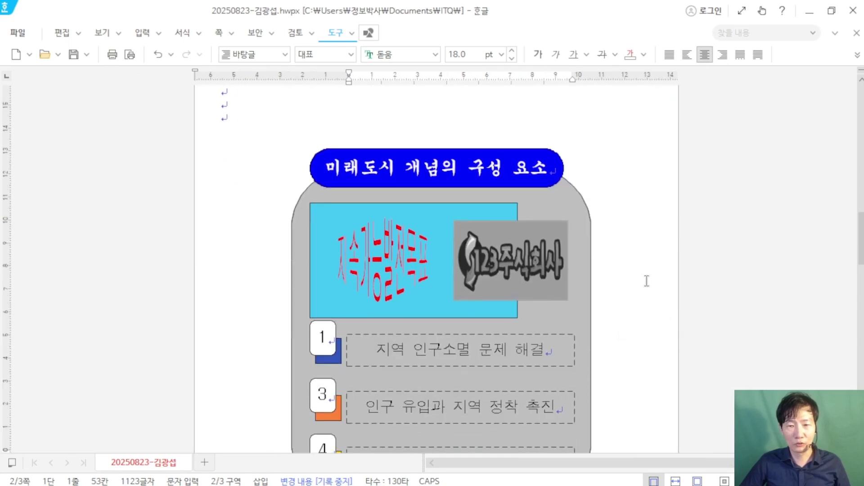
{"action": "scroll", "coordinate": [647, 281], "scroll_direction": "down", "scroll_amount": 2}
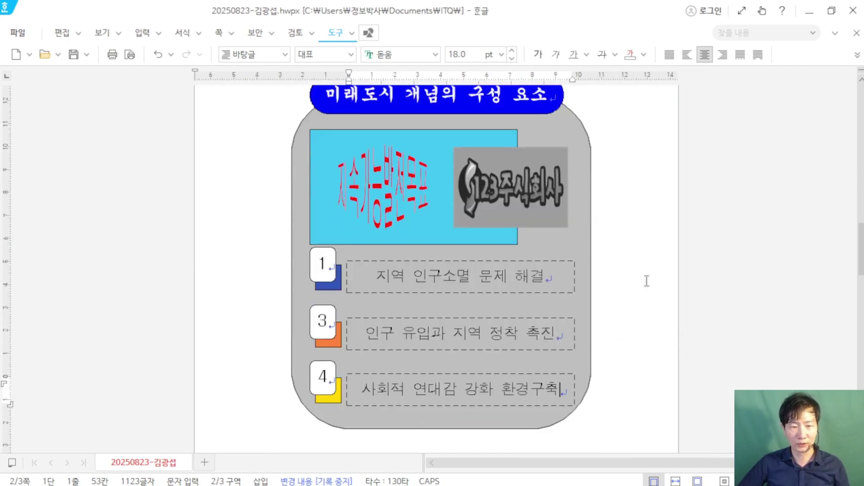
{"action": "double_click", "coordinate": [324, 323]}
{"action": "type", "text": "2"}
{"action": "double_click", "coordinate": [315, 380]}
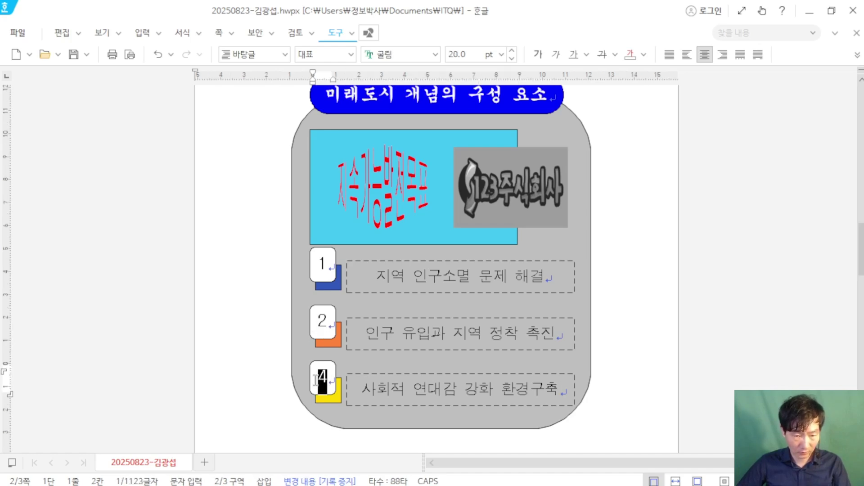
{"action": "type", "text": "3"}
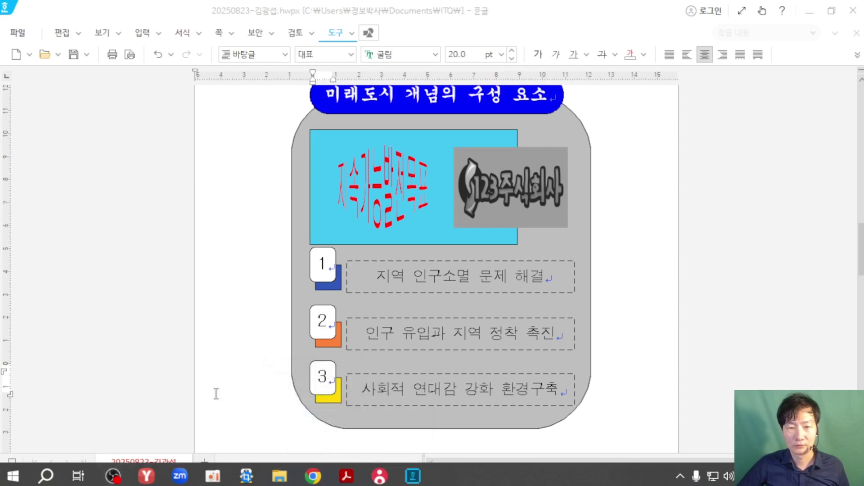
Step: Check the exam PDF, free it from its half-screen layout, and return to the Hangul document
{"action": "left_click", "coordinate": [346, 476]}
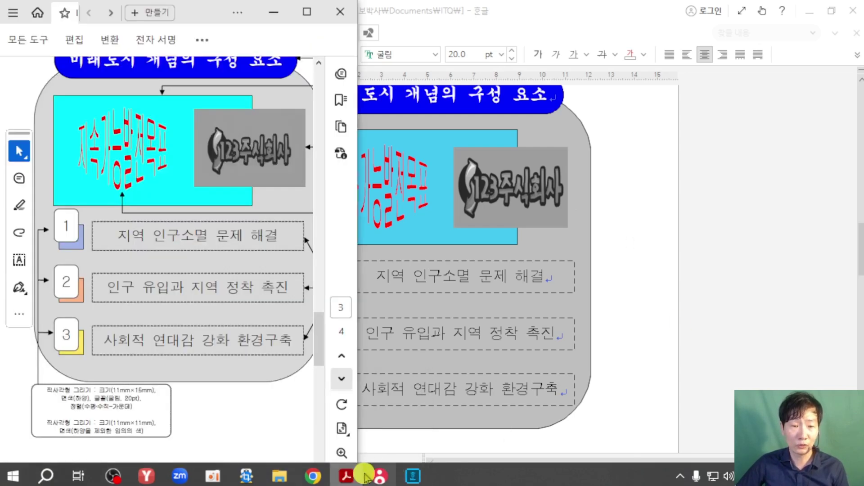
{"action": "scroll", "coordinate": [258, 404], "scroll_direction": "down", "scroll_amount": 1}
{"action": "scroll", "coordinate": [258, 404], "scroll_direction": "up", "scroll_amount": 6}
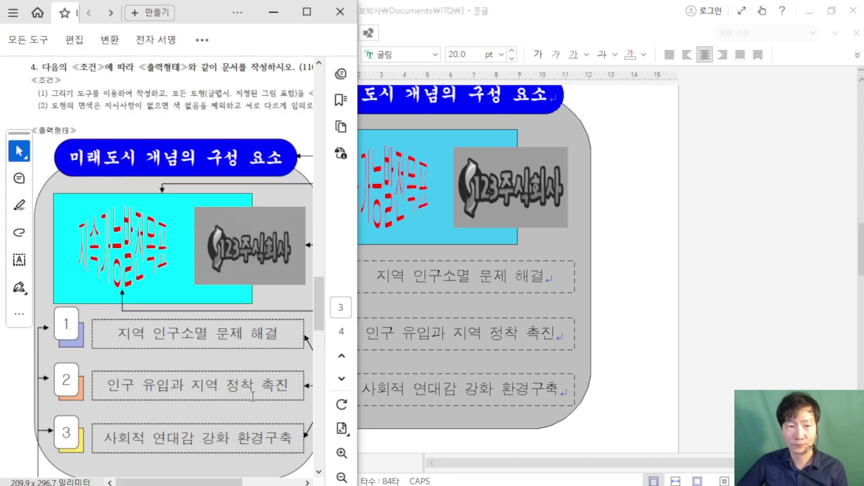
{"action": "mouse_move", "coordinate": [198, 482]}
{"action": "left_mouse_down"}
{"action": "mouse_move", "coordinate": [234, 482]}
{"action": "mouse_move", "coordinate": [198, 482]}
{"action": "left_mouse_up"}
{"action": "scroll", "coordinate": [252, 327], "scroll_direction": "up", "scroll_amount": 10}
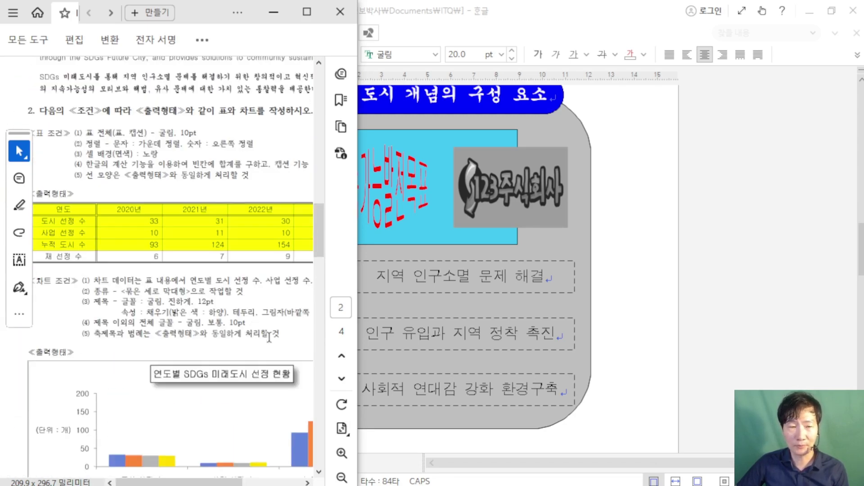
{"action": "left_click_drag", "start_coordinate": [218, 21], "coordinate": [594, 334]}
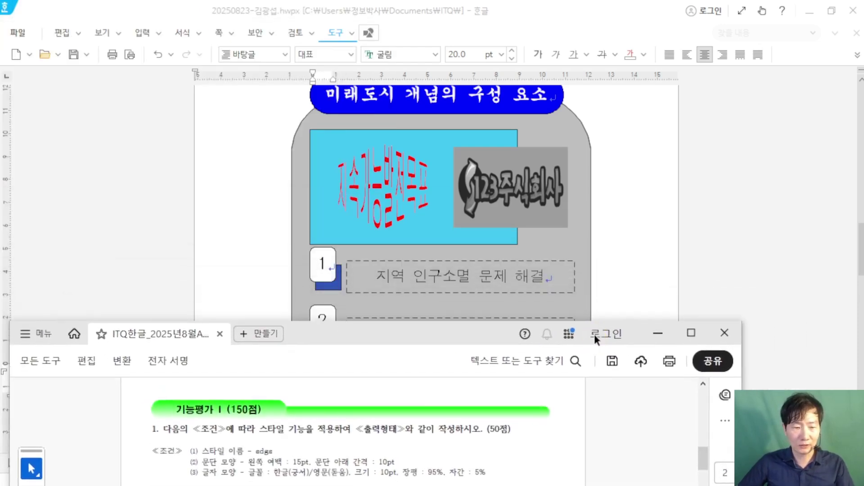
{"action": "left_click", "coordinate": [237, 200]}
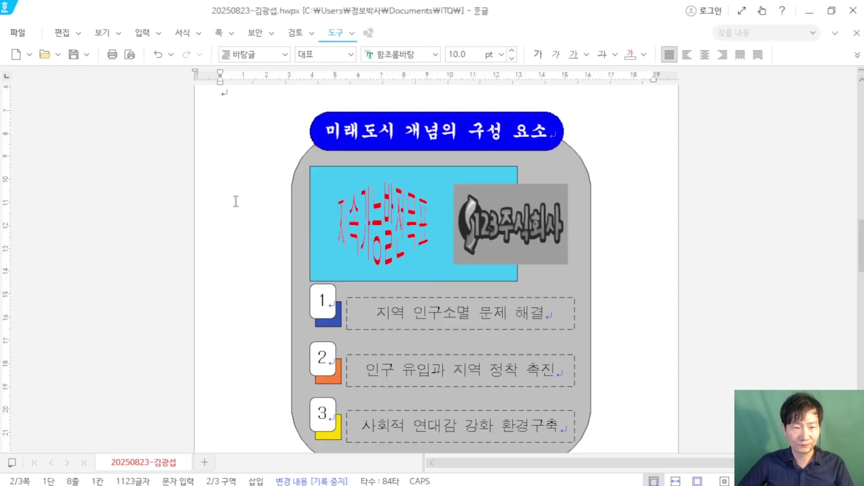
Step: Place the cursor under 1. on page 1 and restore the window, moving it to the screen's top
{"action": "scroll", "coordinate": [256, 205], "scroll_direction": "up", "scroll_amount": 10}
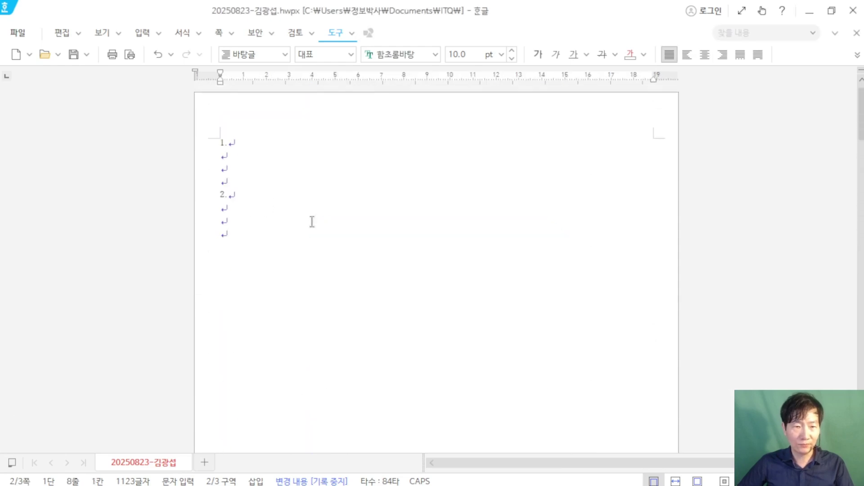
{"action": "scroll", "coordinate": [310, 222], "scroll_direction": "up", "scroll_amount": 2}
{"action": "left_click", "coordinate": [167, 184]}
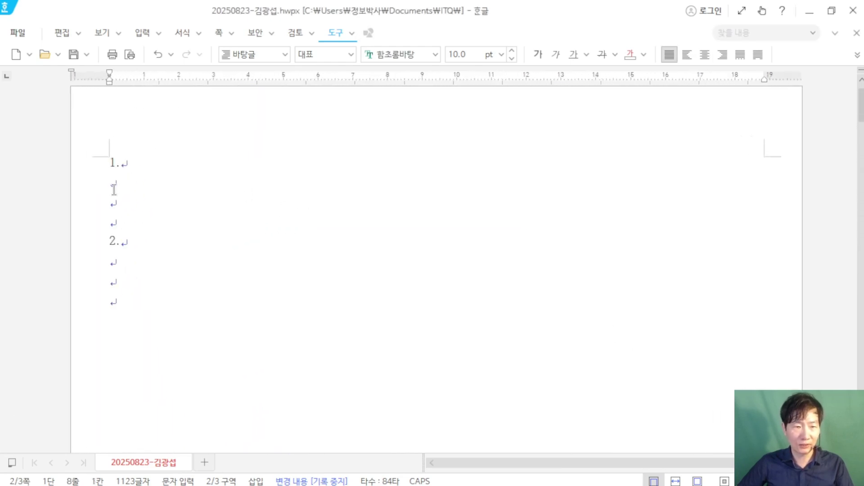
{"action": "left_click", "coordinate": [833, 12]}
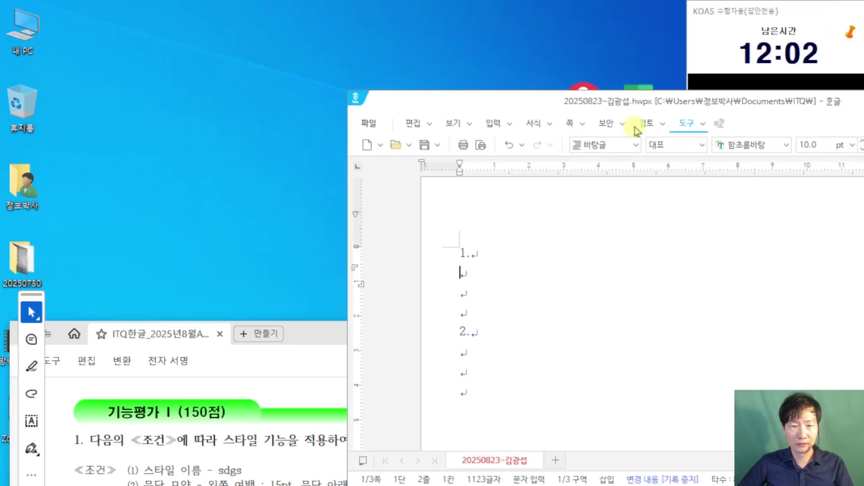
{"action": "left_click_drag", "start_coordinate": [515, 104], "coordinate": [159, 19]}
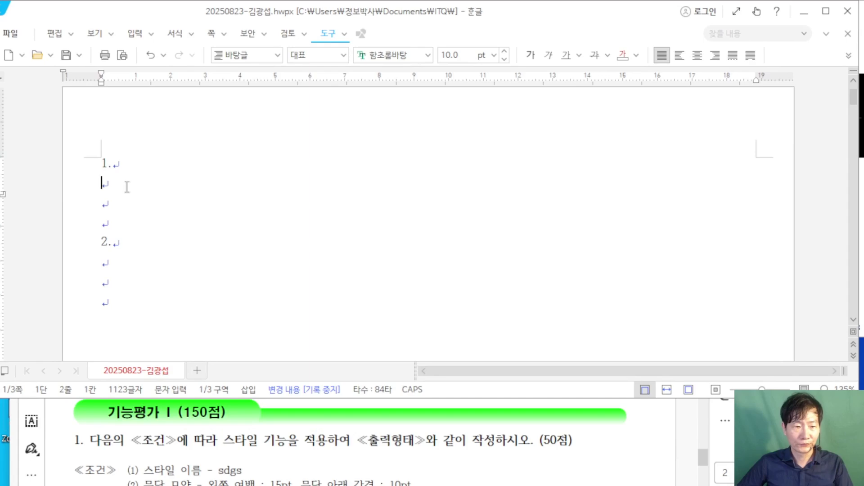
Step: Begin the English paragraph with 'It explores creative and innovative approaches to a'
{"action": "scroll", "coordinate": [267, 436], "scroll_direction": "down", "scroll_amount": 3}
{"action": "scroll", "coordinate": [273, 432], "scroll_direction": "down", "scroll_amount": 3}
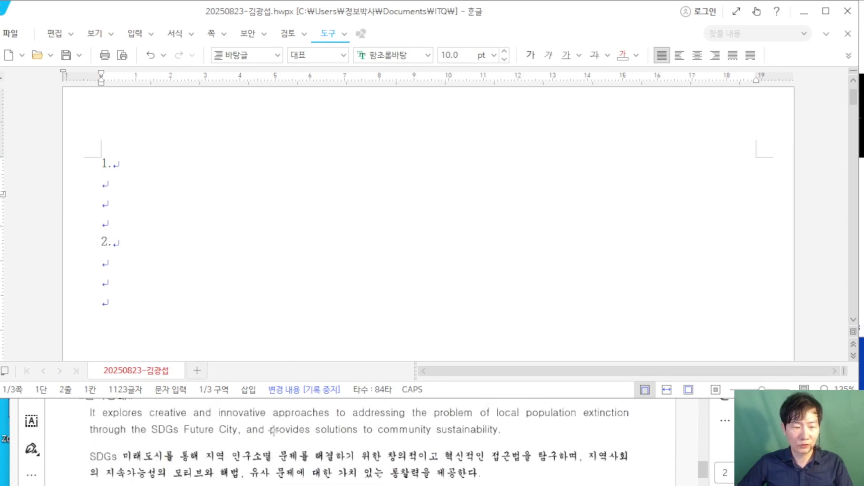
{"action": "scroll", "coordinate": [275, 427], "scroll_direction": "up", "scroll_amount": 1}
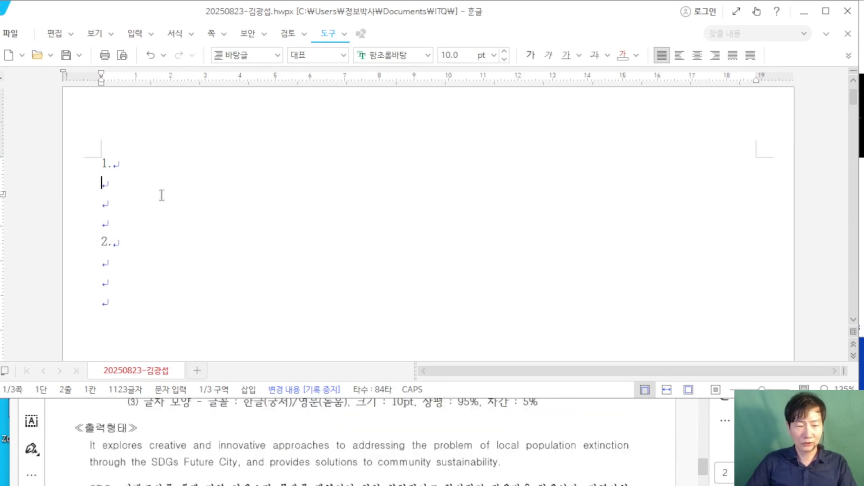
{"action": "type", "text": "ㅏ"}
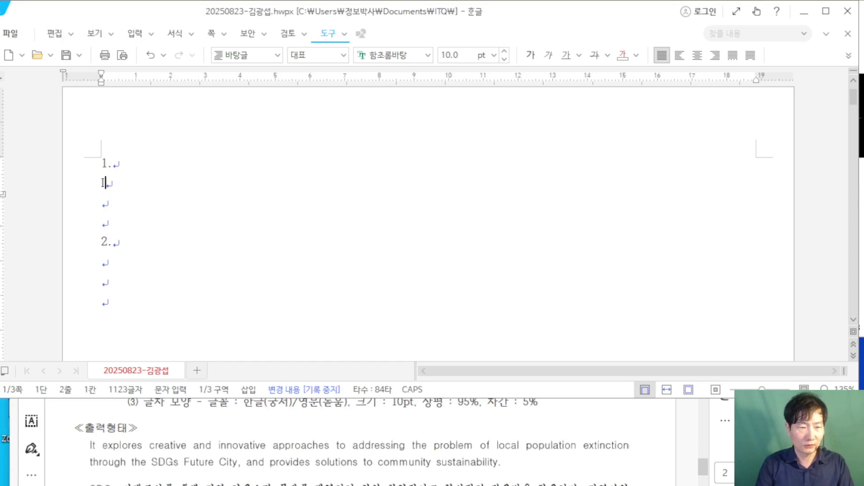
{"action": "type", "text": "t e"}
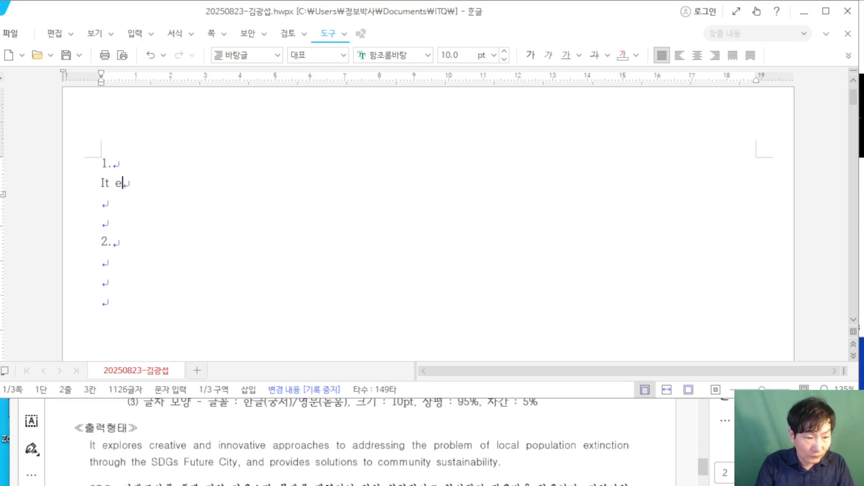
{"action": "type", "text": "xplores crea"}
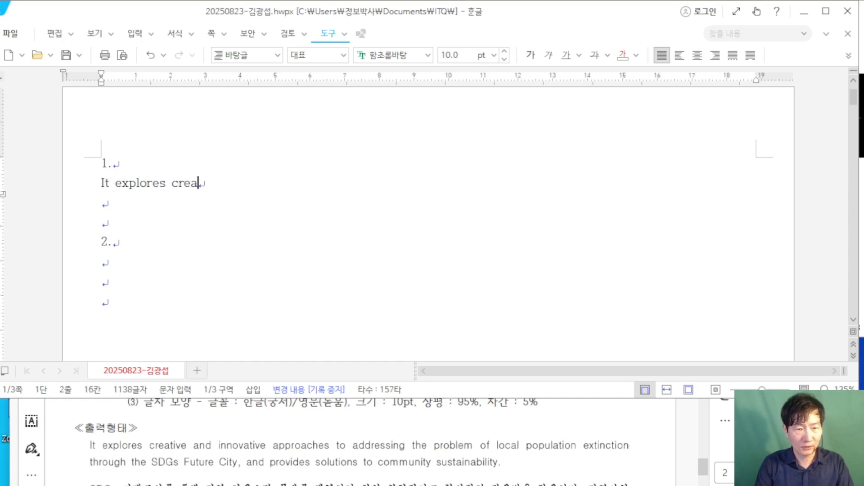
{"action": "type", "text": "tive and "}
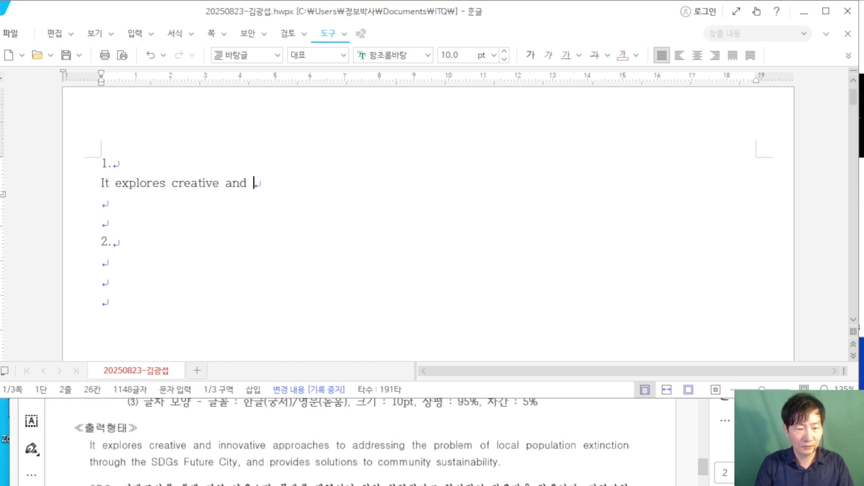
{"action": "type", "text": "innovative app"}
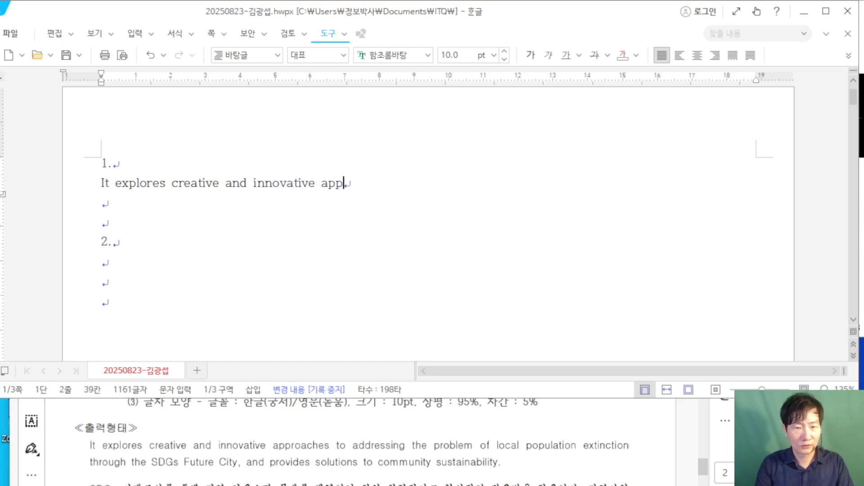
{"action": "type", "text": "roache"}
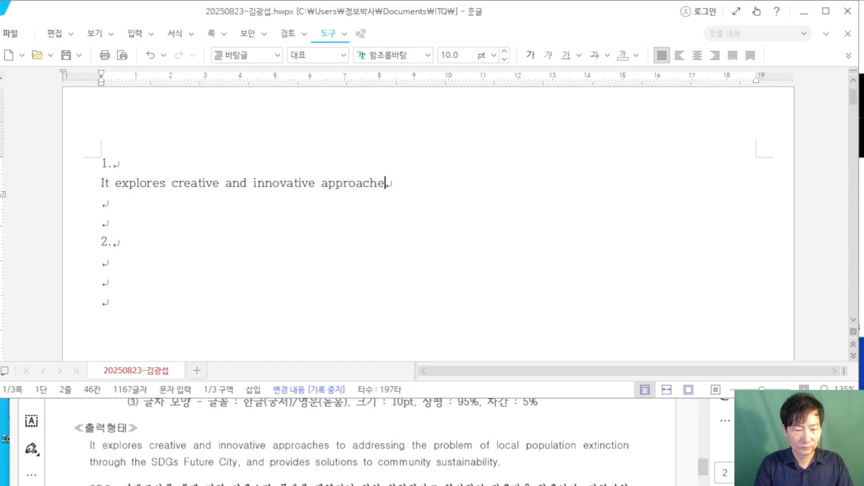
{"action": "type", "text": "s to add"}
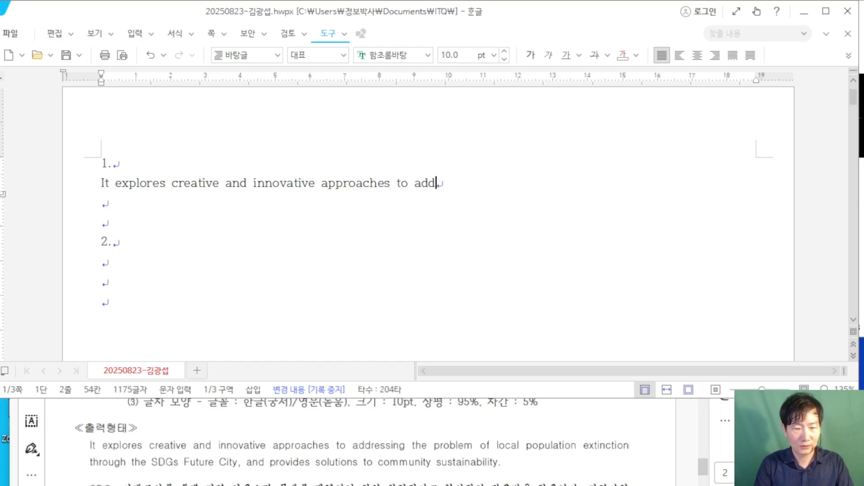
Step: Finish the paragraph through 'SDGs Future City, and provides solutions to community sustainability.' and add a new line
{"action": "type", "text": "ressing "}
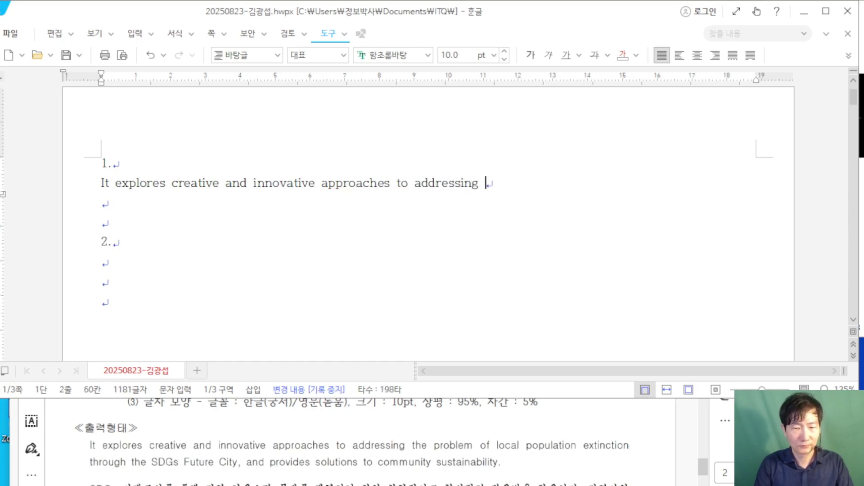
{"action": "type", "text": "the probl"}
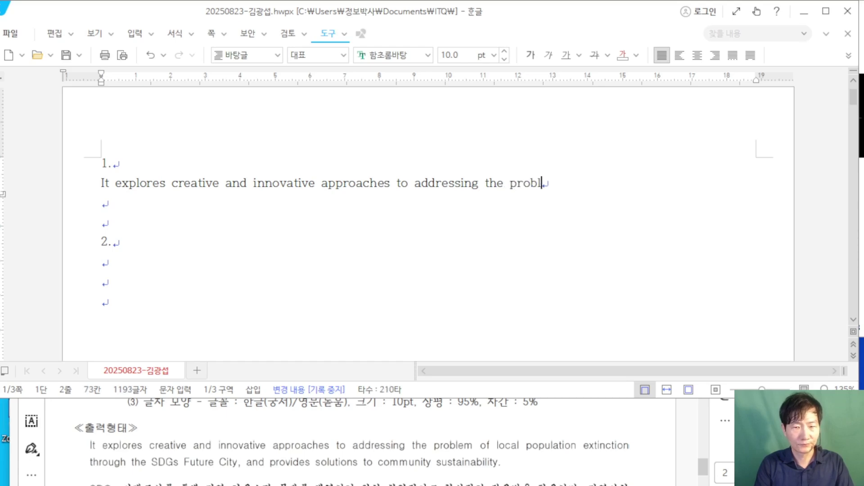
{"action": "type", "text": "em o"}
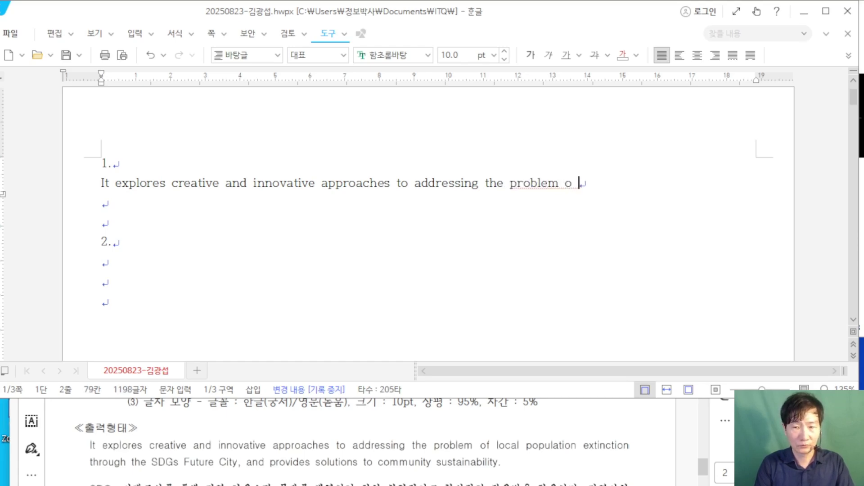
{"action": "type", "text": "f local "}
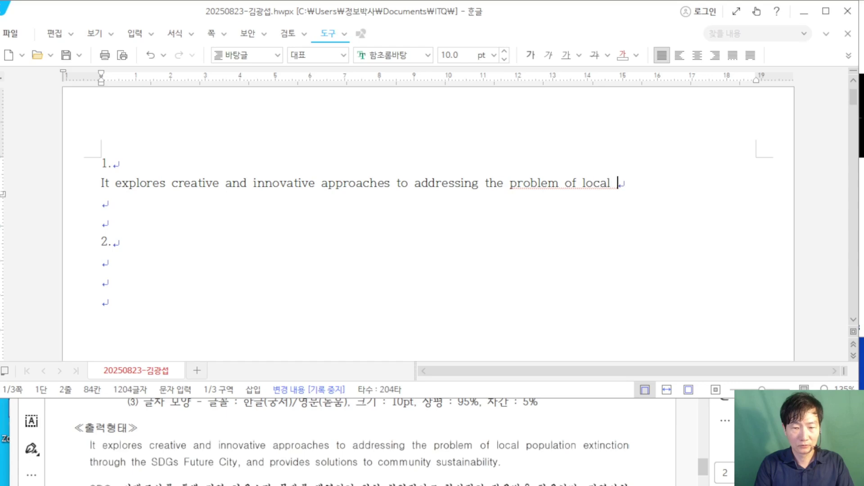
{"action": "type", "text": "popu"}
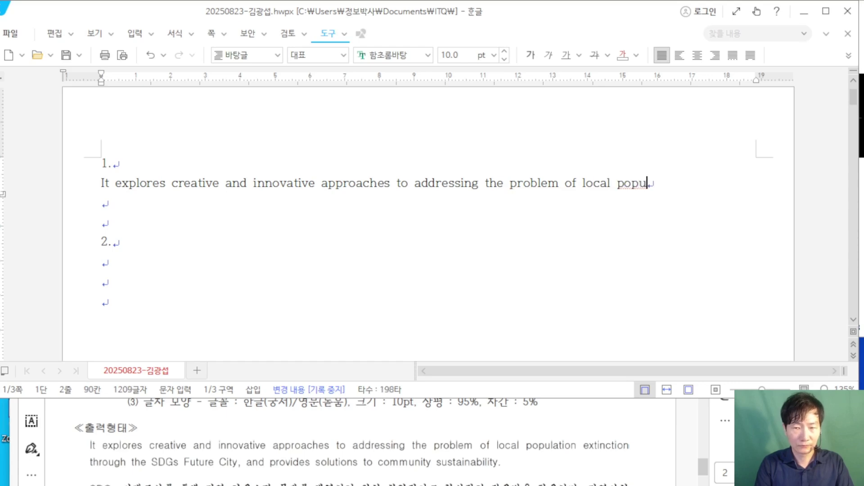
{"action": "type", "text": "lation ex"}
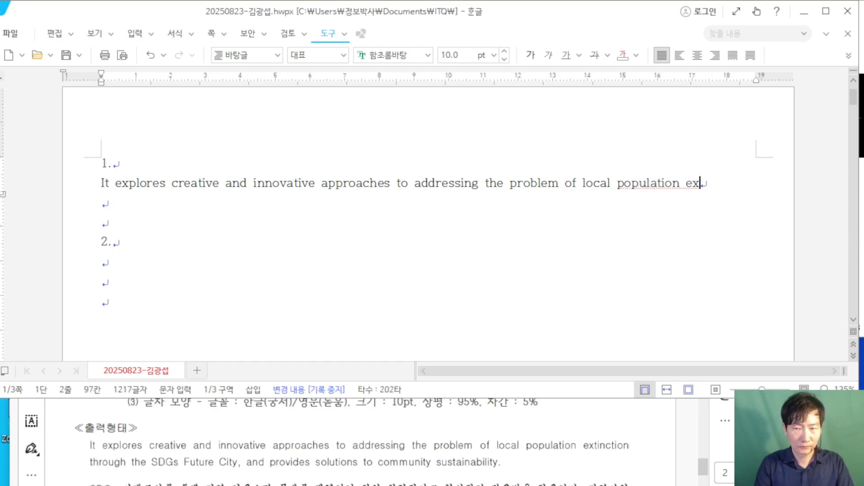
{"action": "type", "text": "tinc"}
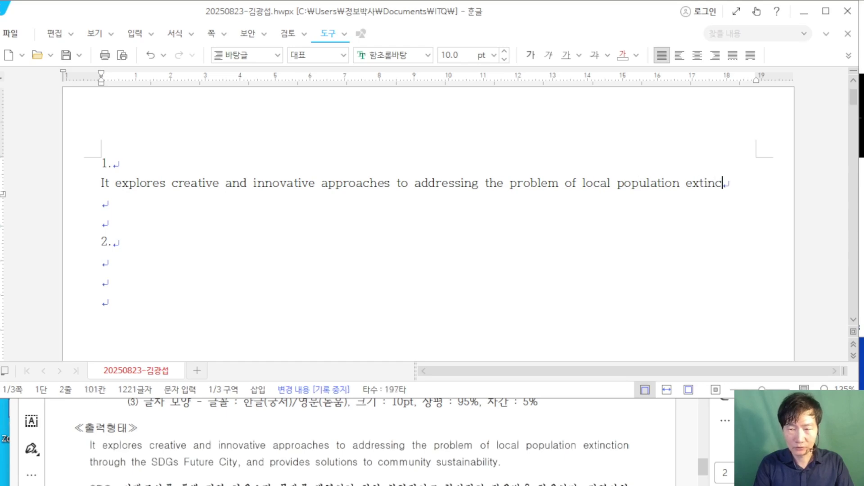
{"action": "type", "text": "tion "}
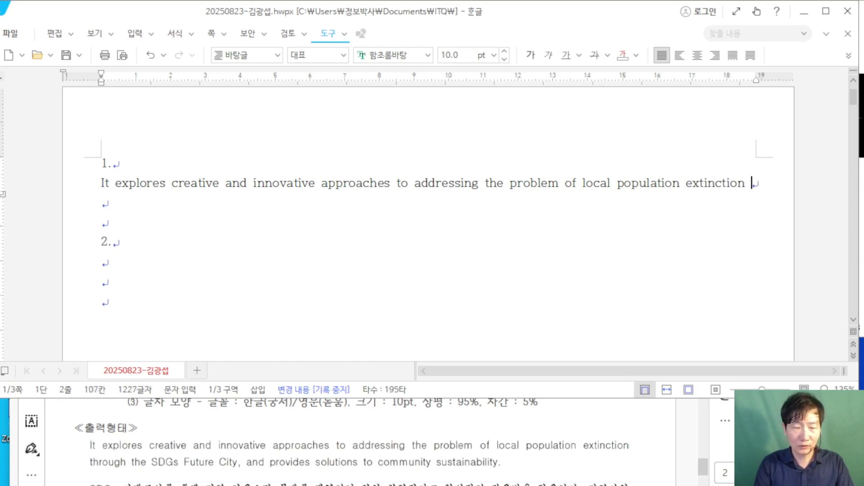
{"action": "type", "text": "thre"}
{"action": "key", "text": "BackSpace"}
{"action": "type", "text": "o"}
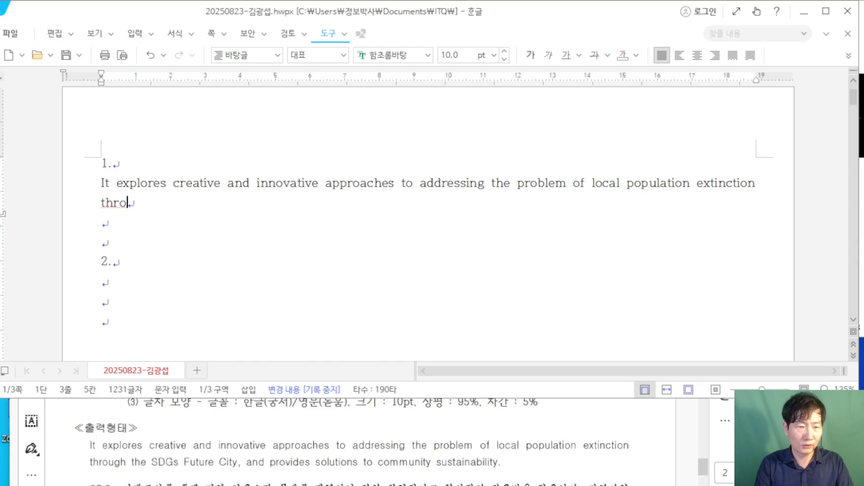
{"action": "type", "text": "ugh"}
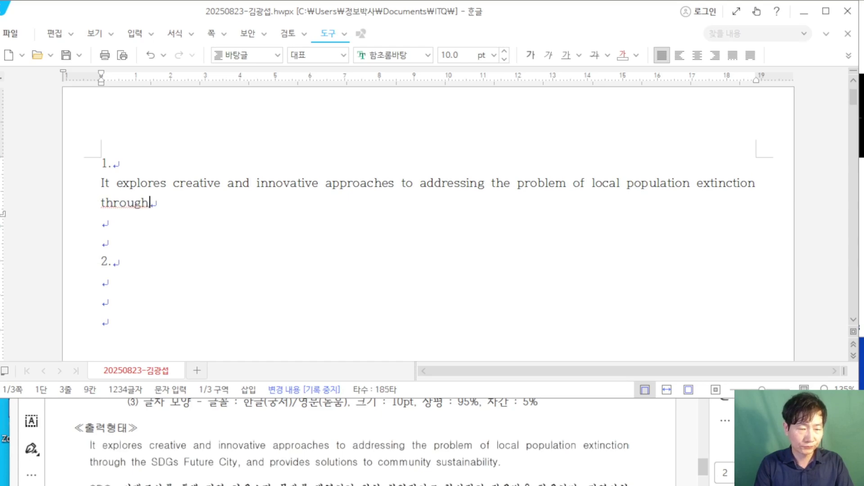
{"action": "type", "text": " the"}
{"action": "key", "text": "Caps_Lock"}
{"action": "type", "text": "D"}
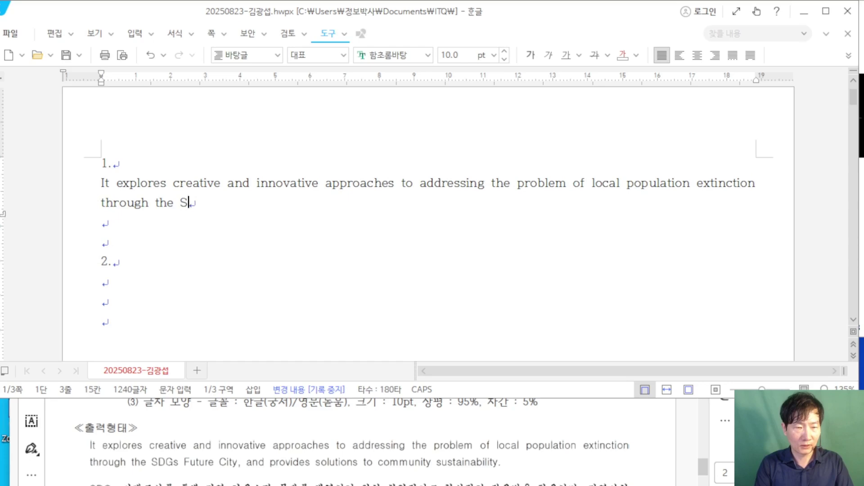
{"action": "type", "text": "DGs"}
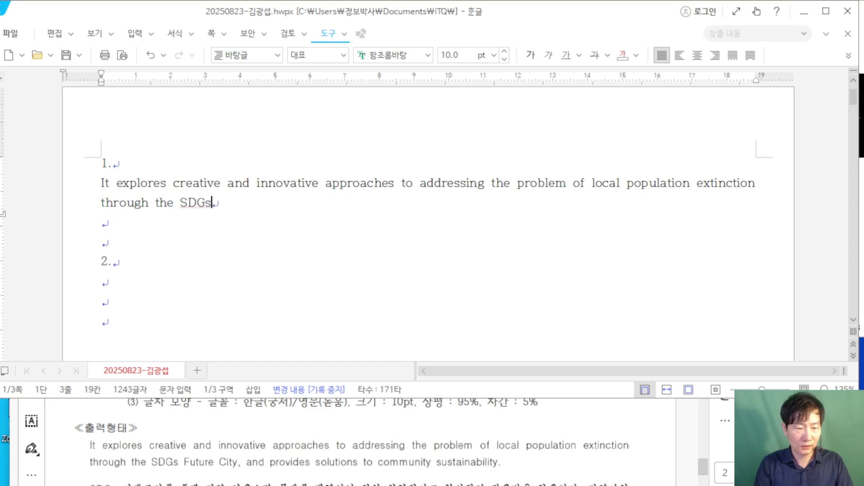
{"action": "type", "text": " Futur"}
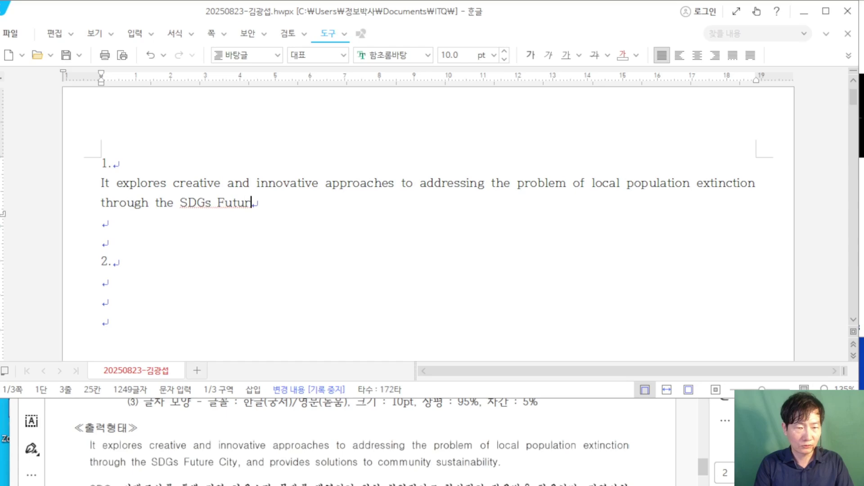
{"action": "type", "text": "e C"}
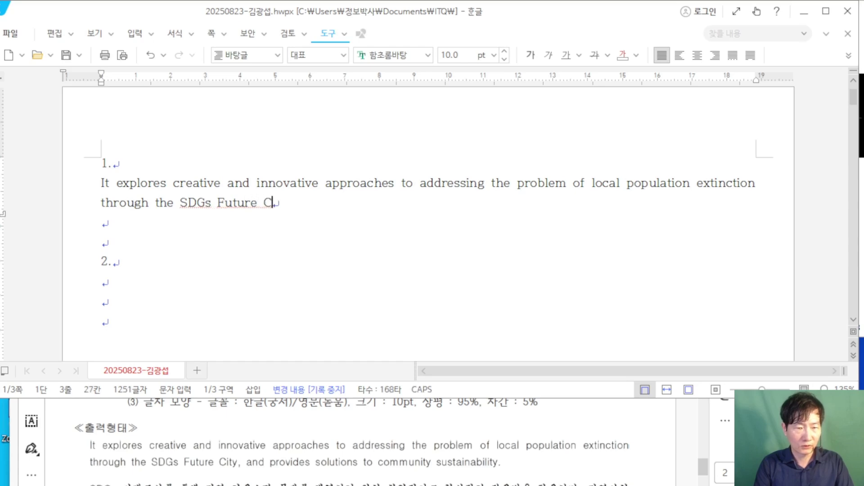
{"action": "type", "text": "ity, m"}
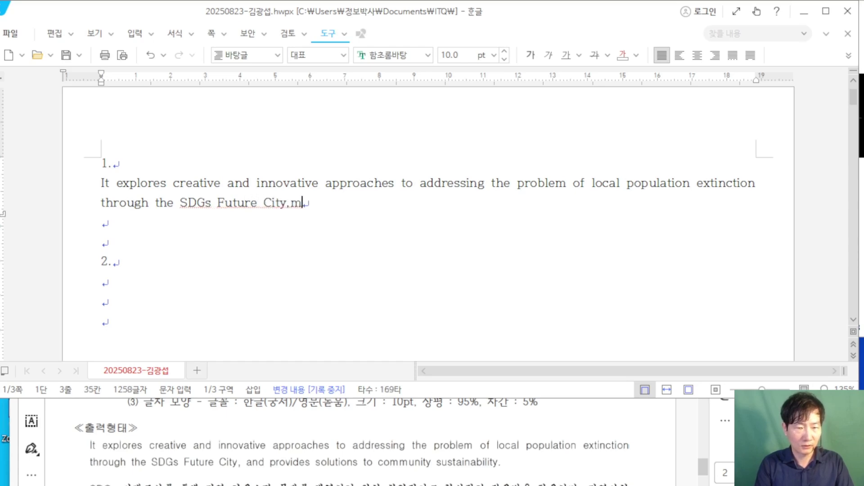
{"action": "type", "text": " 뭉"}
{"action": "key", "text": "BackSpace"}
{"action": "key", "text": "BackSpace"}
{"action": "key", "text": "Hangul"}
{"action": "type", "text": "and p"}
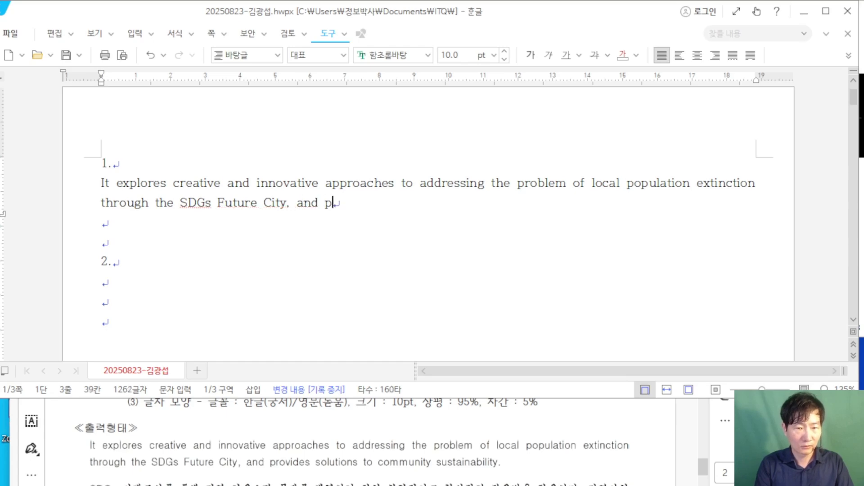
{"action": "type", "text": "rovides s"}
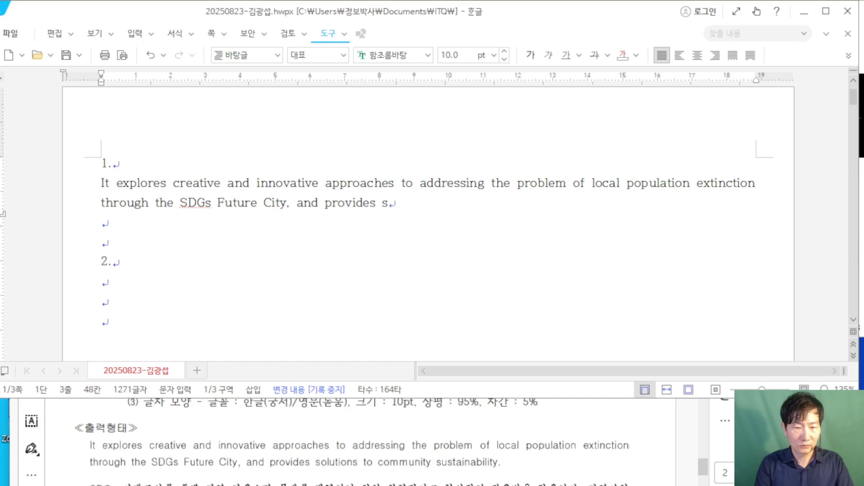
{"action": "type", "text": "olution"}
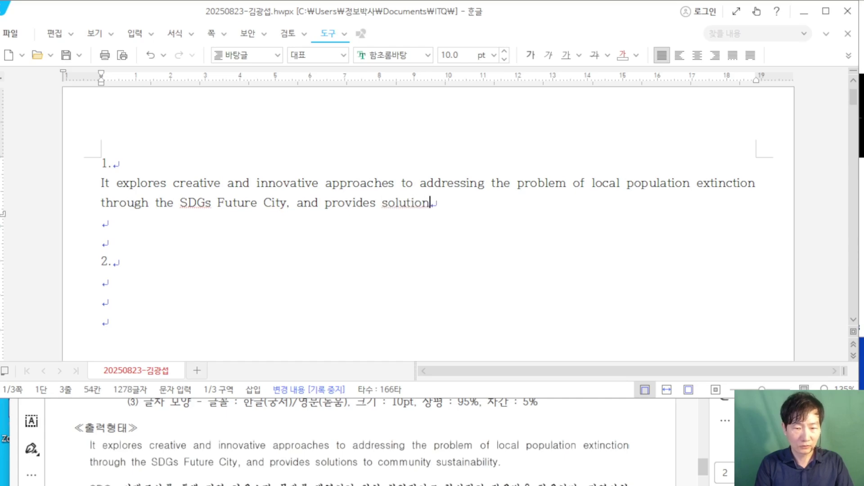
{"action": "type", "text": "s to commn"}
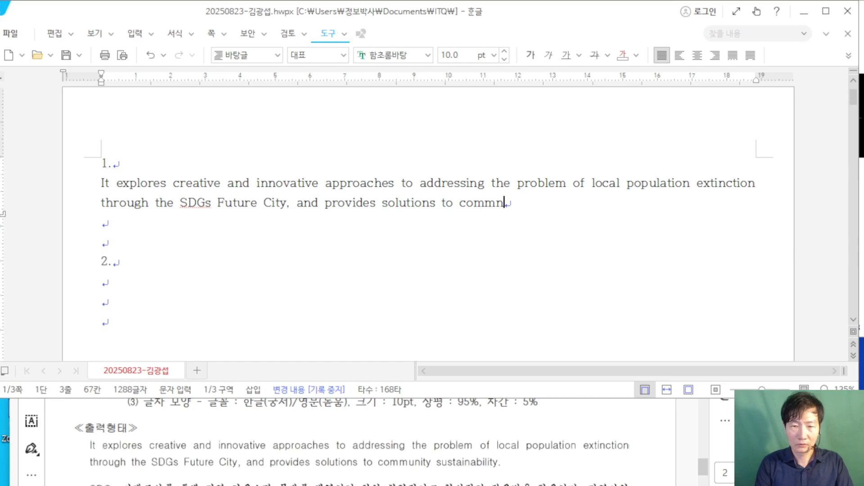
{"action": "key", "text": "BackSpace"}
{"action": "type", "text": "u"}
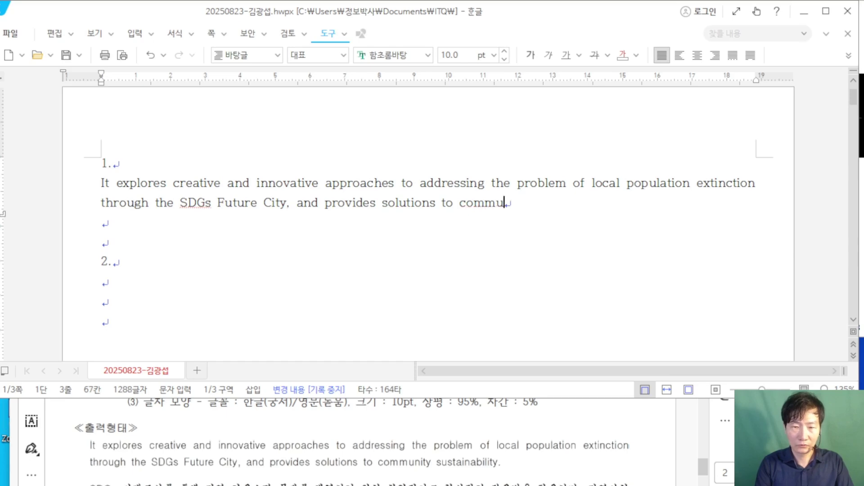
{"action": "type", "text": "nity "}
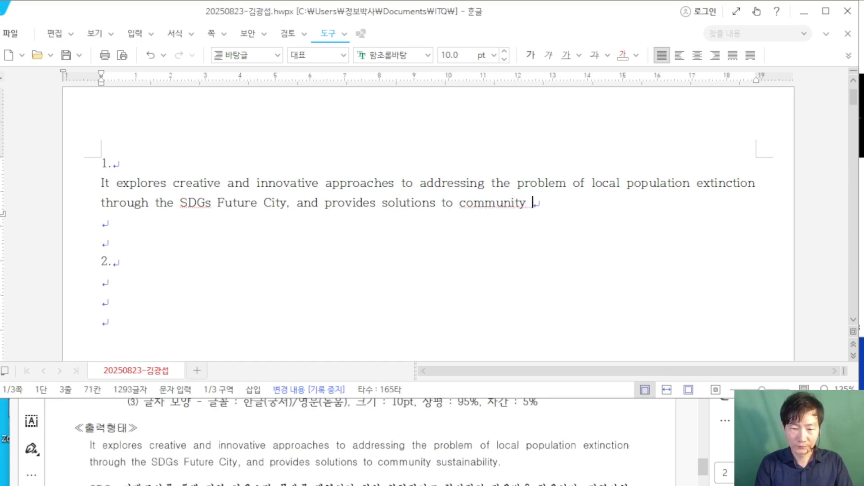
{"action": "type", "text": "susta"}
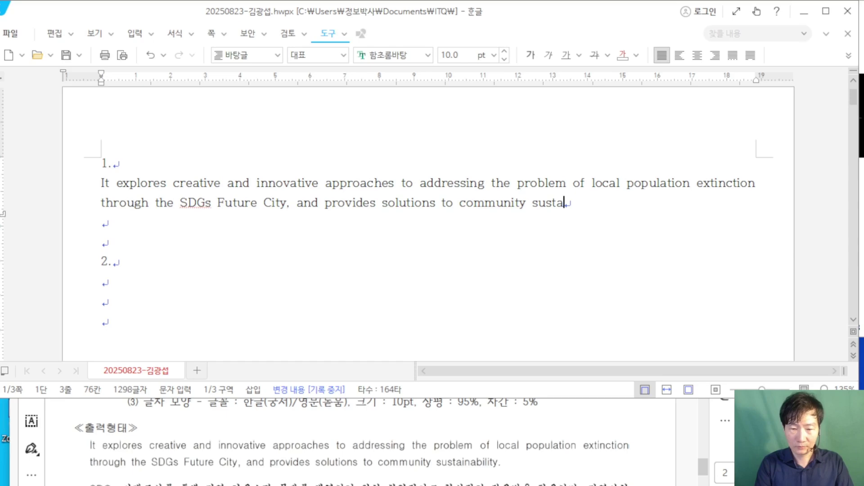
{"action": "type", "text": "in"}
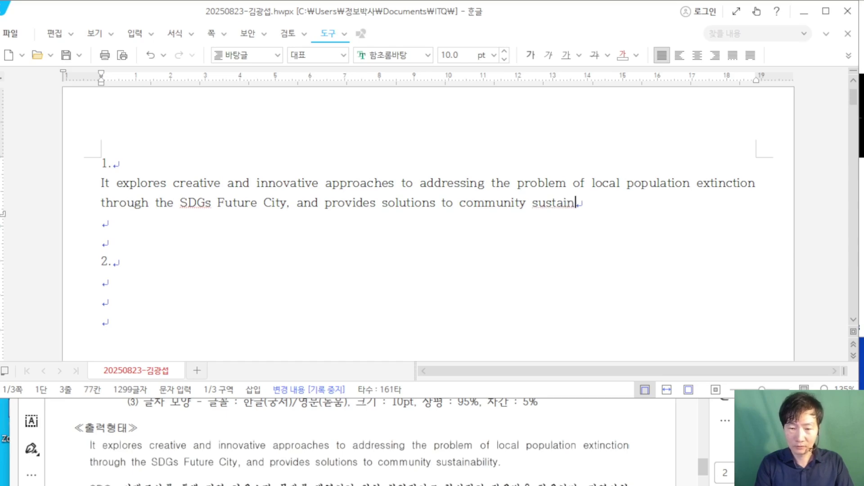
{"action": "type", "text": "abil"}
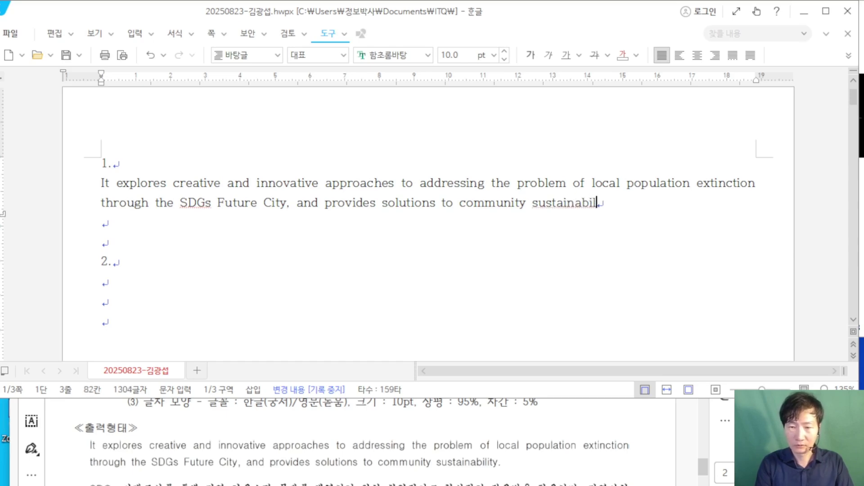
{"action": "type", "text": "ity."}
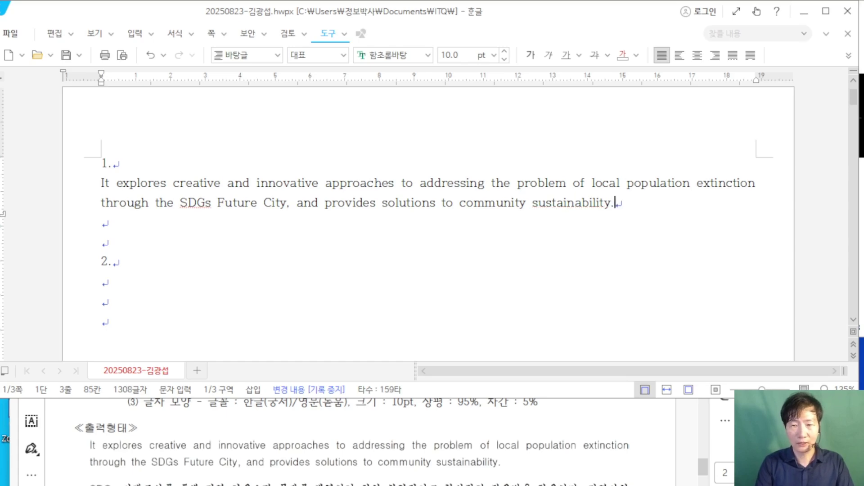
{"action": "key", "text": "Return"}
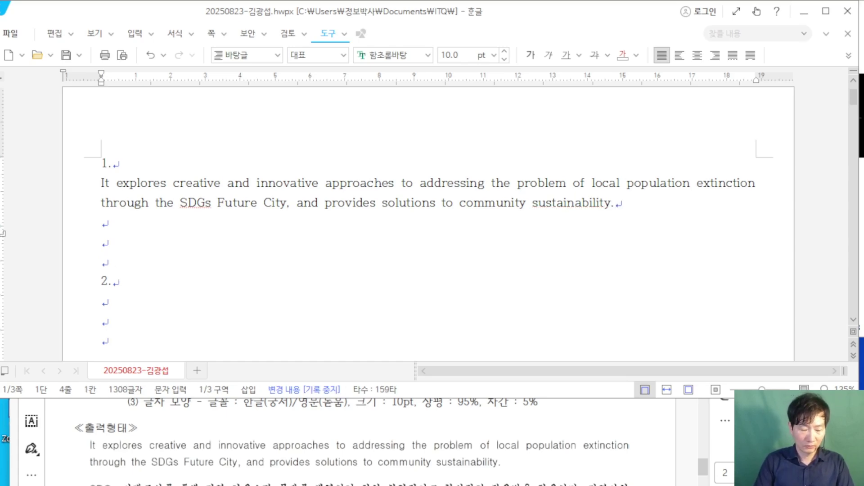
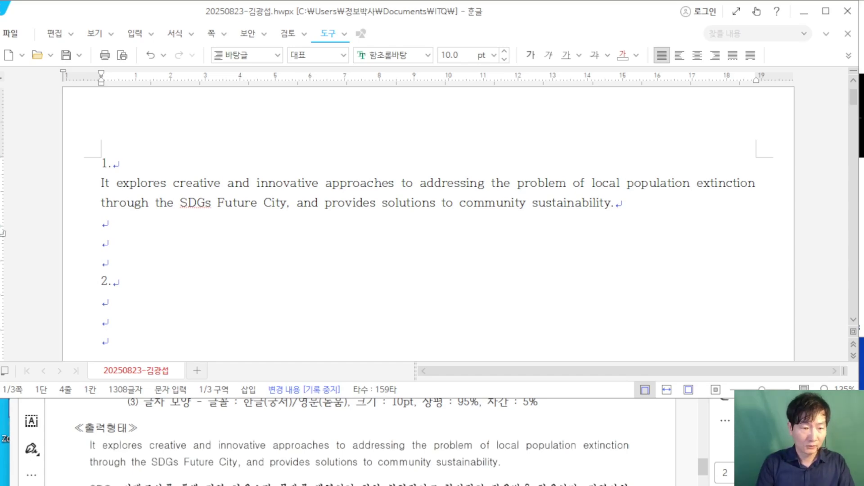
Step: In Korean input, begin the paragraph with 'SDGs 미래도시를 통해 지역 인구소멸 문제를 해결하기 위한'
{"action": "key", "text": "Hangul"}
{"action": "scroll", "coordinate": [163, 435], "scroll_direction": "down", "scroll_amount": 1}
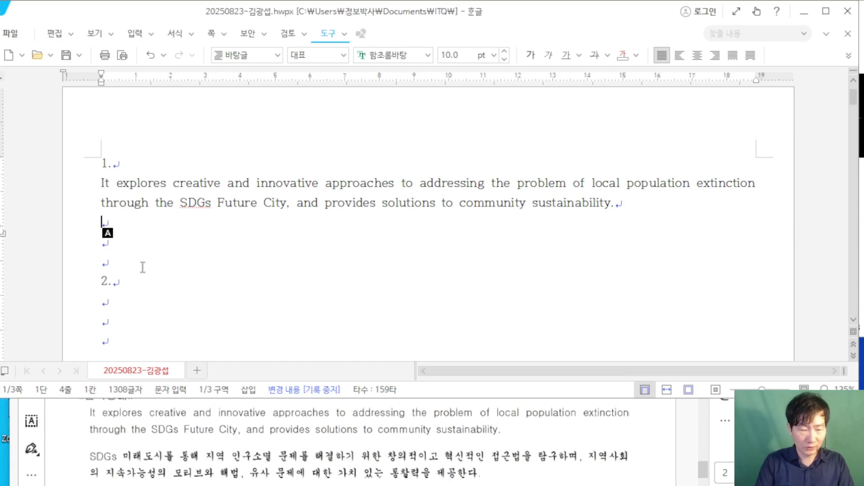
{"action": "type", "text": "S"}
{"action": "key", "text": "Caps_Lock"}
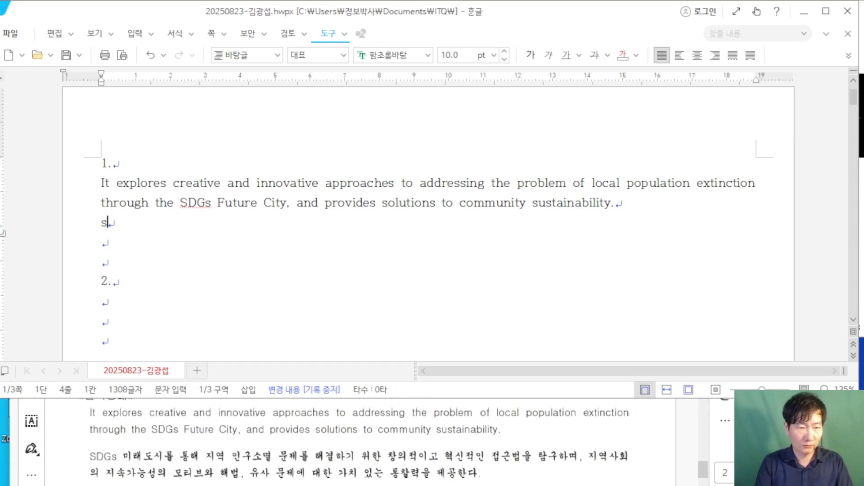
{"action": "type", "text": "d"}
{"action": "key", "text": "Caps_Lock"}
{"action": "key", "text": "BackSpace"}
{"action": "type", "text": "DG"}
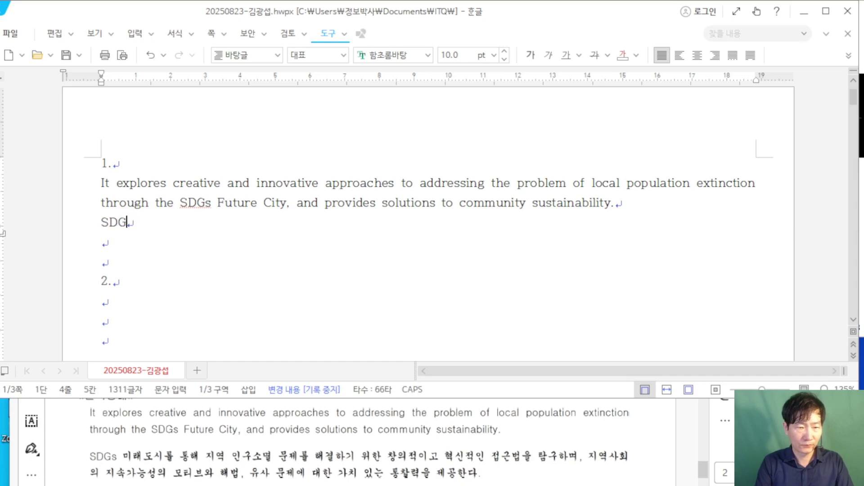
{"action": "key", "text": "Caps_Lock"}
{"action": "type", "text": "s 미래"}
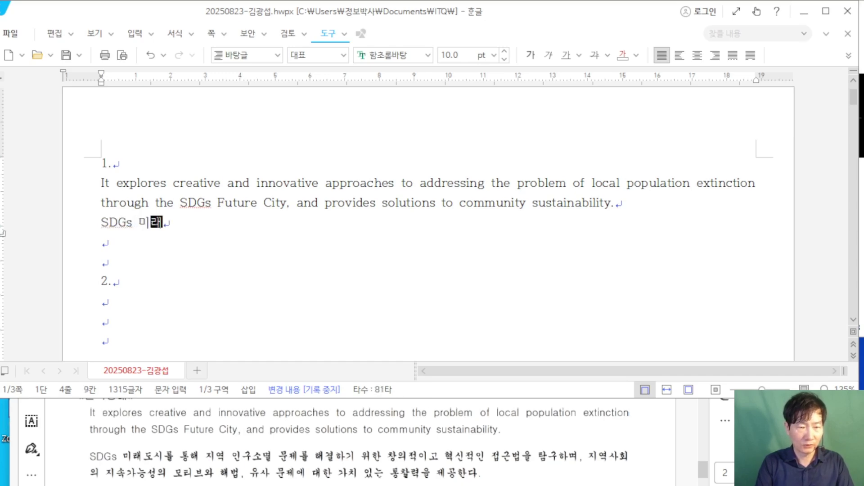
{"action": "type", "text": "도시를 ㅌ"}
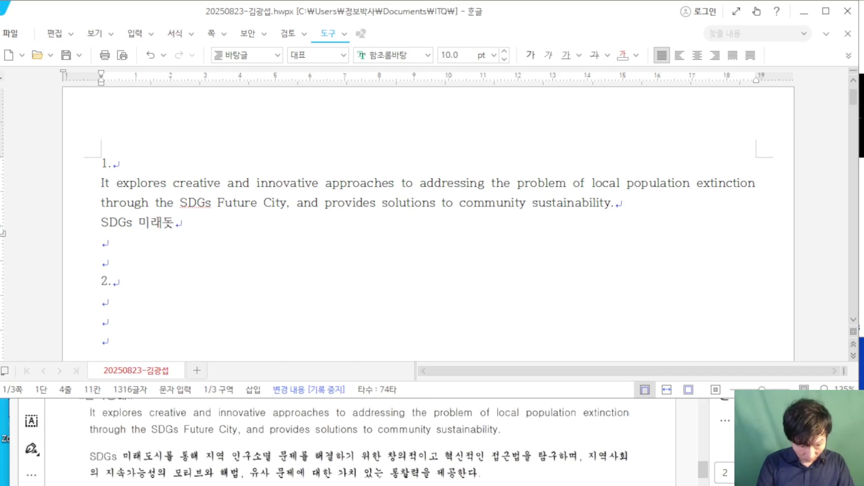
{"action": "type", "text": "통해 "}
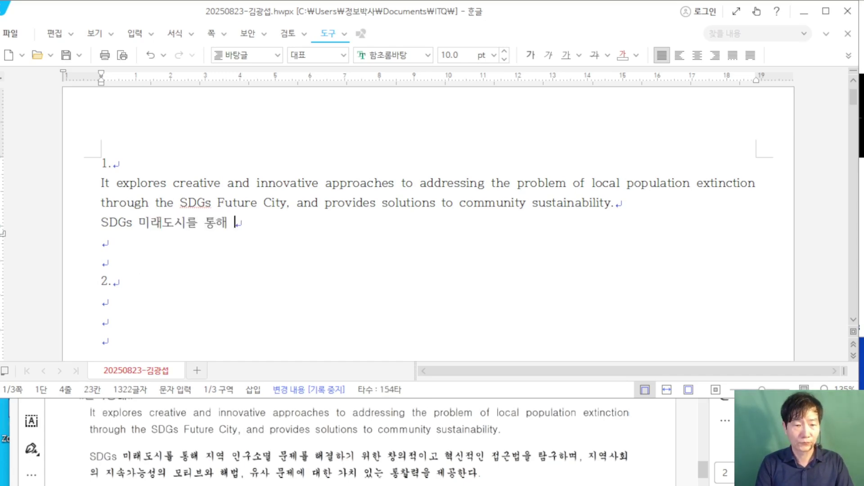
{"action": "type", "text": "지역 인구소멸"}
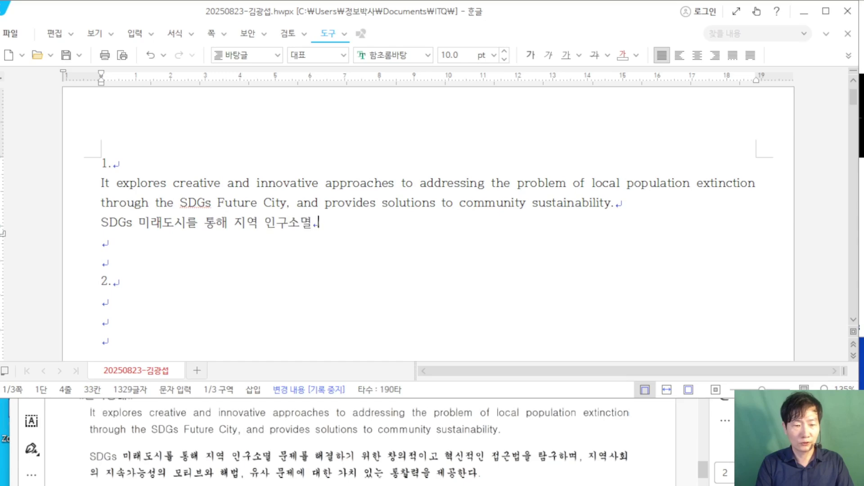
{"action": "type", "text": " 문제를 해결"}
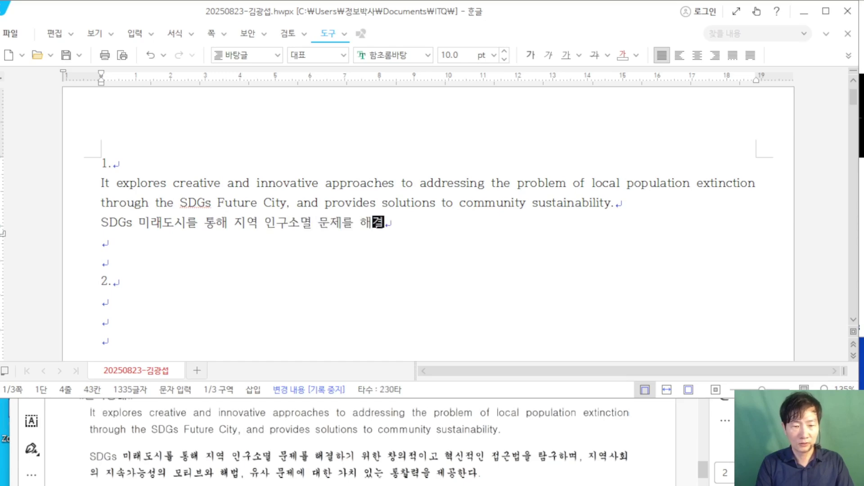
{"action": "type", "text": "학기 위한 ㅈ"}
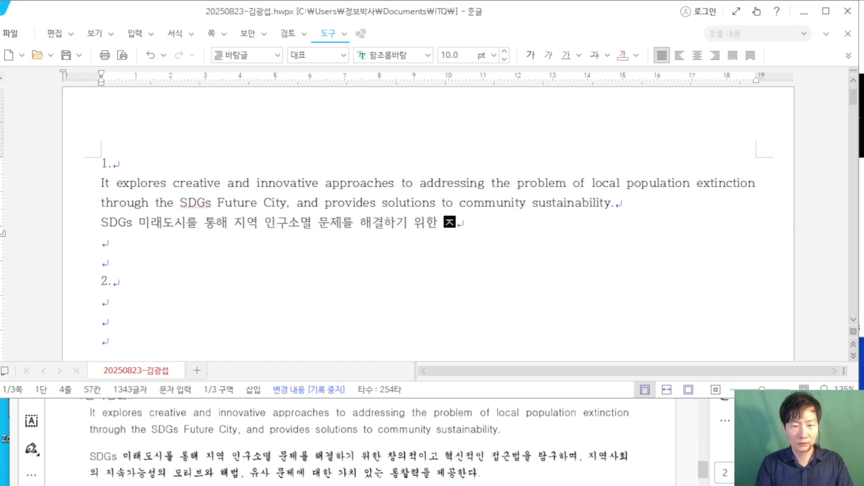
Step: Continue through '창의적이고 혁신적인 접근법을 탐구하며… 유사 문제에 대한 가치 있는 통찰력을 제공한다.'
{"action": "key", "text": "BackSpace"}
{"action": "type", "text": "ckddml"}
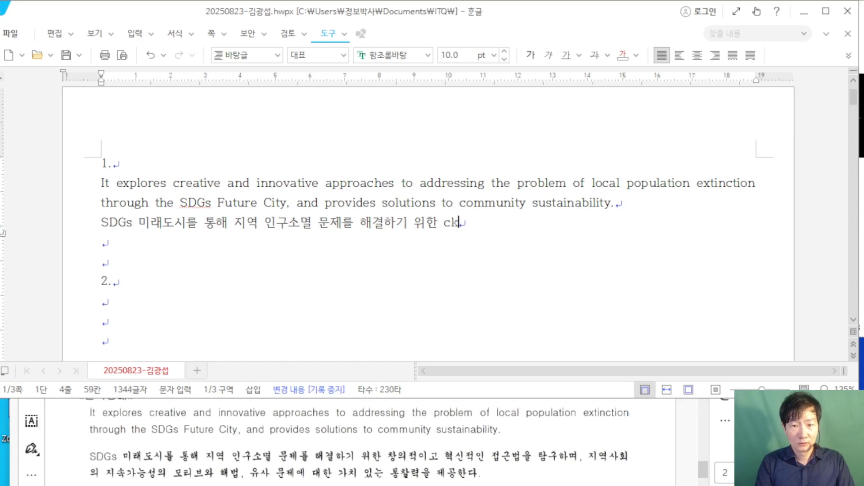
{"action": "key", "text": "BackSpace"}
{"action": "key", "text": "BackSpace"}
{"action": "key", "text": "BackSpace"}
{"action": "key", "text": "BackSpace"}
{"action": "key", "text": "BackSpace"}
{"action": "key", "text": "BackSpace"}
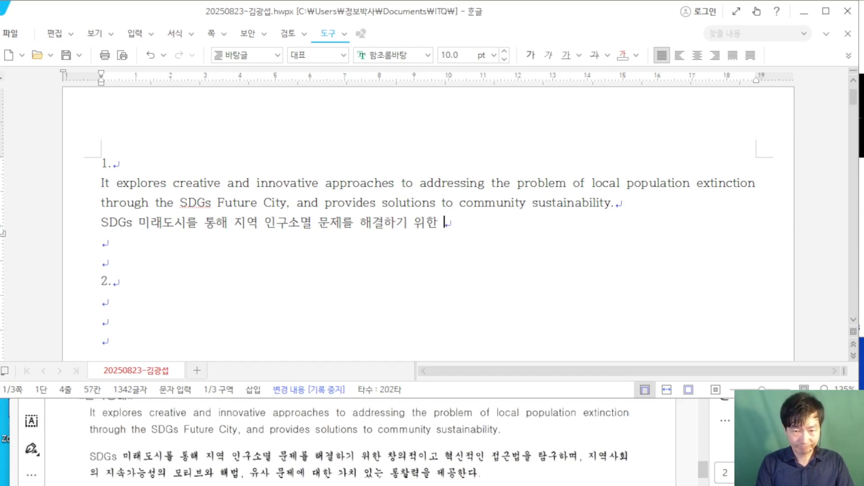
{"action": "type", "text": "창의적이고 ㄱ"}
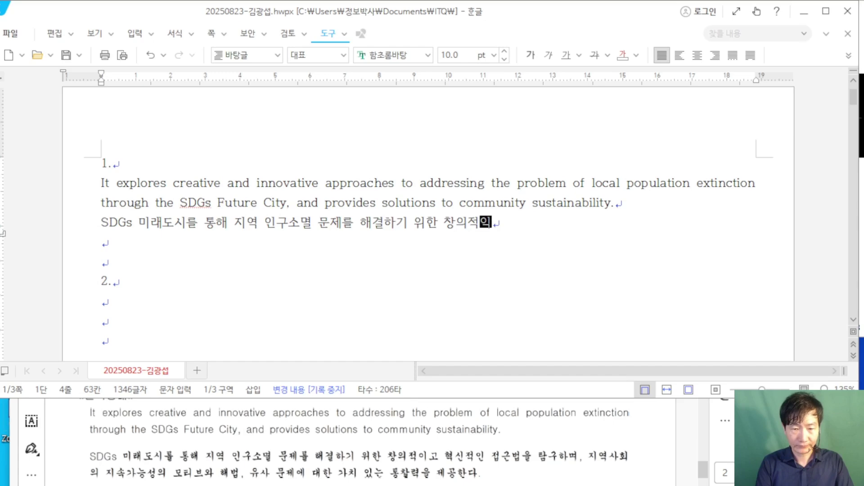
{"action": "type", "text": "혁신적인 저"}
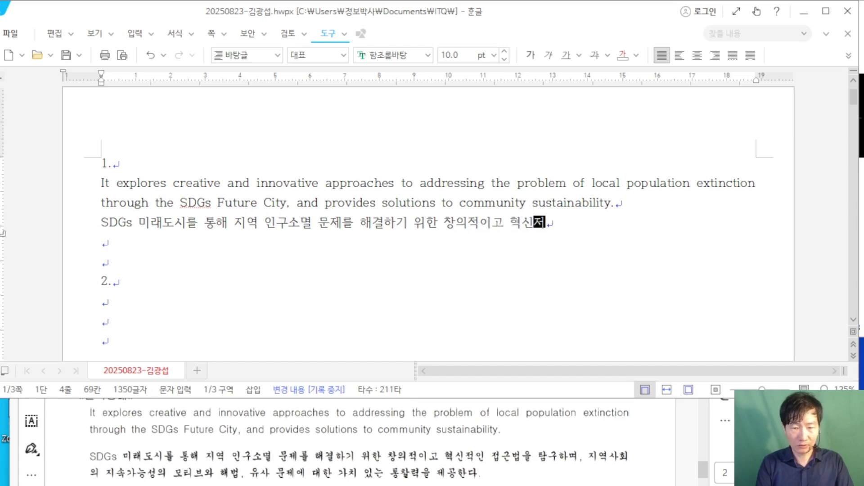
{"action": "type", "text": "접근법을 타"}
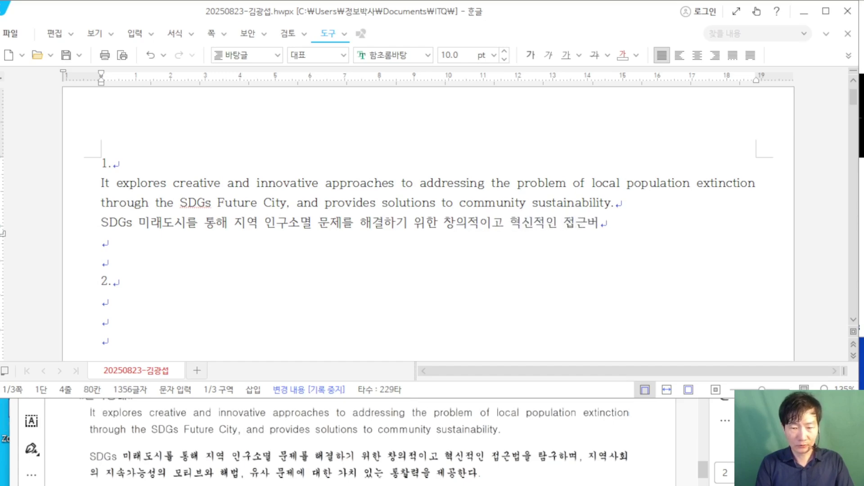
{"action": "type", "text": "구"}
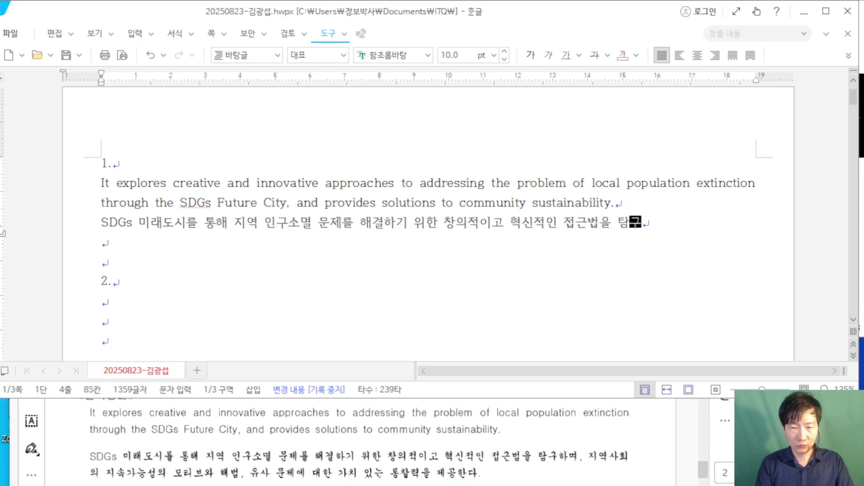
{"action": "type", "text": "하며, 지역사회"}
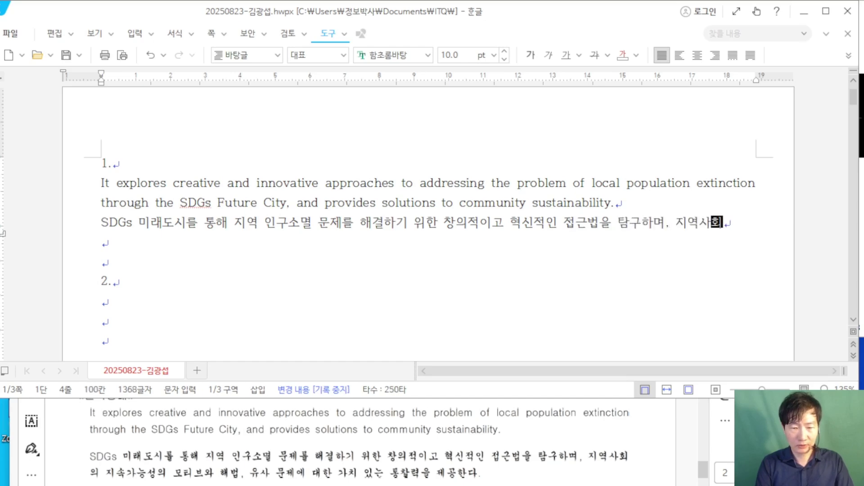
{"action": "type", "text": "의 짓속가능성의 "}
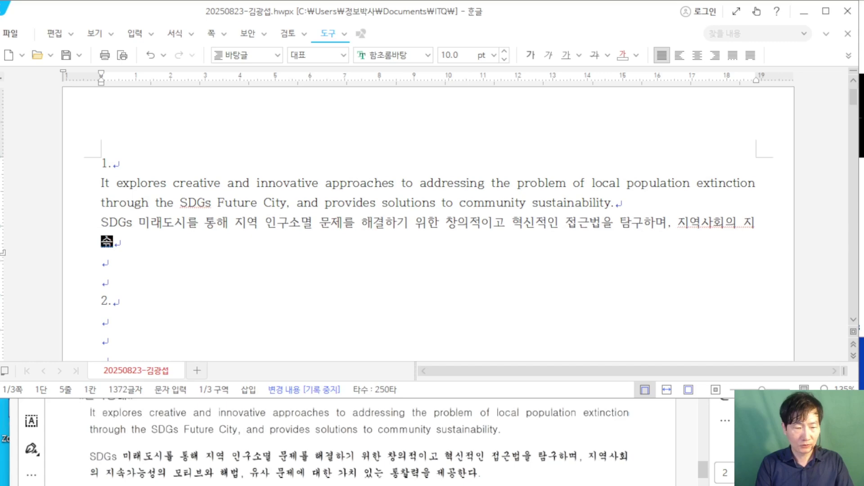
{"action": "type", "text": "모"}
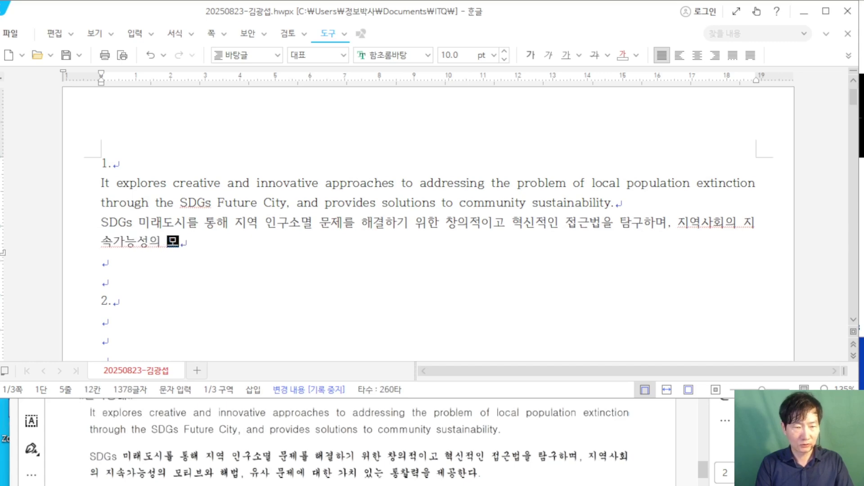
{"action": "type", "text": "티브와 해법,"}
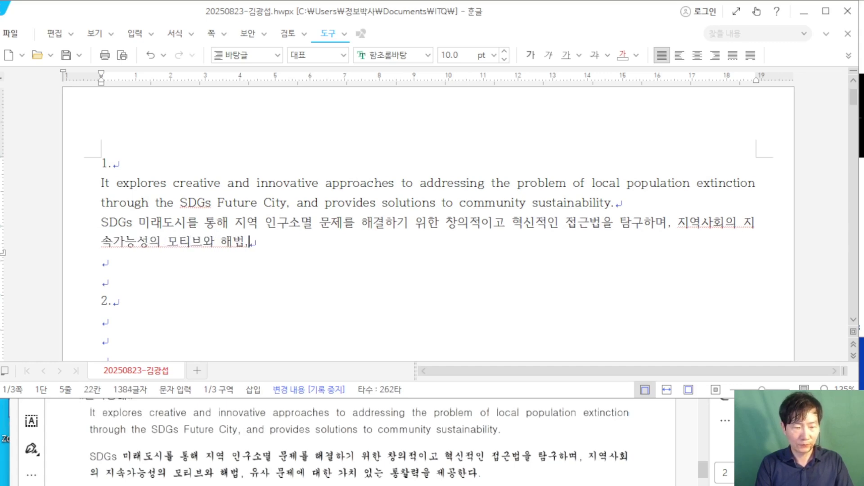
{"action": "type", "text": " 유사 문제애"}
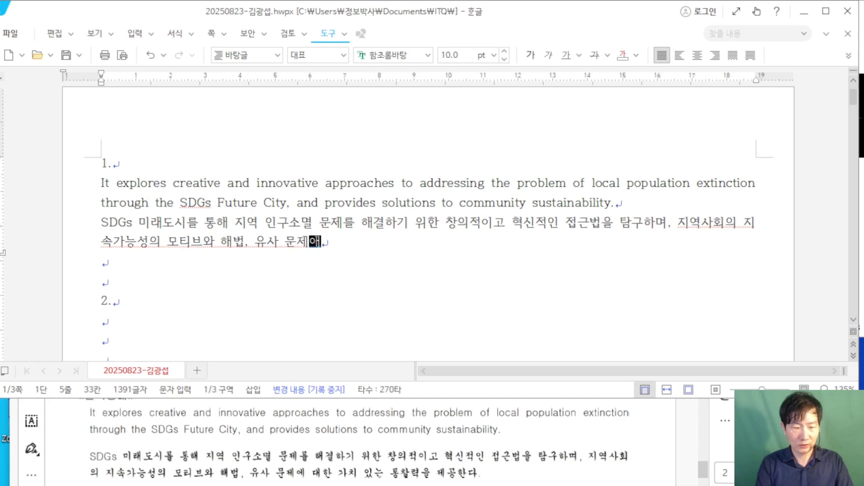
{"action": "key", "text": "BackSpace"}
{"action": "key", "text": "BackSpace"}
{"action": "type", "text": "에 대한 "}
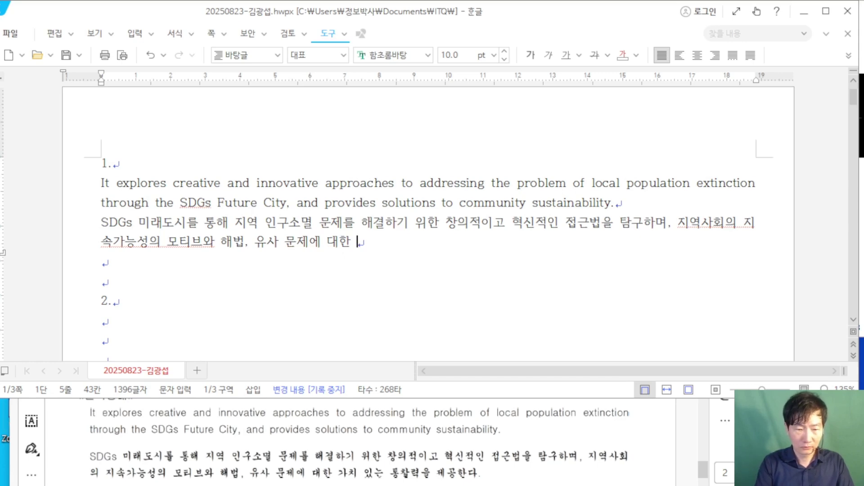
{"action": "type", "text": "가치  이"}
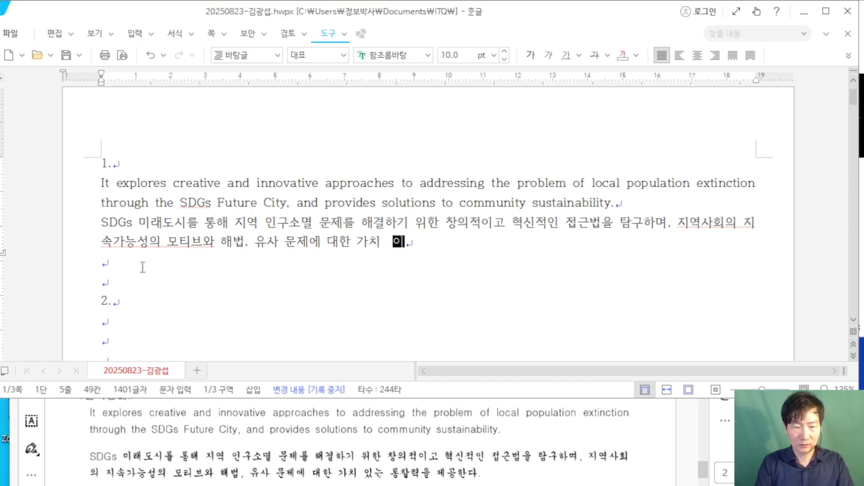
{"action": "type", "text": "는 "}
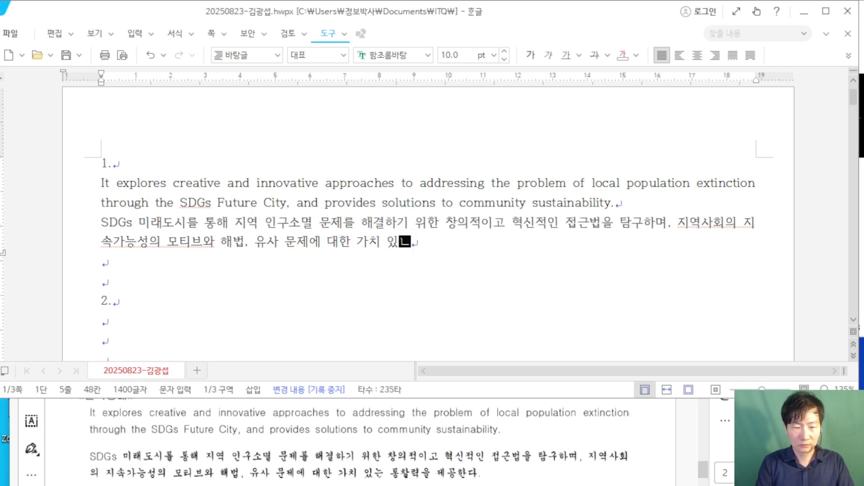
{"action": "type", "text": "통찰"}
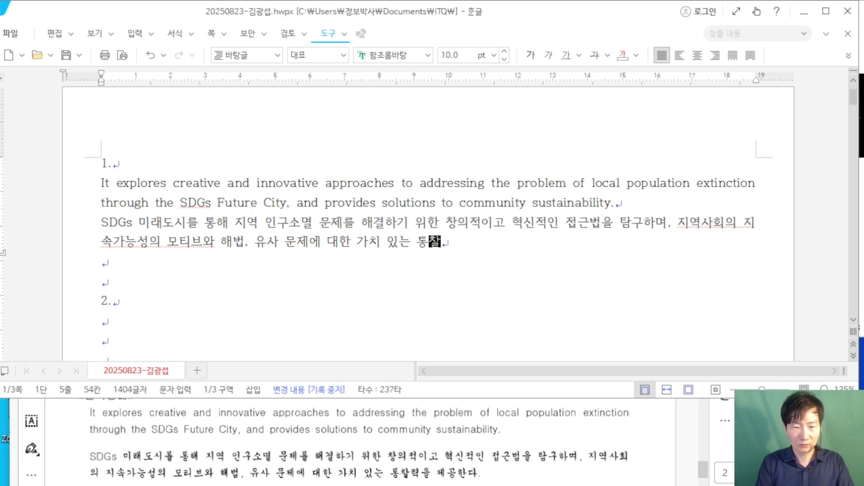
{"action": "type", "text": "력을 제고"}
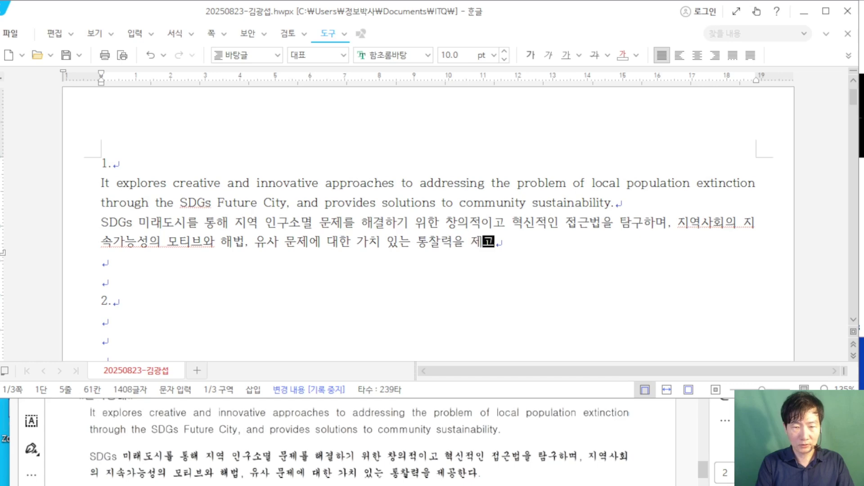
{"action": "type", "text": "공한다."}
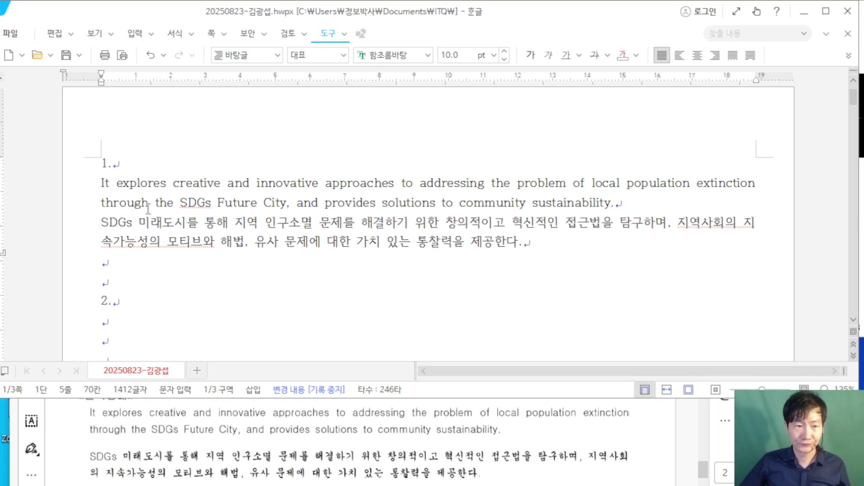
{"action": "left_click_drag", "start_coordinate": [100, 182], "coordinate": [576, 238]}
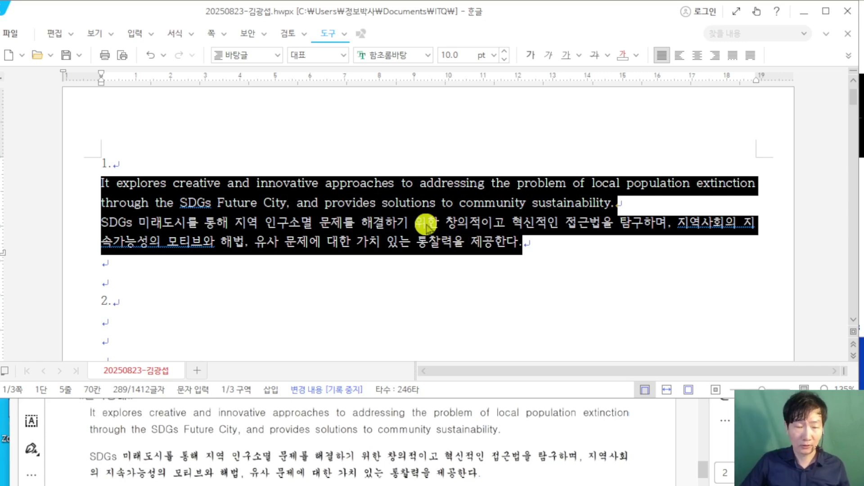
{"action": "right_click", "coordinate": [347, 213]}
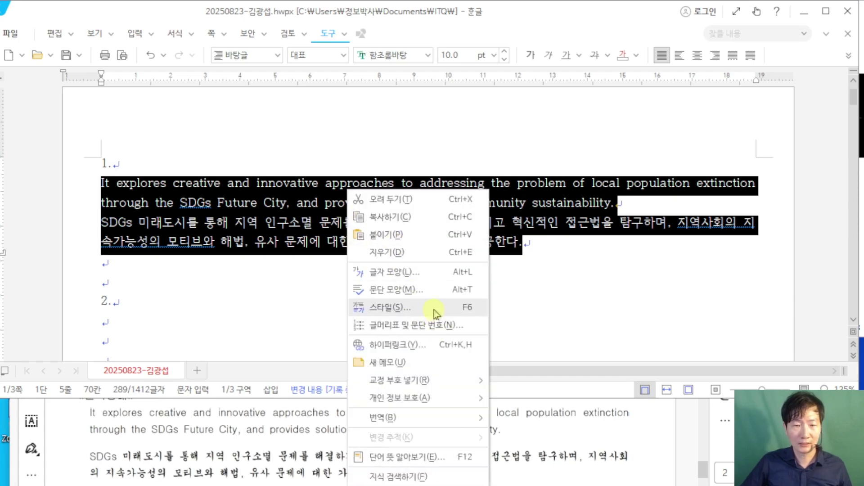
{"action": "left_click", "coordinate": [434, 310]}
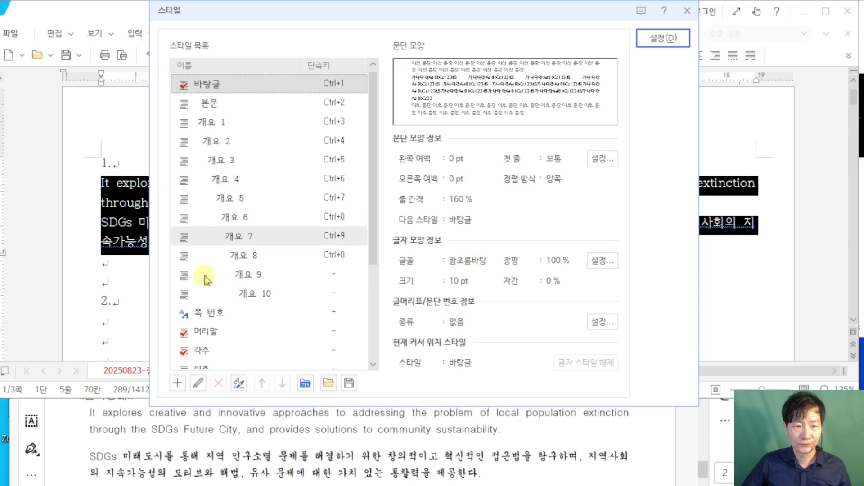
{"action": "left_click", "coordinate": [75, 425]}
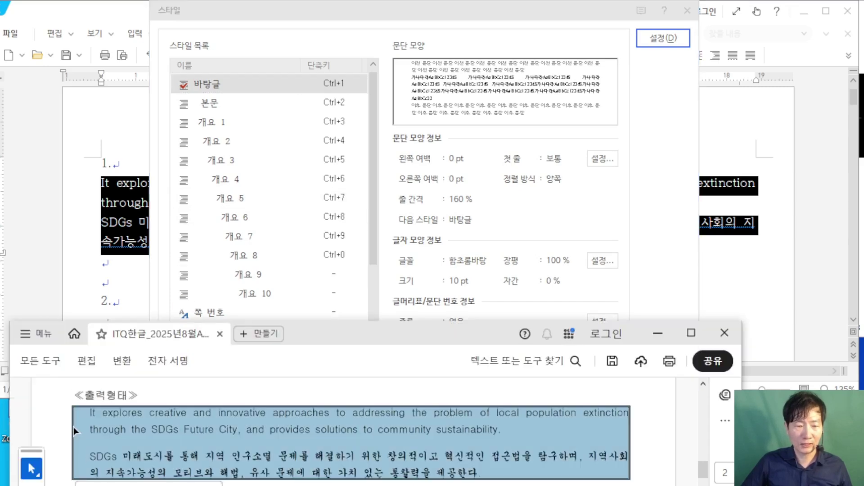
{"action": "scroll", "coordinate": [76, 428], "scroll_direction": "up", "scroll_amount": 5}
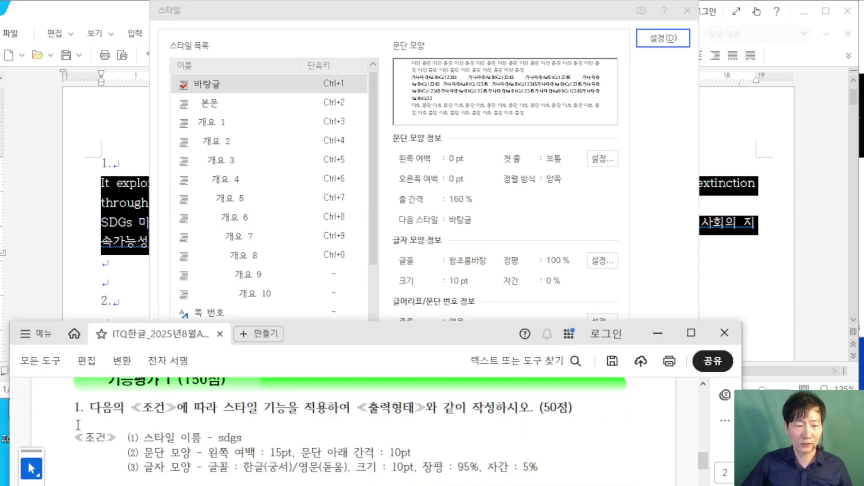
{"action": "left_click_drag", "start_coordinate": [336, 336], "coordinate": [319, 345]}
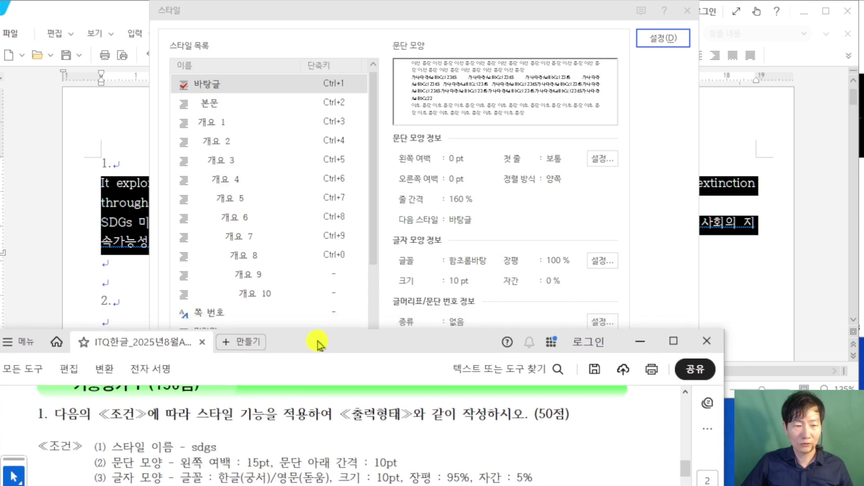
{"action": "scroll", "coordinate": [235, 412], "scroll_direction": "down", "scroll_amount": 1}
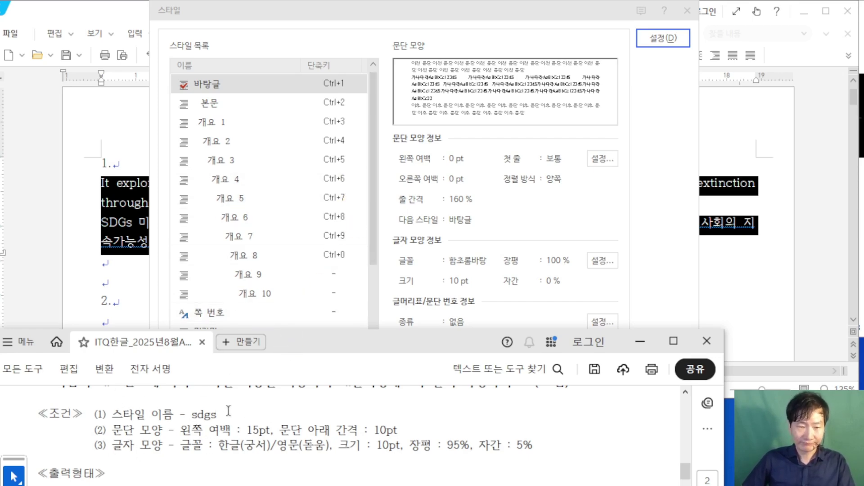
{"action": "left_click", "coordinate": [482, 45]}
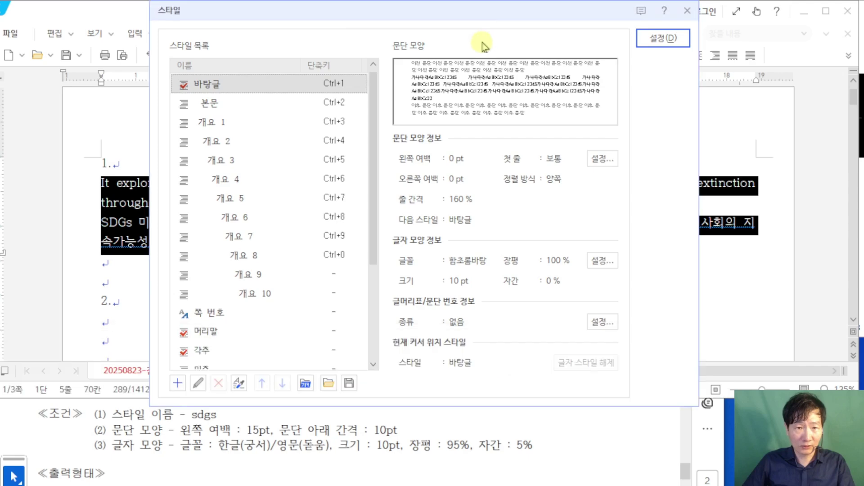
Step: Add a new style named 'sdgs'
{"action": "left_click", "coordinate": [177, 384]}
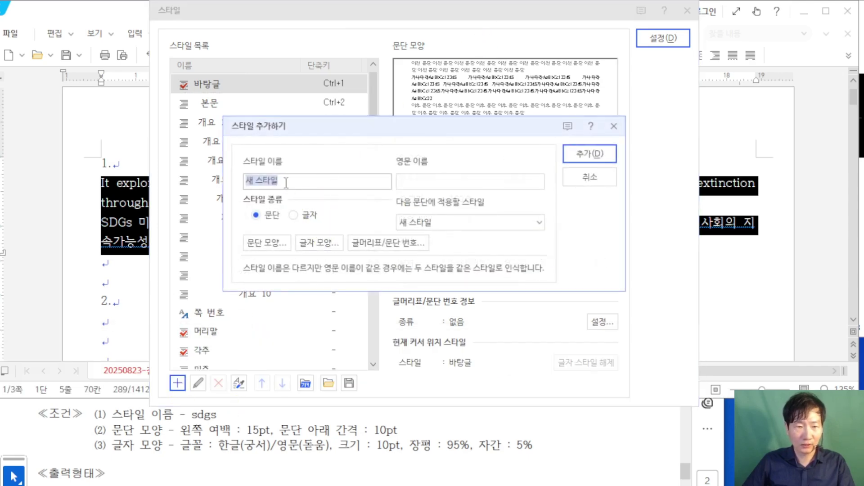
{"action": "type", "text": "ㅇ"}
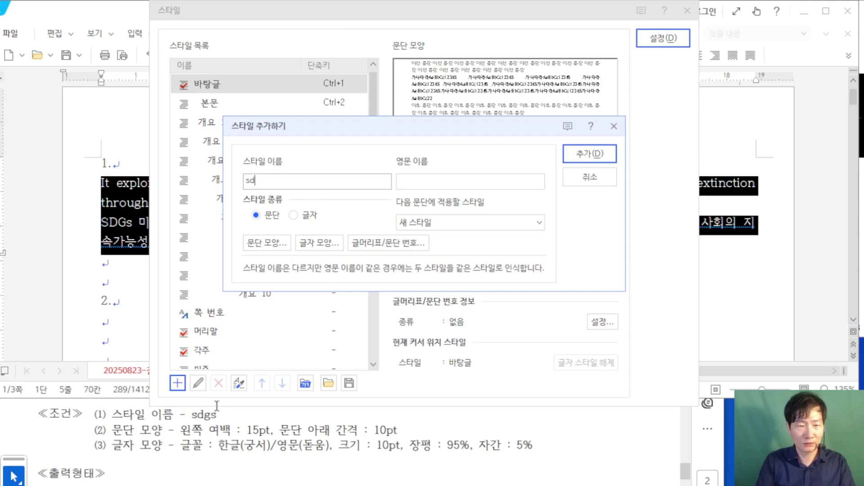
{"action": "type", "text": "dgs"}
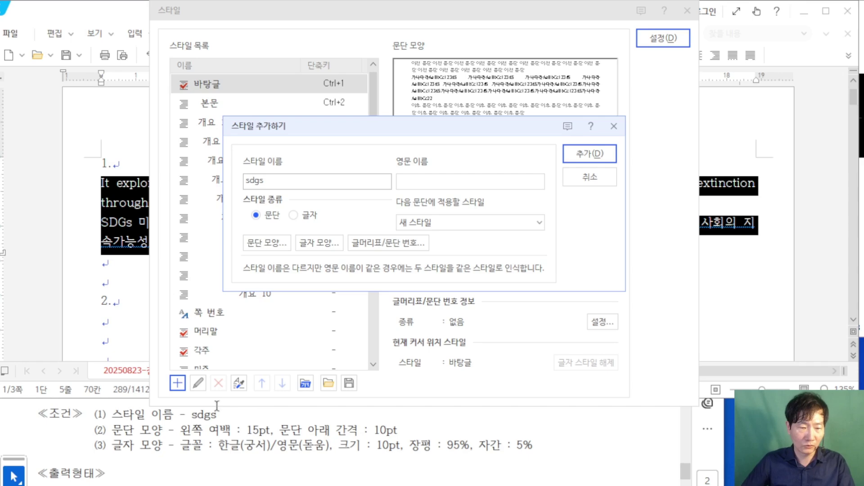
{"action": "left_click", "coordinate": [270, 243]}
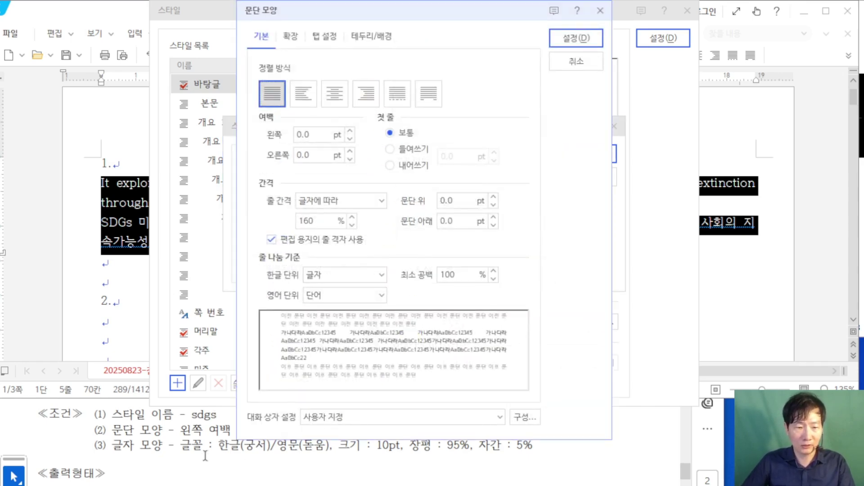
Step: Give the sdgs paragraph shape a 15 pt left margin and 10 pt spacing below
{"action": "left_click_drag", "start_coordinate": [444, 11], "coordinate": [584, 14]}
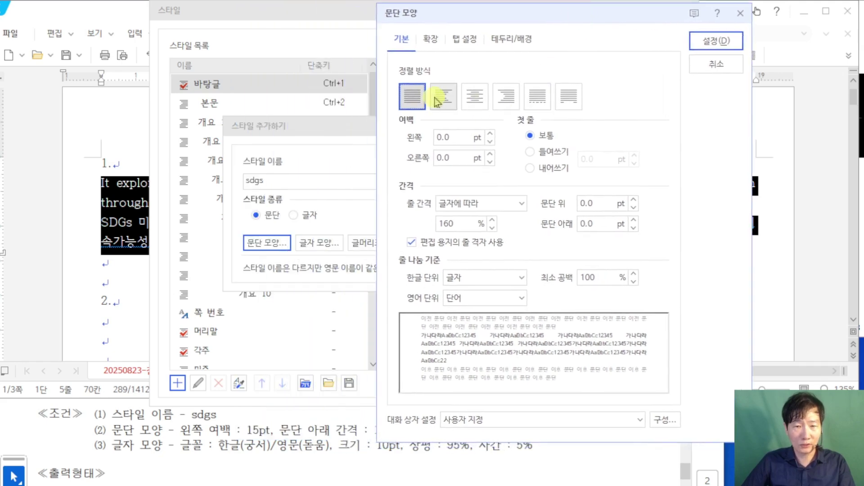
{"action": "double_click", "coordinate": [461, 143]}
{"action": "type", "text": "15"}
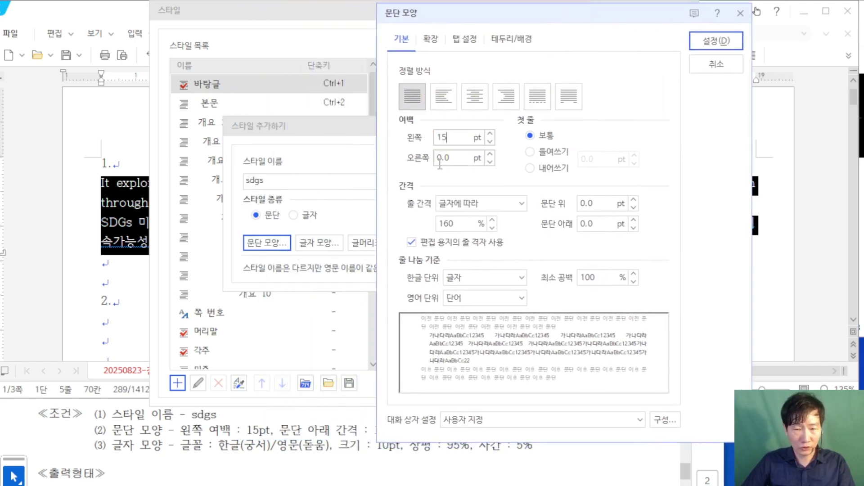
{"action": "left_click_drag", "start_coordinate": [536, 23], "coordinate": [612, 23]}
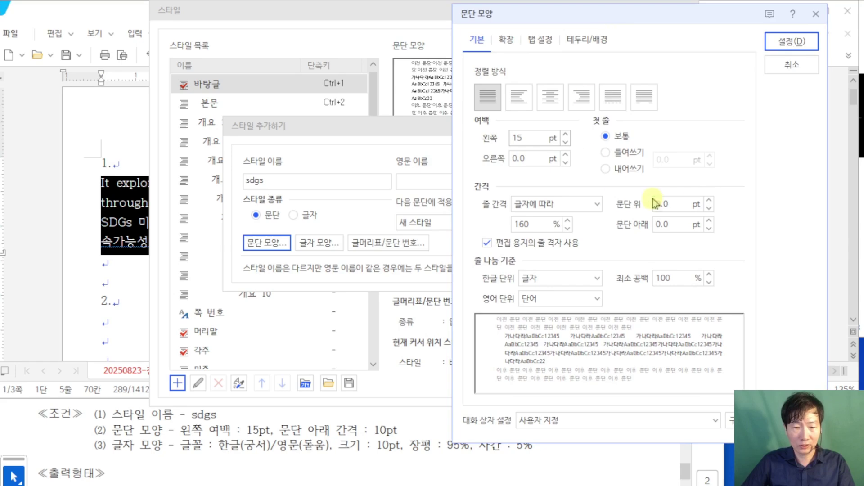
{"action": "double_click", "coordinate": [682, 225]}
{"action": "type", "text": "10"}
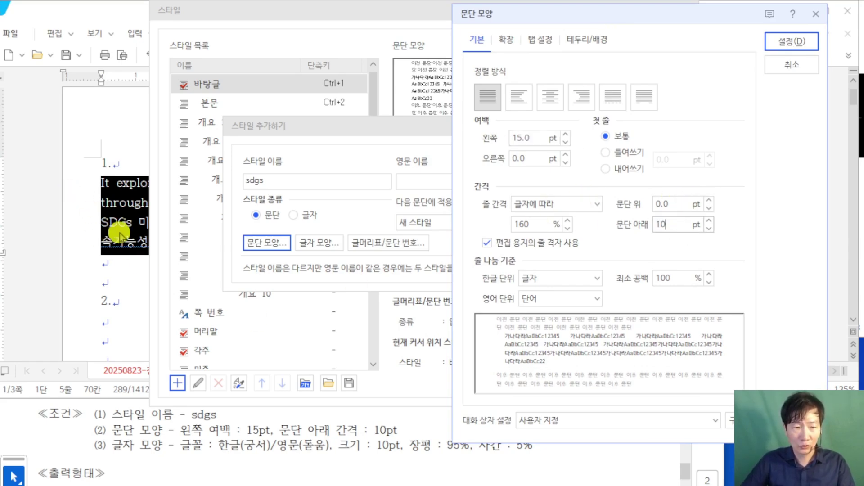
{"action": "key", "text": "ctrl+2"}
{"action": "mouse_move", "coordinate": [59, 196]}
{"action": "left_mouse_down"}
{"action": "mouse_move", "coordinate": [110, 212]}
{"action": "mouse_move", "coordinate": [27, 240]}
{"action": "left_mouse_up"}
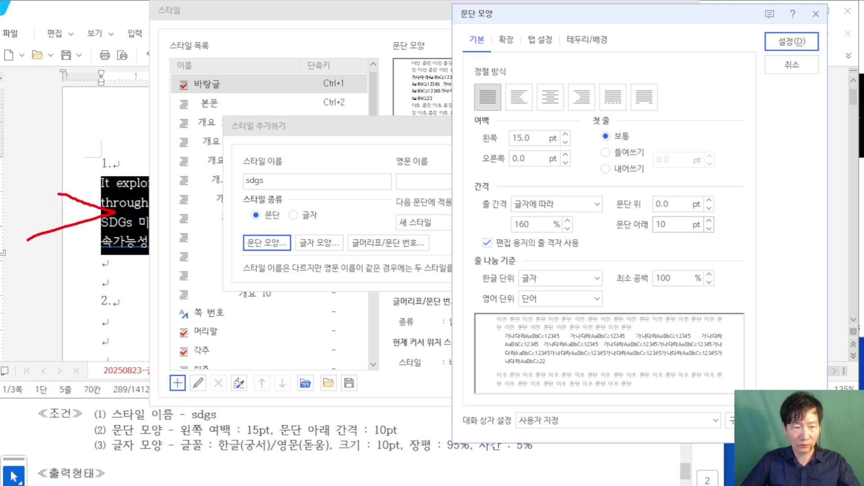
{"action": "key", "text": "Escape"}
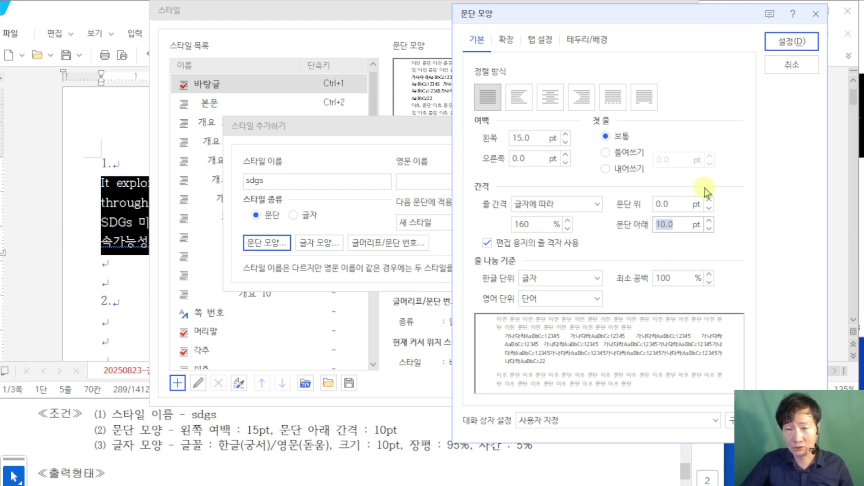
{"action": "left_click", "coordinate": [792, 42]}
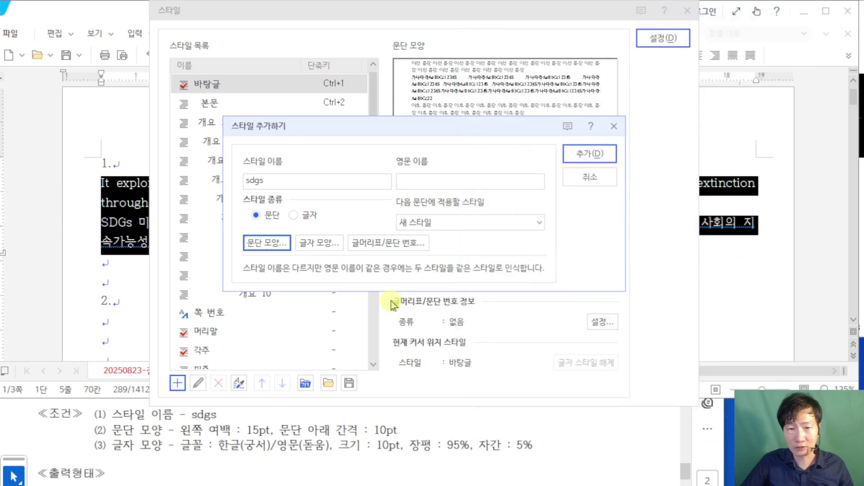
{"action": "left_click", "coordinate": [332, 254]}
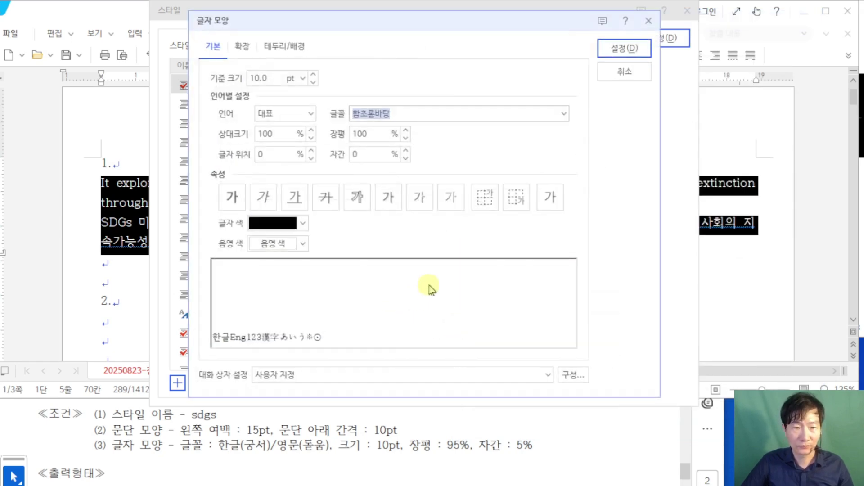
Step: Set the sdgs character spacing to 5% and width to 95%
{"action": "left_click_drag", "start_coordinate": [204, 464], "coordinate": [547, 464]}
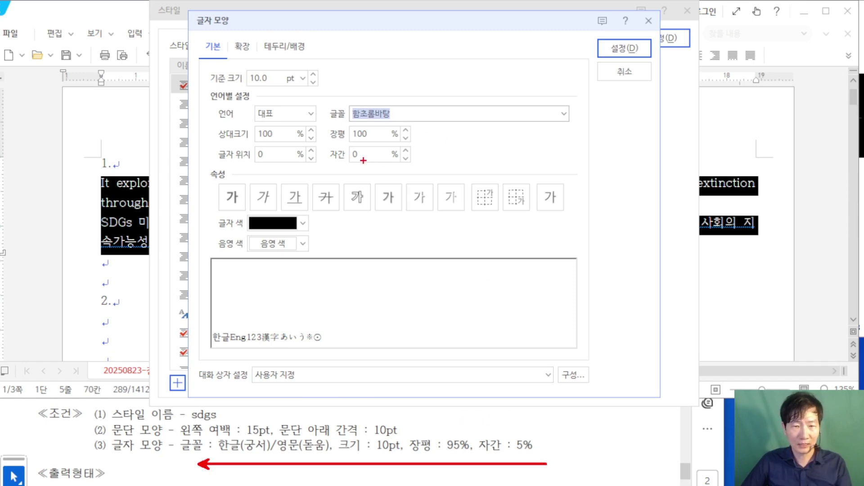
{"action": "mouse_move", "coordinate": [362, 161]}
{"action": "left_mouse_down"}
{"action": "mouse_move", "coordinate": [507, 333]}
{"action": "mouse_move", "coordinate": [517, 428]}
{"action": "left_mouse_up"}
{"action": "mouse_move", "coordinate": [361, 142]}
{"action": "left_mouse_down"}
{"action": "mouse_move", "coordinate": [417, 342]}
{"action": "mouse_move", "coordinate": [457, 415]}
{"action": "left_mouse_up"}
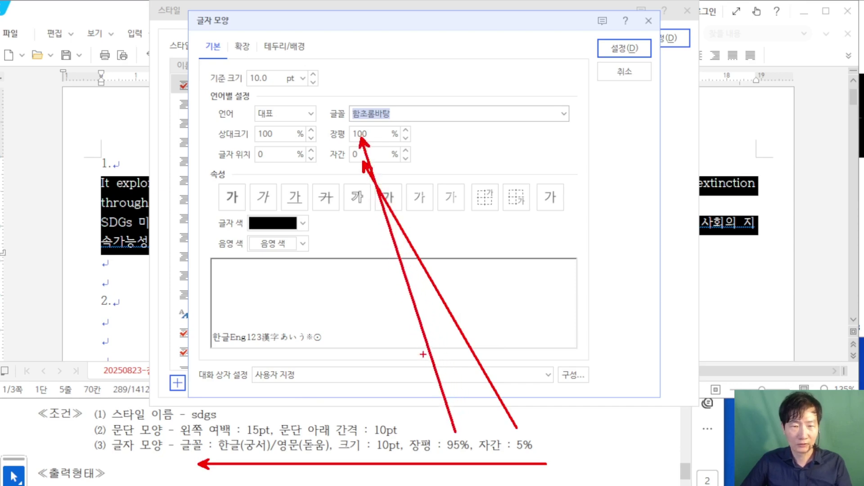
{"action": "key", "text": "Escape"}
{"action": "left_click", "coordinate": [367, 154]}
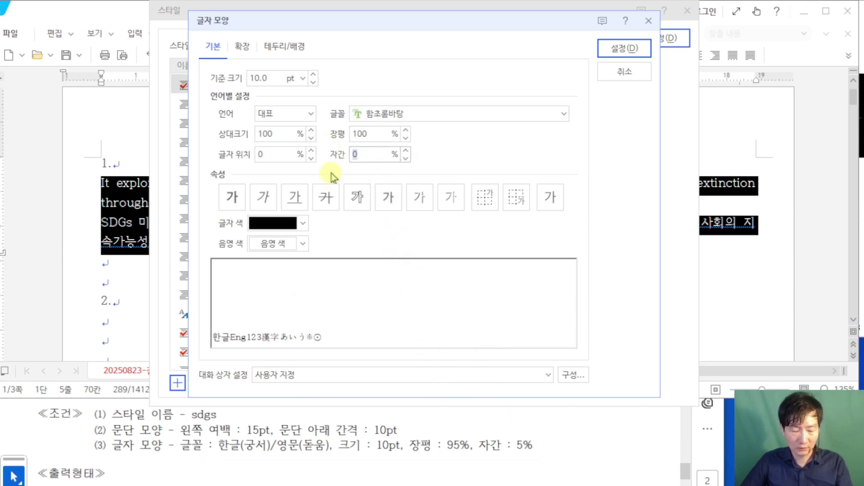
{"action": "type", "text": "5"}
{"action": "left_click", "coordinate": [374, 132]}
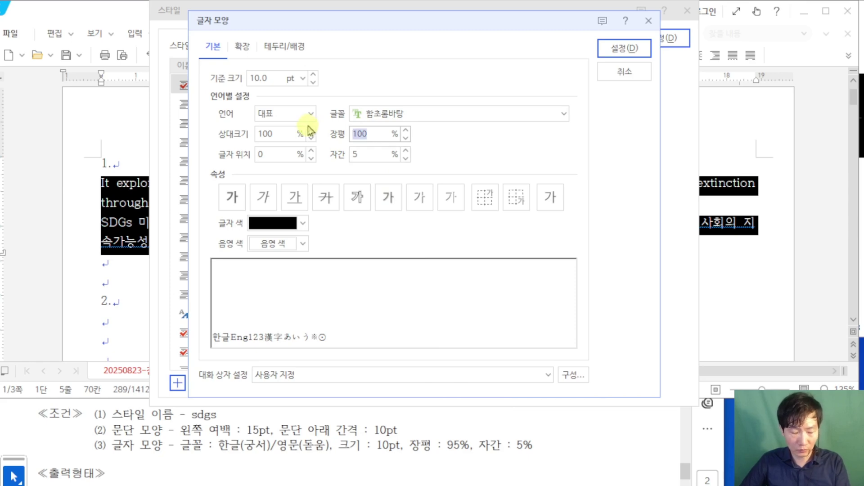
{"action": "type", "text": "95"}
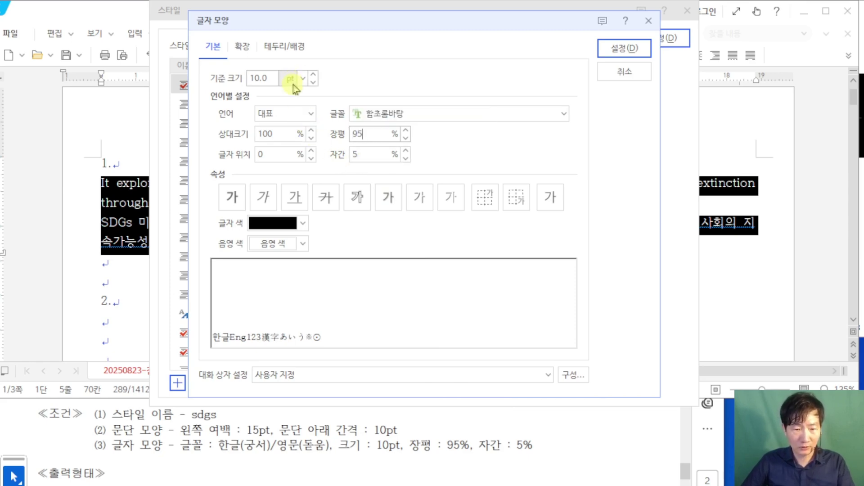
Step: Use 돋움 for English and 궁서 for Korean text, then confirm the character settings
{"action": "left_click", "coordinate": [311, 114]}
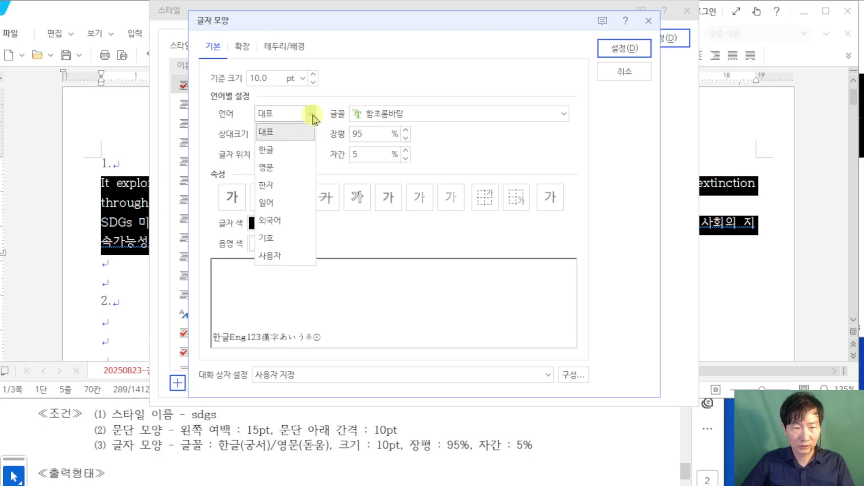
{"action": "left_click", "coordinate": [279, 167]}
{"action": "left_click", "coordinate": [397, 115]}
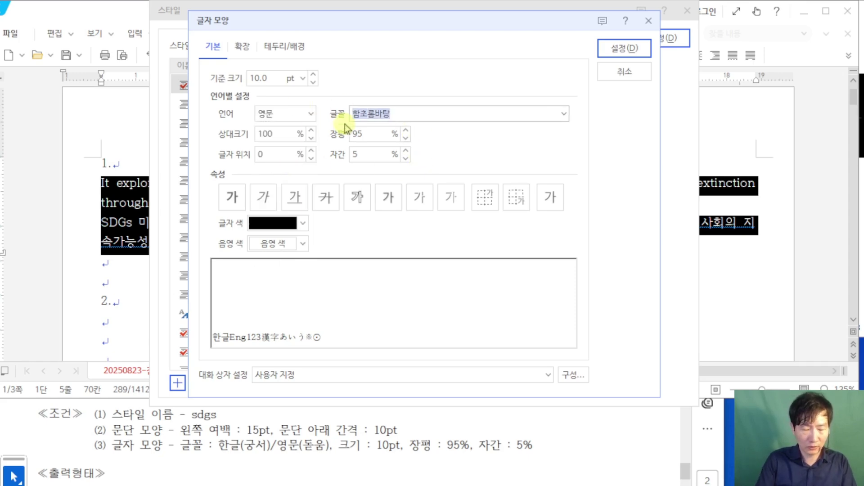
{"action": "type", "text": "돋움"}
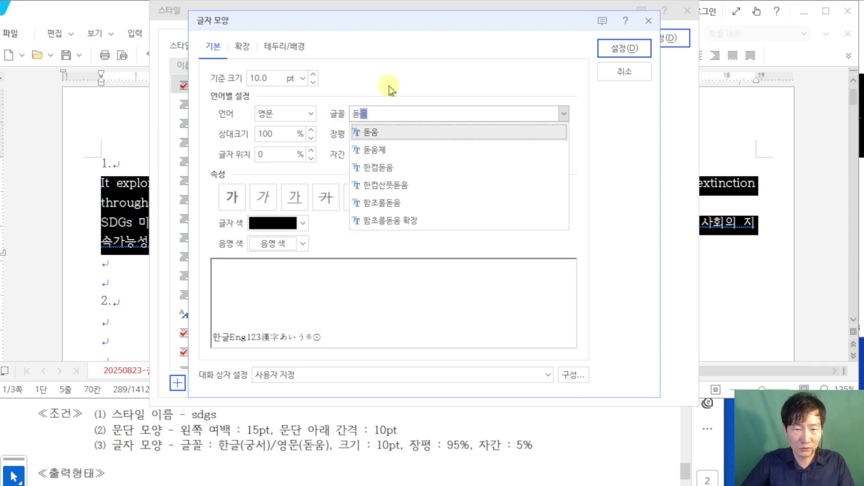
{"action": "key", "text": "Return"}
{"action": "left_click", "coordinate": [311, 117]}
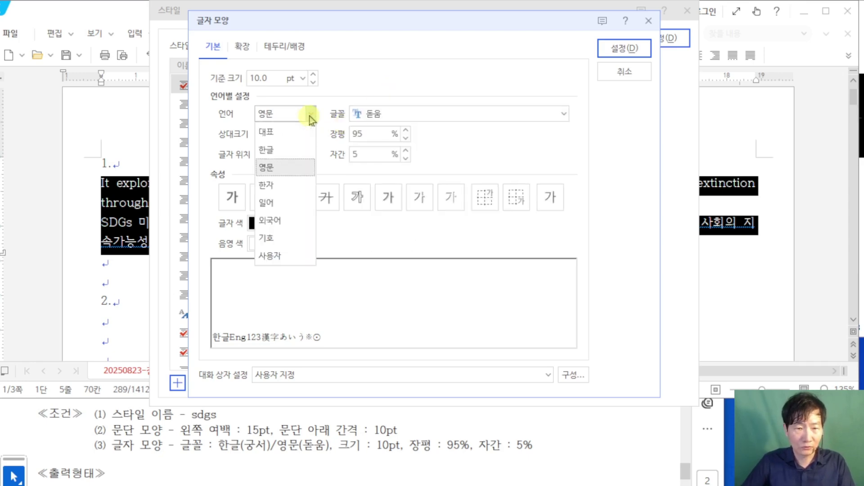
{"action": "left_click", "coordinate": [287, 147]}
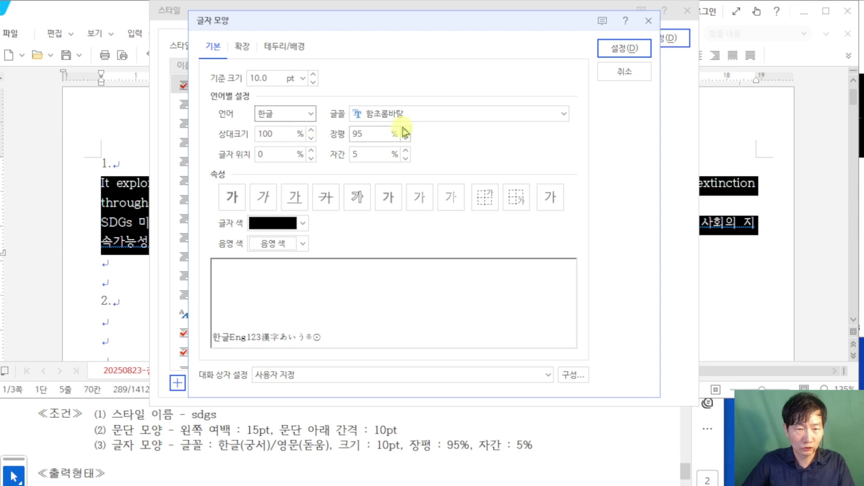
{"action": "key", "text": "Tab"}
{"action": "type", "text": "구ㅇ서"}
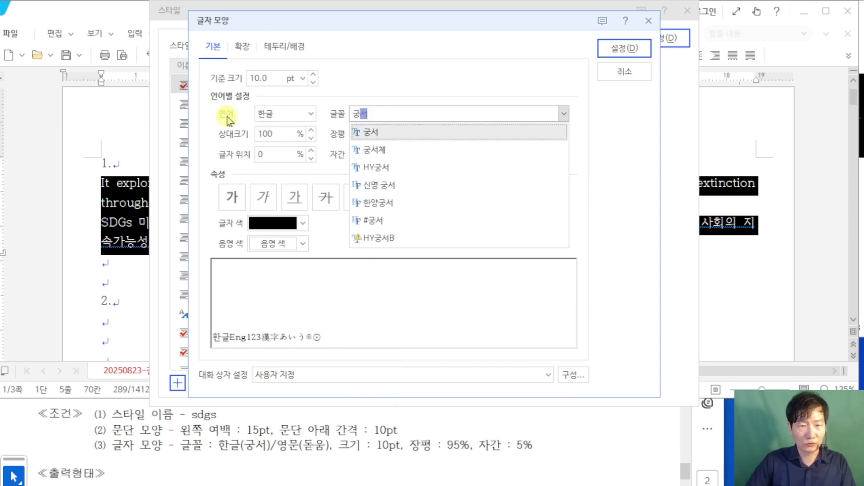
{"action": "key", "text": "Return"}
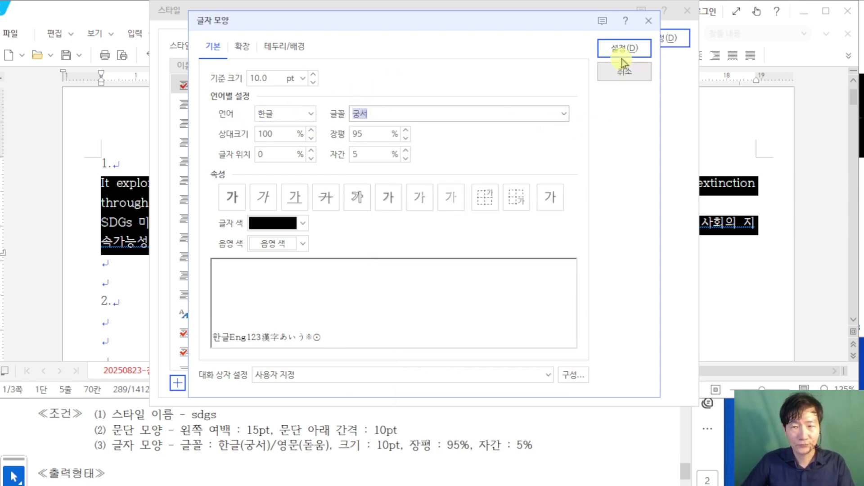
{"action": "left_click", "coordinate": [624, 49]}
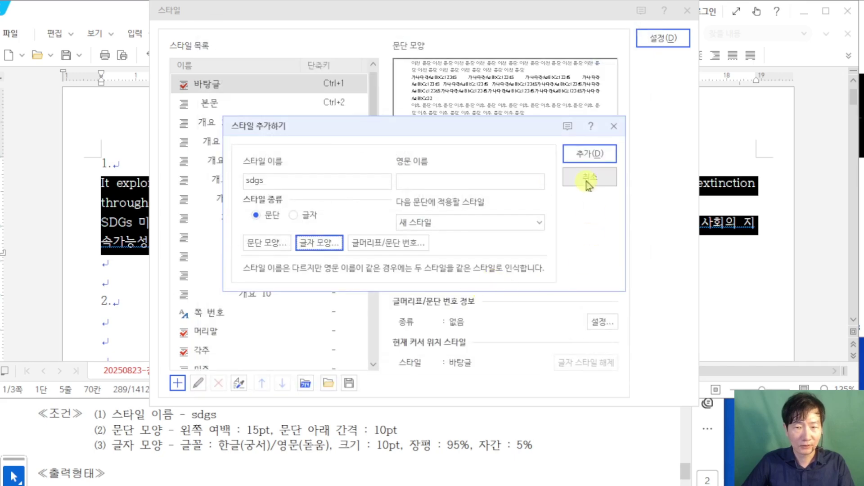
Step: Add the sdgs style and apply it to the two paragraphs under item 1
{"action": "left_click", "coordinate": [590, 154]}
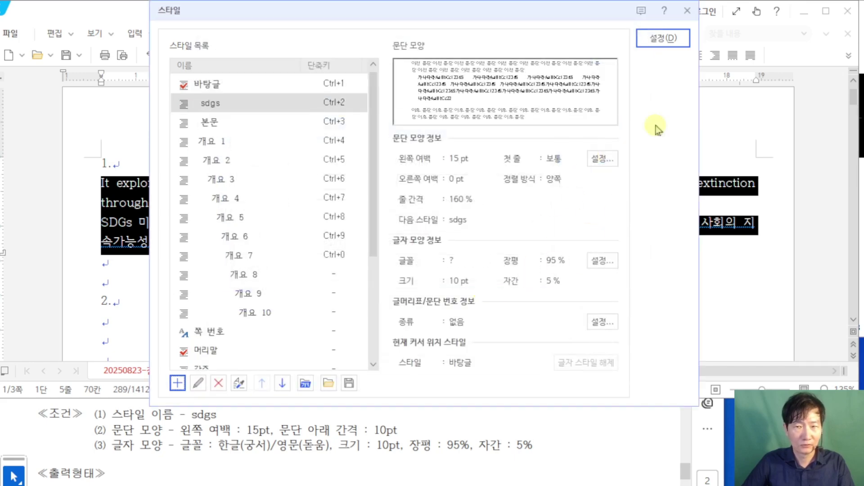
{"action": "left_click", "coordinate": [675, 45]}
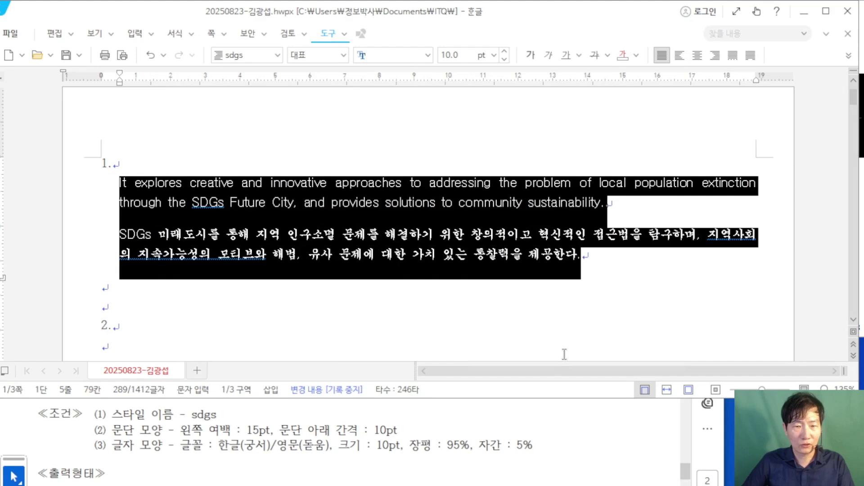
{"action": "left_click", "coordinate": [566, 433]}
{"action": "scroll", "coordinate": [570, 435], "scroll_direction": "up", "scroll_amount": 2}
{"action": "scroll", "coordinate": [570, 433], "scroll_direction": "down", "scroll_amount": 3}
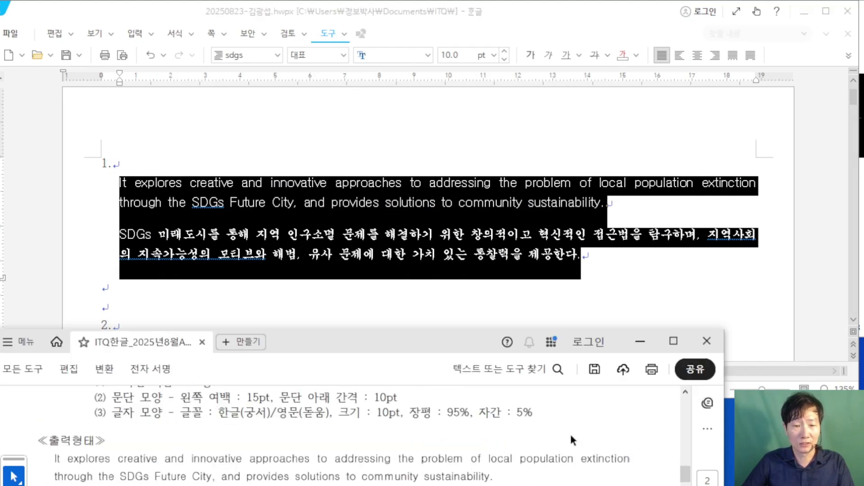
{"action": "scroll", "coordinate": [605, 424], "scroll_direction": "down", "scroll_amount": 1}
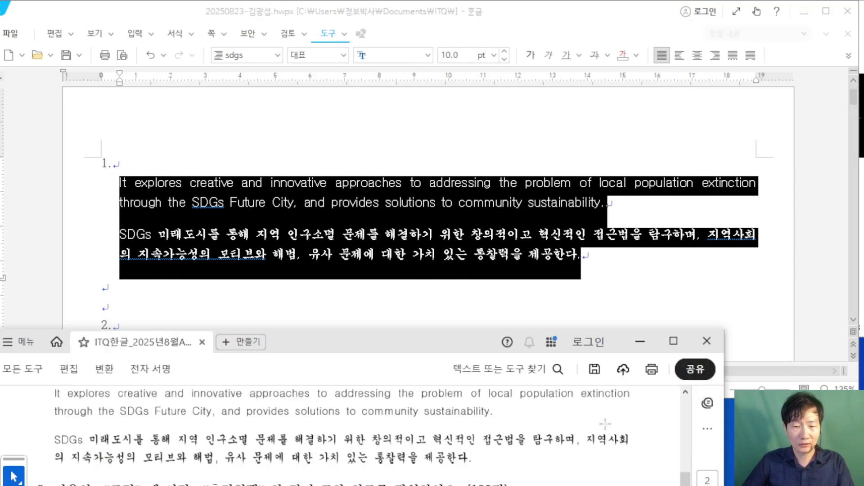
{"action": "left_click", "coordinate": [630, 267]}
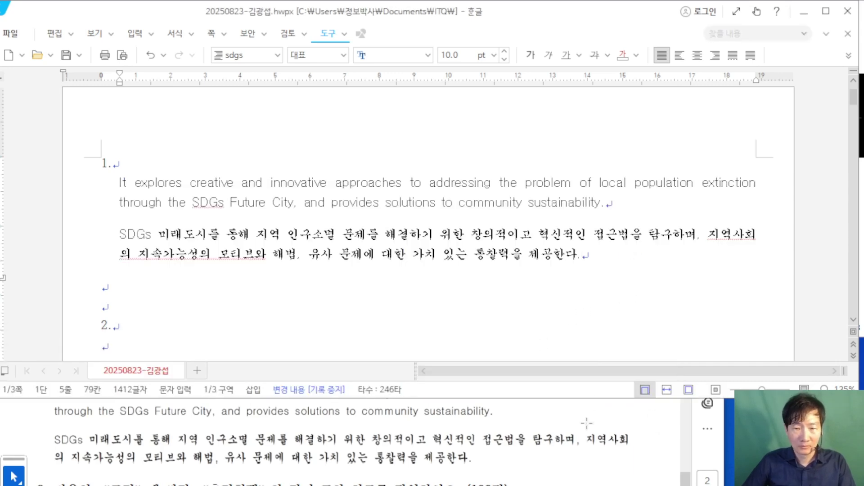
Step: Place the cursor on the empty line below item 2
{"action": "scroll", "coordinate": [612, 445], "scroll_direction": "down", "scroll_amount": 1}
{"action": "scroll", "coordinate": [175, 299], "scroll_direction": "down", "scroll_amount": 1}
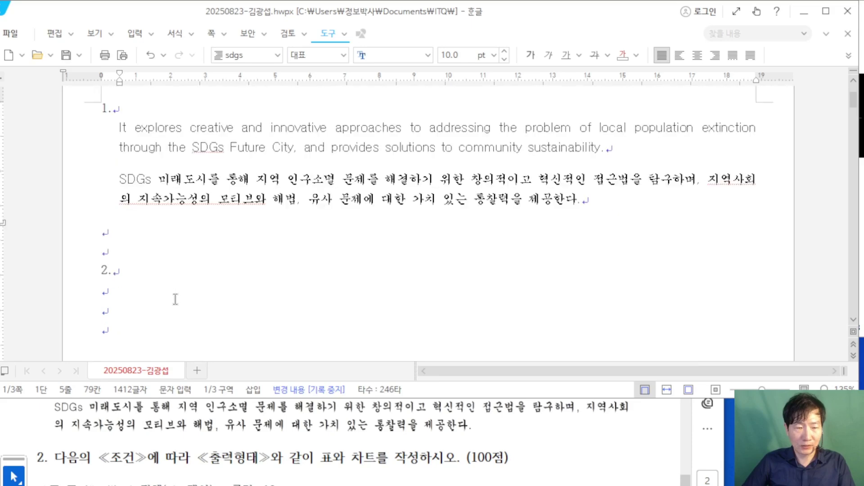
{"action": "left_click", "coordinate": [123, 291]}
{"action": "scroll", "coordinate": [317, 288], "scroll_direction": "down", "scroll_amount": 1}
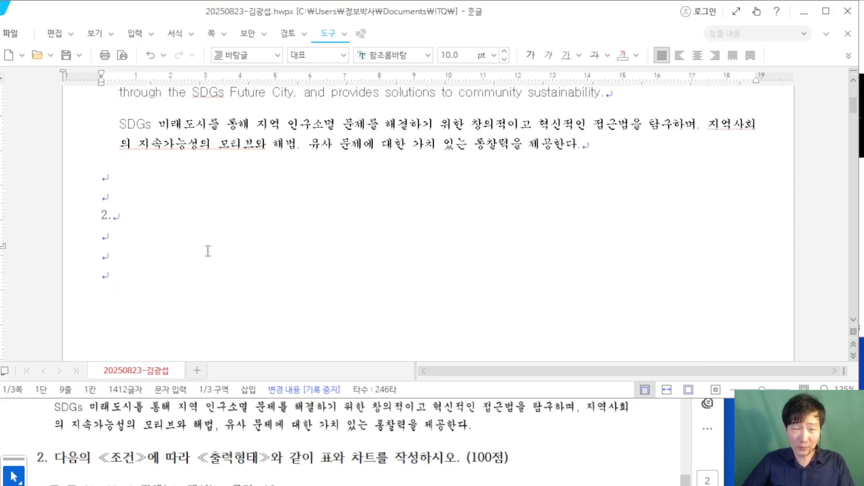
Step: Set up a table of 5 rows and 6 columns, treated as a character
{"action": "left_click", "coordinate": [134, 33]}
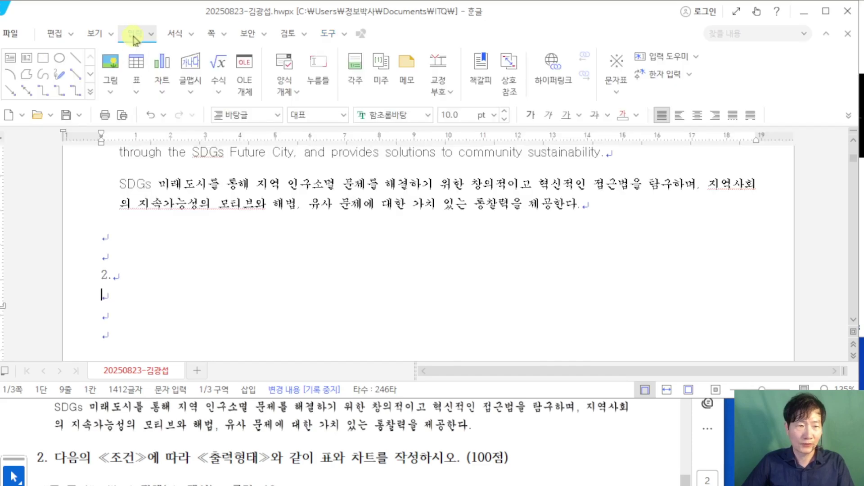
{"action": "left_click", "coordinate": [147, 76]}
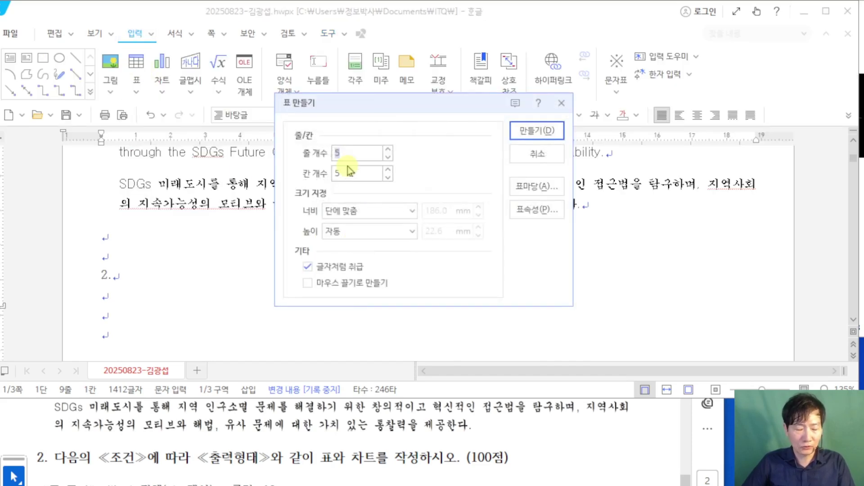
{"action": "key", "text": "Tab"}
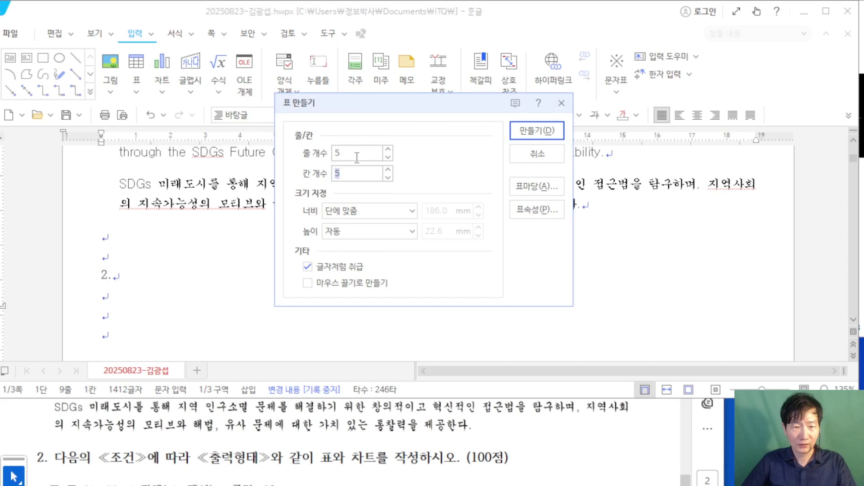
{"action": "left_click", "coordinate": [314, 153]}
{"action": "key", "text": "Tab"}
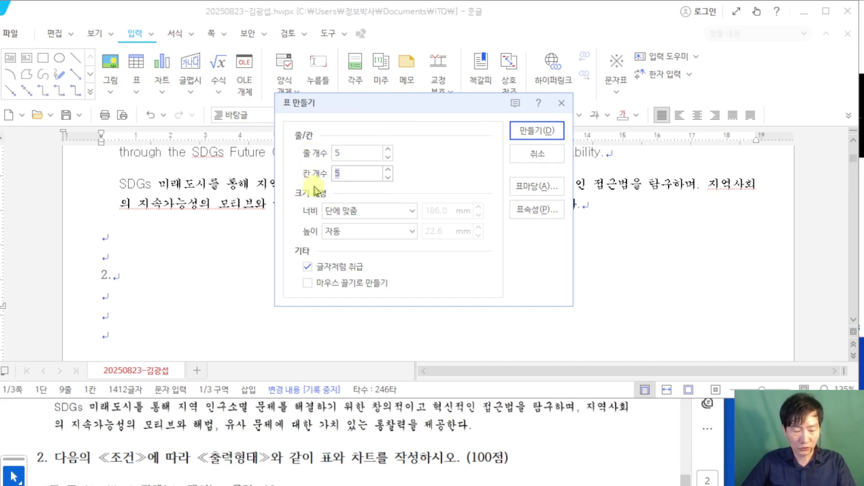
{"action": "type", "text": "6"}
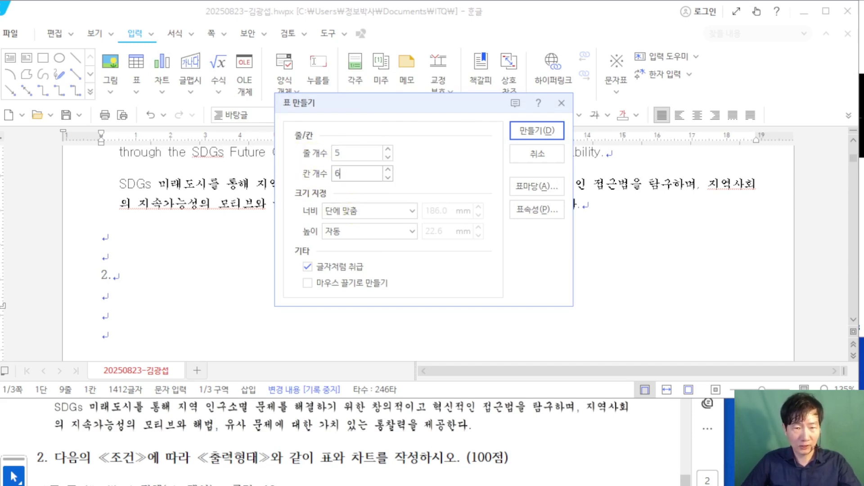
{"action": "left_click_drag", "start_coordinate": [296, 140], "coordinate": [408, 183]}
{"action": "left_click_drag", "start_coordinate": [346, 144], "coordinate": [373, 98]}
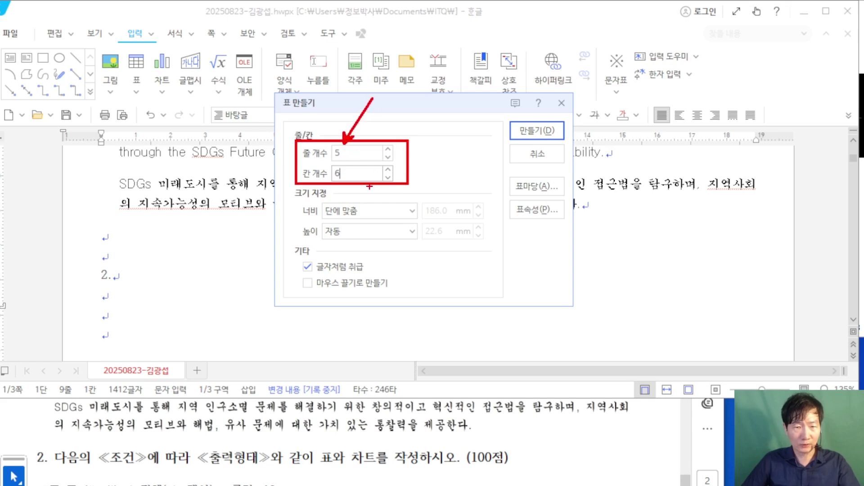
{"action": "left_click_drag", "start_coordinate": [358, 175], "coordinate": [397, 228]}
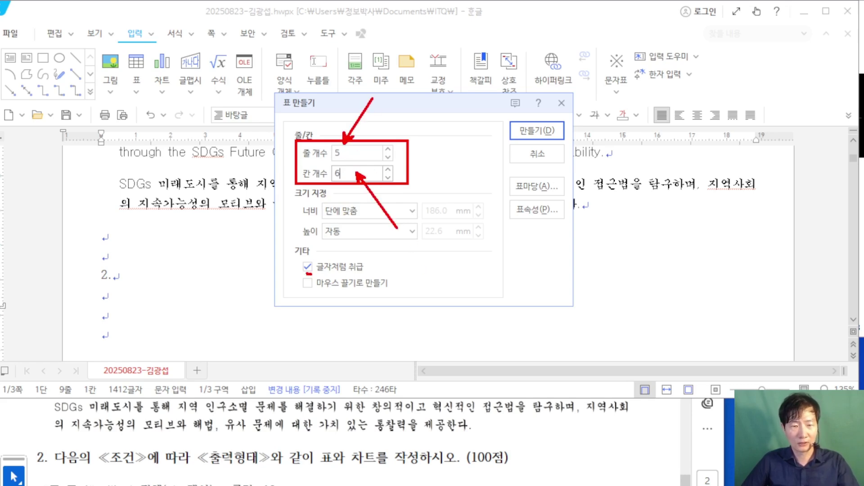
{"action": "left_click_drag", "start_coordinate": [311, 273], "coordinate": [374, 278]}
{"action": "left_click_drag", "start_coordinate": [555, 122], "coordinate": [583, 17]}
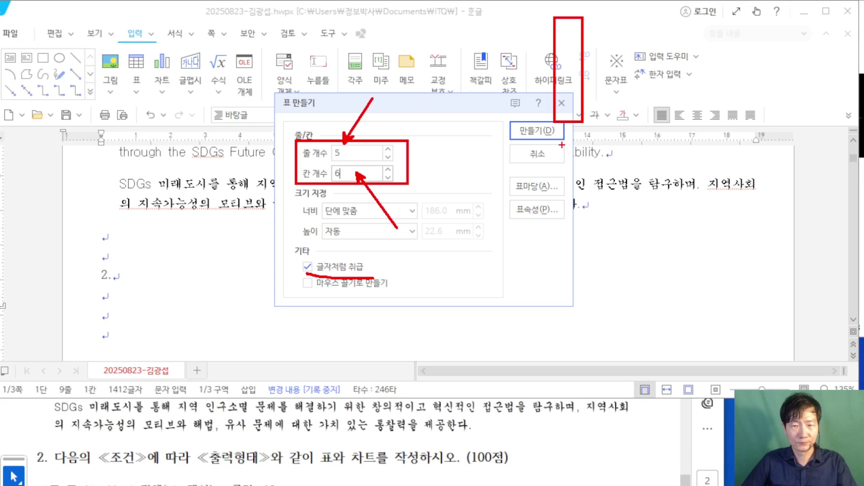
Step: Insert the empty 5×6 table and review the exam's required table layout
{"action": "left_click", "coordinate": [535, 131]}
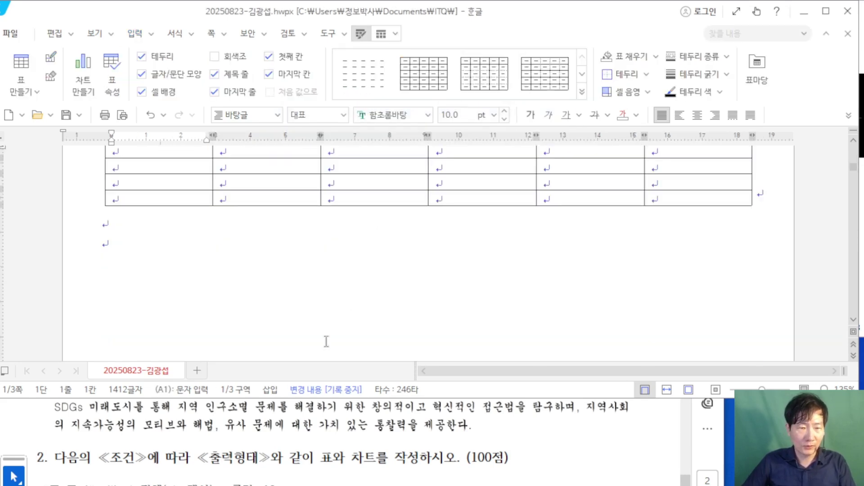
{"action": "scroll", "coordinate": [393, 419], "scroll_direction": "down", "scroll_amount": 10}
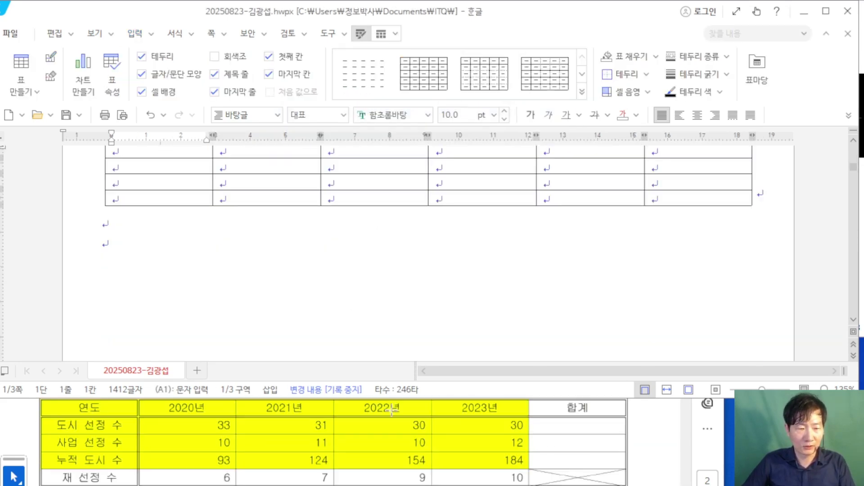
{"action": "scroll", "coordinate": [215, 250], "scroll_direction": "up", "scroll_amount": 3}
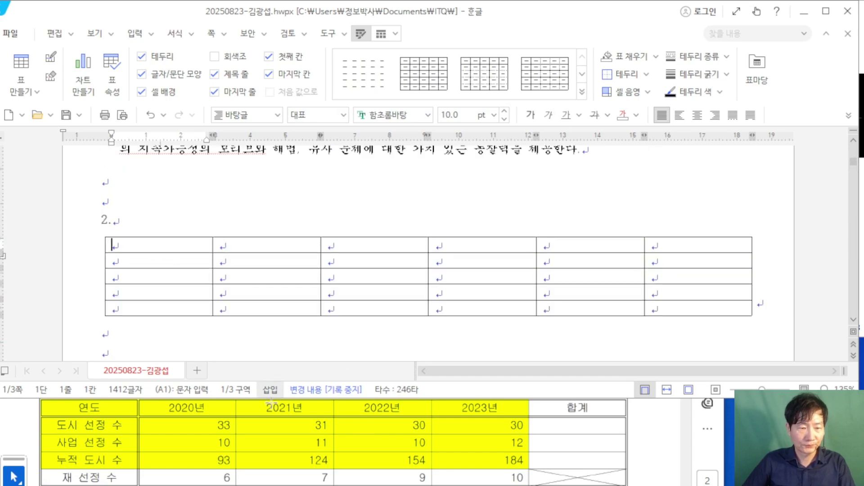
{"action": "scroll", "coordinate": [457, 450], "scroll_direction": "up", "scroll_amount": 1}
{"action": "scroll", "coordinate": [513, 441], "scroll_direction": "up", "scroll_amount": 1}
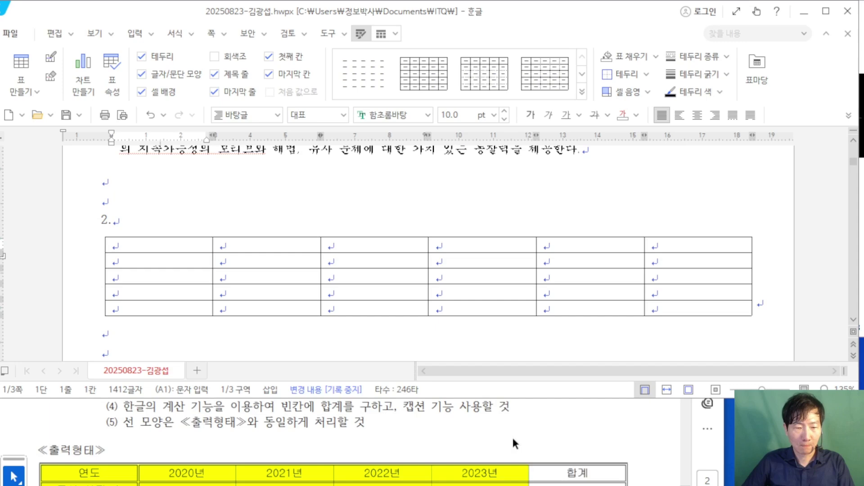
{"action": "scroll", "coordinate": [511, 435], "scroll_direction": "down", "scroll_amount": 3}
{"action": "key", "text": "Hangul"}
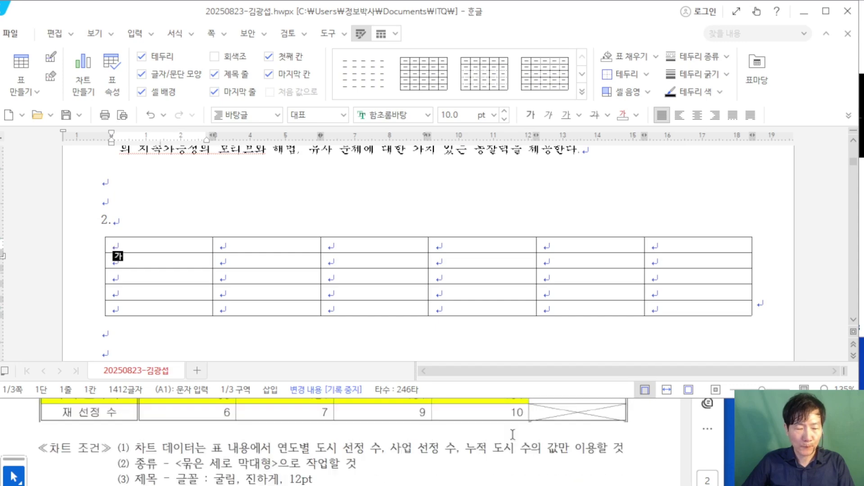
{"action": "scroll", "coordinate": [512, 435], "scroll_direction": "up", "scroll_amount": 2}
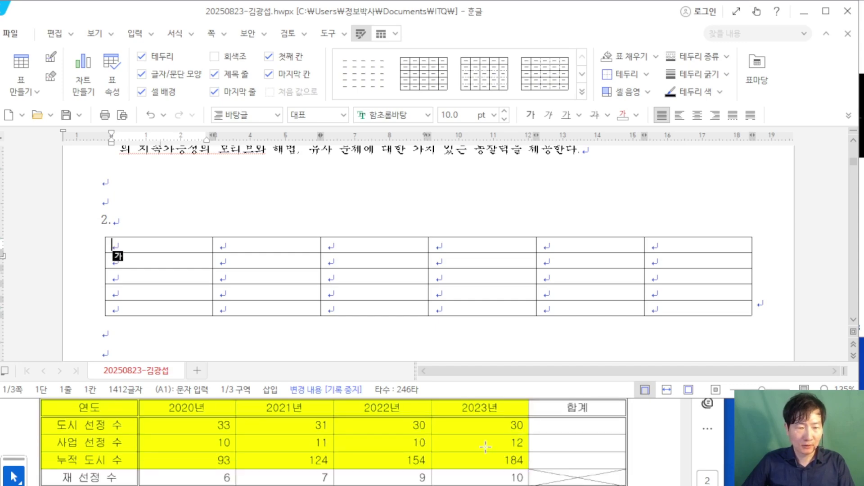
{"action": "scroll", "coordinate": [485, 446], "scroll_direction": "up", "scroll_amount": 1}
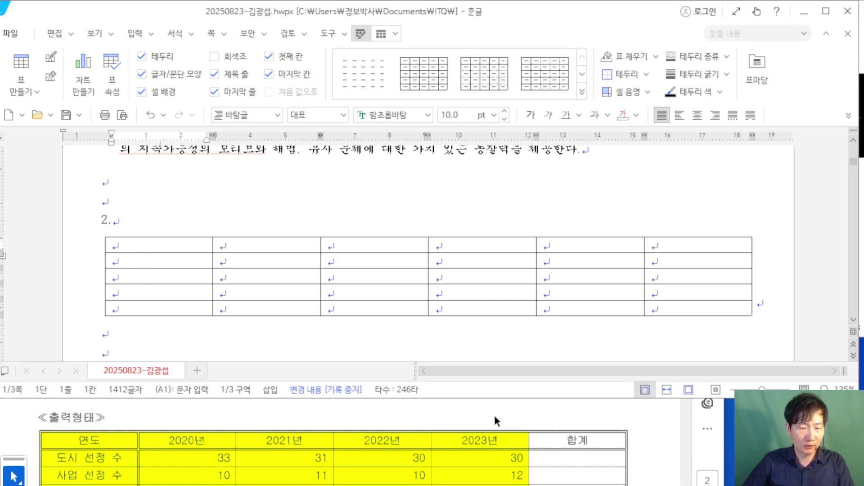
{"action": "scroll", "coordinate": [596, 432], "scroll_direction": "up", "scroll_amount": 3}
{"action": "scroll", "coordinate": [596, 432], "scroll_direction": "down", "scroll_amount": 1}
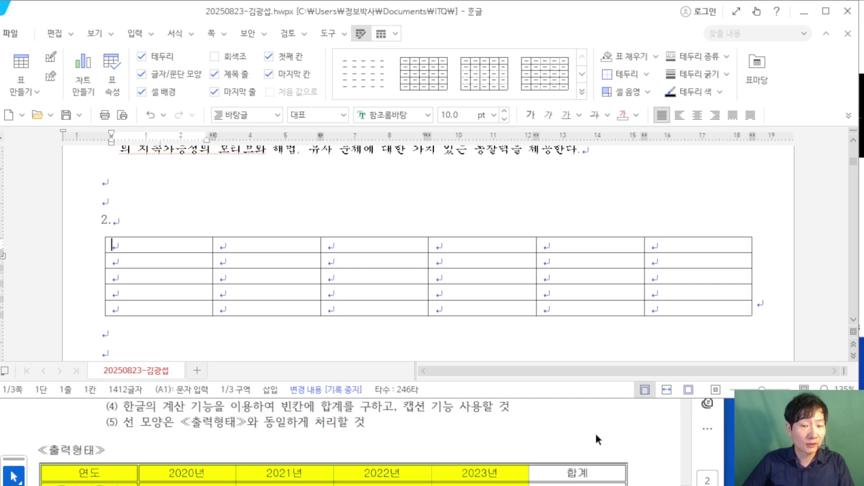
{"action": "scroll", "coordinate": [596, 434], "scroll_direction": "down", "scroll_amount": 1}
Step: Fill the first column with labels 도시 선정 수, 사업 선정 수, 누적 도시 수 and 재 선정 수
{"action": "left_click", "coordinate": [150, 245]}
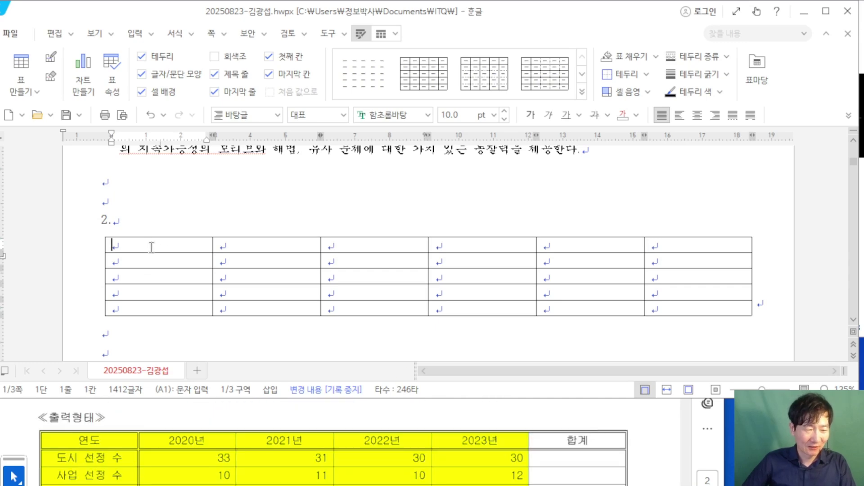
{"action": "type", "text": "연ㄷ"}
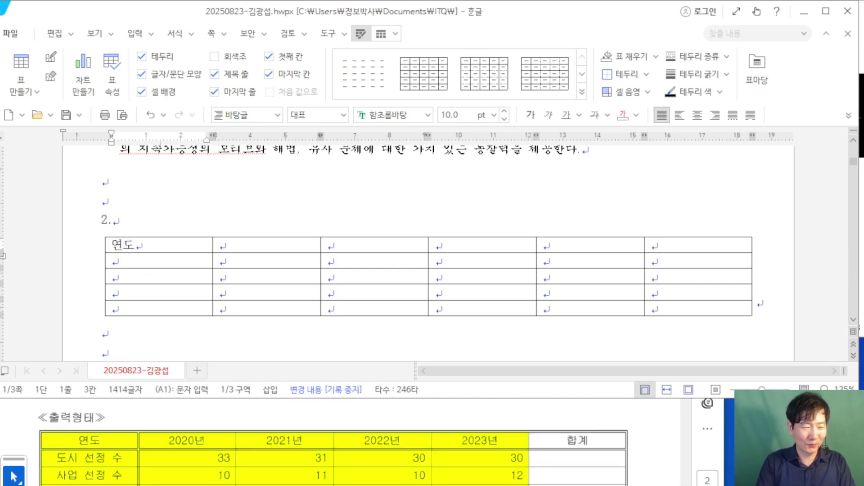
{"action": "left_click", "coordinate": [113, 261]}
{"action": "type", "text": "도시 "}
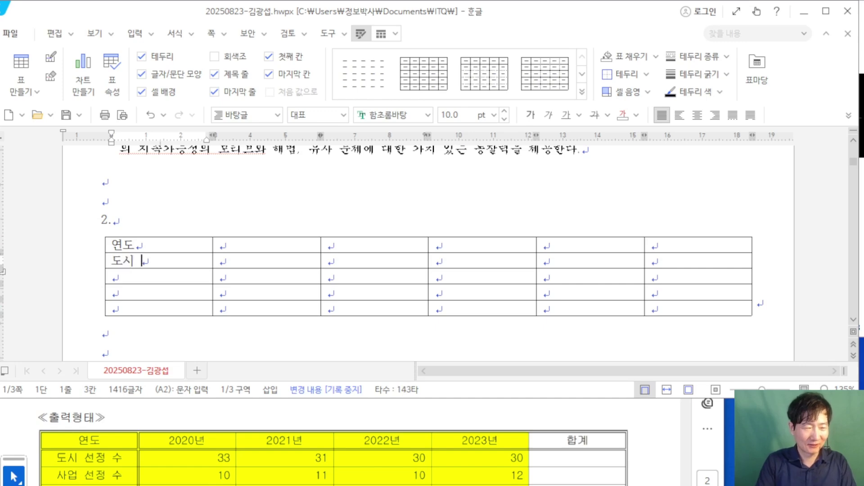
{"action": "type", "text": "선정 수"}
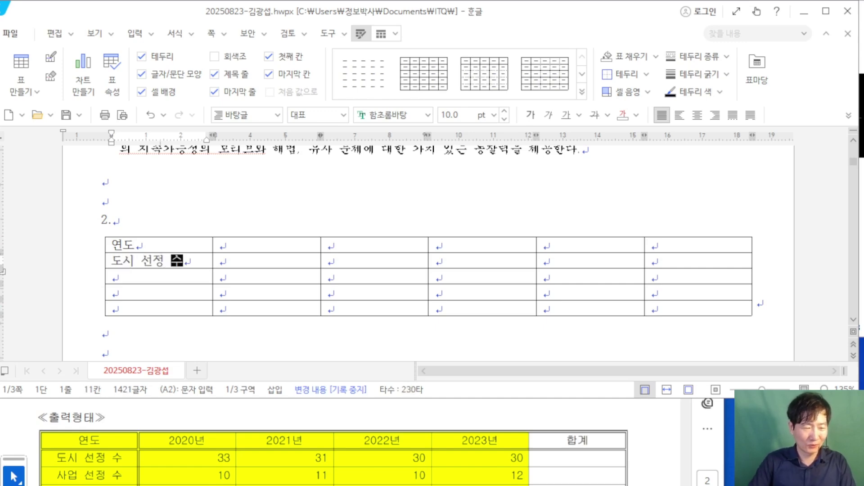
{"action": "left_click", "coordinate": [113, 276]}
{"action": "type", "text": "사업 선정 수"}
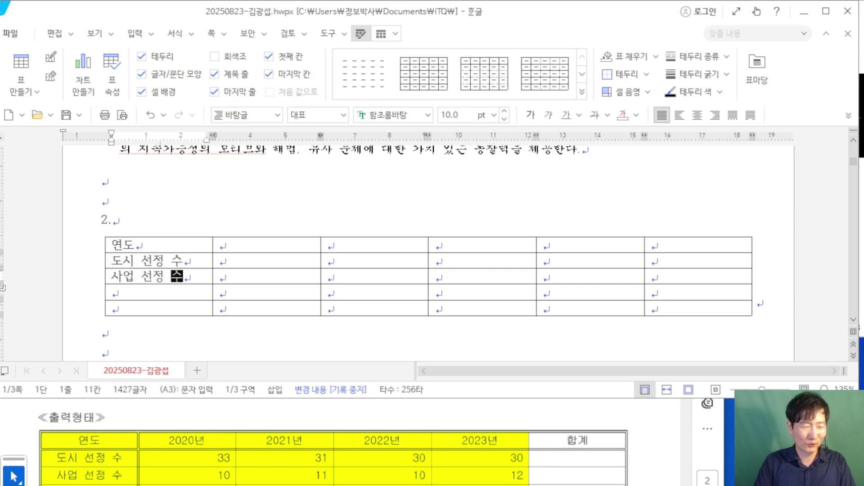
{"action": "left_click", "coordinate": [112, 293]}
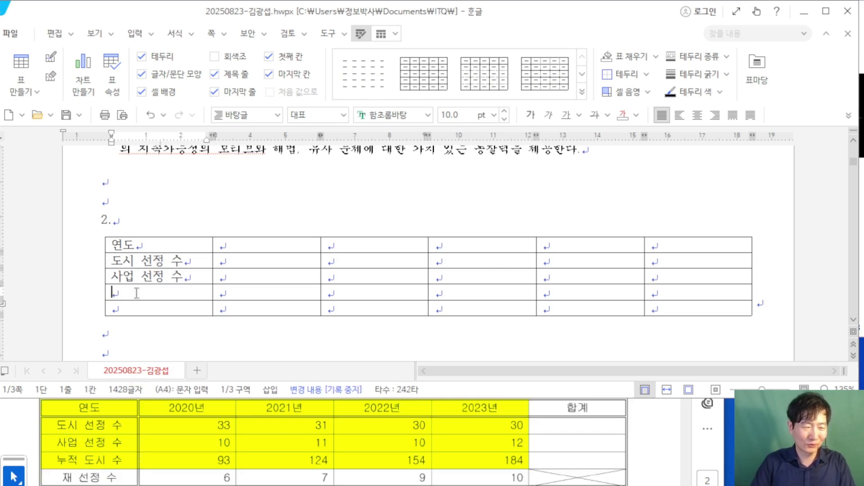
{"action": "type", "text": "누적 "}
{"action": "type", "text": "도시 수"}
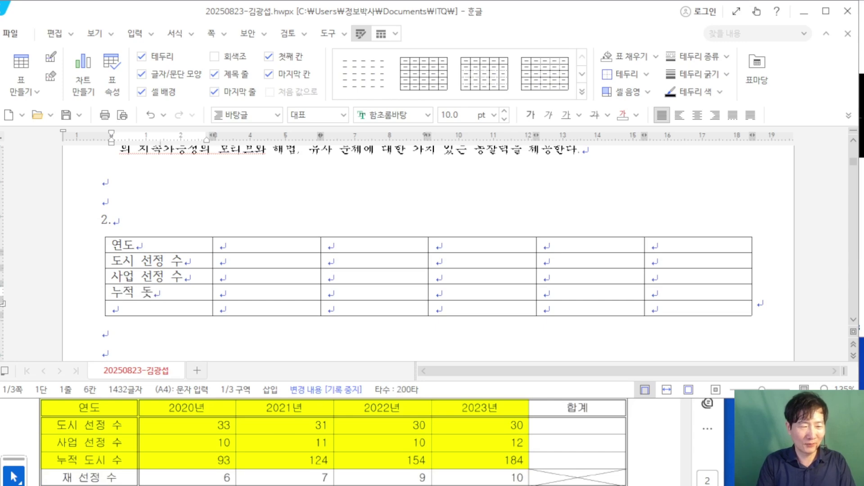
{"action": "left_click", "coordinate": [113, 309]}
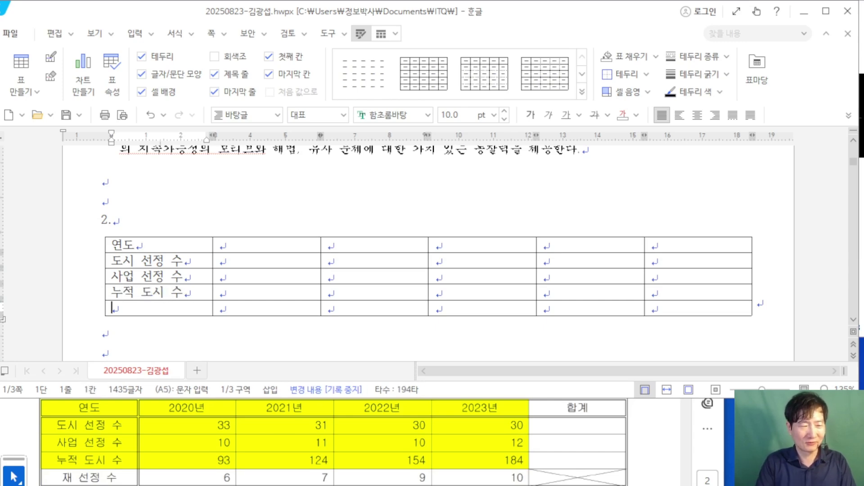
{"action": "type", "text": "재 선ㅋ저"}
{"action": "key", "text": "BackSpace"}
{"action": "key", "text": "BackSpace"}
{"action": "key", "text": "BackSpace"}
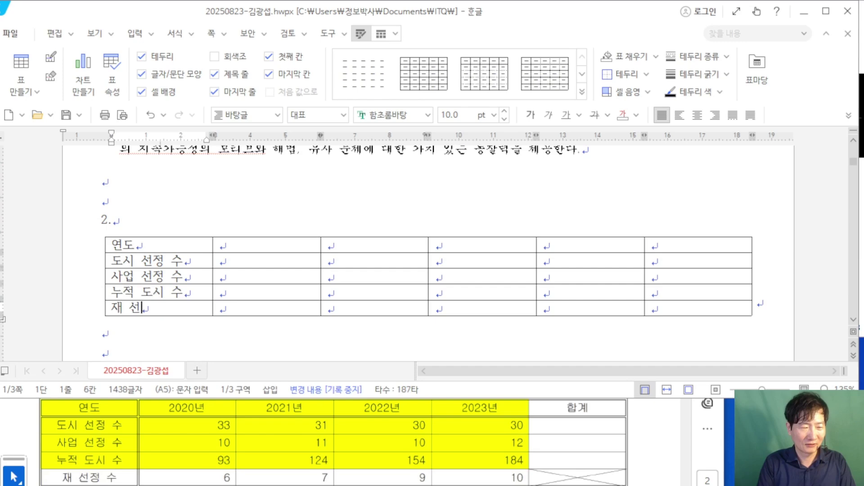
{"action": "type", "text": "정ㅅ"}
{"action": "key", "text": "BackSpace"}
{"action": "key", "text": "BackSpace"}
{"action": "type", "text": "수"}
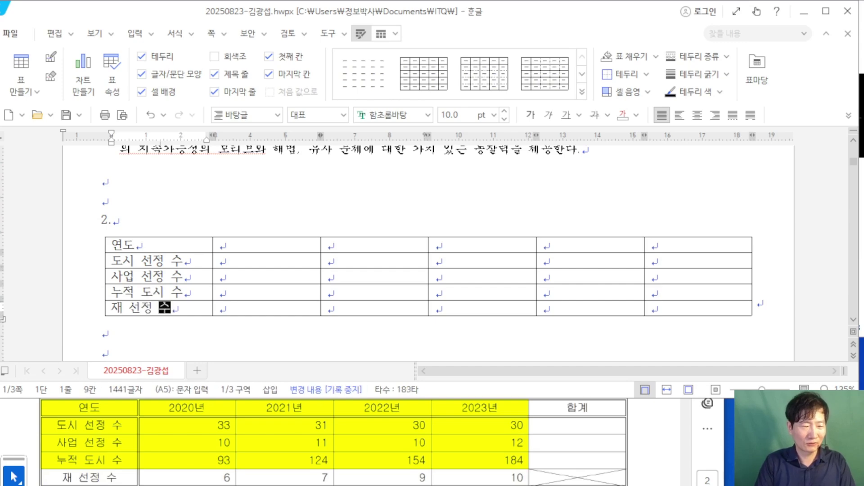
Step: Enter the header years 2020년, 2021년, 2022년 and 2023년 across the first row
{"action": "left_click", "coordinate": [251, 245]}
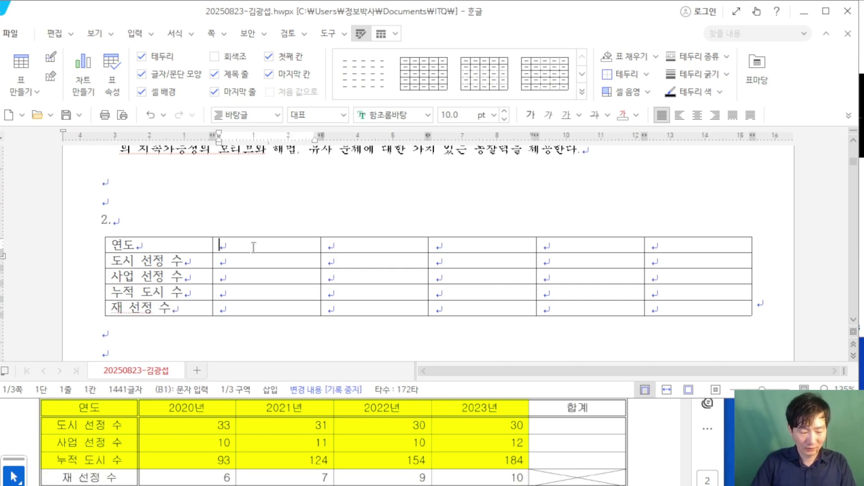
{"action": "type", "text": "2020년"}
{"action": "key", "text": "Tab"}
{"action": "type", "text": "2021년"}
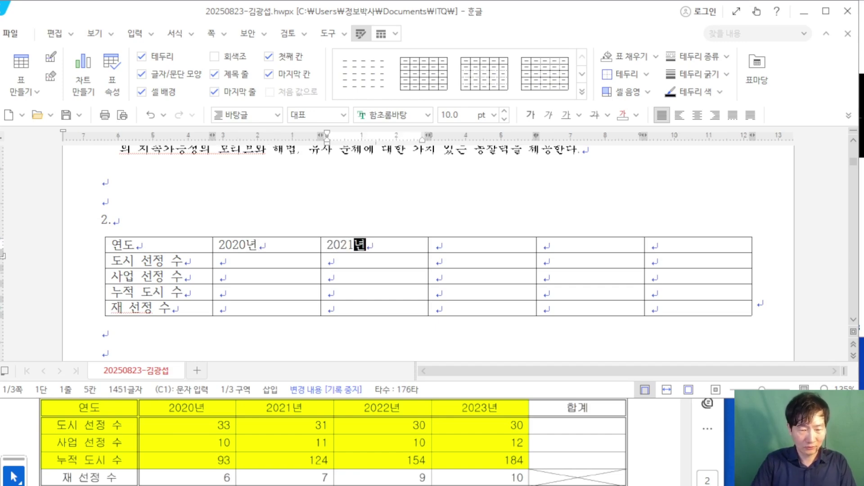
{"action": "key", "text": "Tab"}
{"action": "type", "text": "2022년"}
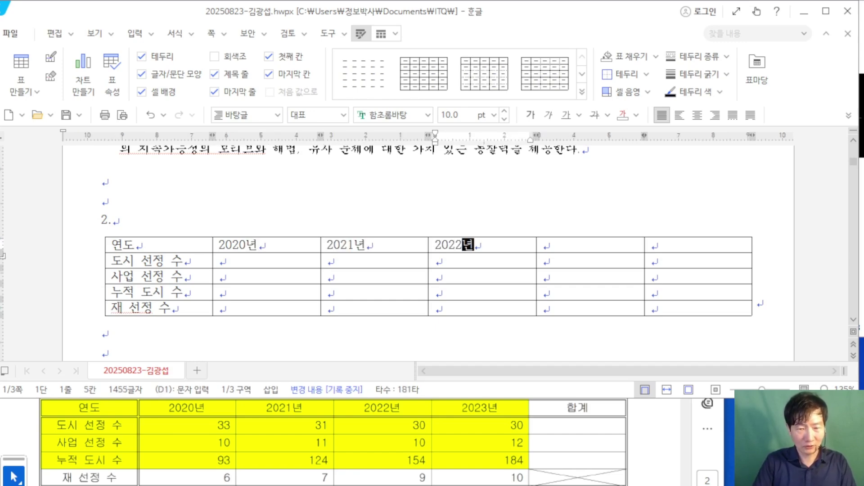
{"action": "key", "text": "Tab"}
{"action": "type", "text": "2023년"}
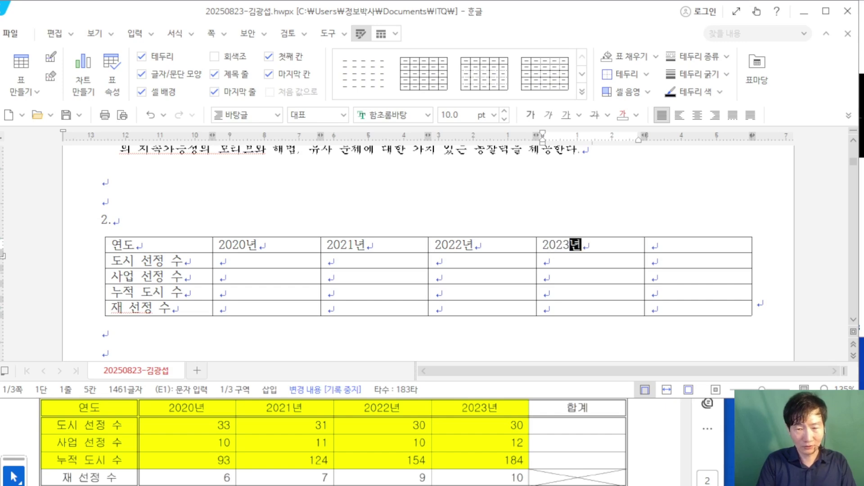
{"action": "key", "text": "Tab"}
Step: Add the 합계 header and fill the 2020년 column (33, 10, 93, 6) and 2021년 column (31, 11, 123, 7)
{"action": "type", "text": "합계"}
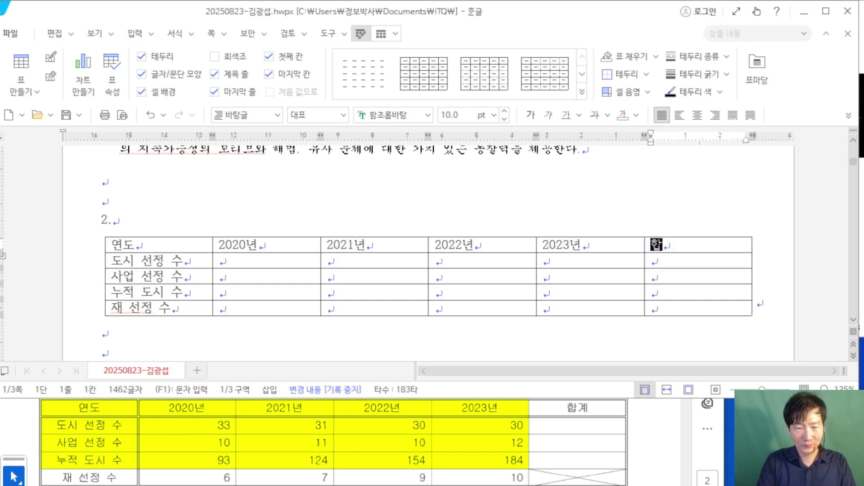
{"action": "left_click", "coordinate": [436, 261]}
{"action": "key", "text": "Left"}
{"action": "key", "text": "Left"}
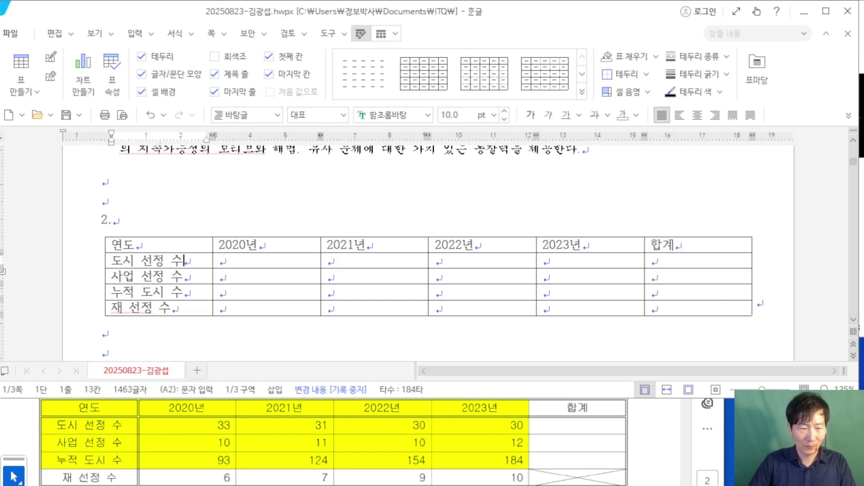
{"action": "type", "text": "33"}
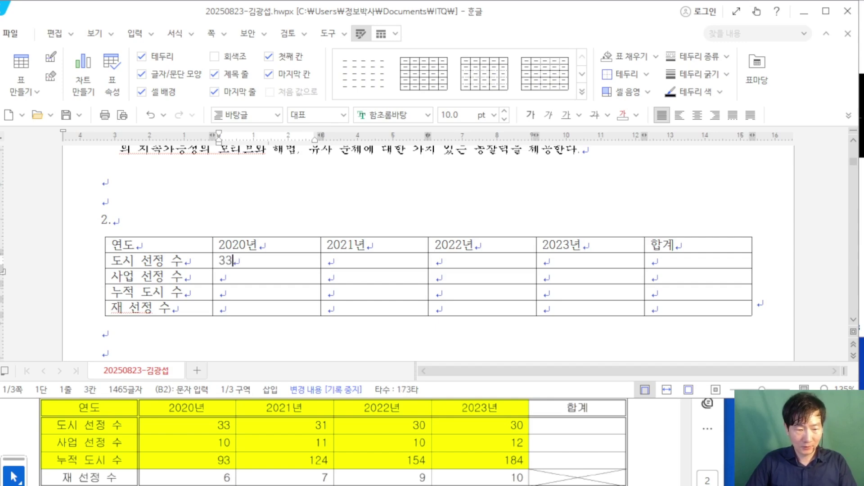
{"action": "key", "text": "Down"}
{"action": "type", "text": "10"}
{"action": "key", "text": "Down"}
{"action": "type", "text": "9"}
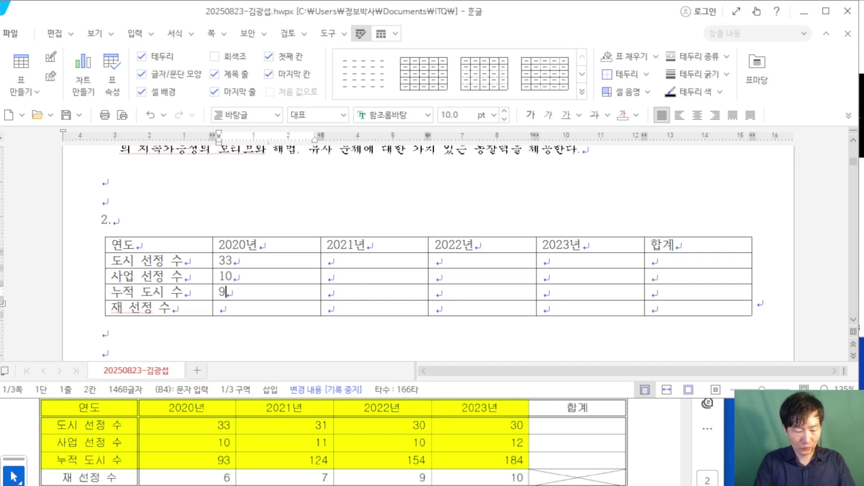
{"action": "type", "text": "3"}
{"action": "key", "text": "Down"}
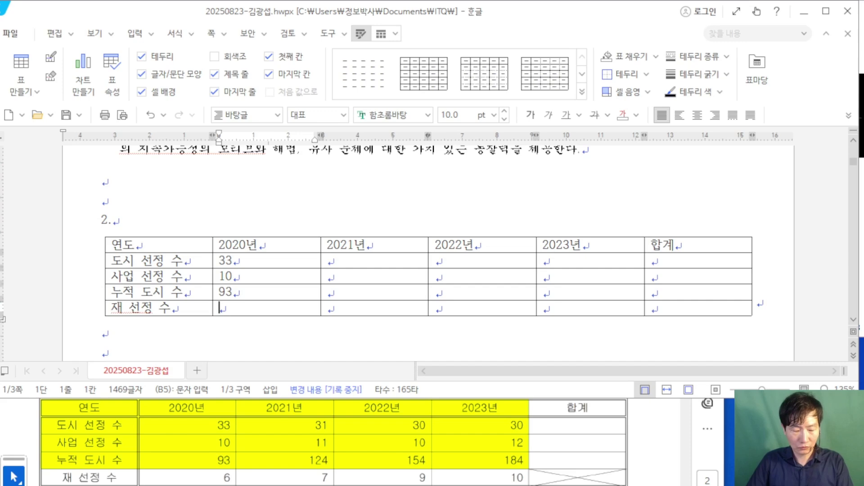
{"action": "type", "text": "6"}
{"action": "key", "text": "Right"}
{"action": "key", "text": "Up"}
{"action": "key", "text": "Up"}
{"action": "key", "text": "Up"}
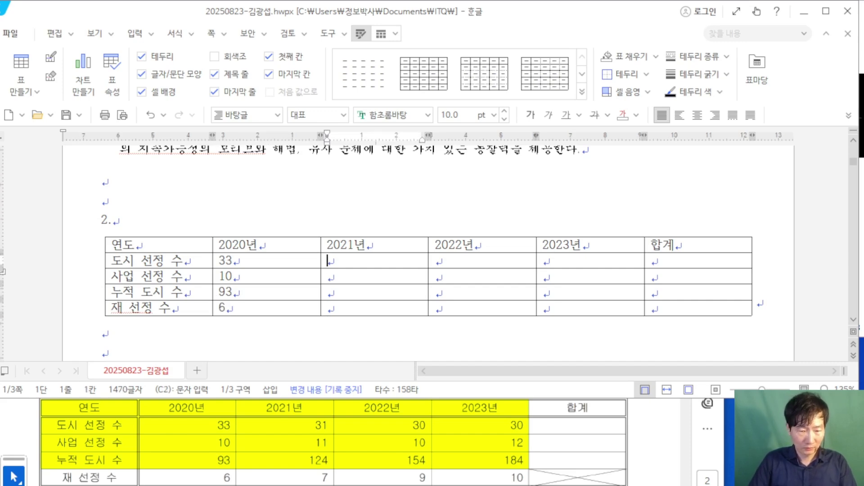
{"action": "type", "text": "31"}
{"action": "key", "text": "Down"}
{"action": "type", "text": "11"}
{"action": "key", "text": "Down"}
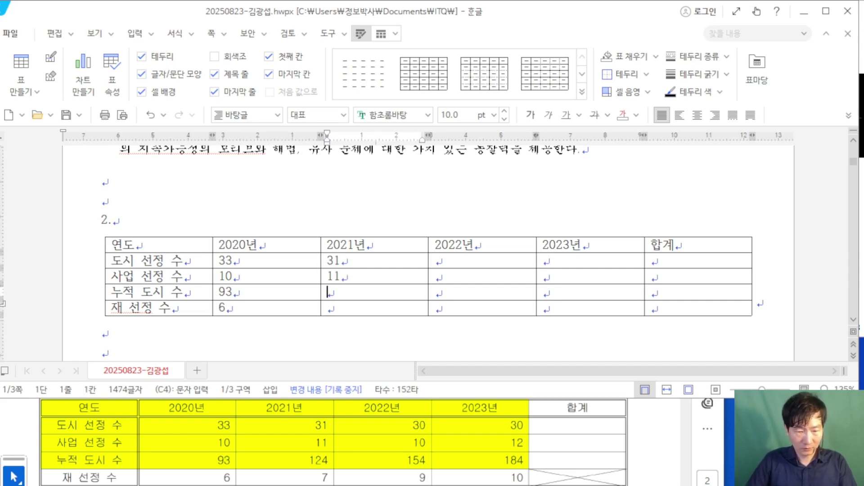
{"action": "type", "text": "123"}
{"action": "key", "text": "Down"}
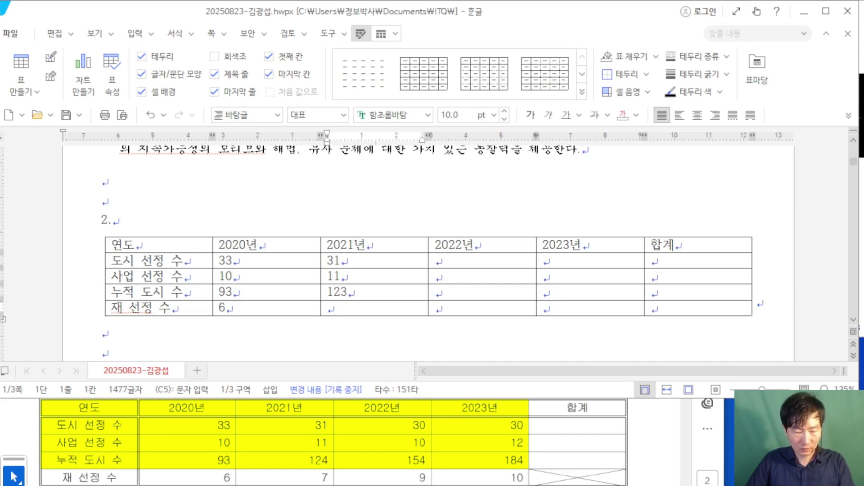
{"action": "type", "text": "7"}
Step: Fill the 2022년 column with 30, 10, 154, 9 and the 2023년 column with 30, 12, 110
{"action": "key", "text": "Right"}
{"action": "key", "text": "Up"}
{"action": "key", "text": "Up"}
{"action": "key", "text": "Up"}
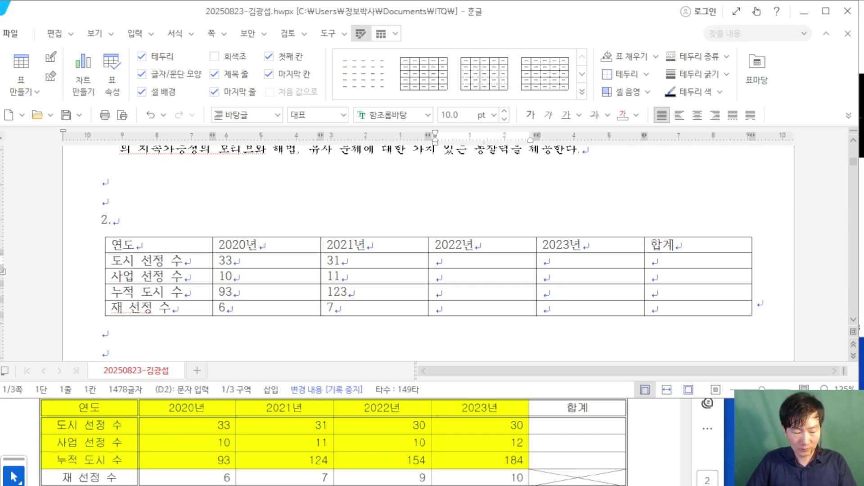
{"action": "type", "text": "30"}
{"action": "key", "text": "Down"}
{"action": "type", "text": "10"}
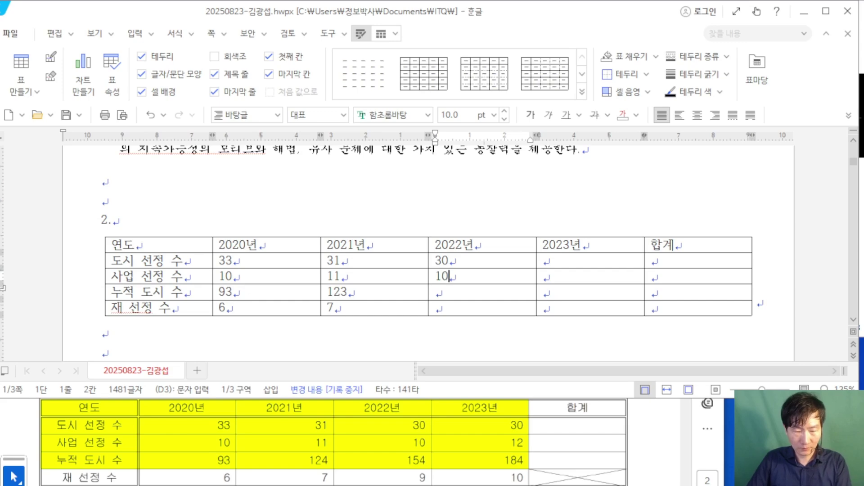
{"action": "key", "text": "Down"}
{"action": "type", "text": "154"}
{"action": "key", "text": "Down"}
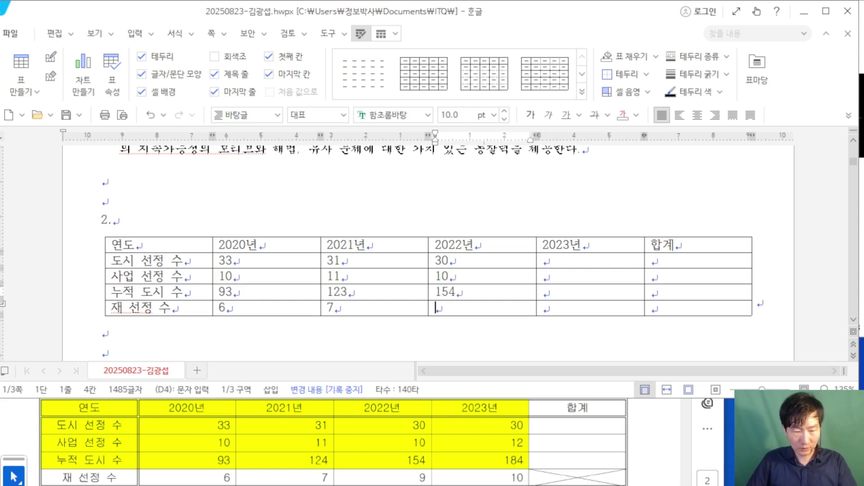
{"action": "type", "text": "9"}
{"action": "key", "text": "Right"}
{"action": "key", "text": "Up"}
{"action": "key", "text": "Up"}
{"action": "key", "text": "Up"}
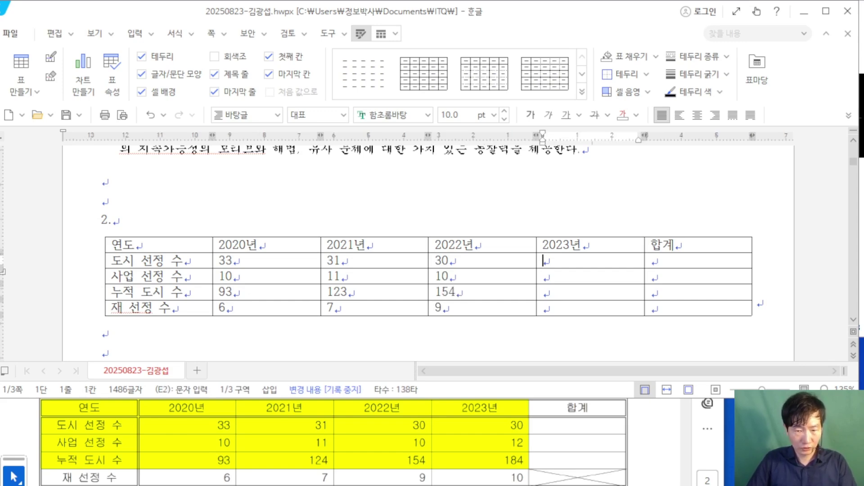
{"action": "type", "text": "30"}
{"action": "key", "text": "Down"}
{"action": "type", "text": "12"}
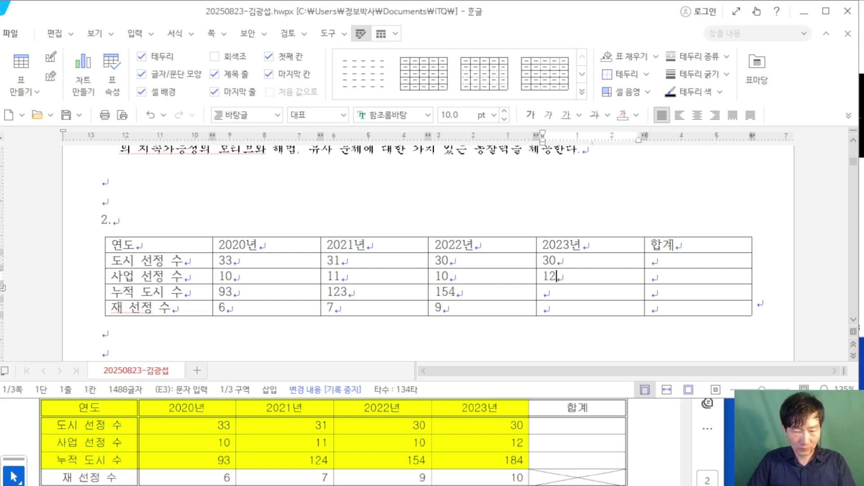
{"action": "key", "text": "Down"}
{"action": "type", "text": "1"}
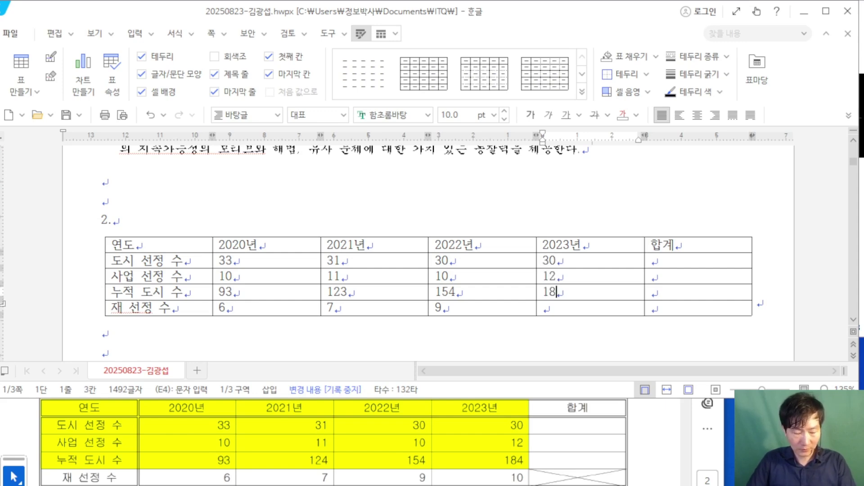
{"action": "type", "text": "10"}
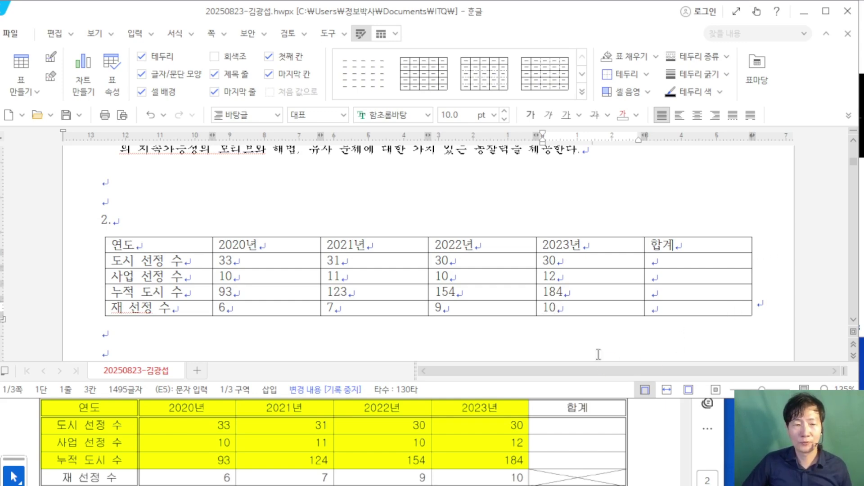
{"action": "key", "text": "Hangul"}
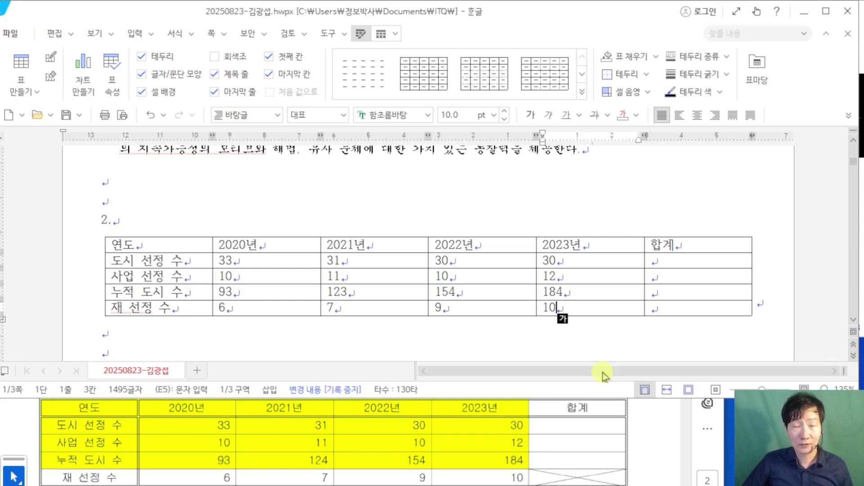
Step: Select every table cell and apply a 0.5 mm double-line outline border
{"action": "left_click_drag", "start_coordinate": [186, 246], "coordinate": [719, 309]}
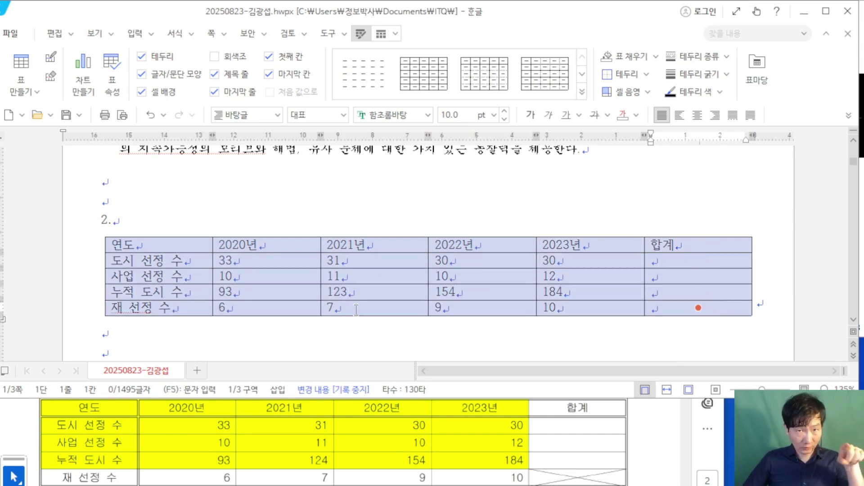
{"action": "scroll", "coordinate": [464, 450], "scroll_direction": "up", "scroll_amount": 1}
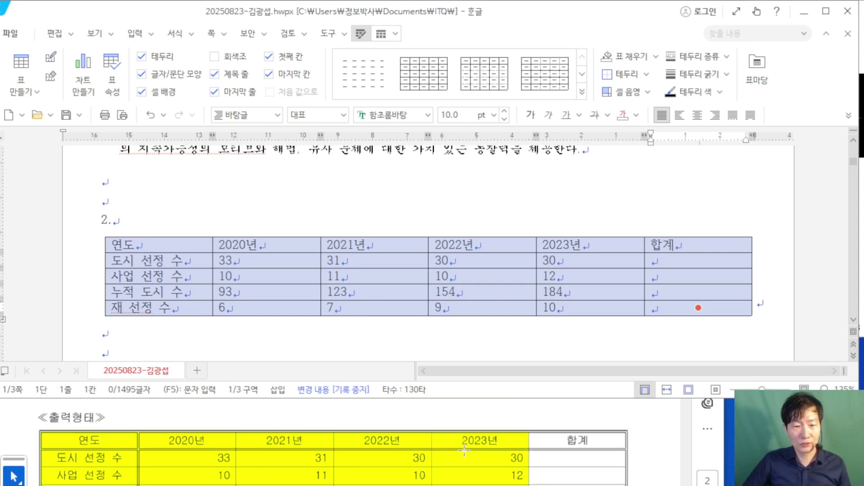
{"action": "scroll", "coordinate": [464, 450], "scroll_direction": "down", "scroll_amount": 1}
{"action": "scroll", "coordinate": [464, 450], "scroll_direction": "down", "scroll_amount": 1}
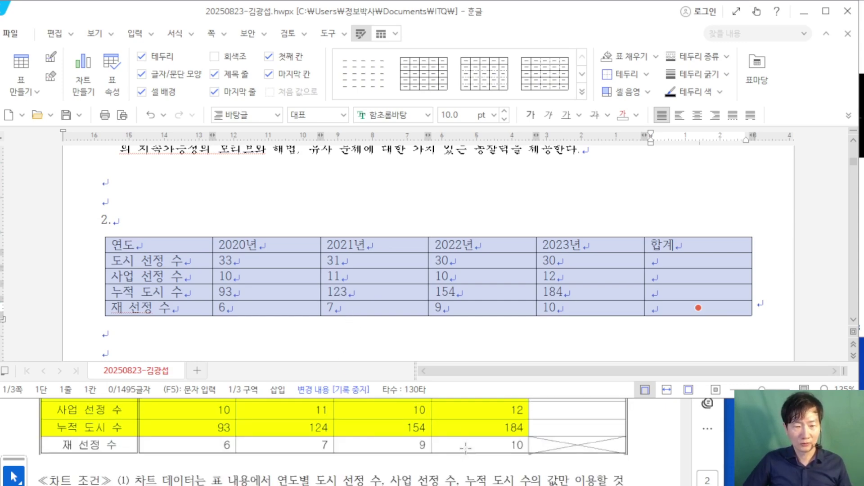
{"action": "scroll", "coordinate": [466, 448], "scroll_direction": "up", "scroll_amount": 2}
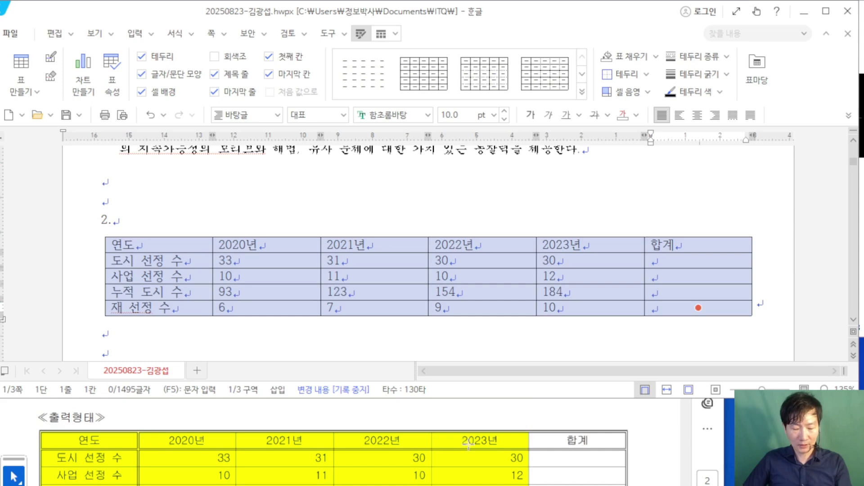
{"action": "key", "text": "l"}
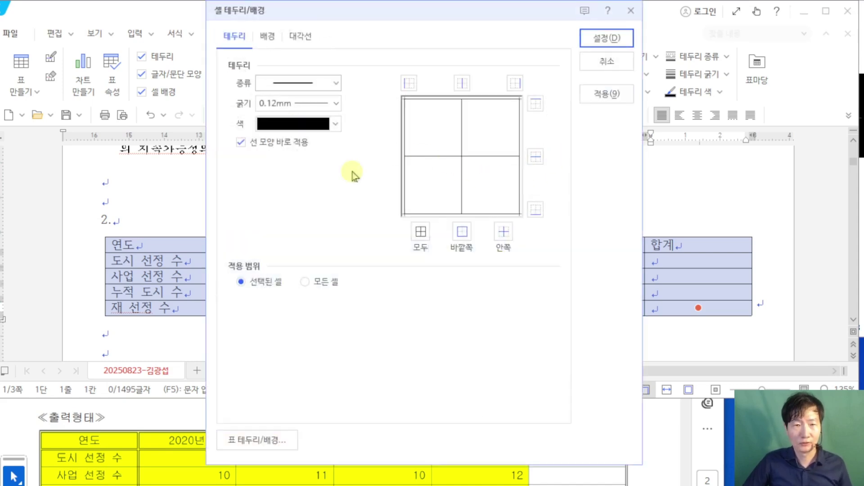
{"action": "left_click", "coordinate": [337, 85]}
{"action": "left_click", "coordinate": [320, 243]}
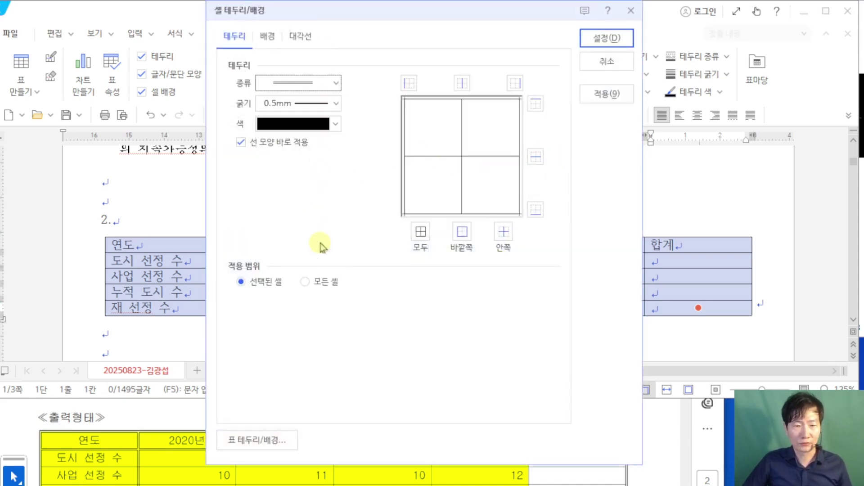
{"action": "left_click", "coordinate": [475, 242]}
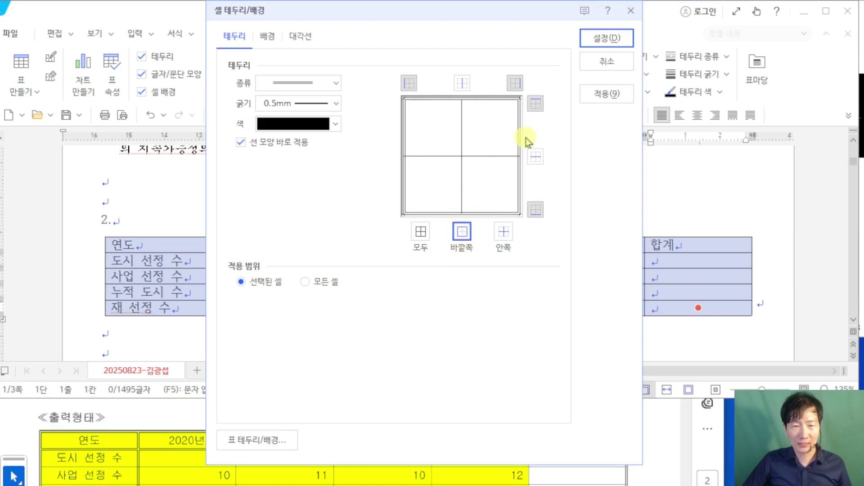
{"action": "left_click", "coordinate": [605, 37]}
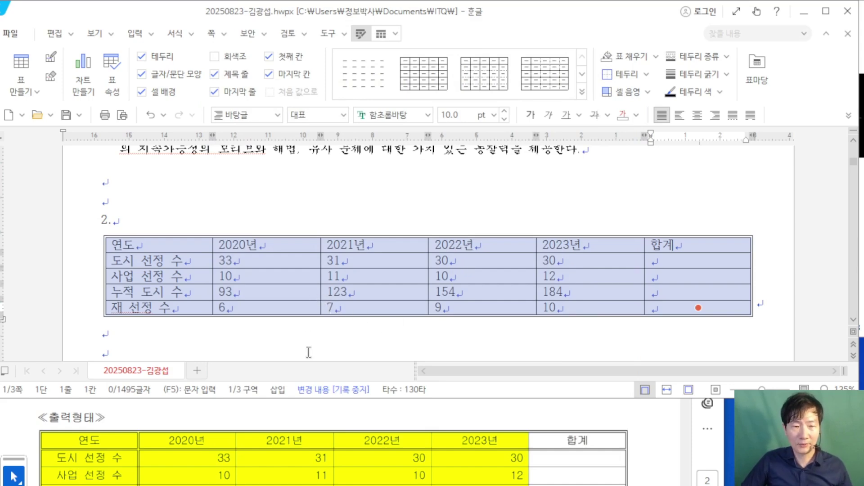
Step: Change the selected table text to the 굴림 font and center-align it
{"action": "scroll", "coordinate": [267, 417], "scroll_direction": "up", "scroll_amount": 3}
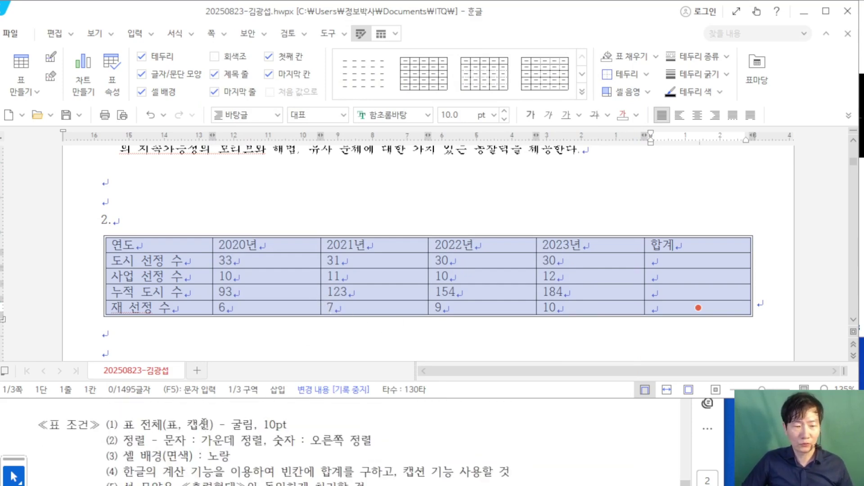
{"action": "left_click", "coordinate": [405, 121]}
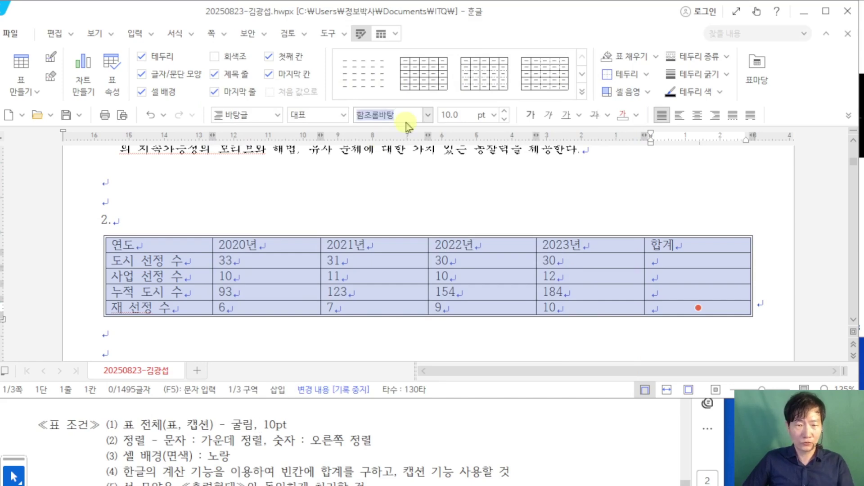
{"action": "type", "text": "굴림"}
{"action": "key", "text": "Return"}
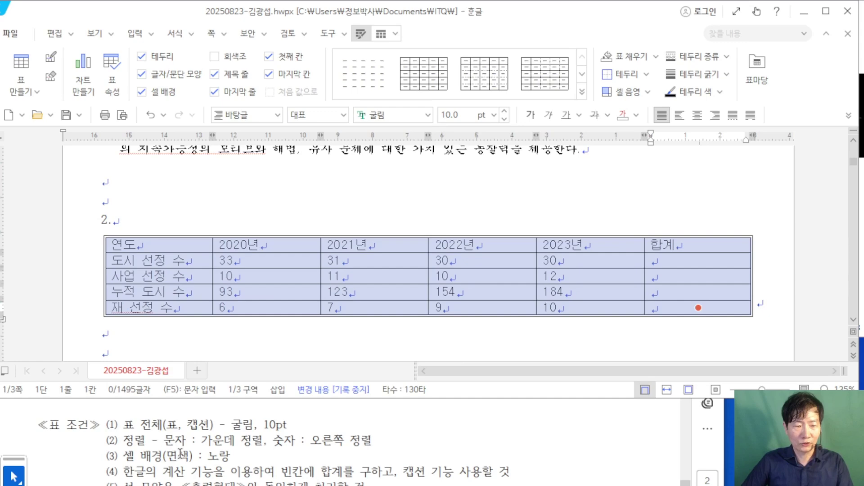
{"action": "left_click", "coordinate": [698, 116]}
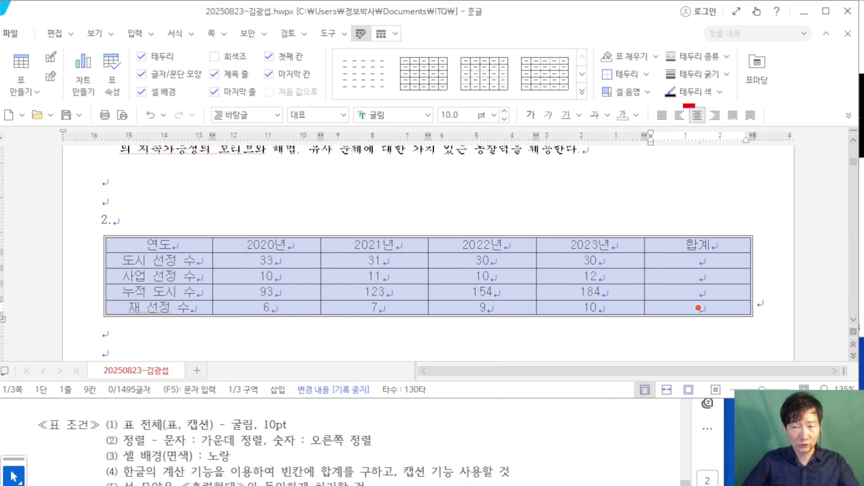
{"action": "left_click_drag", "start_coordinate": [275, 444], "coordinate": [360, 442]}
Step: Increase the height of every table row with Ctrl+Down
{"action": "key", "text": "Escape"}
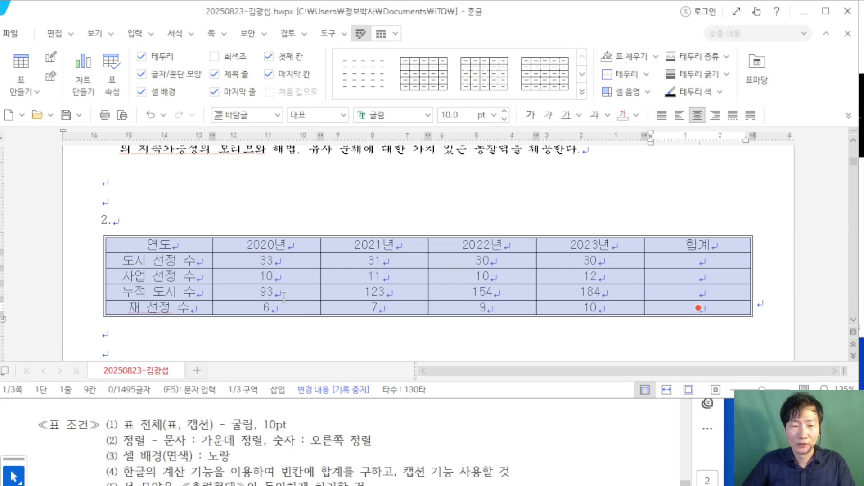
{"action": "scroll", "coordinate": [285, 426], "scroll_direction": "down", "scroll_amount": 5}
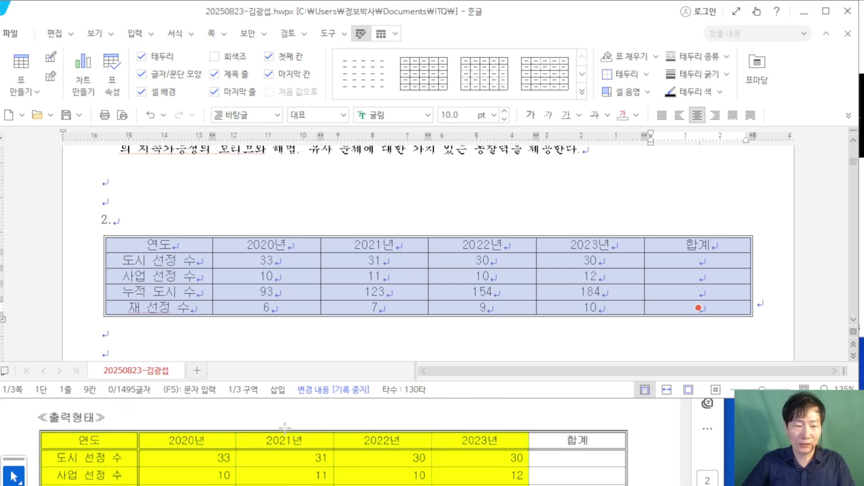
{"action": "scroll", "coordinate": [192, 419], "scroll_direction": "up", "scroll_amount": 2}
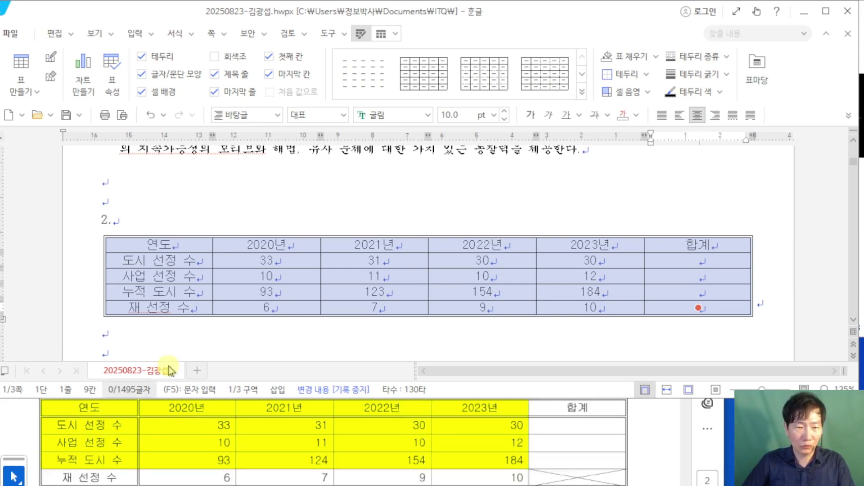
{"action": "mouse_move", "coordinate": [277, 57]}
{"action": "left_mouse_down"}
{"action": "mouse_move", "coordinate": [357, 207]}
{"action": "mouse_move", "coordinate": [447, 207]}
{"action": "left_mouse_up"}
{"action": "mouse_move", "coordinate": [345, 101]}
{"action": "left_mouse_down"}
{"action": "mouse_move", "coordinate": [322, 109]}
{"action": "mouse_move", "coordinate": [355, 155]}
{"action": "left_mouse_up"}
{"action": "mouse_move", "coordinate": [353, 158]}
{"action": "left_mouse_down"}
{"action": "mouse_move", "coordinate": [376, 96]}
{"action": "mouse_move", "coordinate": [382, 158]}
{"action": "left_mouse_up"}
{"action": "mouse_move", "coordinate": [360, 126]}
{"action": "left_mouse_down"}
{"action": "mouse_move", "coordinate": [400, 162]}
{"action": "mouse_move", "coordinate": [409, 119]}
{"action": "left_mouse_up"}
{"action": "mouse_move", "coordinate": [428, 96]}
{"action": "left_mouse_down"}
{"action": "mouse_move", "coordinate": [416, 145]}
{"action": "mouse_move", "coordinate": [445, 144]}
{"action": "left_mouse_up"}
{"action": "mouse_move", "coordinate": [476, 95]}
{"action": "left_mouse_down"}
{"action": "mouse_move", "coordinate": [476, 142]}
{"action": "mouse_move", "coordinate": [506, 117]}
{"action": "left_mouse_up"}
{"action": "mouse_move", "coordinate": [512, 36]}
{"action": "left_mouse_down"}
{"action": "mouse_move", "coordinate": [522, 152]}
{"action": "mouse_move", "coordinate": [669, 197]}
{"action": "left_mouse_up"}
{"action": "left_click_drag", "start_coordinate": [626, 79], "coordinate": [626, 166]}
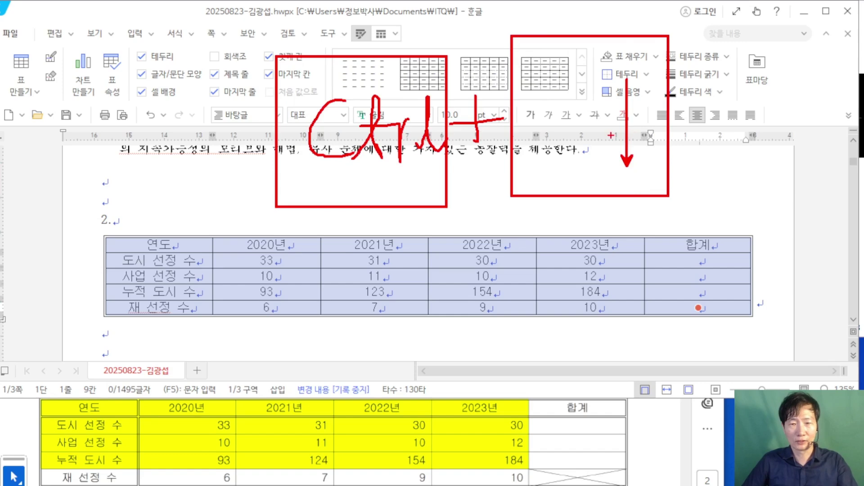
{"action": "key", "text": "Escape"}
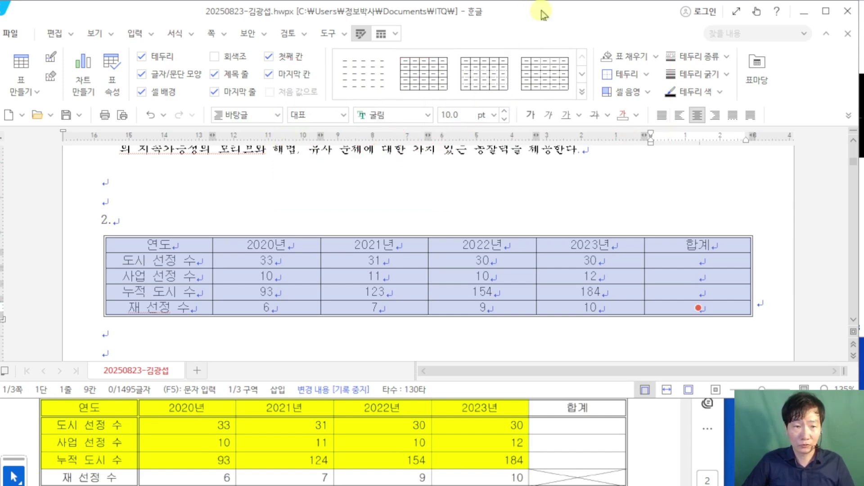
{"action": "key", "text": "ctrl+Down"}
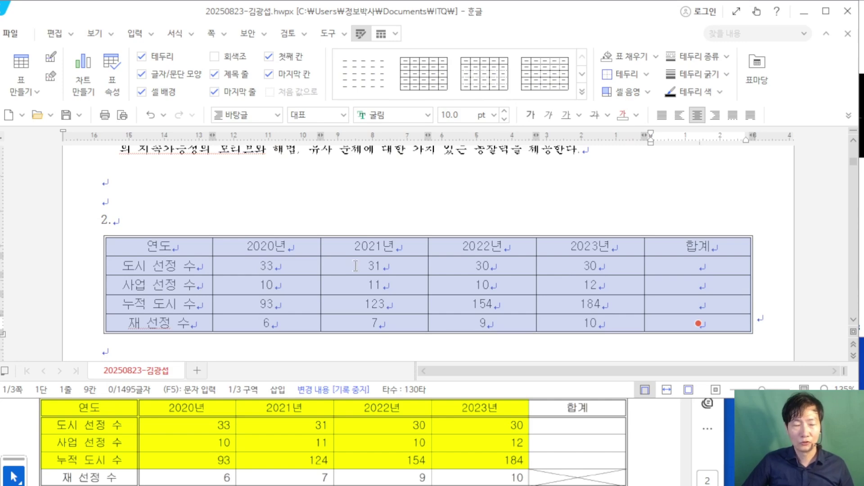
{"action": "left_click", "coordinate": [346, 205]}
Step: Check the reference instructions and select the header row from 연도 to 합계
{"action": "scroll", "coordinate": [230, 412], "scroll_direction": "up", "scroll_amount": 5}
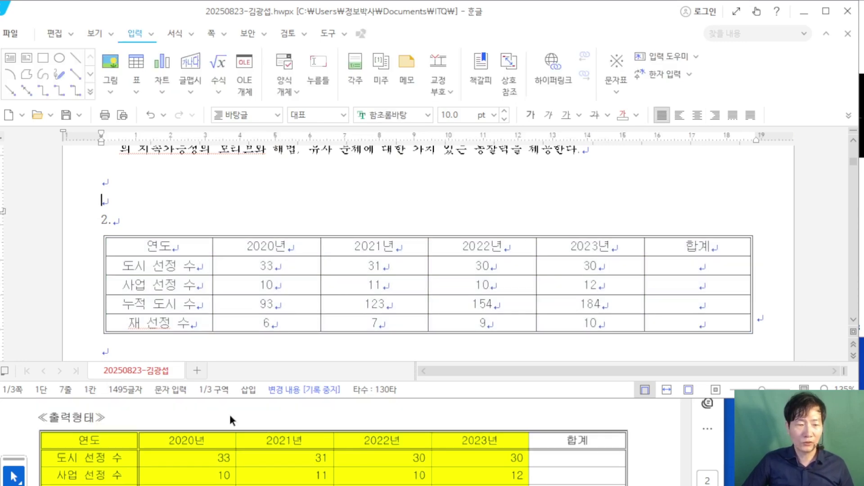
{"action": "left_click_drag", "start_coordinate": [134, 446], "coordinate": [380, 438]}
{"action": "left_click", "coordinate": [298, 447]}
{"action": "scroll", "coordinate": [297, 448], "scroll_direction": "down", "scroll_amount": 3}
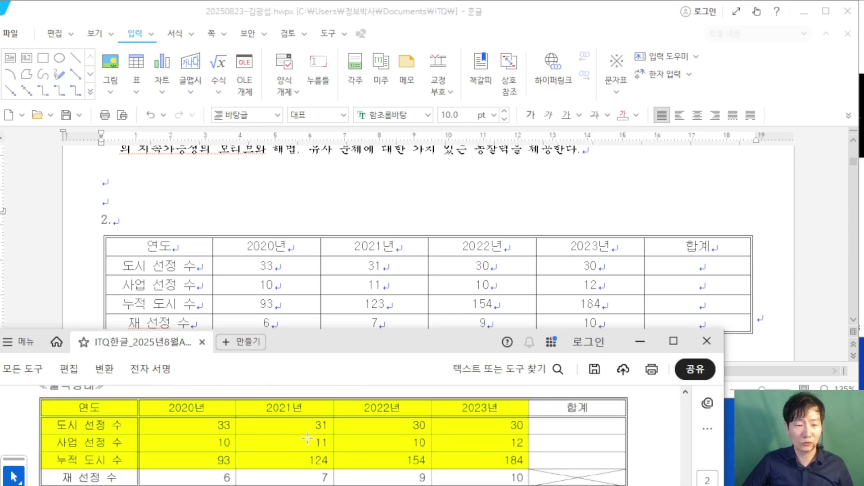
{"action": "left_click_drag", "start_coordinate": [170, 251], "coordinate": [682, 245]}
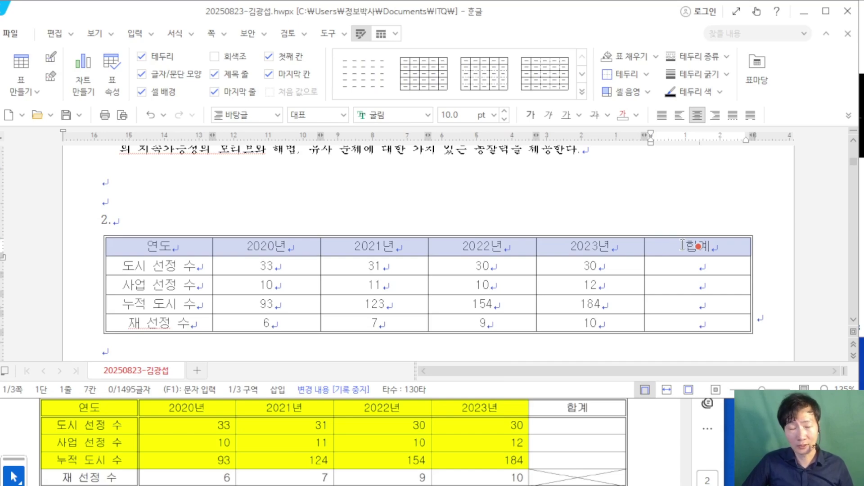
Step: Put a double line along the bottom edge of the header row
{"action": "key", "text": "l"}
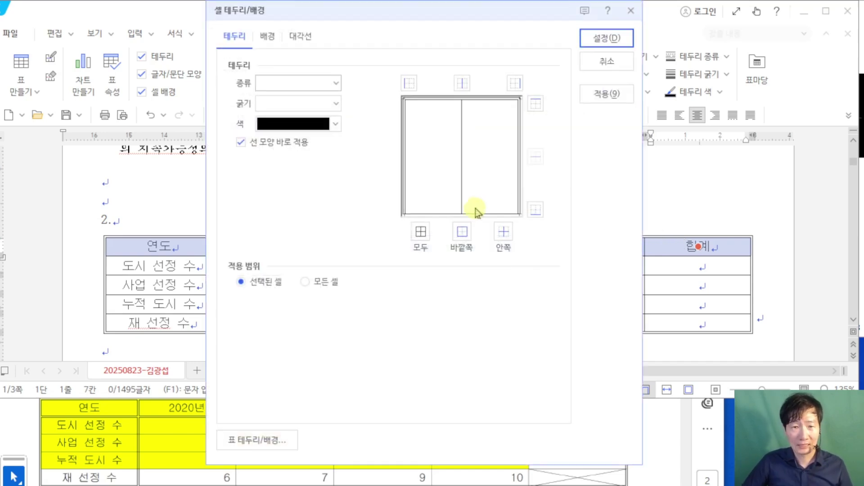
{"action": "left_click", "coordinate": [339, 83]}
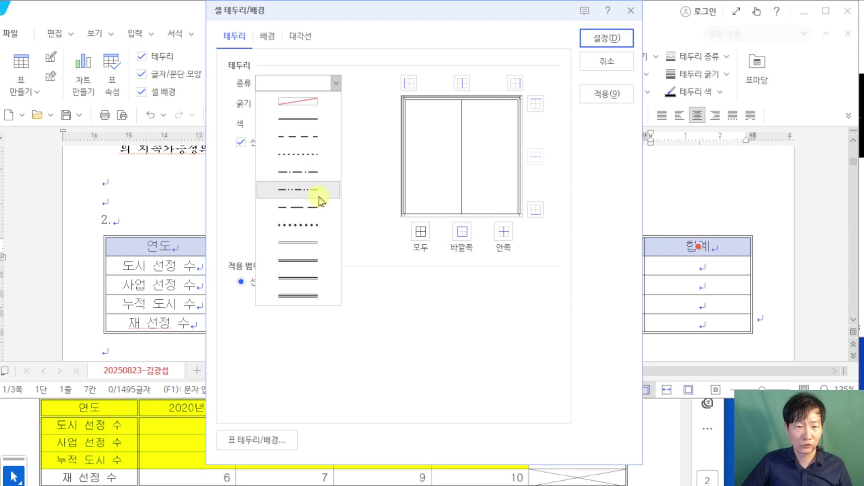
{"action": "left_click", "coordinate": [317, 242]}
{"action": "left_click", "coordinate": [542, 215]}
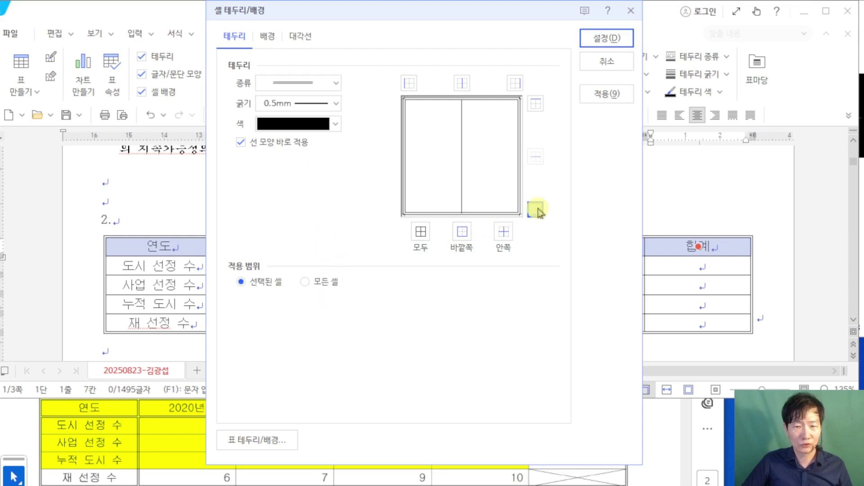
{"action": "left_click", "coordinate": [626, 39]}
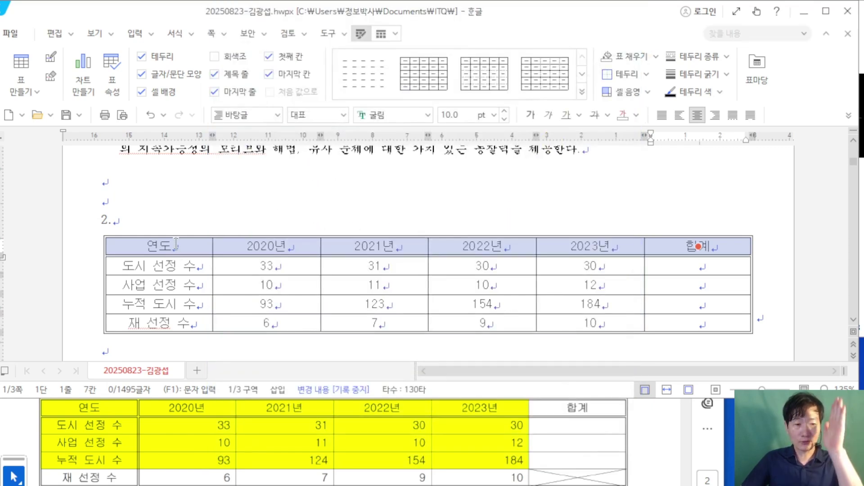
Step: Put a double line along the right edge of the first column
{"action": "left_click_drag", "start_coordinate": [158, 247], "coordinate": [177, 332]}
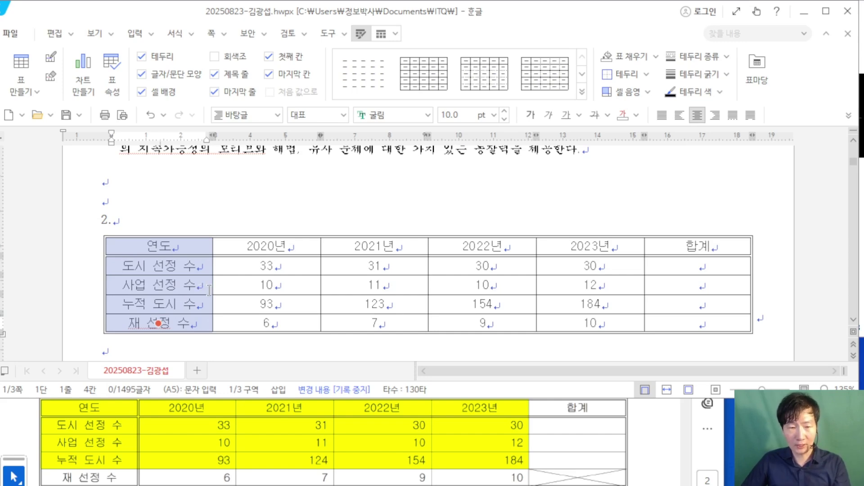
{"action": "key", "text": "l"}
{"action": "left_click", "coordinate": [336, 83]}
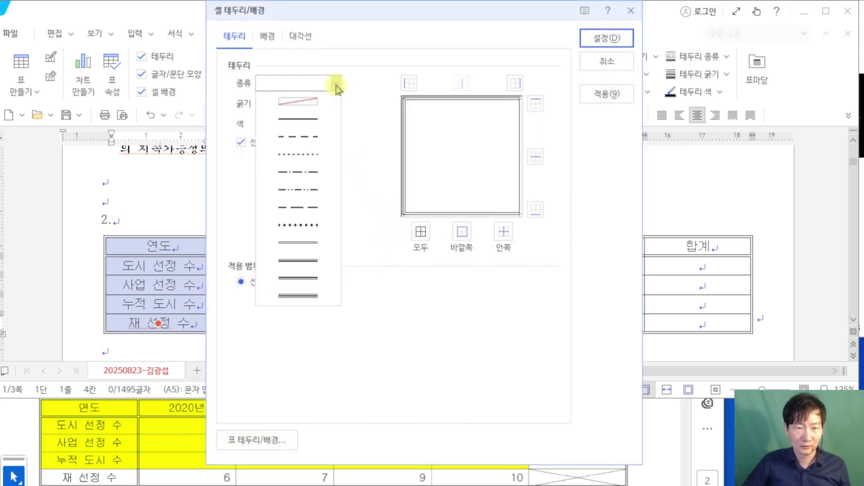
{"action": "left_click", "coordinate": [318, 244]}
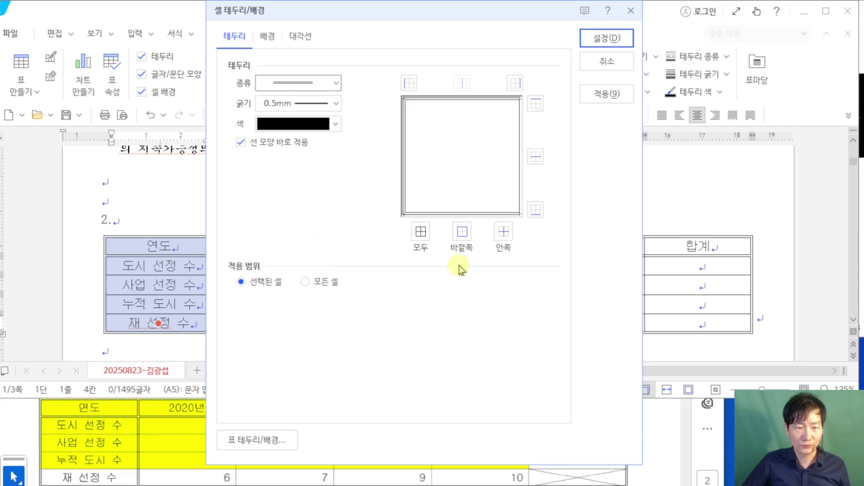
{"action": "left_click", "coordinate": [611, 40]}
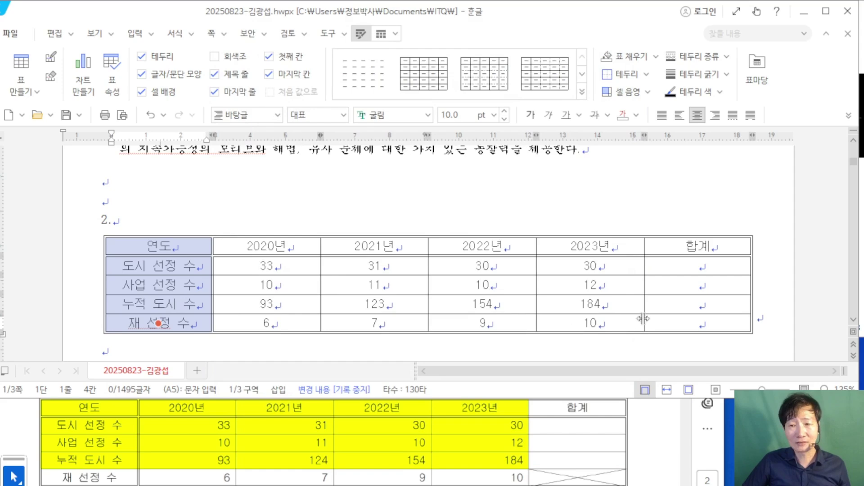
Step: Draw both diagonals as an X in the bottom-right total cell
{"action": "left_click", "coordinate": [678, 323]}
{"action": "key", "text": "F5"}
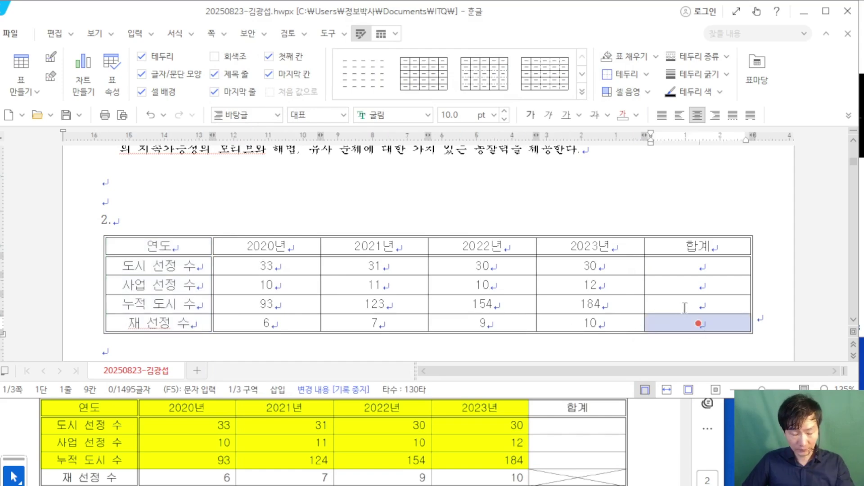
{"action": "key", "text": "l"}
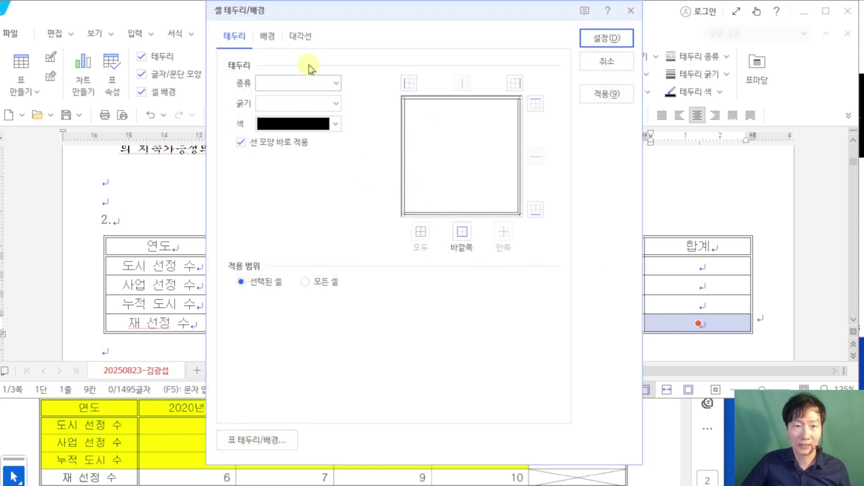
{"action": "left_click", "coordinate": [300, 36]}
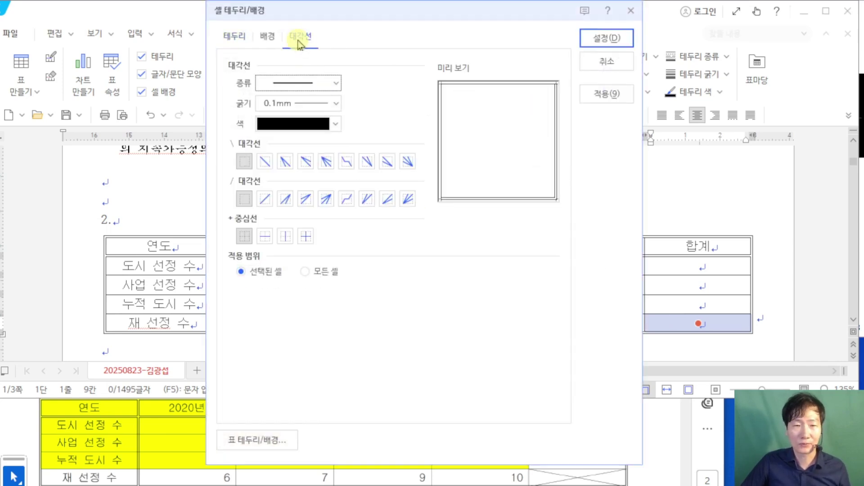
{"action": "left_click", "coordinate": [265, 161]}
{"action": "left_click", "coordinate": [265, 199]}
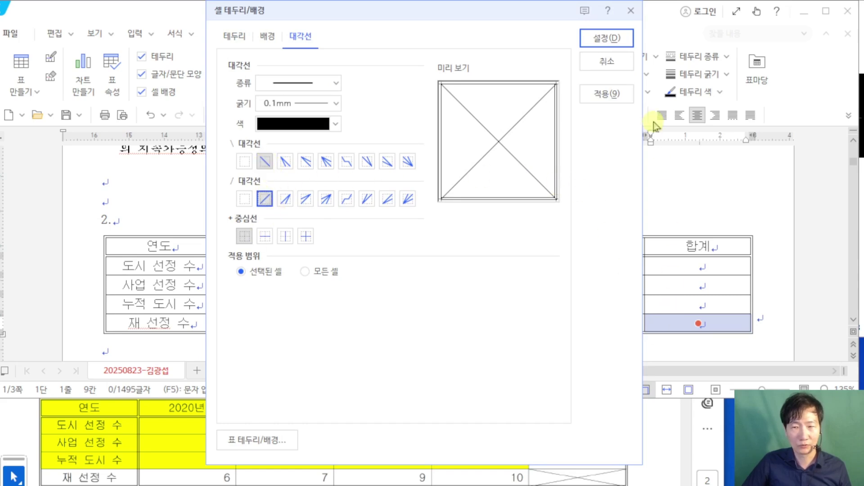
{"action": "left_click", "coordinate": [607, 37]}
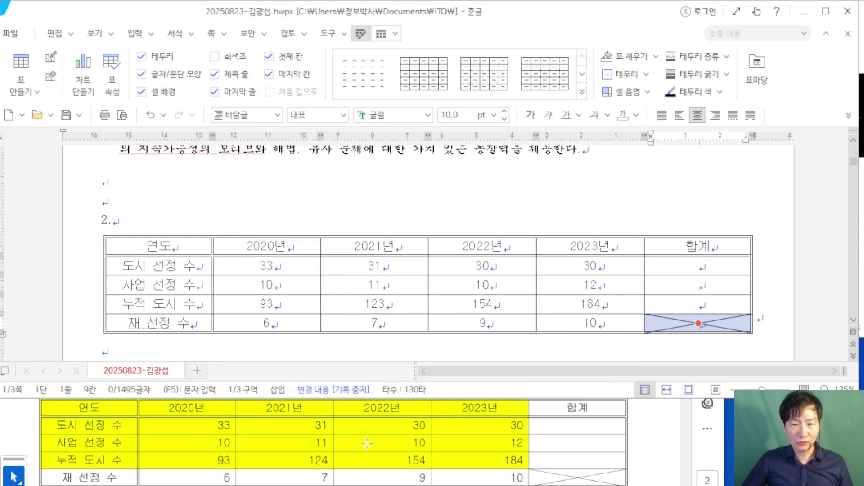
Step: Right-align the number cells from 33 to the bottom-right, then return to the exam PDF
{"action": "scroll", "coordinate": [335, 440], "scroll_direction": "down", "scroll_amount": 3}
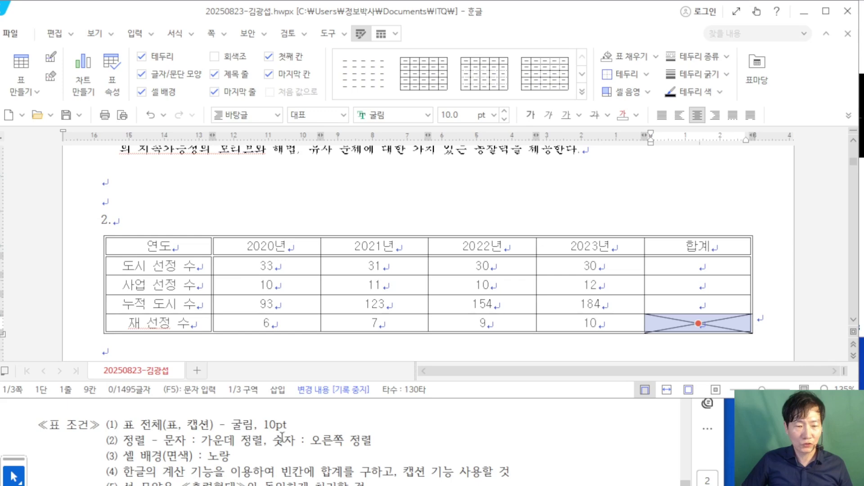
{"action": "left_click_drag", "start_coordinate": [283, 435], "coordinate": [372, 439]}
{"action": "scroll", "coordinate": [354, 243], "scroll_direction": "down", "scroll_amount": 1}
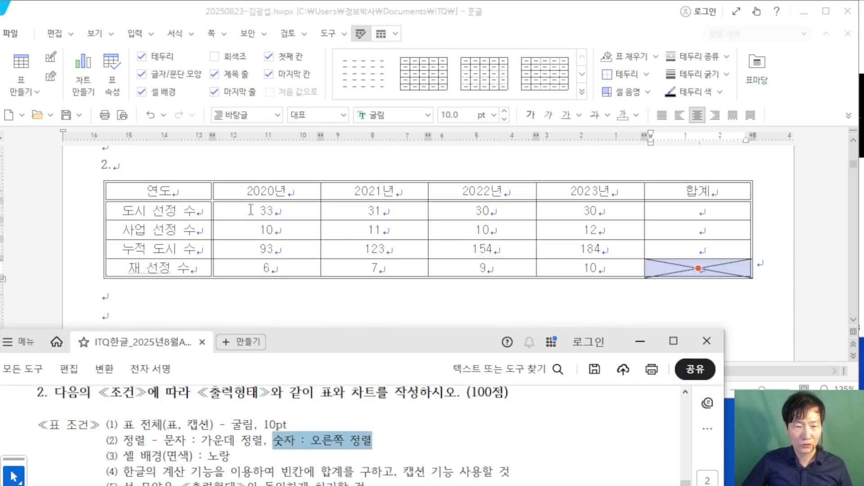
{"action": "left_click_drag", "start_coordinate": [251, 210], "coordinate": [645, 285]}
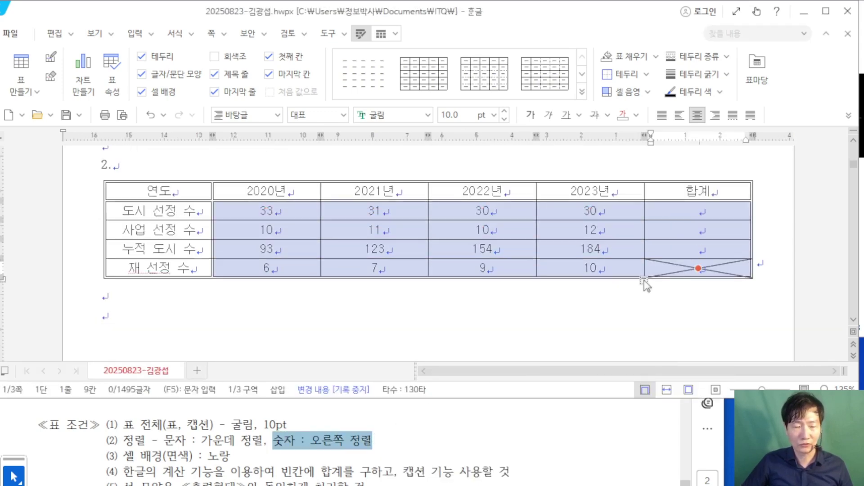
{"action": "left_click", "coordinate": [716, 117]}
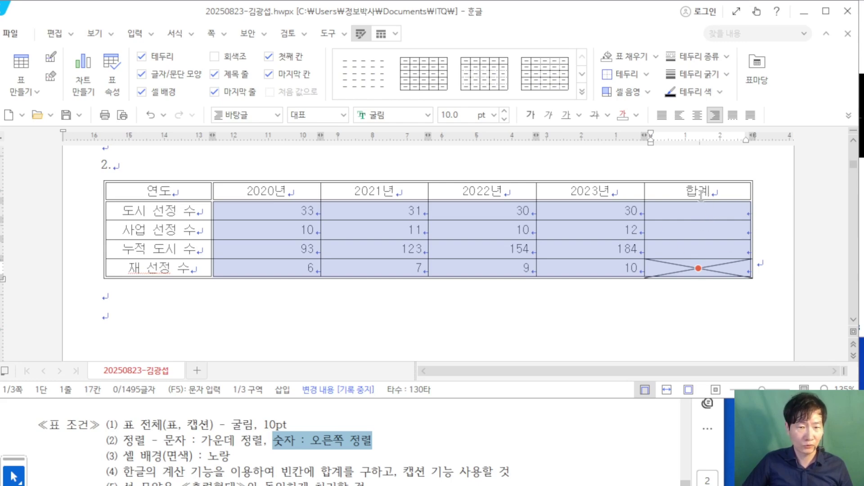
{"action": "left_click", "coordinate": [129, 455]}
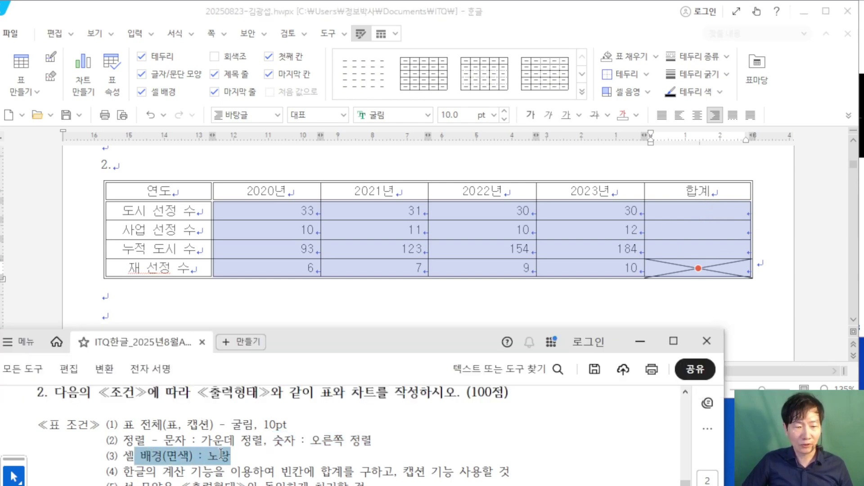
Step: Fill cells 연도 through 2023년 in the top four rows with a solid yellow background
{"action": "scroll", "coordinate": [333, 437], "scroll_direction": "down", "scroll_amount": 5}
{"action": "left_click_drag", "start_coordinate": [153, 195], "coordinate": [595, 257]}
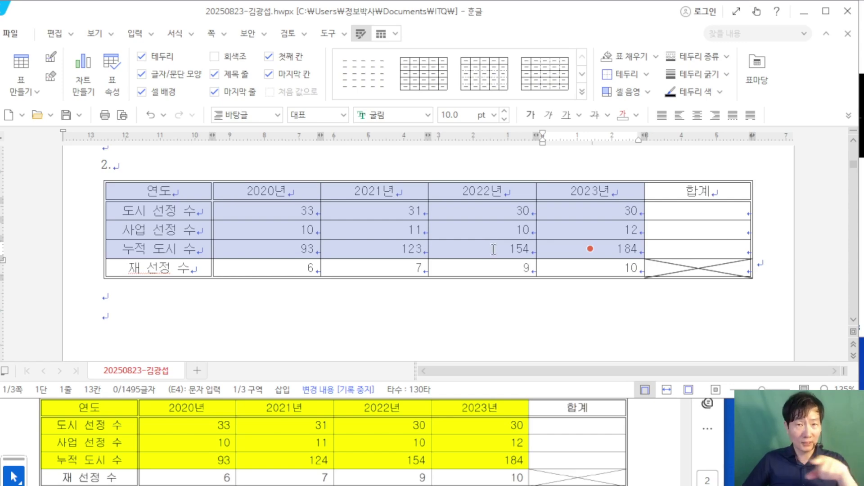
{"action": "key", "text": "l"}
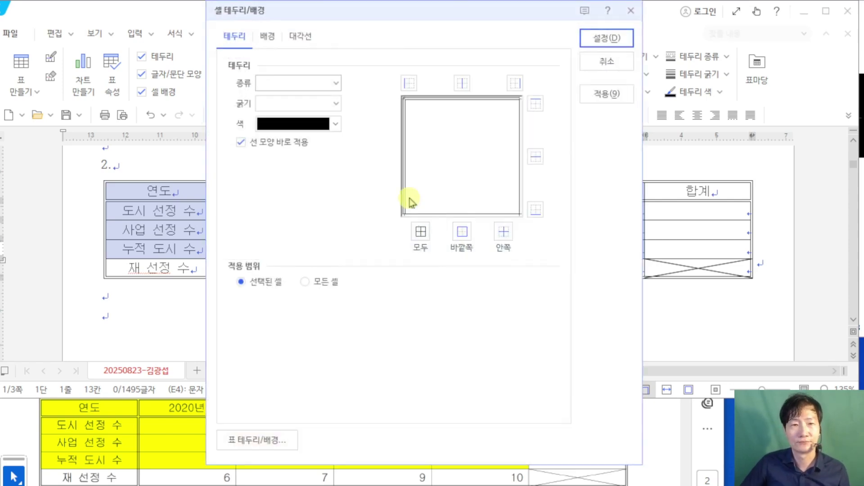
{"action": "left_click", "coordinate": [267, 37]}
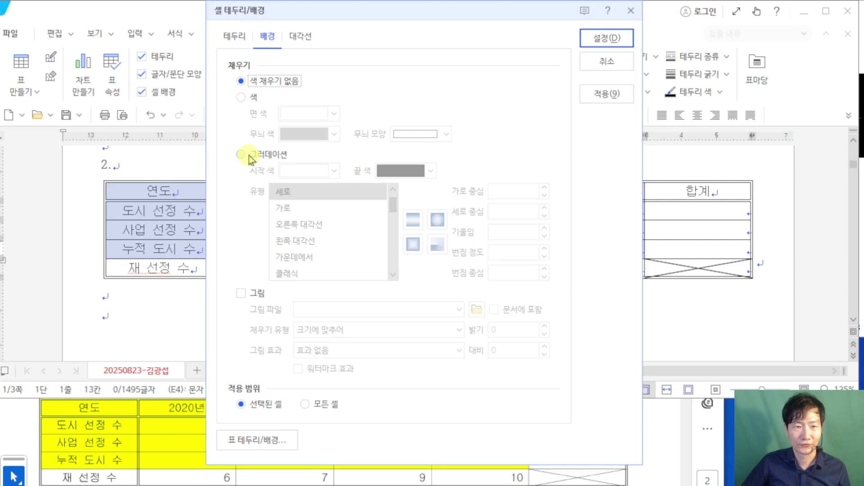
{"action": "left_click", "coordinate": [240, 98]}
{"action": "left_click", "coordinate": [322, 116]}
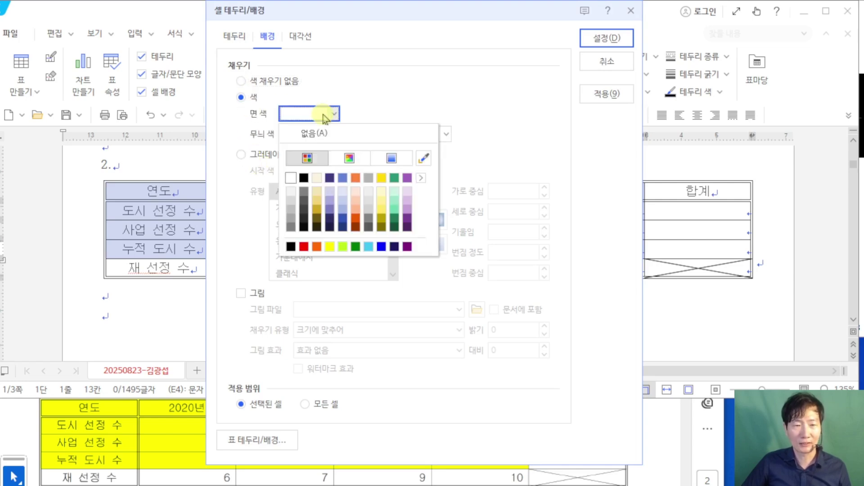
{"action": "left_click", "coordinate": [330, 246]}
{"action": "left_click", "coordinate": [606, 38]}
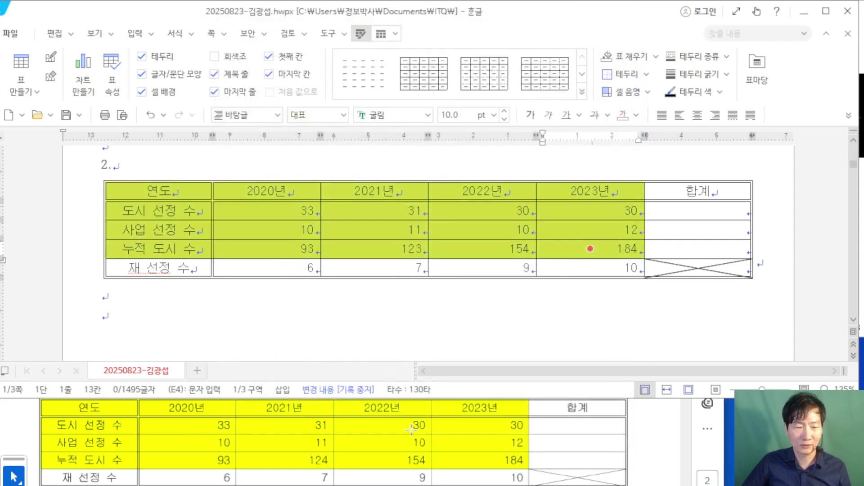
Step: Review the cell background and line (4) totals requirements in the exam PDF
{"action": "left_click", "coordinate": [665, 436]}
{"action": "scroll", "coordinate": [503, 443], "scroll_direction": "up", "scroll_amount": 2}
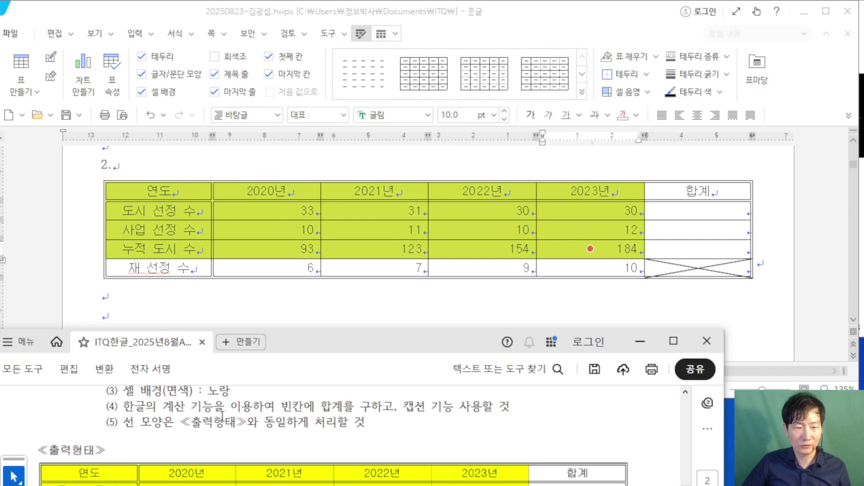
{"action": "scroll", "coordinate": [221, 416], "scroll_direction": "up", "scroll_amount": 2}
{"action": "scroll", "coordinate": [135, 448], "scroll_direction": "down", "scroll_amount": 1}
{"action": "mouse_move", "coordinate": [107, 424]}
{"action": "left_mouse_down"}
{"action": "mouse_move", "coordinate": [234, 439]}
{"action": "mouse_move", "coordinate": [219, 426]}
{"action": "left_mouse_up"}
{"action": "left_click", "coordinate": [145, 433]}
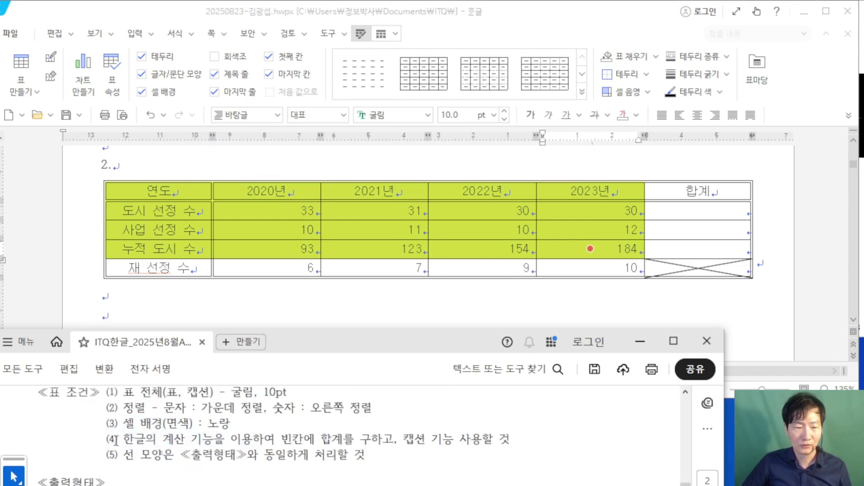
{"action": "left_click_drag", "start_coordinate": [108, 439], "coordinate": [391, 439]}
{"action": "left_click", "coordinate": [340, 438]}
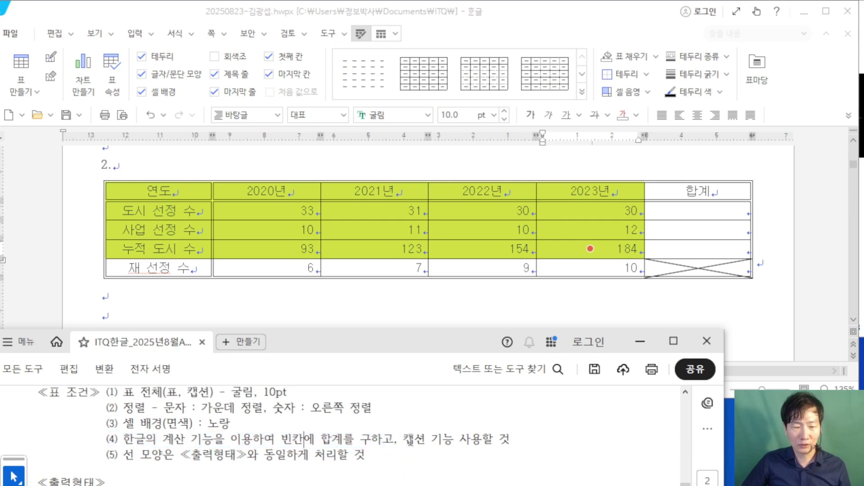
{"action": "left_click", "coordinate": [525, 175]}
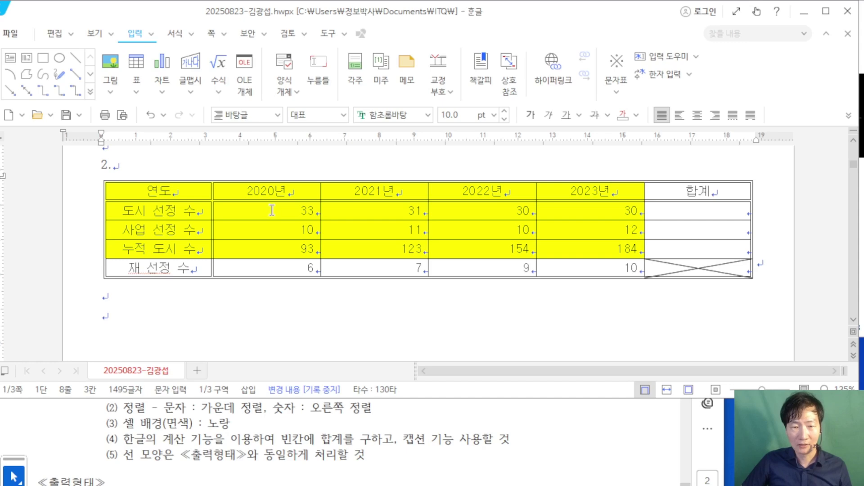
Step: Select the numbers from 33 through 합계 and apply 블록 합계 to get 124, 43 and 554
{"action": "left_click_drag", "start_coordinate": [272, 211], "coordinate": [698, 249]}
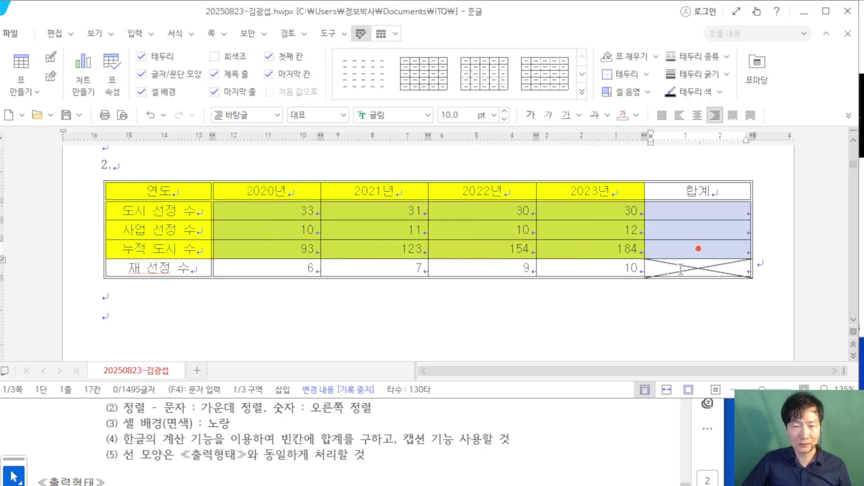
{"action": "left_click", "coordinate": [282, 209]}
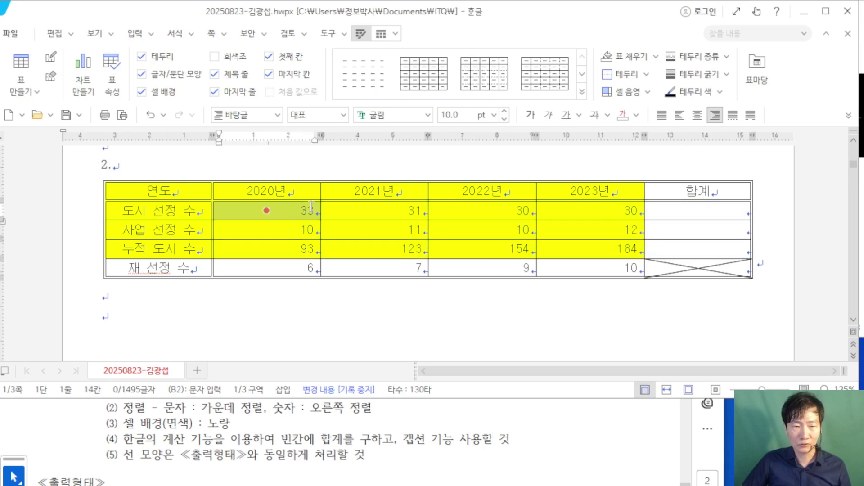
{"action": "left_click_drag", "start_coordinate": [311, 207], "coordinate": [689, 250]}
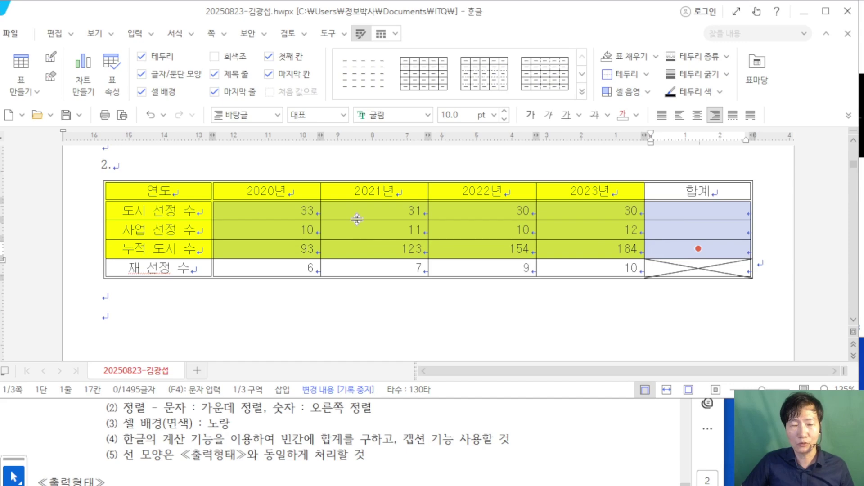
{"action": "right_click", "coordinate": [349, 208]}
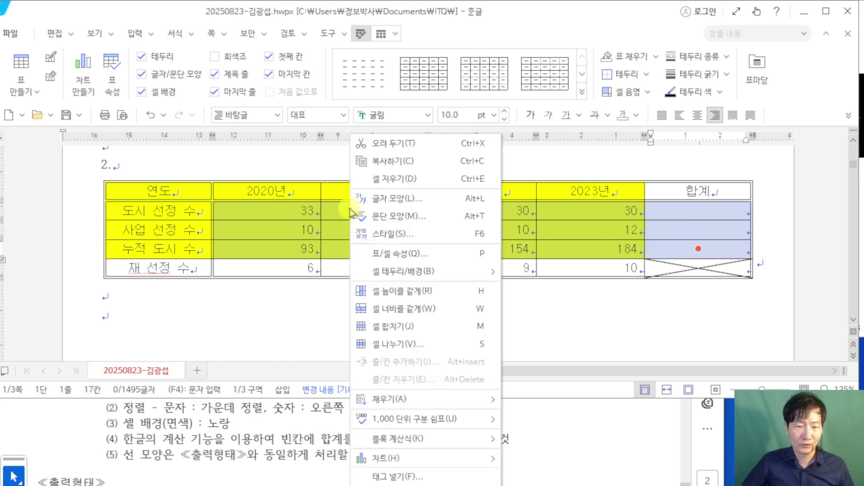
{"action": "mouse_move", "coordinate": [419, 441]}
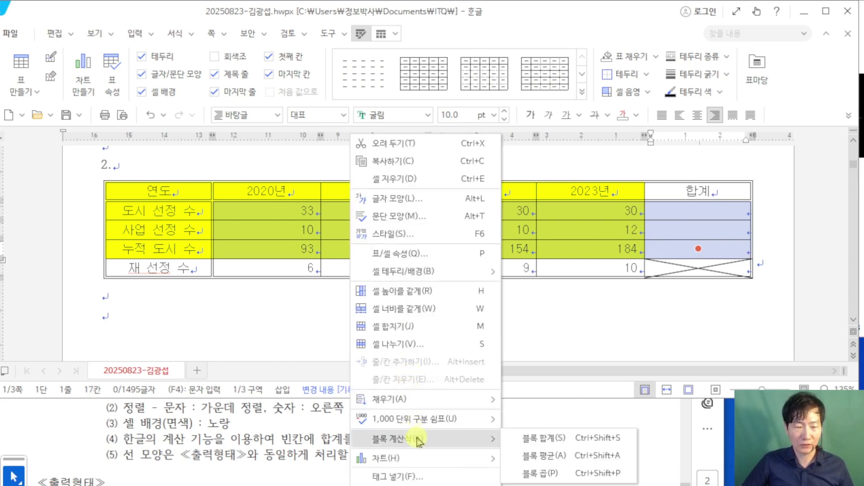
{"action": "left_click", "coordinate": [547, 437]}
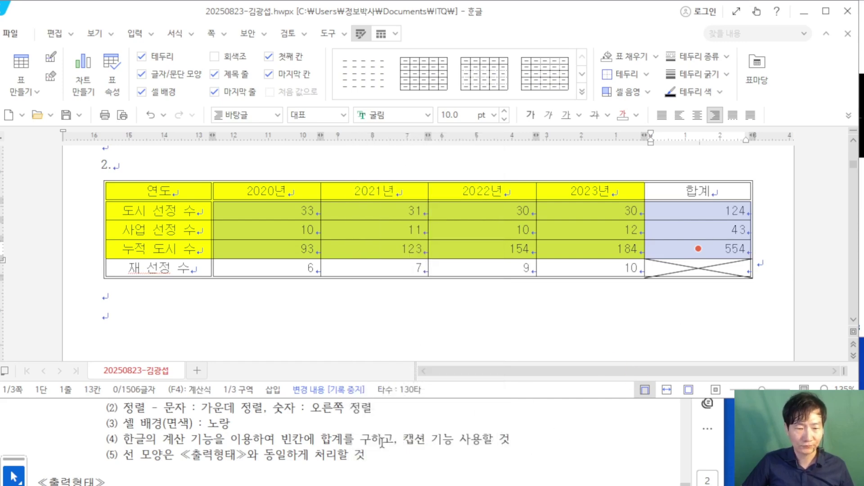
Step: Review the caption requirement in the exam PDF, then launch File Explorer
{"action": "left_click", "coordinate": [405, 439]}
{"action": "left_click_drag", "start_coordinate": [404, 439], "coordinate": [511, 439]}
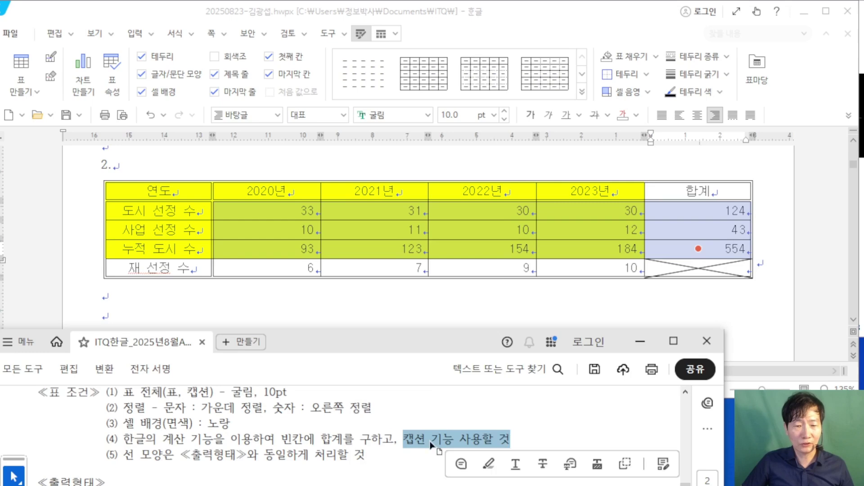
{"action": "left_click", "coordinate": [398, 439]}
{"action": "left_click_drag", "start_coordinate": [280, 439], "coordinate": [427, 439]}
{"action": "left_click", "coordinate": [426, 439]}
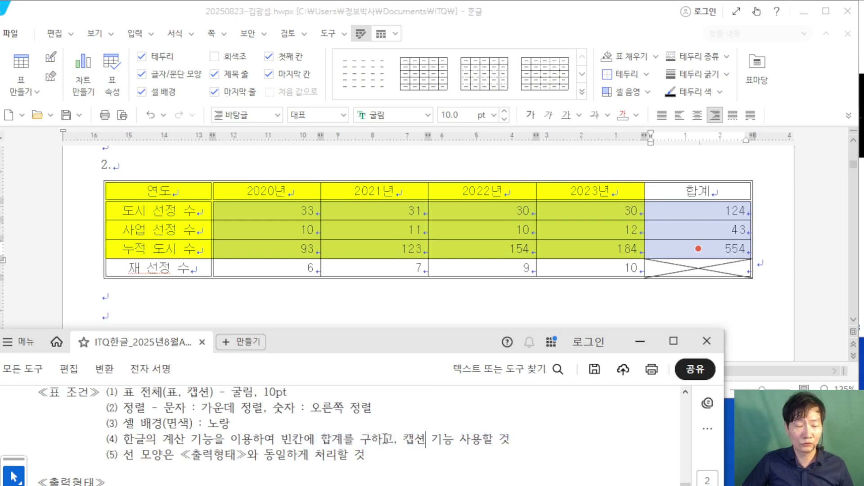
{"action": "scroll", "coordinate": [371, 426], "scroll_direction": "down", "scroll_amount": 2}
{"action": "scroll", "coordinate": [372, 425], "scroll_direction": "down", "scroll_amount": 2}
{"action": "scroll", "coordinate": [371, 426], "scroll_direction": "up", "scroll_amount": 2}
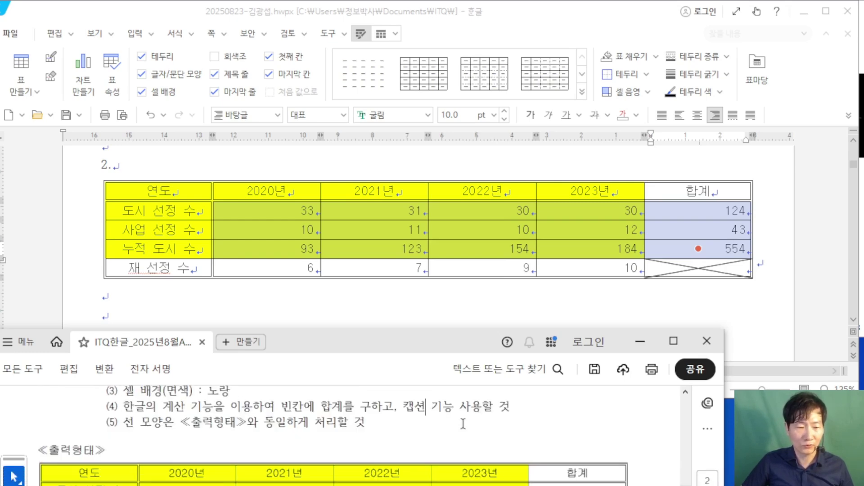
{"action": "left_click", "coordinate": [278, 478]}
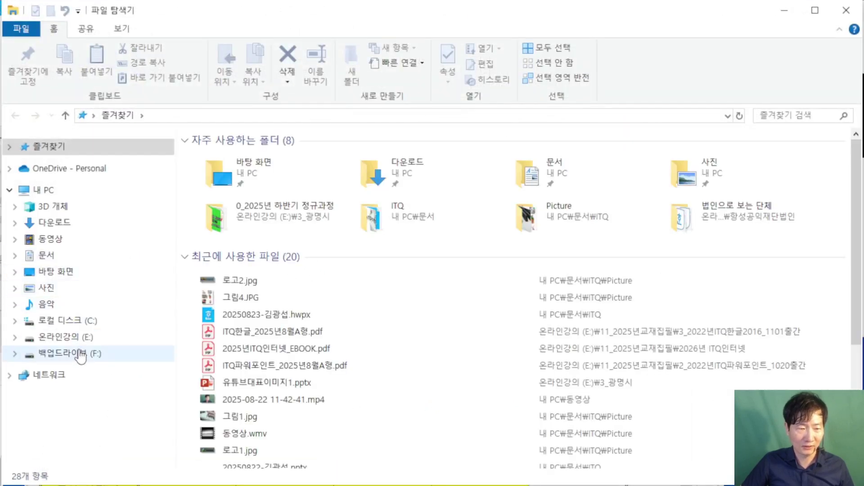
Step: Open MS워드(A형)_문제지.pdf from E: > 20230113 > 2025년ITQ8월 > 108_한글(MS워드), then minimize Acrobat and Explorer
{"action": "left_click", "coordinate": [72, 336]}
{"action": "scroll", "coordinate": [313, 275], "scroll_direction": "down", "scroll_amount": 5}
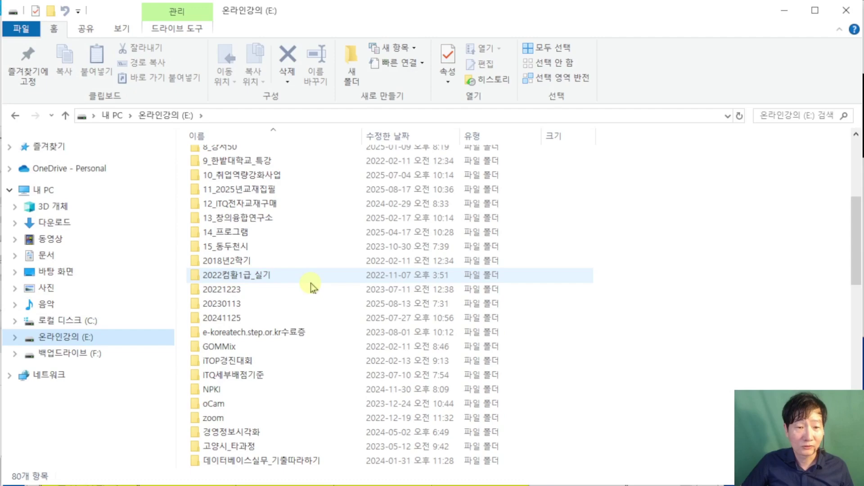
{"action": "left_click", "coordinate": [287, 305]}
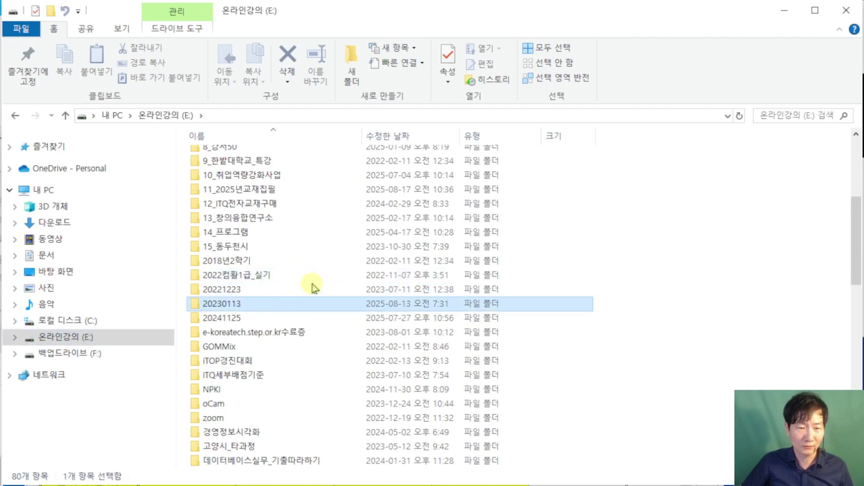
{"action": "double_click", "coordinate": [374, 306]}
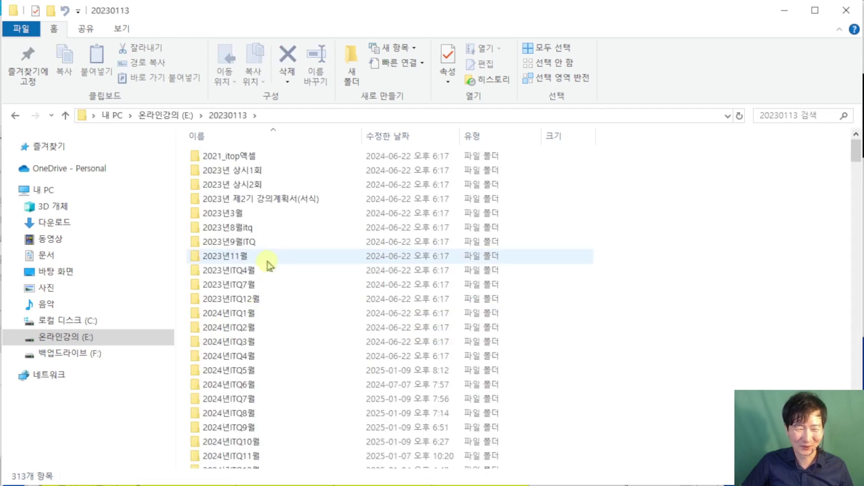
{"action": "scroll", "coordinate": [268, 266], "scroll_direction": "down", "scroll_amount": 8}
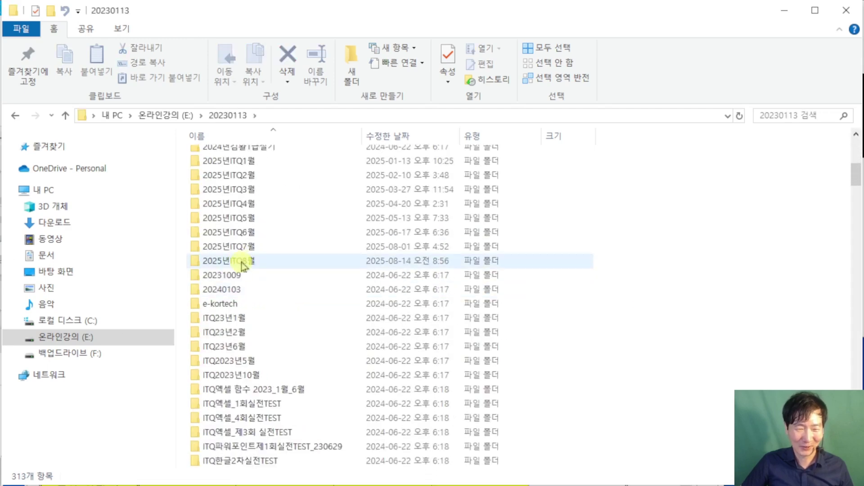
{"action": "double_click", "coordinate": [241, 264]}
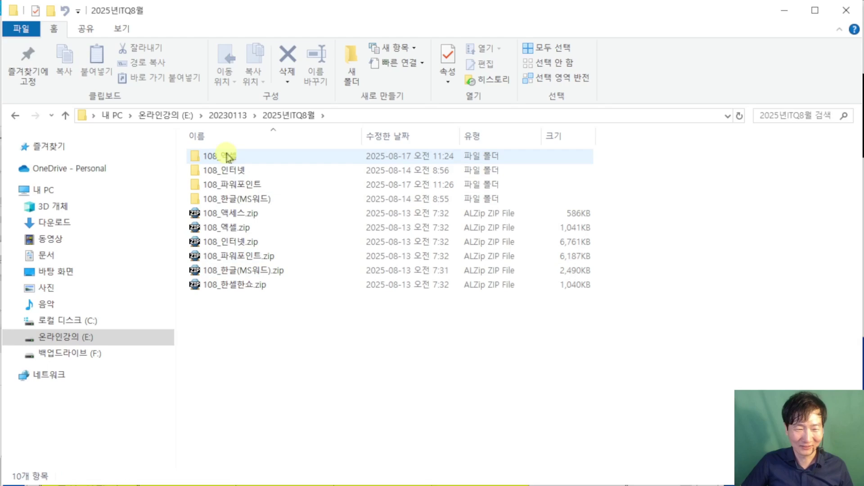
{"action": "double_click", "coordinate": [244, 198]}
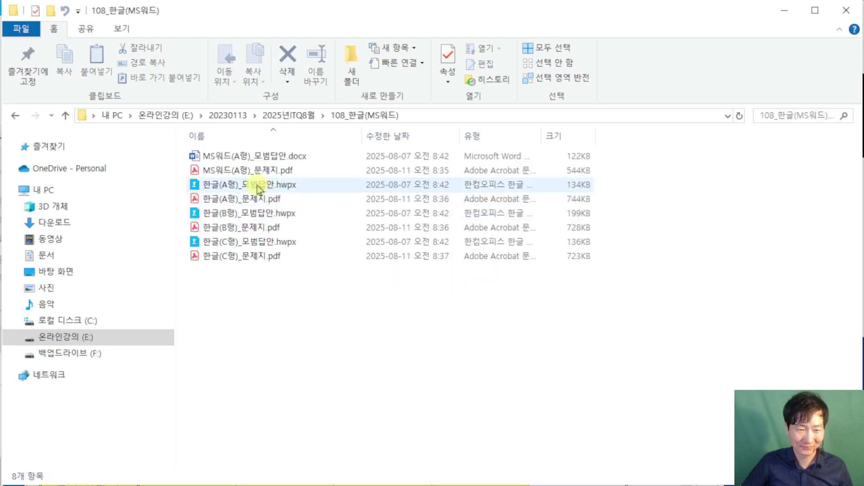
{"action": "left_click", "coordinate": [260, 170]}
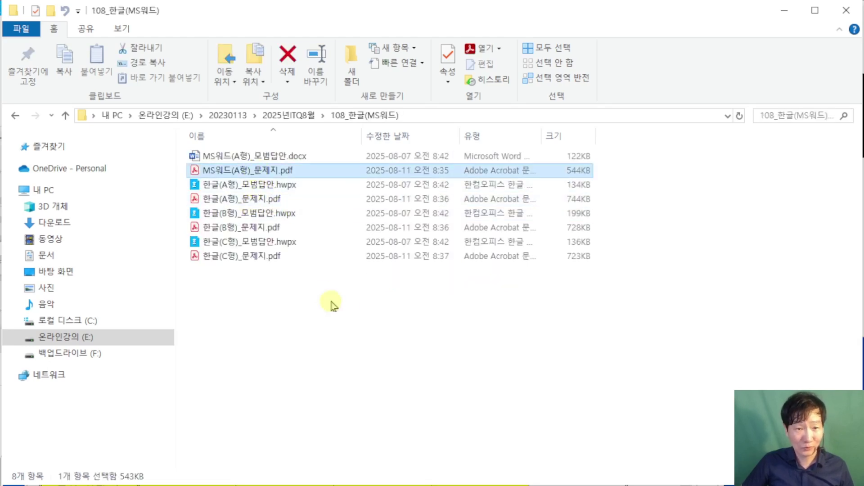
{"action": "left_click", "coordinate": [332, 305]}
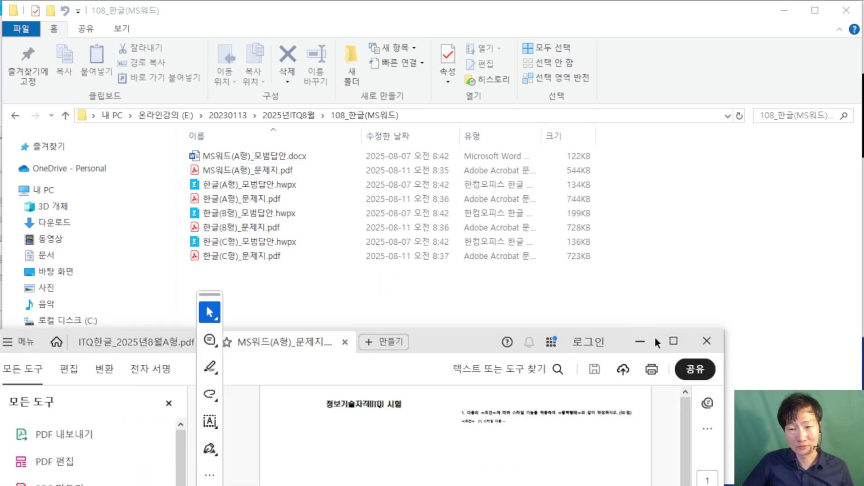
{"action": "left_click", "coordinate": [642, 341]}
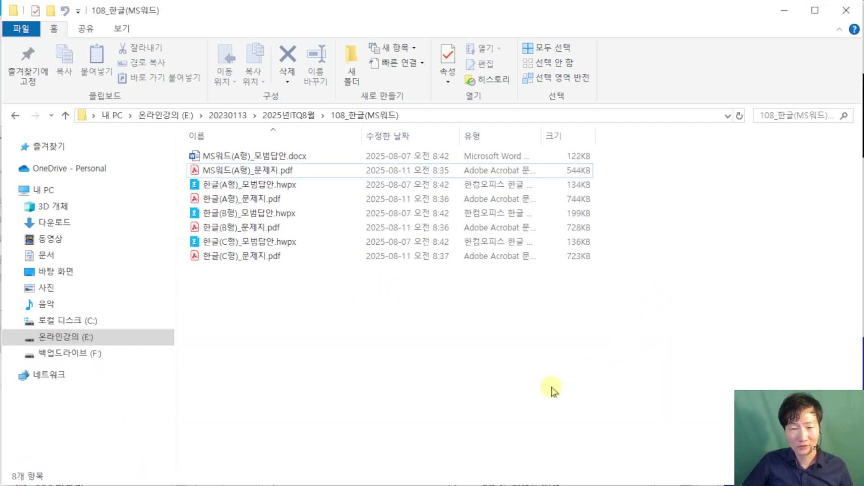
{"action": "left_click", "coordinate": [784, 10]}
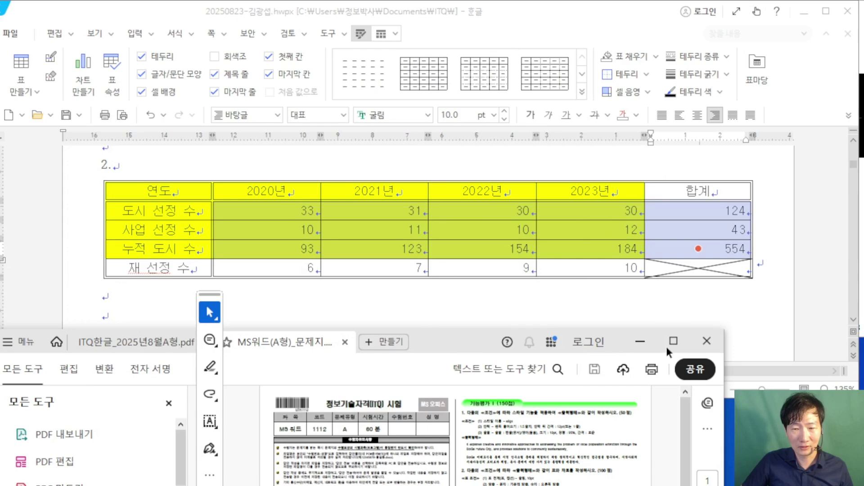
Step: Maximize the exam sheet in Acrobat, hide the All Tools pane and scroll to the table section
{"action": "left_click", "coordinate": [672, 342]}
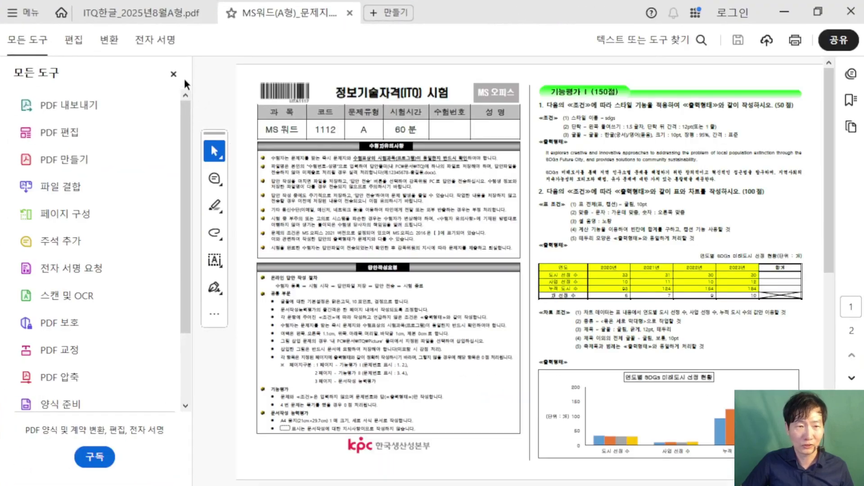
{"action": "left_click", "coordinate": [173, 74]}
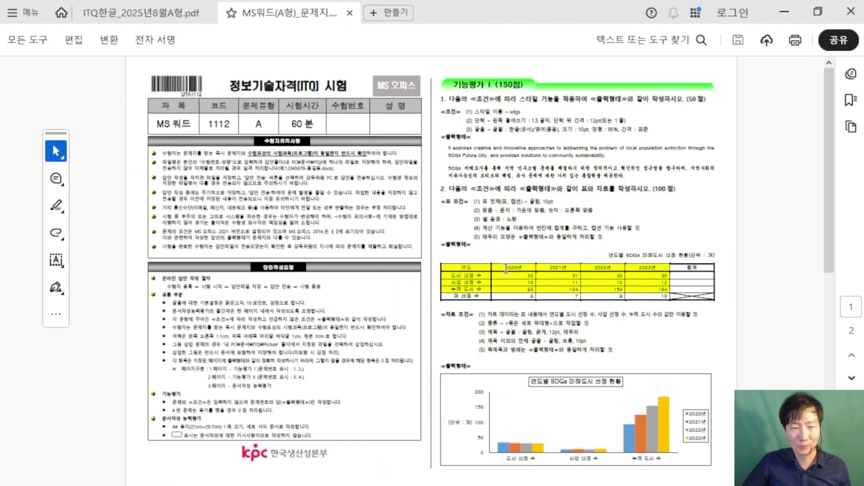
{"action": "scroll", "coordinate": [525, 280], "scroll_direction": "up", "scroll_amount": 4}
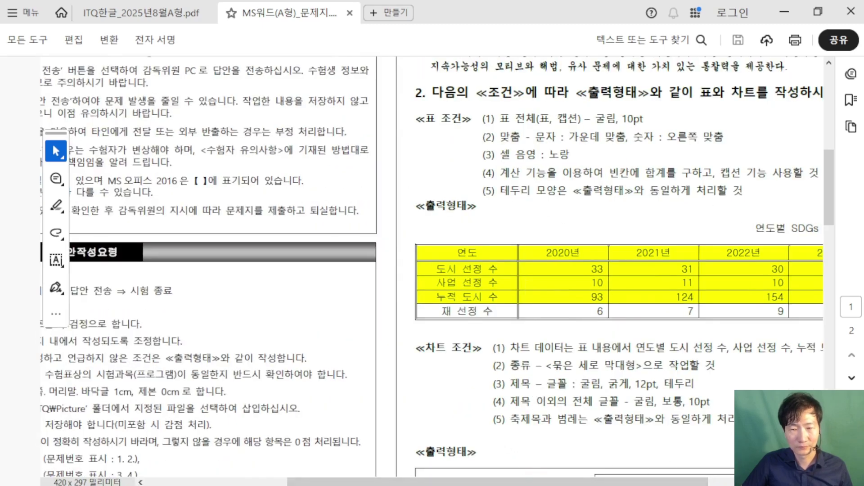
{"action": "scroll", "coordinate": [611, 448], "scroll_direction": "up", "scroll_amount": 2}
{"action": "left_click_drag", "start_coordinate": [612, 480], "coordinate": [743, 481]}
{"action": "scroll", "coordinate": [405, 135], "scroll_direction": "up", "scroll_amount": 2}
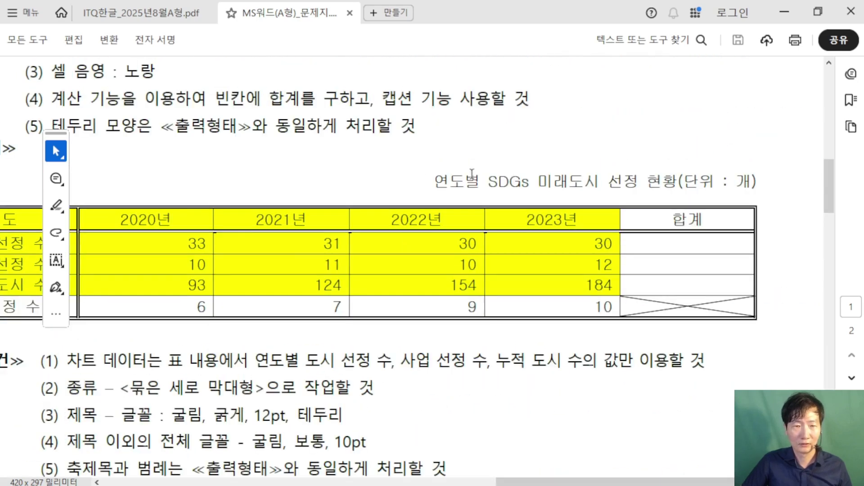
Step: Select and copy the table title line in the exam sheet
{"action": "left_click_drag", "start_coordinate": [428, 180], "coordinate": [757, 182]}
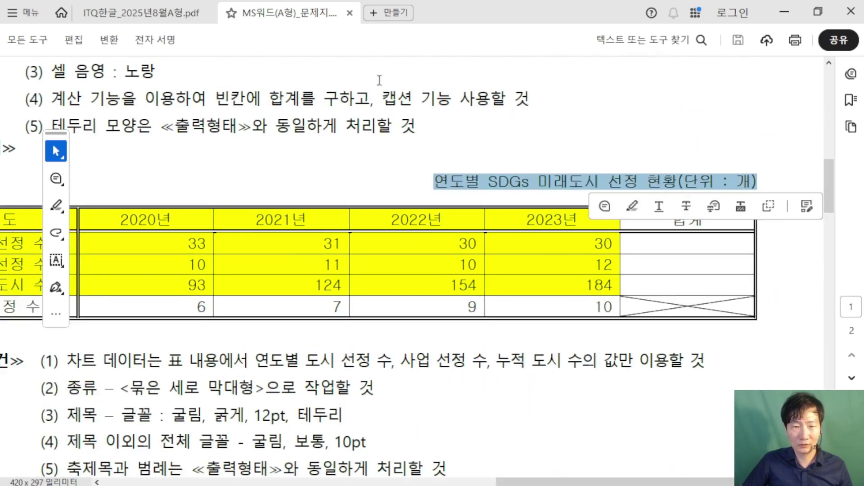
{"action": "left_click_drag", "start_coordinate": [382, 98], "coordinate": [737, 124]}
{"action": "mouse_move", "coordinate": [434, 181]}
{"action": "left_mouse_down"}
{"action": "mouse_move", "coordinate": [747, 182]}
{"action": "mouse_move", "coordinate": [730, 180]}
{"action": "left_mouse_up"}
{"action": "key", "text": "ctrl+c"}
Step: Restore the Acrobat window and resize it to sit beneath the Hangul document
{"action": "left_click_drag", "start_coordinate": [516, 23], "coordinate": [365, 195]}
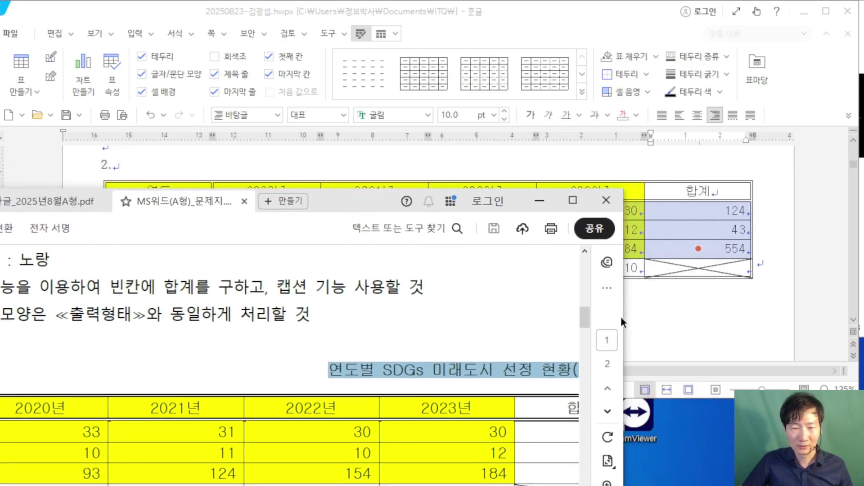
{"action": "left_click_drag", "start_coordinate": [624, 320], "coordinate": [724, 332]}
{"action": "left_click_drag", "start_coordinate": [467, 209], "coordinate": [468, 242]}
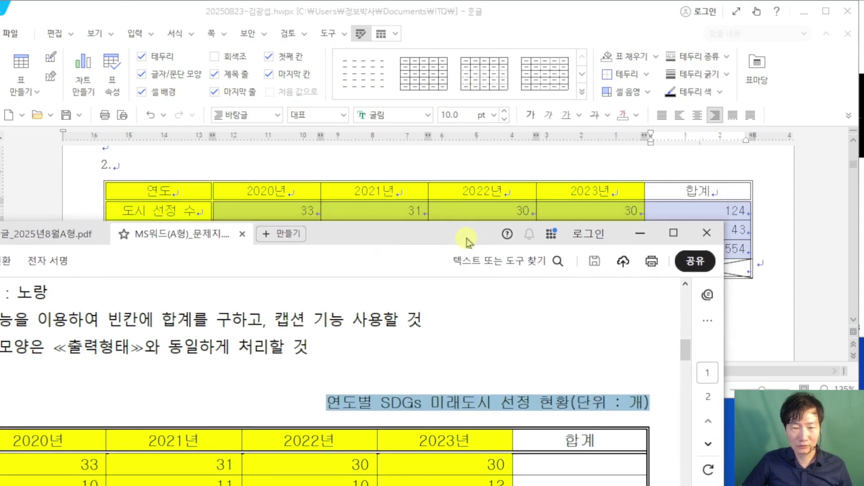
Step: Select the whole table and add a caption positioned at the Top
{"action": "left_click", "coordinate": [525, 182]}
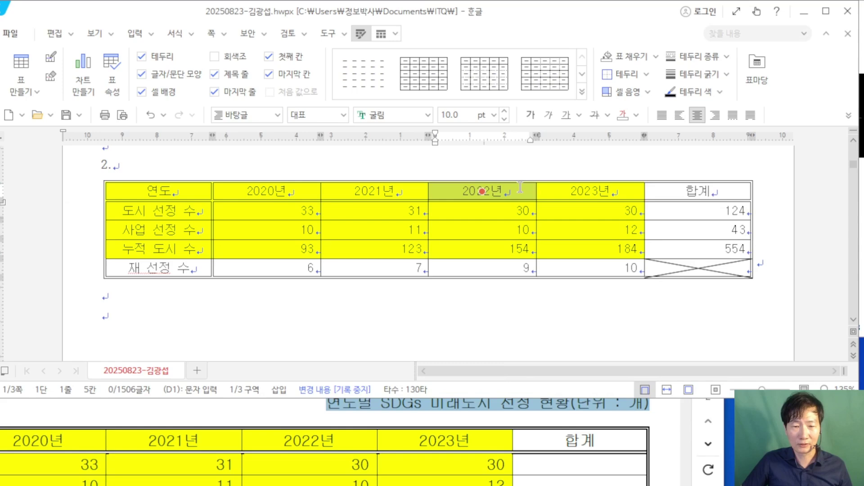
{"action": "scroll", "coordinate": [499, 405], "scroll_direction": "up", "scroll_amount": 1}
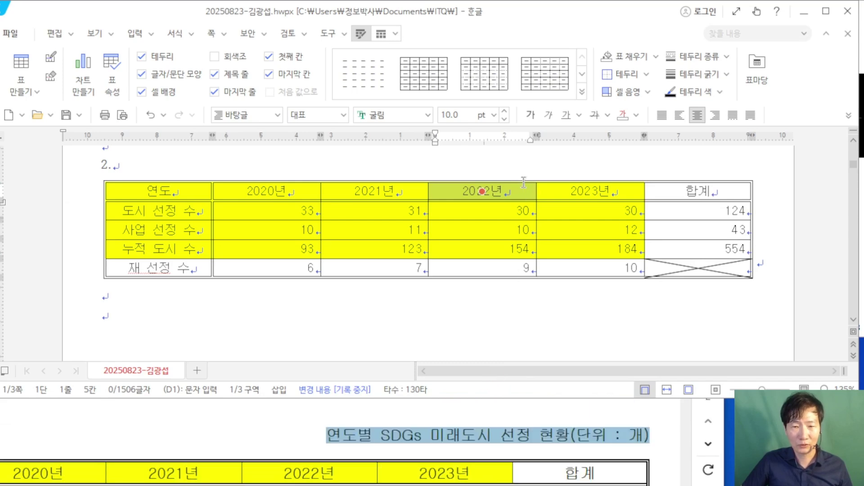
{"action": "left_click", "coordinate": [539, 180]}
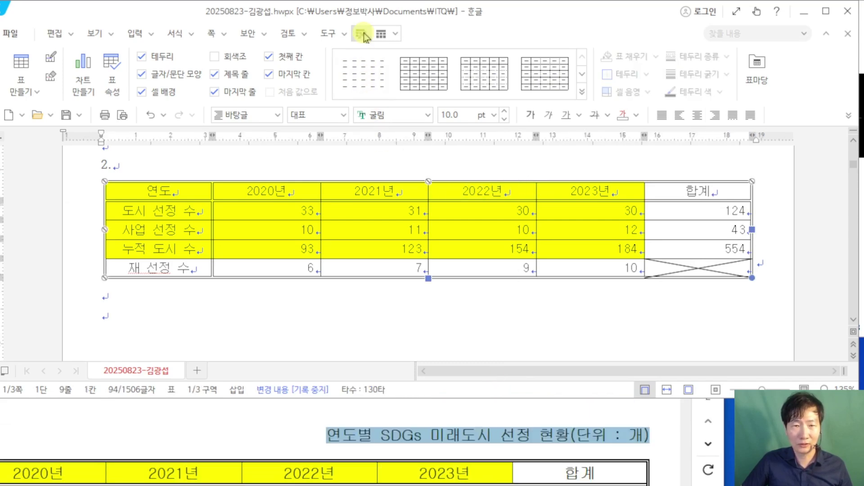
{"action": "left_click", "coordinate": [381, 36]}
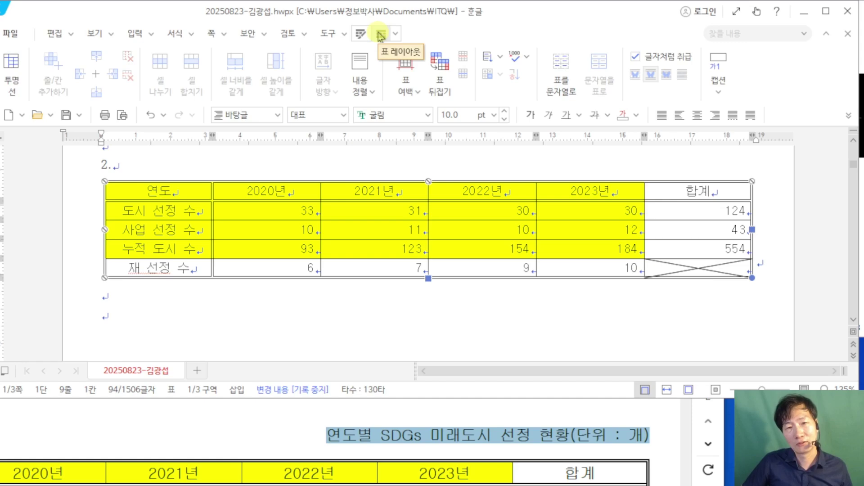
{"action": "left_click", "coordinate": [720, 86]}
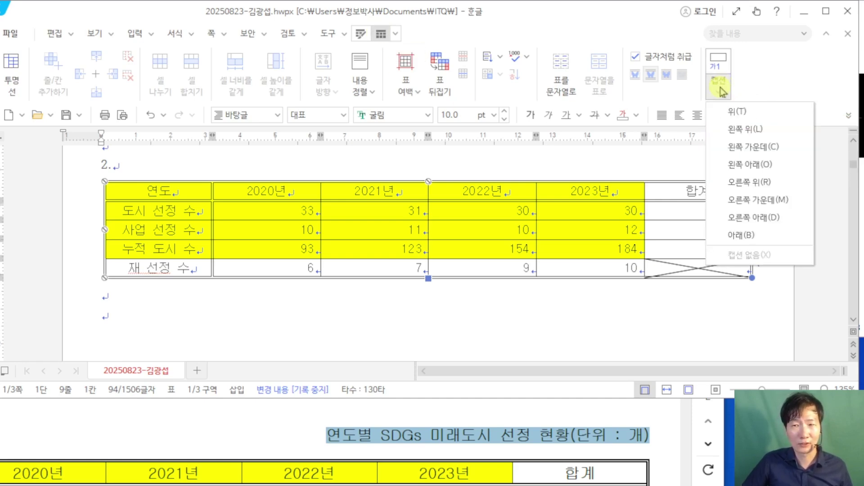
{"action": "left_click", "coordinate": [734, 116]}
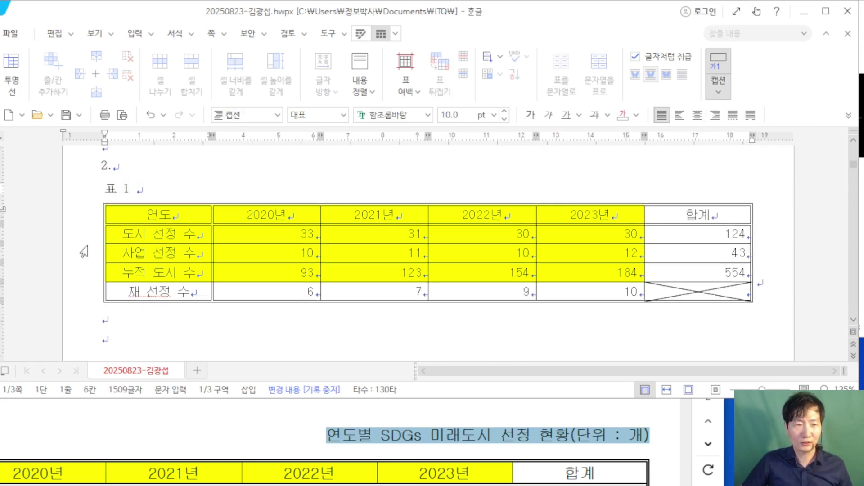
Step: Replace the 표 1 caption with '연도별 SDGs 미래도시 선정 현황(단위 : 개)'
{"action": "left_click_drag", "start_coordinate": [150, 187], "coordinate": [103, 191]}
{"action": "key", "text": "F9"}
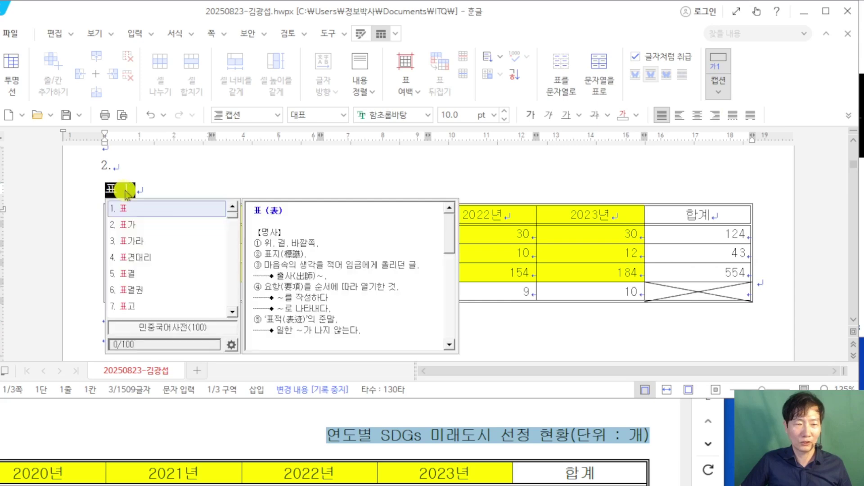
{"action": "key", "text": "Escape"}
{"action": "key", "text": "F9"}
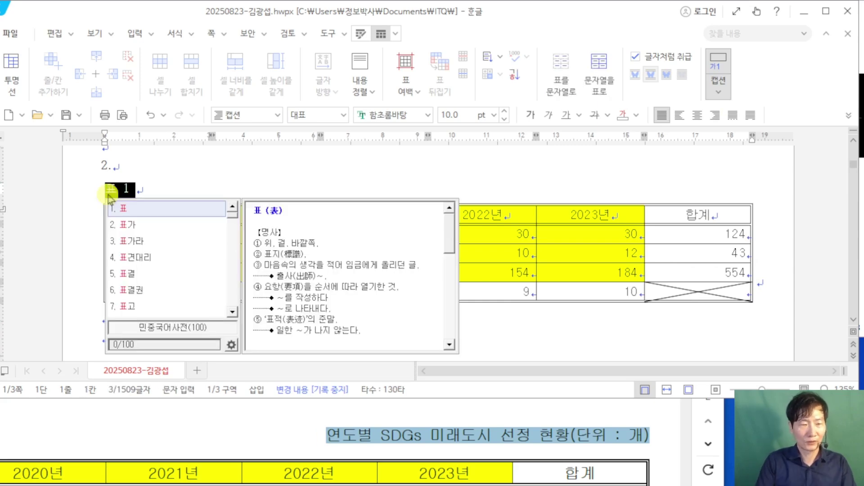
{"action": "key", "text": "Escape"}
{"action": "type", "text": "연도별 s"}
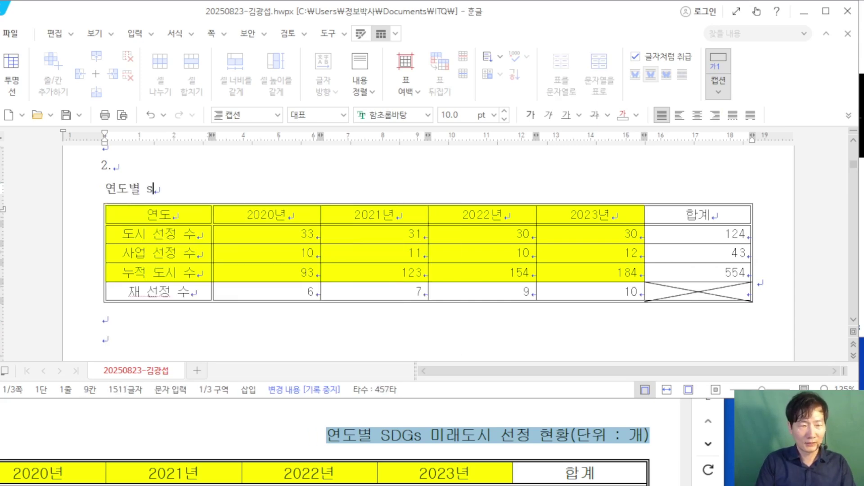
{"action": "key", "text": "BackSpace"}
{"action": "type", "text": "SD"}
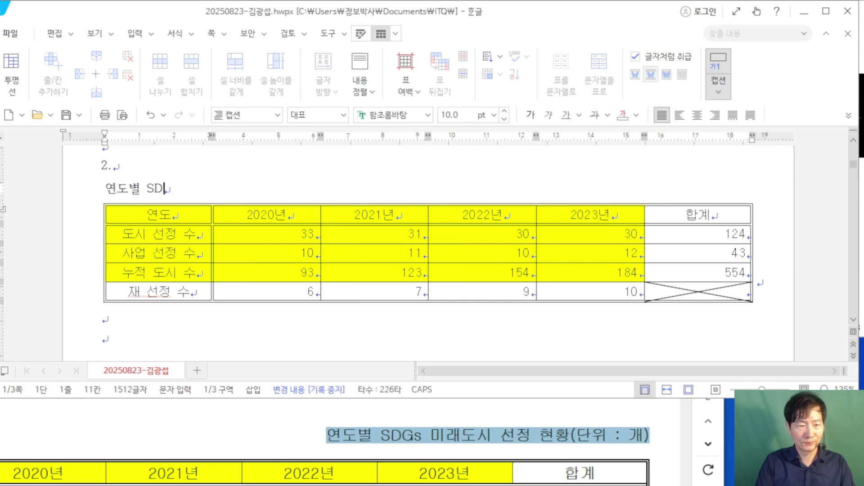
{"action": "type", "text": "Gs"}
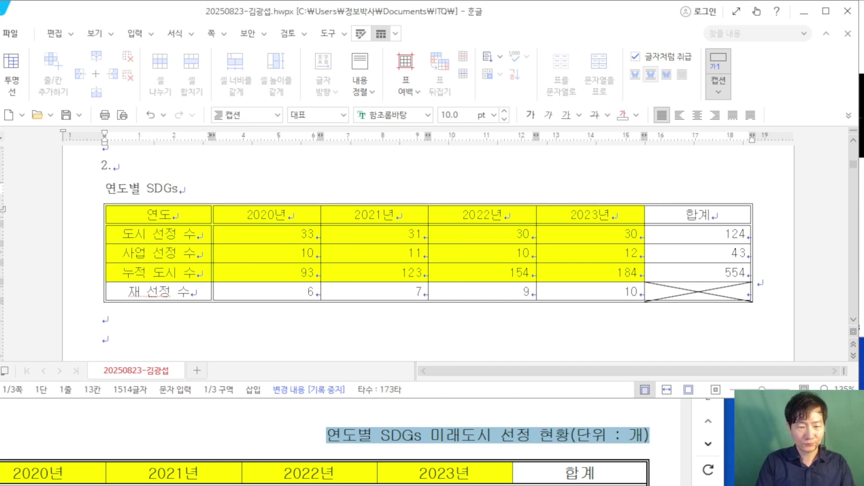
{"action": "type", "text": " 미래도시 선"}
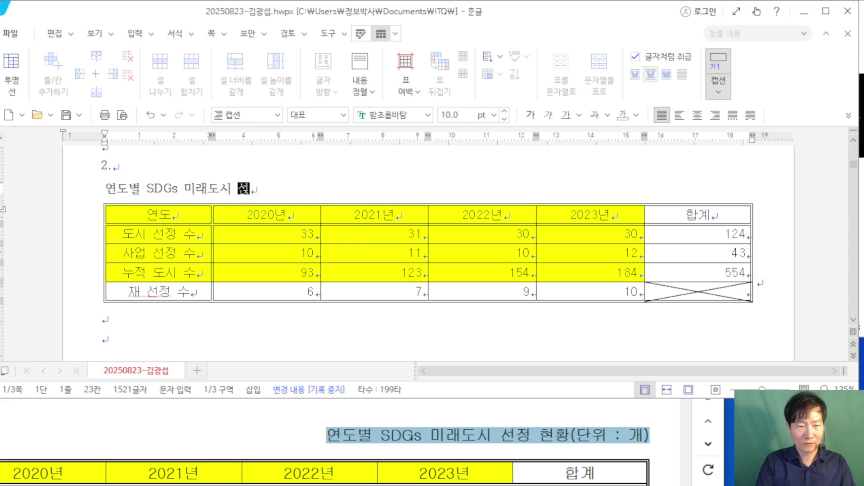
{"action": "type", "text": "정 현황("}
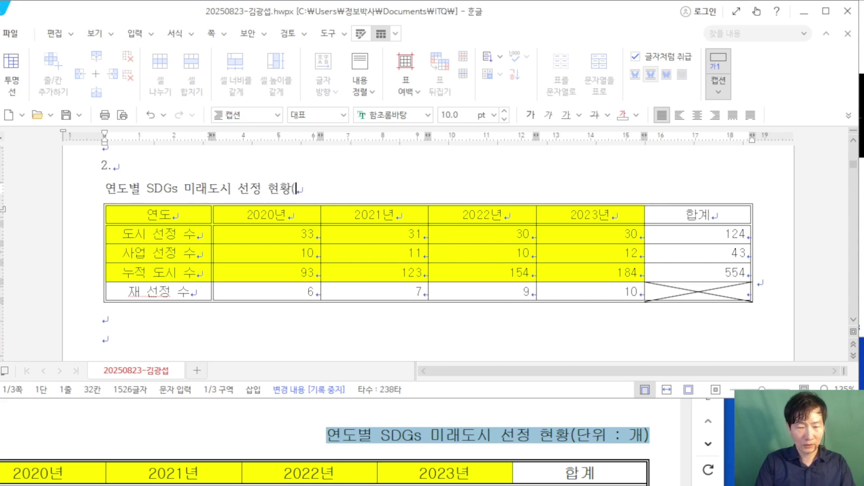
{"action": "type", "text": "단위 : ㄱ"}
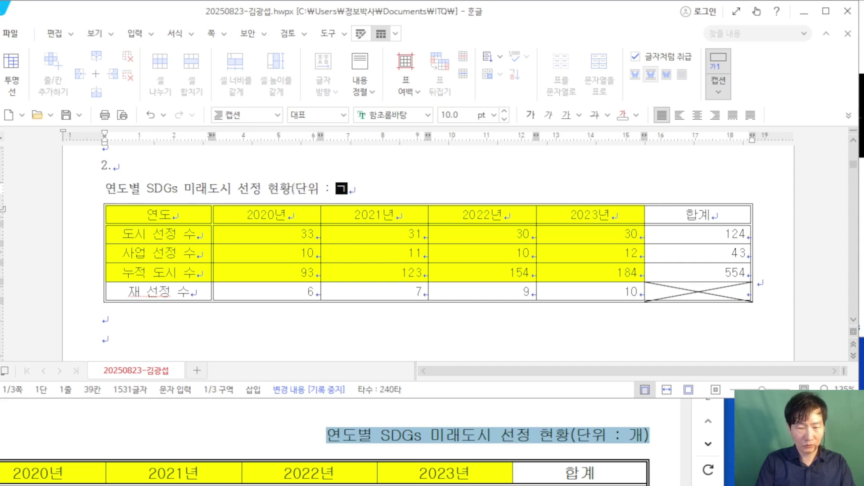
{"action": "type", "text": ")"}
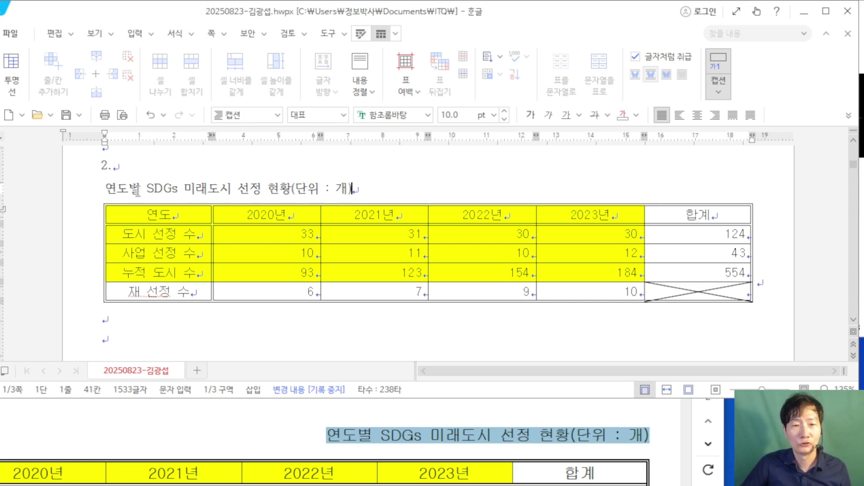
{"action": "left_click_drag", "start_coordinate": [372, 187], "coordinate": [101, 188]}
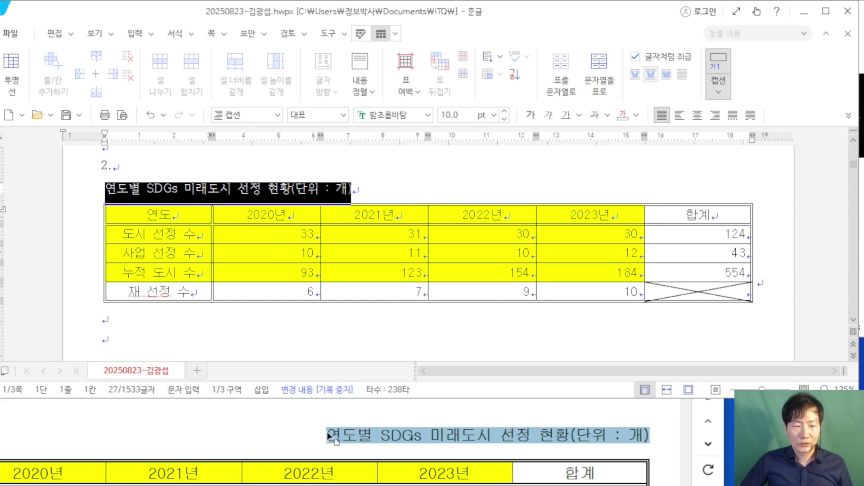
{"action": "scroll", "coordinate": [327, 434], "scroll_direction": "up", "scroll_amount": 5}
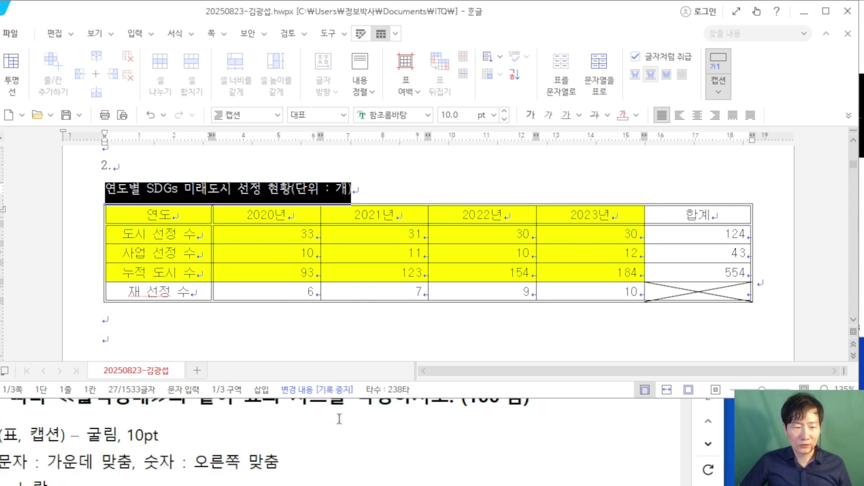
Step: Reposition the exam sheet viewer to compare the caption with the question
{"action": "left_click", "coordinate": [385, 430]}
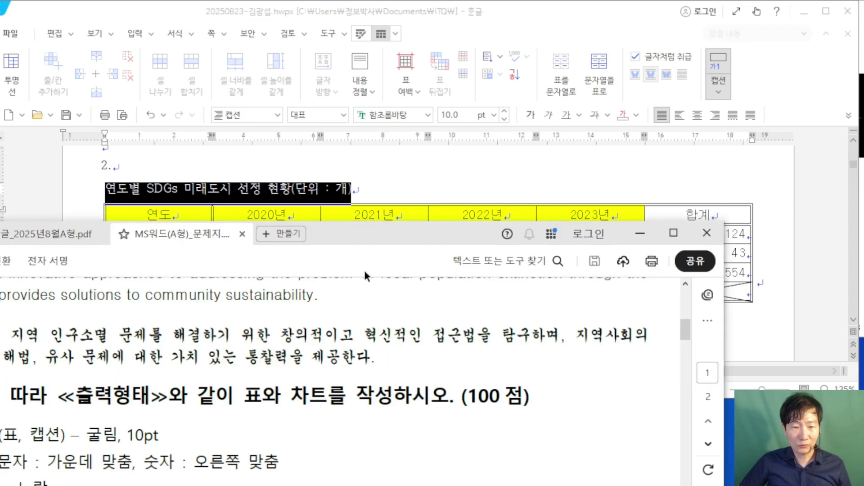
{"action": "left_click_drag", "start_coordinate": [350, 245], "coordinate": [434, 260]}
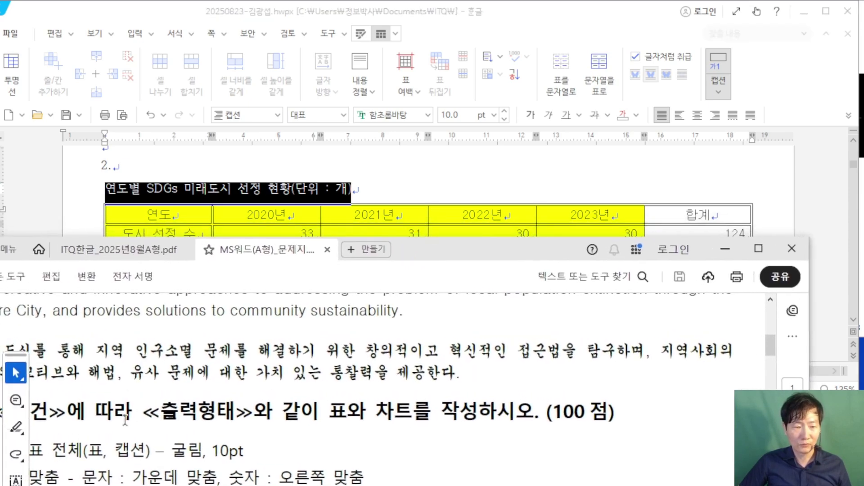
{"action": "scroll", "coordinate": [235, 452], "scroll_direction": "down", "scroll_amount": 1}
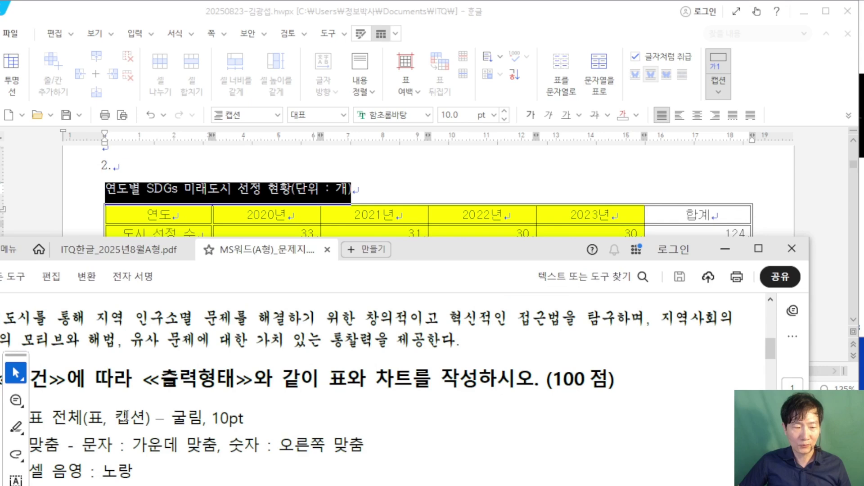
{"action": "left_click", "coordinate": [525, 14]}
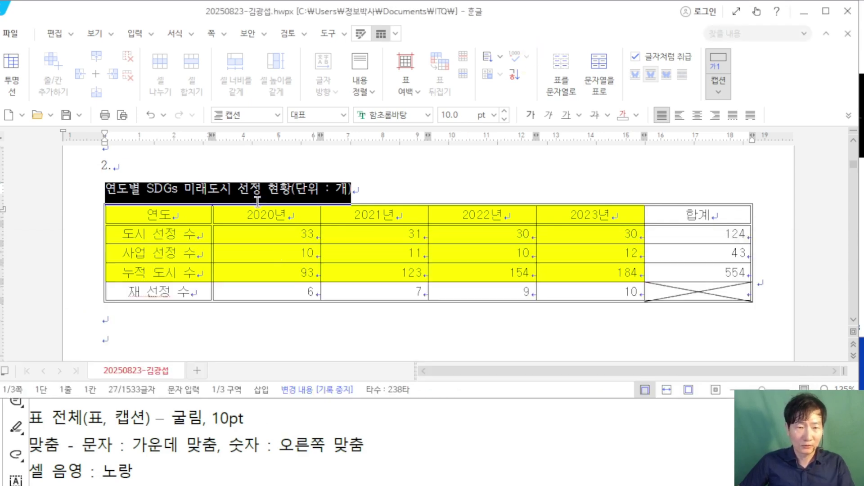
Step: Set the caption font to 굴림 and right-align it
{"action": "left_click", "coordinate": [377, 115]}
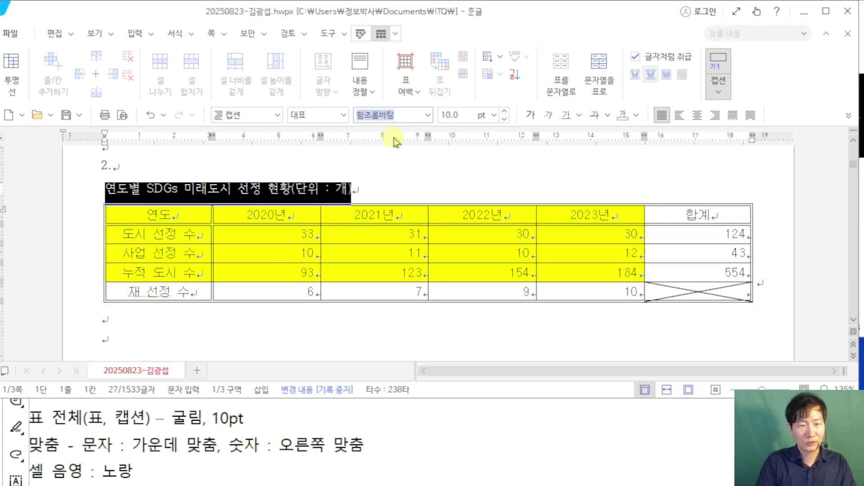
{"action": "type", "text": "굴림"}
{"action": "key", "text": "Return"}
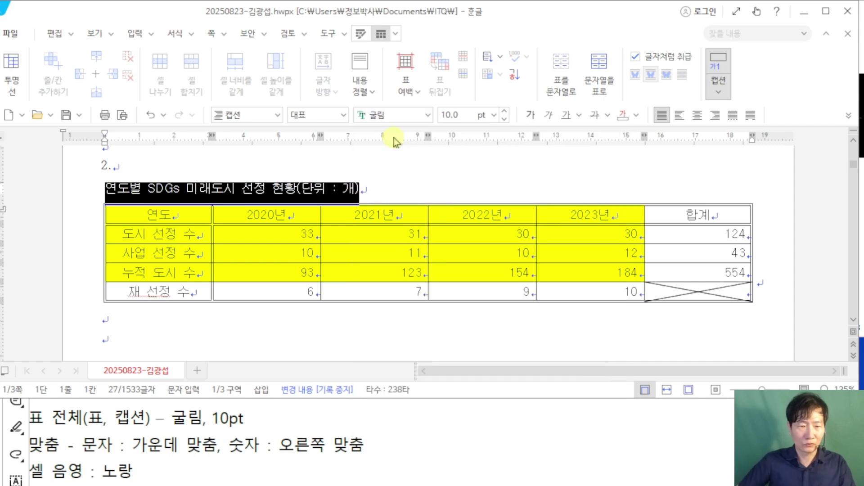
{"action": "left_click", "coordinate": [715, 115]}
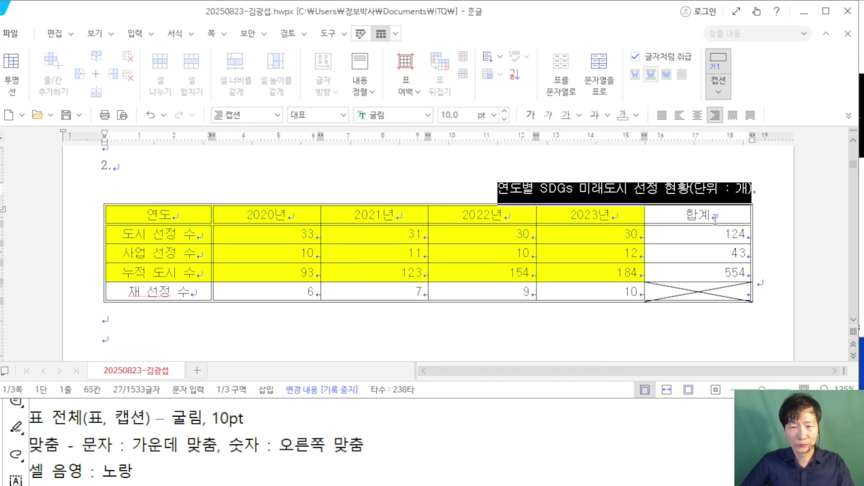
{"action": "left_click", "coordinate": [772, 197]}
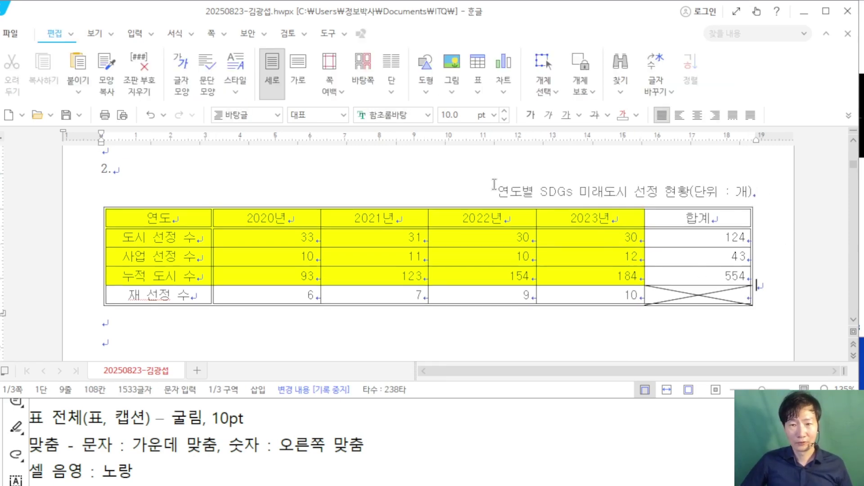
{"action": "left_click_drag", "start_coordinate": [498, 191], "coordinate": [753, 195]}
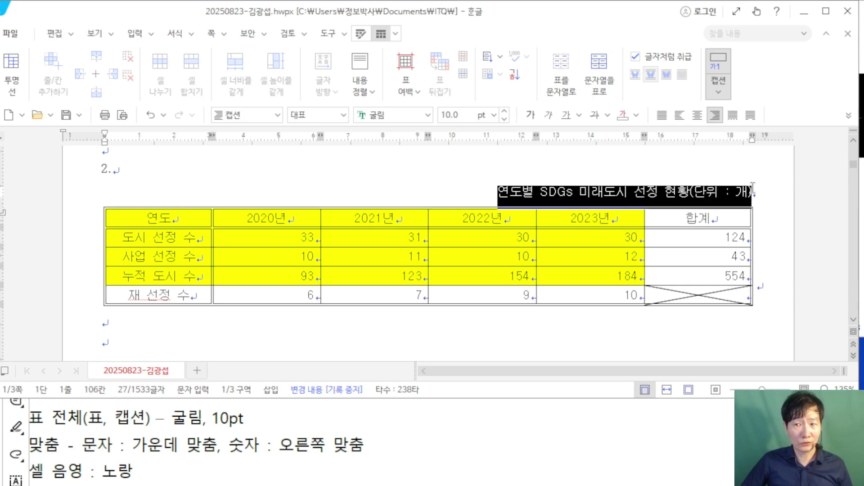
{"action": "left_click", "coordinate": [782, 237]}
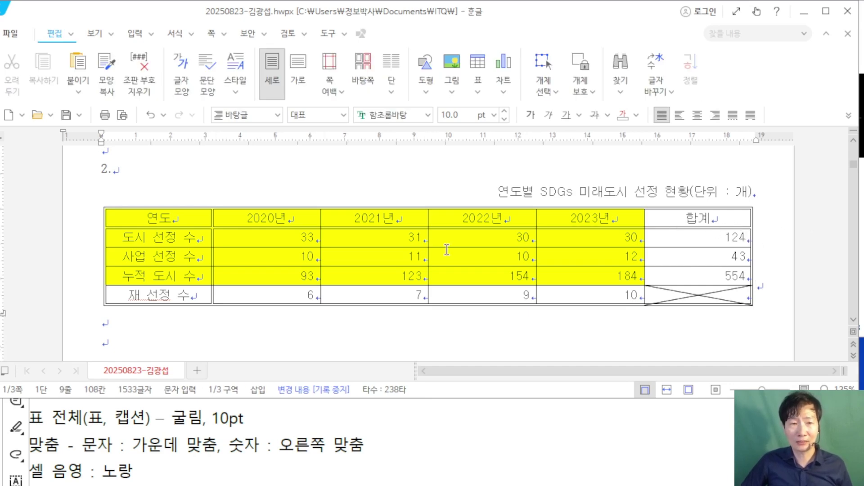
{"action": "left_click_drag", "start_coordinate": [184, 225], "coordinate": [590, 275]}
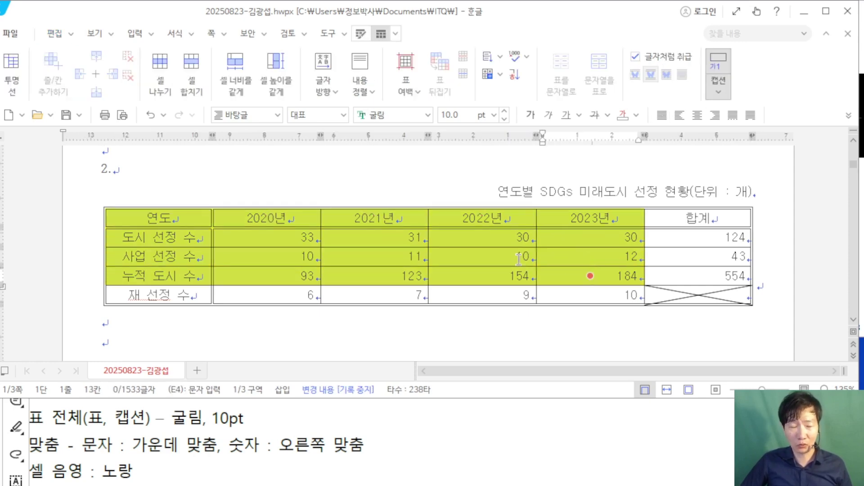
Step: Insert a 묶은 세로 막대형 chart from the selected cells and close the chart data editor
{"action": "right_click", "coordinate": [346, 235]}
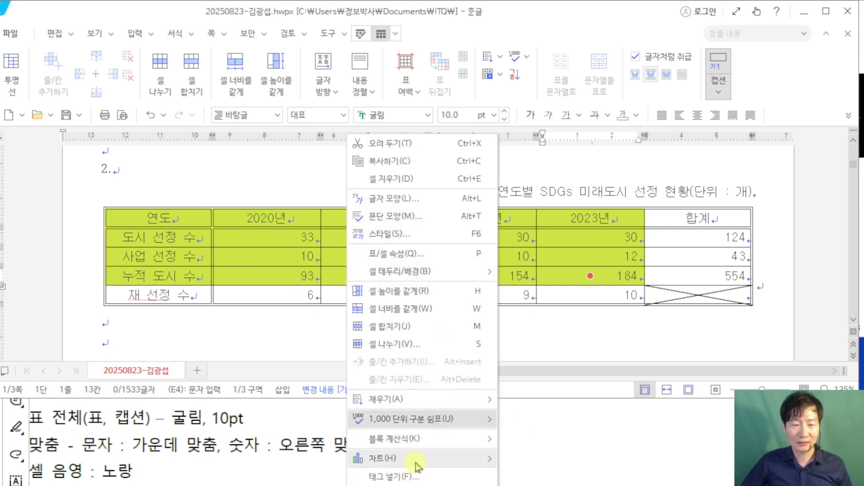
{"action": "mouse_move", "coordinate": [418, 463]}
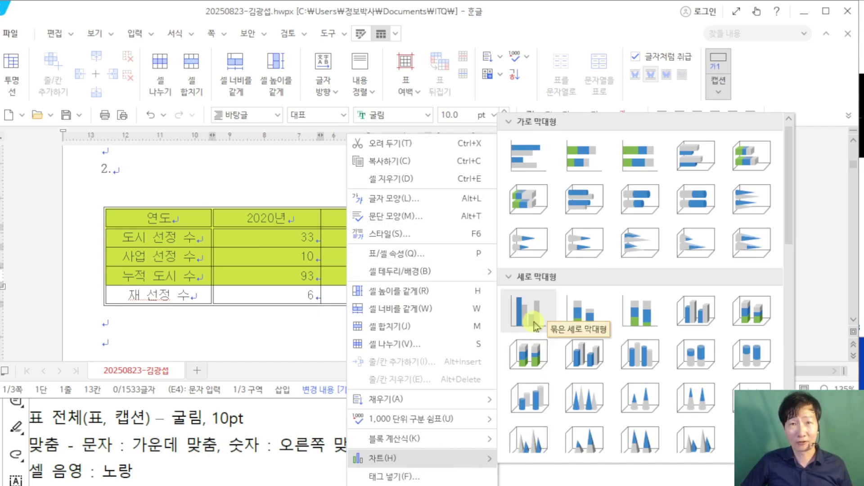
{"action": "left_click", "coordinate": [528, 310]}
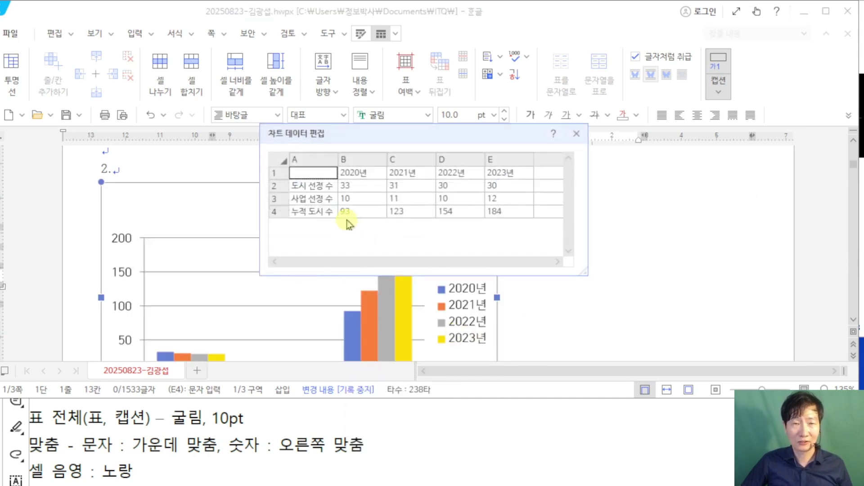
{"action": "left_click", "coordinate": [576, 134]}
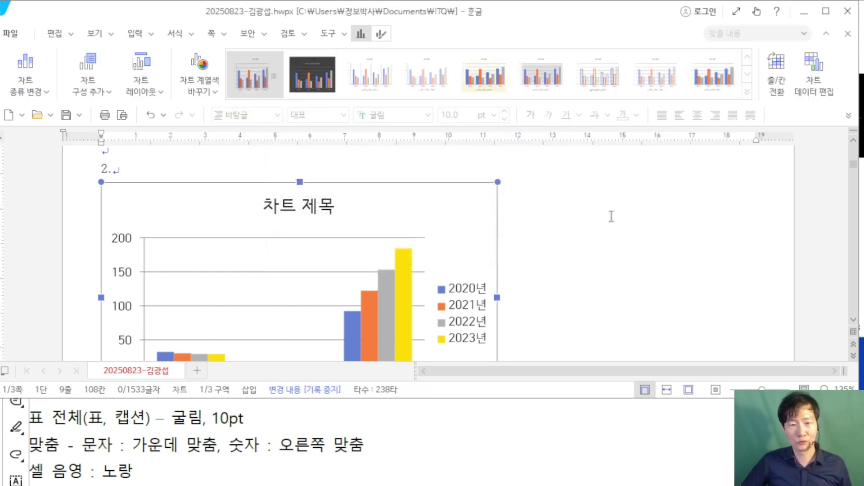
{"action": "scroll", "coordinate": [611, 214], "scroll_direction": "down", "scroll_amount": 3}
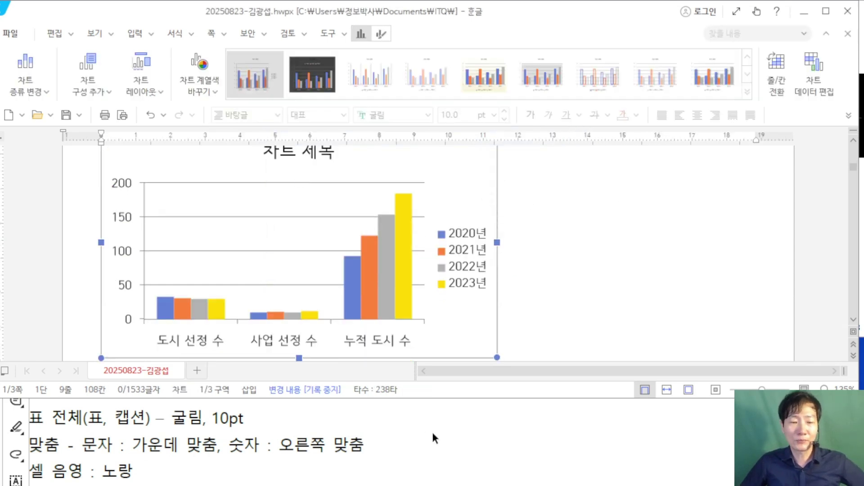
{"action": "left_click", "coordinate": [431, 433]}
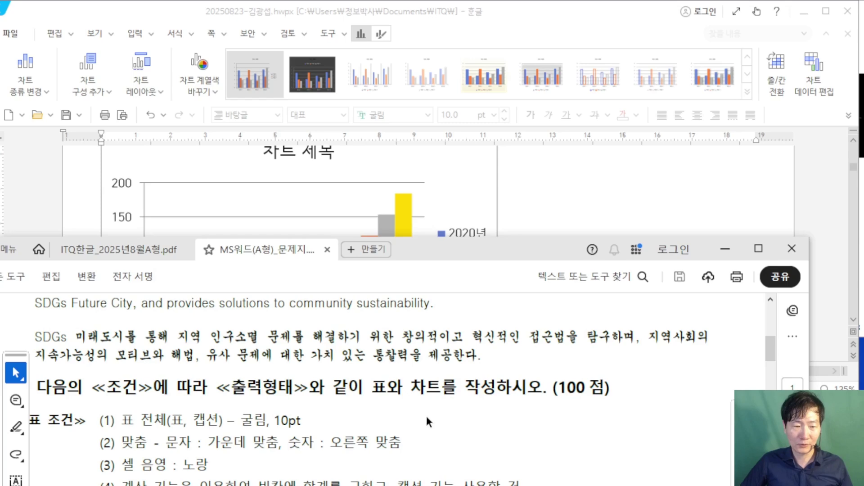
{"action": "scroll", "coordinate": [427, 417], "scroll_direction": "down", "scroll_amount": 3}
{"action": "left_click", "coordinate": [569, 19]}
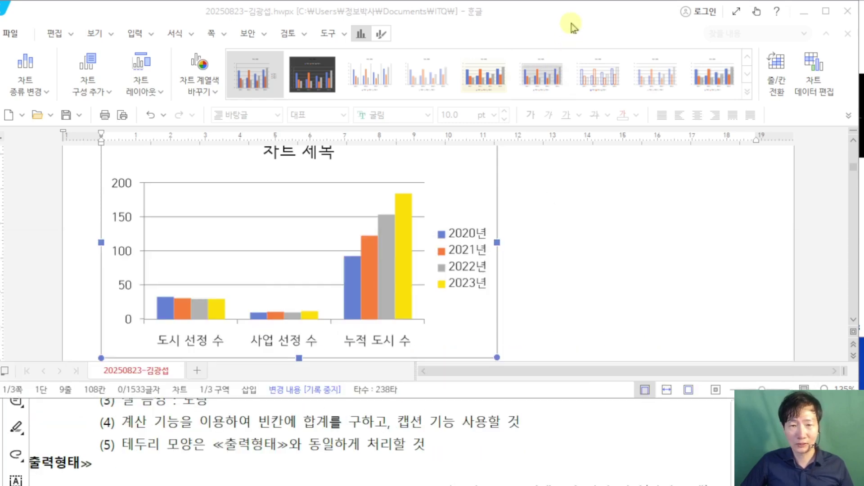
{"action": "right_click", "coordinate": [444, 207]}
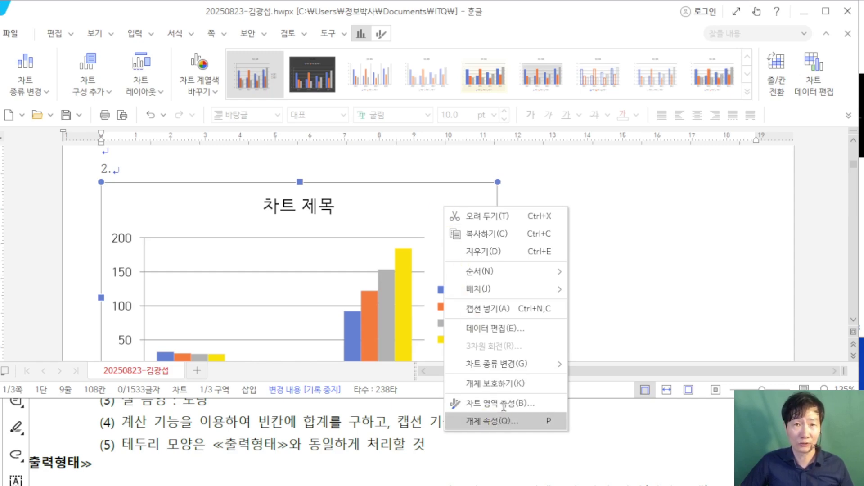
Step: Set the chart to 글자처럼 취급 in its object properties
{"action": "left_click", "coordinate": [503, 423]}
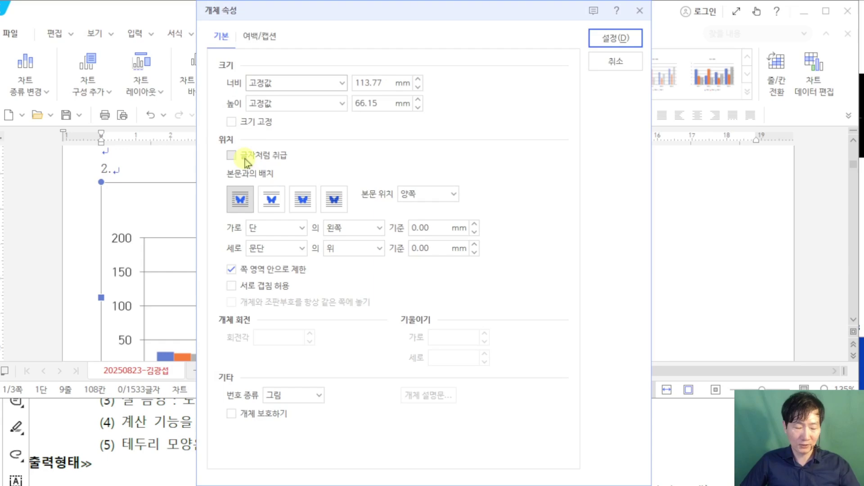
{"action": "left_click_drag", "start_coordinate": [223, 141], "coordinate": [294, 88]}
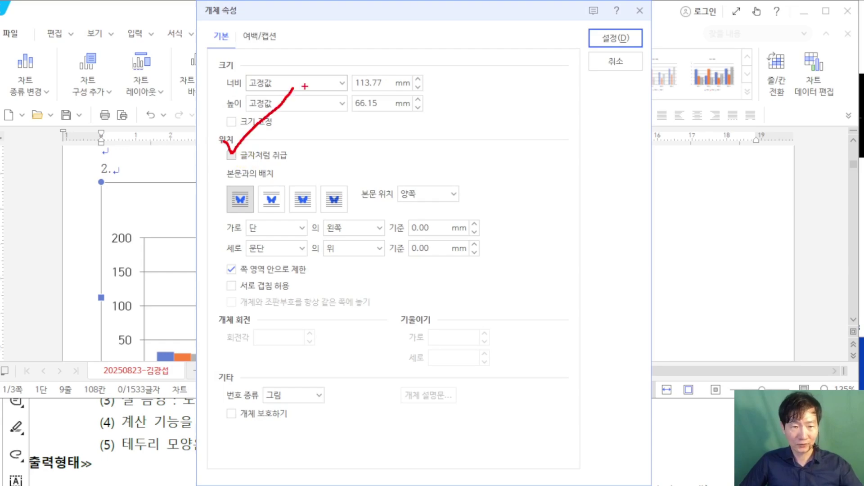
{"action": "left_click", "coordinate": [232, 155]}
{"action": "left_click", "coordinate": [607, 40]}
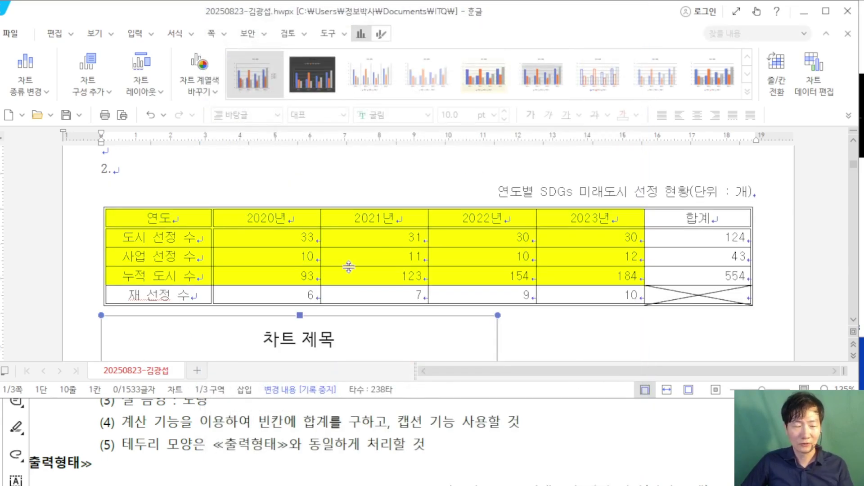
Step: Drag the chart's right handle to widen it to the table's full width
{"action": "scroll", "coordinate": [349, 267], "scroll_direction": "down", "scroll_amount": 2}
{"action": "scroll", "coordinate": [384, 279], "scroll_direction": "down", "scroll_amount": 1}
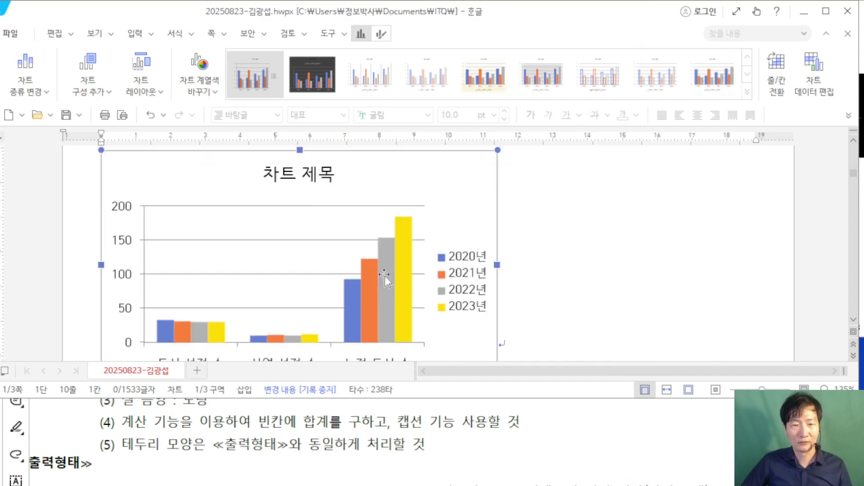
{"action": "scroll", "coordinate": [386, 270], "scroll_direction": "down", "scroll_amount": 1}
{"action": "scroll", "coordinate": [391, 270], "scroll_direction": "up", "scroll_amount": 3}
{"action": "scroll", "coordinate": [387, 267], "scroll_direction": "down", "scroll_amount": 3}
{"action": "left_click", "coordinate": [473, 260]}
{"action": "scroll", "coordinate": [473, 261], "scroll_direction": "up", "scroll_amount": 1}
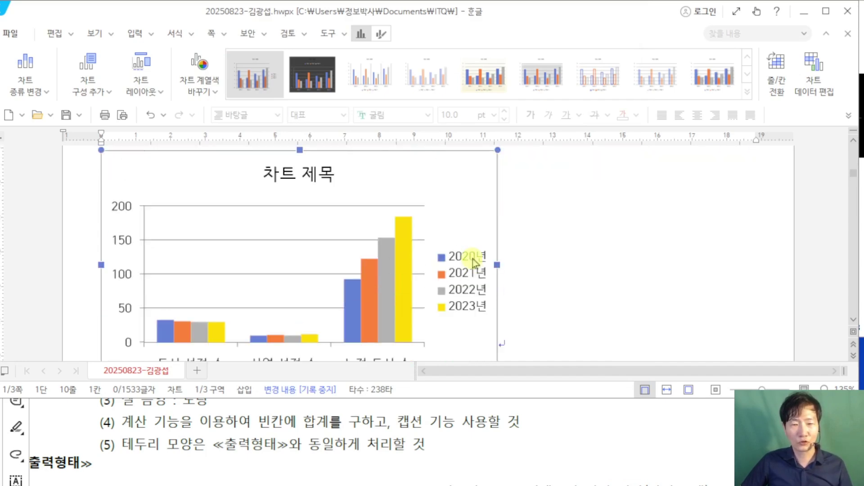
{"action": "left_click_drag", "start_coordinate": [497, 261], "coordinate": [724, 256]}
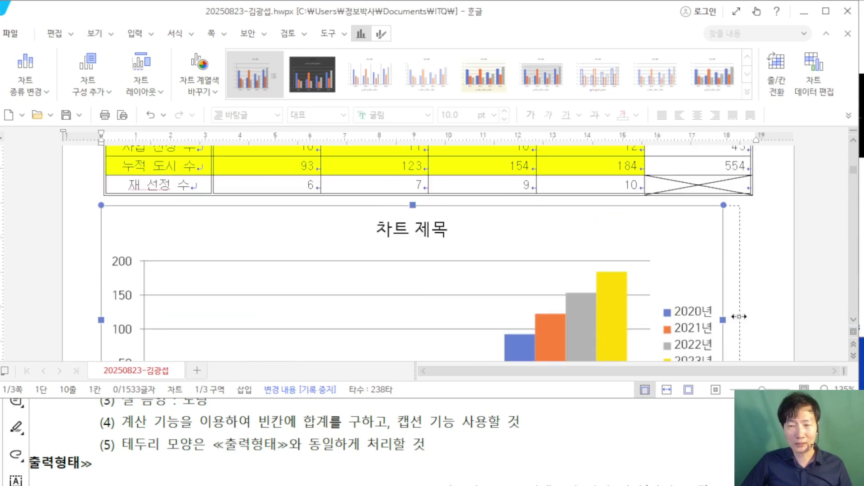
{"action": "left_click_drag", "start_coordinate": [737, 318], "coordinate": [746, 329]}
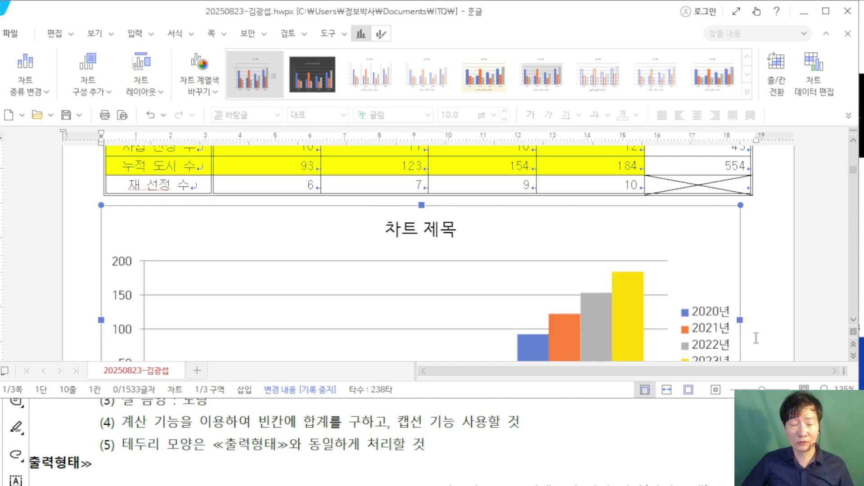
{"action": "scroll", "coordinate": [736, 269], "scroll_direction": "up", "scroll_amount": 3}
{"action": "scroll", "coordinate": [746, 272], "scroll_direction": "down", "scroll_amount": 3}
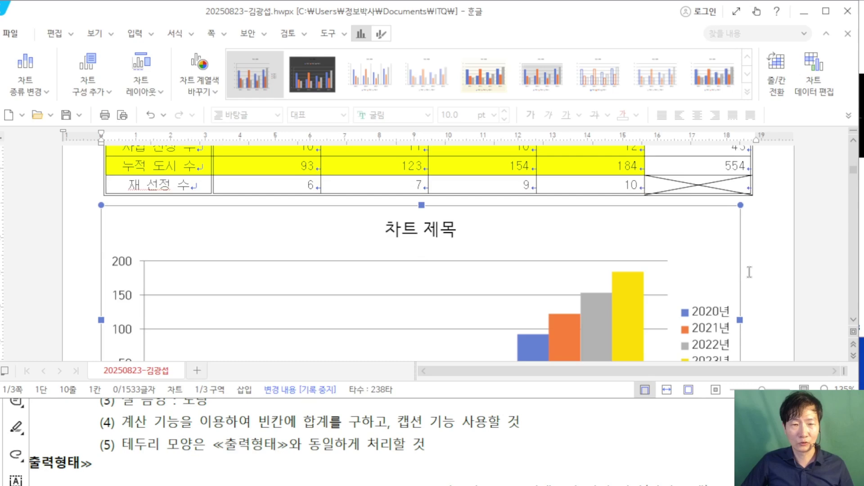
{"action": "scroll", "coordinate": [749, 272], "scroll_direction": "down", "scroll_amount": 2}
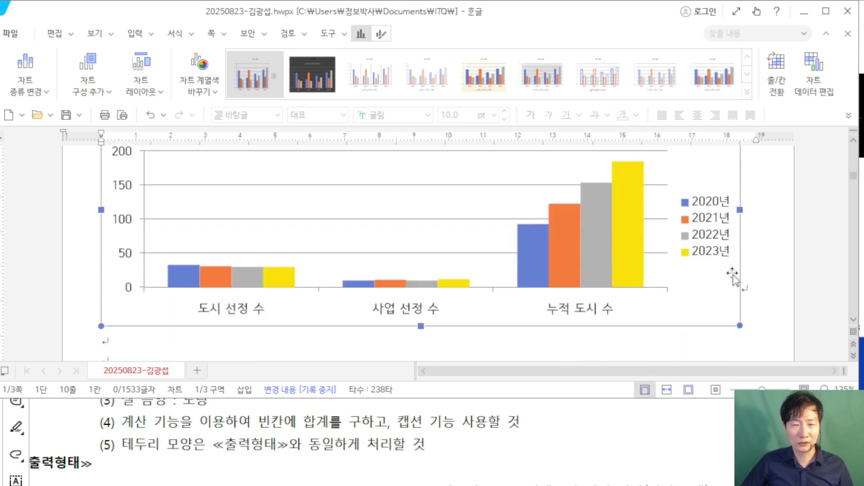
{"action": "scroll", "coordinate": [720, 243], "scroll_direction": "up", "scroll_amount": 2}
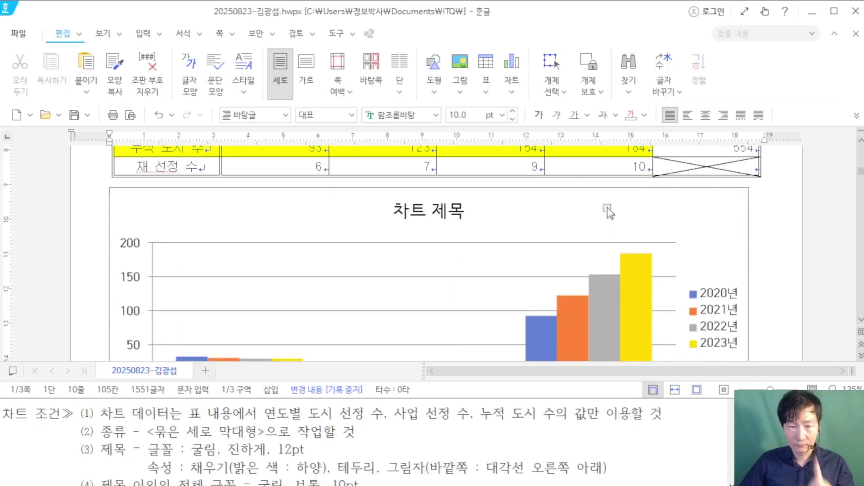
Step: Review the chart title requirements in the exam PDF, then return to the Hangul document
{"action": "left_click", "coordinate": [216, 434]}
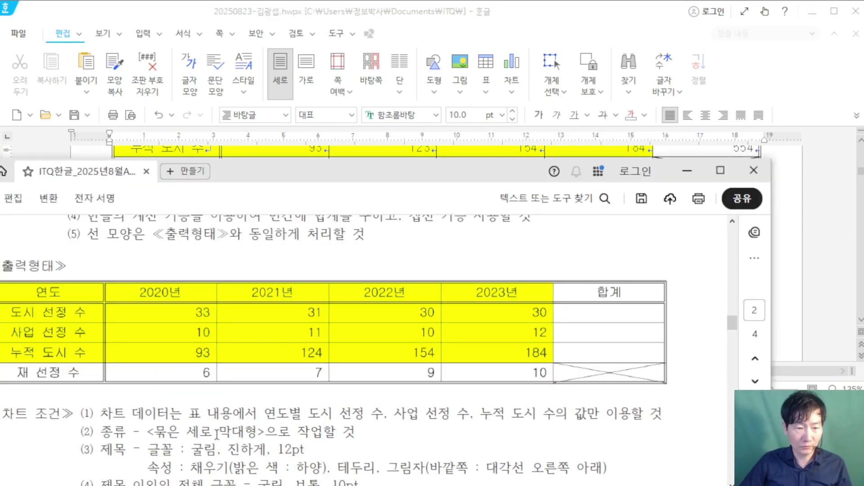
{"action": "scroll", "coordinate": [225, 423], "scroll_direction": "down", "scroll_amount": 2}
{"action": "scroll", "coordinate": [238, 419], "scroll_direction": "up", "scroll_amount": 1, "text": "ctrl"}
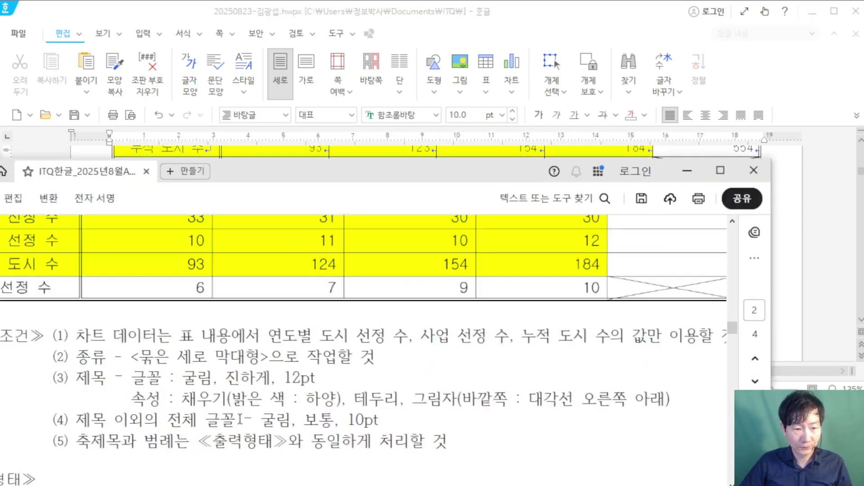
{"action": "left_click_drag", "start_coordinate": [80, 377], "coordinate": [671, 398]}
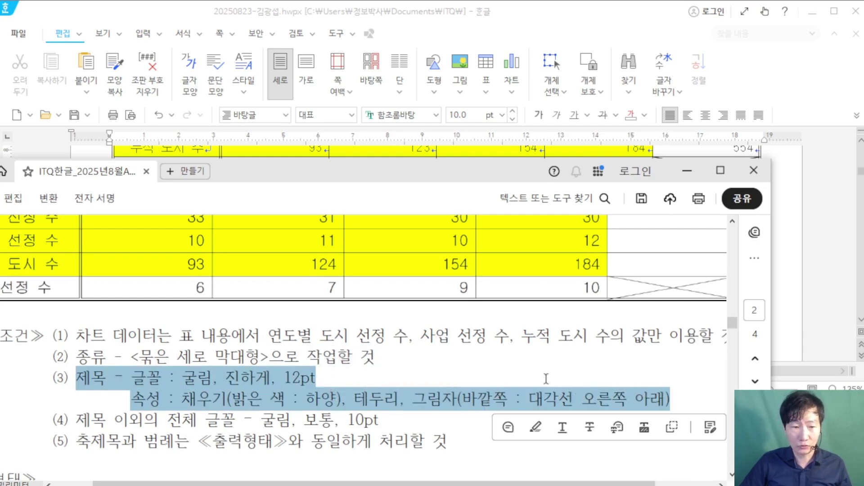
{"action": "left_click", "coordinate": [544, 400]}
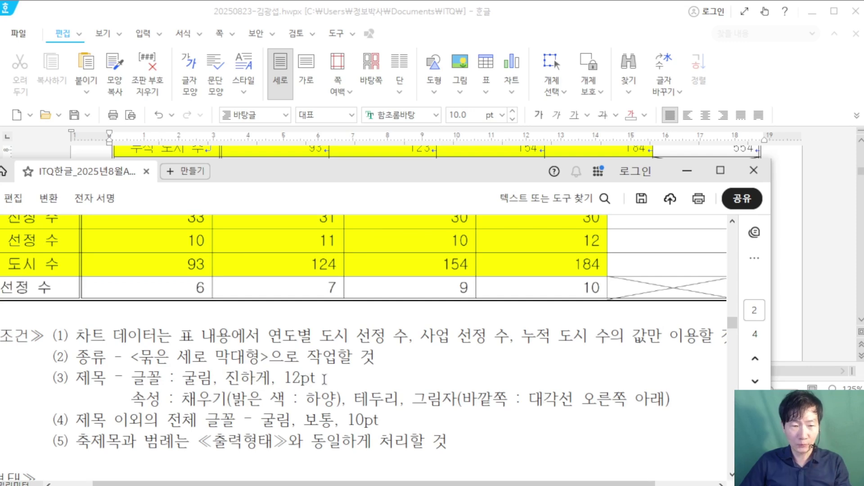
{"action": "left_click", "coordinate": [131, 400]}
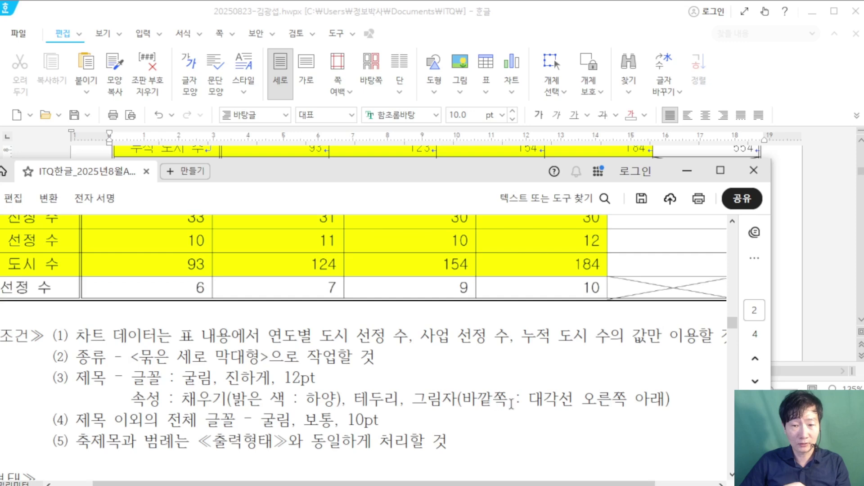
{"action": "left_click", "coordinate": [675, 398]}
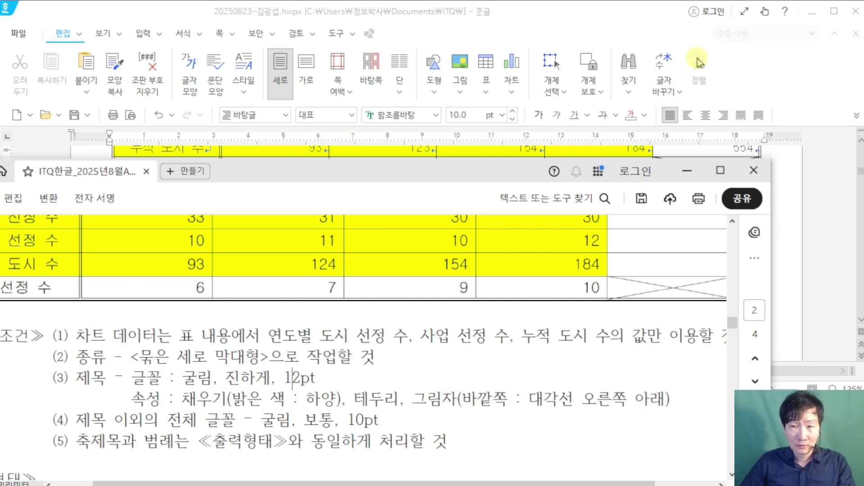
{"action": "key", "text": "alt+Tab"}
{"action": "scroll", "coordinate": [379, 446], "scroll_direction": "down", "scroll_amount": 5}
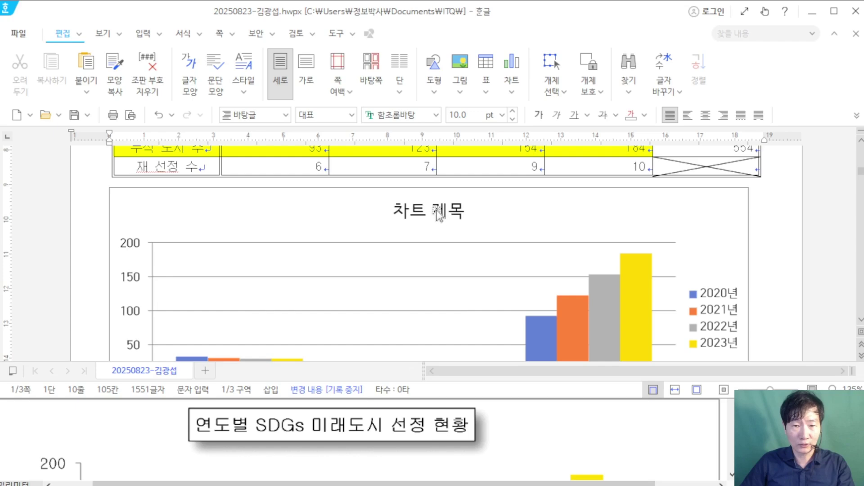
Step: Edit the chart title to read '연도별 SDGs 미래도시 선정 현황'
{"action": "left_click", "coordinate": [437, 214]}
{"action": "left_click", "coordinate": [438, 214]}
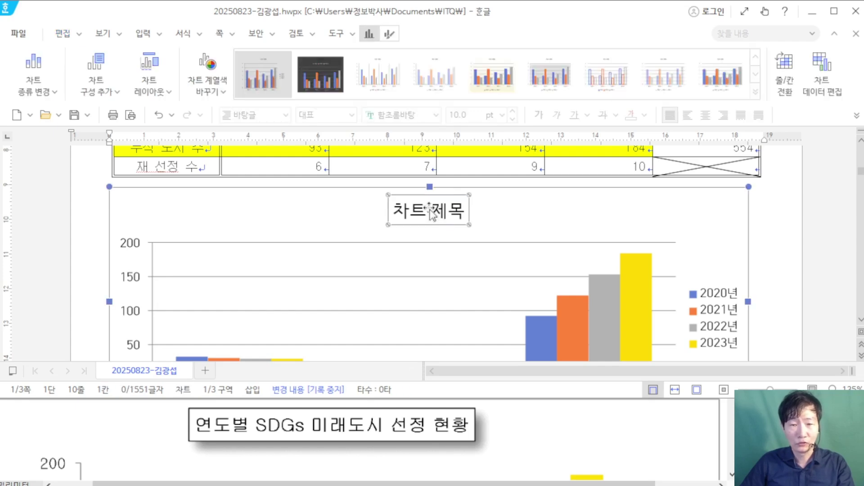
{"action": "right_click", "coordinate": [431, 213]}
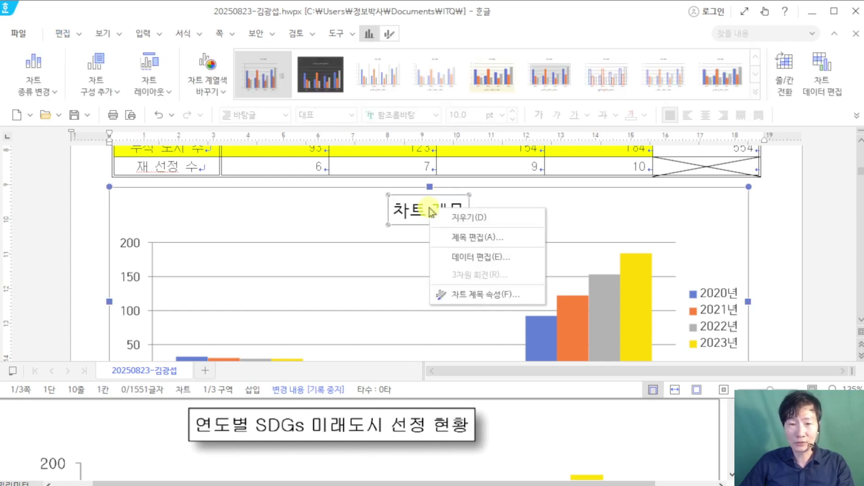
{"action": "left_click", "coordinate": [501, 244]}
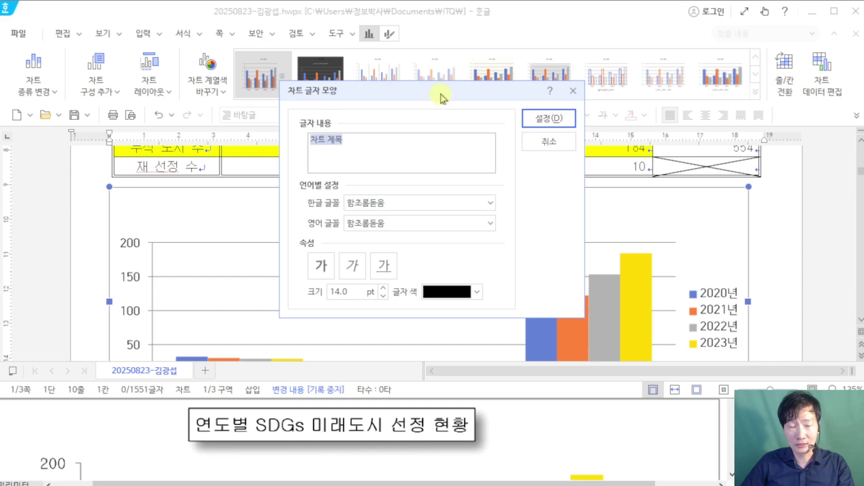
{"action": "left_click_drag", "start_coordinate": [439, 96], "coordinate": [437, 61]}
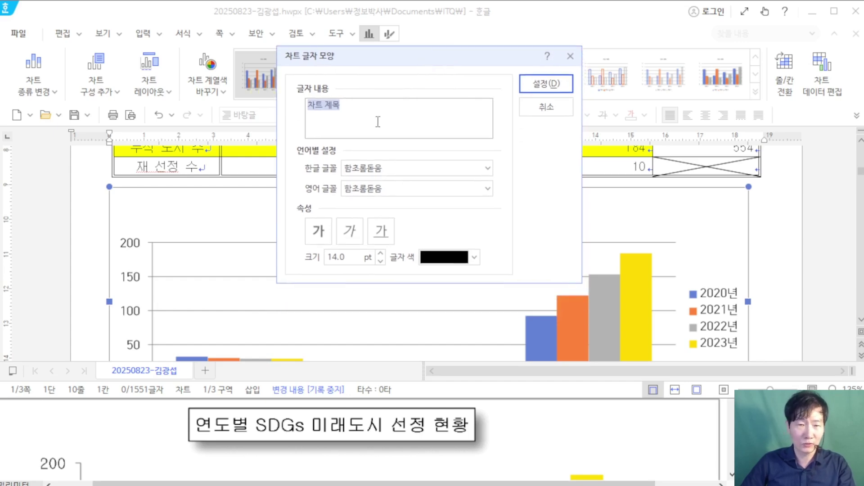
{"action": "type", "text": "연도별"}
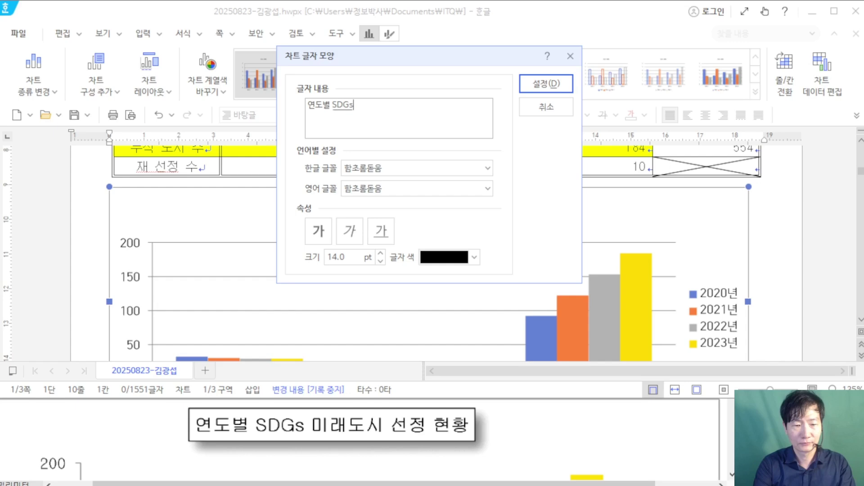
{"action": "type", "text": "SDGs 미래도시 "}
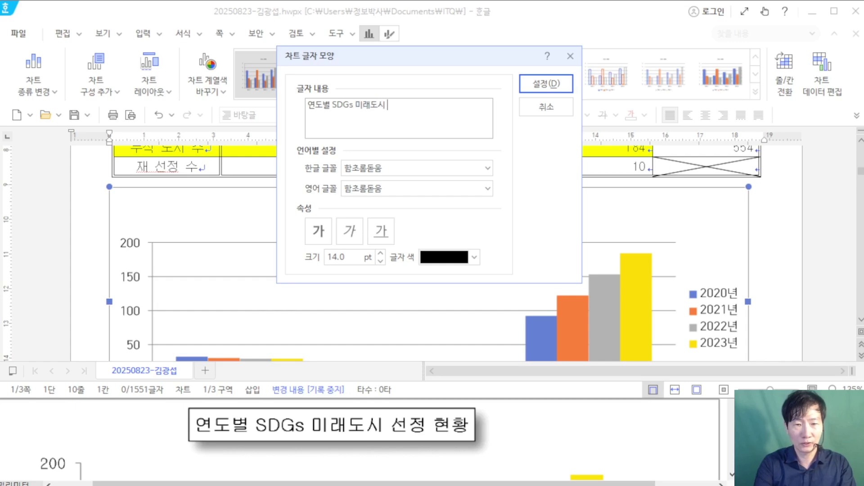
{"action": "type", "text": "선정 현황"}
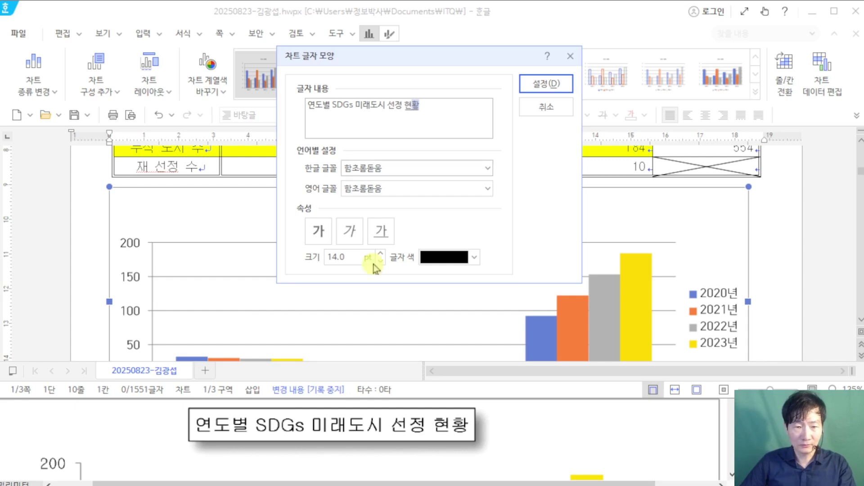
Step: Make the title bold, 12 pt, with 굴림 as both Korean and English font
{"action": "scroll", "coordinate": [363, 436], "scroll_direction": "down", "scroll_amount": 5}
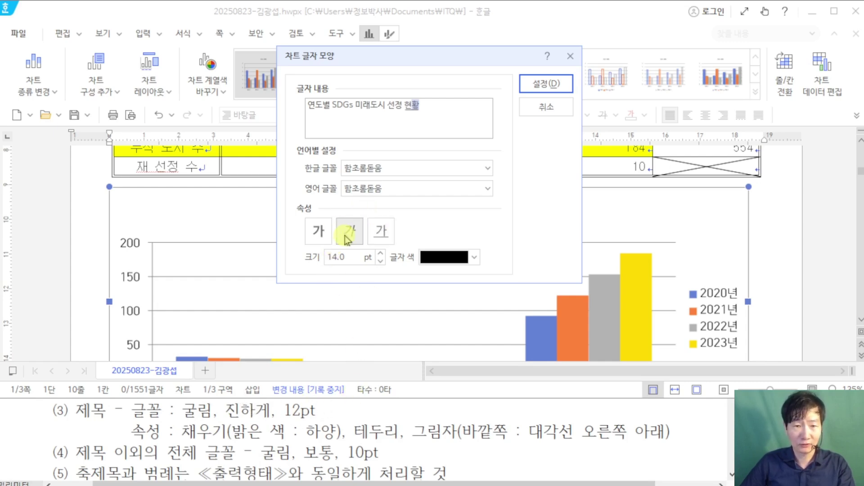
{"action": "left_click", "coordinate": [321, 231]}
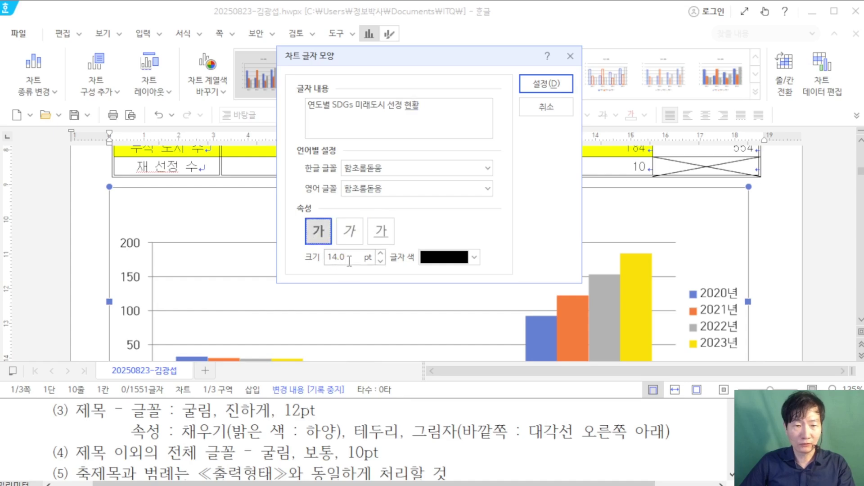
{"action": "double_click", "coordinate": [329, 265]}
{"action": "type", "text": "12"}
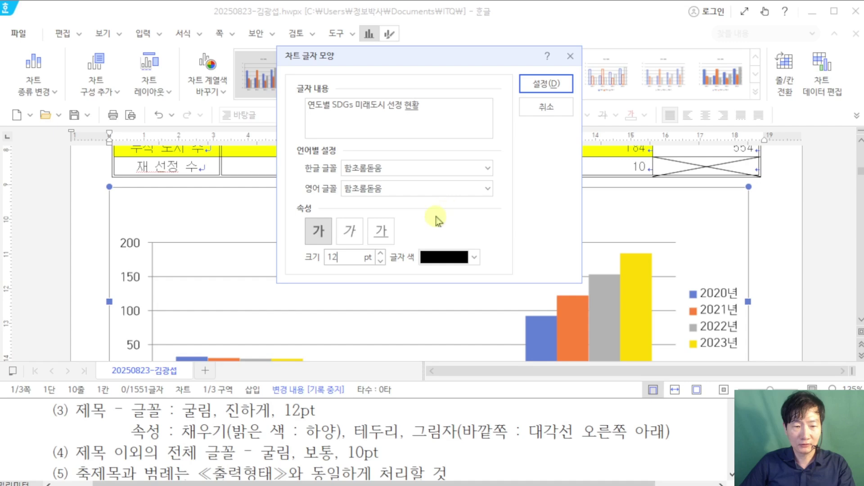
{"action": "scroll", "coordinate": [447, 443], "scroll_direction": "down", "scroll_amount": 5}
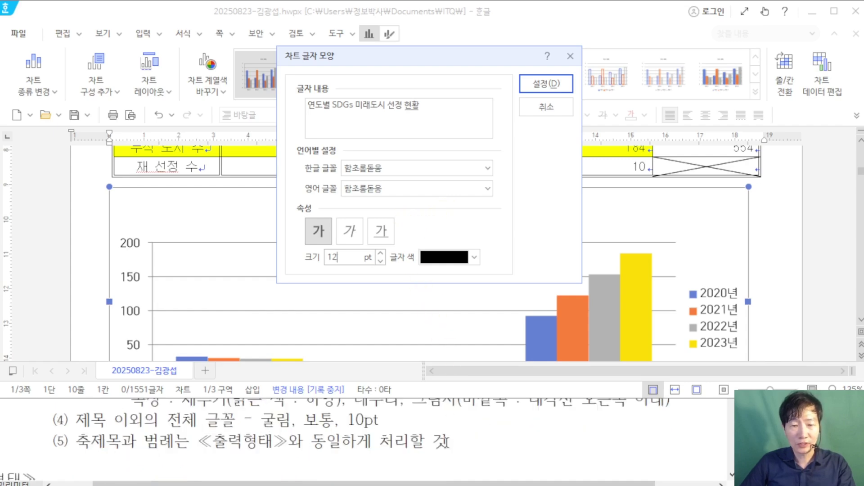
{"action": "scroll", "coordinate": [450, 437], "scroll_direction": "down", "scroll_amount": 1}
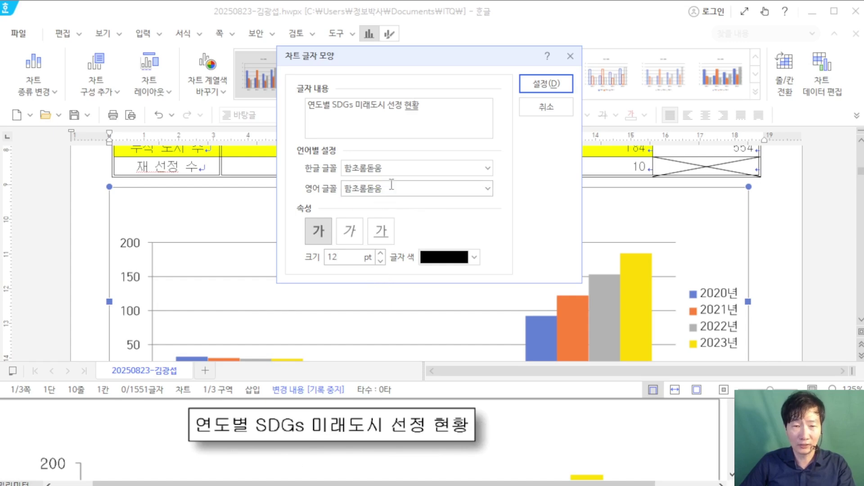
{"action": "left_click", "coordinate": [417, 170]}
{"action": "left_click_drag", "start_coordinate": [417, 172], "coordinate": [304, 163]}
{"action": "type", "text": "굴림"}
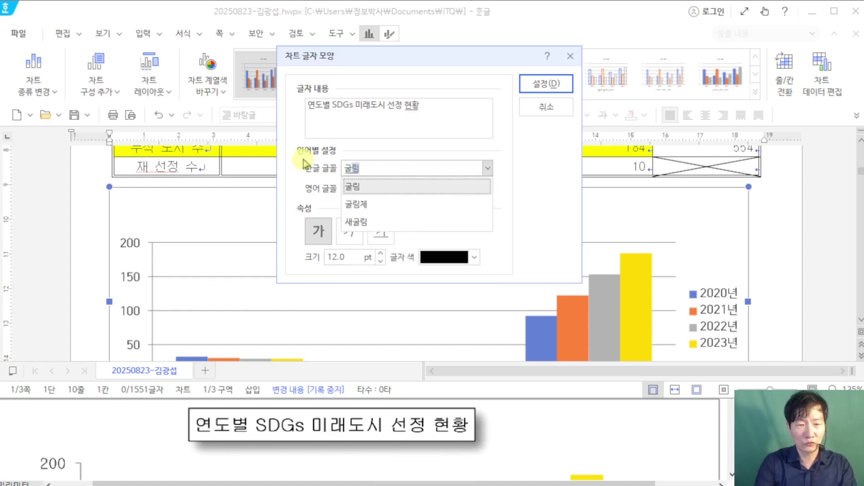
{"action": "key", "text": "Tab"}
{"action": "type", "text": "굴림"}
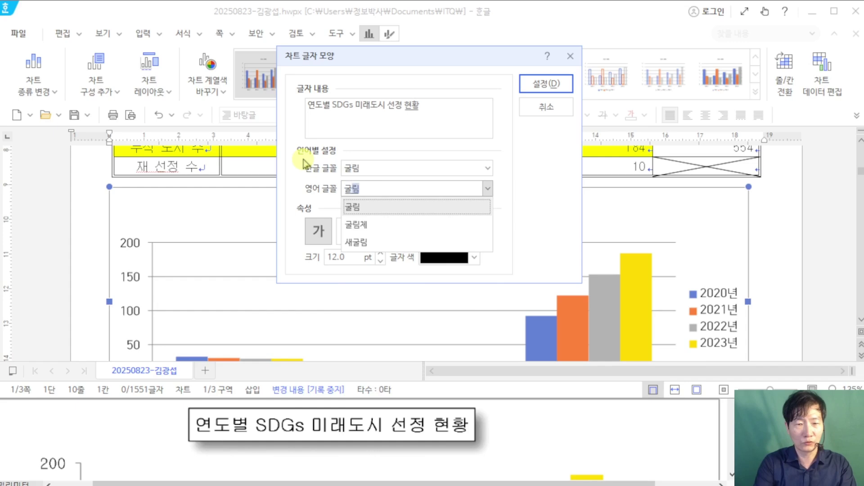
{"action": "left_click", "coordinate": [524, 189]}
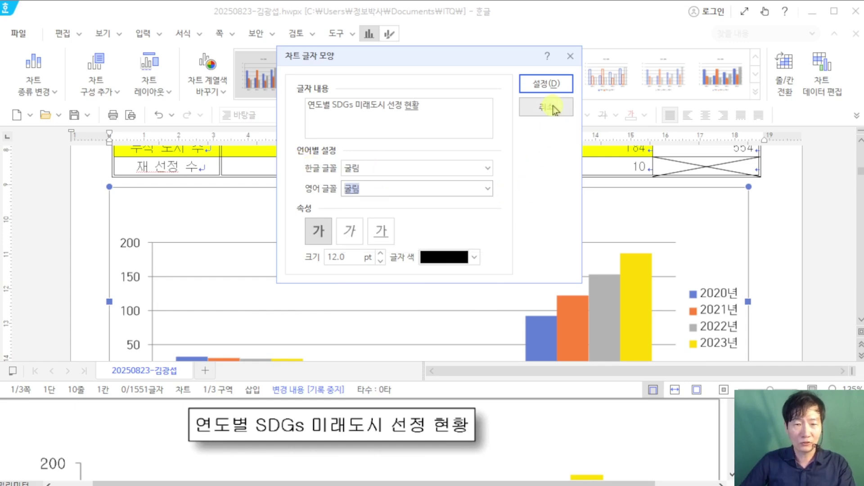
{"action": "left_click", "coordinate": [545, 84]}
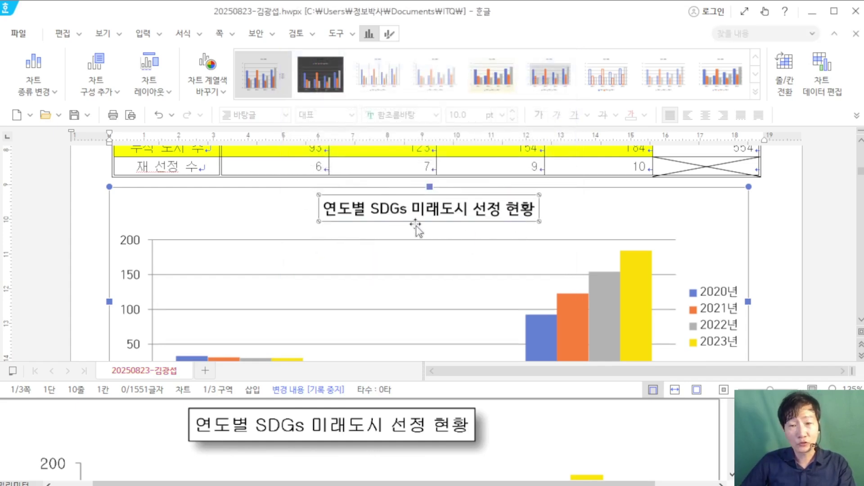
Step: Reapply 굴림 as the chart title's Korean font
{"action": "right_click", "coordinate": [445, 209]}
{"action": "left_click", "coordinate": [498, 237]}
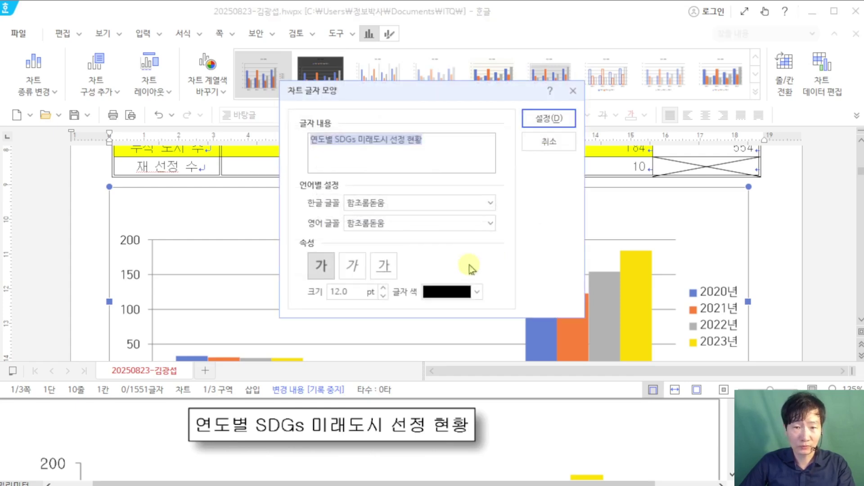
{"action": "left_click", "coordinate": [399, 205]}
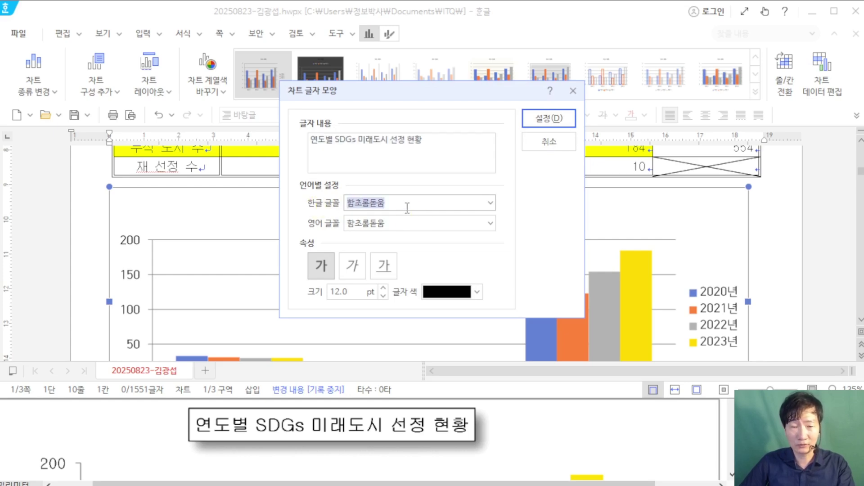
{"action": "left_click", "coordinate": [297, 206]}
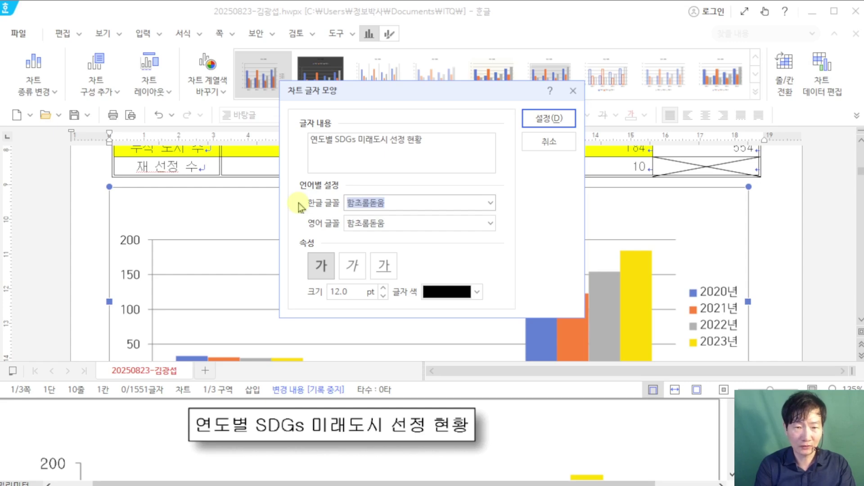
{"action": "type", "text": "굴ㄹ"}
{"action": "key", "text": "Return"}
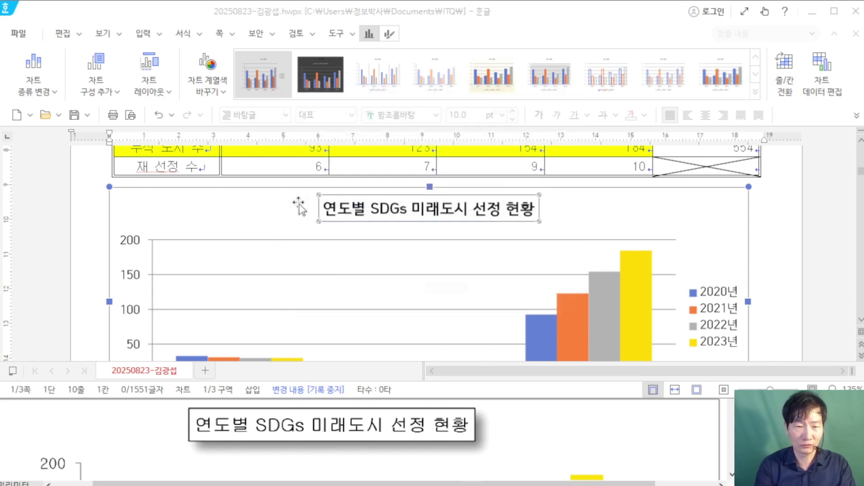
Step: Reapply 굴림 as the chart title's English font
{"action": "right_click", "coordinate": [398, 211]}
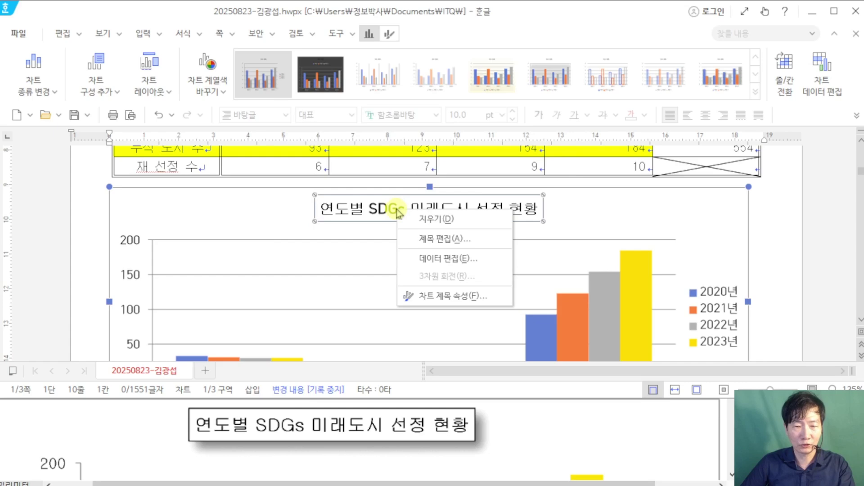
{"action": "left_click", "coordinate": [499, 238]}
{"action": "left_click", "coordinate": [368, 217]}
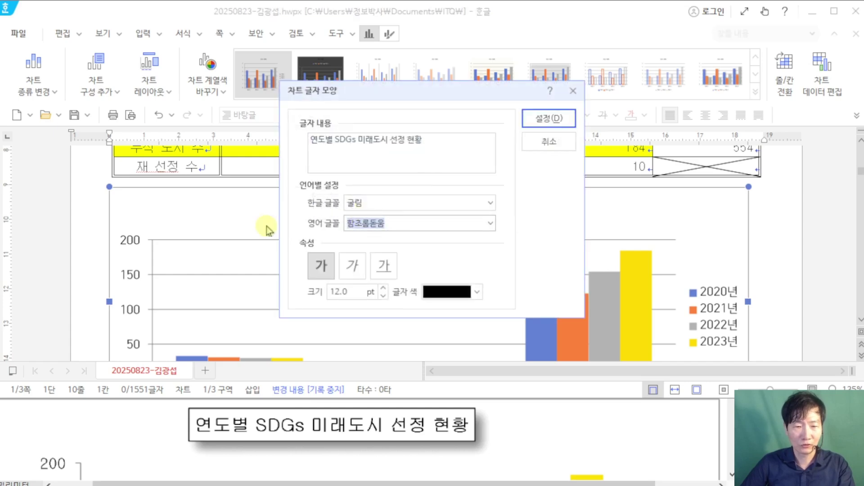
{"action": "type", "text": "굴리"}
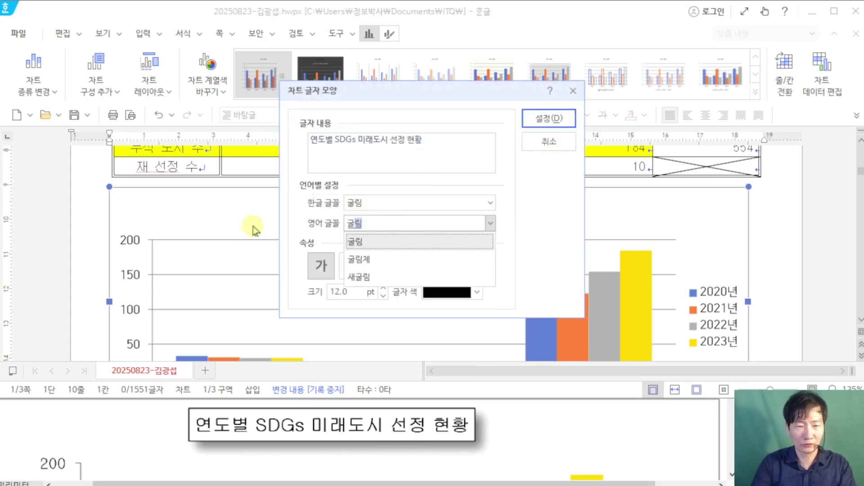
{"action": "key", "text": "Return"}
{"action": "key", "text": "Return"}
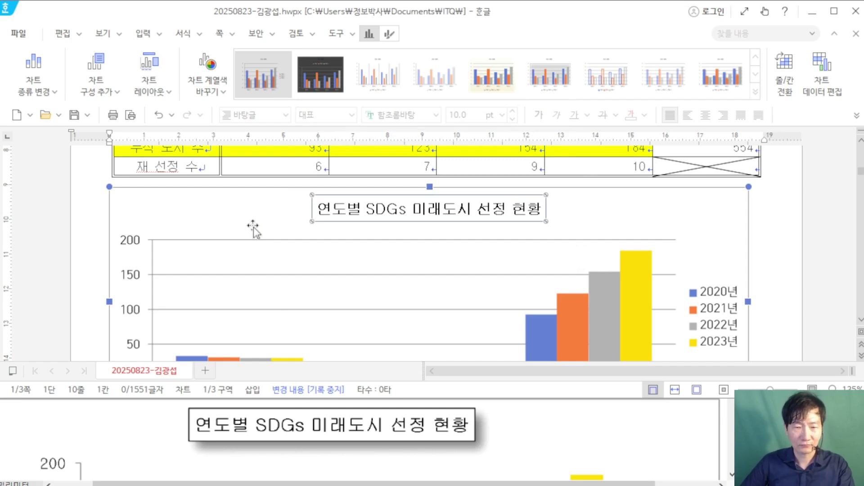
{"action": "scroll", "coordinate": [348, 449], "scroll_direction": "up", "scroll_amount": 1}
{"action": "scroll", "coordinate": [348, 450], "scroll_direction": "up", "scroll_amount": 3}
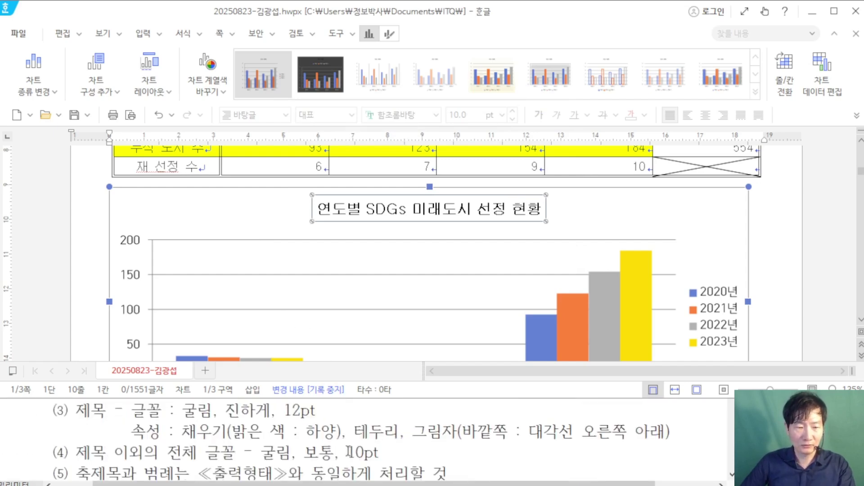
Step: Give the chart title a white fill, black border and 바깥쪽 대각선 오른쪽 아래 shadow
{"action": "double_click", "coordinate": [423, 209]}
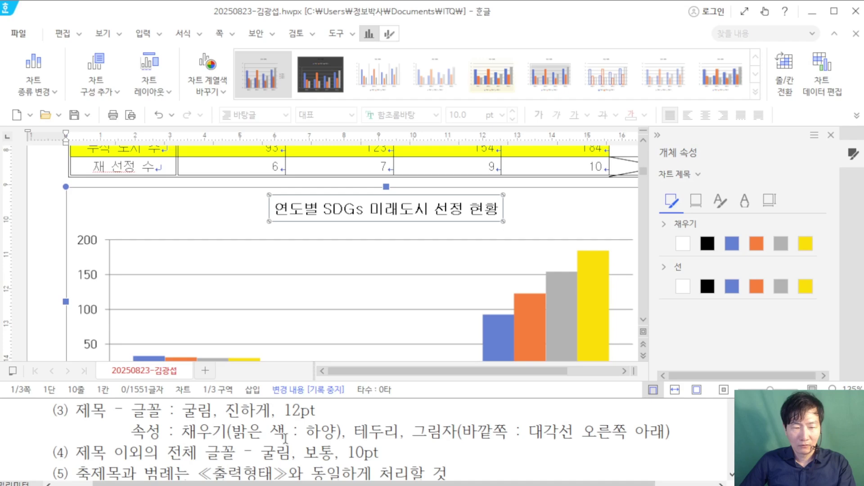
{"action": "left_click", "coordinate": [684, 243]}
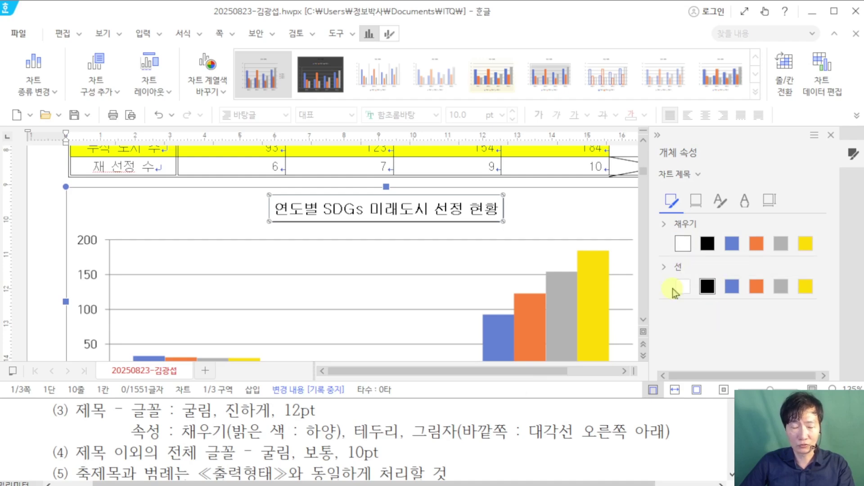
{"action": "left_click", "coordinate": [707, 287]}
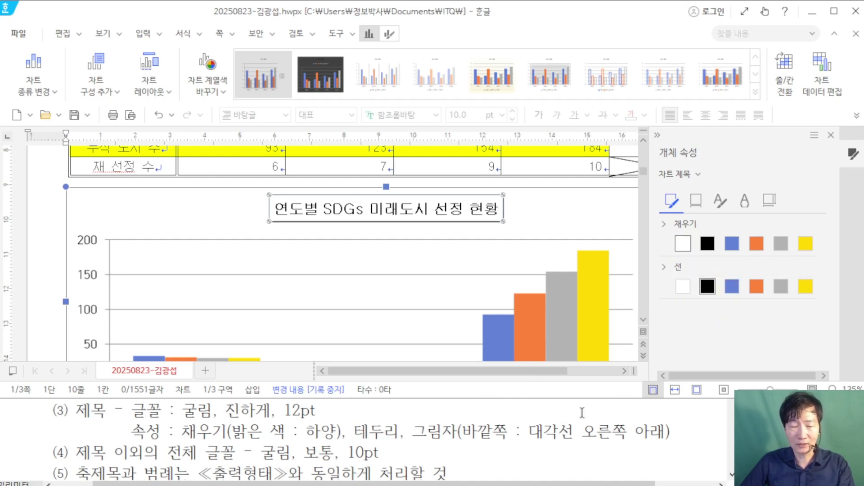
{"action": "left_click", "coordinate": [701, 200]}
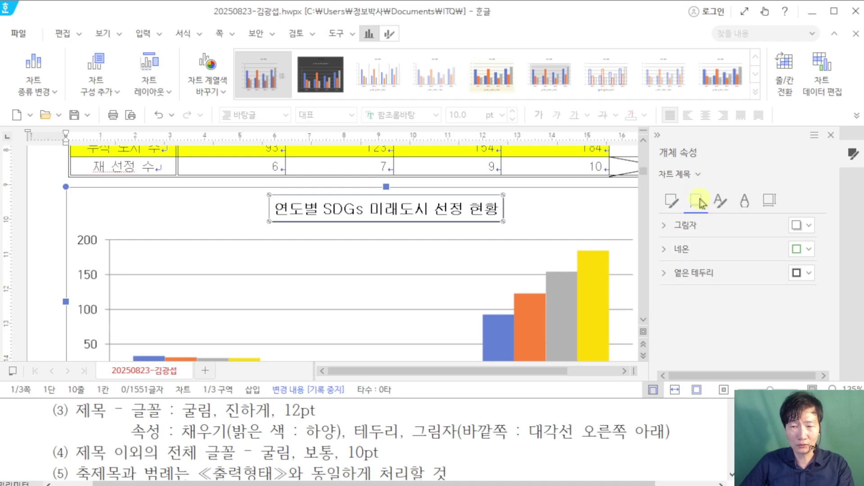
{"action": "left_click", "coordinate": [809, 225]}
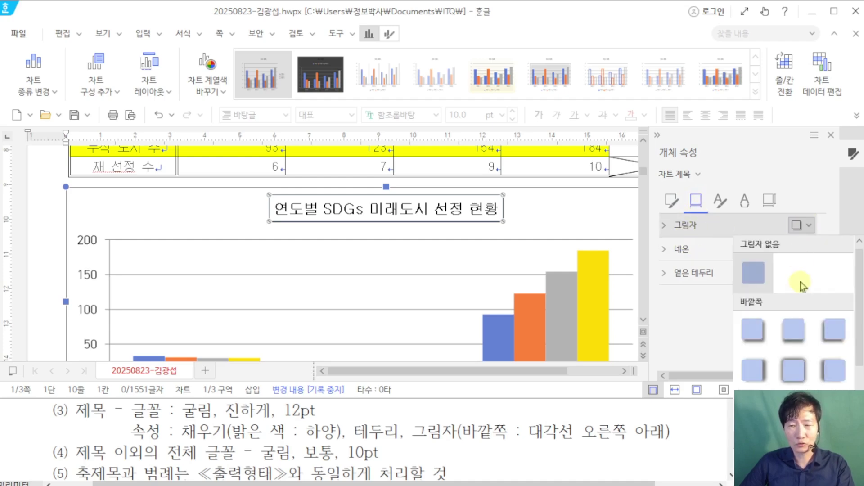
{"action": "left_click", "coordinate": [755, 333]}
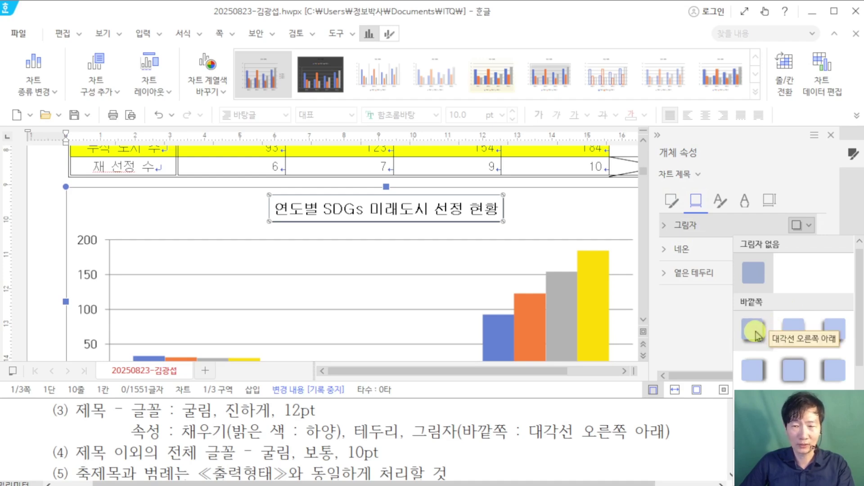
{"action": "left_click", "coordinate": [757, 335]}
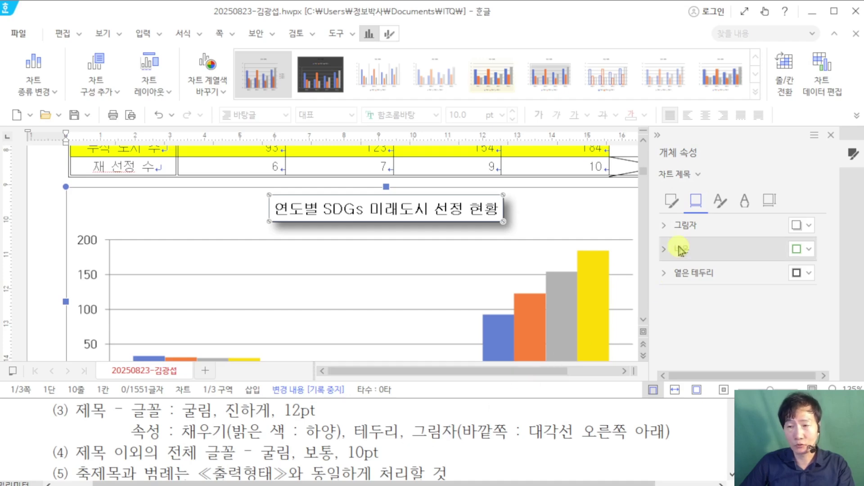
{"action": "left_click_drag", "start_coordinate": [662, 228], "coordinate": [693, 228]}
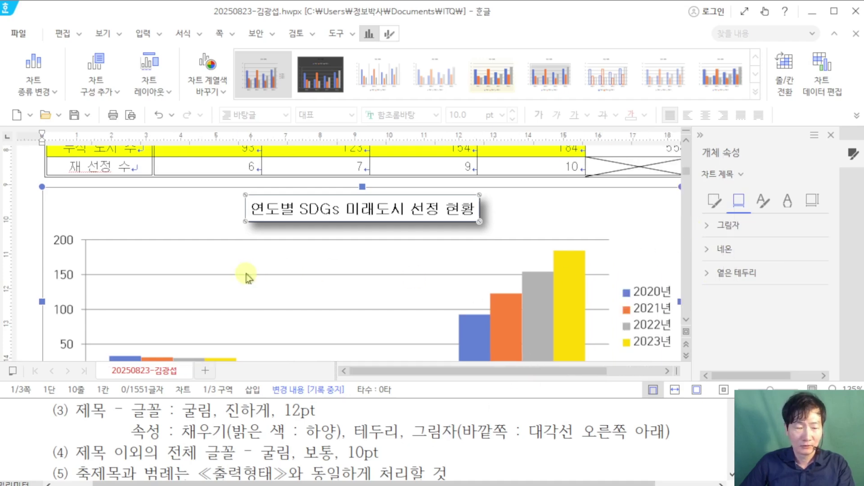
{"action": "scroll", "coordinate": [219, 441], "scroll_direction": "down", "scroll_amount": 1}
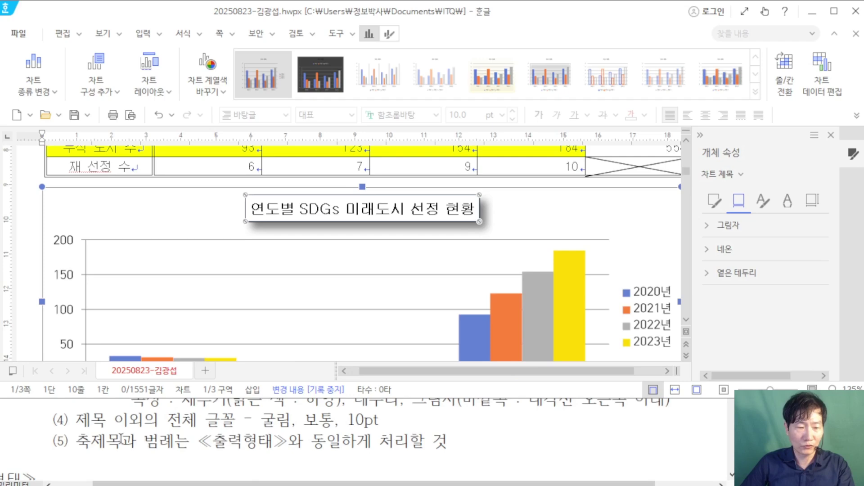
{"action": "left_click_drag", "start_coordinate": [122, 437], "coordinate": [373, 441]}
{"action": "left_click", "coordinate": [261, 431]}
{"action": "scroll", "coordinate": [270, 419], "scroll_direction": "down", "scroll_amount": 4}
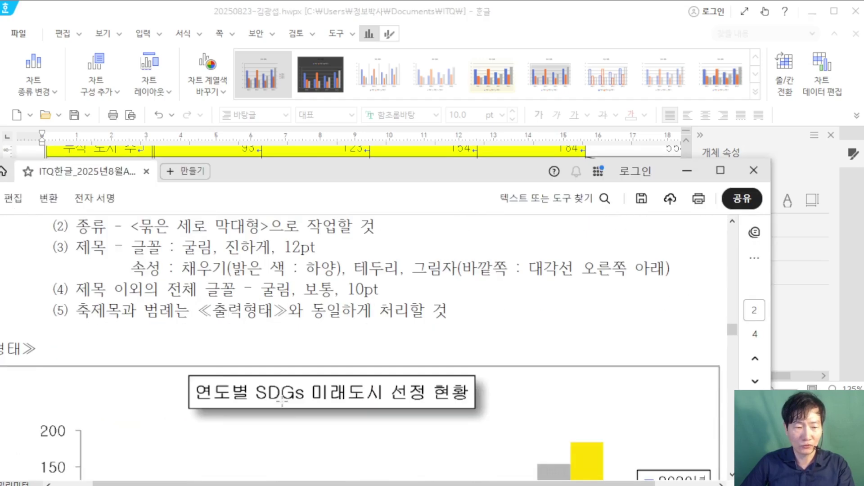
{"action": "scroll", "coordinate": [282, 403], "scroll_direction": "down", "scroll_amount": 3}
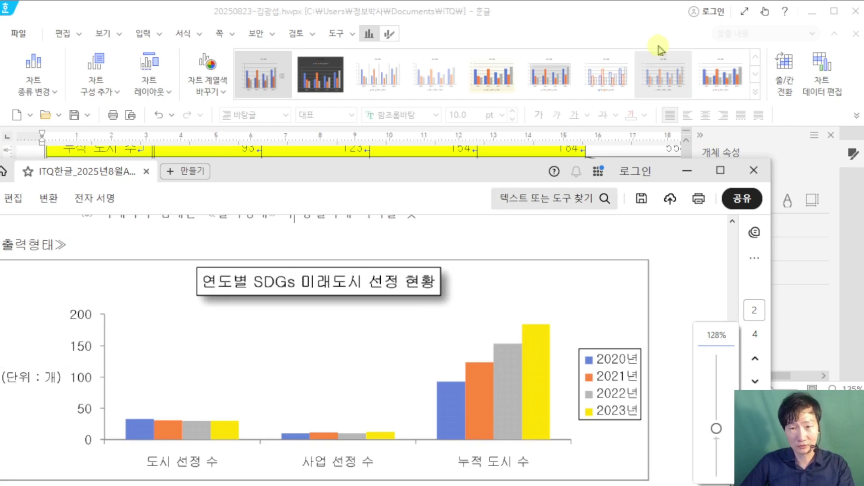
{"action": "left_click", "coordinate": [588, 14]}
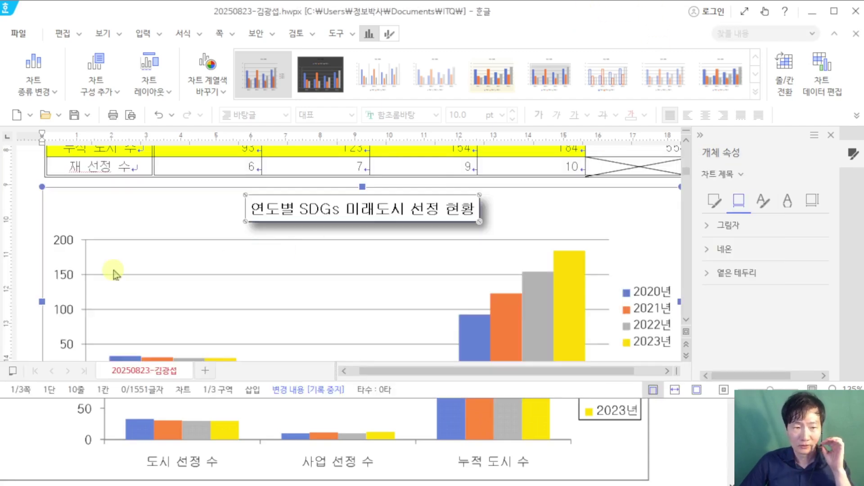
{"action": "scroll", "coordinate": [172, 425], "scroll_direction": "up", "scroll_amount": 2}
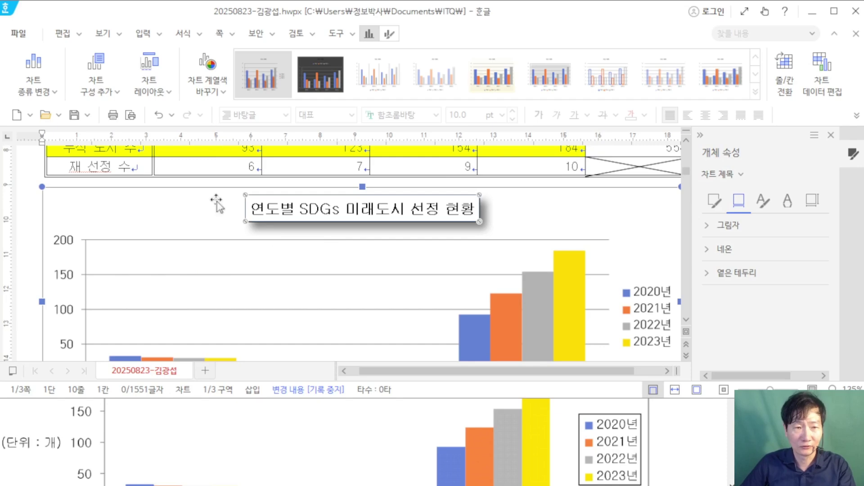
Step: Add a 기본 세로 axis title and set its text direction to 가로
{"action": "left_click", "coordinate": [100, 87]}
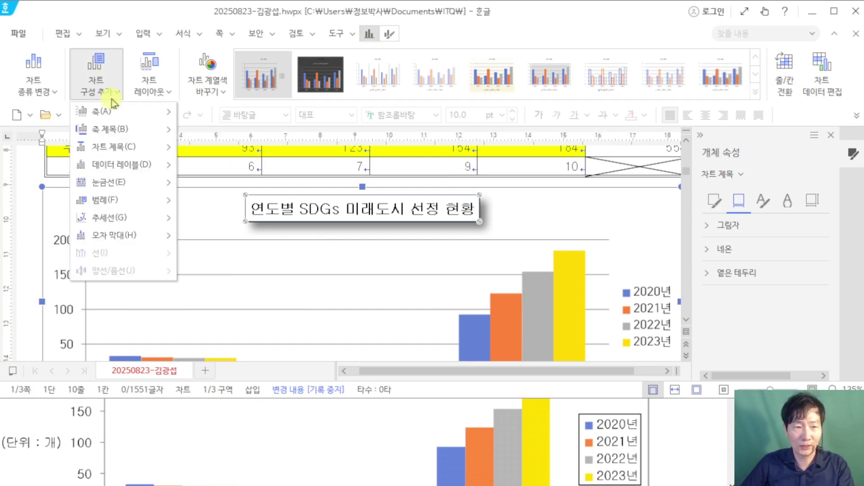
{"action": "mouse_move", "coordinate": [138, 132]}
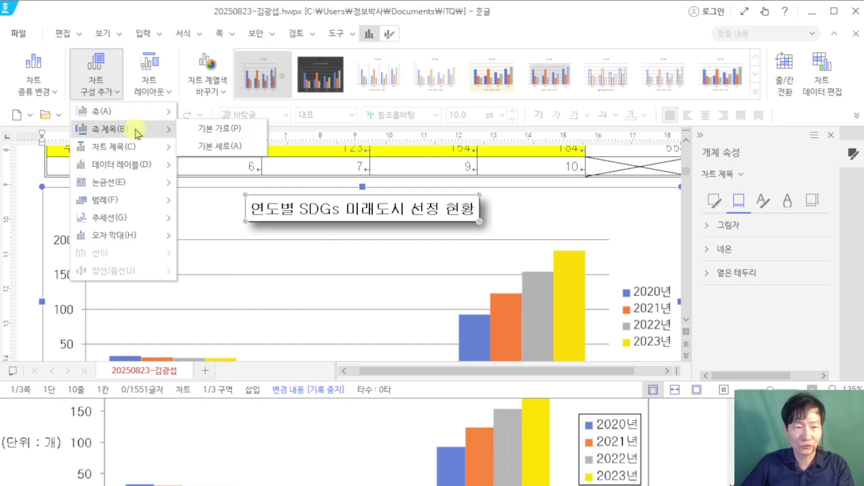
{"action": "left_click", "coordinate": [225, 146]}
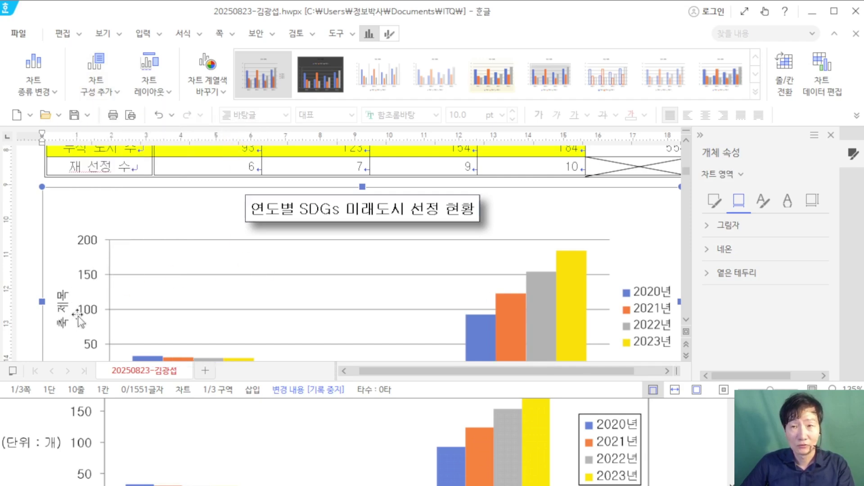
{"action": "left_click", "coordinate": [57, 302]}
{"action": "left_click", "coordinate": [60, 305]}
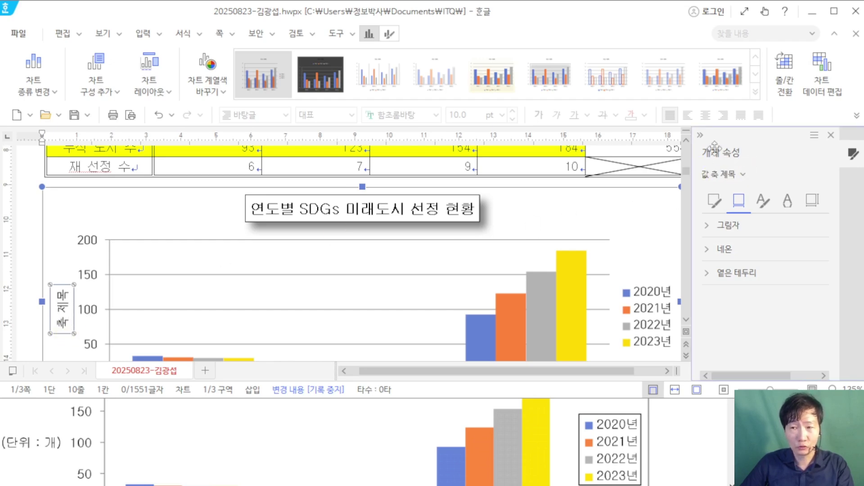
{"action": "left_click", "coordinate": [814, 202]}
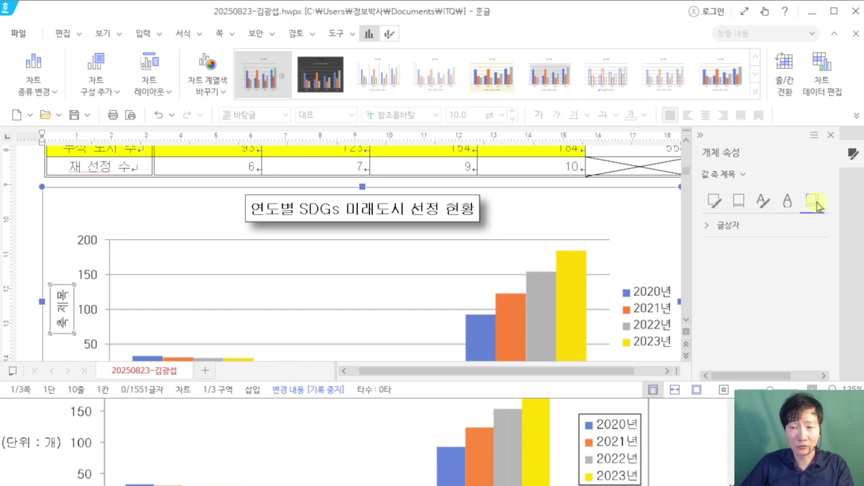
{"action": "left_click", "coordinate": [710, 225]}
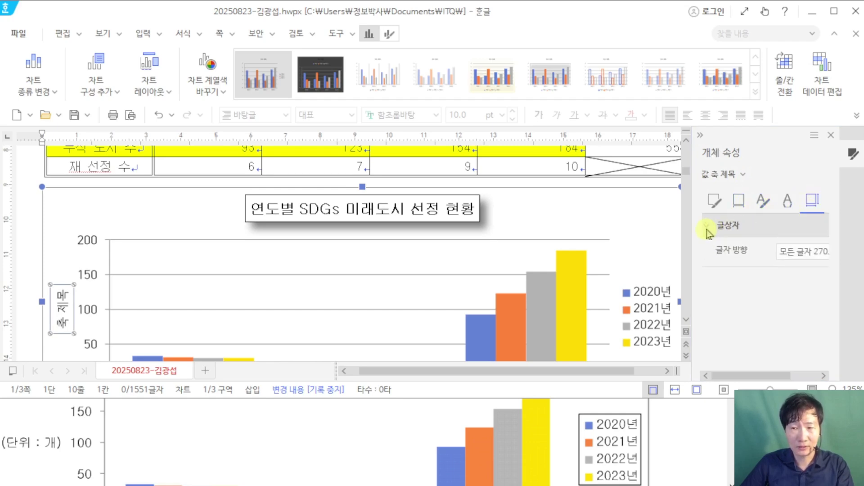
{"action": "left_click", "coordinate": [794, 255]}
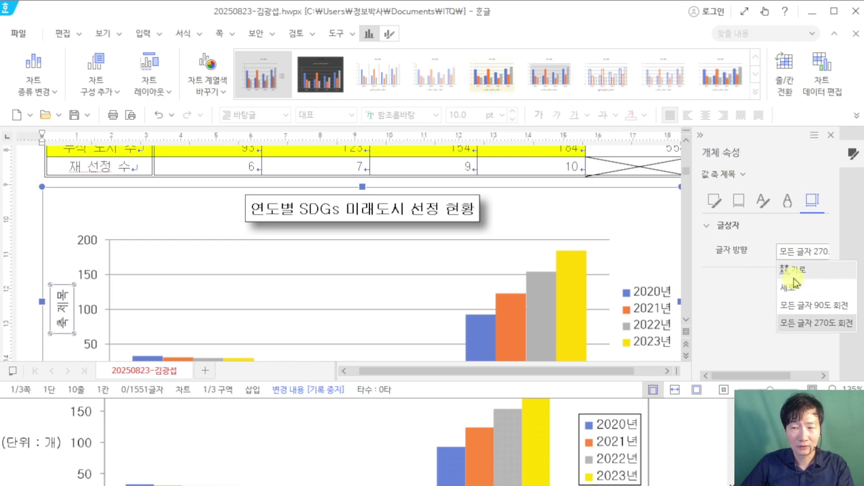
{"action": "left_click", "coordinate": [794, 271]}
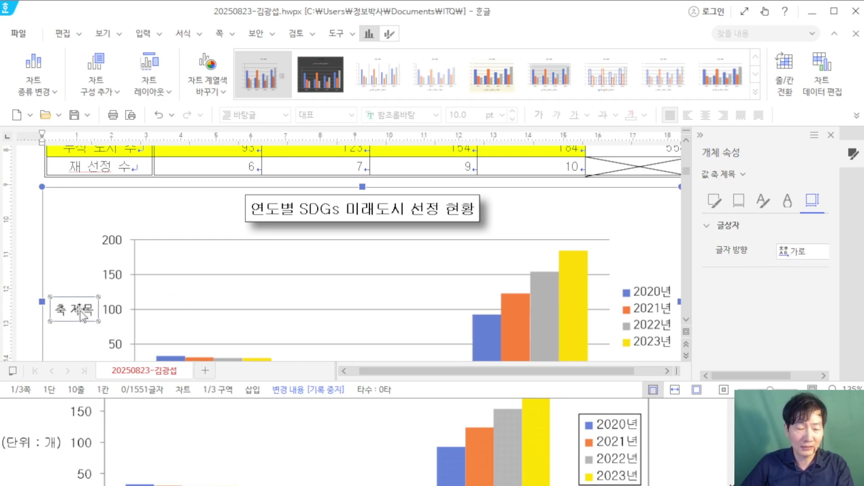
Step: Start replacing the axis title text with '(단위 : 개)' via 제목 편집
{"action": "scroll", "coordinate": [80, 311], "scroll_direction": "down", "scroll_amount": 3}
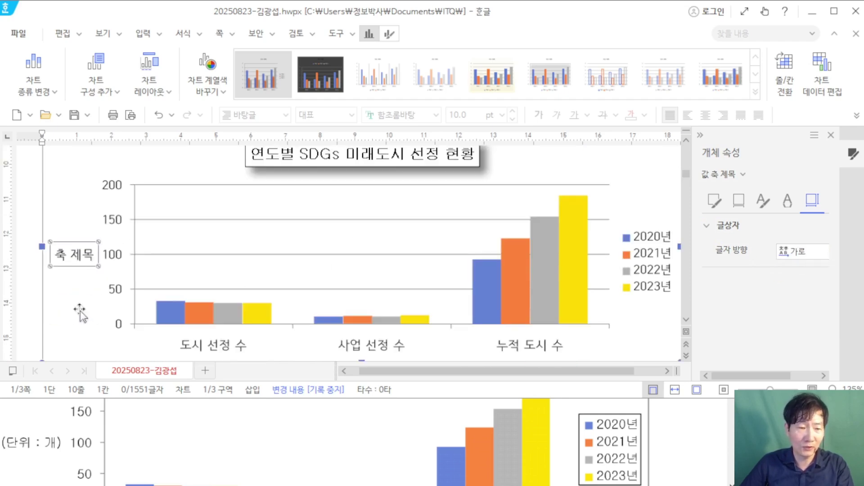
{"action": "right_click", "coordinate": [88, 260]}
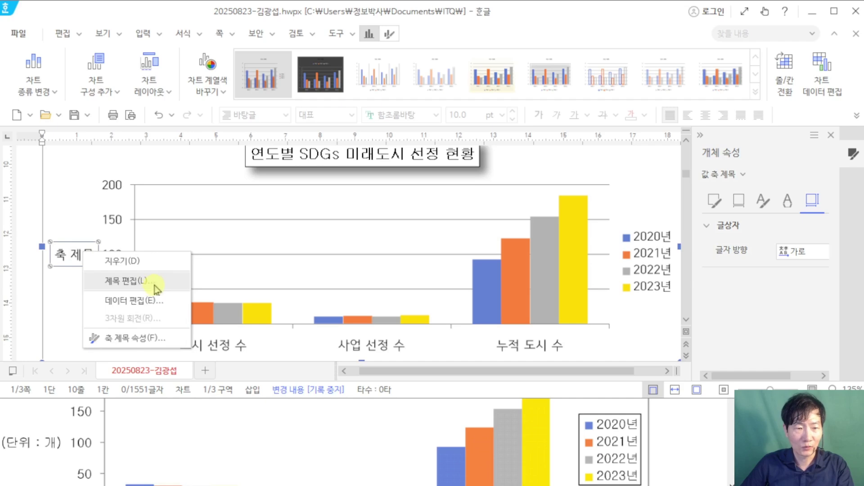
{"action": "left_click", "coordinate": [154, 284]}
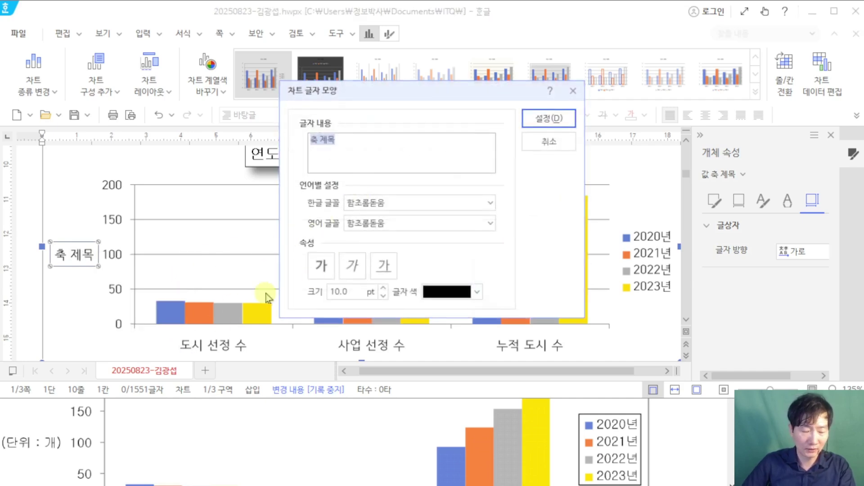
{"action": "type", "text": "단위 : 개)"}
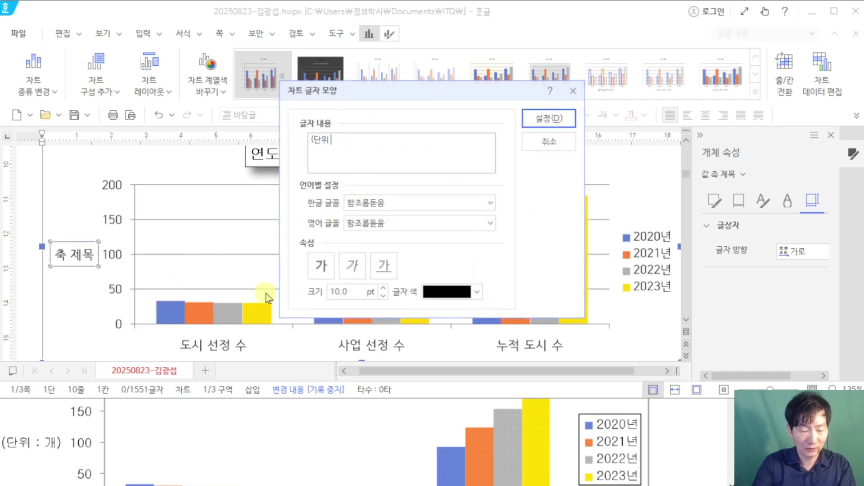
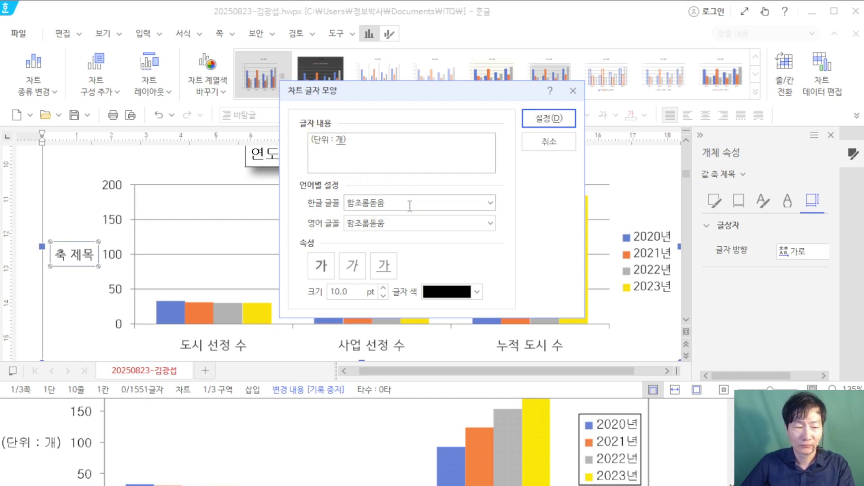
Step: Change the '(단위 : 개)' axis title's Korean font from 함초롬돋움 and its English font to 굴림
{"action": "left_click_drag", "start_coordinate": [409, 206], "coordinate": [317, 202]}
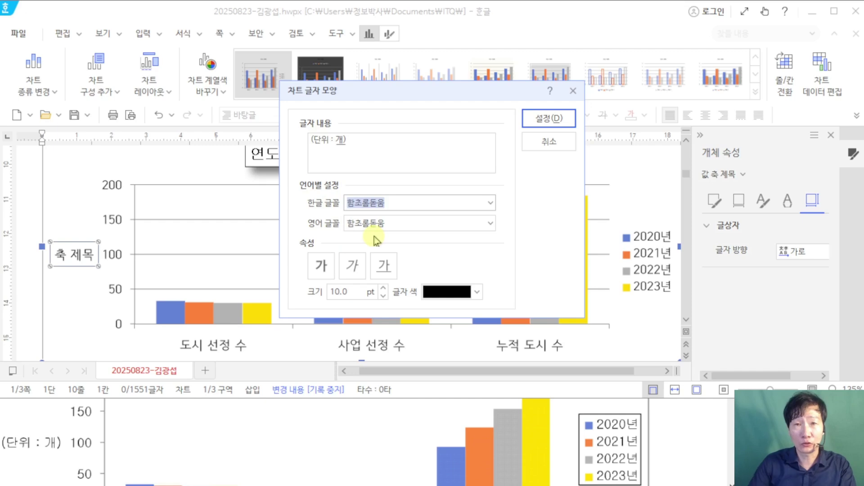
{"action": "type", "text": "굴림"}
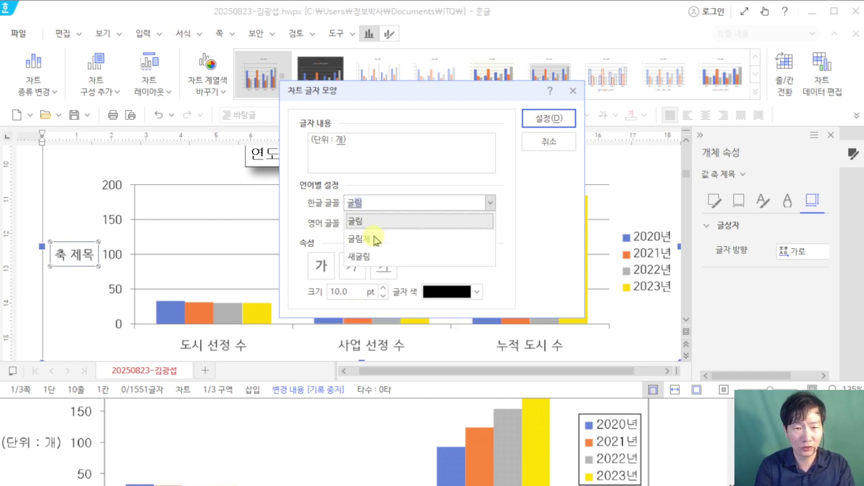
{"action": "key", "text": "Return"}
{"action": "key", "text": "Return"}
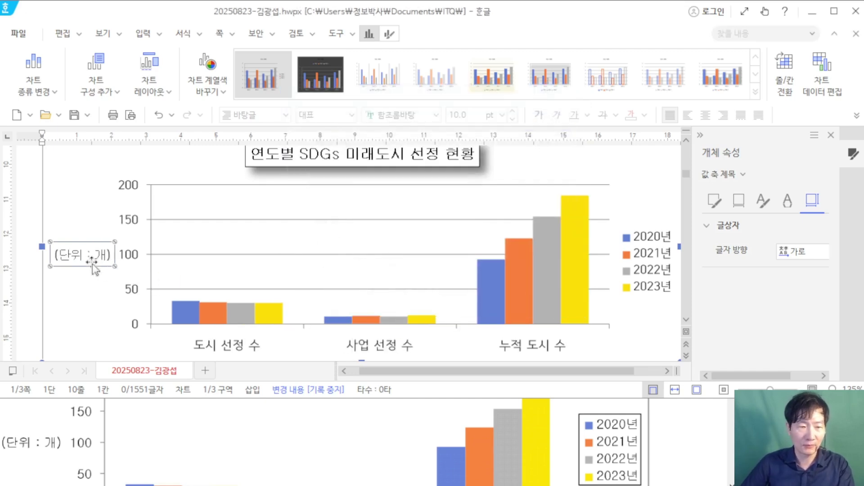
{"action": "right_click", "coordinate": [92, 252]}
{"action": "left_click", "coordinate": [139, 283]}
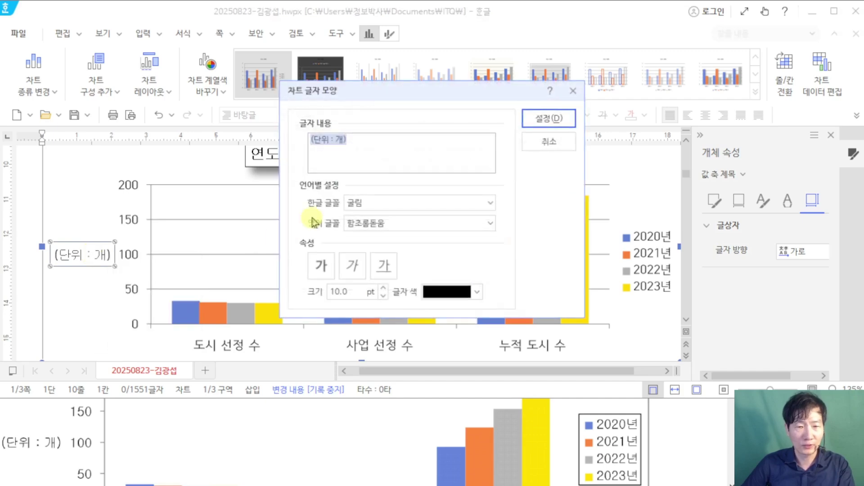
{"action": "key", "text": "Tab"}
{"action": "key", "text": "Tab"}
{"action": "type", "text": "굴림"}
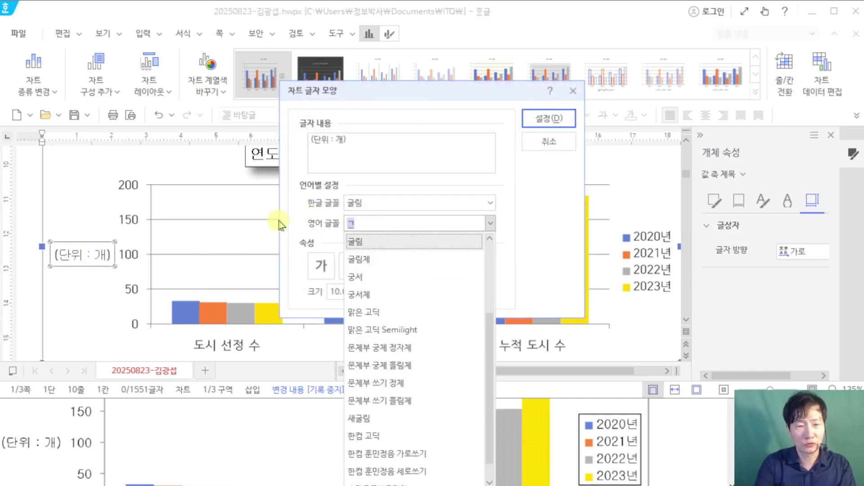
{"action": "key", "text": "Return"}
{"action": "key", "text": "Return"}
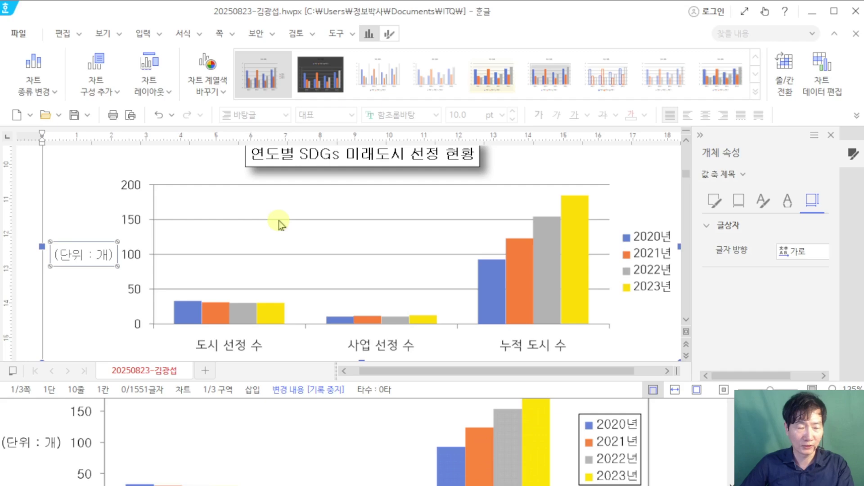
{"action": "left_click", "coordinate": [131, 227]}
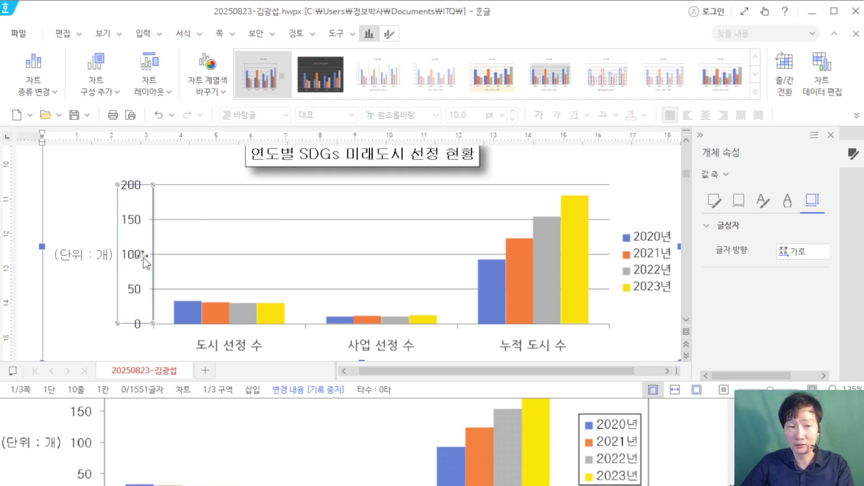
Step: Set the value axis numbers' English font to 굴림 and delete the horizontal gridlines
{"action": "right_click", "coordinate": [134, 215]}
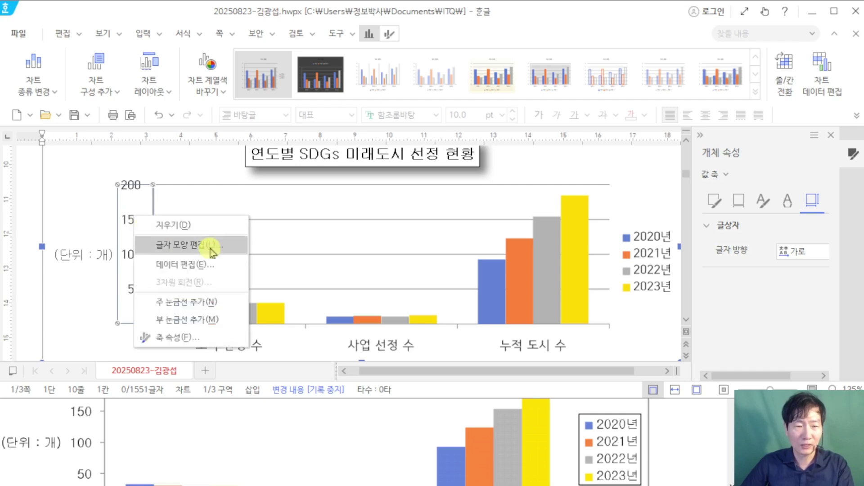
{"action": "left_click", "coordinate": [212, 245]}
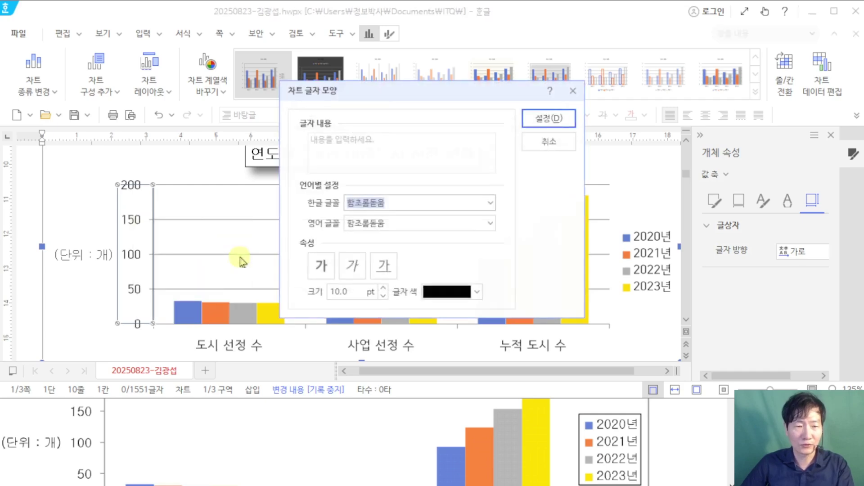
{"action": "left_click", "coordinate": [387, 222]}
{"action": "type", "text": "굴림"}
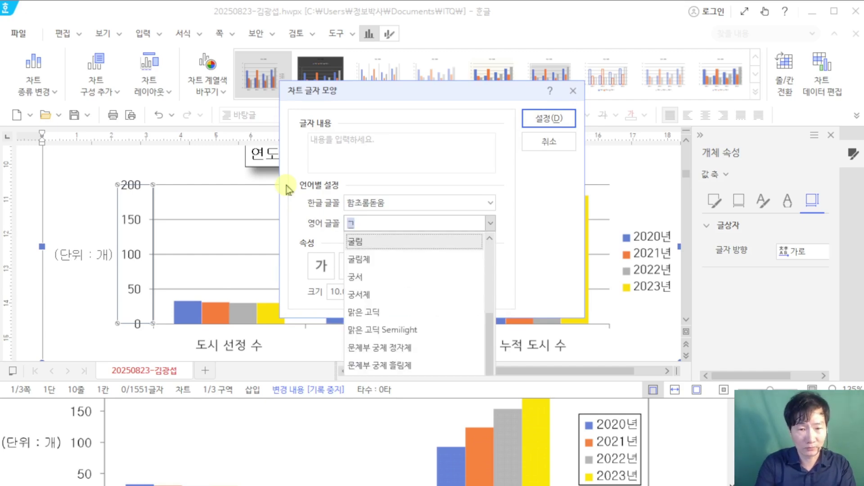
{"action": "key", "text": "Return"}
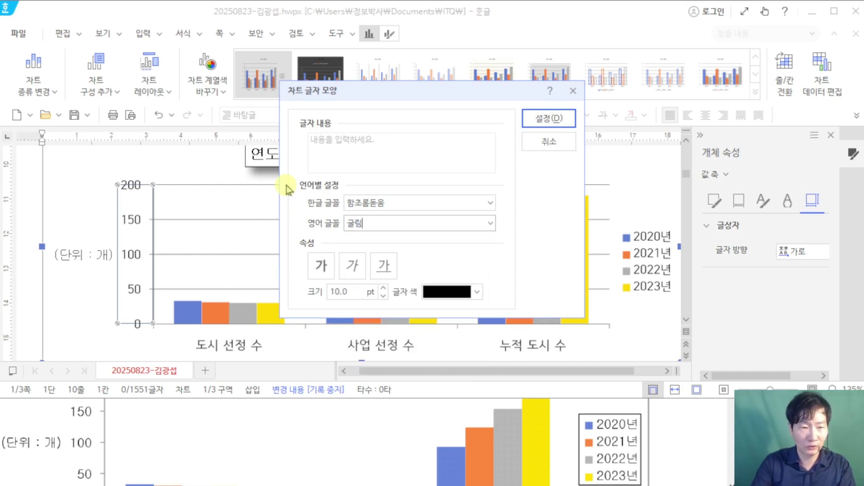
{"action": "key", "text": "Return"}
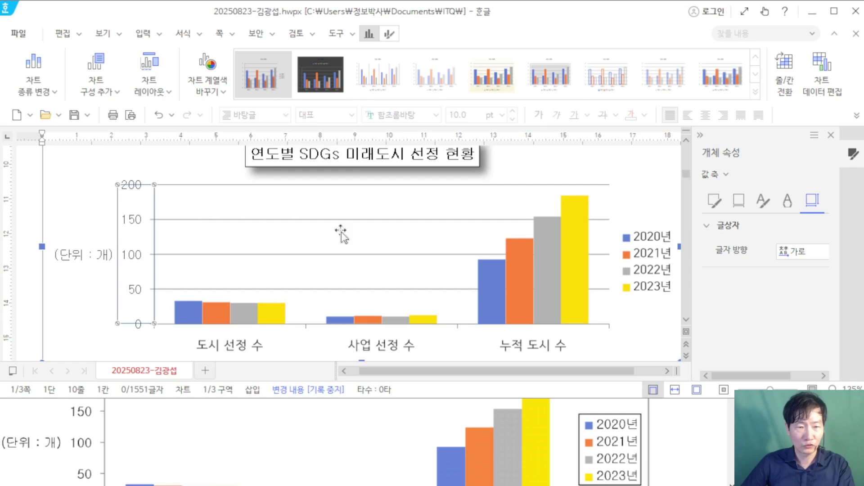
{"action": "left_click", "coordinate": [335, 220]}
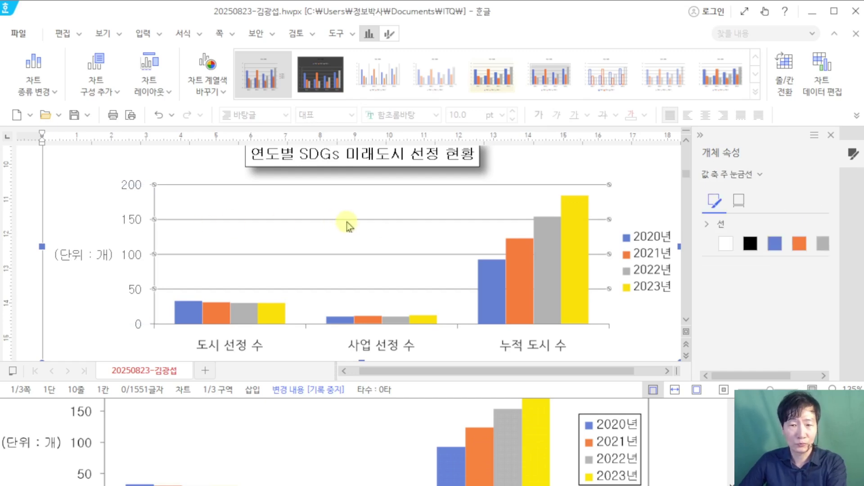
{"action": "key", "text": "Delete"}
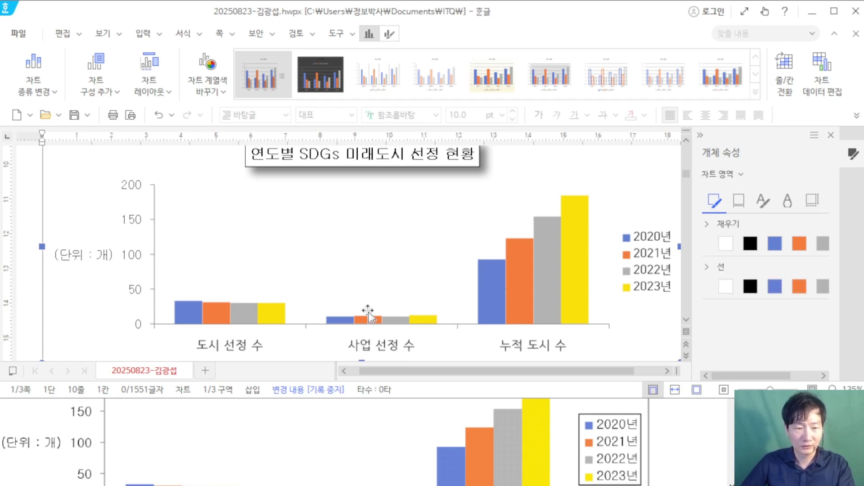
Step: Set the category axis labels' Korean font to 굴림
{"action": "left_click", "coordinate": [233, 349]}
{"action": "scroll", "coordinate": [245, 315], "scroll_direction": "down", "scroll_amount": 2}
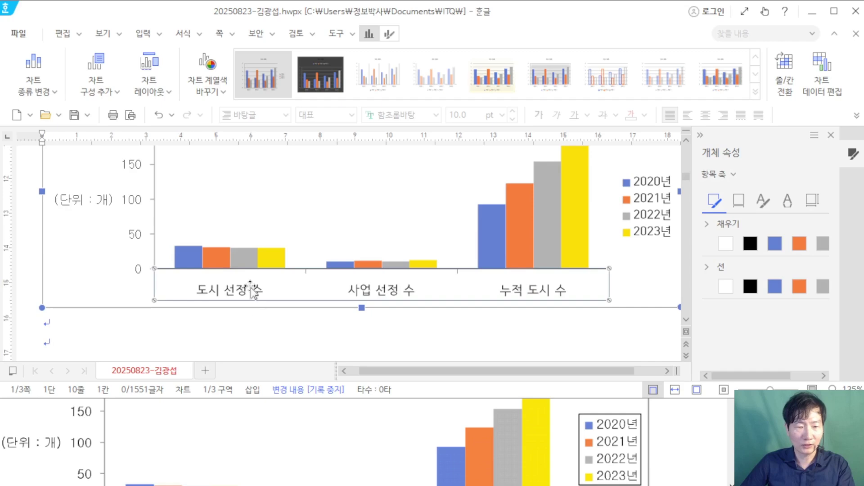
{"action": "right_click", "coordinate": [254, 293]}
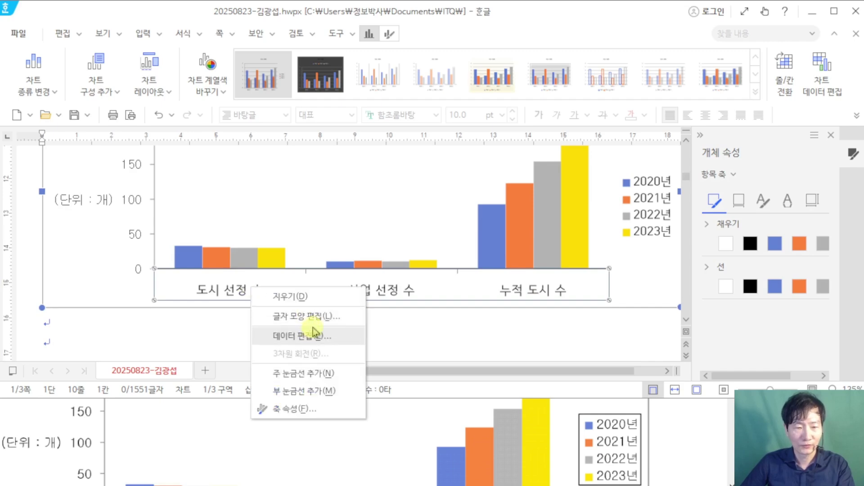
{"action": "left_click", "coordinate": [338, 316]}
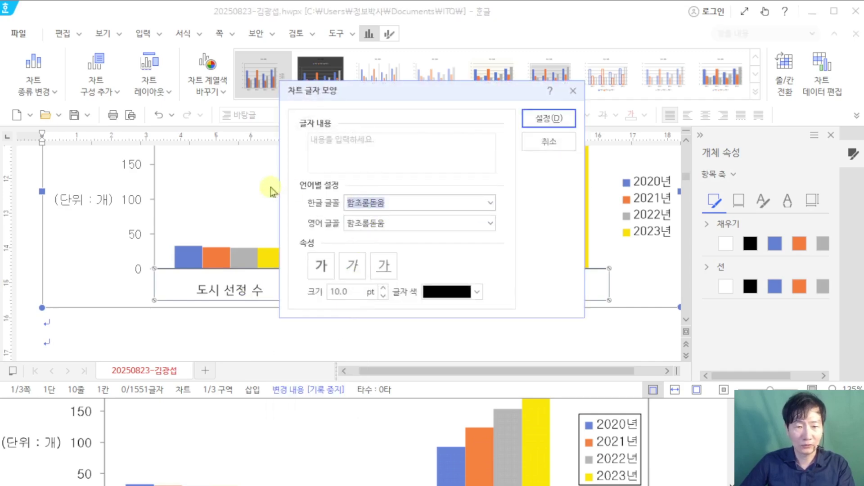
{"action": "type", "text": "굴림"}
{"action": "key", "text": "Return"}
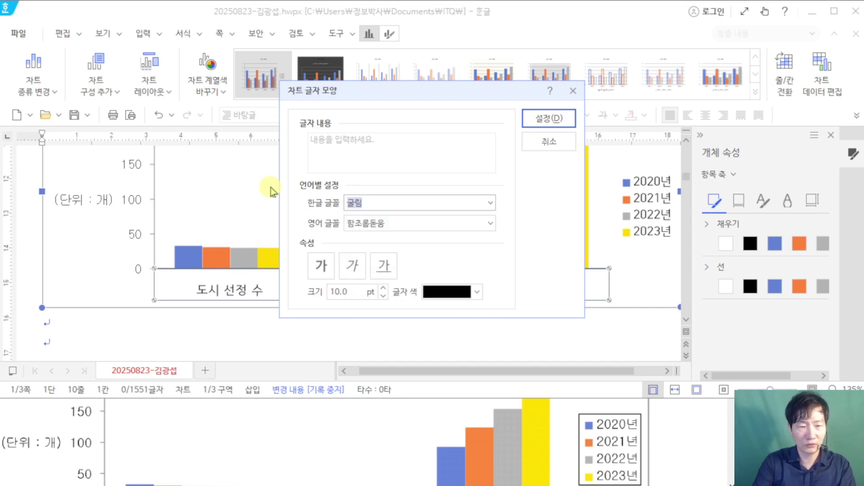
{"action": "key", "text": "Return"}
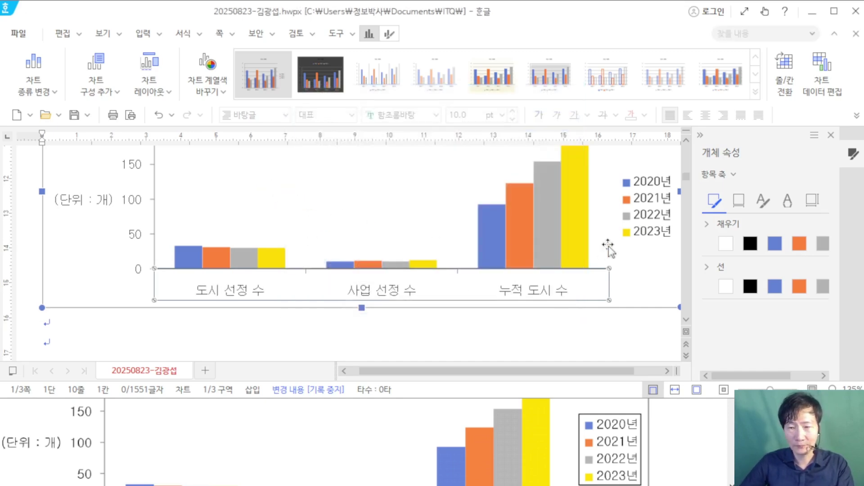
{"action": "left_click", "coordinate": [638, 219]}
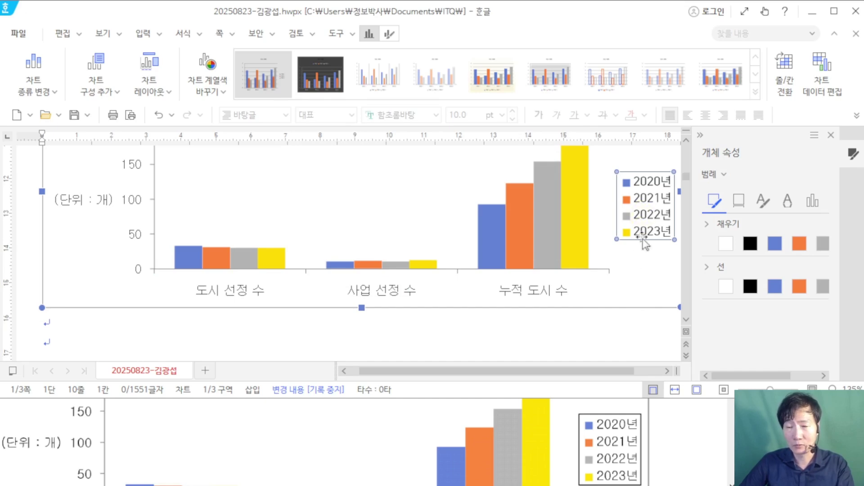
Step: Give the chart legend a black outline and set its Korean font to 굴림
{"action": "left_click", "coordinate": [748, 287]}
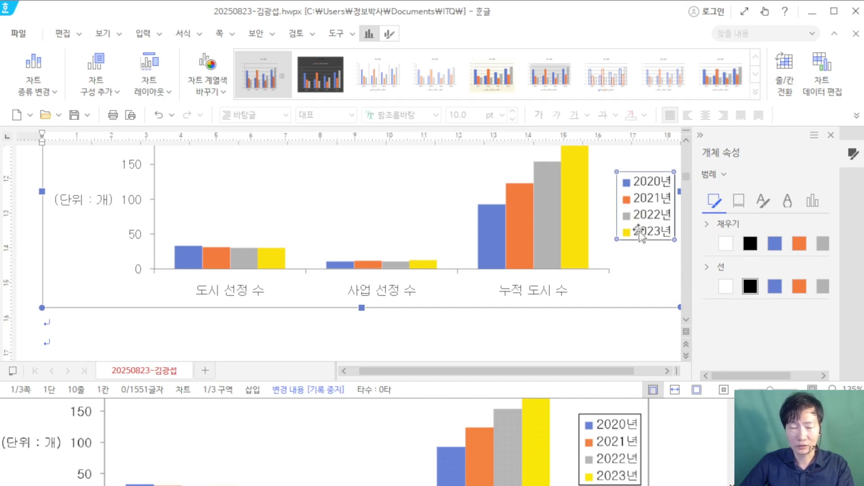
{"action": "left_click", "coordinate": [644, 200]}
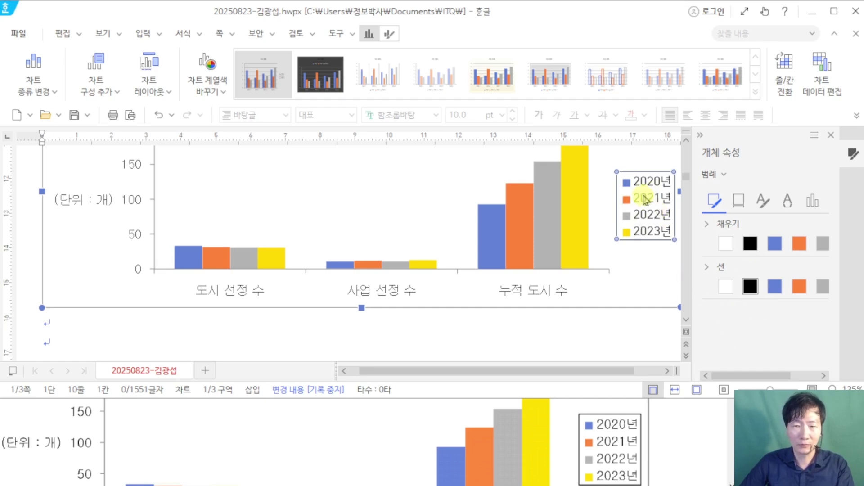
{"action": "right_click", "coordinate": [645, 199]}
{"action": "left_click", "coordinate": [656, 225]}
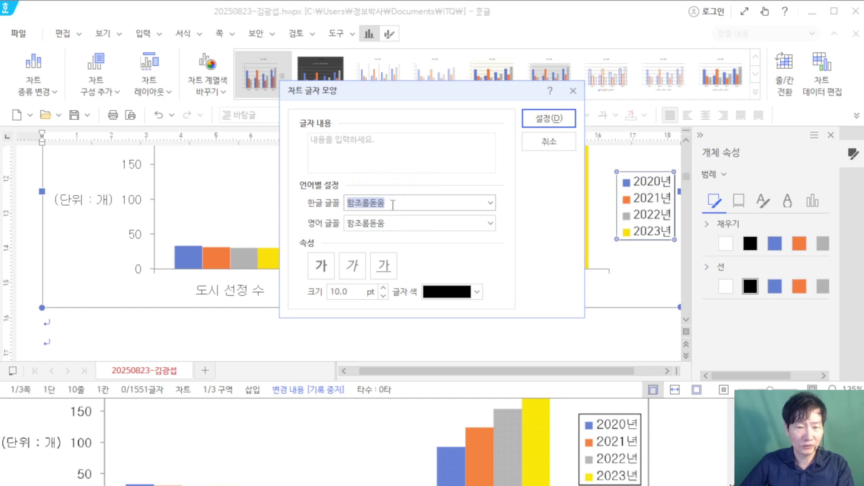
{"action": "type", "text": "굴르"}
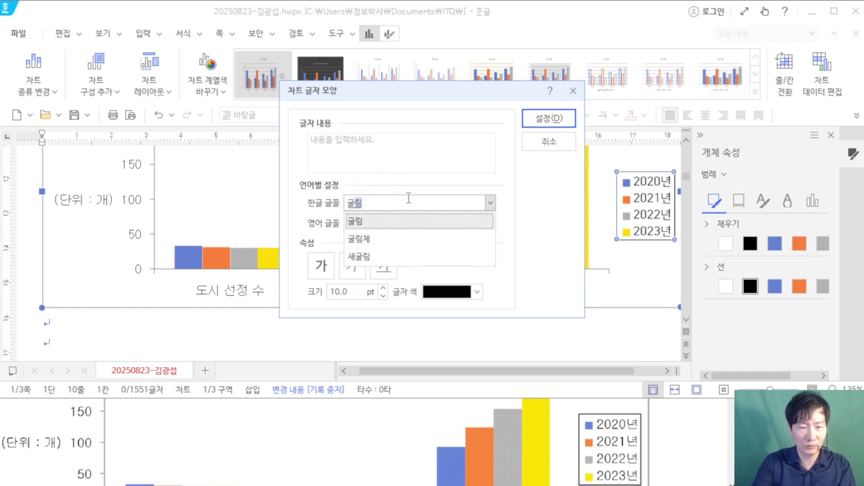
{"action": "key", "text": "Return"}
{"action": "key", "text": "Return"}
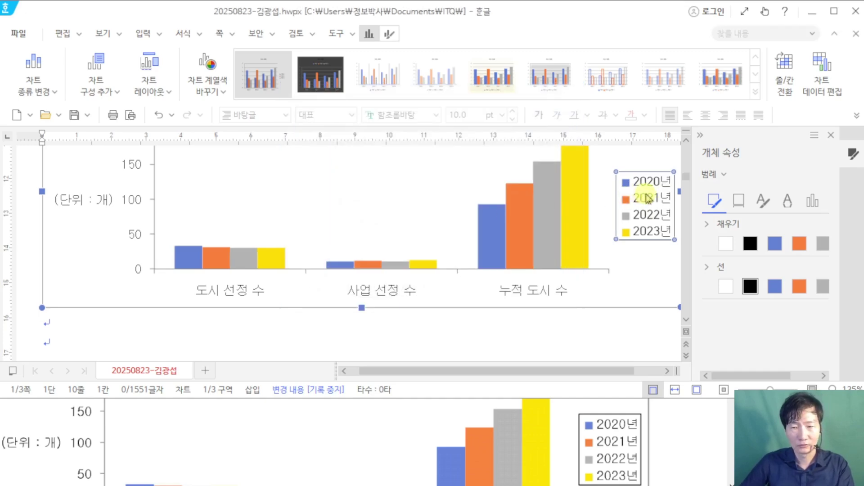
Step: Set the legend's English font to 굴림 as well
{"action": "right_click", "coordinate": [649, 199]}
{"action": "left_click", "coordinate": [721, 222]}
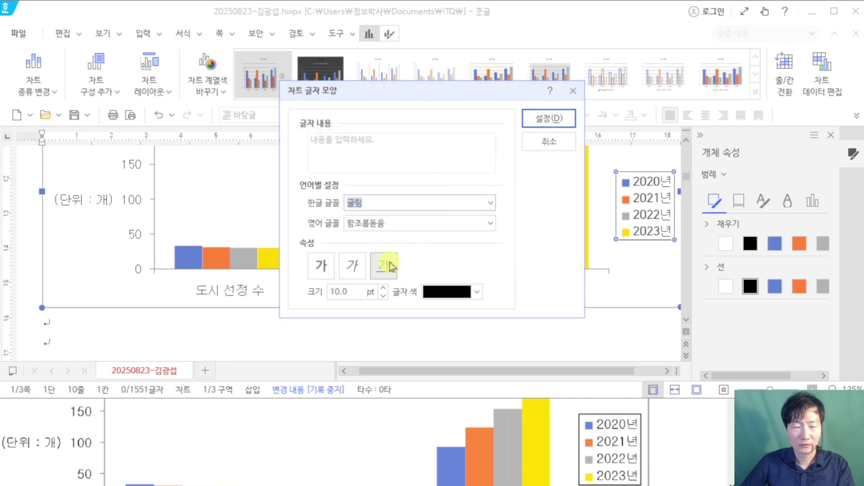
{"action": "left_click", "coordinate": [379, 224]}
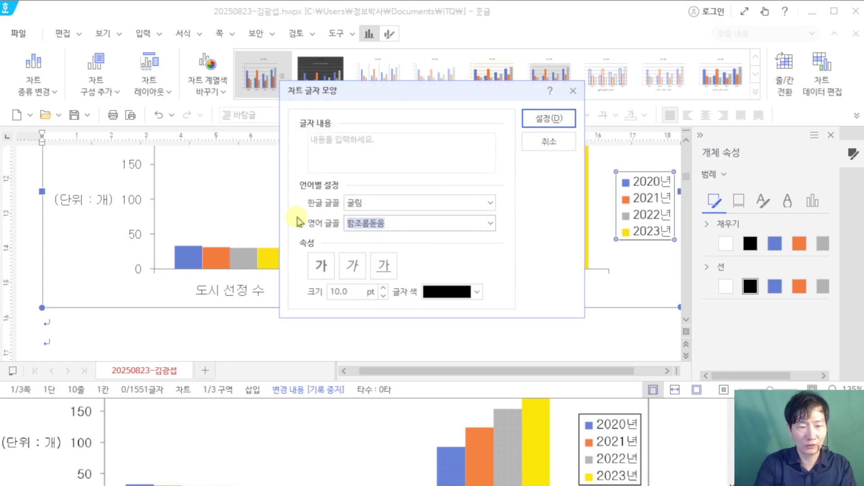
{"action": "type", "text": "굴리"}
{"action": "key", "text": "Return"}
{"action": "key", "text": "Return"}
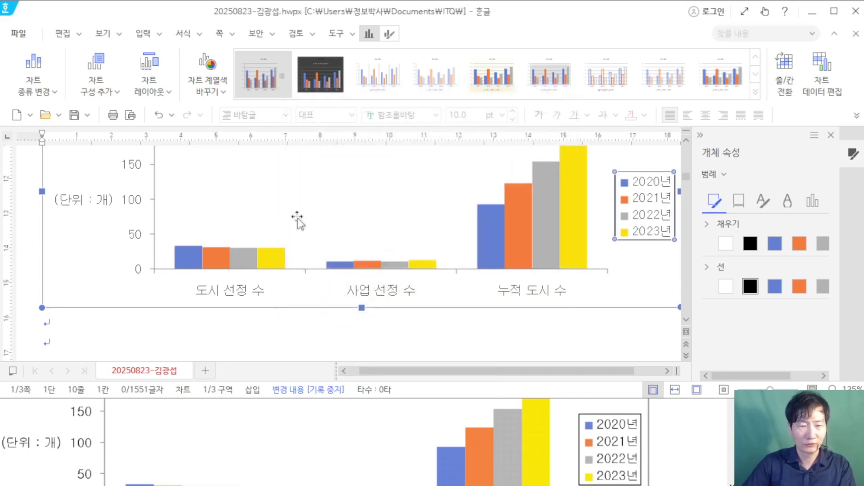
Step: Close the 개체 속성 side panel and maximize the Hangul window
{"action": "left_click", "coordinate": [830, 135]}
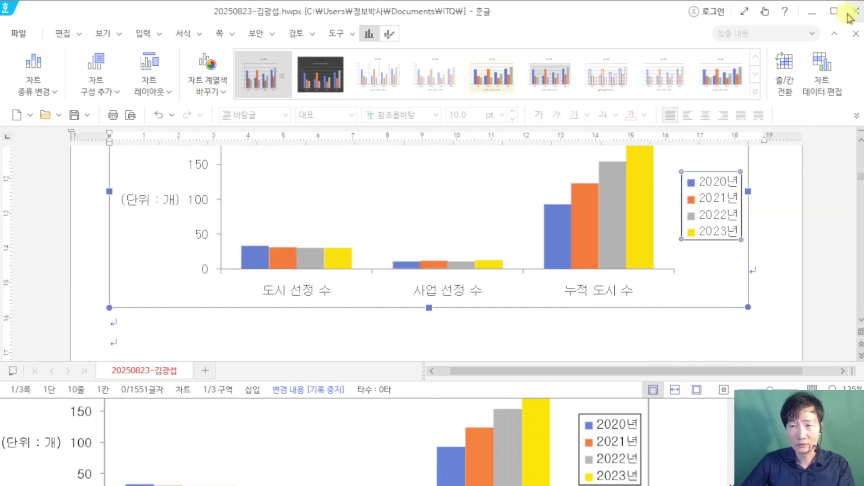
{"action": "left_click", "coordinate": [836, 16]}
{"action": "scroll", "coordinate": [720, 189], "scroll_direction": "up", "scroll_amount": 2}
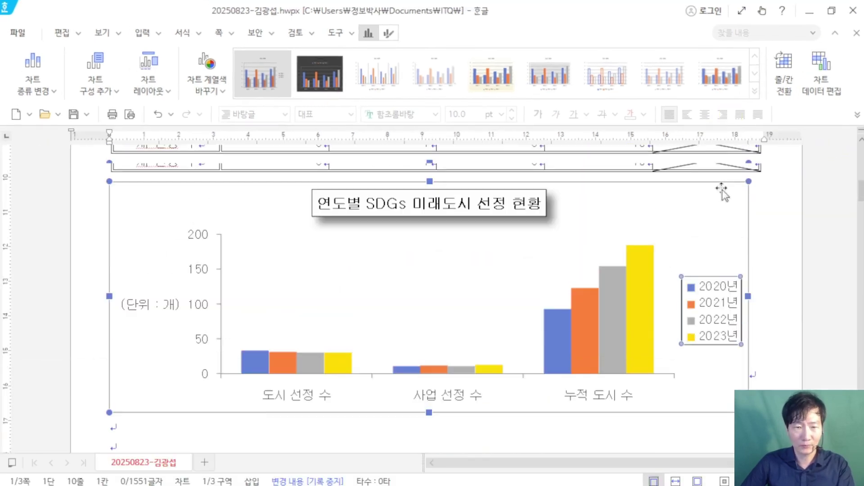
Step: Type the label '(1)' on the empty line below item 3
{"action": "left_click", "coordinate": [784, 283]}
{"action": "scroll", "coordinate": [787, 353], "scroll_direction": "down", "scroll_amount": 10}
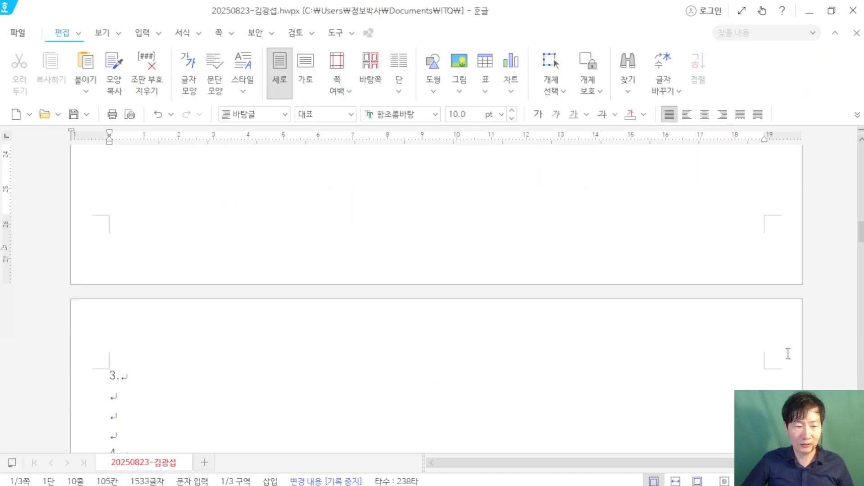
{"action": "scroll", "coordinate": [788, 354], "scroll_direction": "down", "scroll_amount": 3}
{"action": "left_click", "coordinate": [128, 284]}
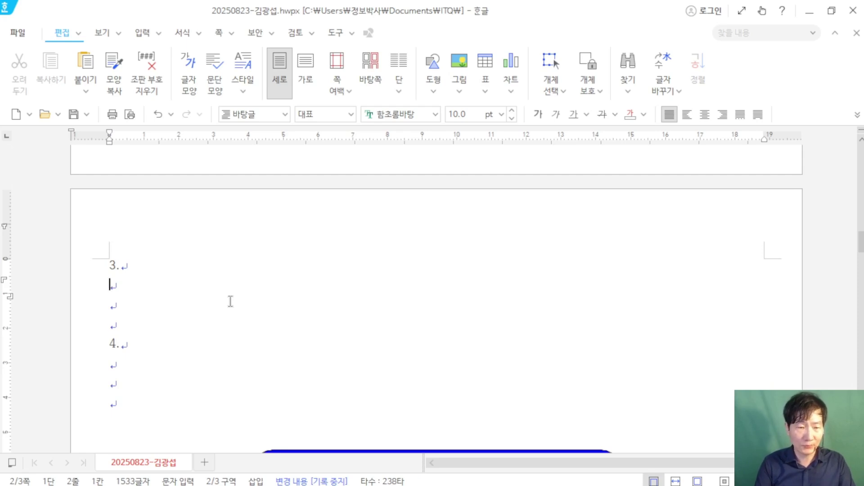
{"action": "type", "text": "(1"}
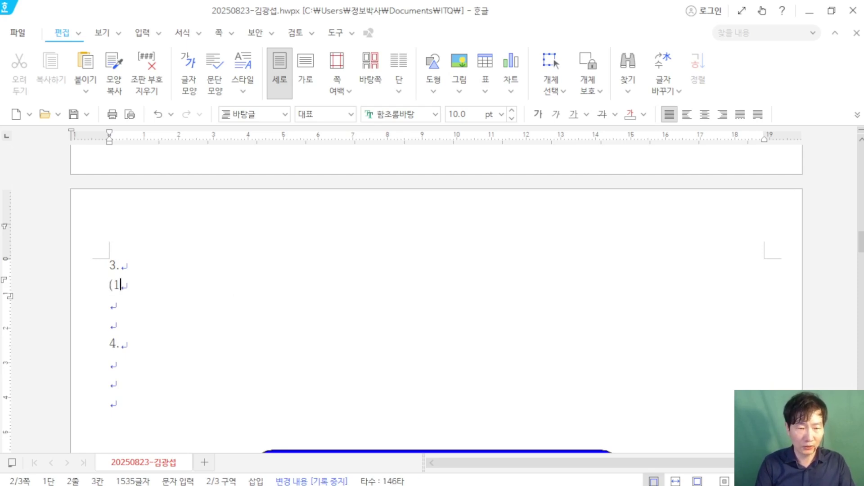
{"action": "type", "text": ")"}
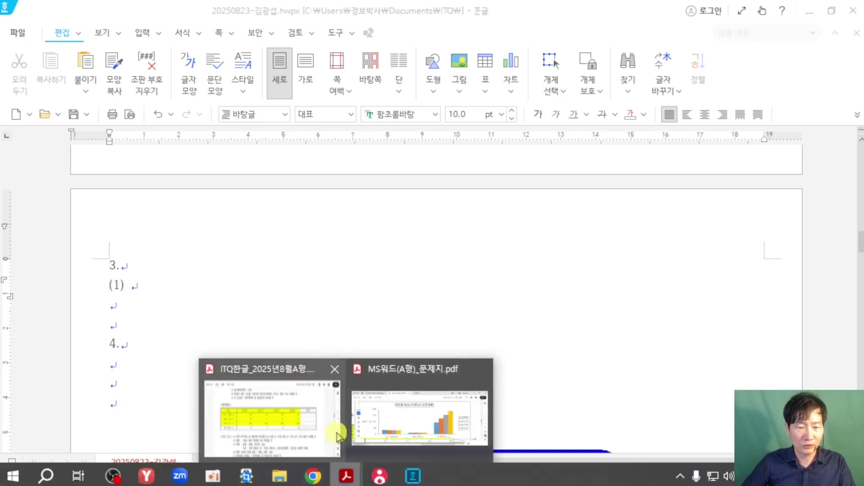
Step: Check question 3's equations in the PDF, then restore down the Hangul window beside it
{"action": "key", "text": "alt+Tab"}
{"action": "scroll", "coordinate": [324, 353], "scroll_direction": "down", "scroll_amount": 15}
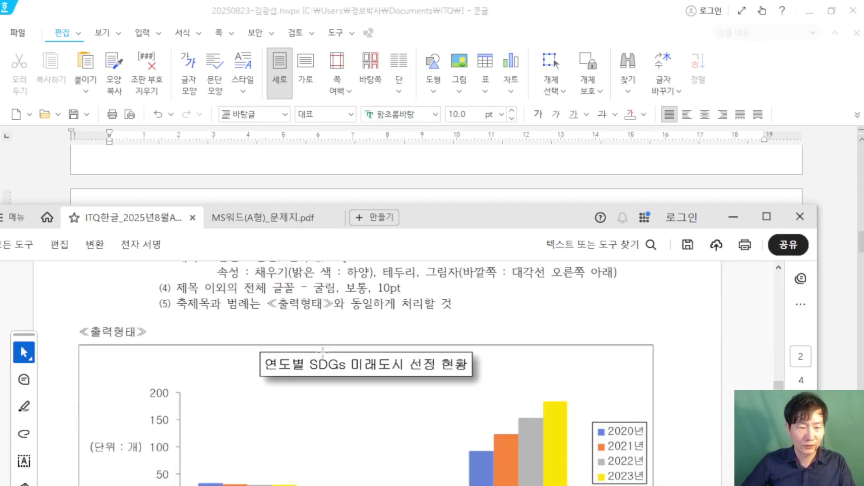
{"action": "scroll", "coordinate": [324, 355], "scroll_direction": "down", "scroll_amount": 1}
{"action": "scroll", "coordinate": [320, 358], "scroll_direction": "up", "scroll_amount": 1}
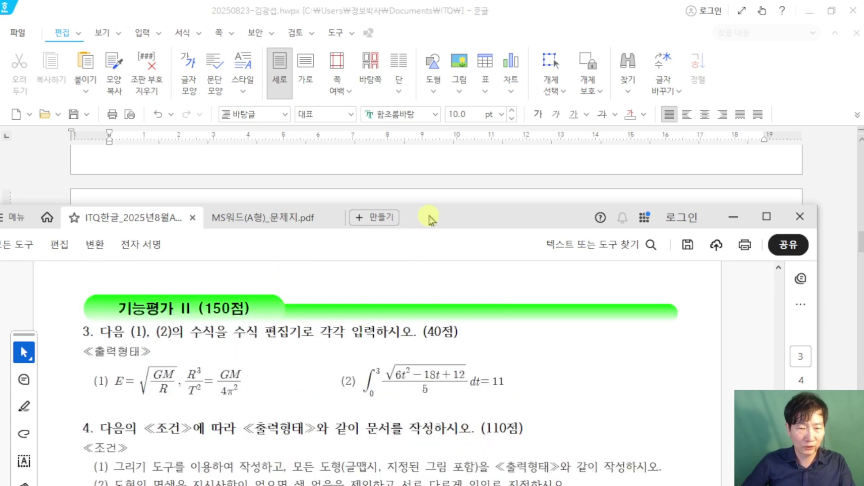
{"action": "left_click_drag", "start_coordinate": [430, 218], "coordinate": [437, 294]}
{"action": "scroll", "coordinate": [329, 410], "scroll_direction": "down", "scroll_amount": 1}
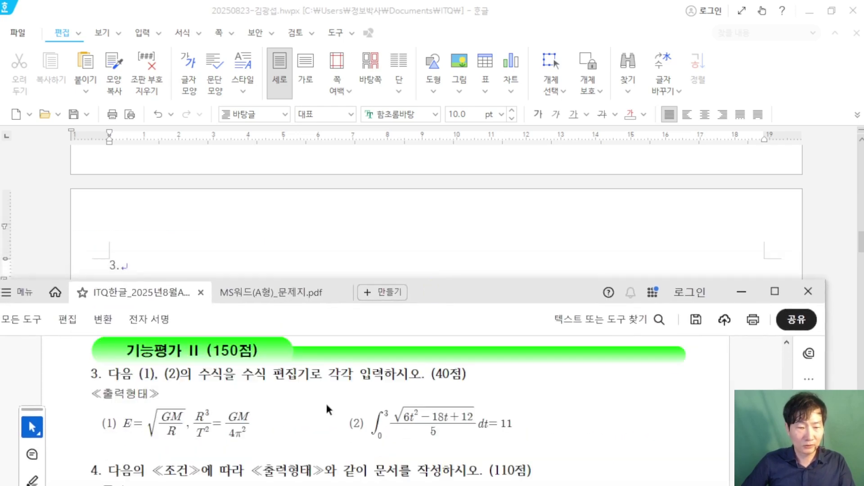
{"action": "left_click", "coordinate": [299, 228]}
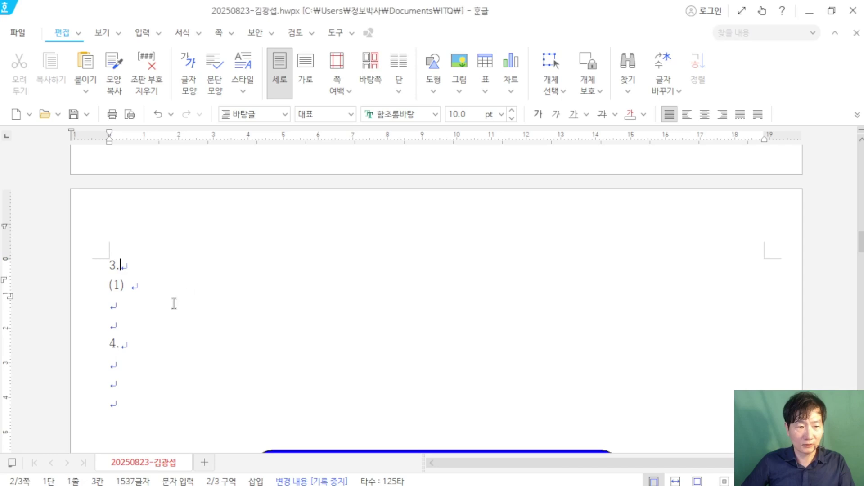
{"action": "left_click", "coordinate": [165, 288]}
{"action": "left_click", "coordinate": [831, 10]}
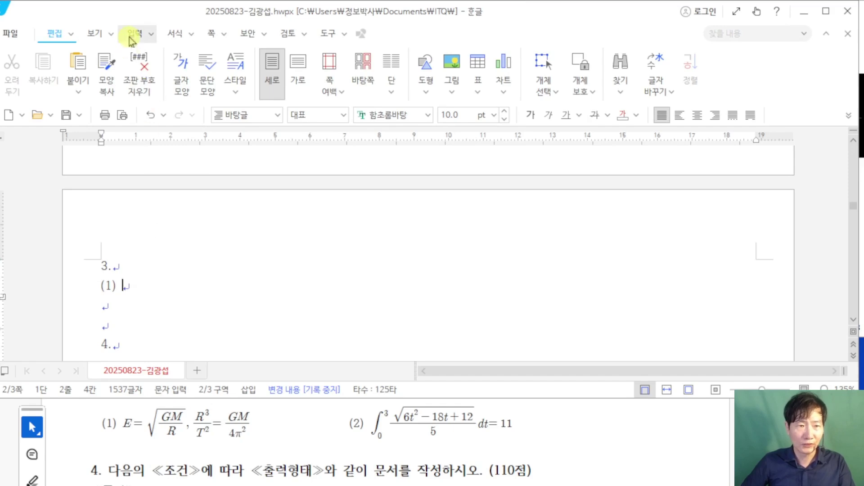
Step: Open the equation editor and enter E = √(GM/R)
{"action": "left_click", "coordinate": [132, 34]}
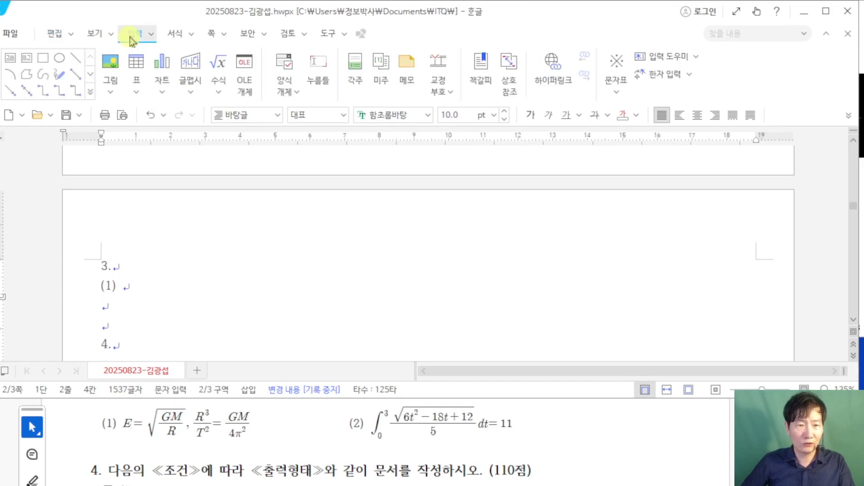
{"action": "left_click", "coordinate": [219, 63]}
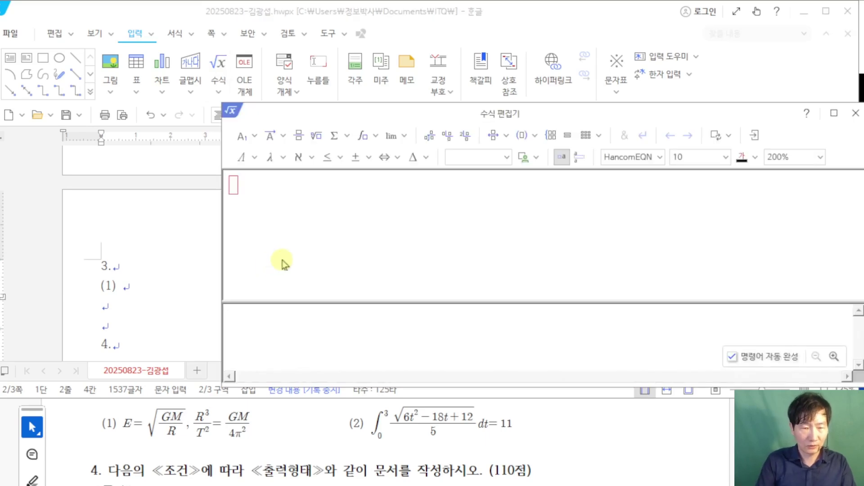
{"action": "type", "text": "E"}
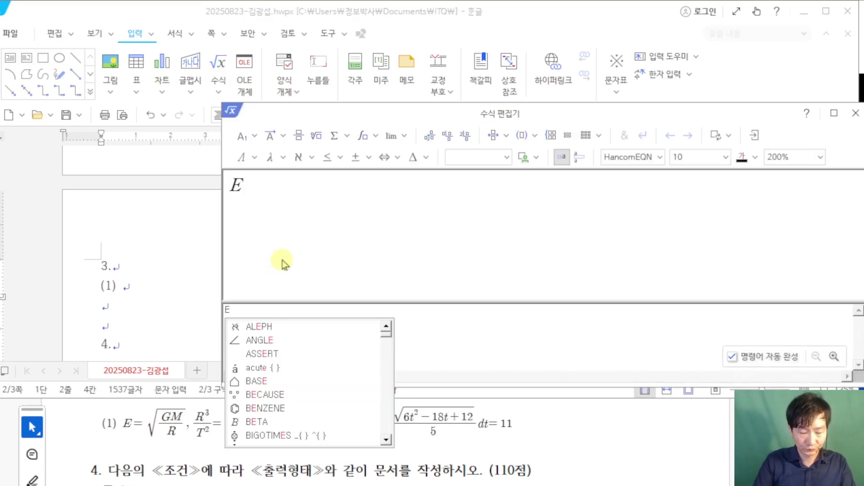
{"action": "type", "text": "="}
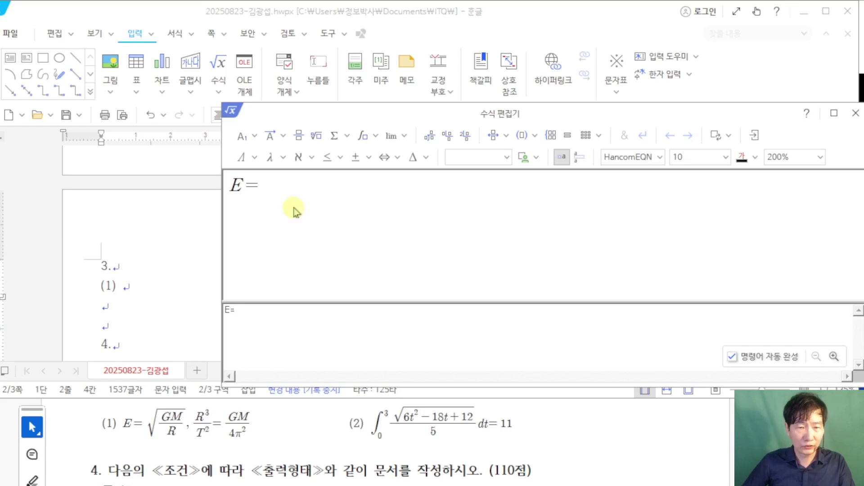
{"action": "left_click", "coordinate": [316, 135]}
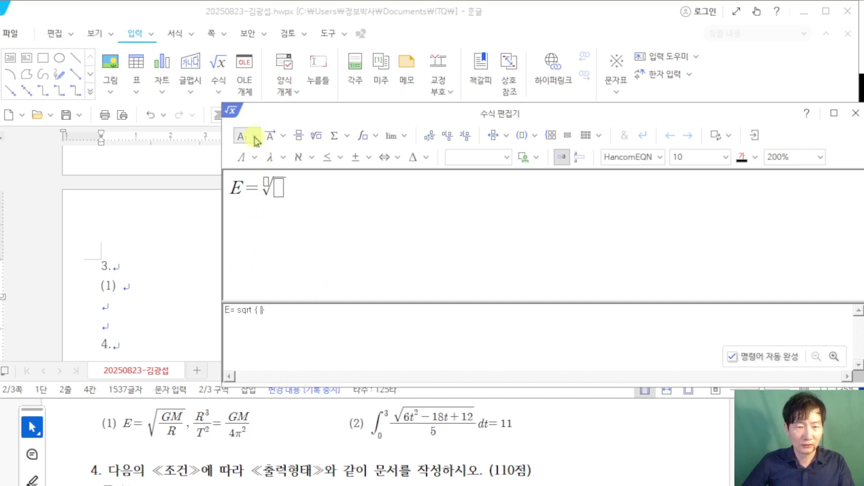
{"action": "left_click", "coordinate": [298, 135]}
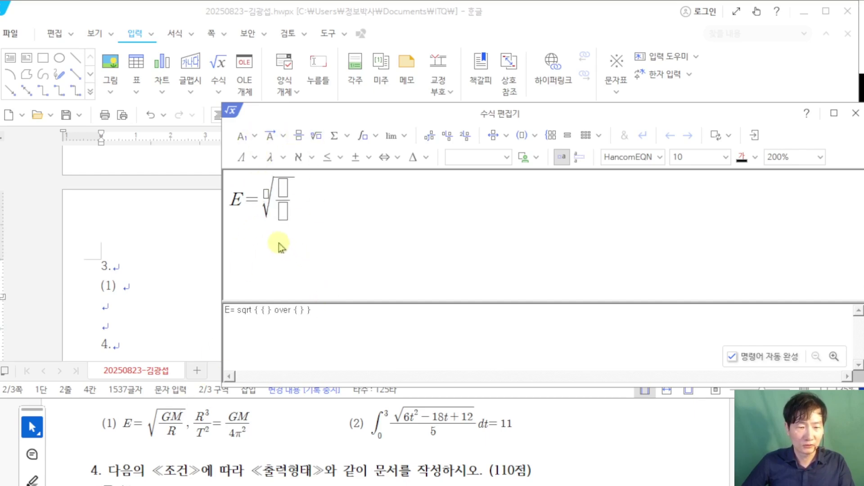
{"action": "type", "text": "GM"}
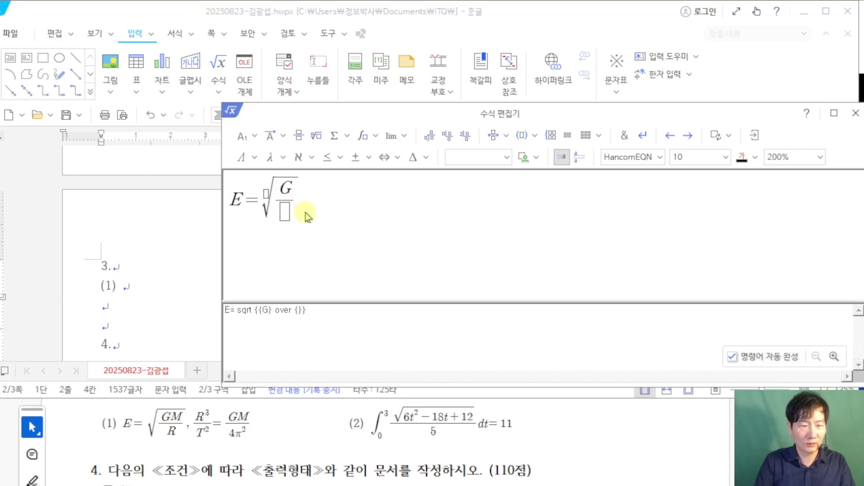
{"action": "type", "text": "R"}
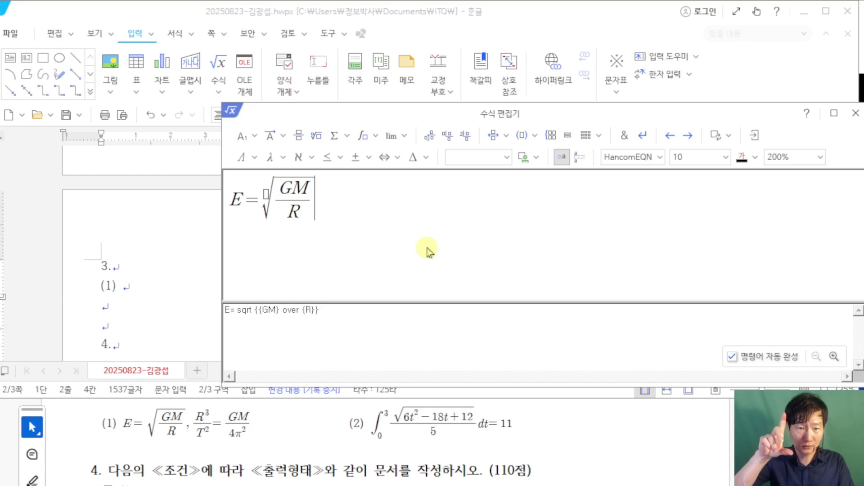
Step: Continue the equation with ', R³/T² =' using a fraction and superscripts
{"action": "type", "text": ","}
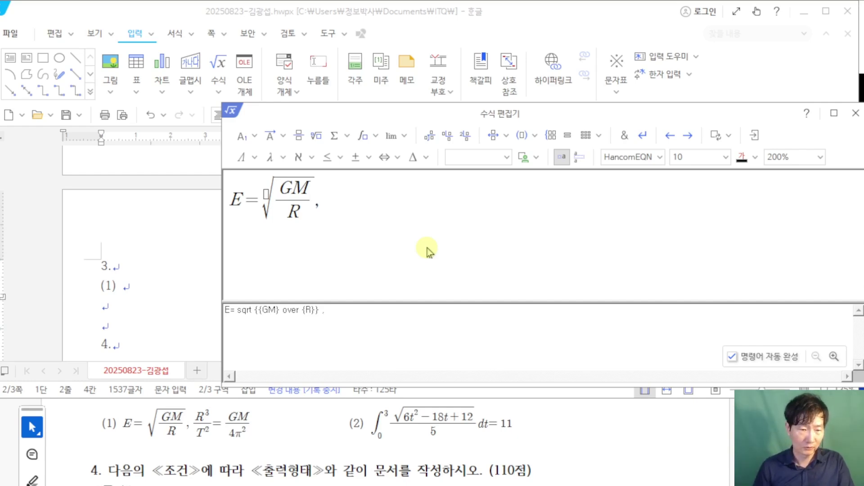
{"action": "left_click", "coordinate": [298, 135]}
{"action": "type", "text": "R} over {}"}
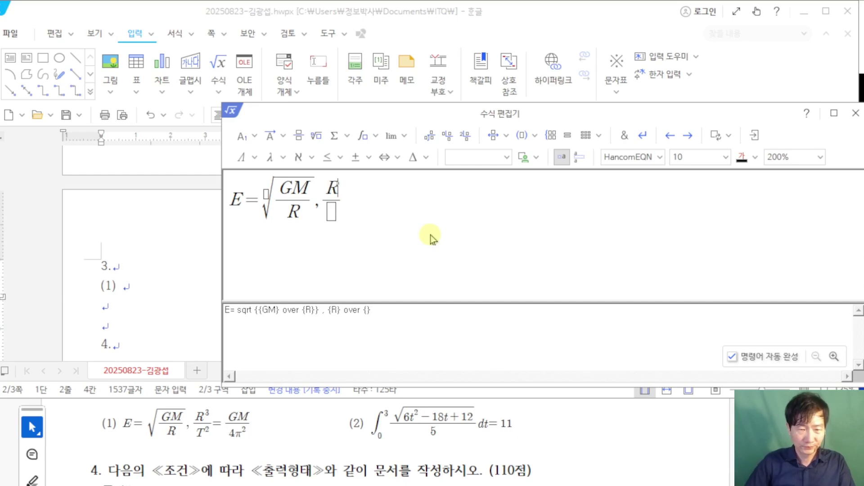
{"action": "left_click", "coordinate": [250, 143]}
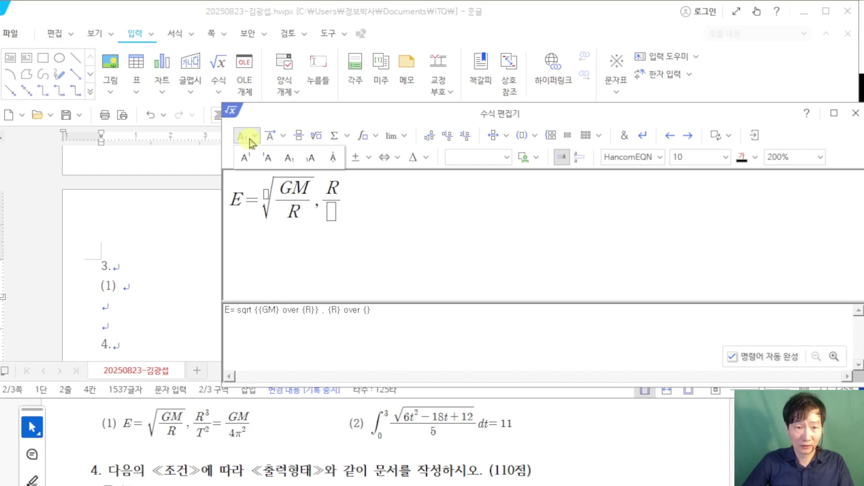
{"action": "left_click", "coordinate": [250, 164]}
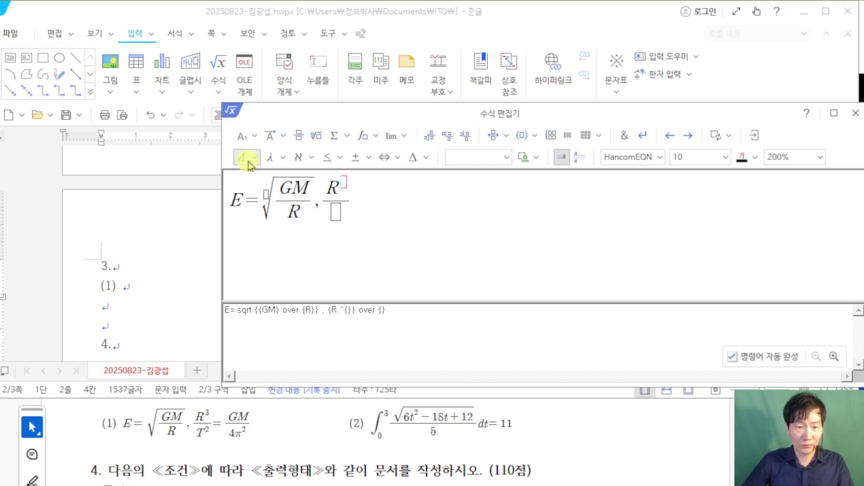
{"action": "type", "text": "3"}
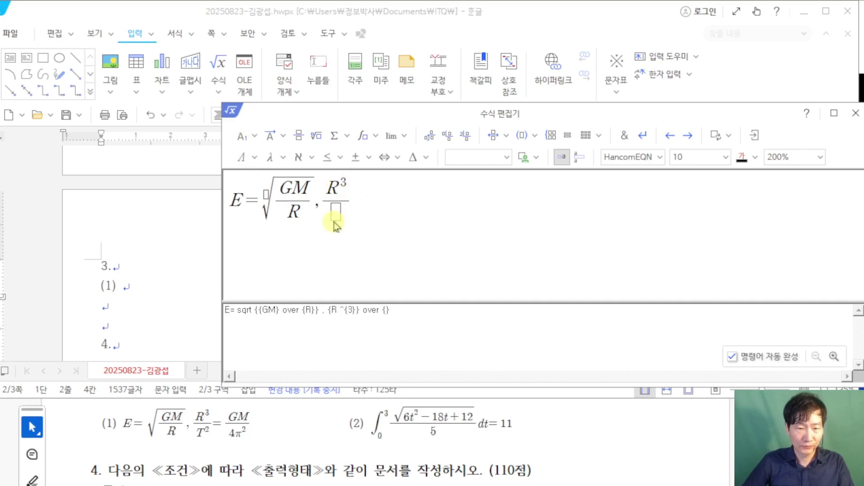
{"action": "left_click", "coordinate": [334, 212]}
{"action": "type", "text": "T"}
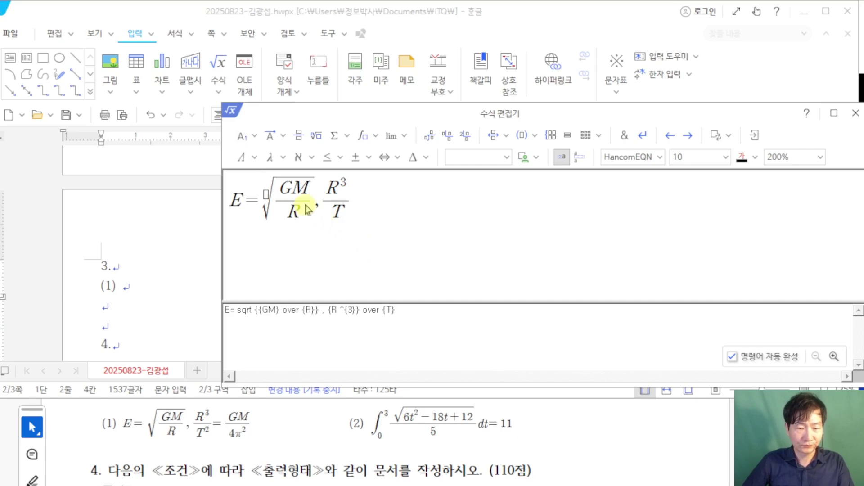
{"action": "left_click", "coordinate": [255, 138]}
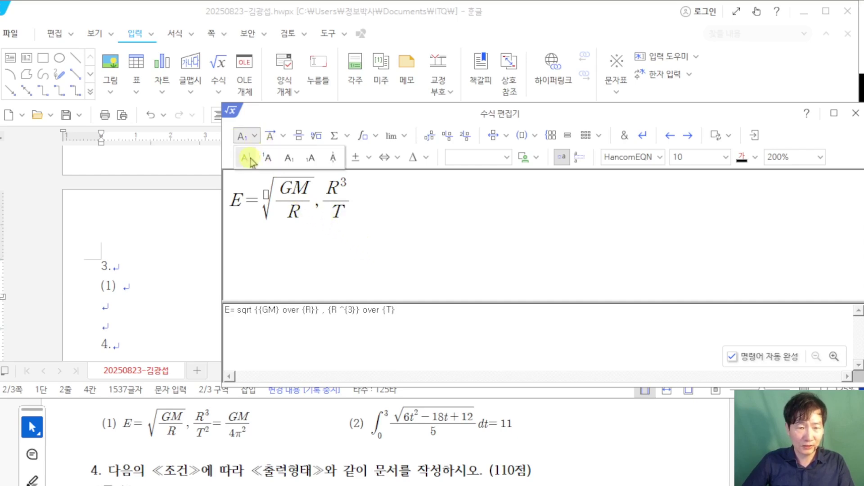
{"action": "left_click", "coordinate": [251, 163]}
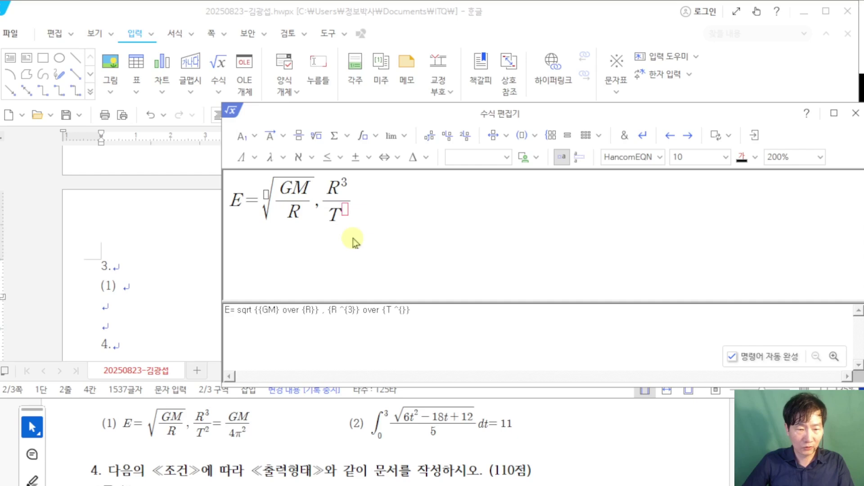
{"action": "type", "text": "2}} "}
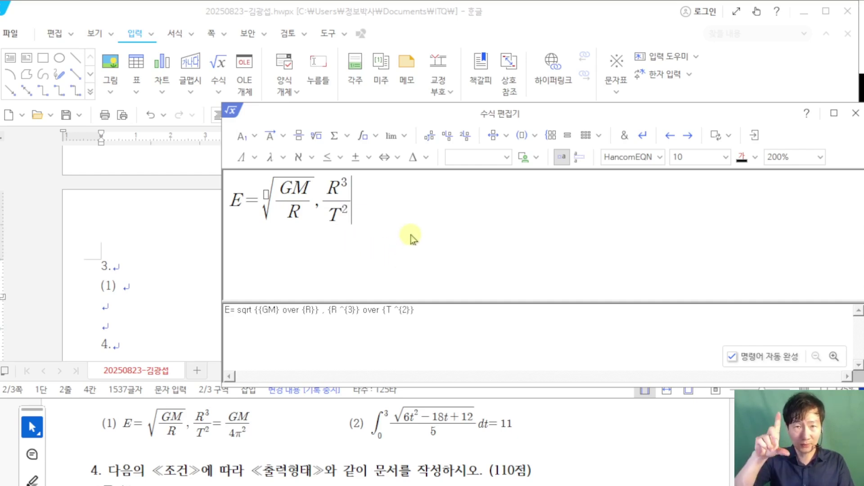
{"action": "type", "text": "="}
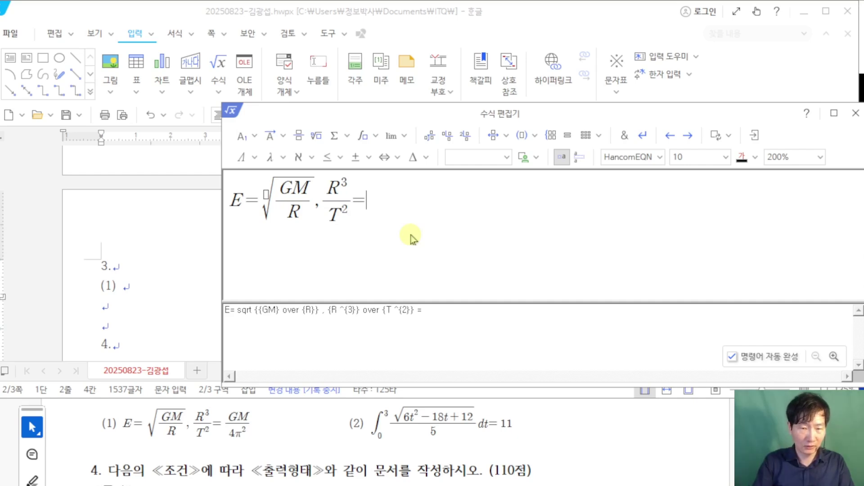
Step: Enter GM/4π² as the right side and insert equation (1) into the document
{"action": "left_click", "coordinate": [298, 135]}
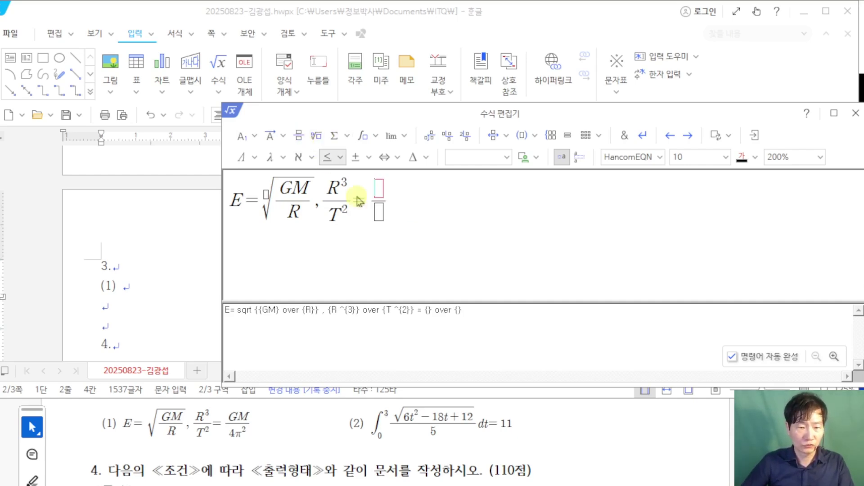
{"action": "type", "text": "GM"}
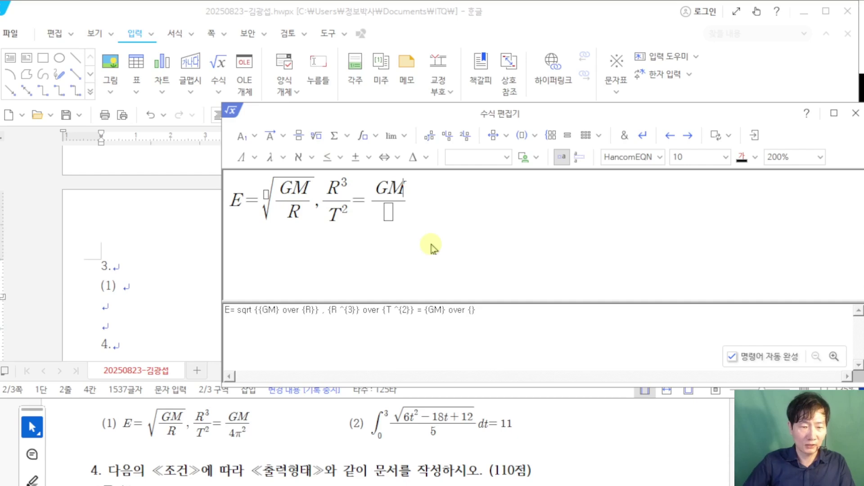
{"action": "left_click", "coordinate": [389, 212]}
{"action": "type", "text": "4"}
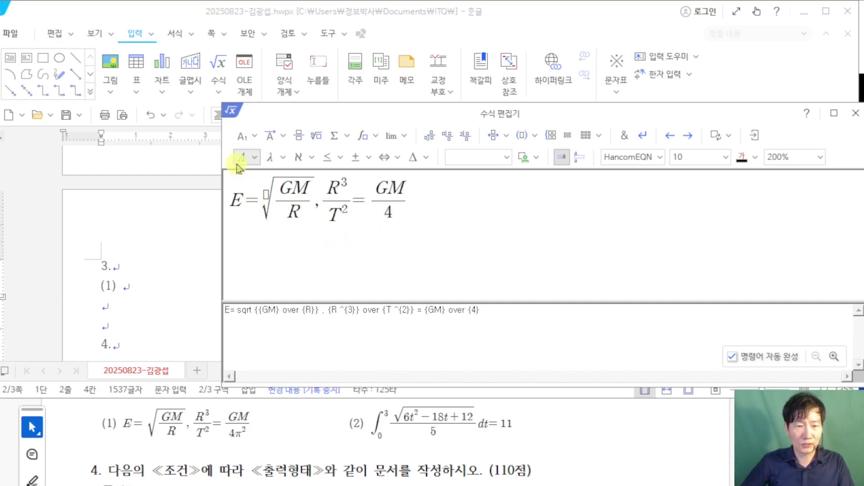
{"action": "left_click", "coordinate": [272, 158]}
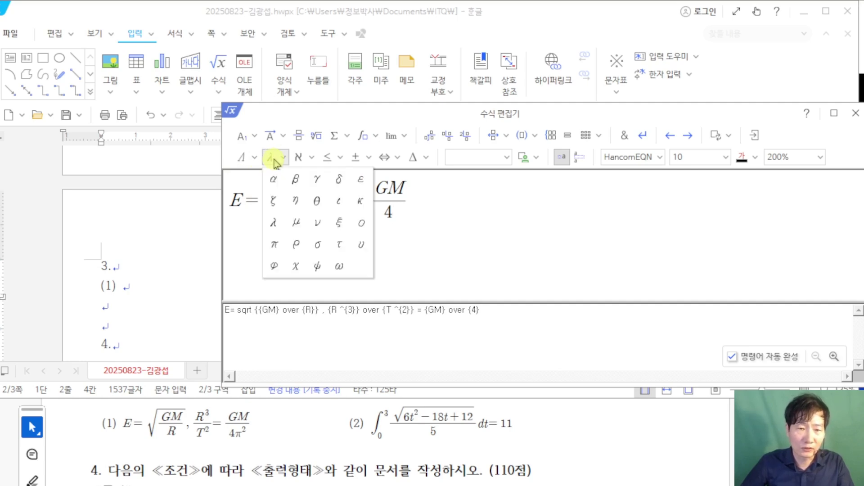
{"action": "left_click", "coordinate": [274, 245]}
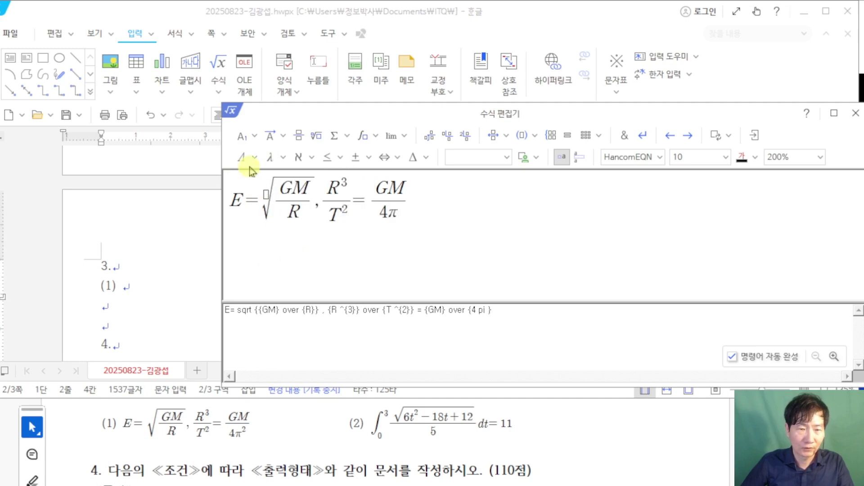
{"action": "left_click", "coordinate": [254, 138]}
{"action": "left_click", "coordinate": [248, 159]}
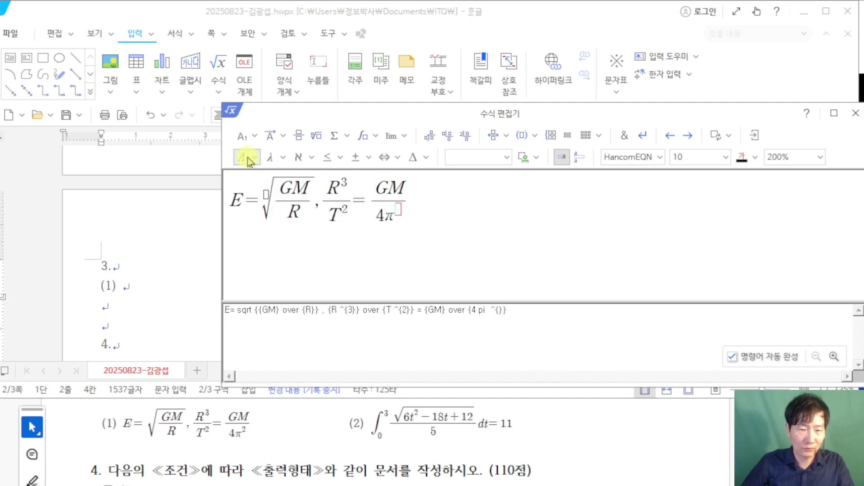
{"action": "type", "text": "2"}
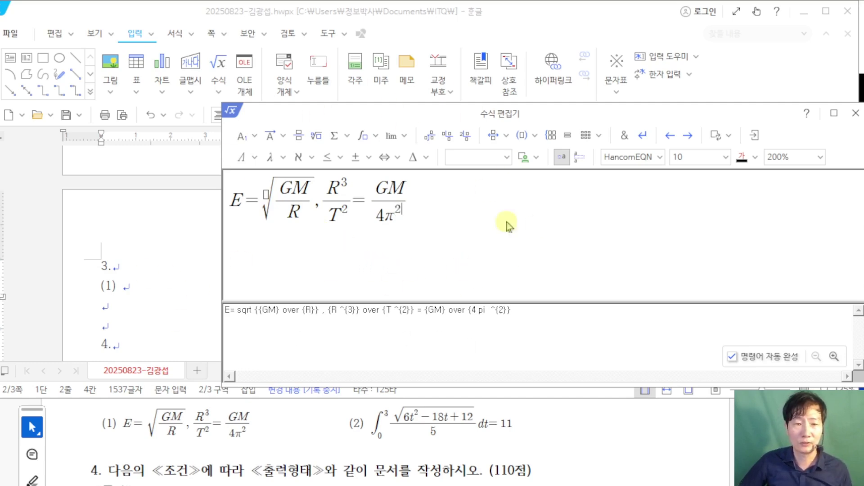
{"action": "left_click", "coordinate": [755, 139]}
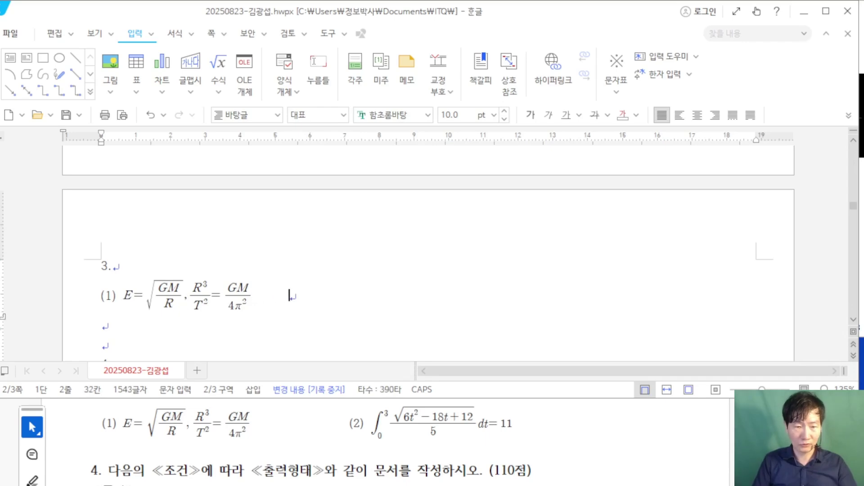
Step: Type the label '(2)' after equation (1) and start a new equation
{"action": "type", "text": "(2"}
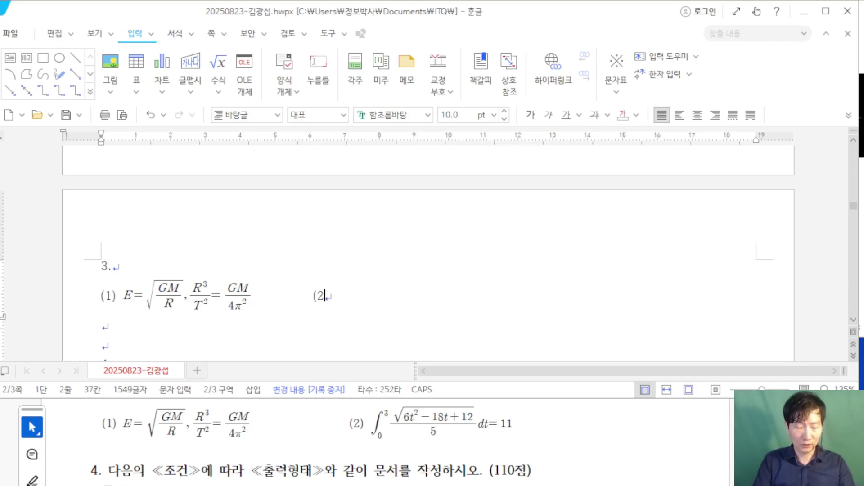
{"action": "type", "text": ")"}
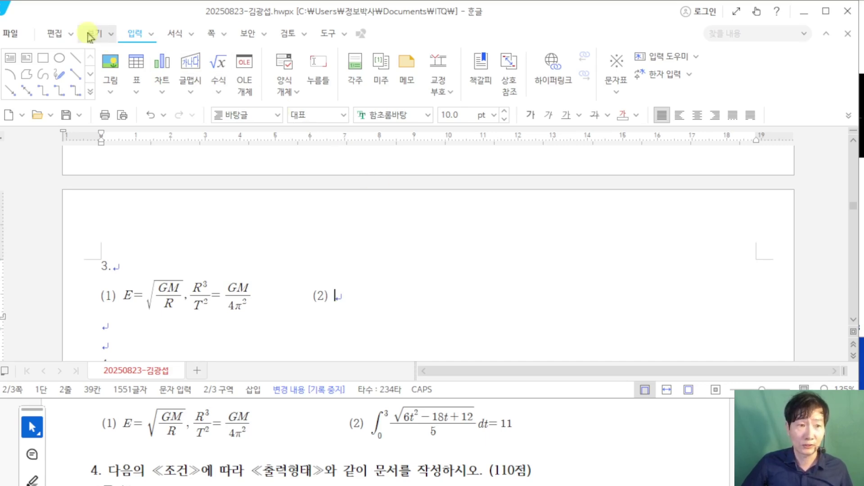
{"action": "left_click", "coordinate": [219, 74]}
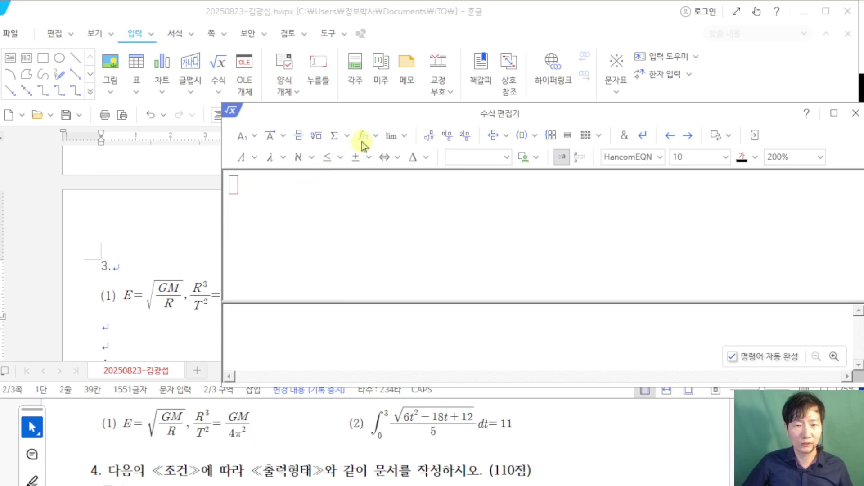
Step: Insert a definite integral with lower limit 0 and upper limit 3
{"action": "left_click", "coordinate": [368, 138]}
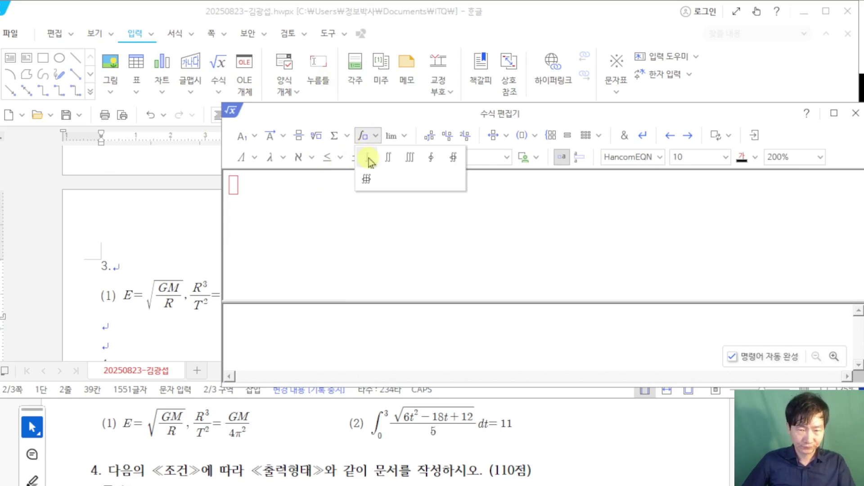
{"action": "left_click", "coordinate": [368, 159]}
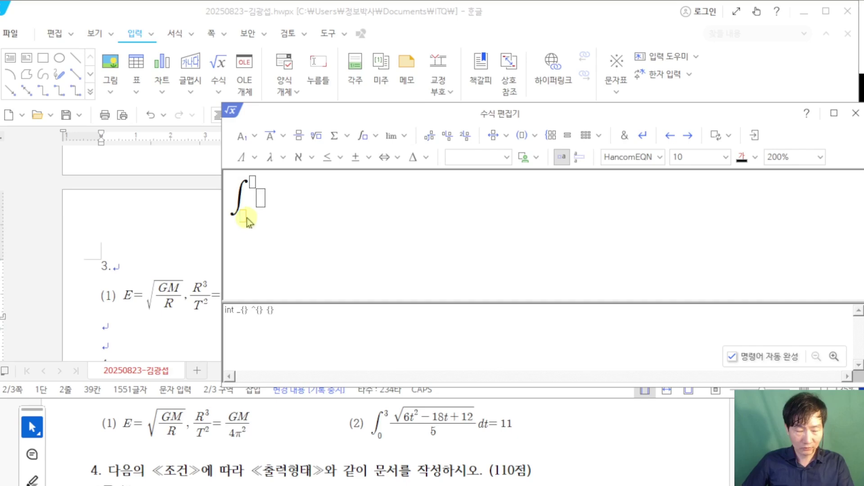
{"action": "type", "text": "0"}
{"action": "left_click", "coordinate": [253, 182]}
{"action": "type", "text": "3"}
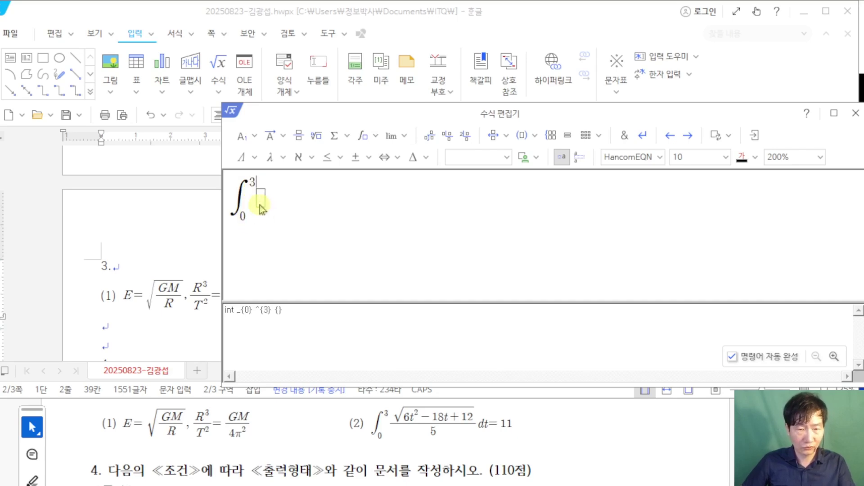
{"action": "key", "text": "Tab"}
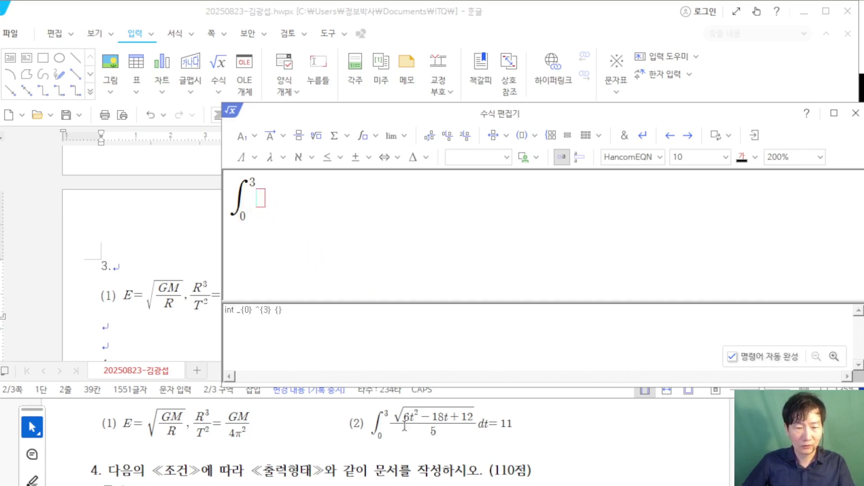
Step: Add a fraction whose numerator is √(6t²−18t+12) as the integrand
{"action": "left_click", "coordinate": [299, 138]}
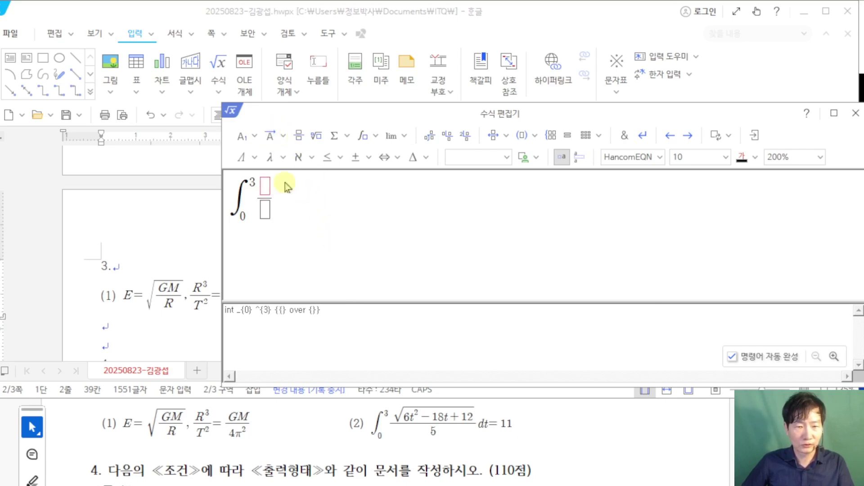
{"action": "left_click", "coordinate": [315, 137]}
{"action": "type", "text": "6"}
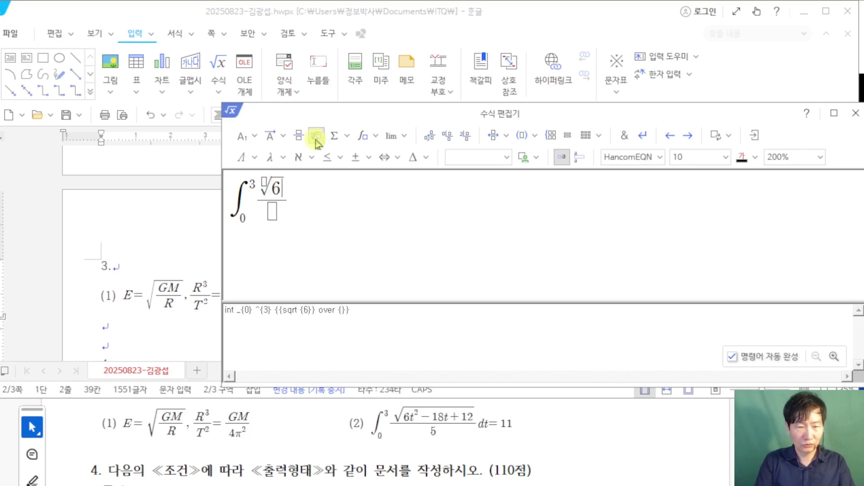
{"action": "type", "text": "T"}
{"action": "key", "text": "BackSpace"}
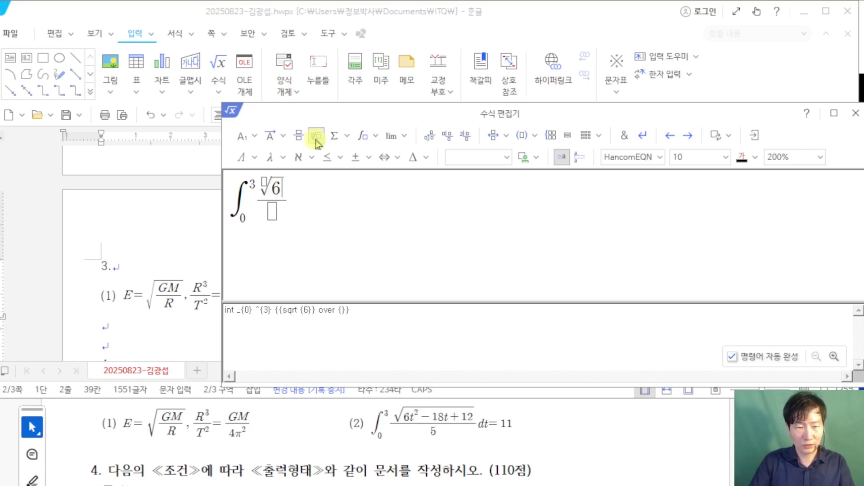
{"action": "type", "text": "t"}
{"action": "left_click", "coordinate": [248, 140]}
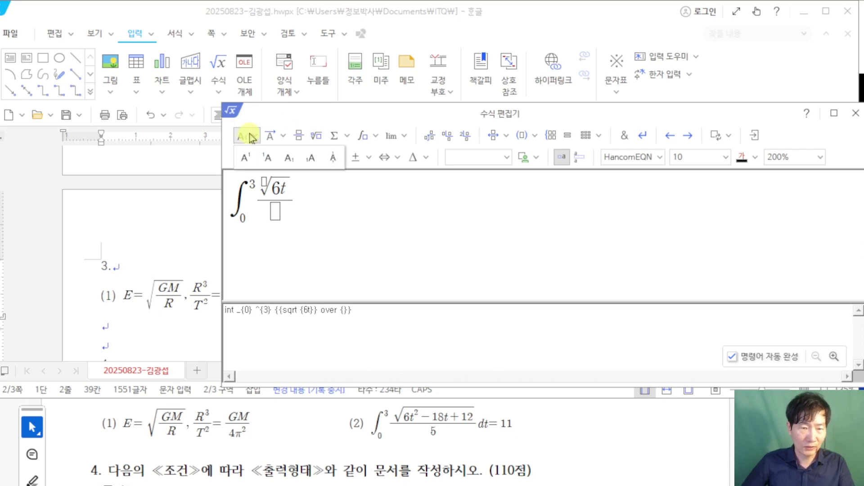
{"action": "left_click", "coordinate": [245, 160]}
{"action": "type", "text": "2"}
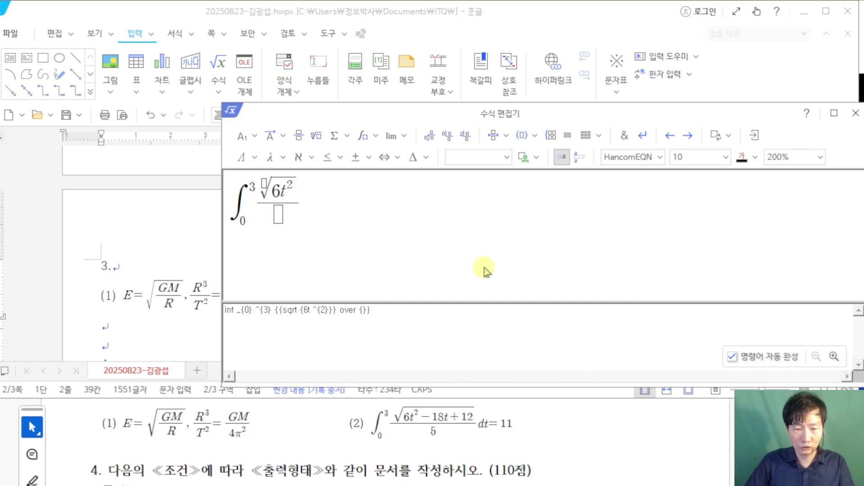
{"action": "type", "text": "-"}
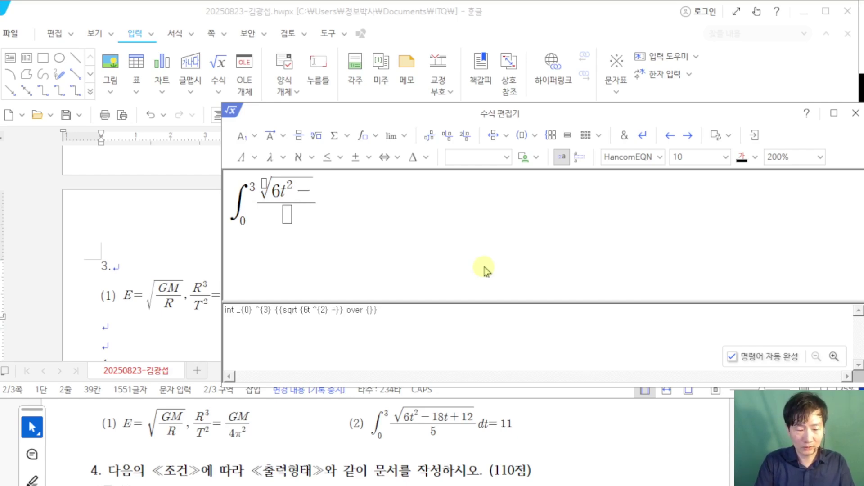
{"action": "type", "text": "18t"}
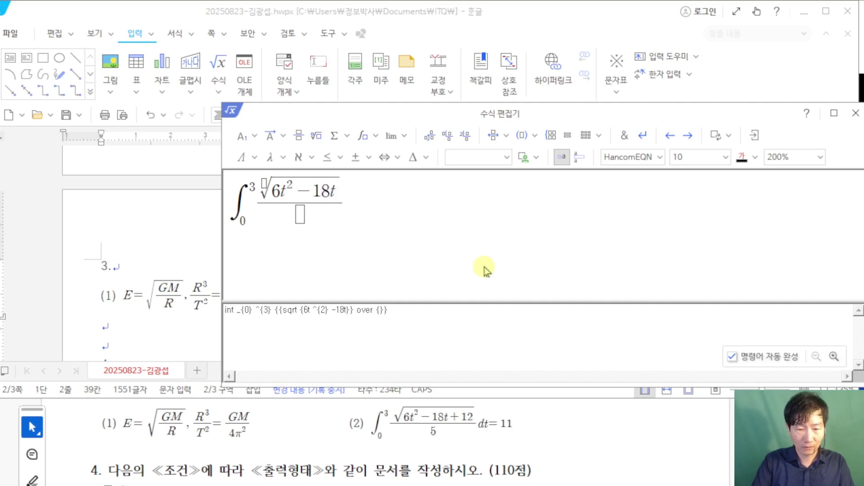
{"action": "type", "text": "+12"}
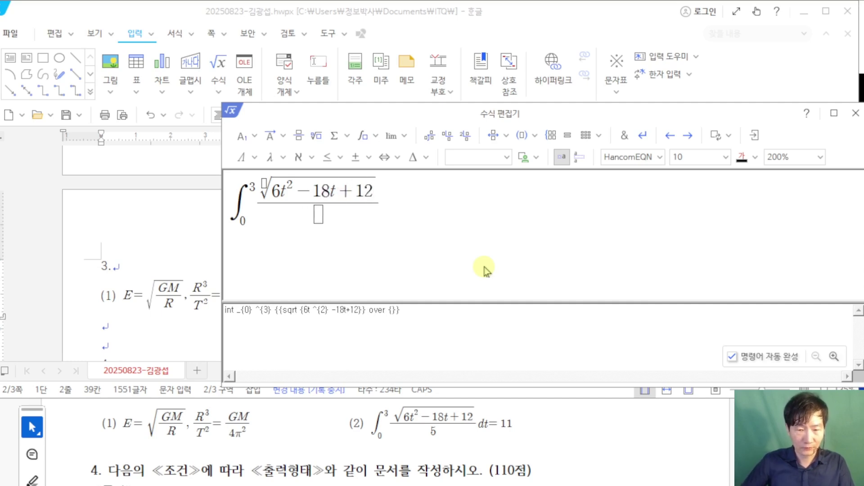
Step: Put 5 in the denominator, finish with 'dt = 11', and insert equation (2)
{"action": "left_click", "coordinate": [318, 215]}
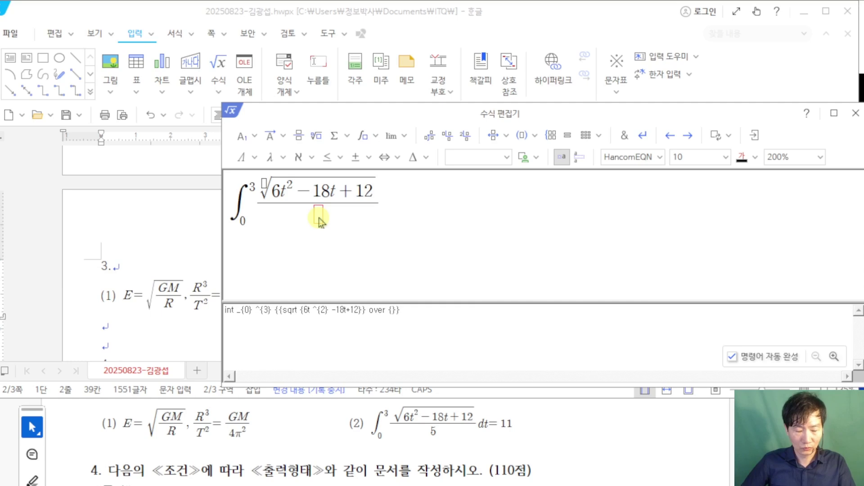
{"action": "type", "text": "6"}
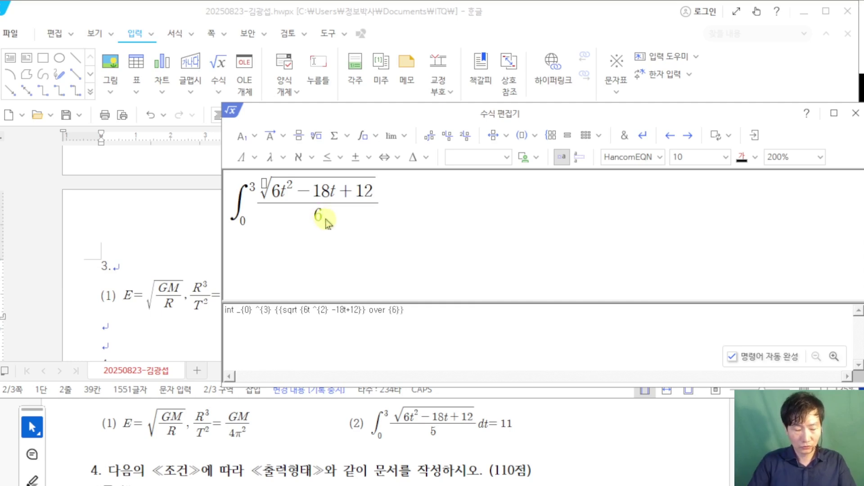
{"action": "key", "text": "BackSpace"}
{"action": "type", "text": "5} "}
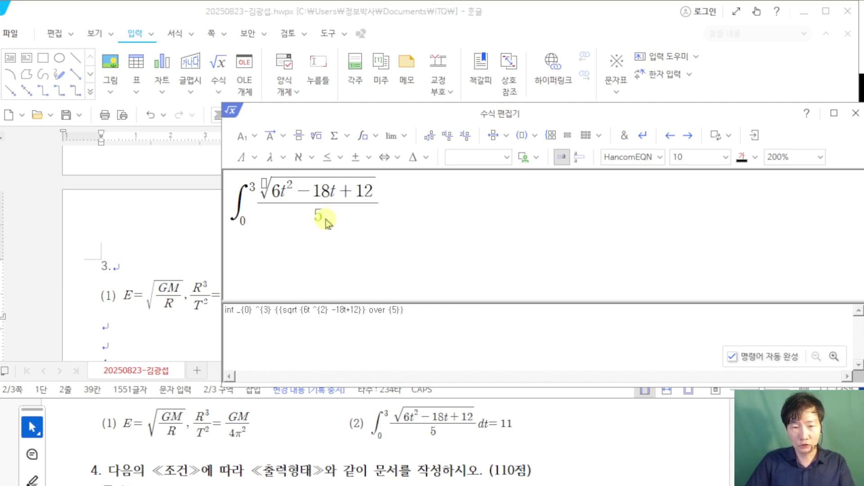
{"action": "type", "text": "dt"}
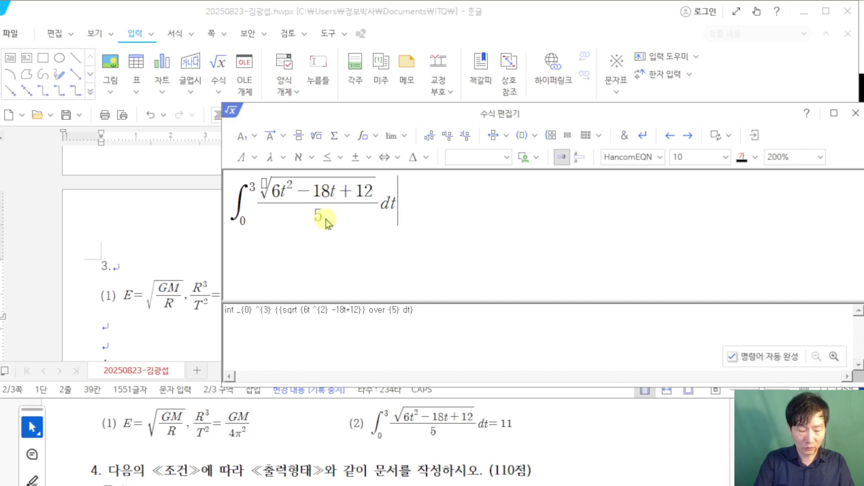
{"action": "type", "text": "=11"}
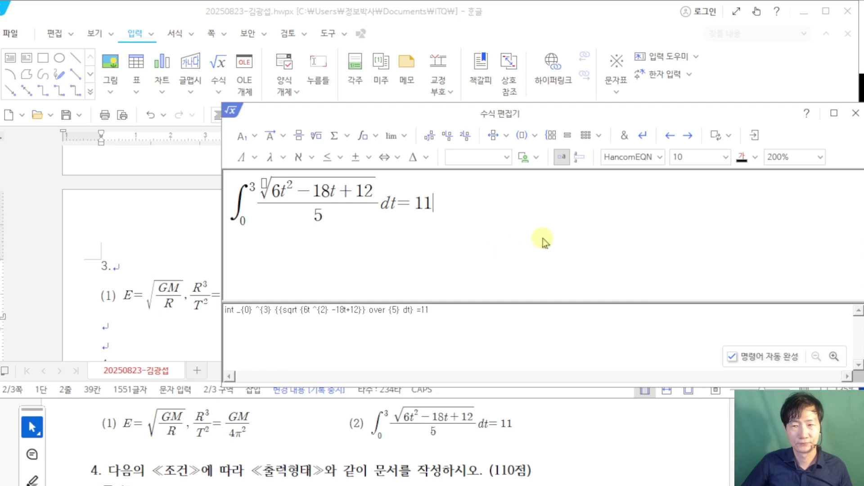
{"action": "left_click", "coordinate": [755, 137]}
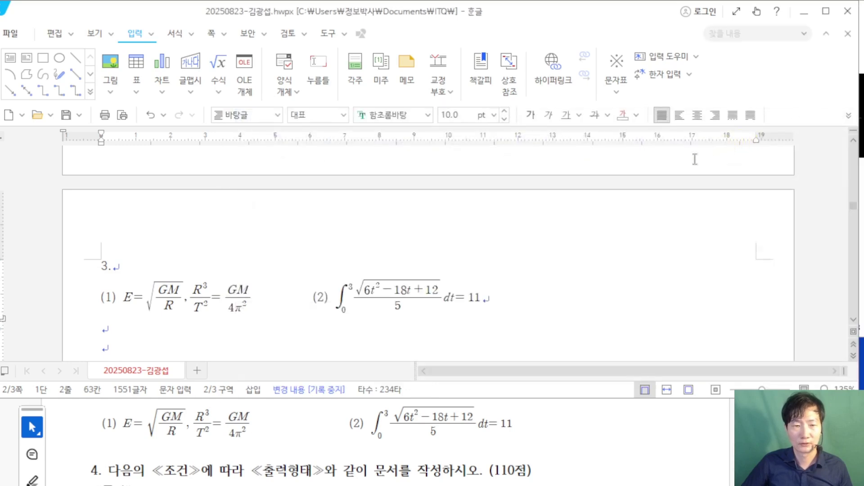